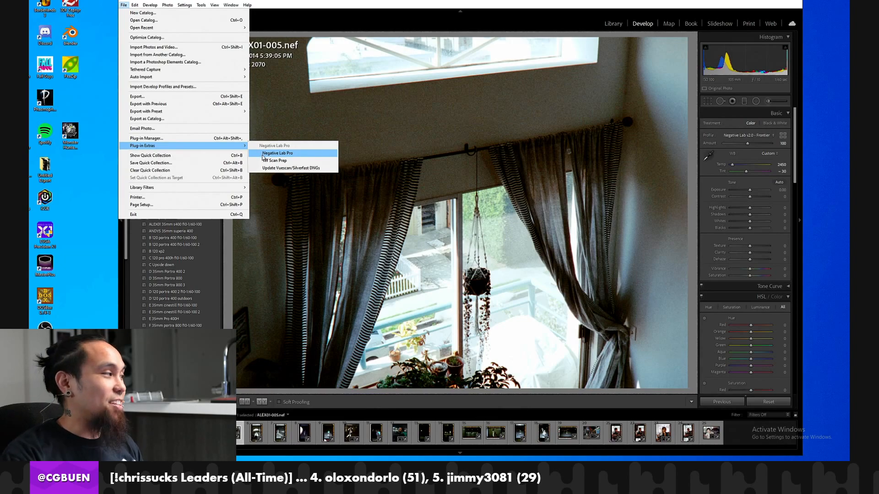
pyautogui.click(263, 154)
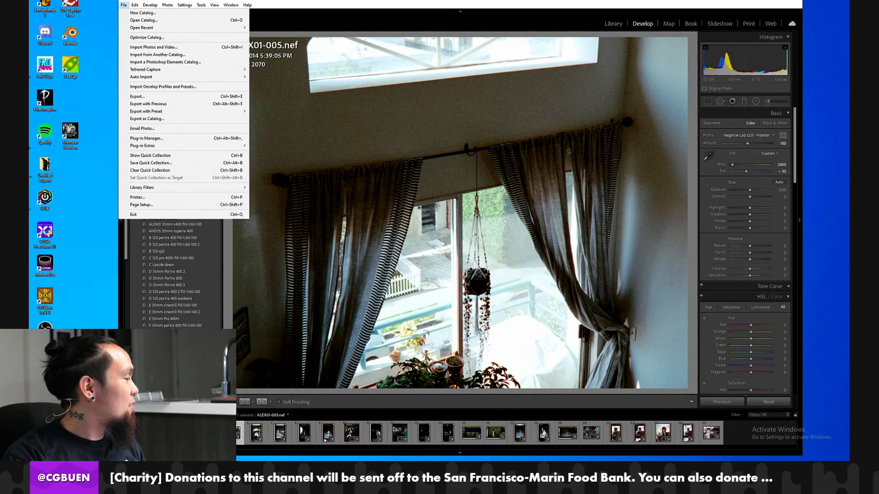
pyautogui.press('Escape')
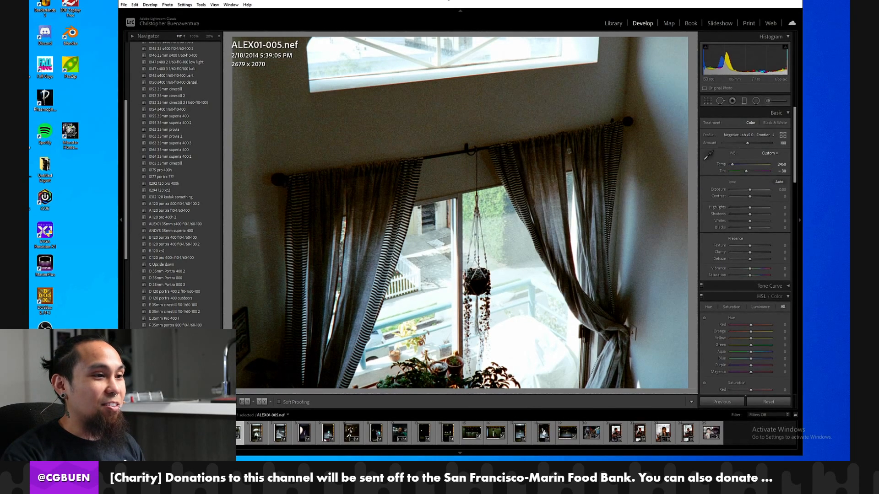
pyautogui.click(353, 85)
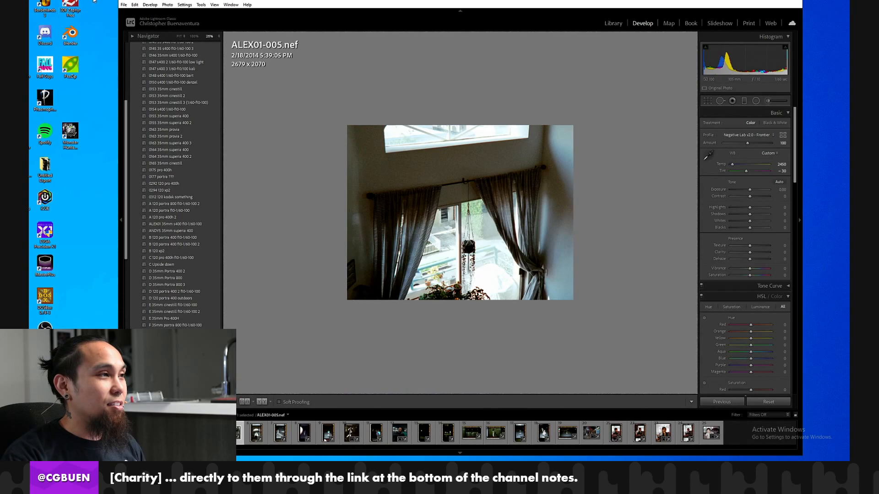
pyautogui.click(123, 5)
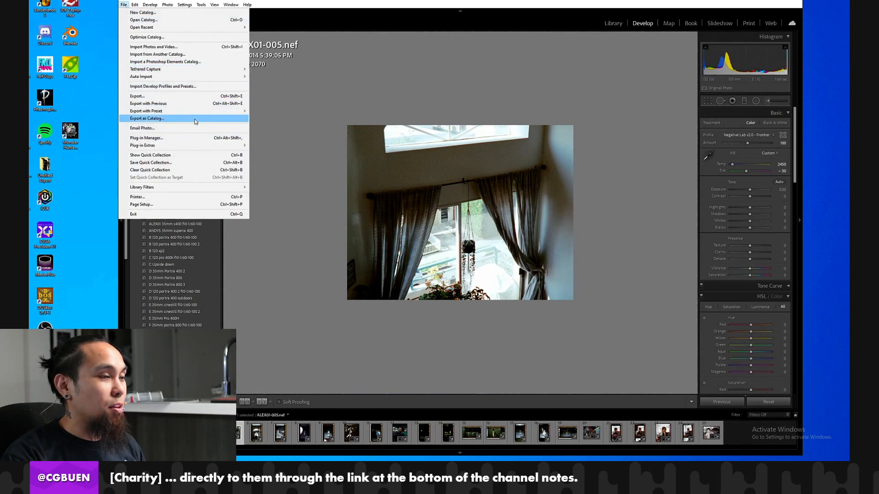
pyautogui.press('Escape')
pyautogui.click(317, 99)
pyautogui.click(379, 187)
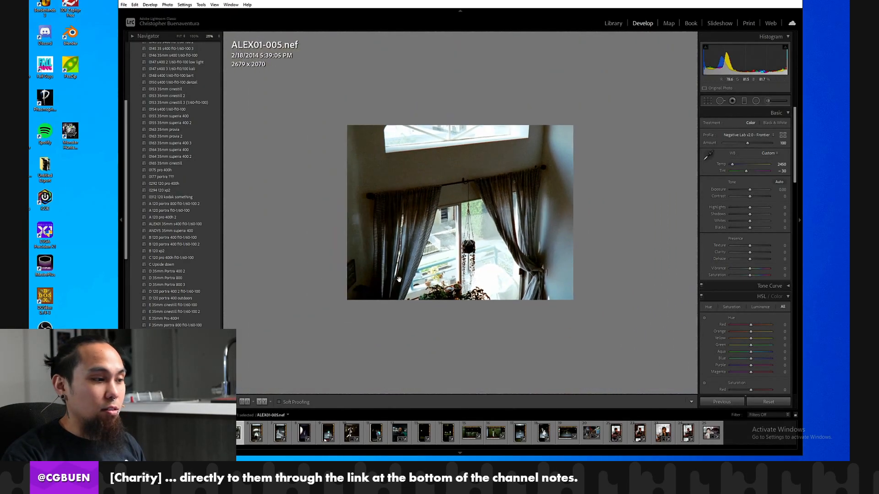
pyautogui.scroll(3, 206, 149)
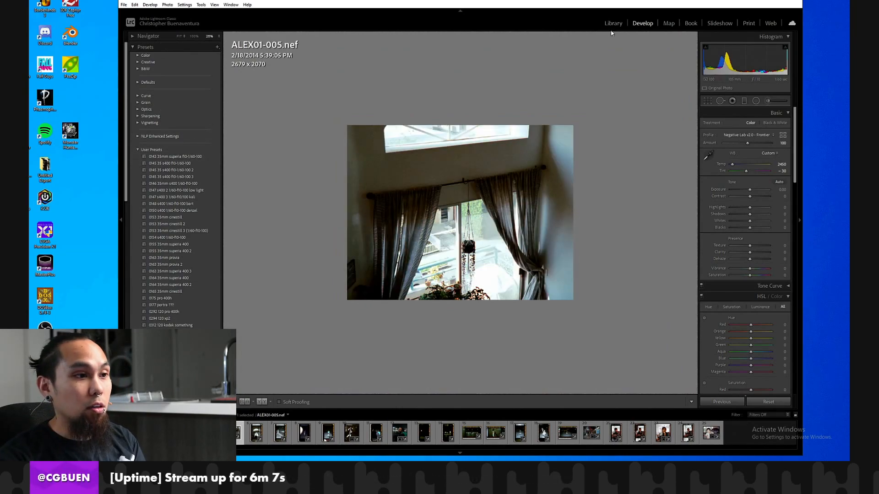
# Start a tethered capture session named 0141 with the sequence start number set to 1.
pyautogui.click(124, 4)
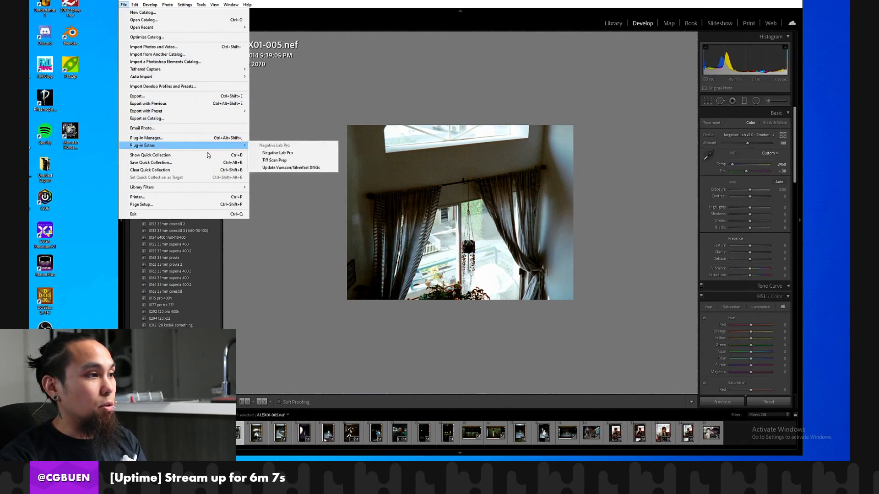
pyautogui.moveTo(227, 113)
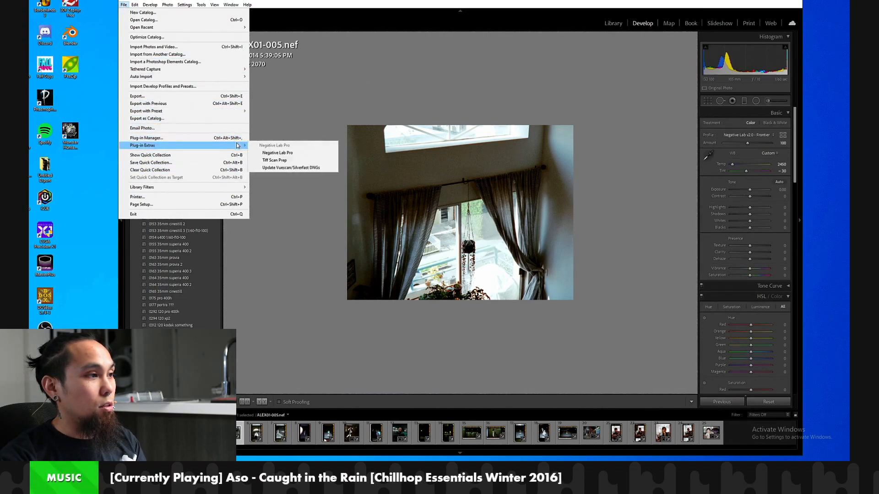
pyautogui.click(255, 69)
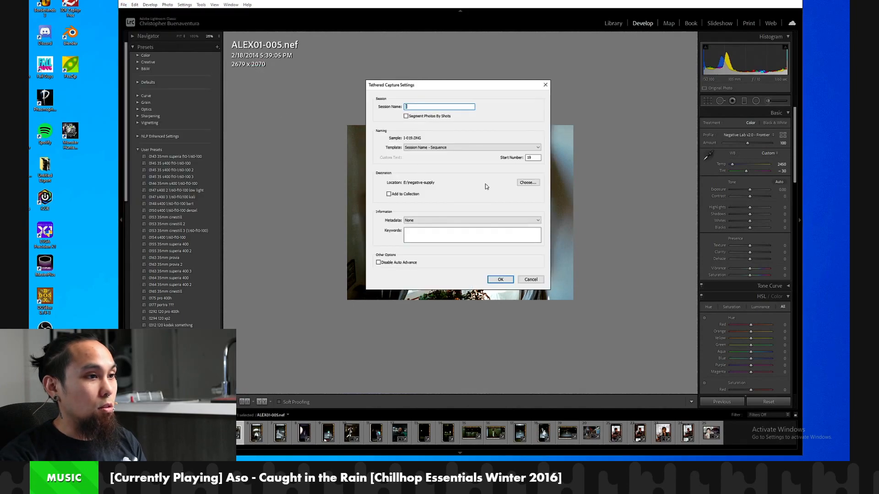
pyautogui.write('0141')
pyautogui.press('Tab')
pyautogui.press('Tab')
pyautogui.press('Tab')
pyautogui.write('1')
pyautogui.click(505, 280)
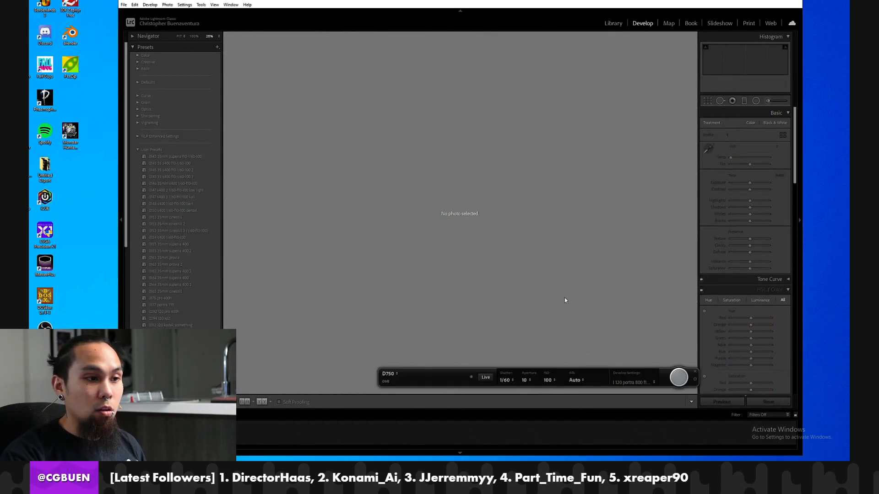
# Set the tethered session's develop settings to the user preset 0143 35mm superia f10-1/60-100.
pyautogui.click(641, 383)
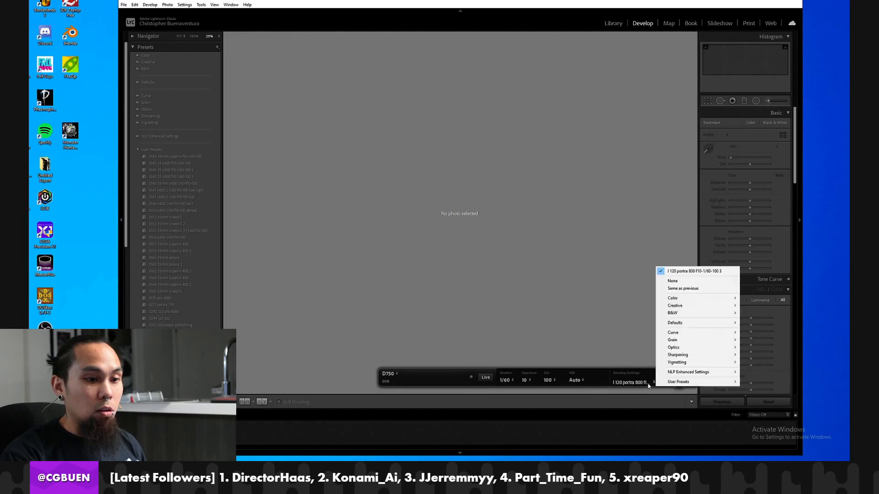
pyautogui.moveTo(673, 382)
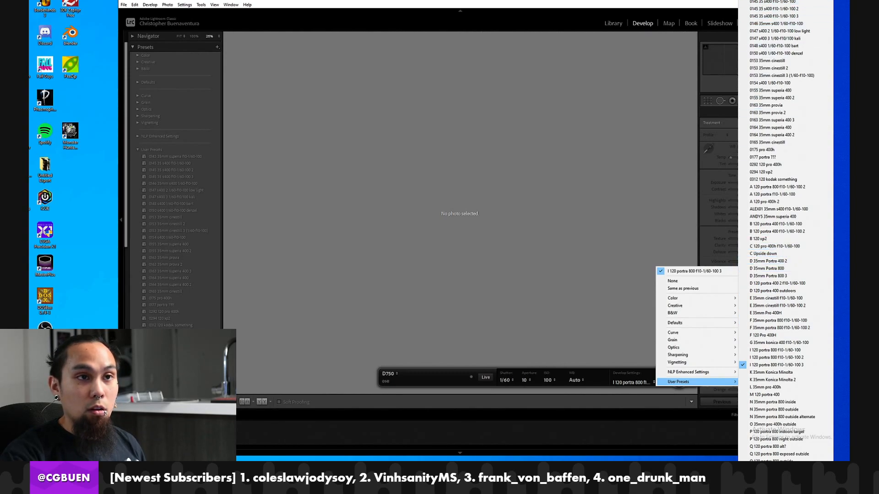
pyautogui.click(767, 0)
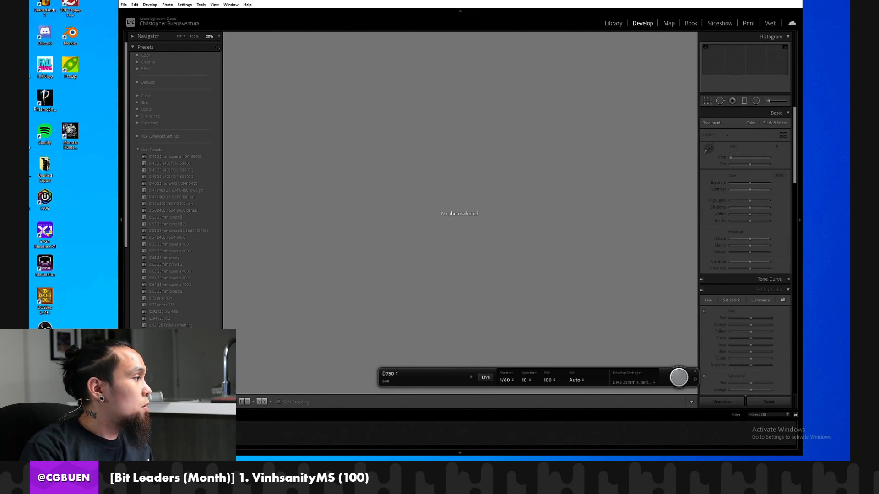
# Capture the first film frame with the tethered camera, check it at 100%, and fit the whole image in the view.
pyautogui.click(679, 378)
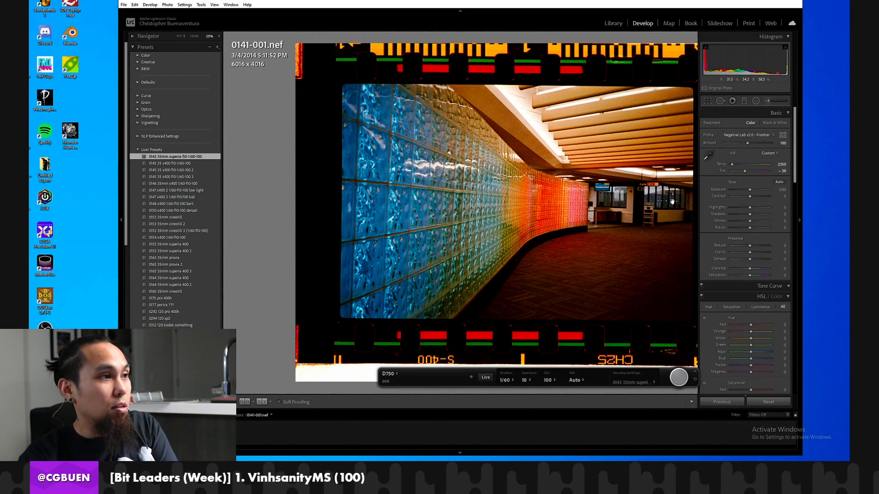
pyautogui.click(194, 36)
pyautogui.click(183, 36)
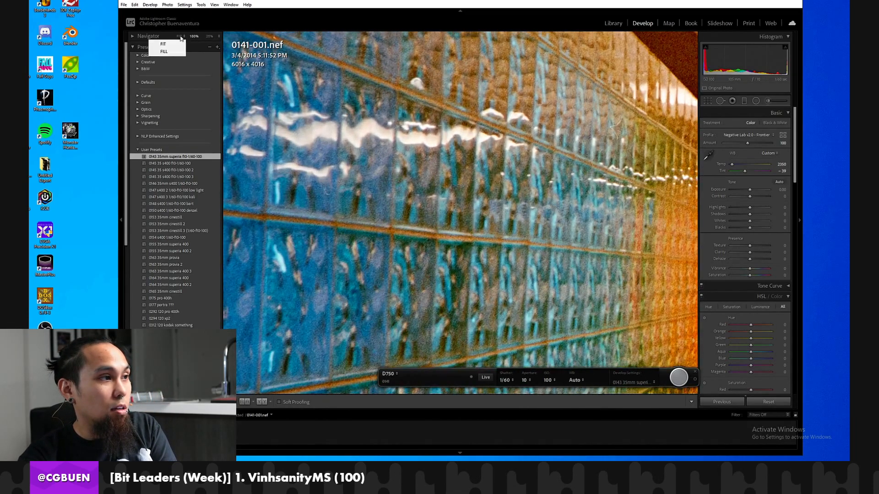
pyautogui.click(180, 38)
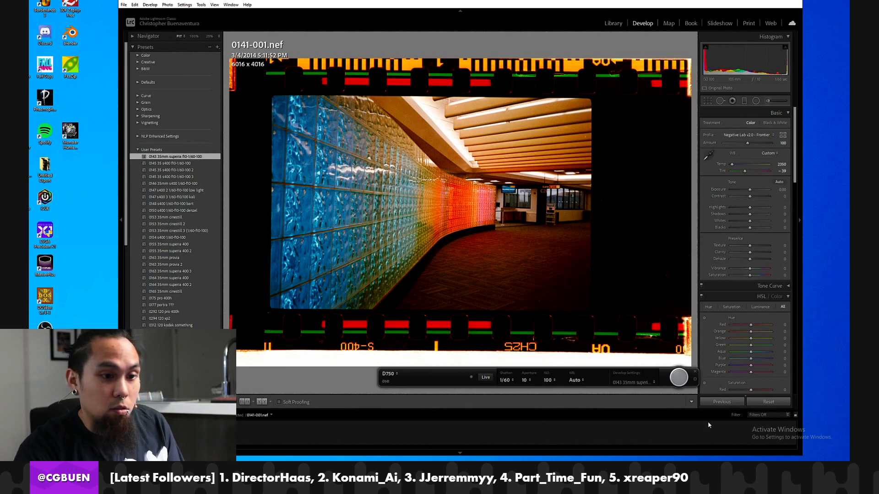
# Capture film frames 2 through 8 of the roll with the tethered camera.
pyautogui.click(678, 378)
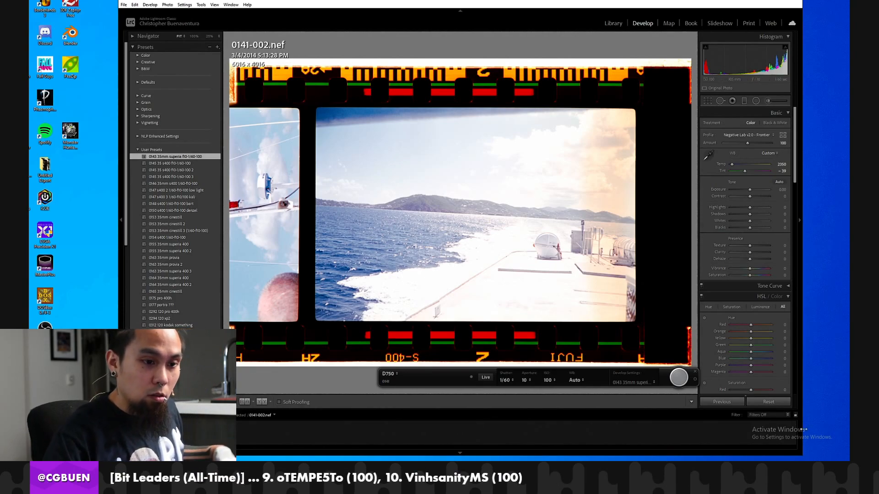
pyautogui.click(676, 383)
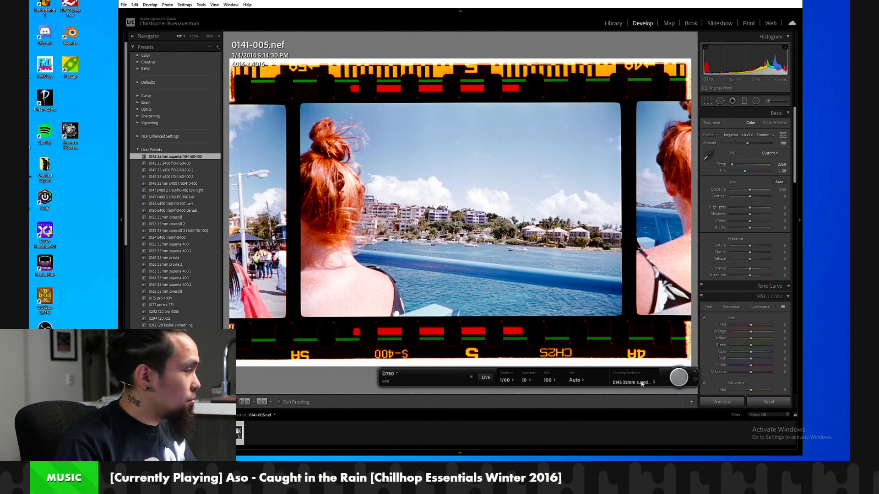
pyautogui.click(681, 384)
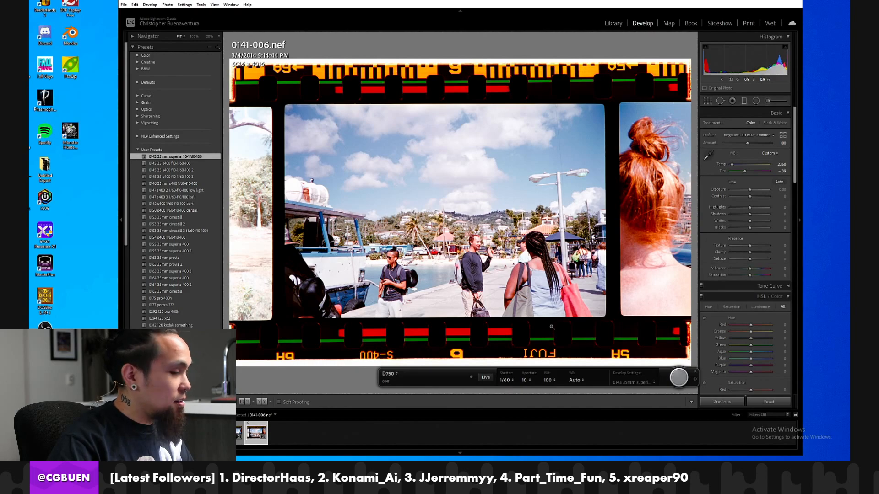
pyautogui.click(678, 377)
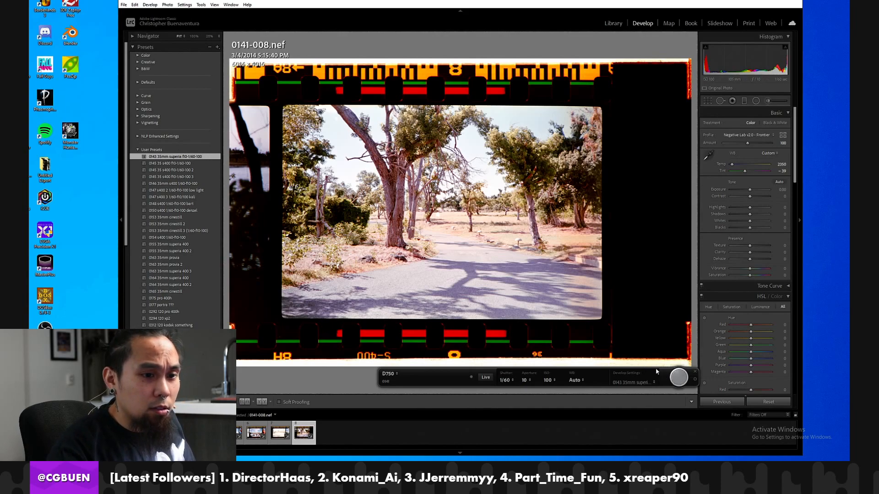
# Move the tethered capture bar clear of the photo and capture film frames 9 through 12.
pyautogui.moveTo(412, 383); pyautogui.dragTo(407, 397)
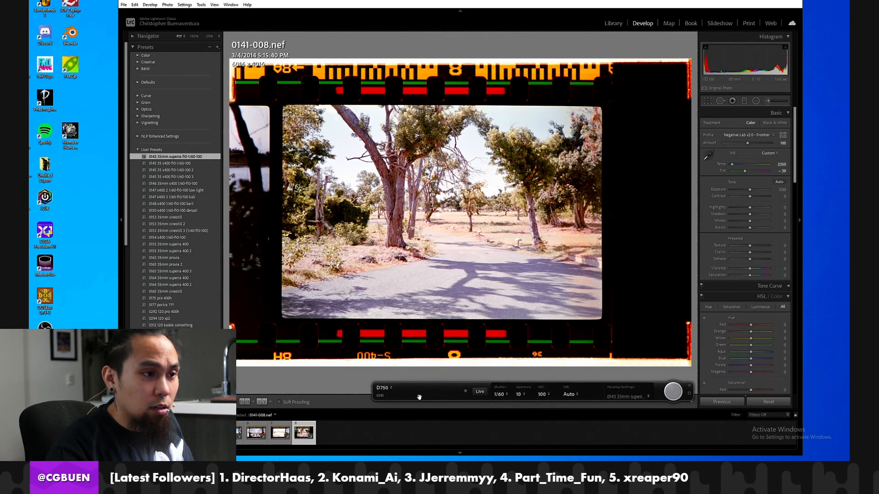
pyautogui.click(671, 399)
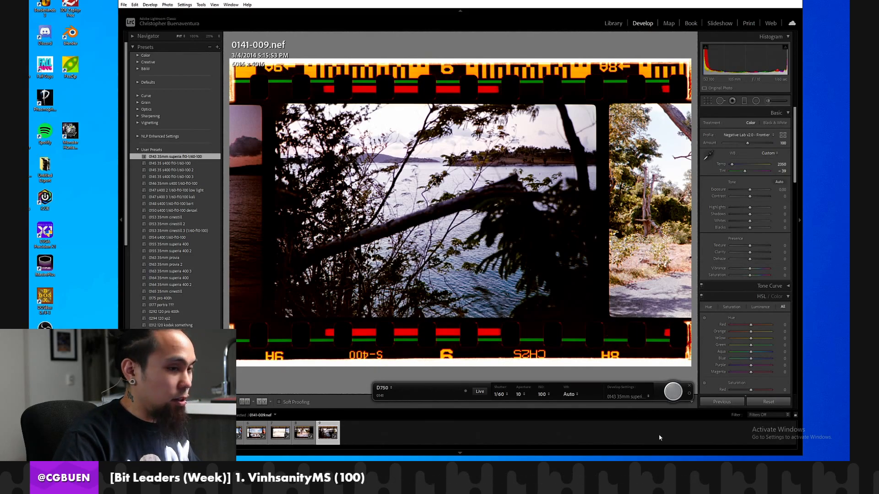
pyautogui.click(672, 391)
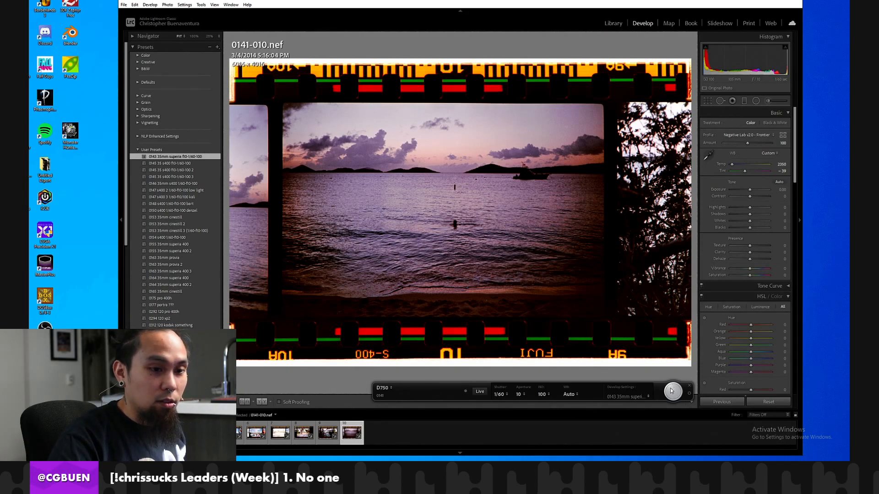
pyautogui.click(672, 390)
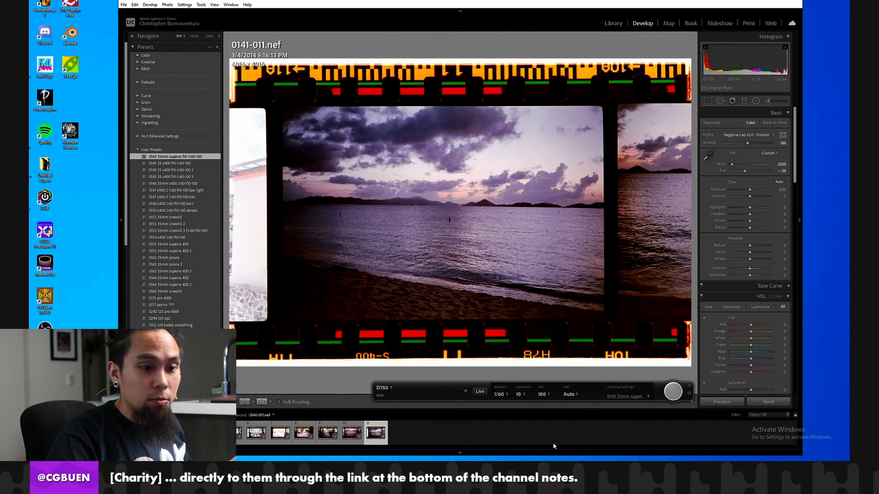
pyautogui.click(674, 391)
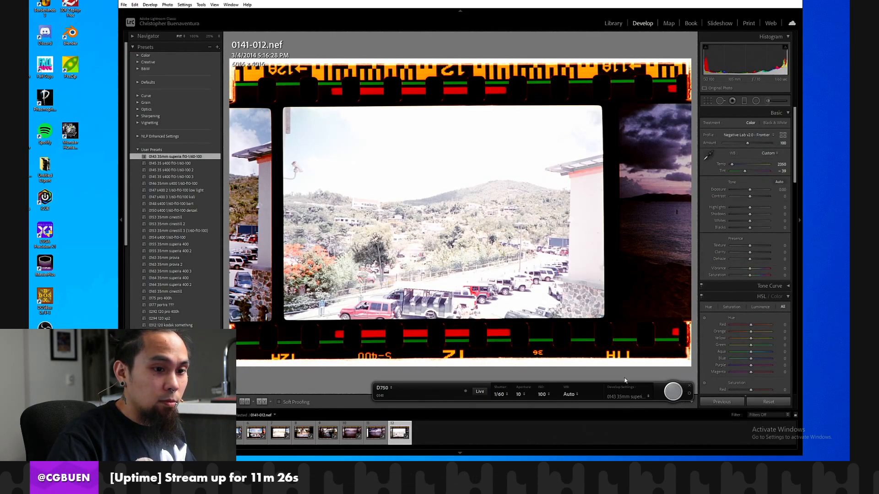
# Capture film frames 13 through 22 with the tethered camera and trigger the exposure that follows.
pyautogui.click(667, 393)
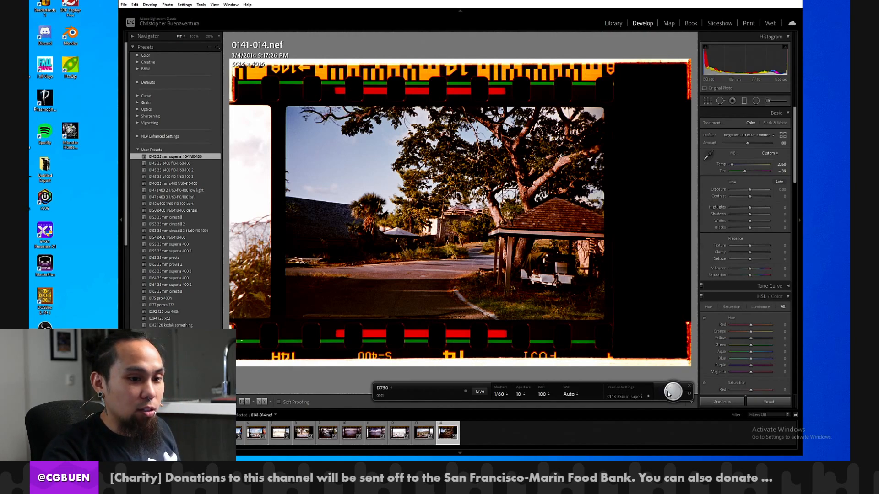
pyautogui.click(677, 396)
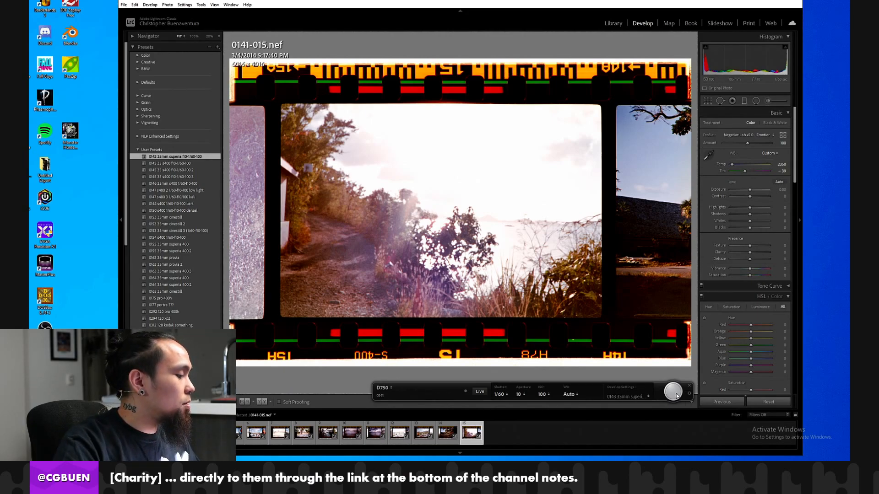
pyautogui.click(673, 391)
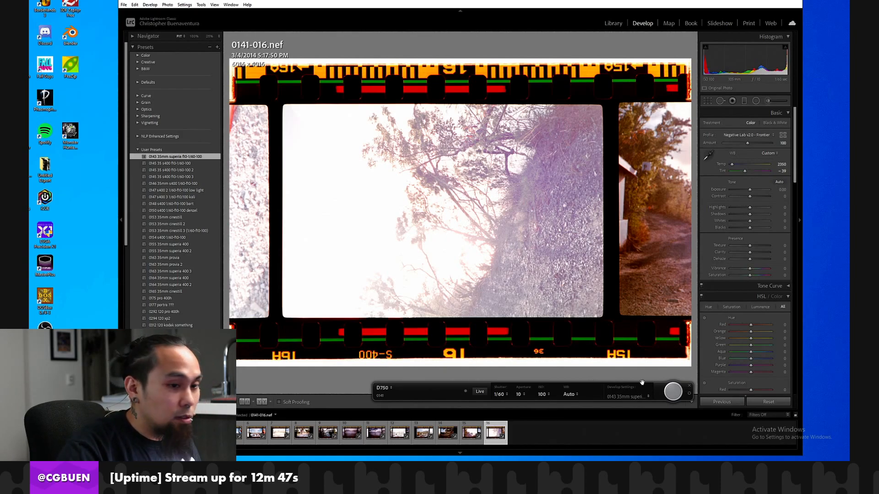
pyautogui.click(673, 392)
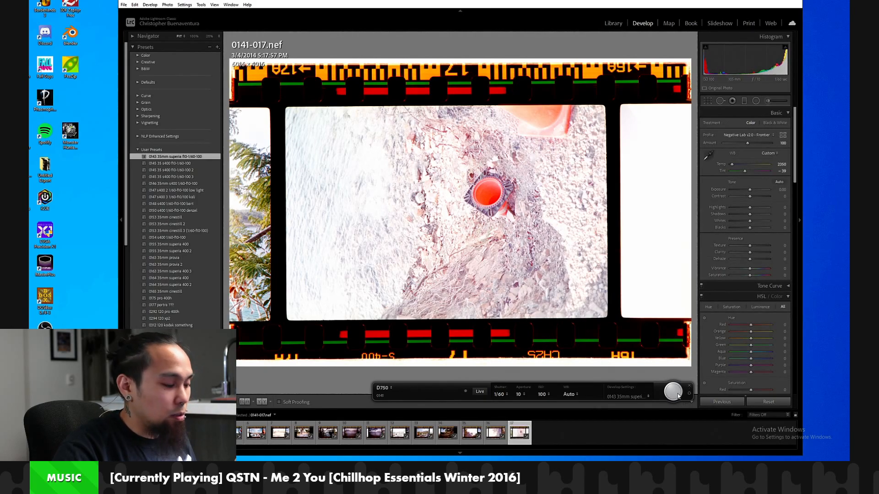
pyautogui.click(673, 391)
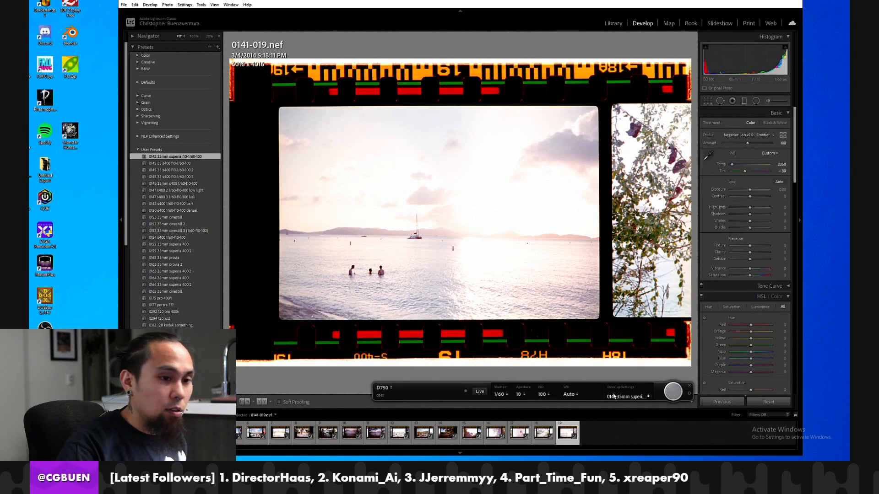
pyautogui.click(674, 391)
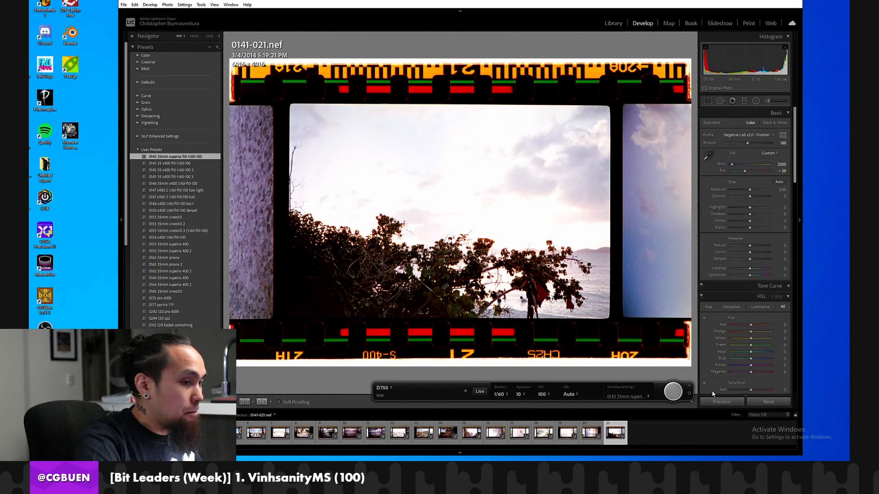
pyautogui.click(672, 392)
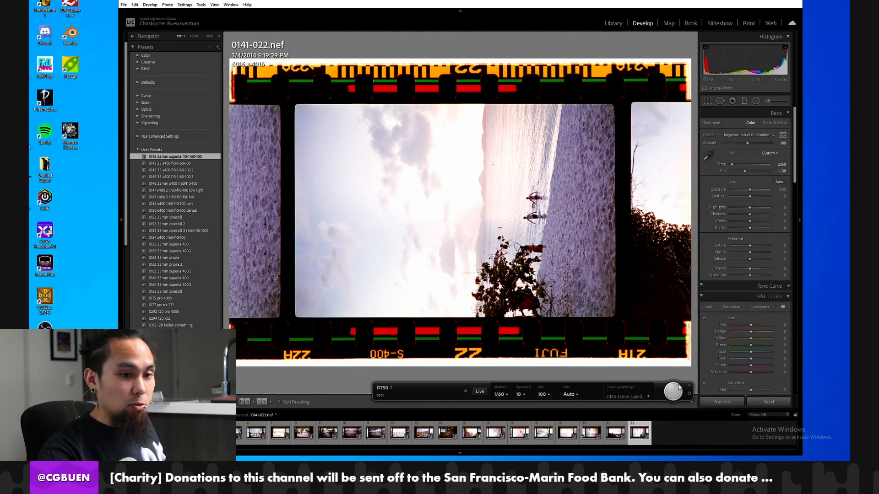
pyautogui.click(674, 390)
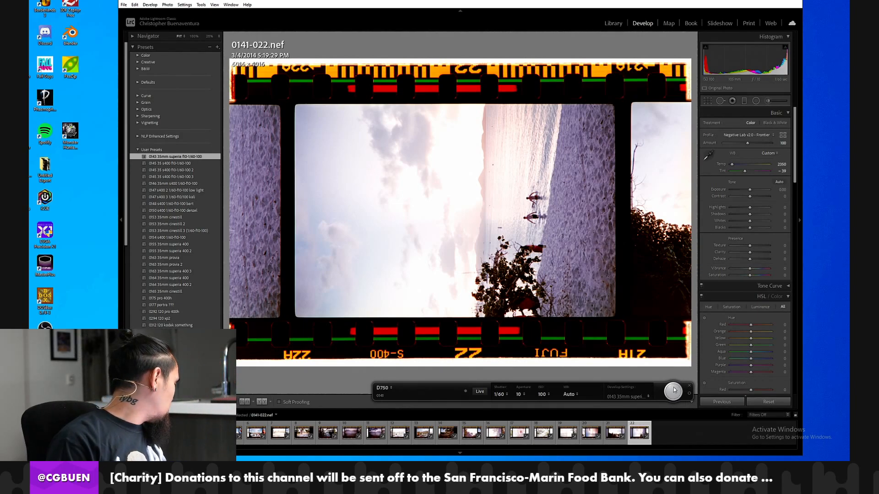
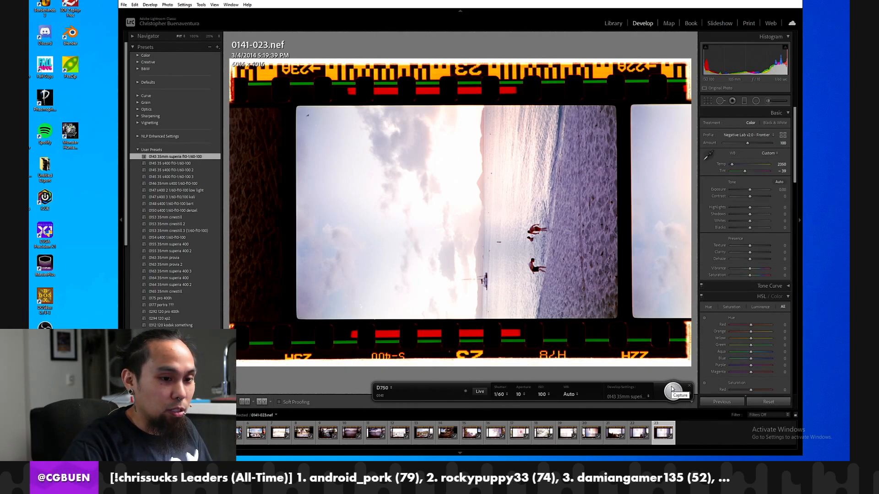
# Capture film frames 24 through 31 with the tethered camera and show the Before view of frame 31.
pyautogui.click(668, 391)
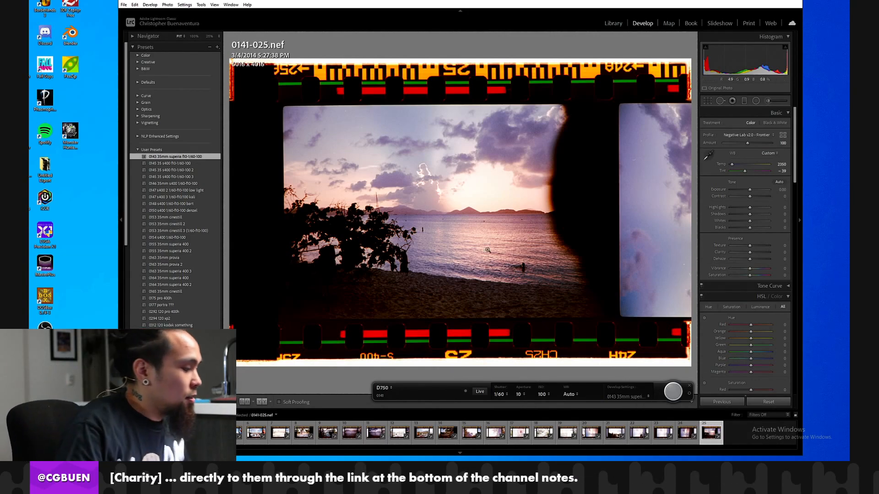
pyautogui.click(671, 393)
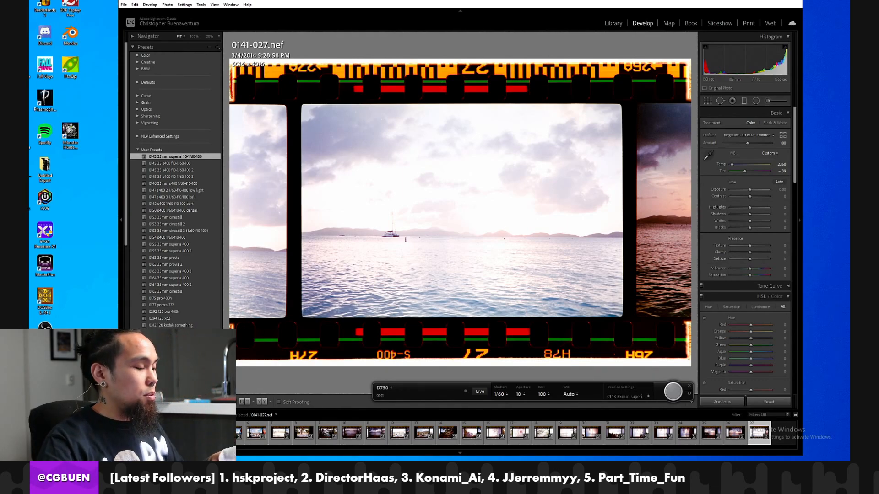
pyautogui.click(675, 390)
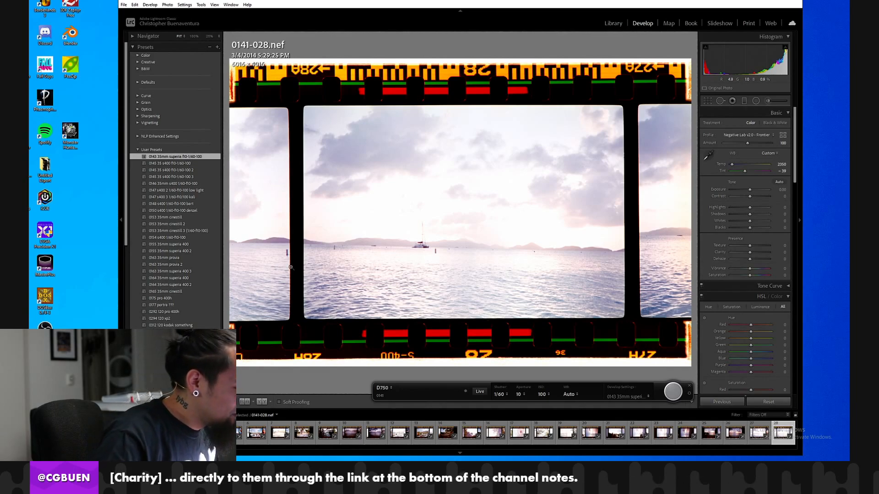
pyautogui.click(674, 392)
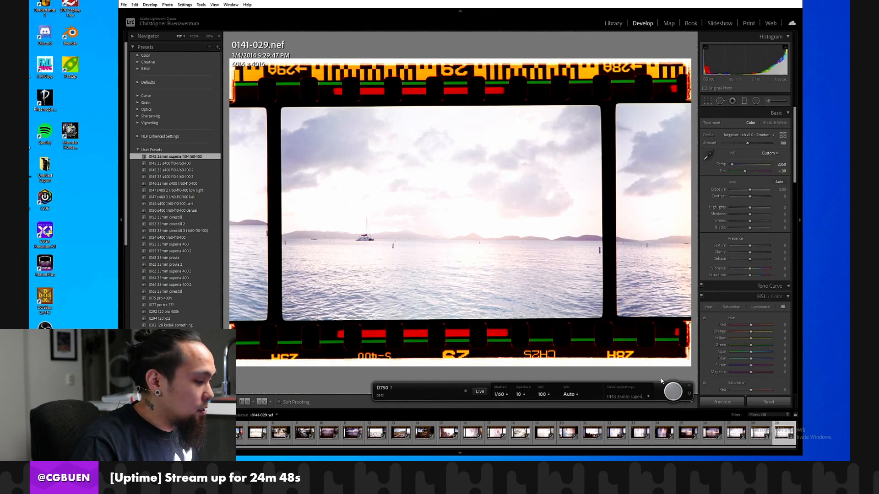
pyautogui.click(666, 389)
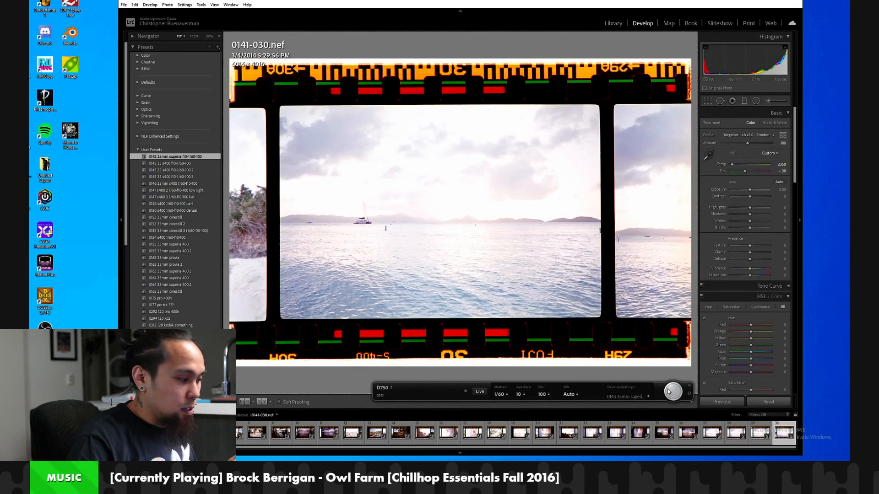
pyautogui.click(669, 391)
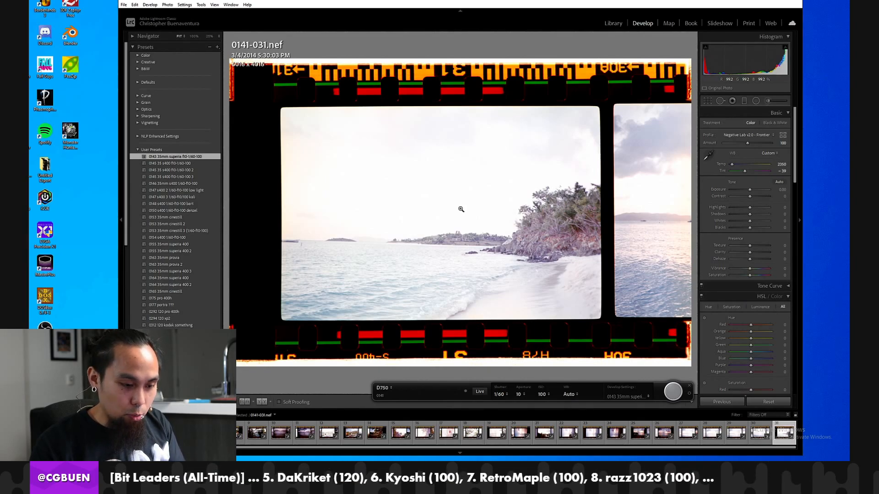
pyautogui.press('\\')
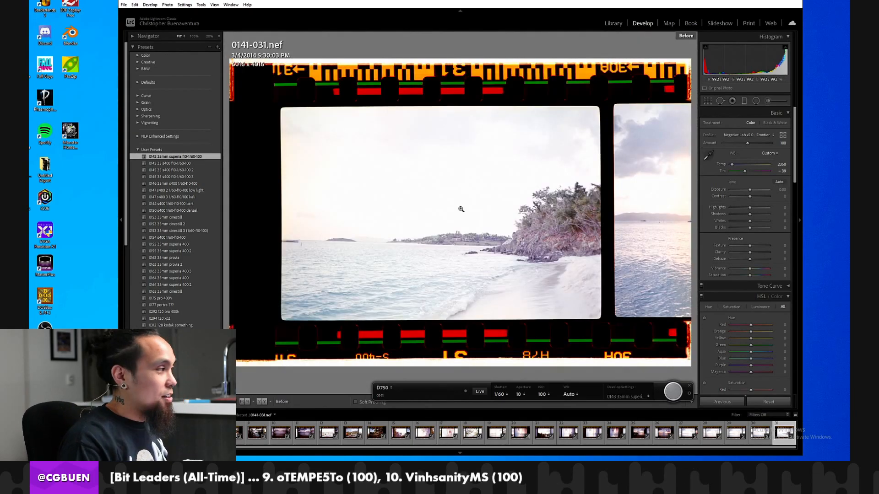
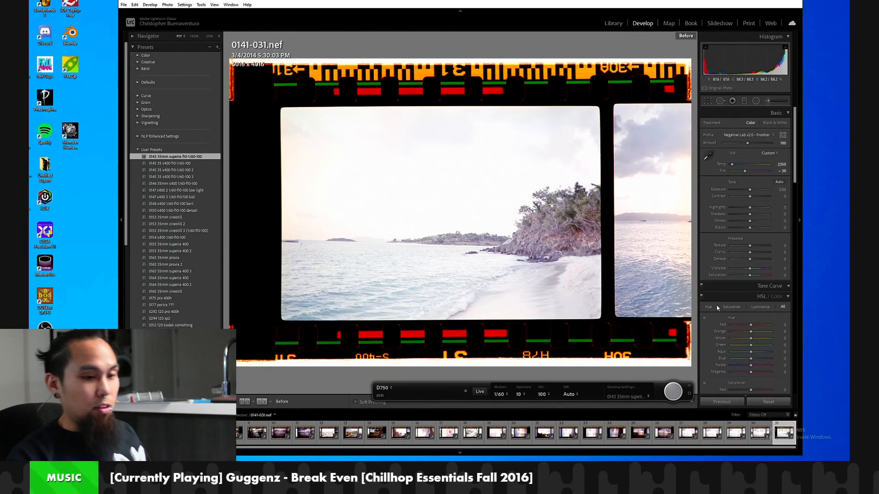
# Capture film frames 32 through 37 with the tethered camera, rotating frame 34 upright.
pyautogui.click(669, 398)
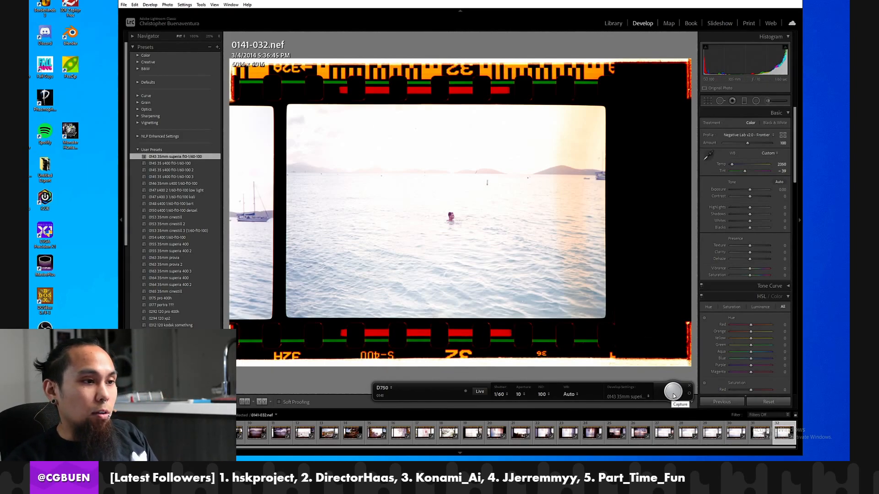
pyautogui.click(674, 397)
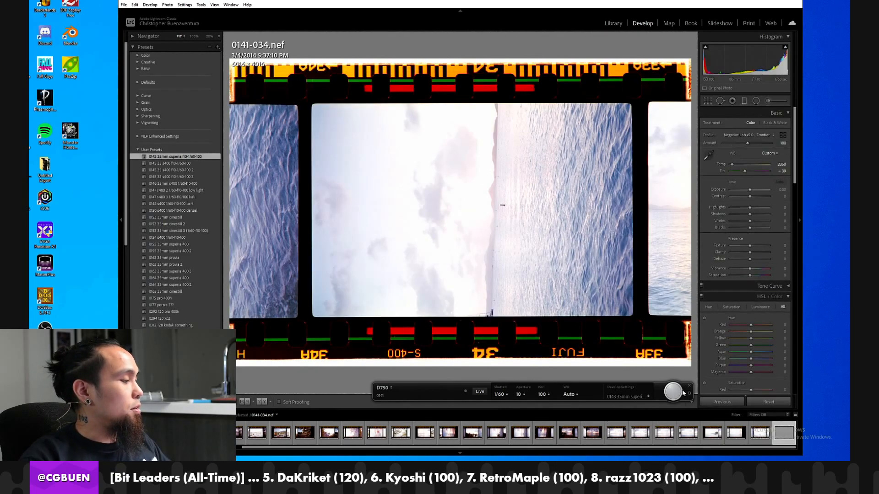
pyautogui.hotkey('ctrl', ']')
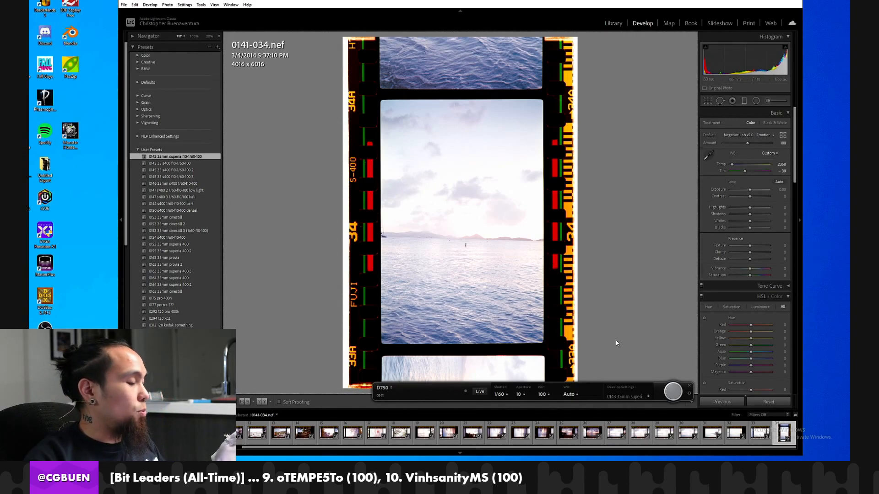
pyautogui.click(677, 395)
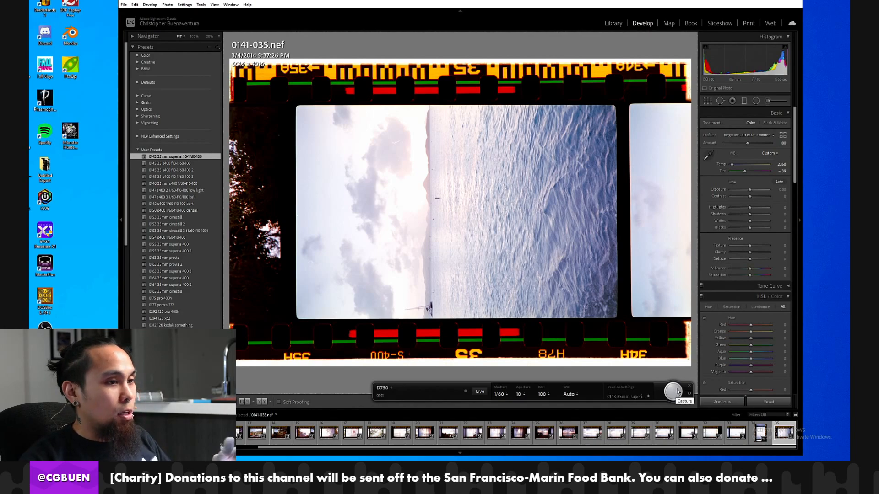
pyautogui.click(678, 386)
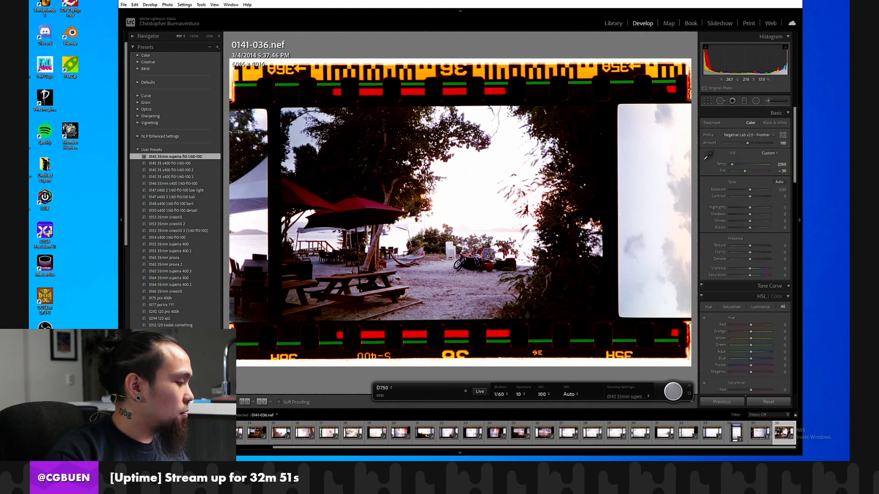
pyautogui.click(674, 392)
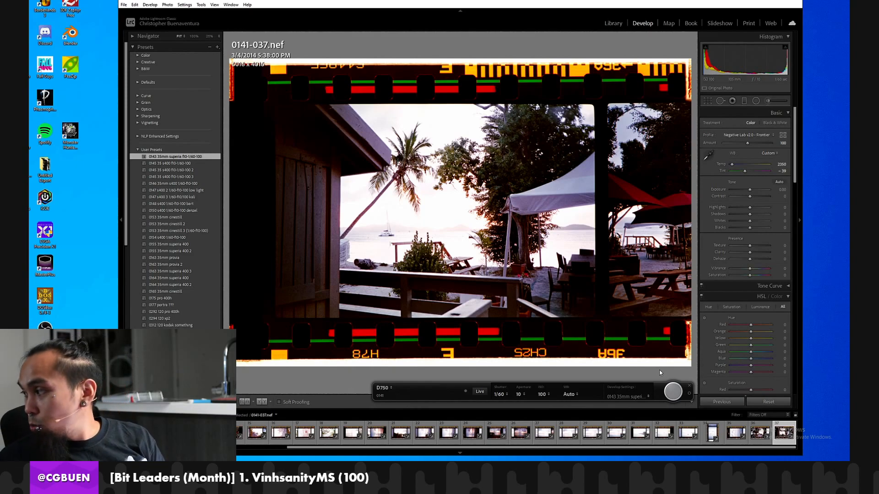
# Reset the develop settings of frame 0141-007 and sample its white balance from the unexposed film border.
pyautogui.click(304, 432)
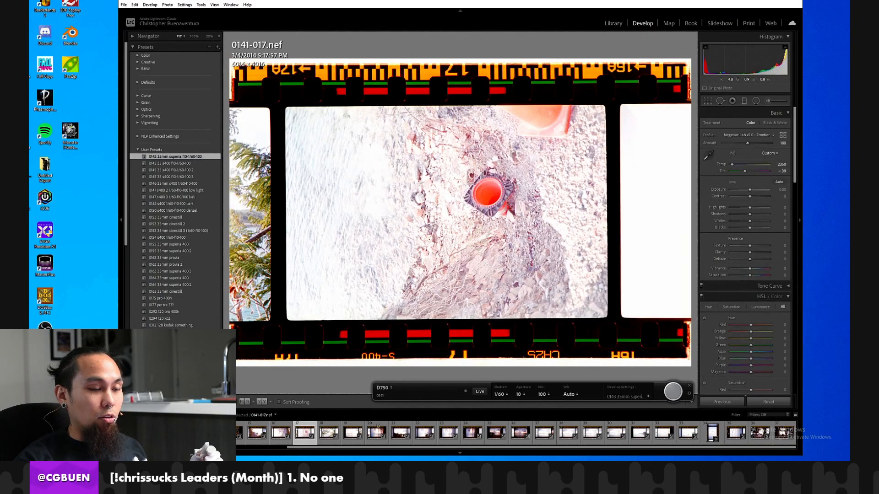
pyautogui.click(325, 434)
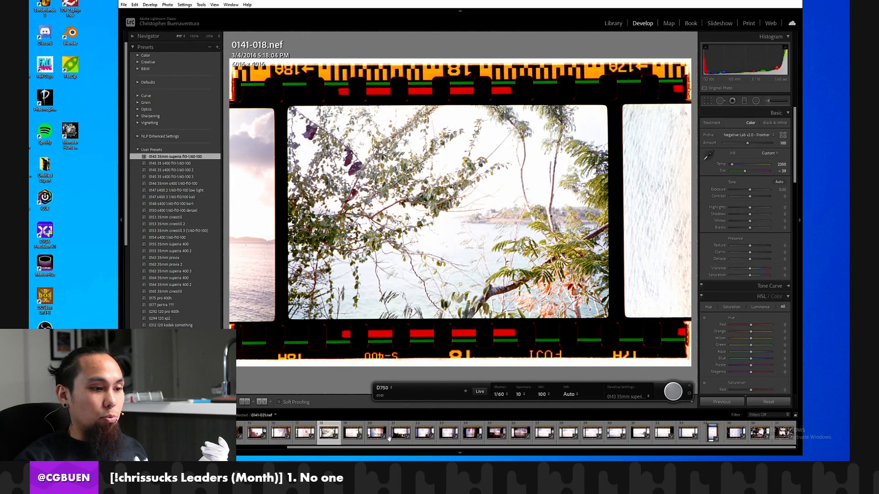
pyautogui.click(561, 433)
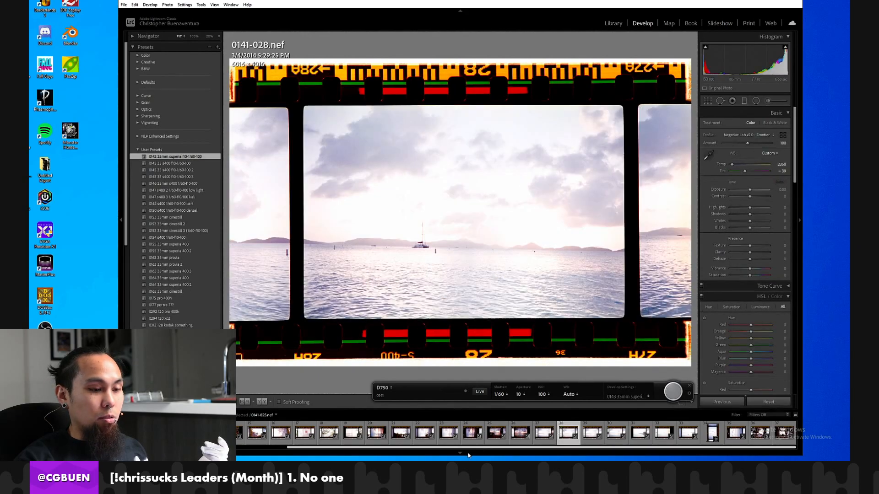
pyautogui.moveTo(467, 448); pyautogui.dragTo(293, 451)
pyautogui.click(246, 433)
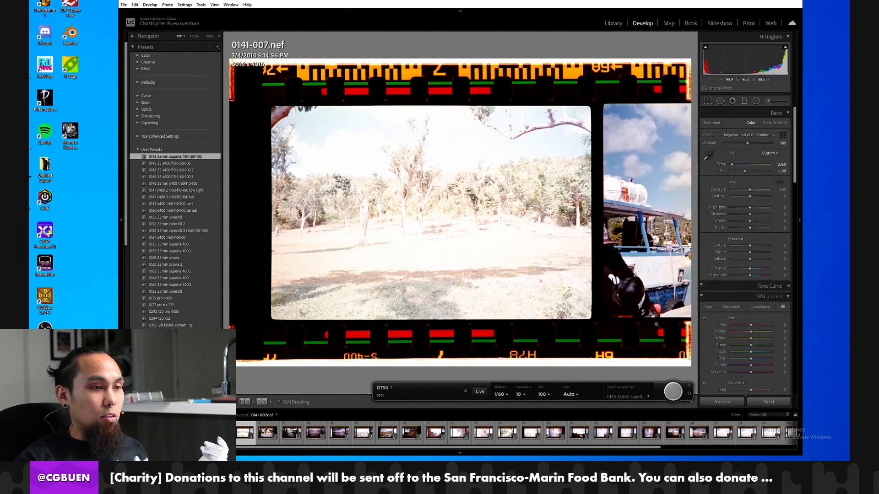
pyautogui.click(755, 401)
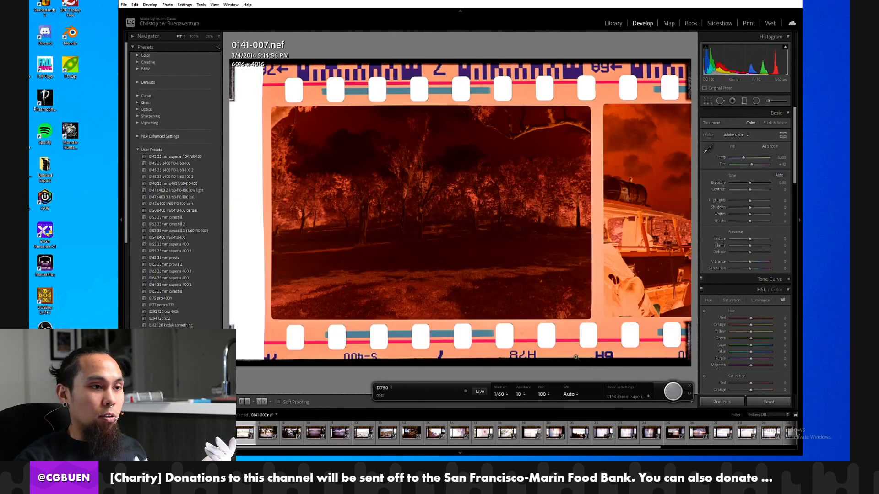
pyautogui.click(708, 148)
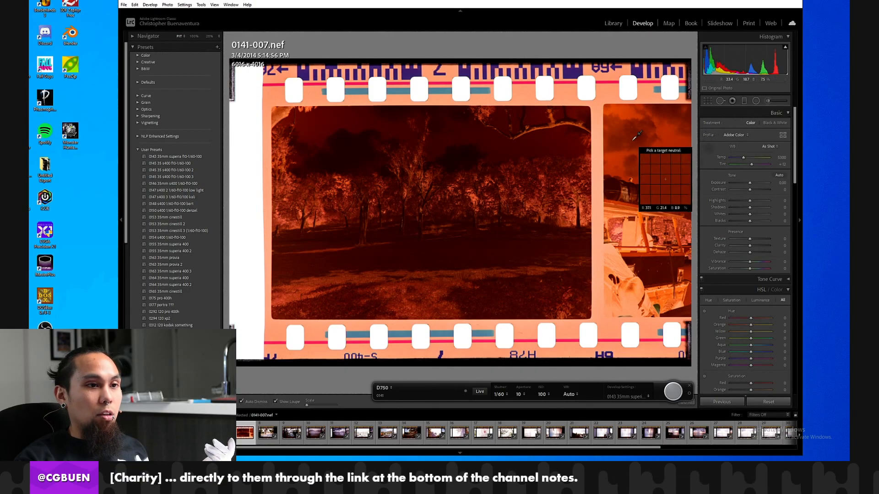
pyautogui.click(599, 134)
# Crop frame 7 to its picture area, about 4056 x 2713 pixels, excluding the film border and neighbouring frame.
pyautogui.click(707, 101)
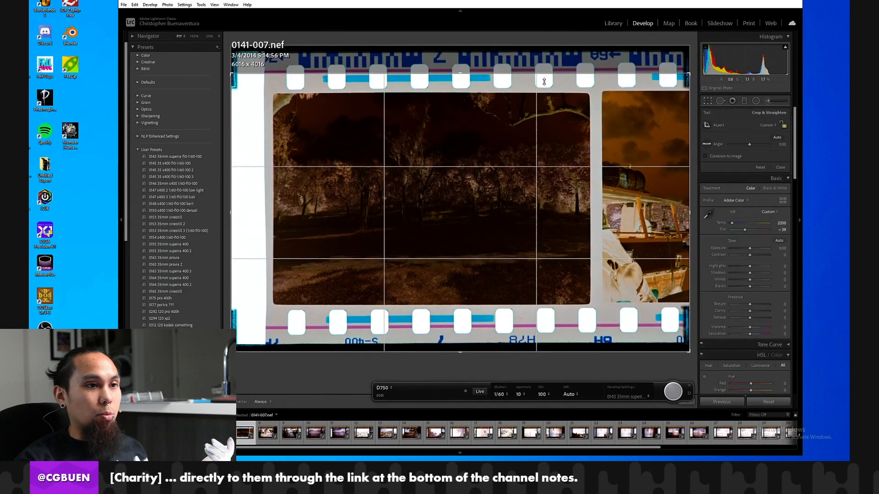
pyautogui.moveTo(549, 60); pyautogui.dragTo(549, 85)
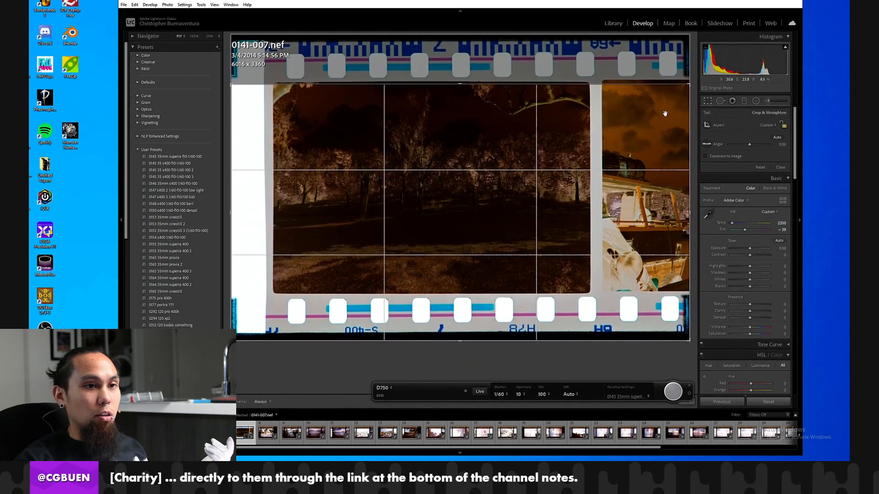
pyautogui.moveTo(689, 122); pyautogui.dragTo(638, 123)
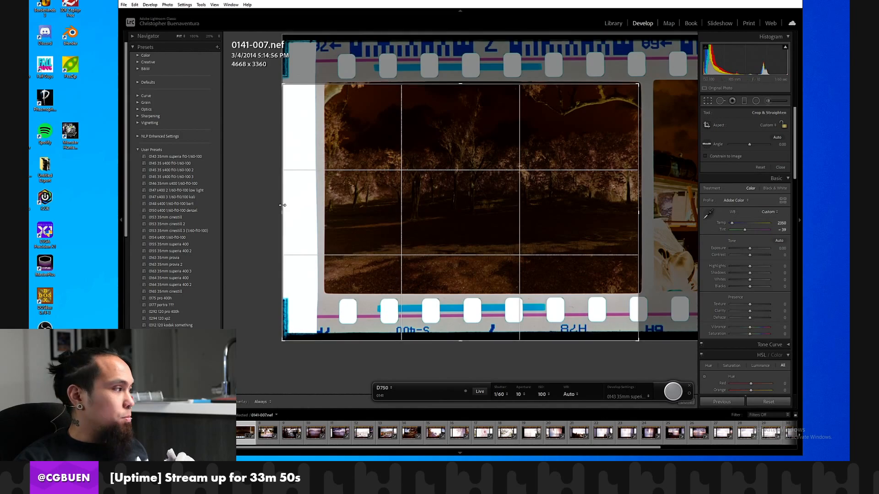
pyautogui.moveTo(282, 204); pyautogui.dragTo(306, 202)
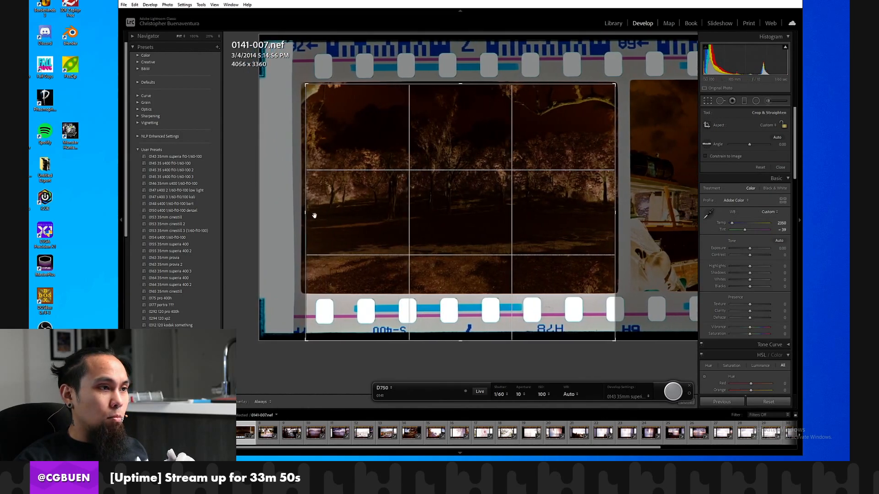
pyautogui.moveTo(363, 341); pyautogui.dragTo(364, 316)
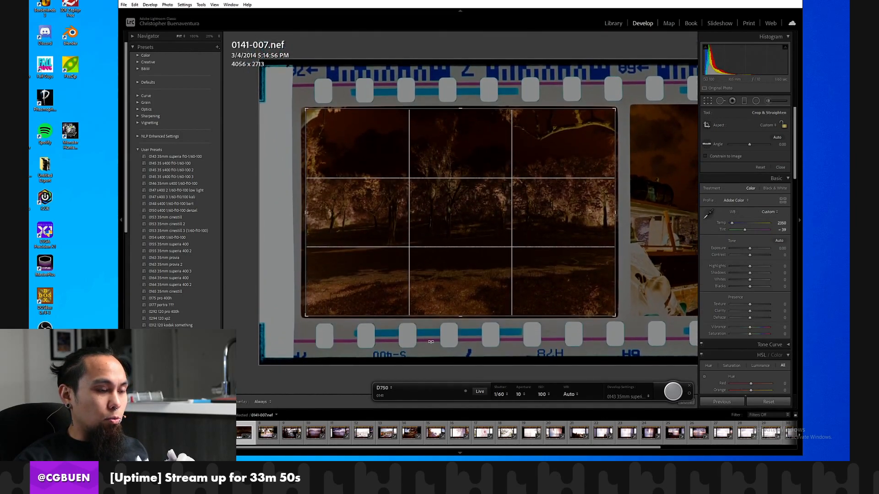
pyautogui.press('Return')
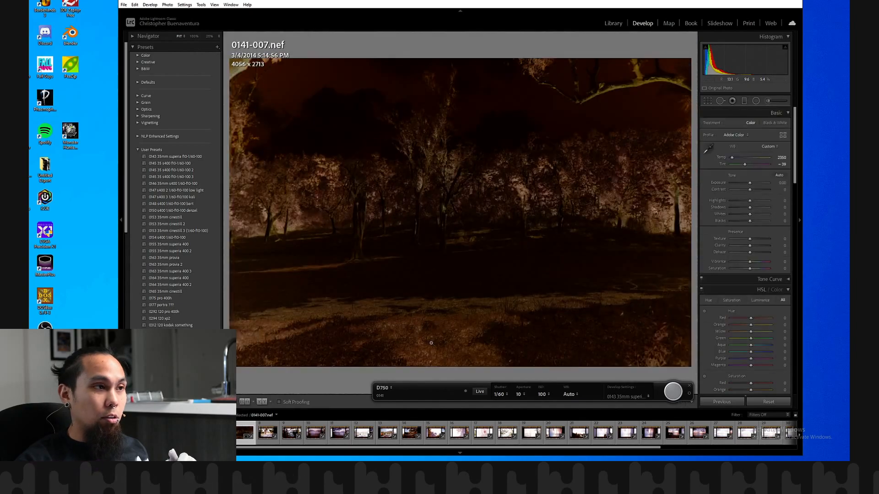
# Convert the cropped frame 7 negative with Negative Lab Pro, using the Digital Camera source and Frontier color model.
pyautogui.click(123, 4)
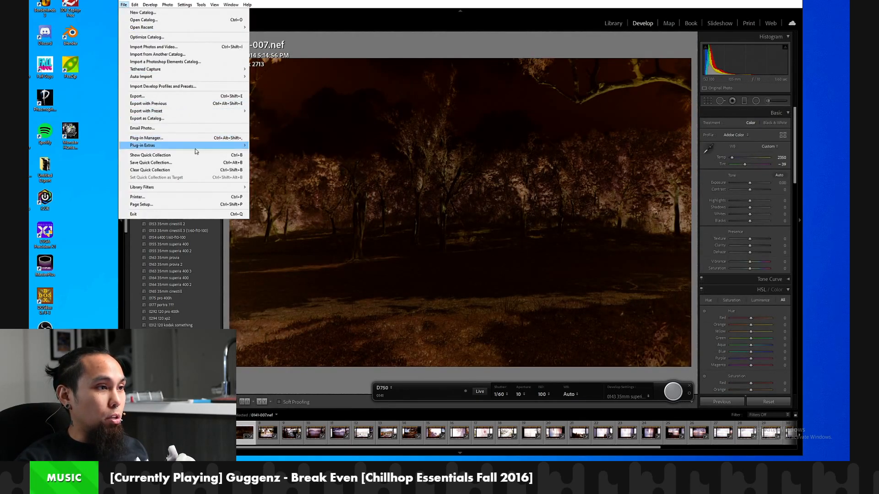
pyautogui.moveTo(216, 147)
pyautogui.click(294, 154)
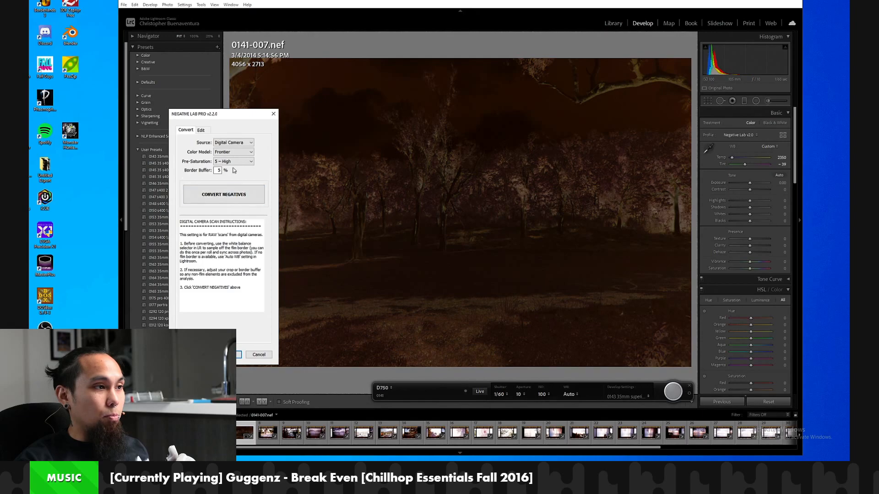
pyautogui.click(230, 189)
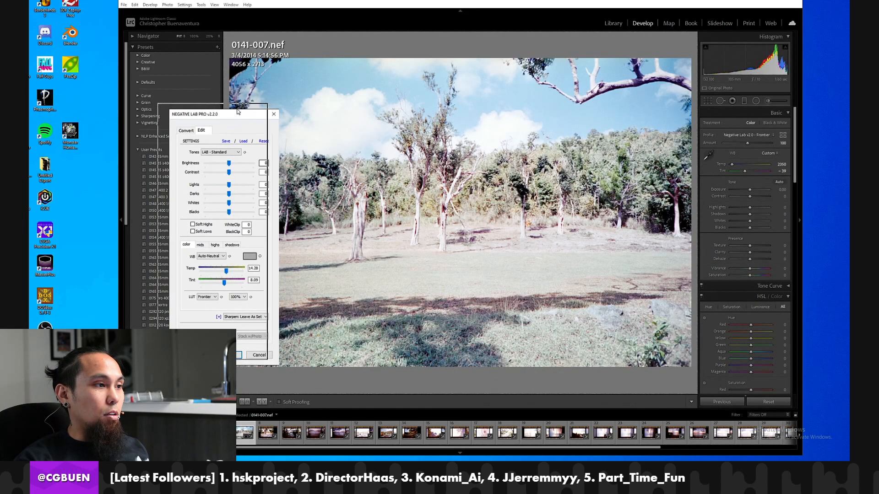
# Set the Negative Lab Pro tones to LINEAR - Gamma and save these settings as the default.
pyautogui.moveTo(246, 117); pyautogui.dragTo(206, 112)
pyautogui.click(181, 150)
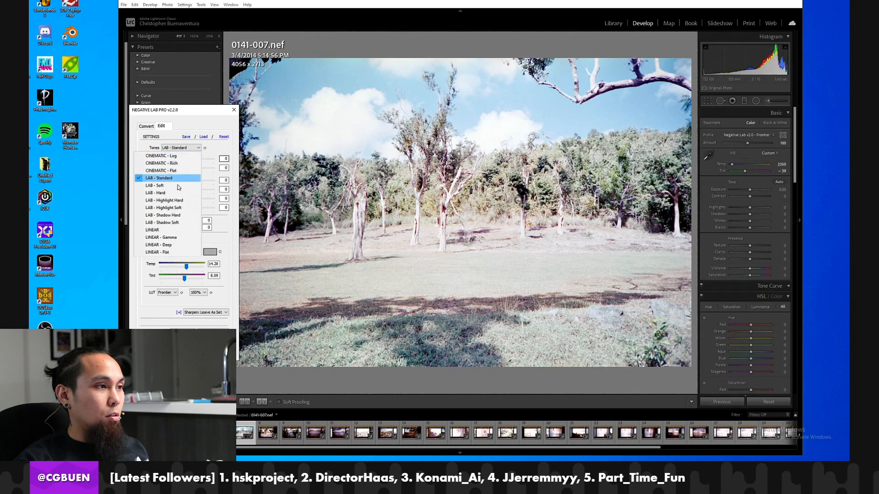
pyautogui.click(172, 238)
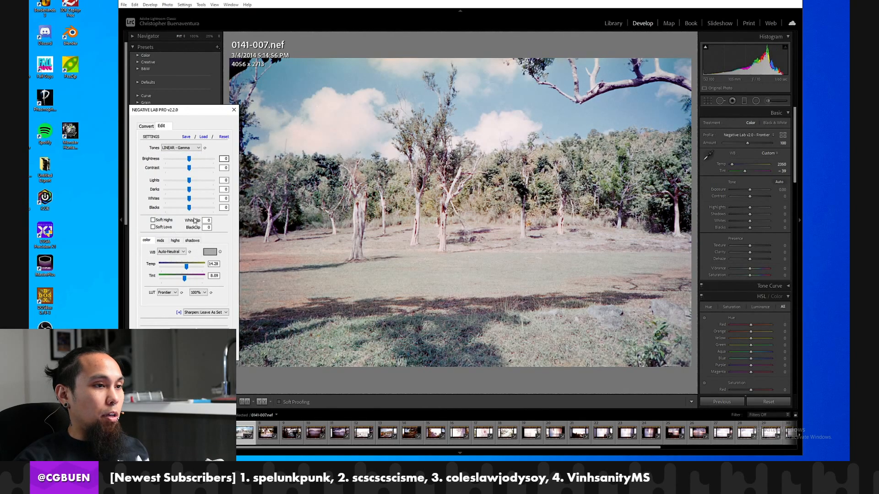
pyautogui.click(186, 136)
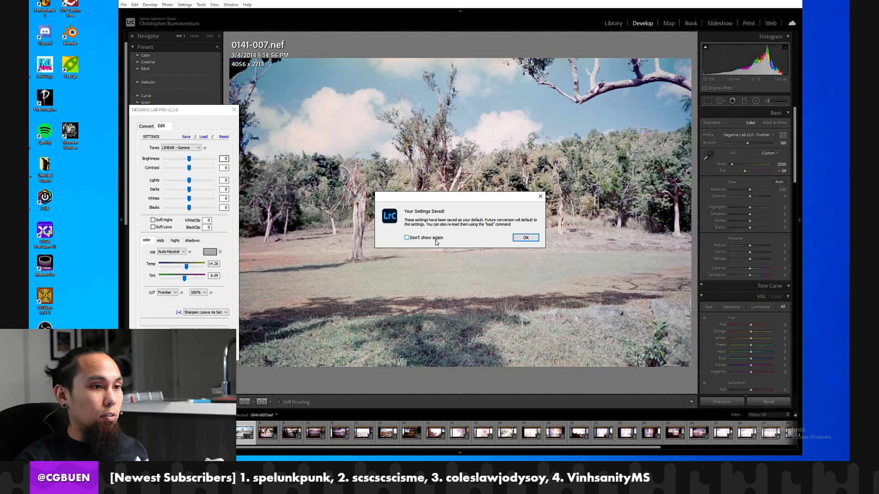
pyautogui.click(525, 238)
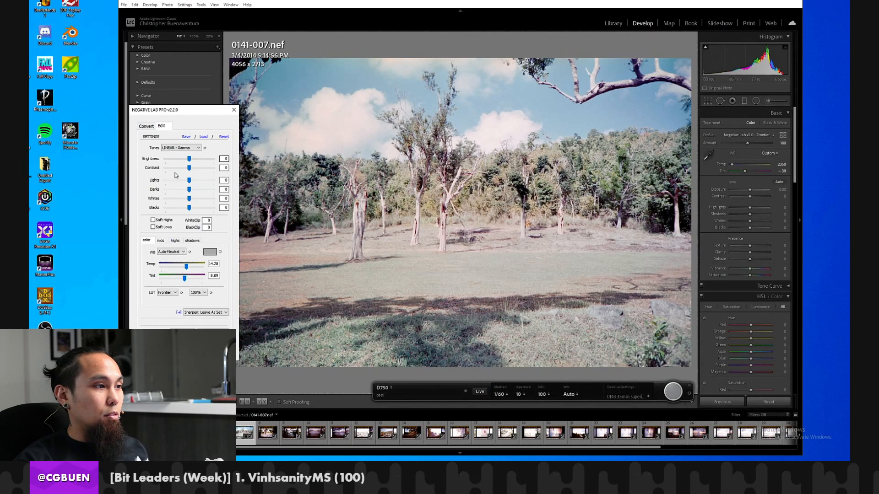
# Try Auto-Warm white balance and LAB - Soft tones on frame 7 and cancel the Negative Lab Pro edit.
pyautogui.click(172, 250)
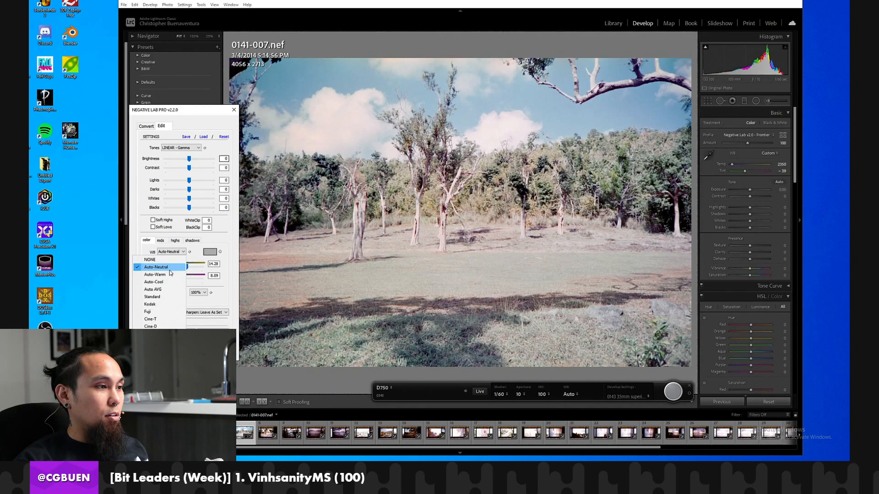
pyautogui.click(170, 274)
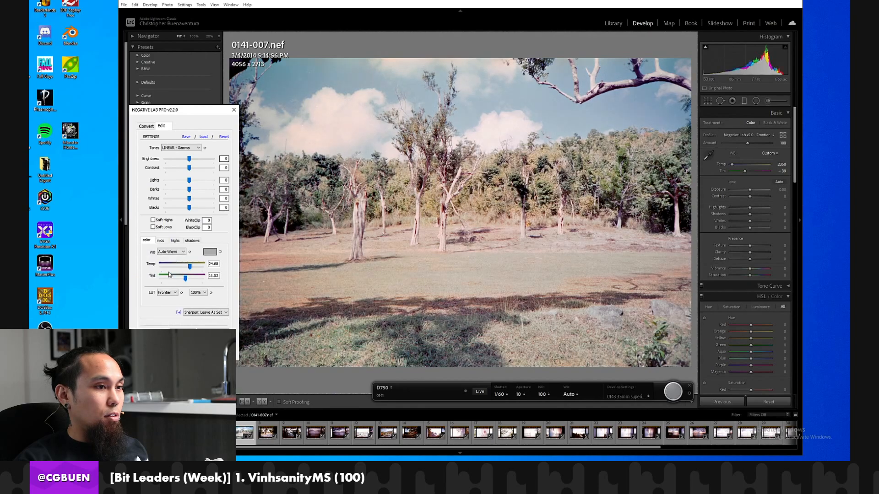
pyautogui.click(179, 149)
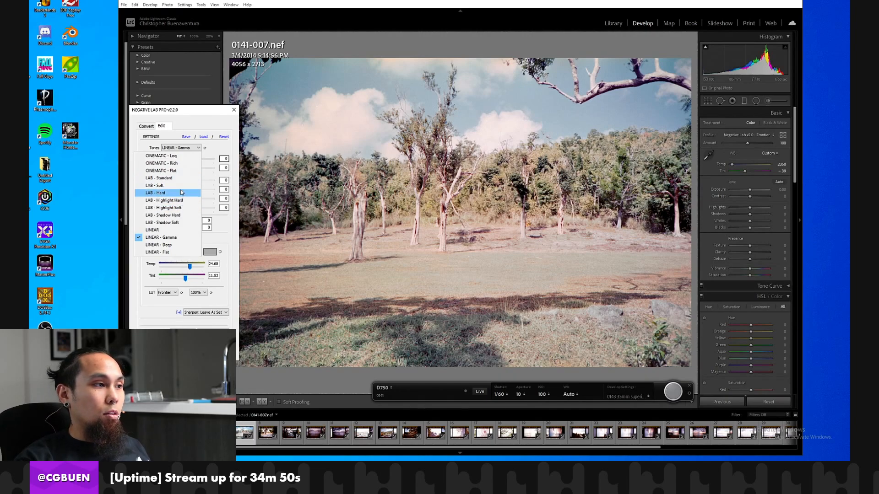
pyautogui.click(172, 186)
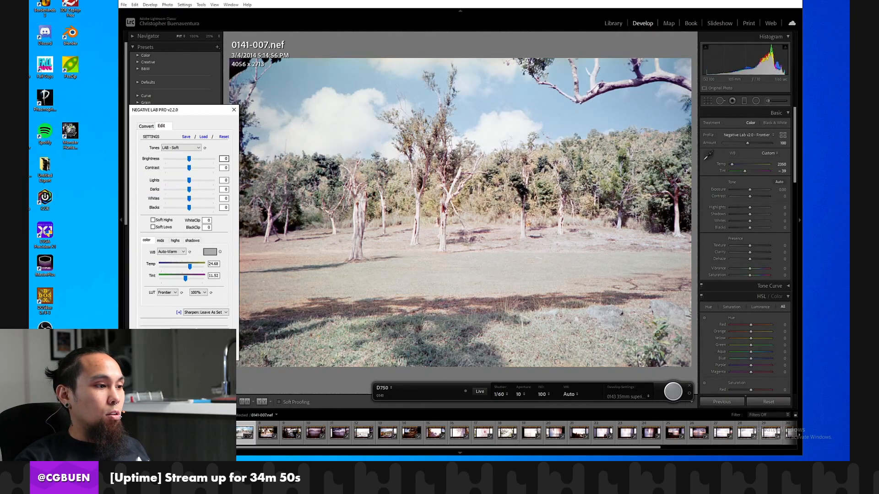
pyautogui.click(214, 351)
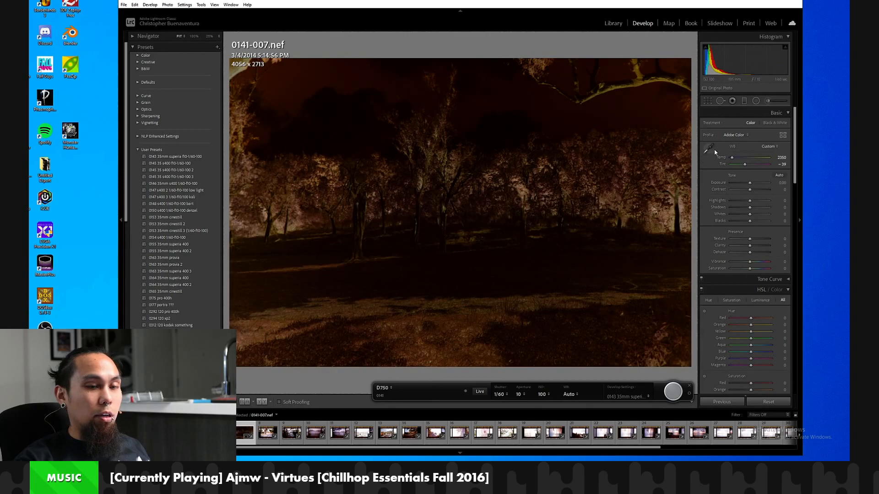
# Restore frame 7 to its latest Crop Rectangle history state and set its exposure to +1.00.
pyautogui.scroll(-10, 192, 275)
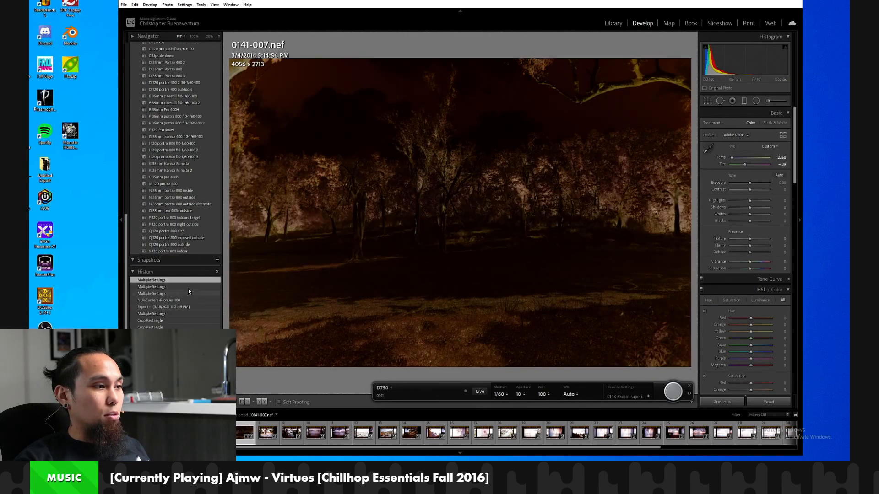
pyautogui.click(182, 307)
pyautogui.click(181, 314)
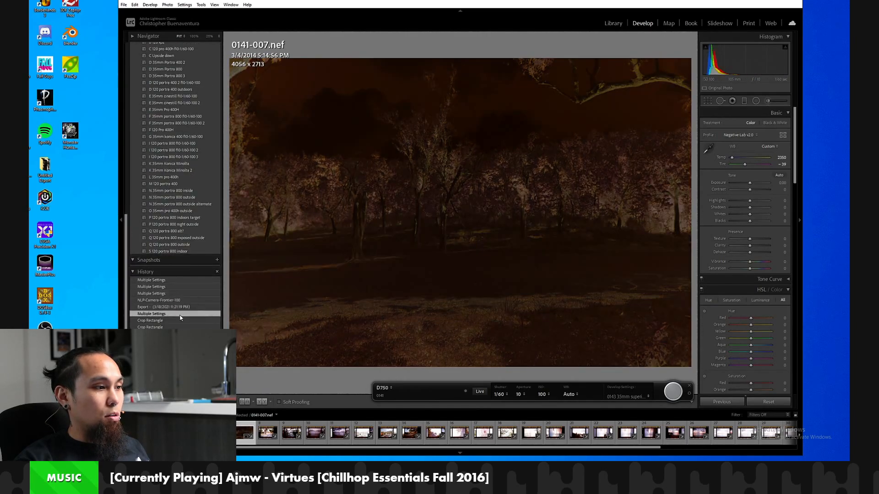
pyautogui.click(171, 321)
pyautogui.click(170, 315)
pyautogui.click(169, 320)
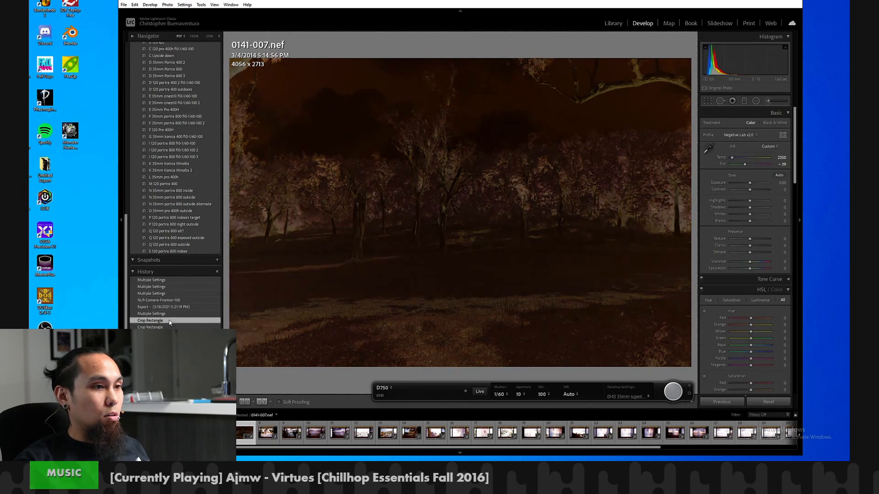
pyautogui.click(169, 326)
pyautogui.click(172, 321)
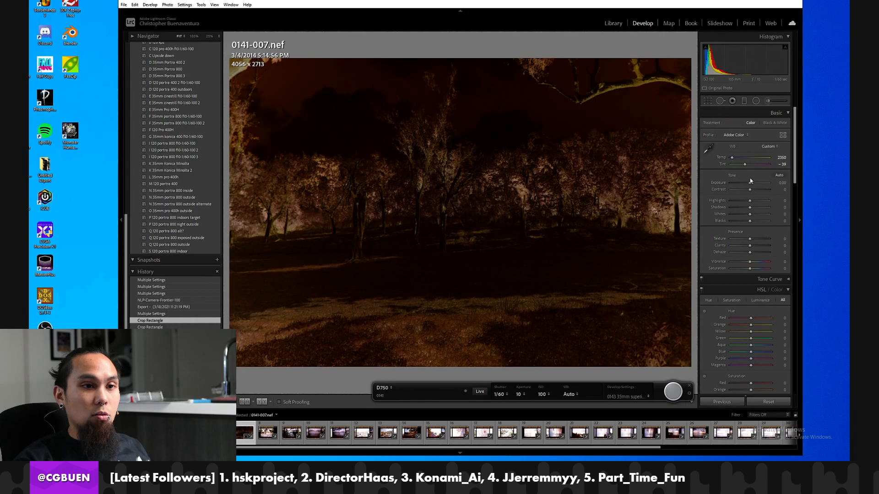
pyautogui.moveTo(751, 181); pyautogui.dragTo(753, 184)
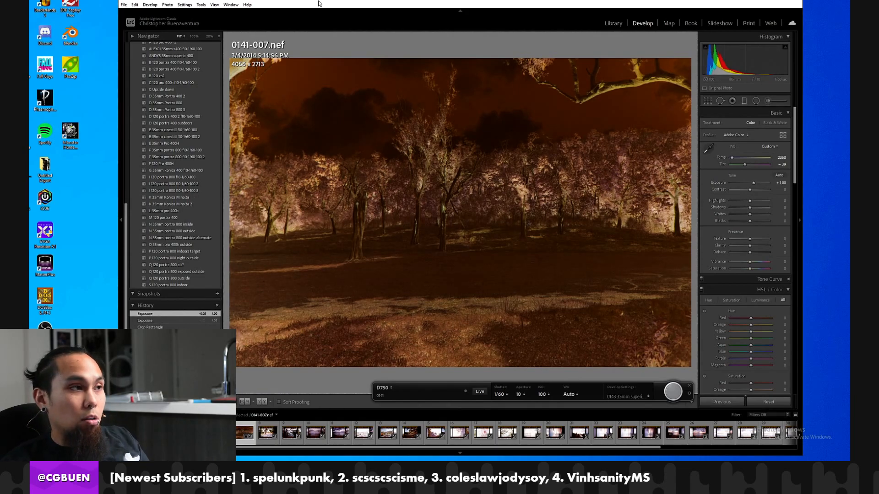
# Try a Negative Lab Pro conversion of the brightened frame 7 using the Digital Camera source and Frontier color model.
pyautogui.click(124, 4)
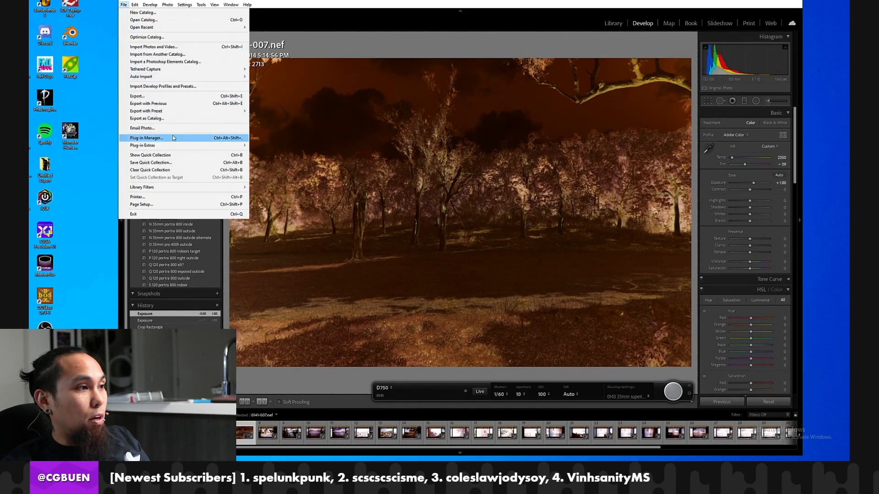
pyautogui.moveTo(184, 145)
pyautogui.click(320, 158)
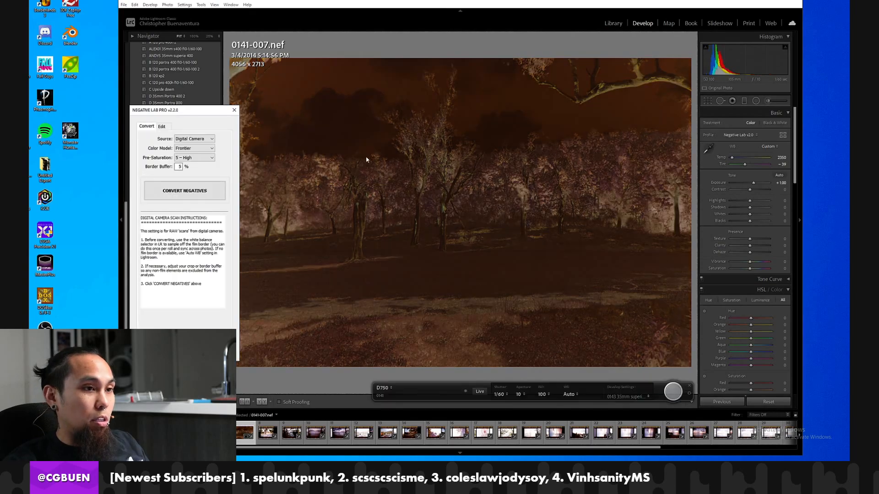
pyautogui.click(202, 192)
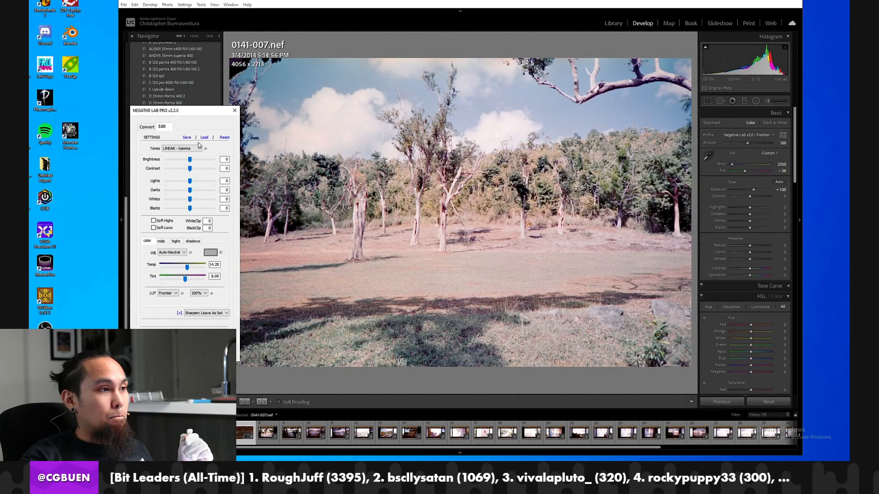
# Try LAB - Standard tones with a lower brightness on frame 7 and cancel the Negative Lab Pro edit.
pyautogui.click(197, 149)
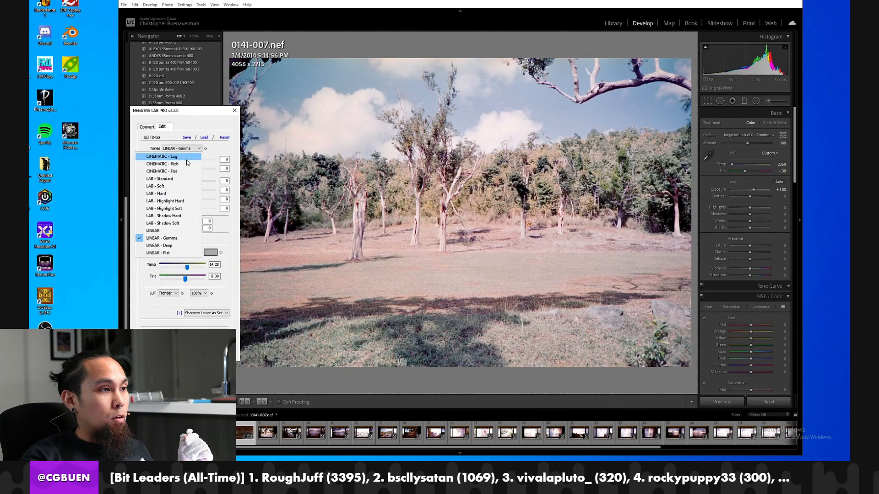
pyautogui.click(185, 182)
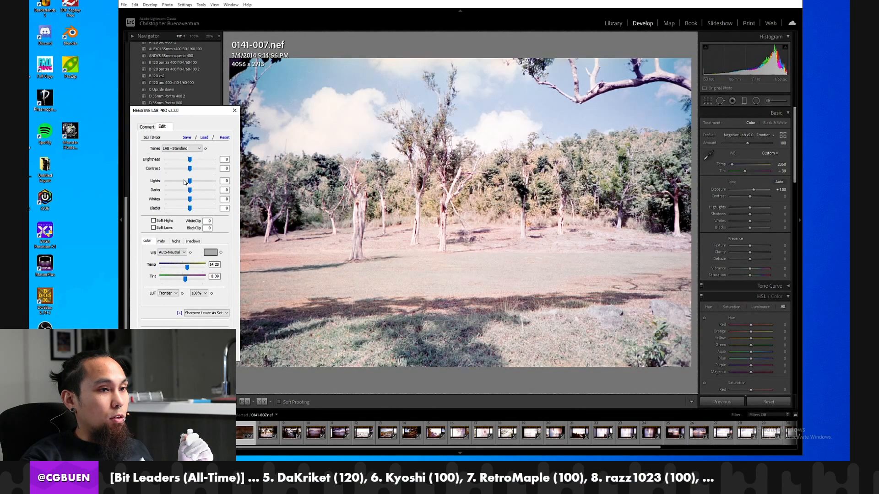
pyautogui.click(183, 151)
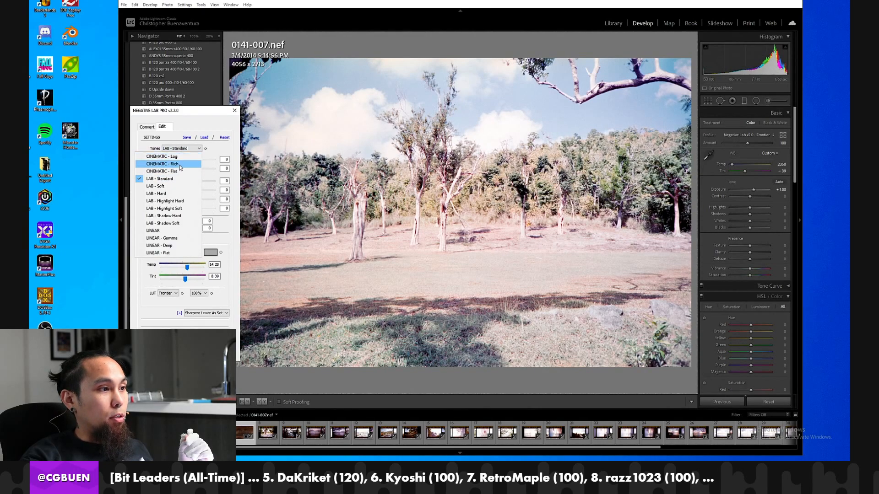
pyautogui.click(184, 147)
pyautogui.click(186, 159)
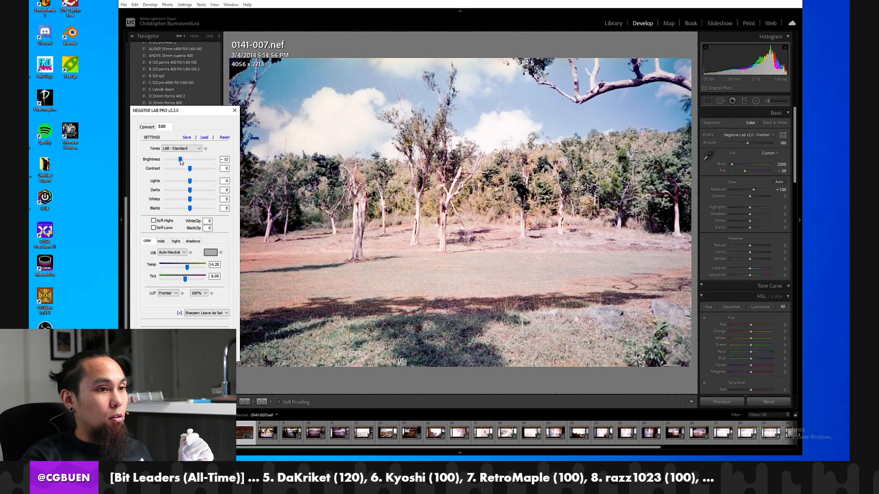
pyautogui.click(187, 161)
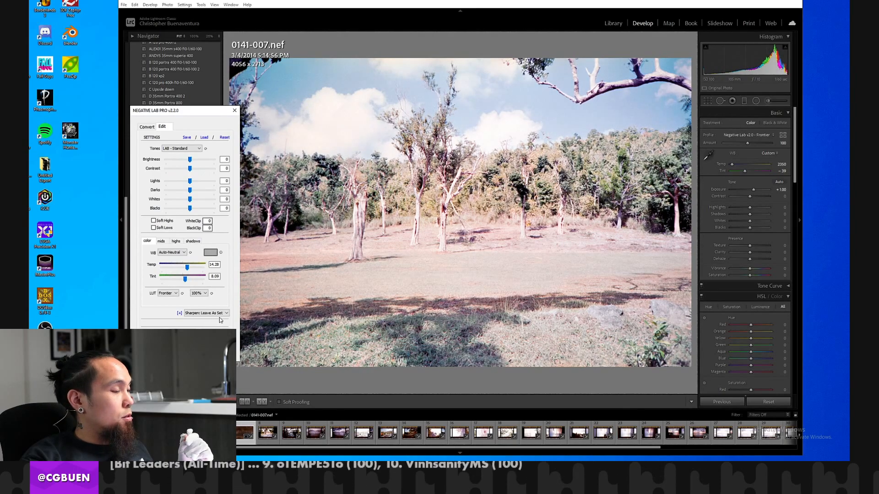
pyautogui.click(220, 351)
# Set frame 7's exposure to +2.00 and its saturation to +12.
pyautogui.click(779, 183)
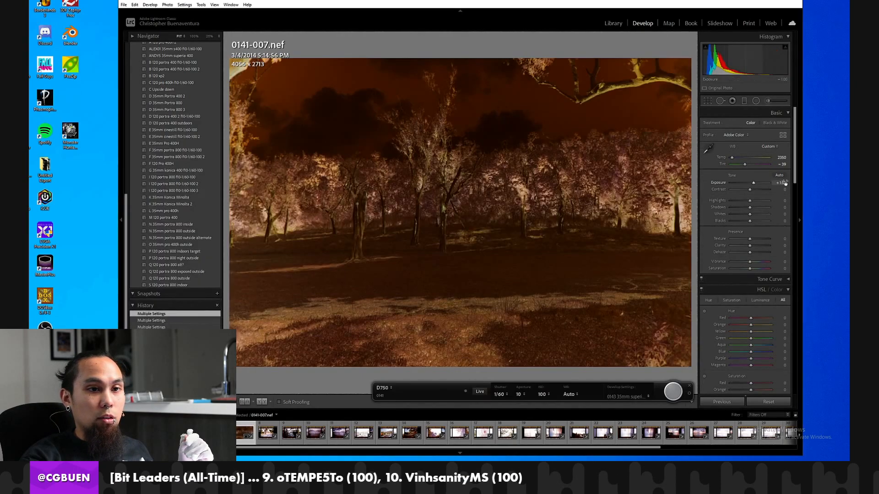
pyautogui.write('2')
pyautogui.press('Tab')
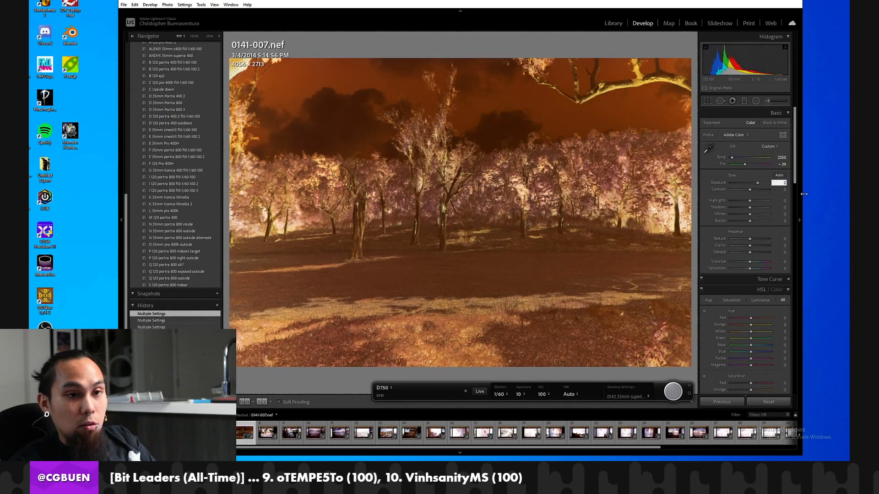
pyautogui.click(779, 269)
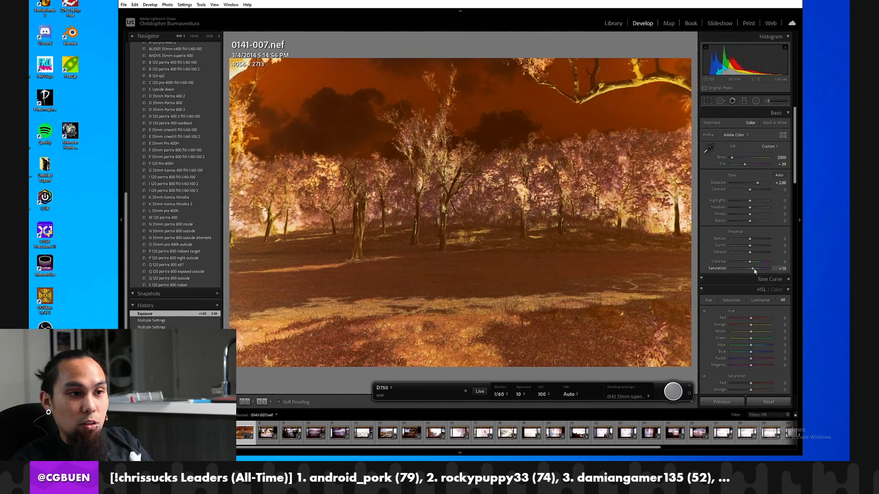
pyautogui.press('Return')
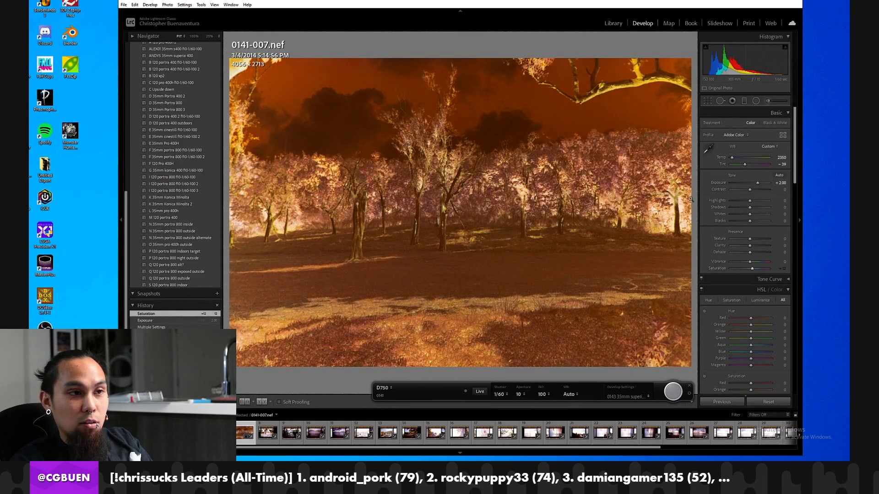
# Convert frame 7 again with Negative Lab Pro, using the Digital Camera source, Frontier color model and 5 - High pre-saturation.
pyautogui.click(123, 5)
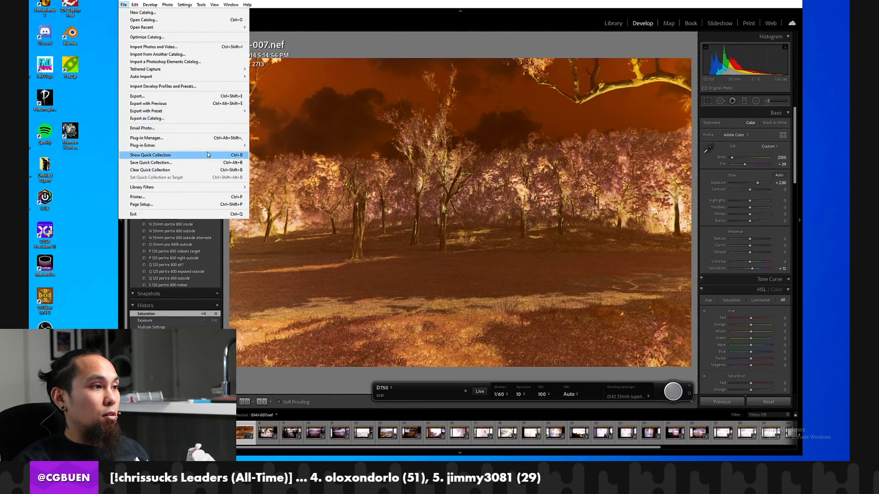
pyautogui.moveTo(211, 145)
pyautogui.click(302, 154)
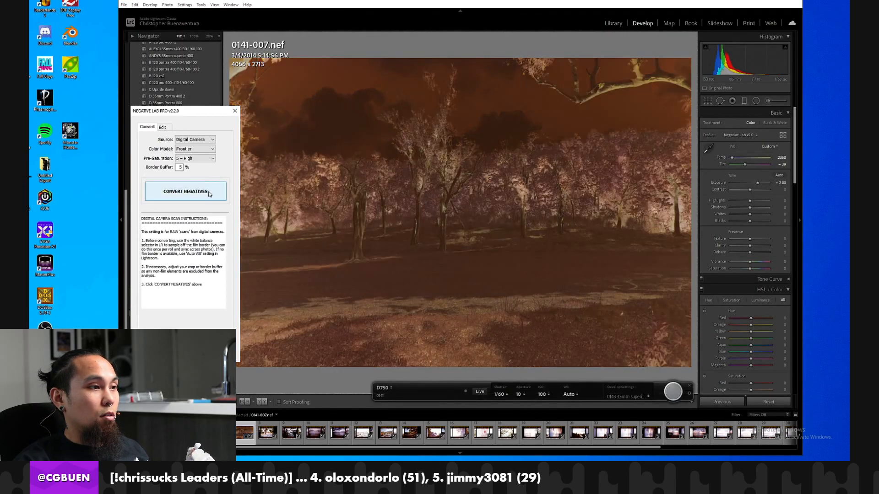
pyautogui.click(209, 193)
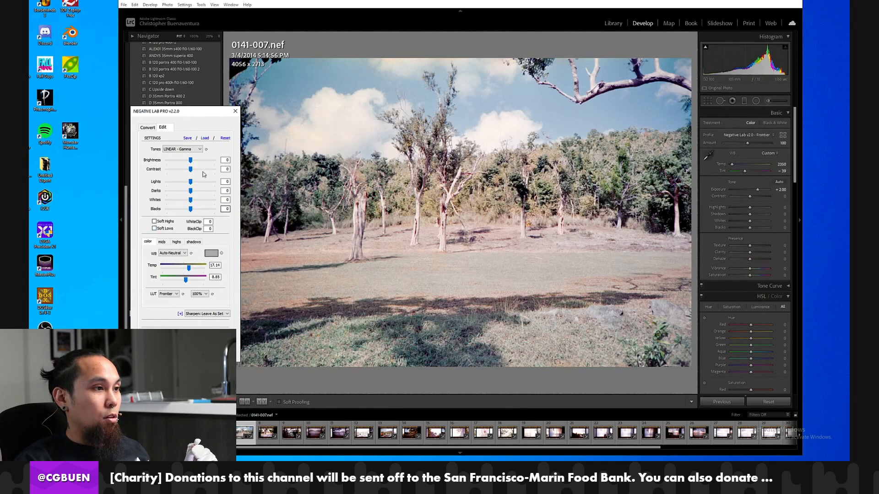
# Set the Negative Lab Pro tones to LAB - Standard and save these settings as the default.
pyautogui.click(193, 150)
pyautogui.click(173, 184)
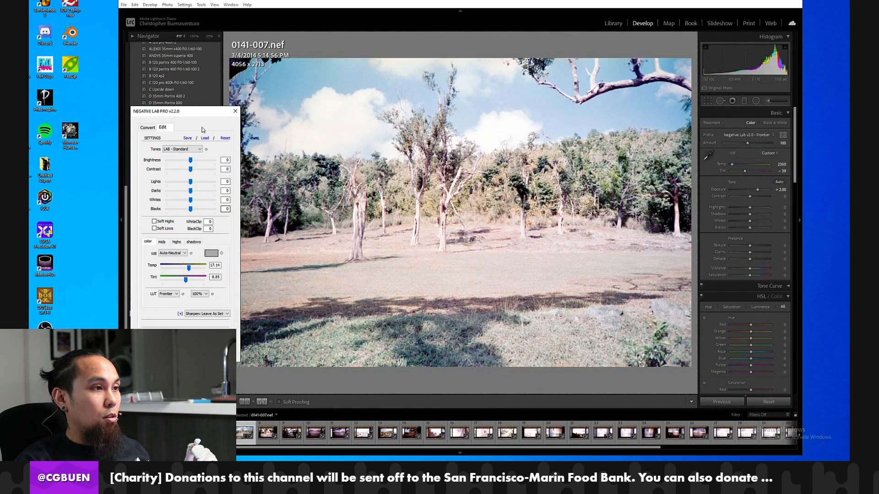
pyautogui.click(188, 138)
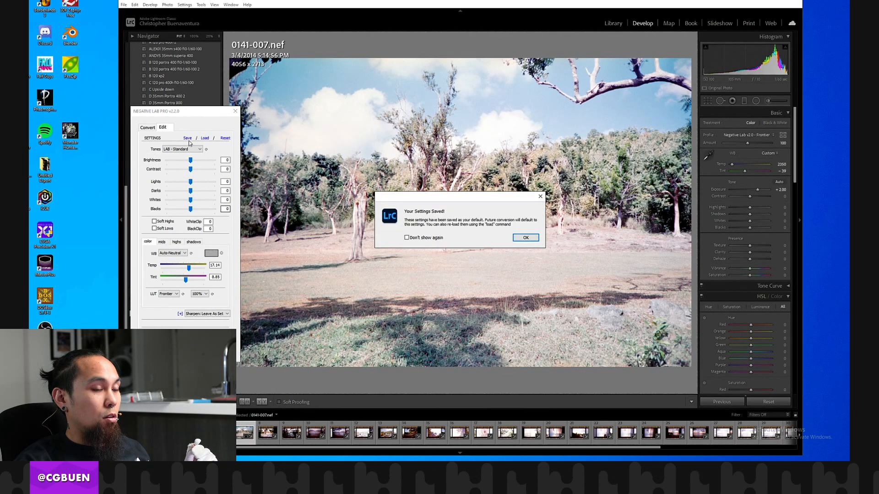
pyautogui.click(517, 239)
# Try the Auto-Warm white balance, switch back to Auto-Neutral and apply the Negative Lab Pro edit to frame 7.
pyautogui.click(172, 253)
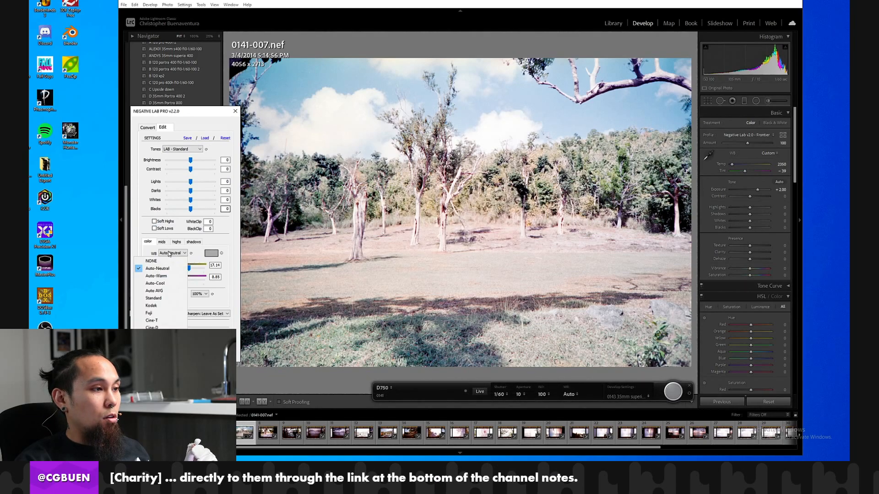
pyautogui.click(166, 275)
pyautogui.click(173, 253)
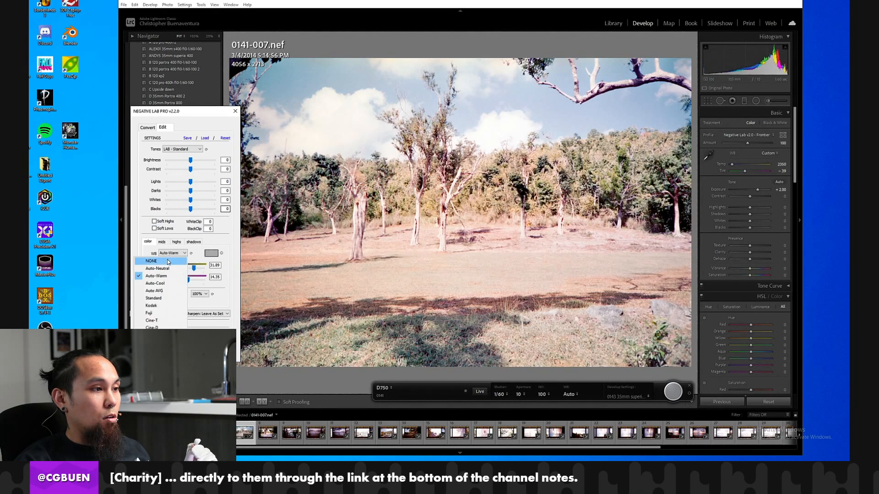
pyautogui.click(167, 268)
pyautogui.press('Return')
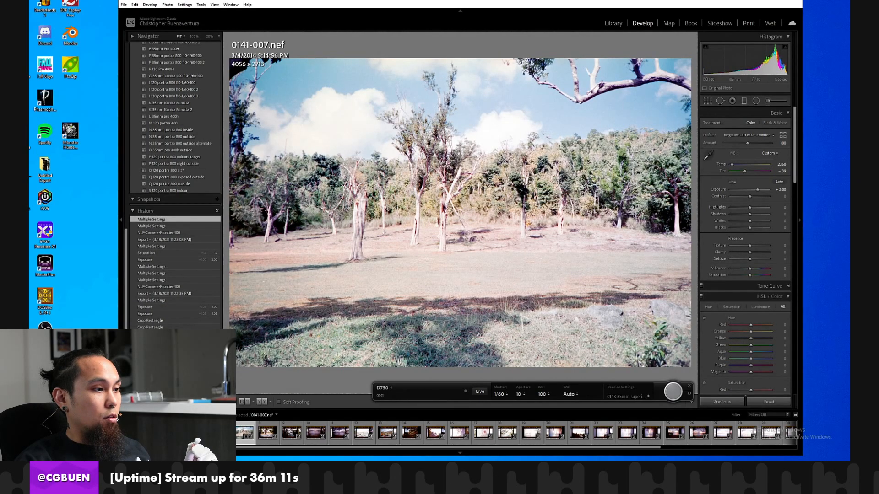
# Compare frame 7 with its before view and return to its latest Multiple Settings history state.
pyautogui.press('\\')
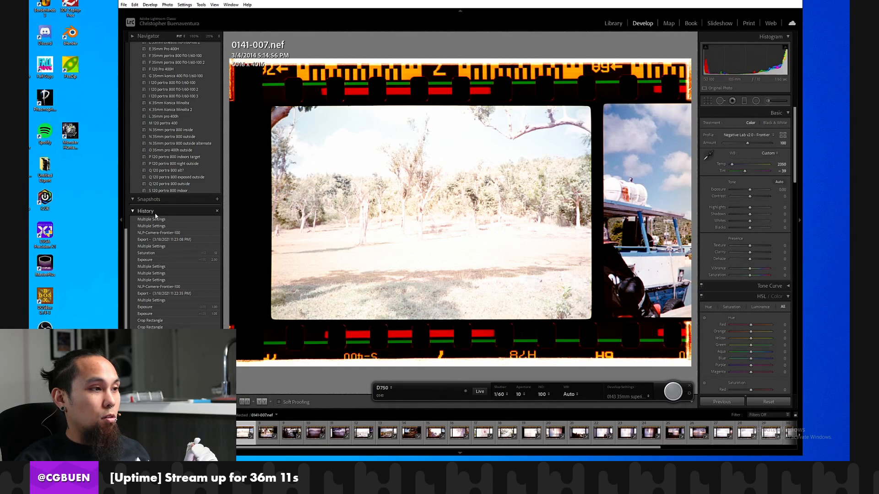
pyautogui.scroll(3, 156, 215)
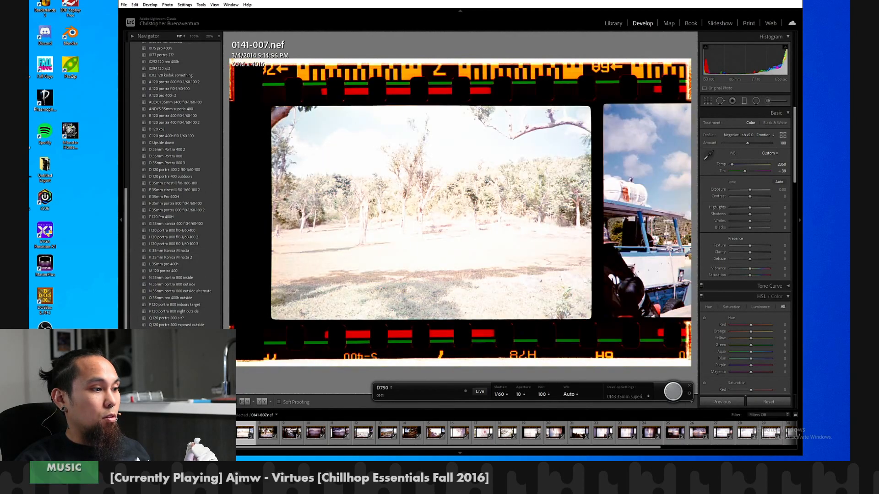
pyautogui.scroll(-3, 158, 220)
pyautogui.click(158, 220)
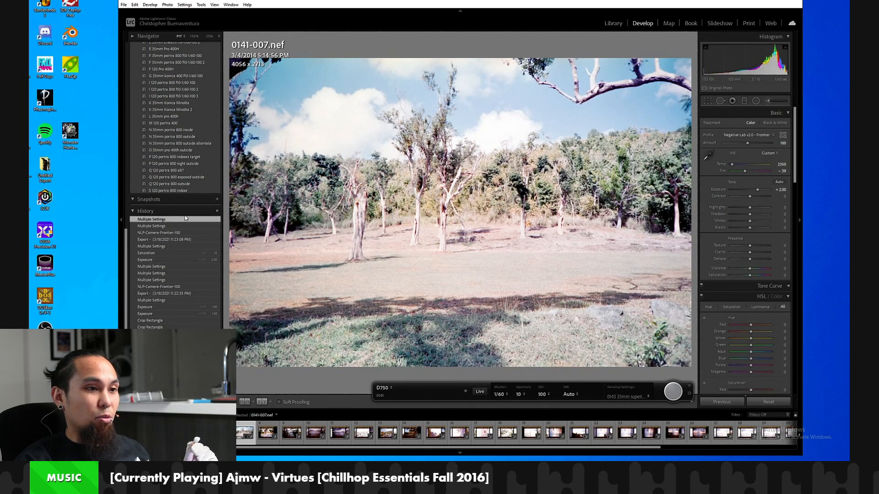
# Synchronize frame 7's develop settings to frames 16, 17, 18 and 19.
pyautogui.click(460, 434)
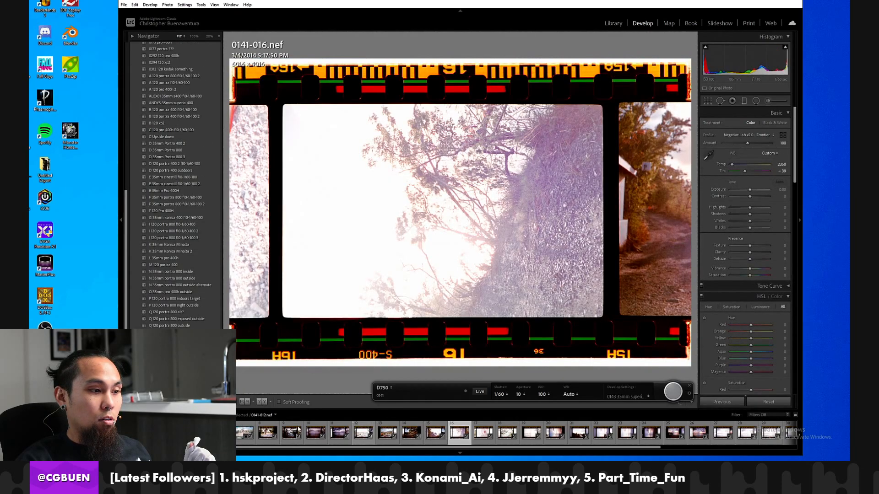
pyautogui.click(245, 432)
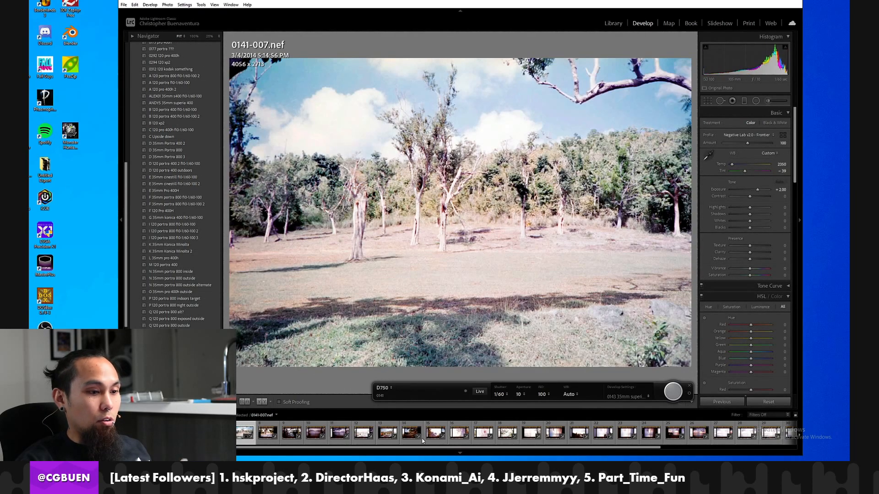
pyautogui.keyDown('ctrl'); pyautogui.click(460, 434); pyautogui.keyUp('ctrl')
pyautogui.keyDown('ctrl'); pyautogui.click(484, 434); pyautogui.keyUp('ctrl')
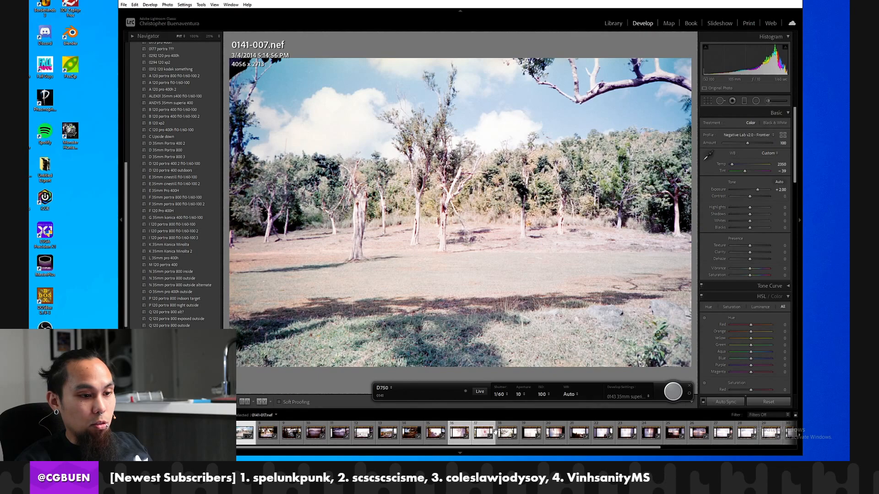
pyautogui.keyDown('ctrl'); pyautogui.click(510, 434); pyautogui.keyUp('ctrl')
pyautogui.keyDown('ctrl'); pyautogui.click(531, 433); pyautogui.keyUp('ctrl')
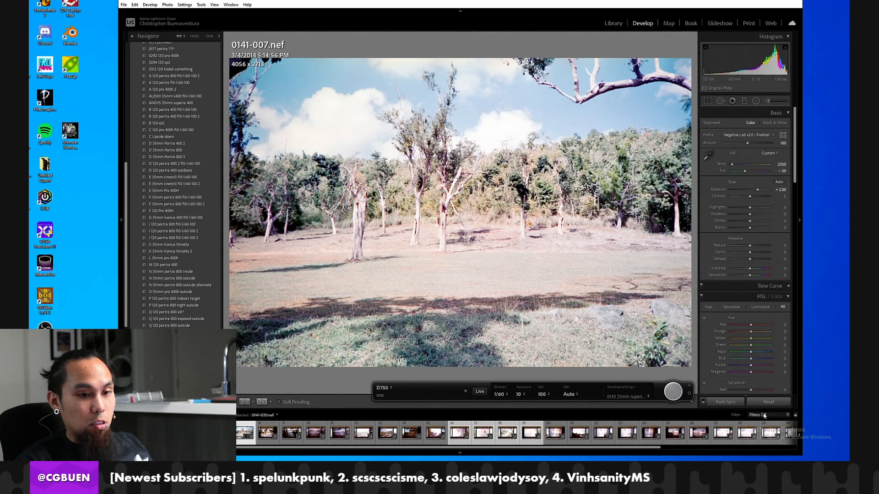
pyautogui.click(724, 402)
pyautogui.click(625, 332)
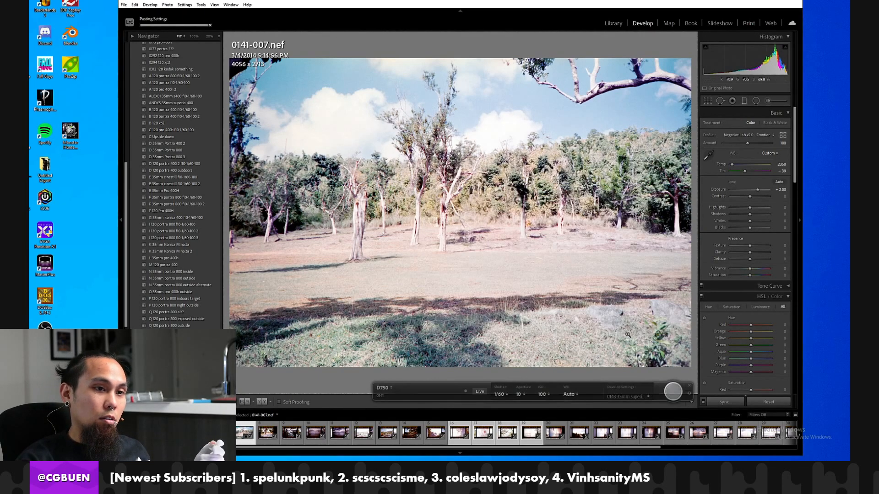
# Rotate frames 16 and 17 clockwise to portrait orientation.
pyautogui.click(460, 433)
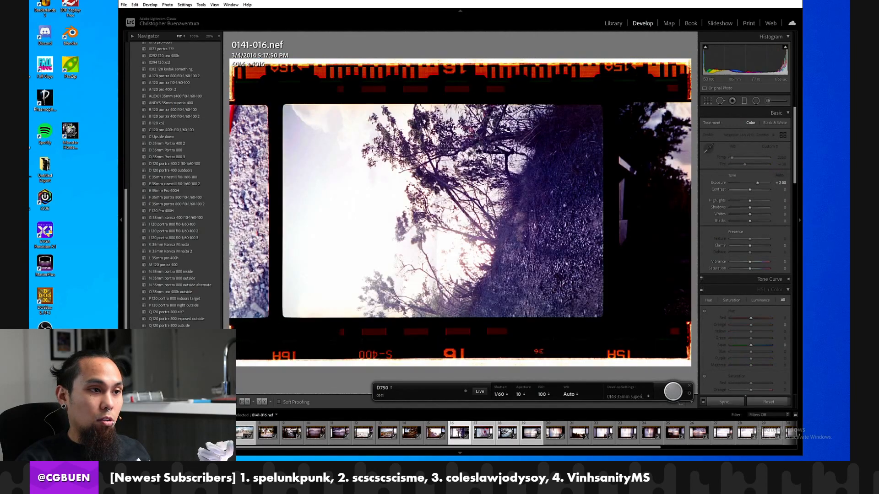
pyautogui.press('Right')
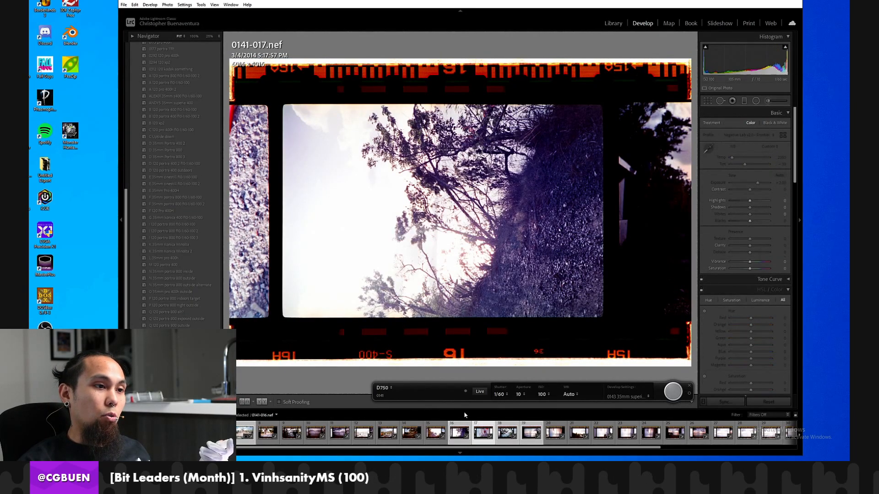
pyautogui.hotkey('ctrl', ']')
pyautogui.press('Right')
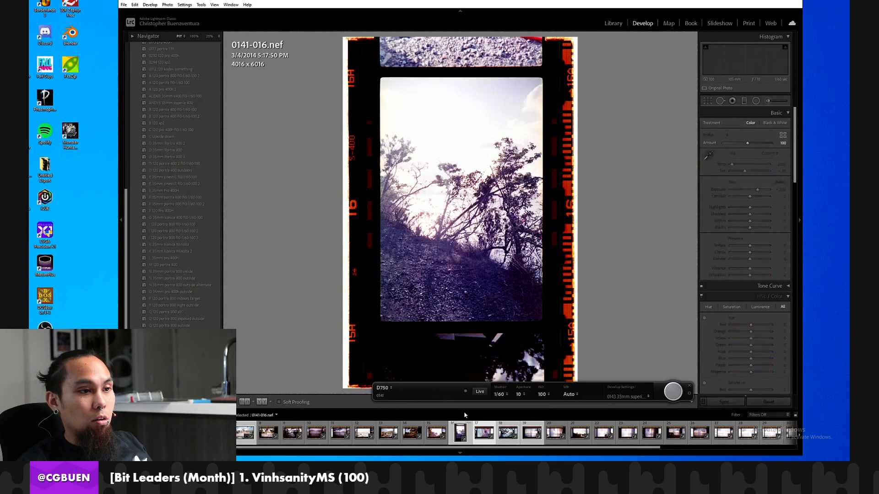
pyautogui.hotkey('ctrl', ']')
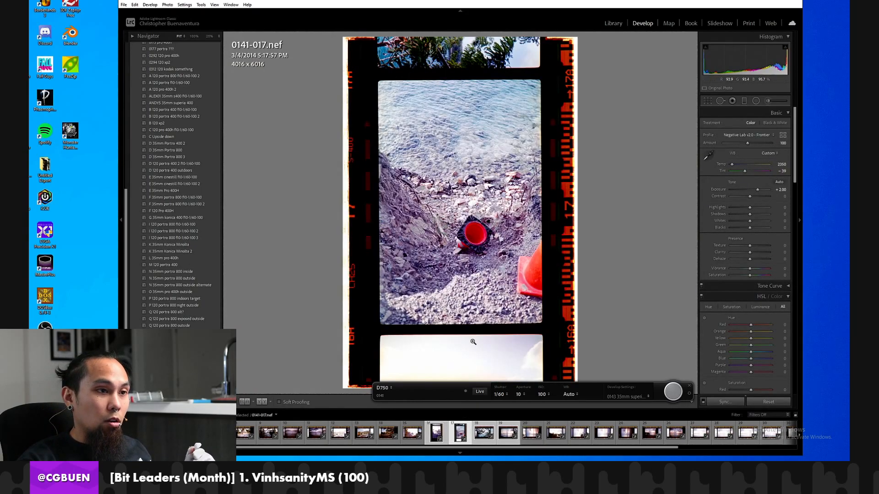
# Review frames 18 and 19, clear the multi-frame selection and select frame 18.
pyautogui.press('Right')
pyautogui.press('Right')
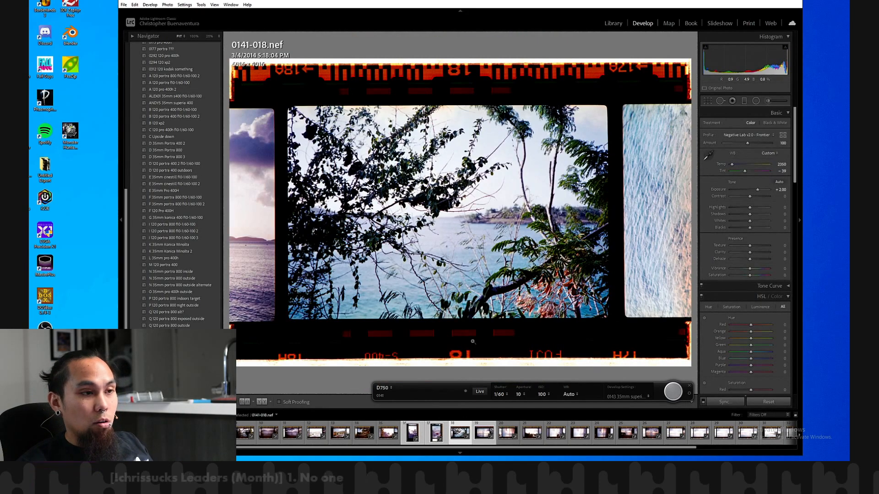
pyautogui.press('Left')
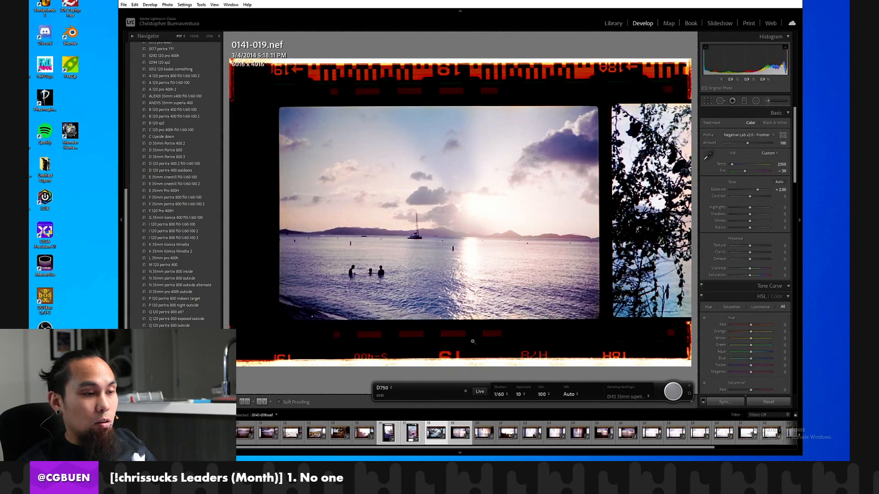
pyautogui.hotkey('ctrl', 'd')
pyautogui.click(460, 433)
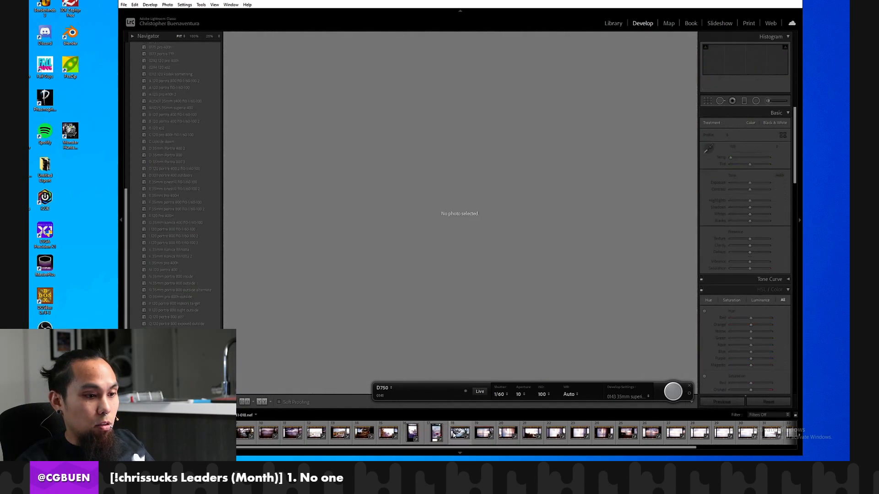
# Compare frame 19 with and without the synchronized develop settings, keeping them applied.
pyautogui.scroll(-1, 176, 184)
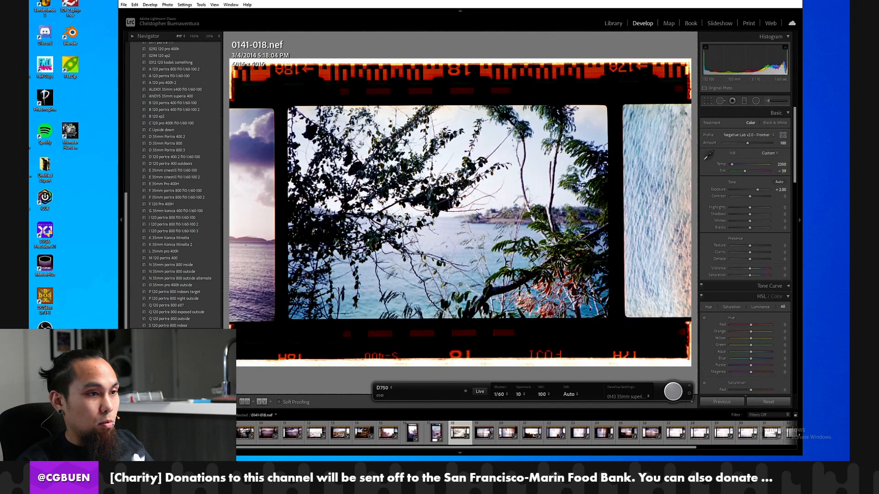
pyautogui.click(483, 433)
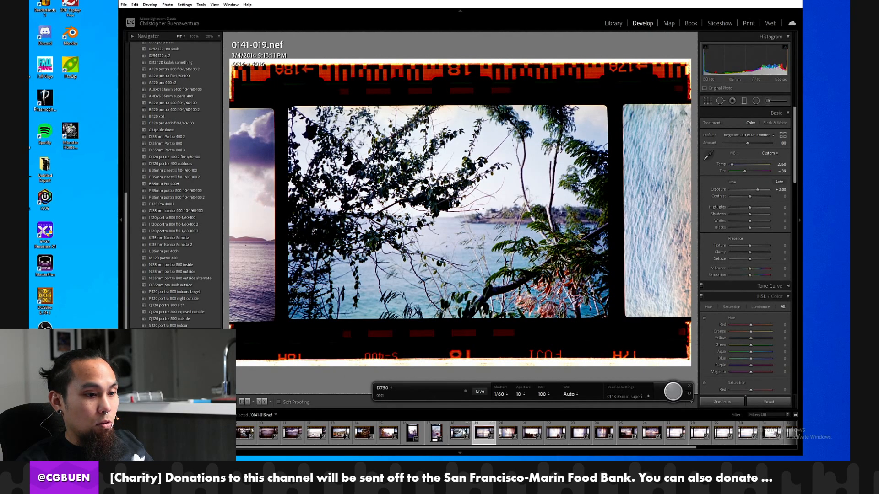
pyautogui.hotkey('ctrl', 'z')
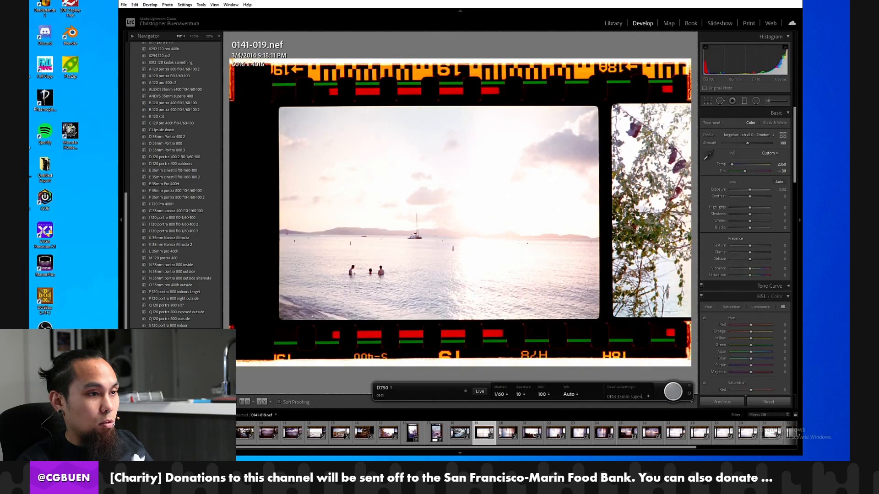
pyautogui.hotkey('ctrl', 'y')
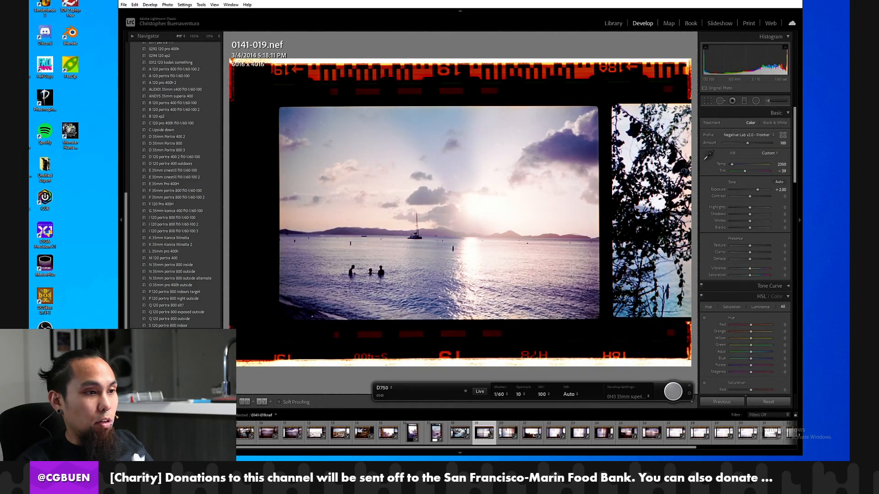
# Check frames 17 and 16 with and without the synchronized develop settings, returning to frame 17 with the settings applied.
pyautogui.click(434, 432)
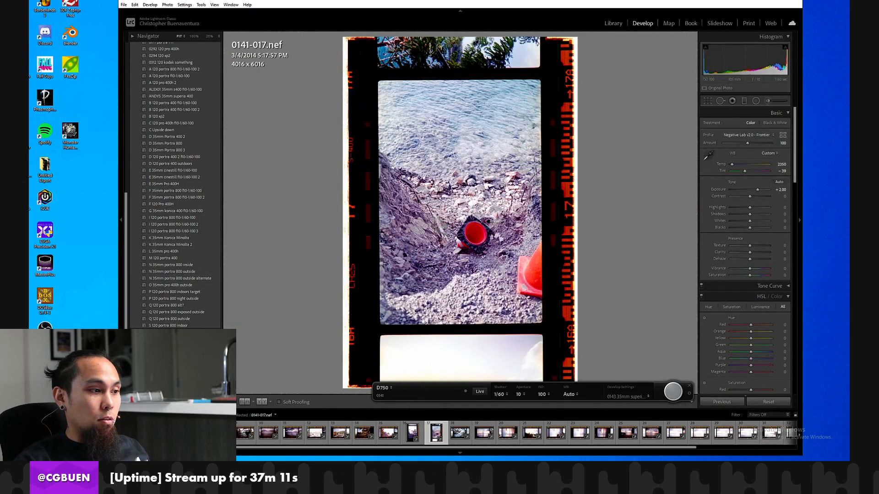
pyautogui.hotkey('ctrl', 'z')
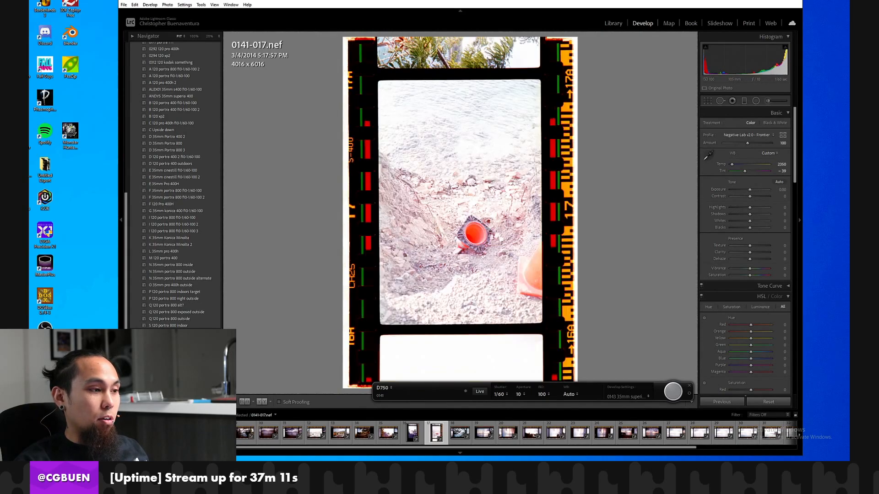
pyautogui.click(404, 434)
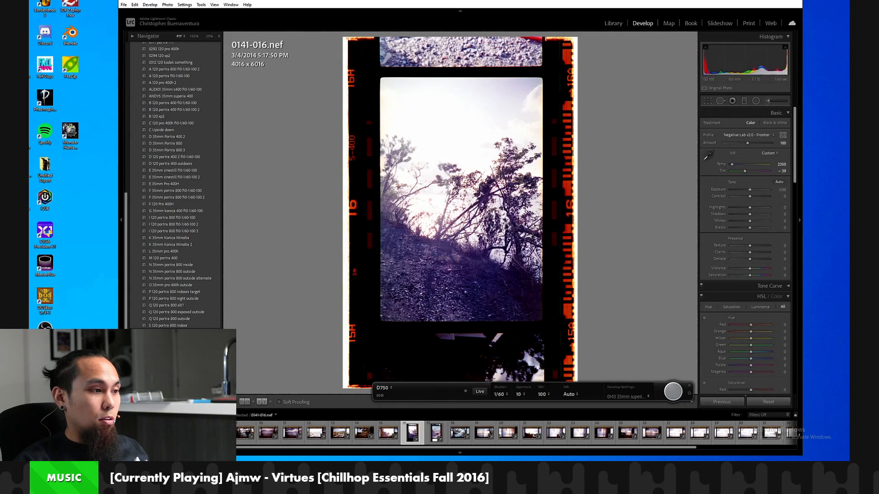
pyautogui.click(199, 401)
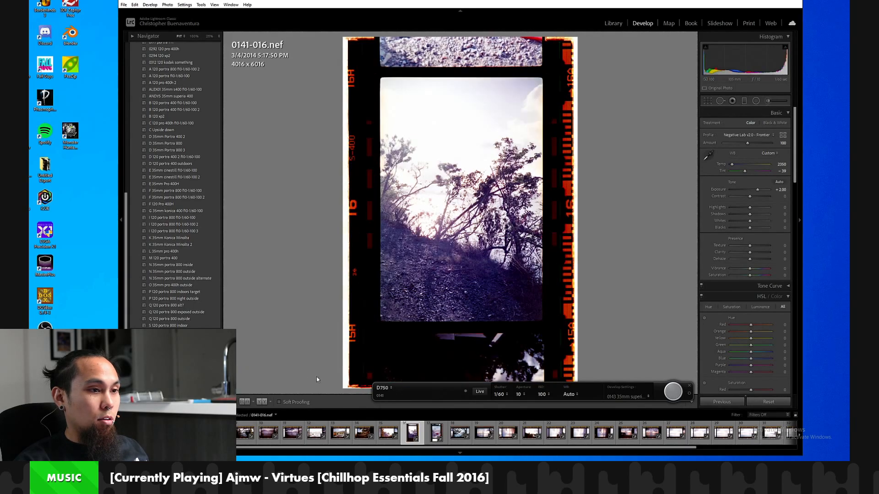
pyautogui.click(433, 428)
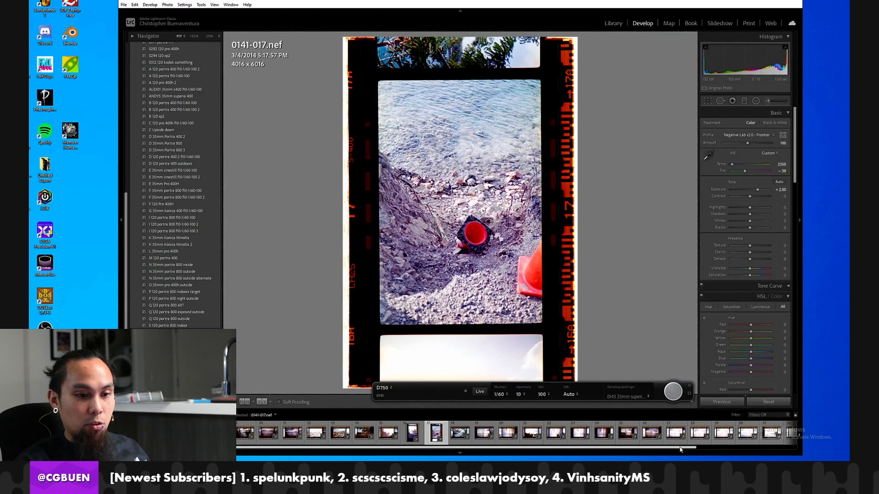
# Synchronize frame 17's develop settings to frames 27 through 35.
pyautogui.scroll(-5, 682, 447)
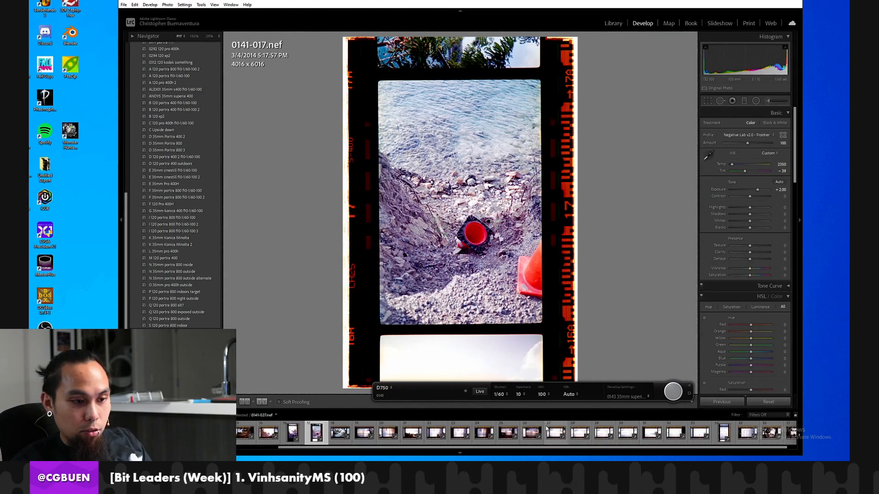
pyautogui.keyDown('ctrl'); pyautogui.click(556, 432); pyautogui.keyUp('ctrl')
pyautogui.keyDown('ctrl'); pyautogui.click(580, 433); pyautogui.keyUp('ctrl')
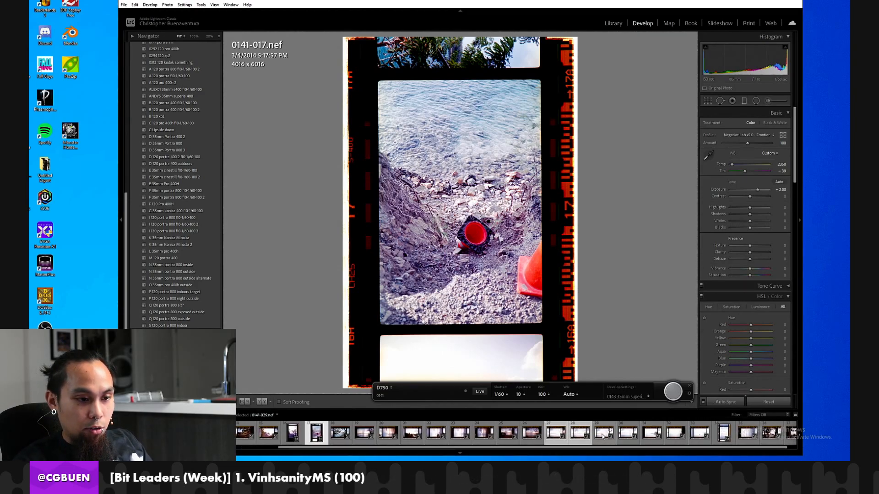
pyautogui.keyDown('ctrl'); pyautogui.click(604, 434); pyautogui.keyUp('ctrl')
pyautogui.keyDown('ctrl'); pyautogui.click(627, 434); pyautogui.keyUp('ctrl')
pyautogui.keyDown('ctrl'); pyautogui.click(652, 434); pyautogui.keyUp('ctrl')
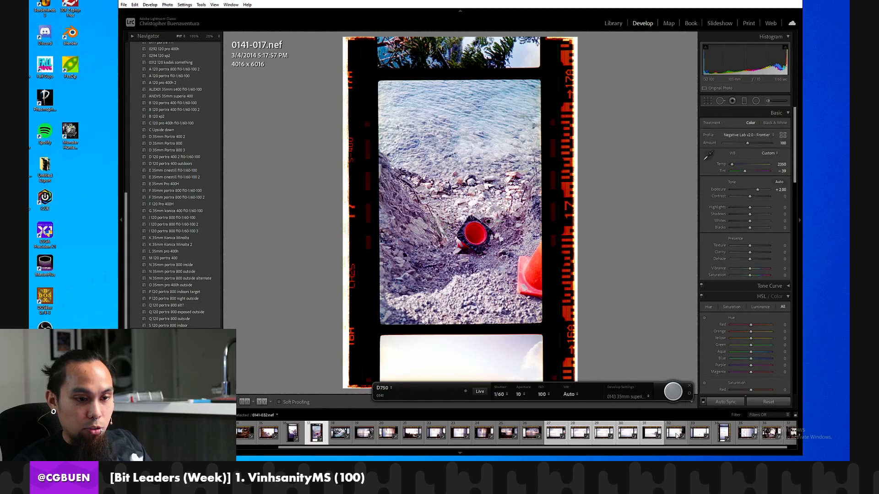
pyautogui.keyDown('ctrl'); pyautogui.click(676, 434); pyautogui.keyUp('ctrl')
pyautogui.keyDown('ctrl'); pyautogui.click(700, 434); pyautogui.keyUp('ctrl')
pyautogui.keyDown('ctrl'); pyautogui.click(723, 434); pyautogui.keyUp('ctrl')
pyautogui.keyDown('ctrl'); pyautogui.click(742, 436); pyautogui.keyUp('ctrl')
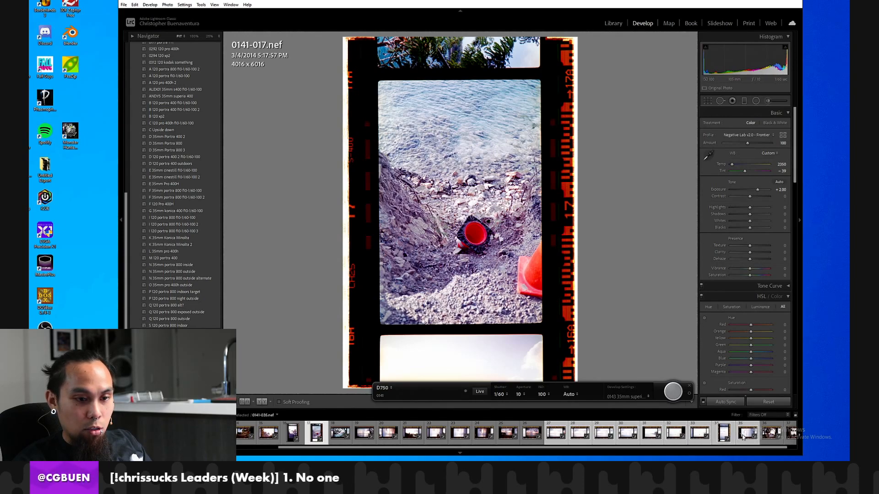
pyautogui.click(737, 403)
pyautogui.click(614, 333)
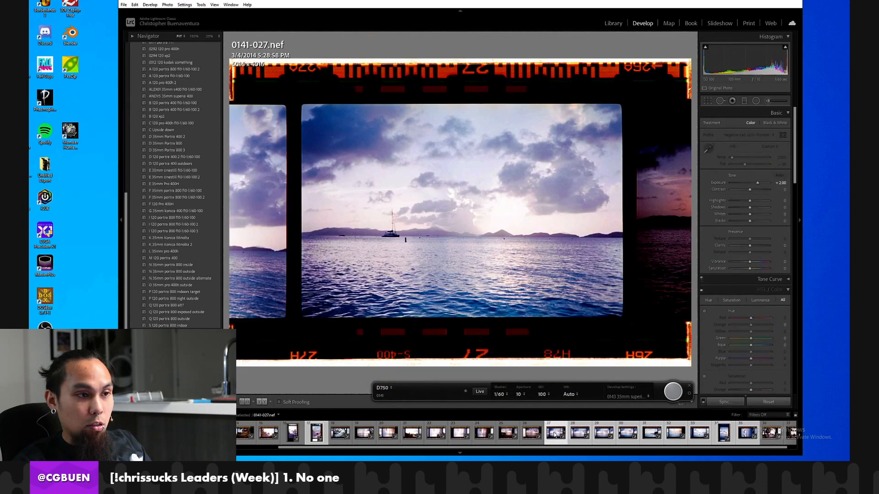
# Review the converted frames 27 through 35, clearing the multi-frame selection on frame 33.
pyautogui.press('Right')
pyautogui.press('Right')
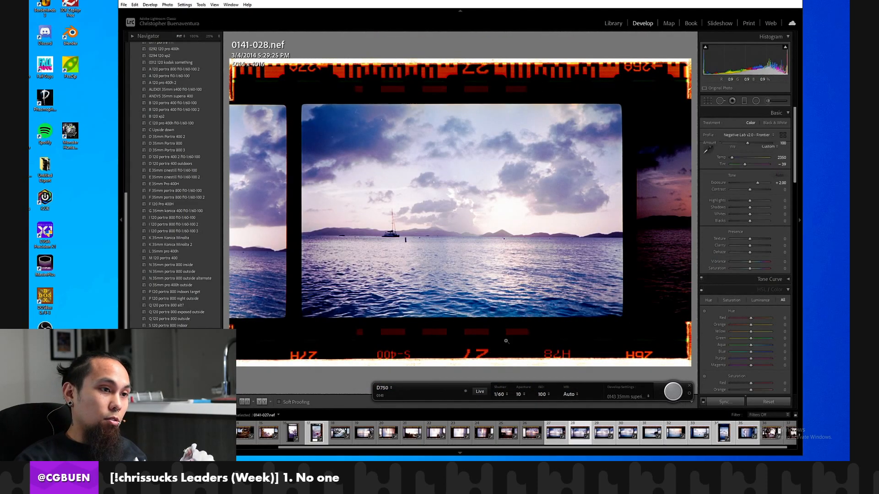
pyautogui.press('Right')
pyautogui.press('Right')
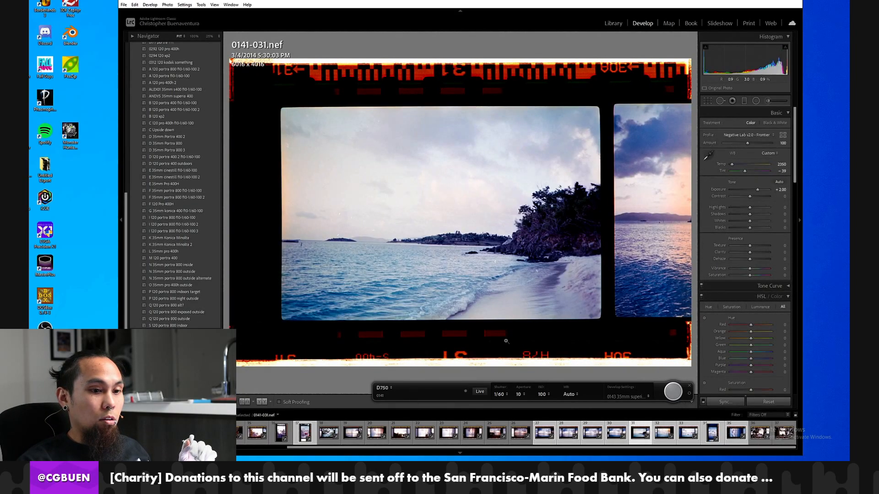
pyautogui.press('Right')
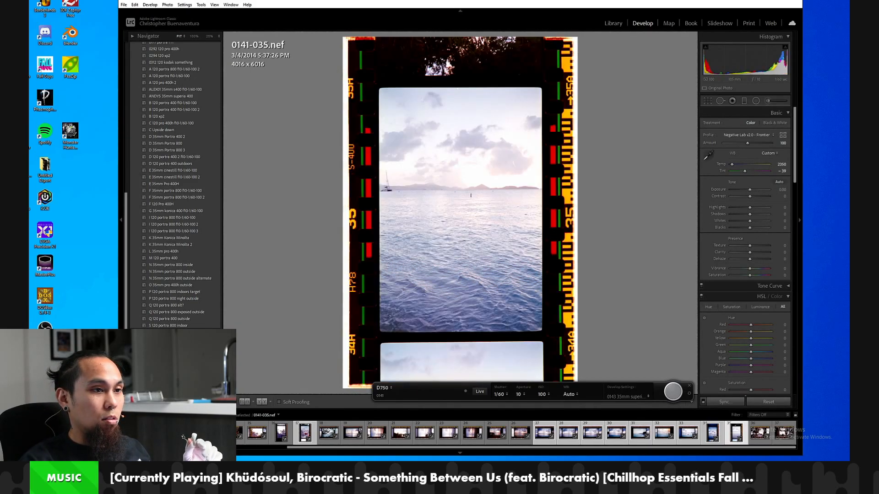
pyautogui.click(681, 442)
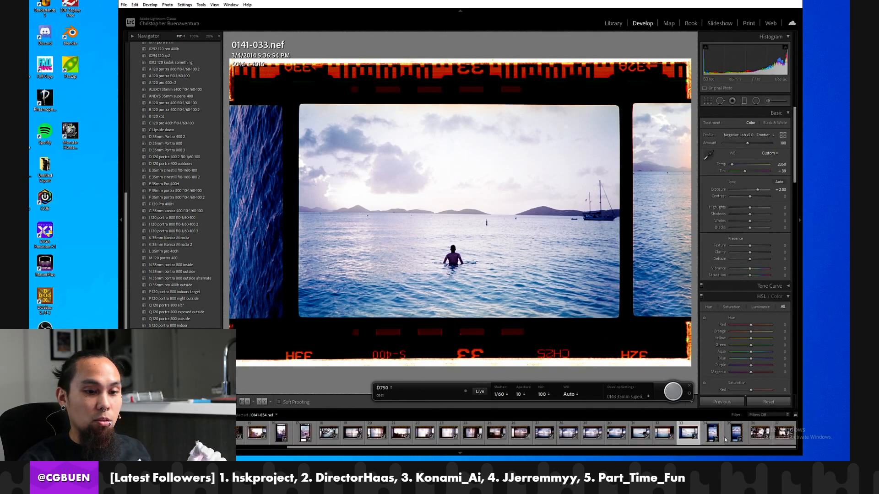
# Examine frame 36 at 100%, covering the bicycles, hammock, umbrellas and picnic tables, and return to the full-frame view.
pyautogui.click(783, 432)
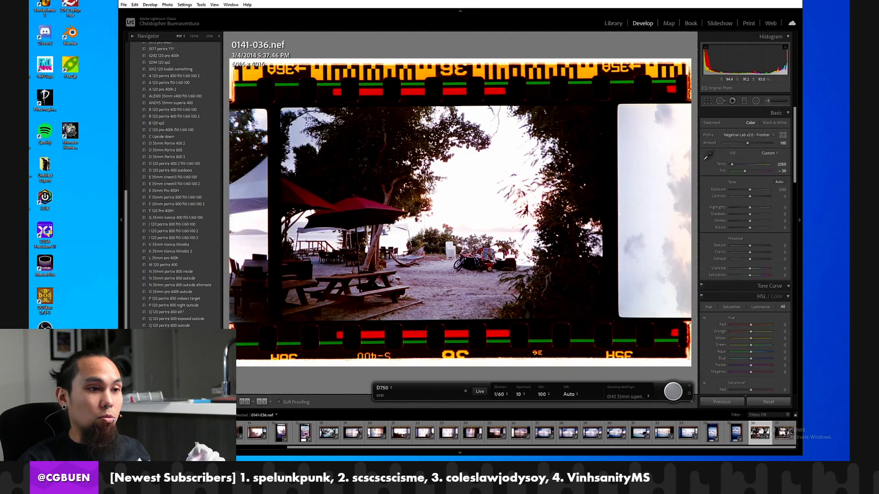
pyautogui.click(466, 258)
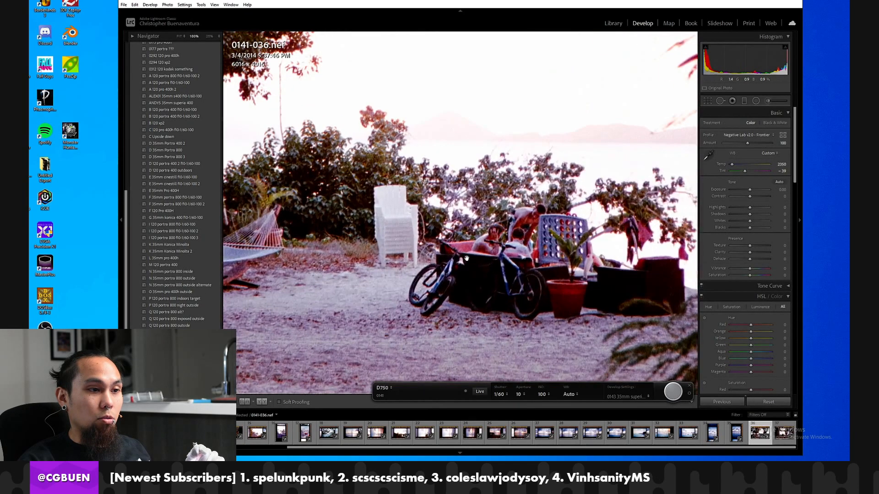
pyautogui.click(499, 279)
pyautogui.click(479, 275)
pyautogui.moveTo(457, 262); pyautogui.dragTo(543, 288)
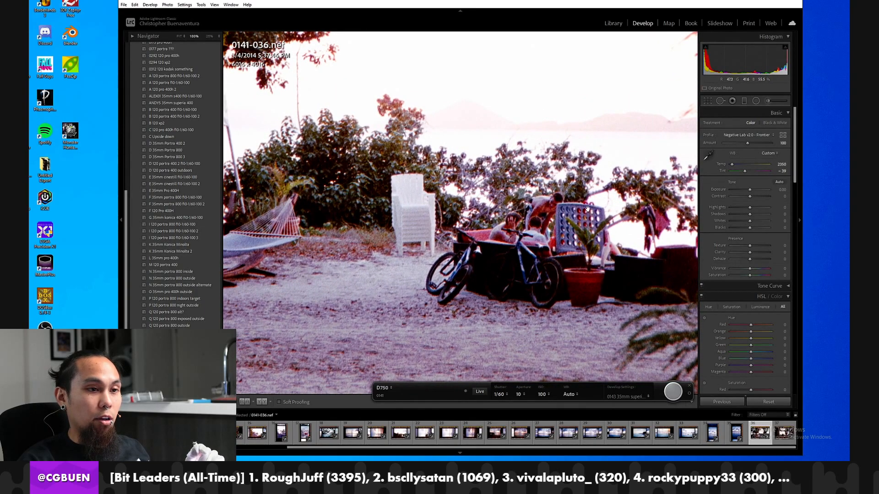
pyautogui.click(442, 281)
pyautogui.click(299, 245)
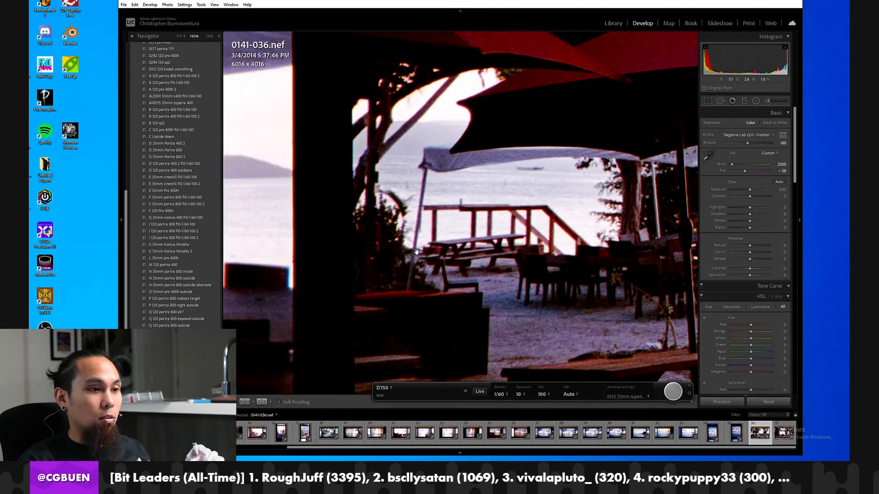
pyautogui.moveTo(451, 248); pyautogui.dragTo(408, 246)
pyautogui.click(409, 246)
pyautogui.click(490, 254)
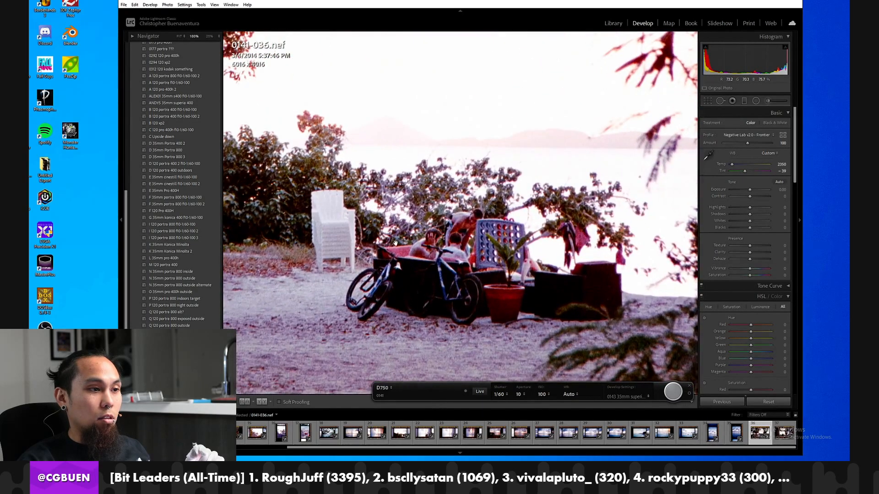
pyautogui.click(395, 243)
pyautogui.click(377, 244)
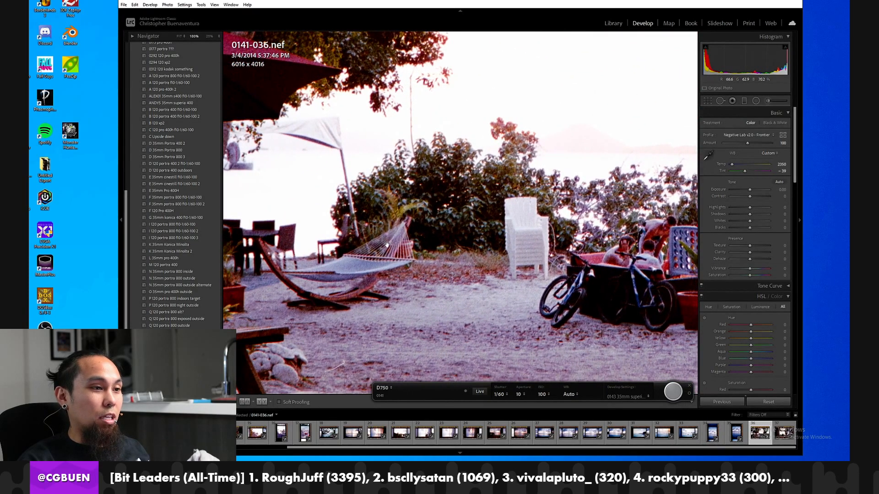
pyautogui.click(386, 244)
pyautogui.click(414, 248)
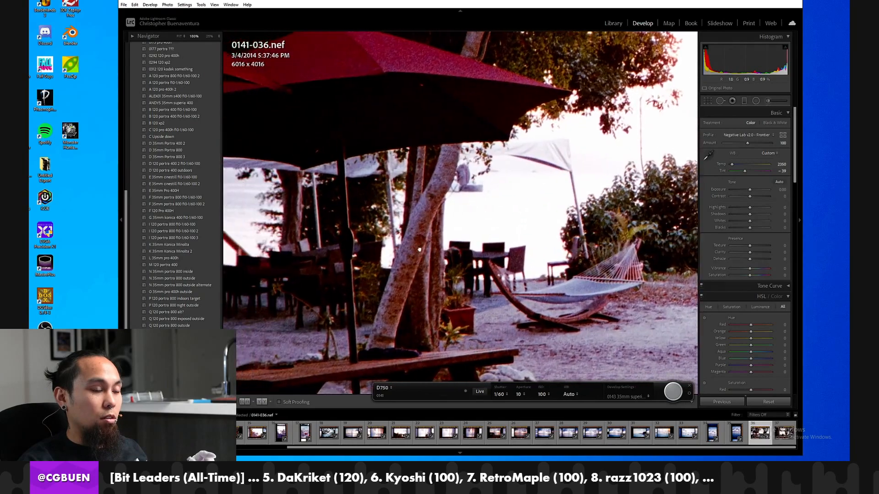
pyautogui.click(419, 250)
pyautogui.click(421, 250)
pyautogui.moveTo(420, 251); pyautogui.dragTo(530, 232)
pyautogui.moveTo(362, 220); pyautogui.dragTo(456, 217)
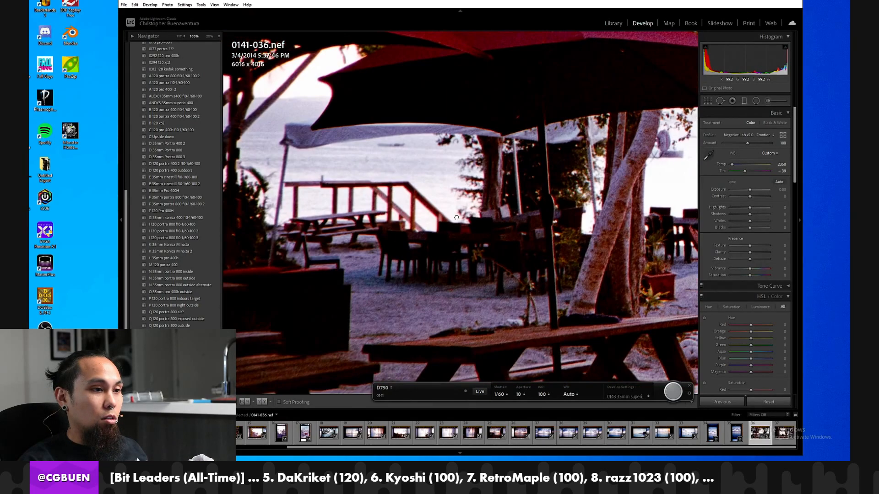
pyautogui.click(414, 230)
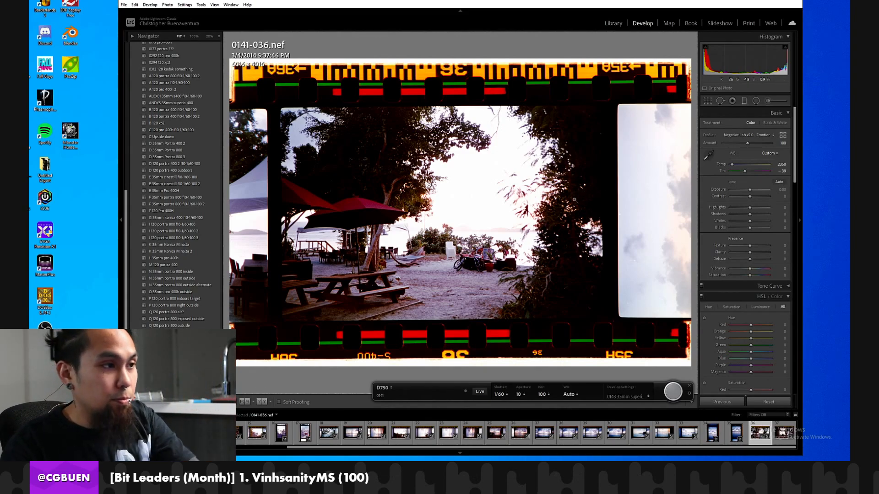
# Close the current tethered capture and start a new tethered session named 0142 with its start number at 1.
pyautogui.click(689, 386)
pyautogui.click(123, 4)
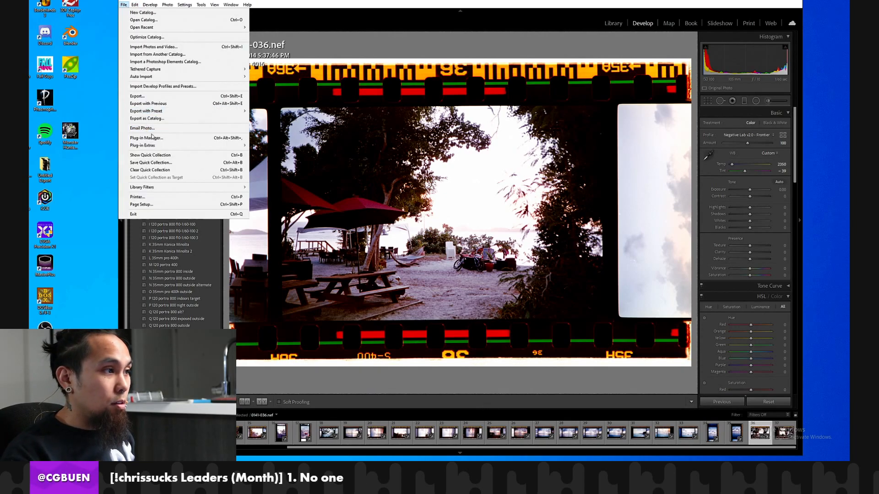
pyautogui.moveTo(161, 145)
pyautogui.moveTo(193, 69)
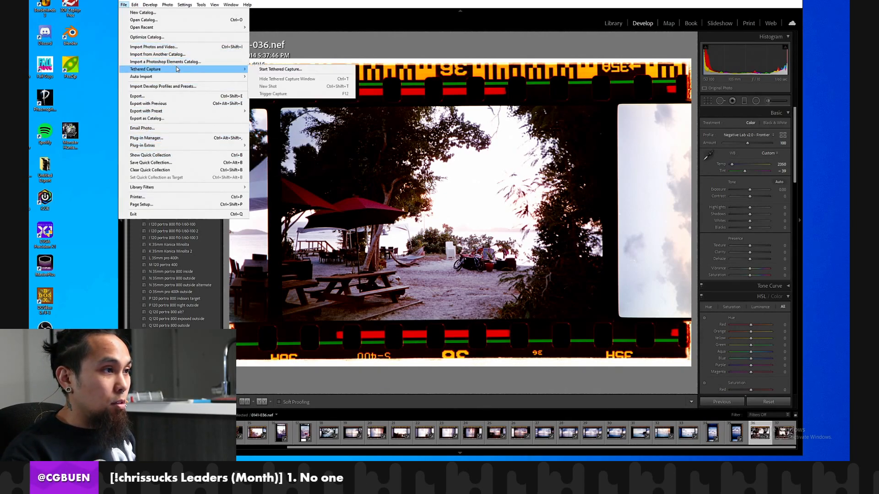
pyautogui.click(275, 70)
pyautogui.write('0142')
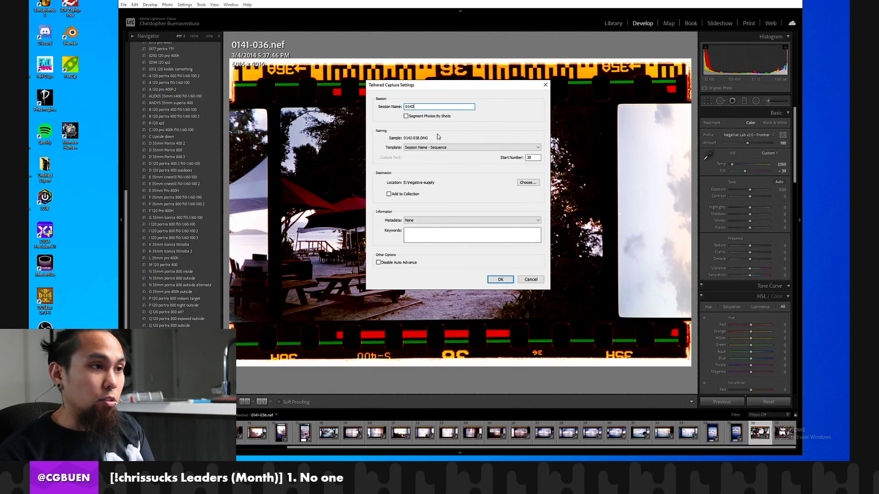
pyautogui.press('Tab')
pyautogui.press('Tab')
pyautogui.click(501, 279)
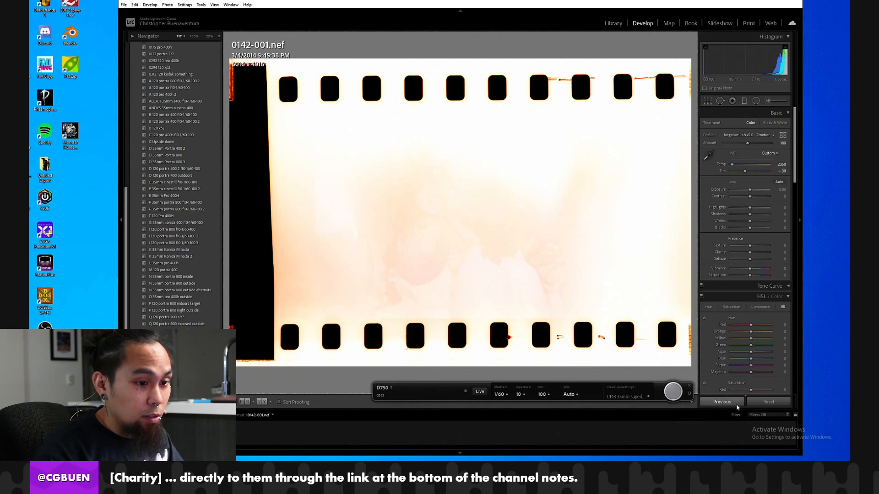
# Reset the develop settings of frame 0142-001 and set its white balance from the film border between the lower sprocket holes.
pyautogui.click(753, 405)
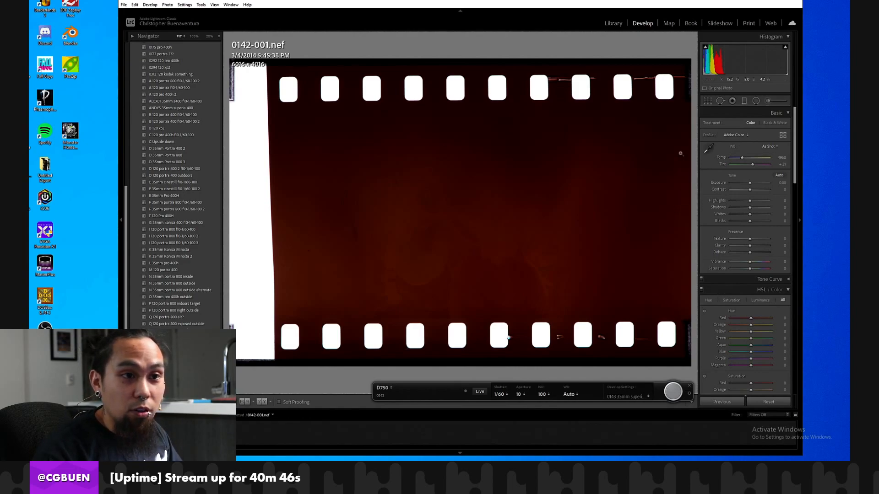
pyautogui.click(707, 151)
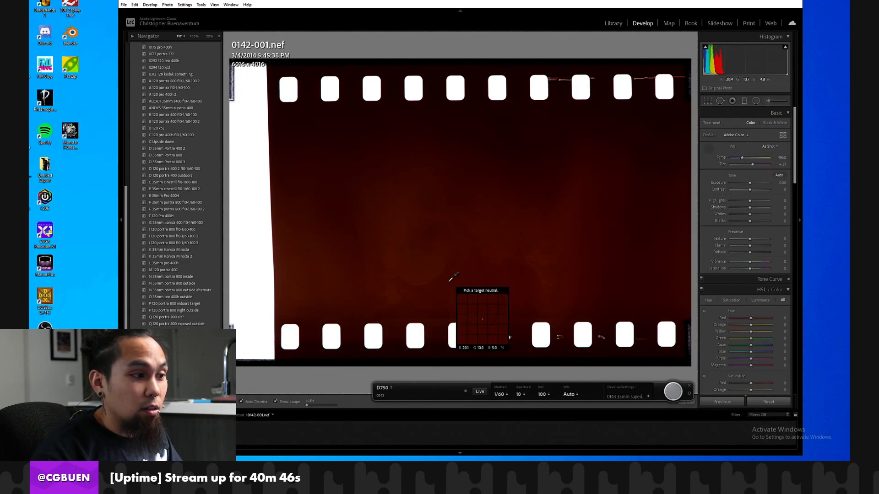
pyautogui.click(319, 325)
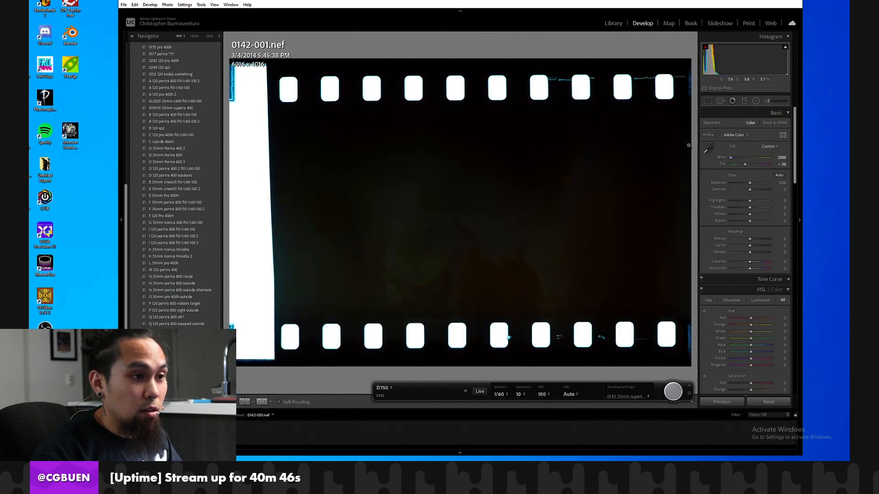
# Crop frame 0142-001 to about 4092 x 2615, excluding the sprocket holes and the blank white film edge.
pyautogui.press('r')
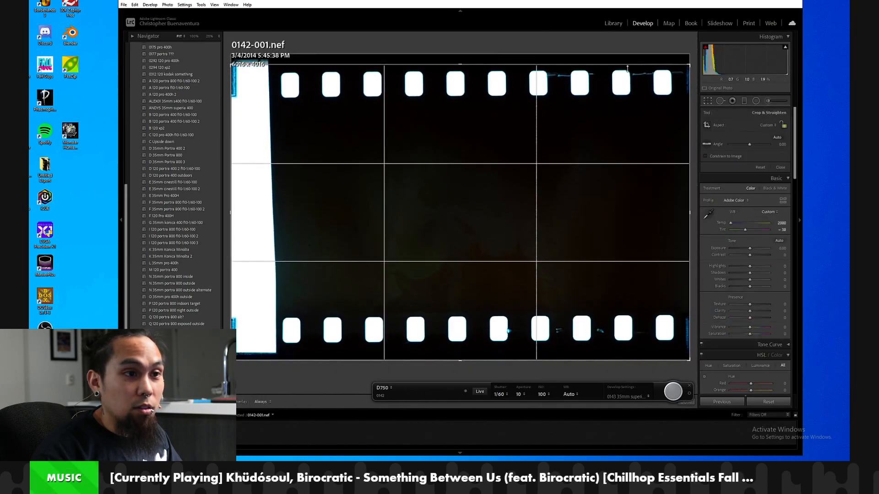
pyautogui.moveTo(627, 68); pyautogui.dragTo(629, 87)
pyautogui.moveTo(689, 114); pyautogui.dragTo(618, 121)
pyautogui.moveTo(543, 338); pyautogui.dragTo(551, 310)
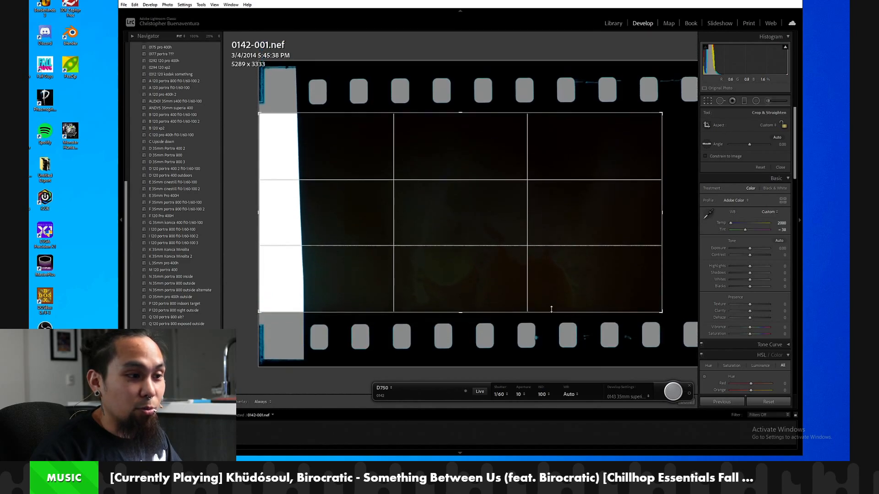
pyautogui.moveTo(262, 226); pyautogui.dragTo(306, 228)
pyautogui.press('Return')
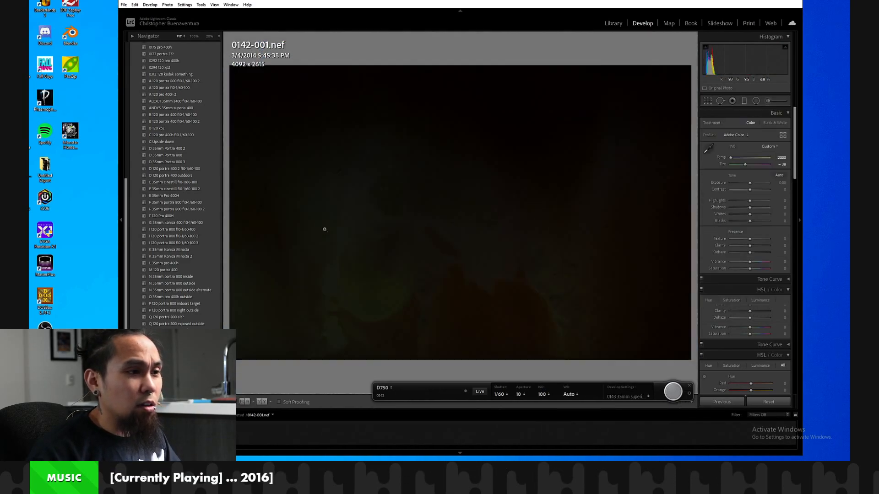
# Convert frame 0142-001 with Negative Lab Pro using the Digital Camera source, Frontier color model and 5 – High pre-saturation, and apply LAB - Standard tones.
pyautogui.click(124, 4)
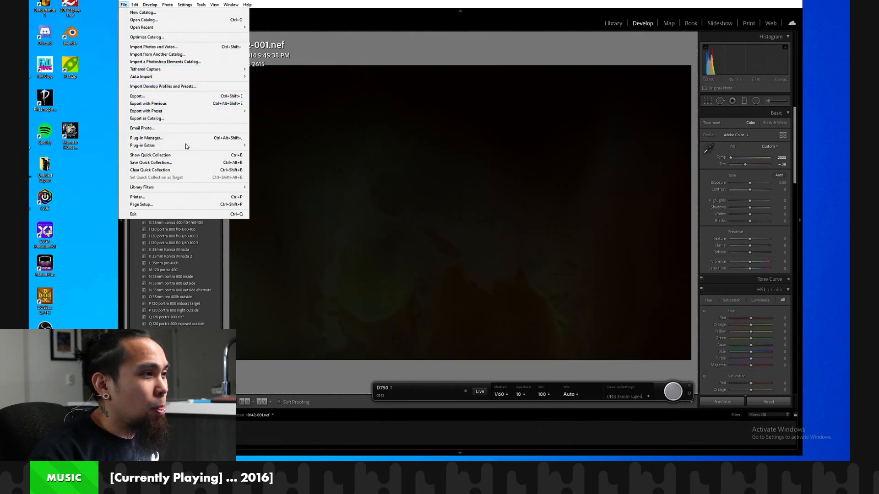
pyautogui.moveTo(238, 145)
pyautogui.click(304, 154)
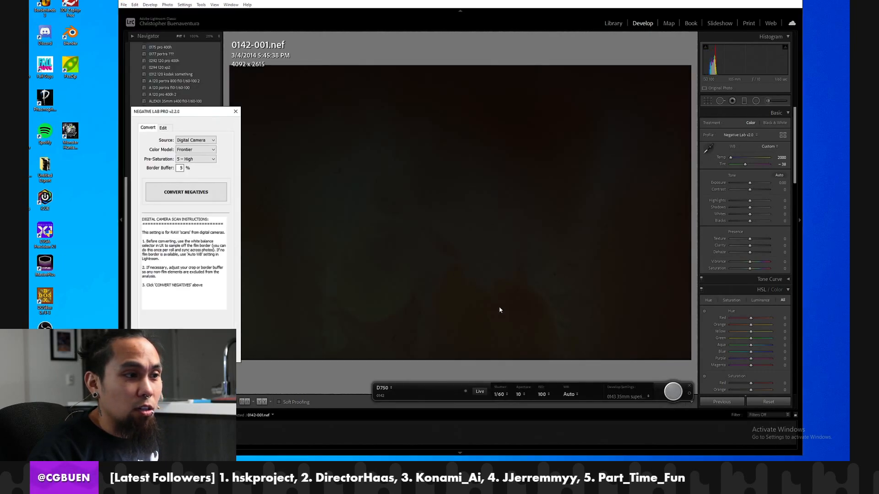
pyautogui.click(184, 191)
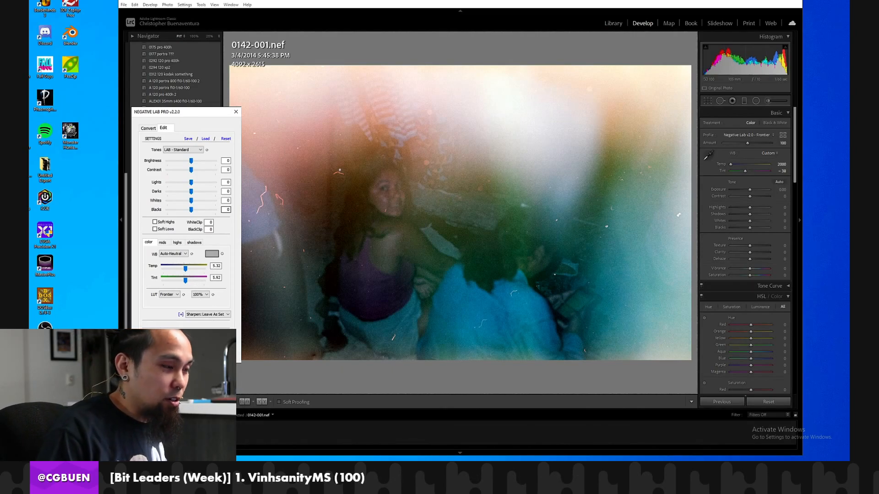
pyautogui.click(178, 152)
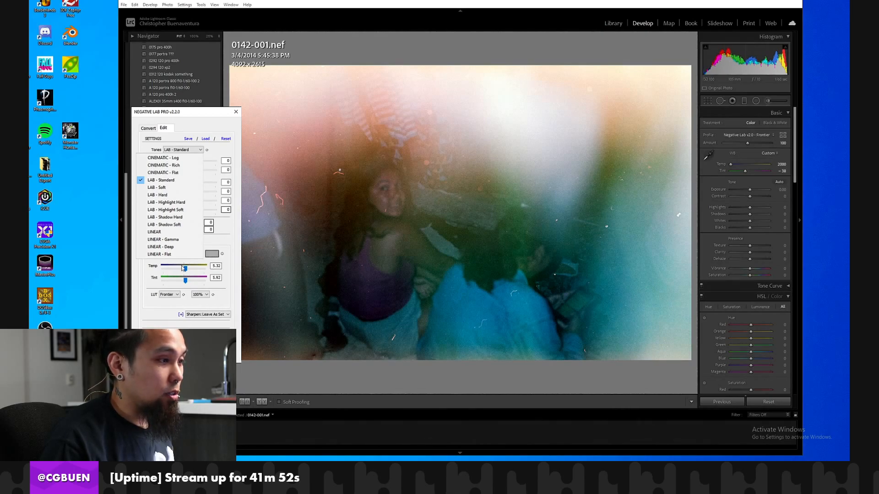
pyautogui.click(198, 355)
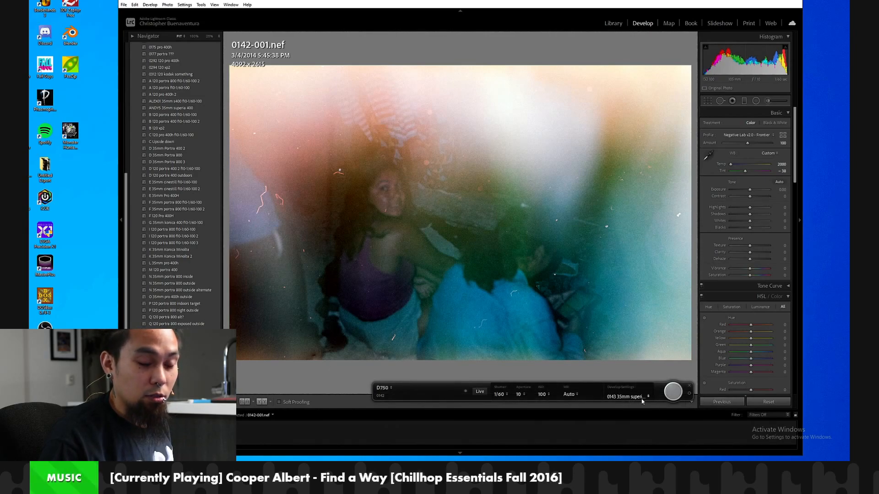
# Save the converted look as a user develop preset named "0142 35mm superia 400 f10-1/60-100 light leak".
pyautogui.scroll(8, 193, 137)
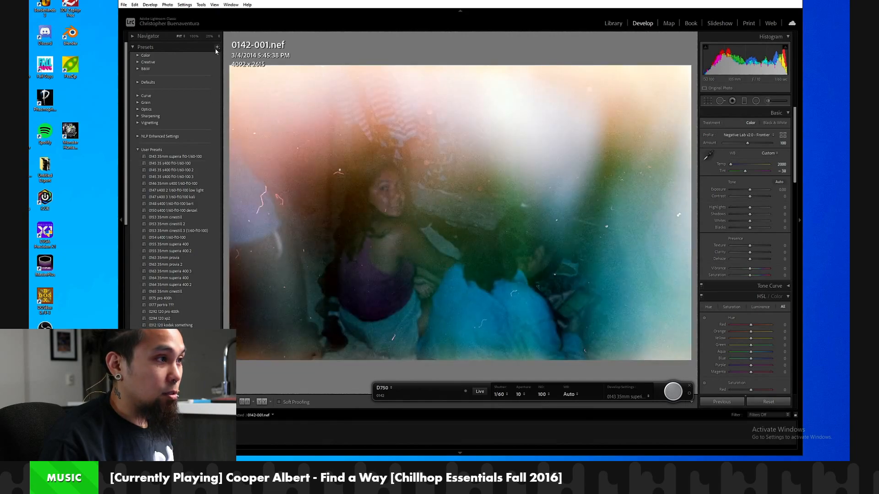
pyautogui.click(217, 46)
pyautogui.click(143, 37)
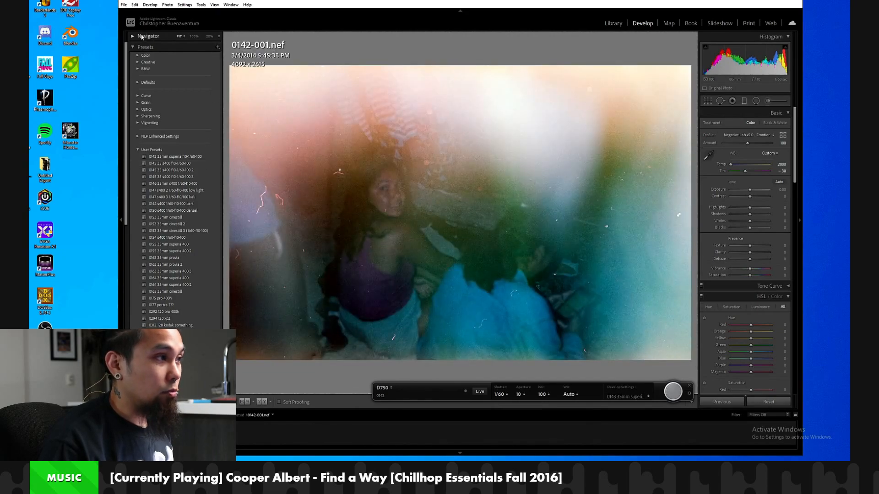
pyautogui.click(133, 37)
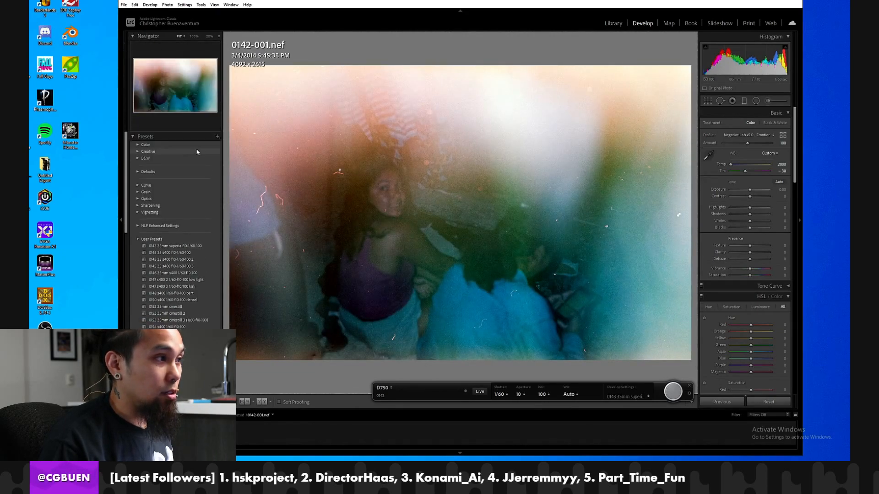
pyautogui.click(218, 137)
pyautogui.click(215, 137)
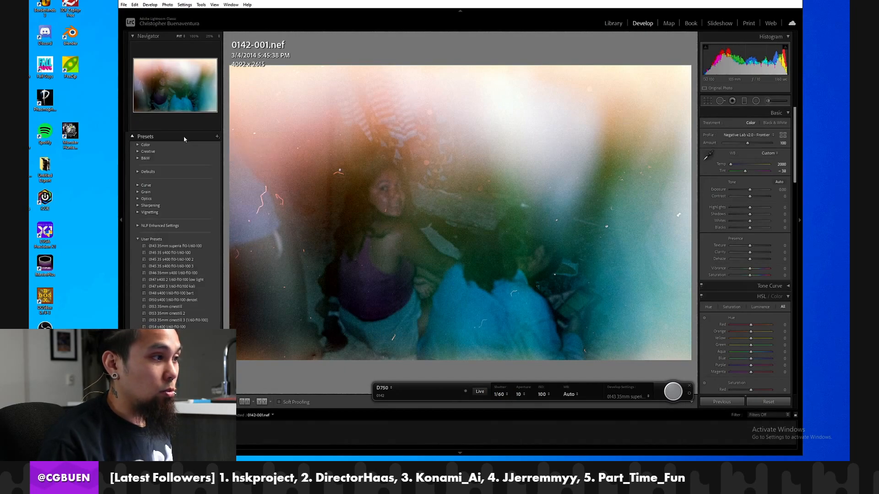
pyautogui.click(218, 136)
pyautogui.click(226, 145)
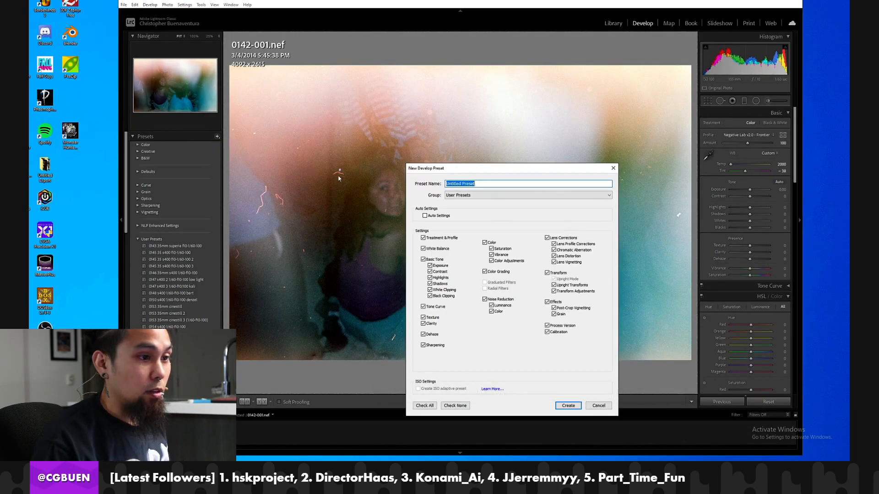
pyautogui.write('0142 ')
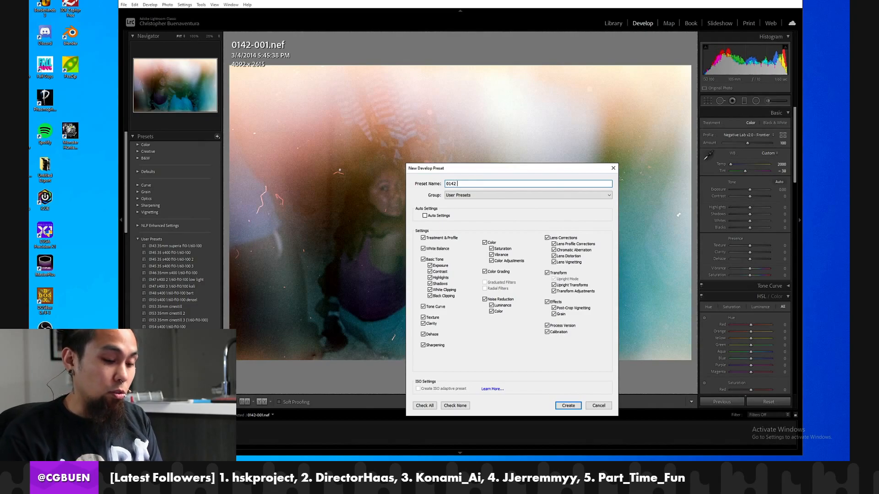
pyautogui.write('35m')
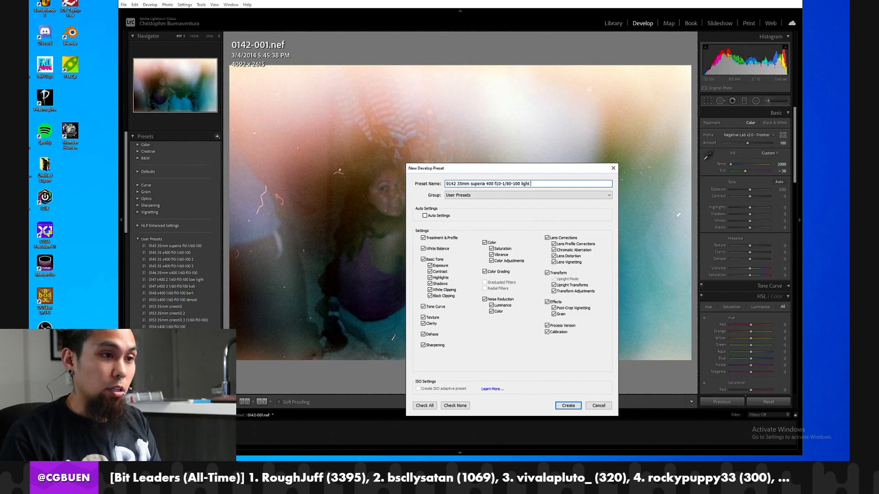
pyautogui.press('Return')
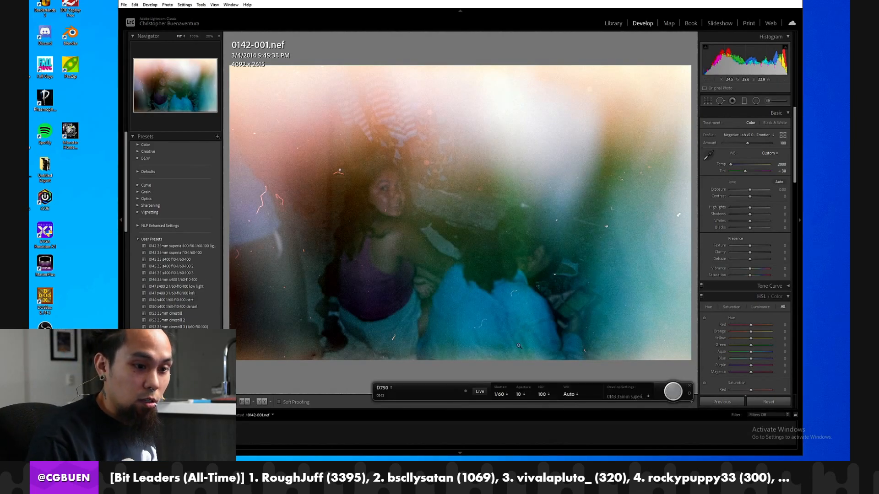
# Set the tethered capture's develop settings to the 0142 light leak preset and capture the following film frames through 0142-005.
pyautogui.click(627, 396)
pyautogui.moveTo(714, 387)
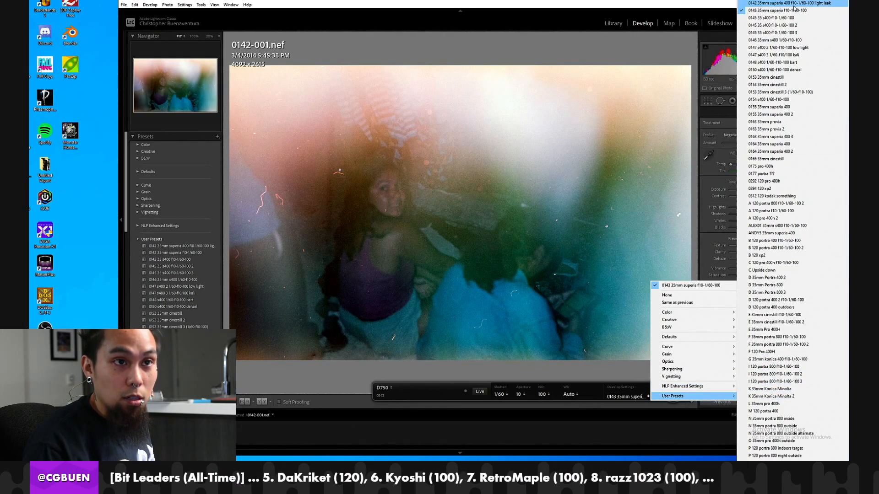
pyautogui.click(795, 4)
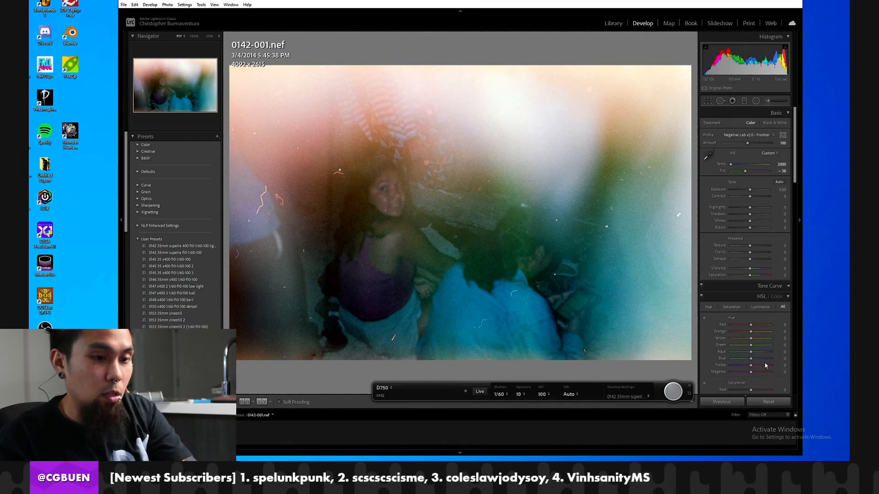
pyautogui.click(673, 389)
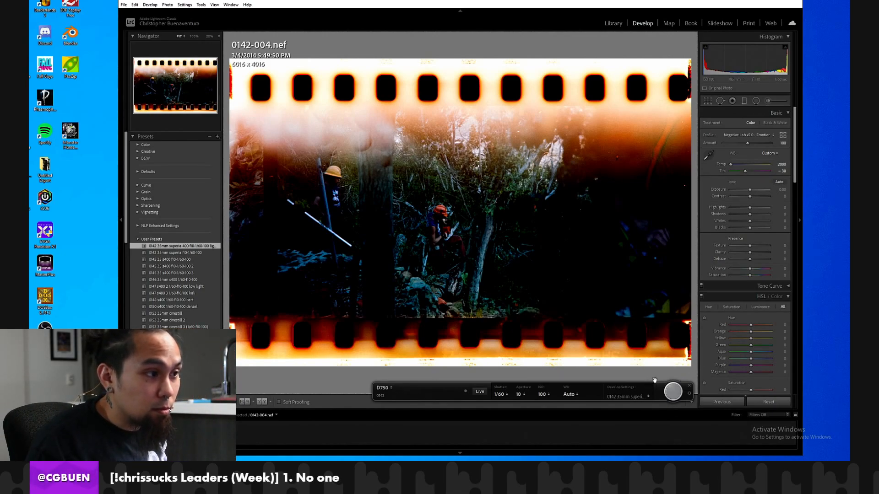
pyautogui.click(678, 387)
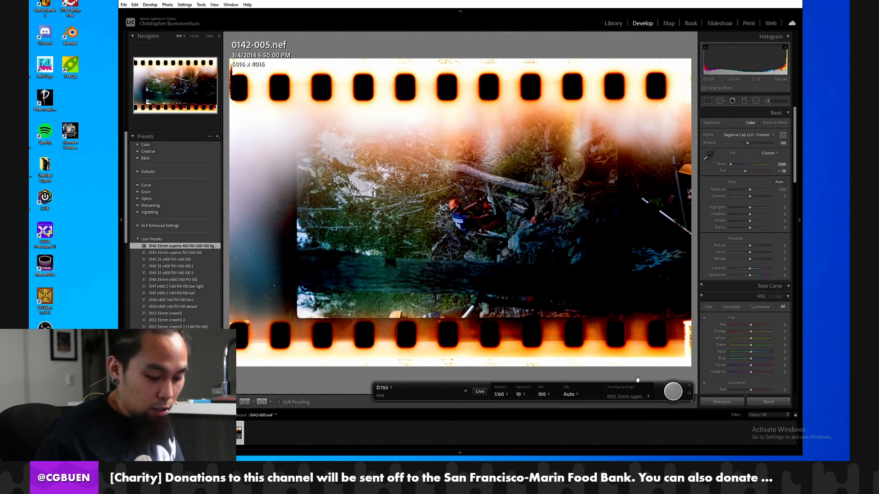
# Rotate frame 0142-005 clockwise to portrait and inspect its light leak and tree details at 100%.
pyautogui.hotkey('ctrl', ']')
pyautogui.click(540, 222)
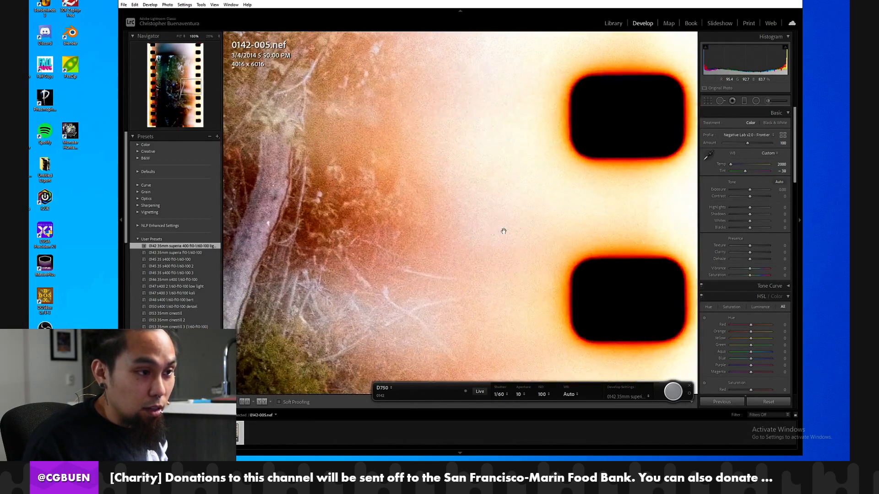
pyautogui.moveTo(319, 257); pyautogui.dragTo(581, 223)
pyautogui.click(346, 229)
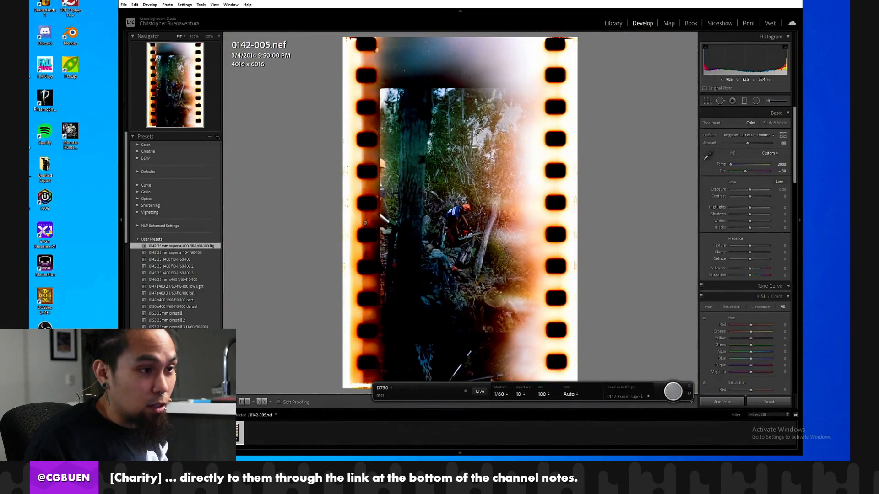
pyautogui.click(423, 219)
pyautogui.click(486, 230)
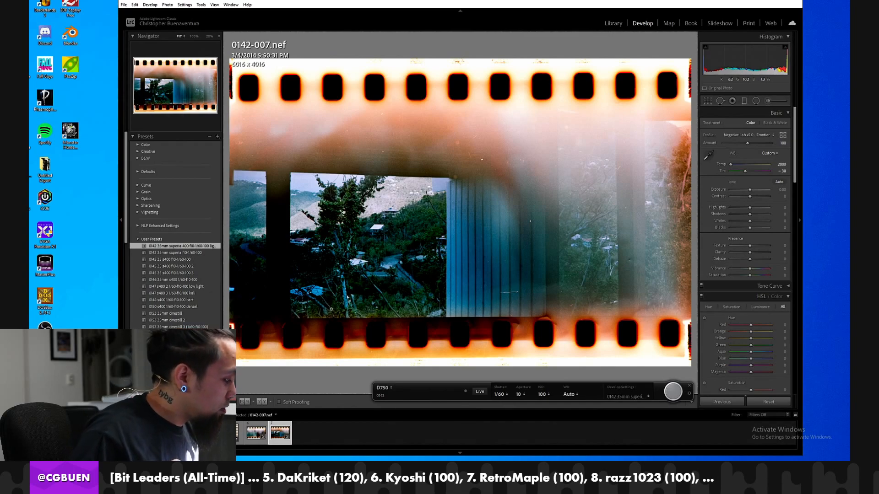
# Compare the captured frames 0142-004 through 0142-007 for overlapping film coverage.
pyautogui.click(255, 434)
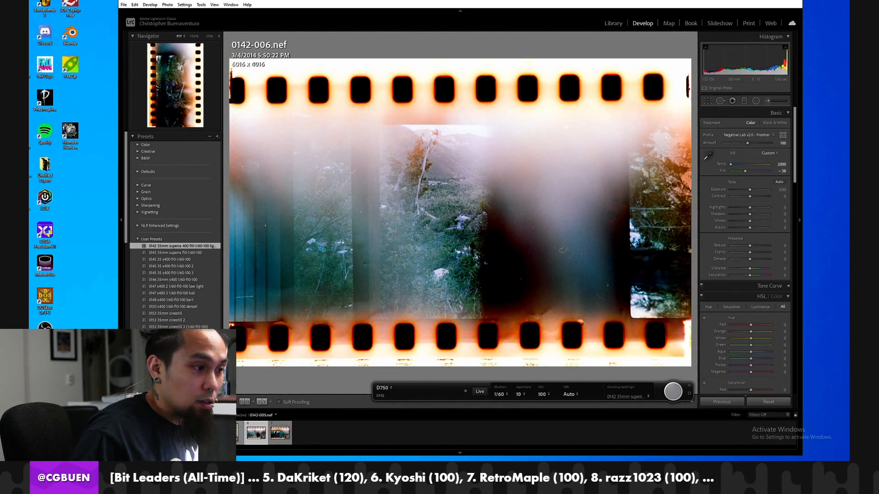
pyautogui.press('Left')
pyautogui.press('Left')
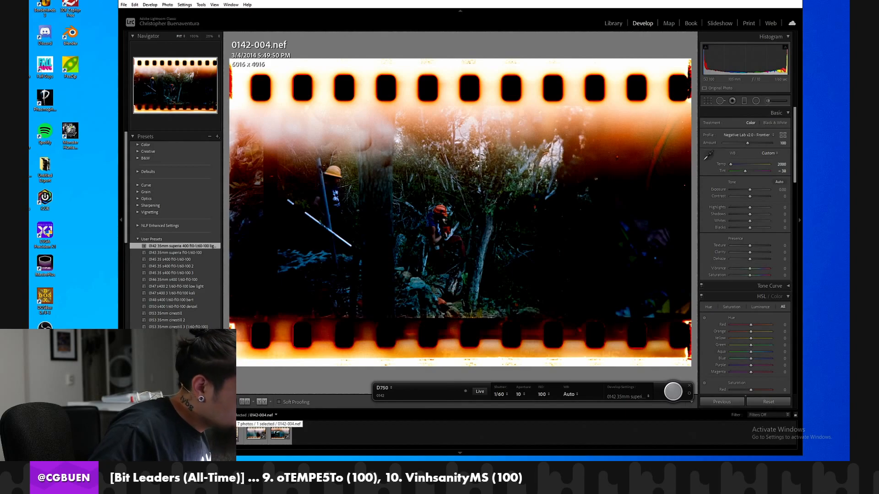
pyautogui.press('Right')
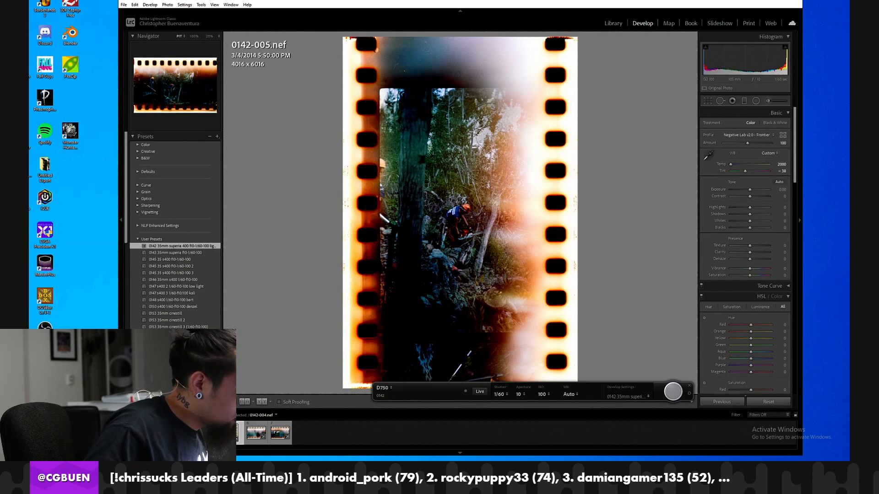
pyautogui.click(248, 437)
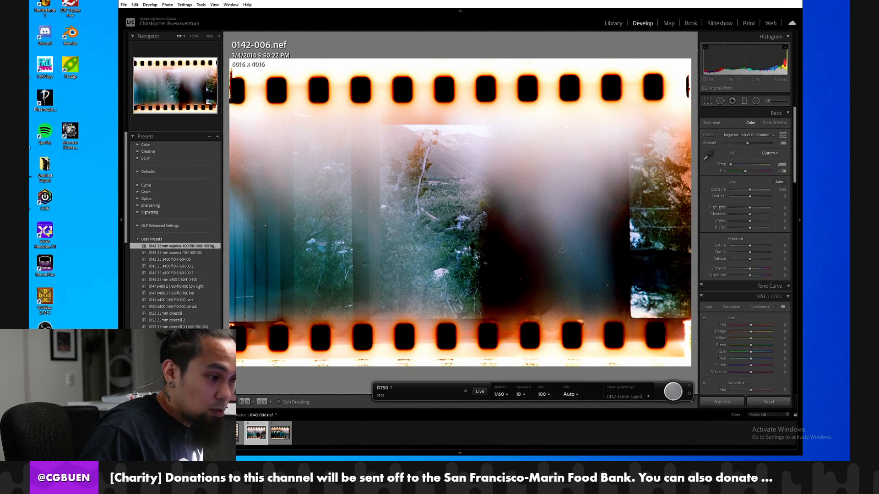
pyautogui.click(277, 438)
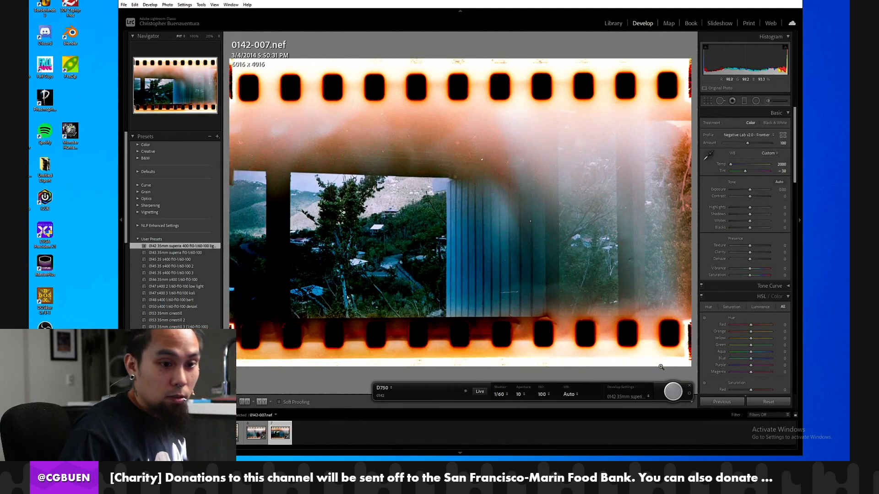
# Remove frame 0142-007 from the captured photos.
pyautogui.rightClick(275, 434)
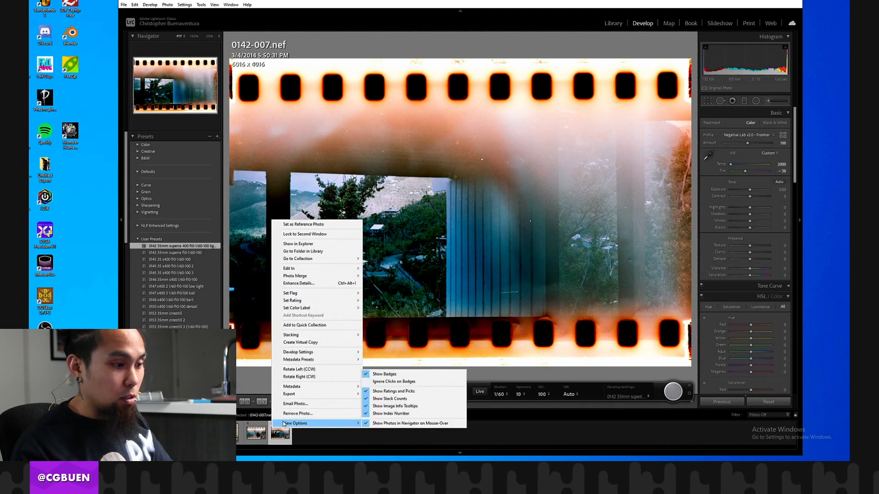
pyautogui.click(311, 411)
pyautogui.click(400, 238)
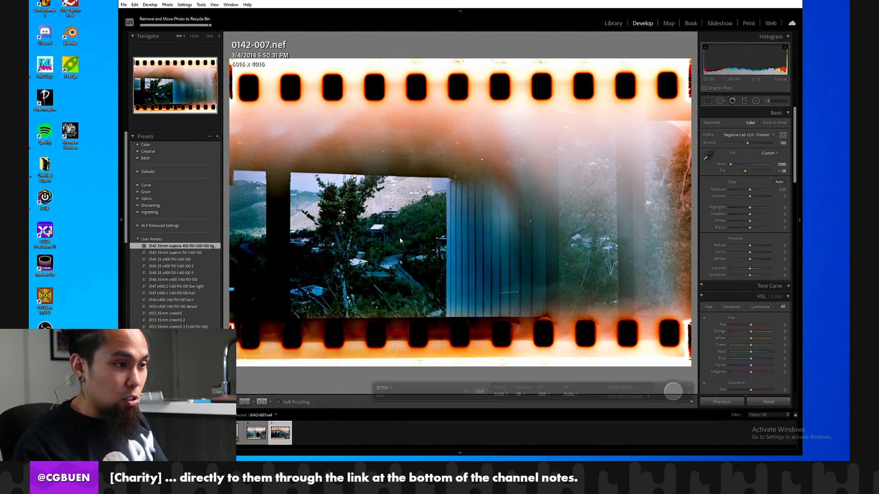
# Set the tethered session's start number to 7 and capture the roll's frames 0142-007 through 0142-009.
pyautogui.click(690, 395)
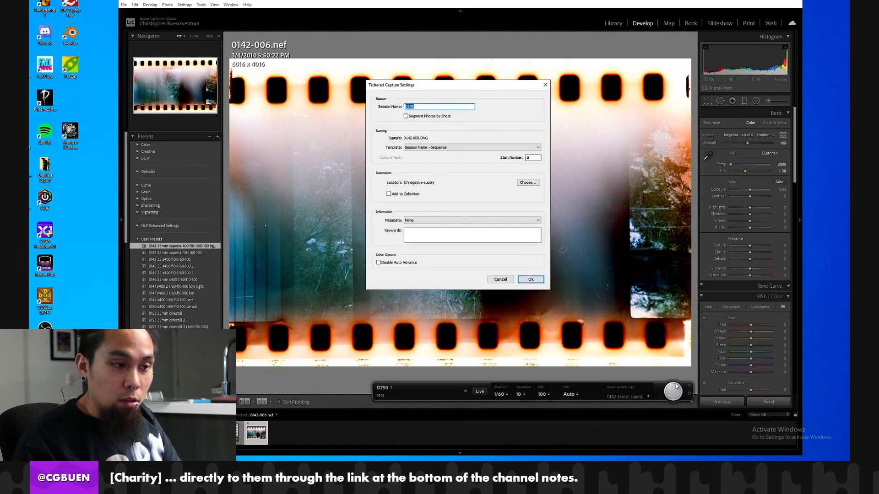
pyautogui.doubleClick(532, 157)
pyautogui.write('7')
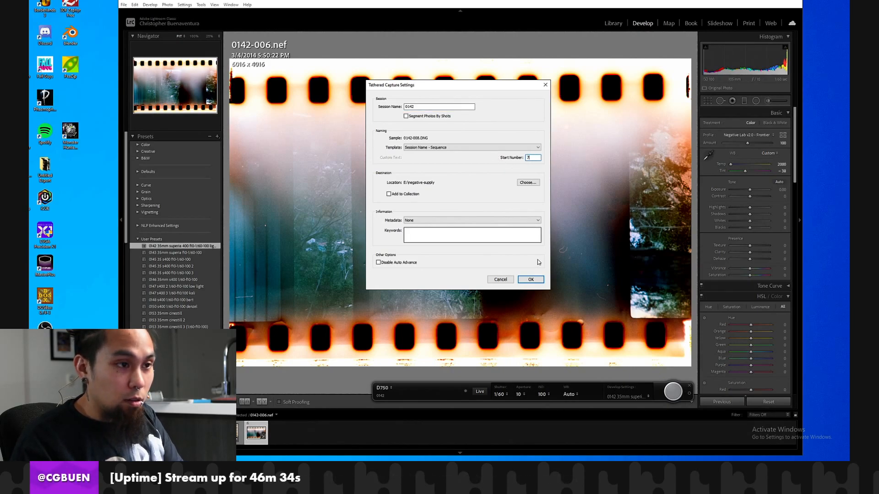
pyautogui.click(531, 280)
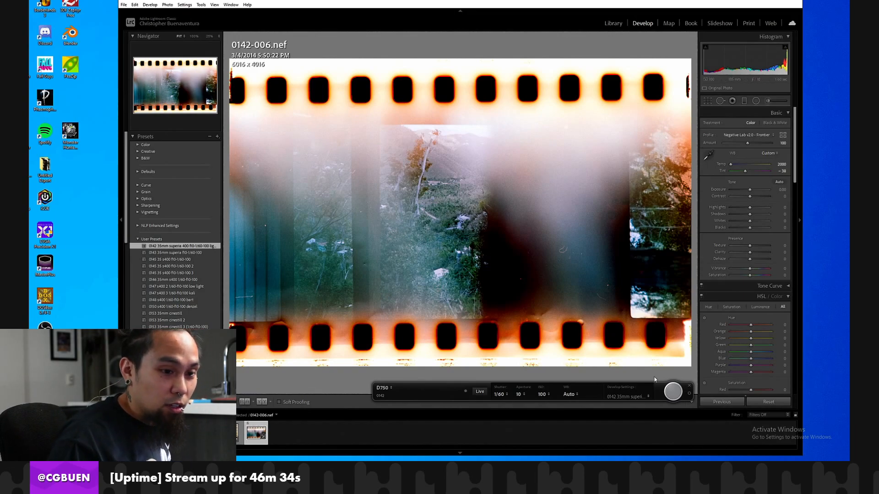
pyautogui.click(673, 393)
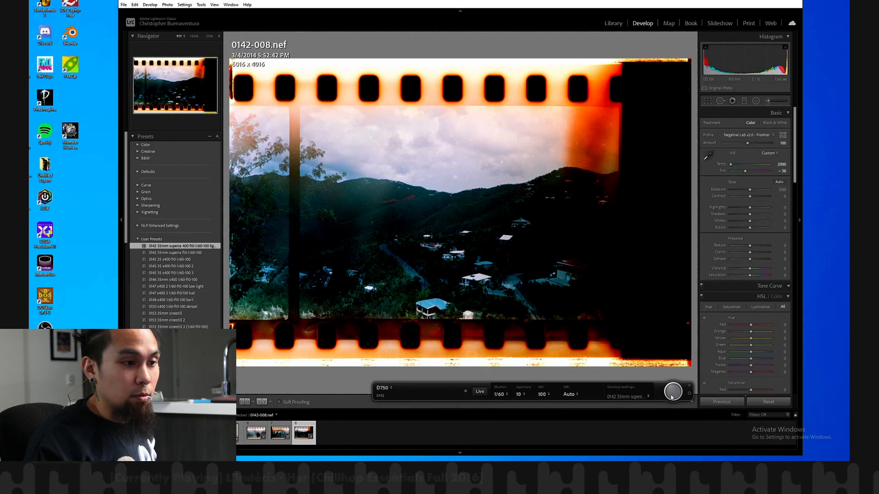
pyautogui.click(672, 391)
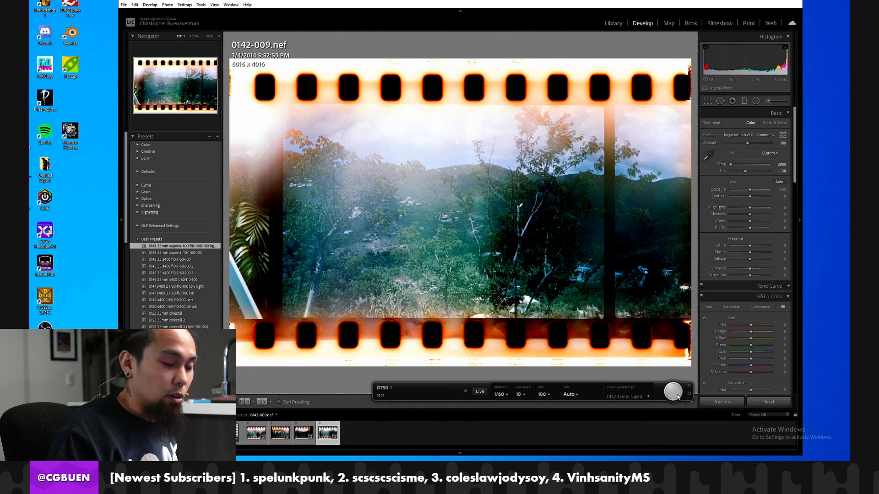
# Capture the next three frames of the roll, 0142-010 through 0142-012.
pyautogui.click(681, 397)
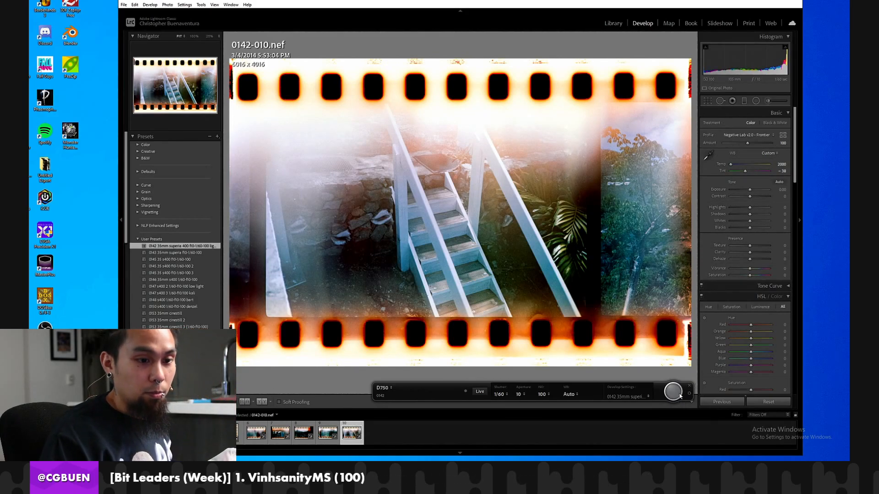
pyautogui.click(681, 395)
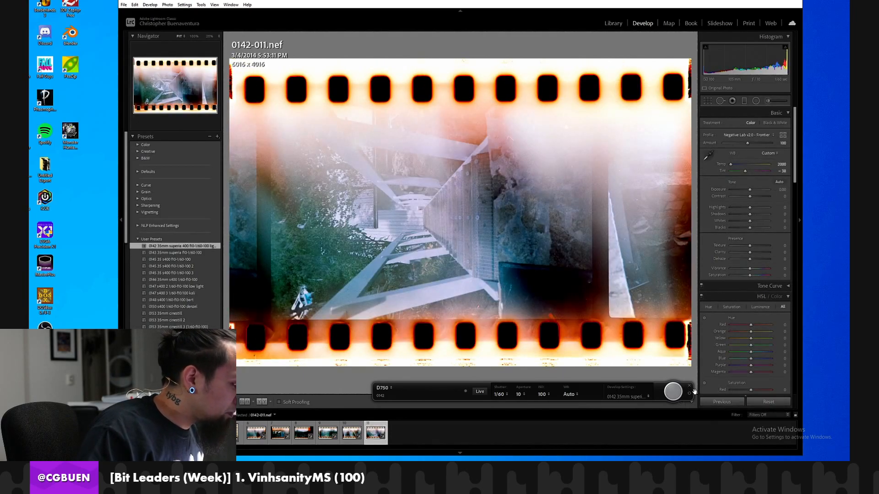
pyautogui.click(668, 395)
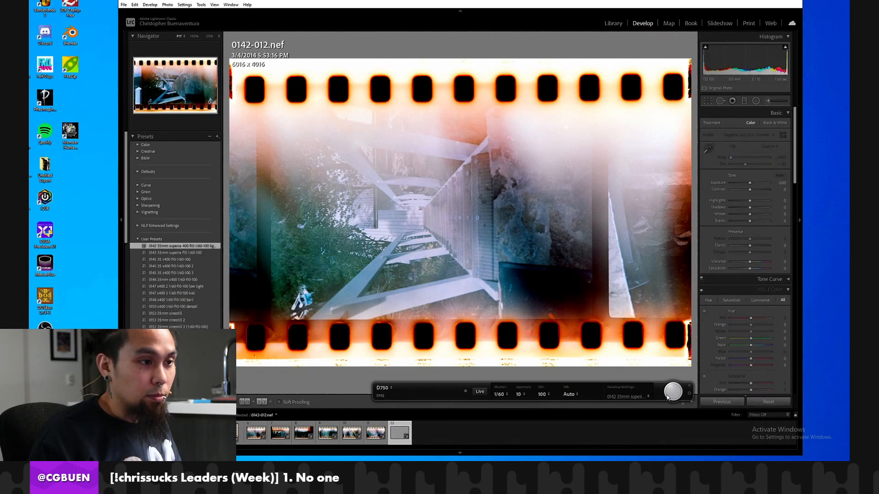
# Rotate frames 0142-011 and 0142-012 clockwise to portrait and capture frame 0142-013.
pyautogui.hotkey('ctrl', ']')
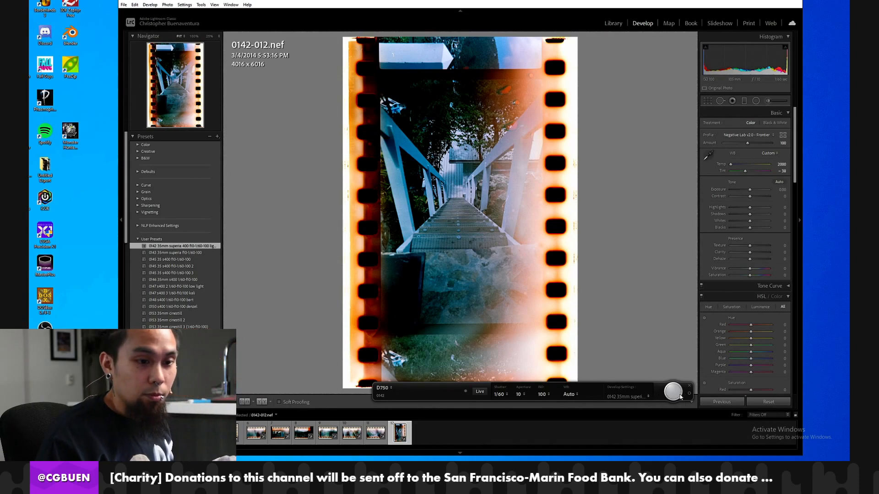
pyautogui.click(680, 397)
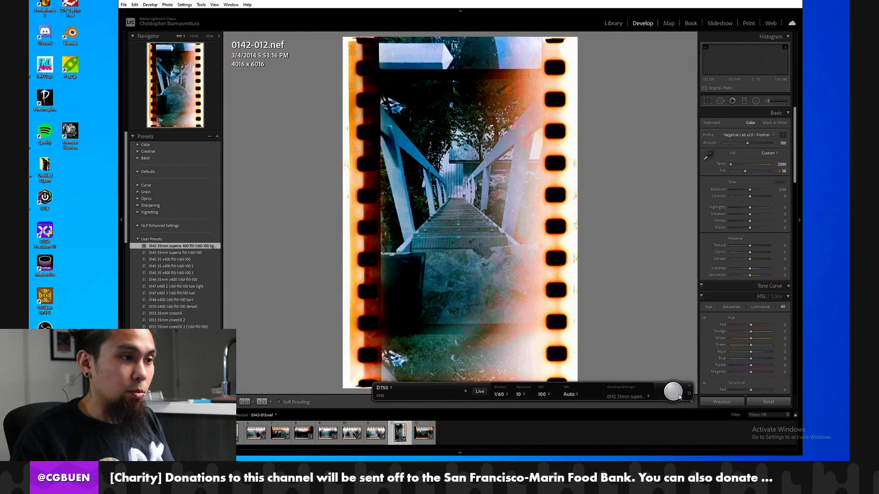
pyautogui.press('Left')
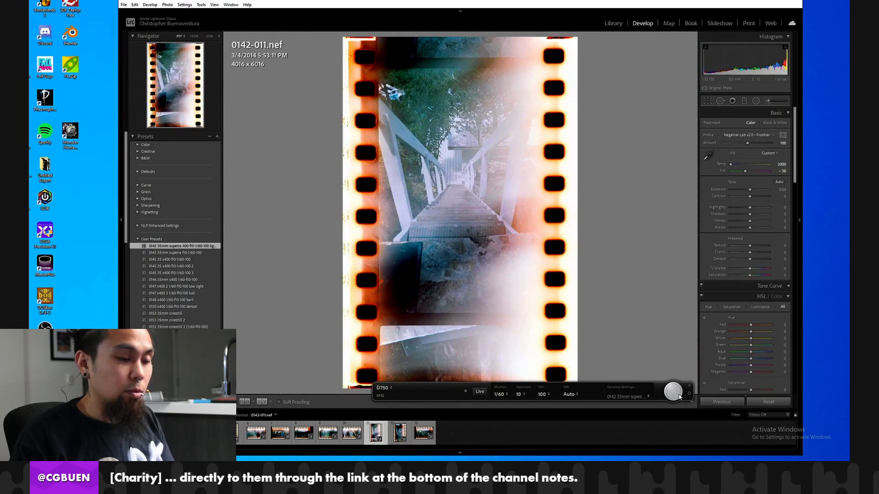
pyautogui.press('Right')
pyautogui.press('Right')
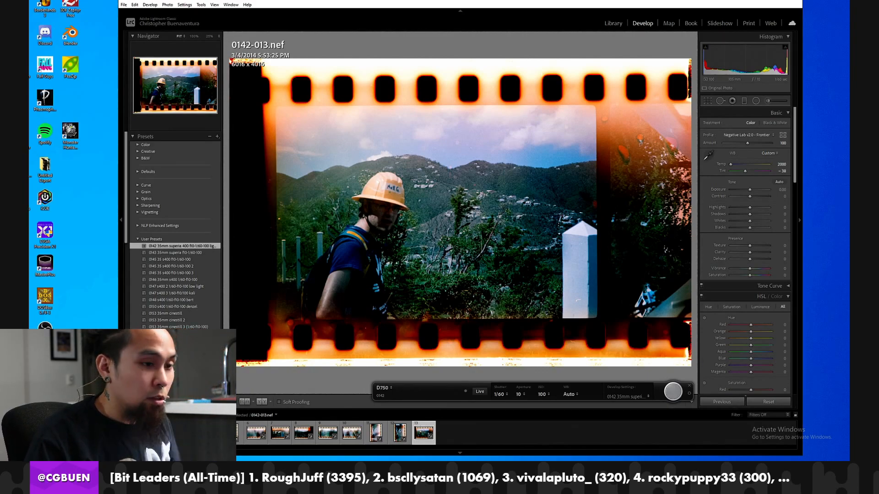
# Capture the next film strip as frames 0142-014 through 0142-019.
pyautogui.click(667, 393)
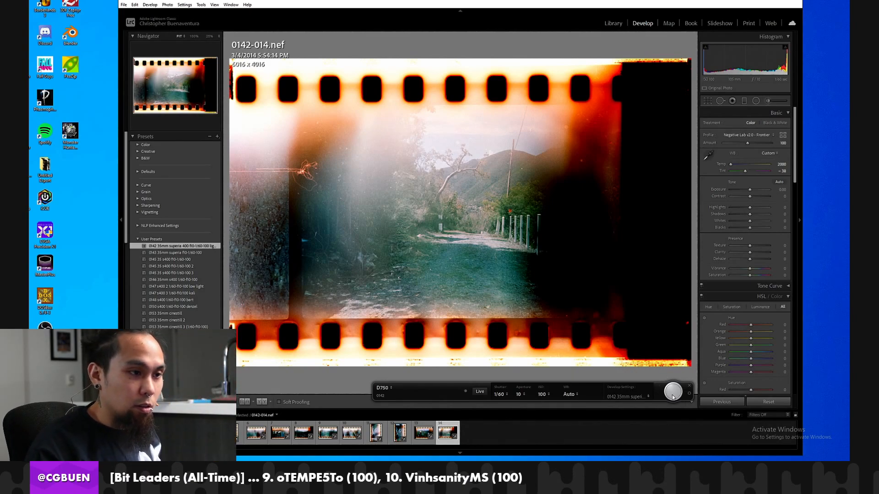
pyautogui.click(672, 392)
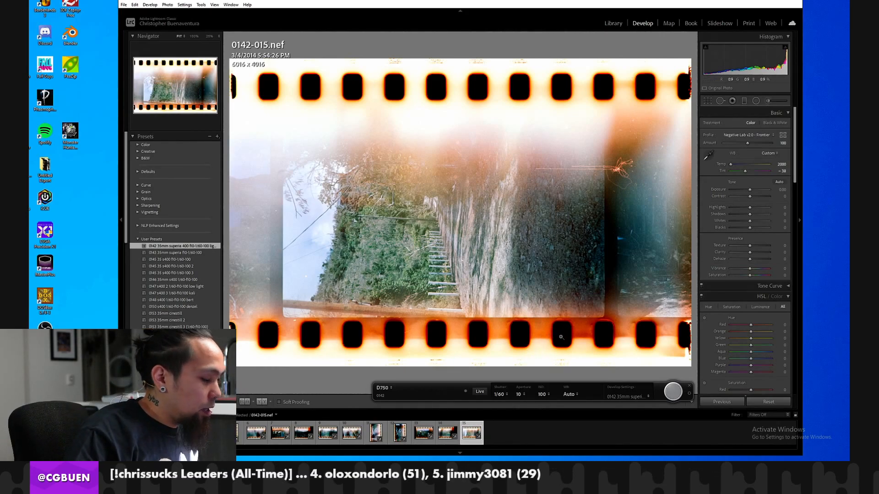
pyautogui.click(672, 392)
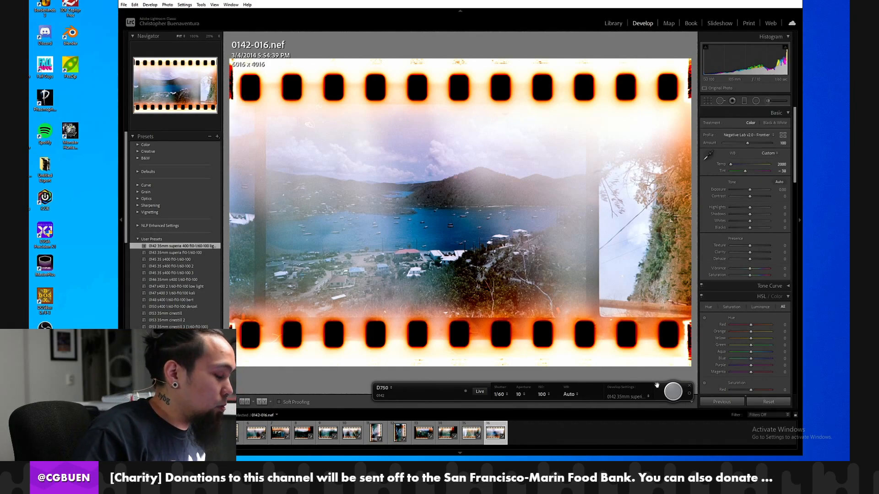
pyautogui.click(678, 397)
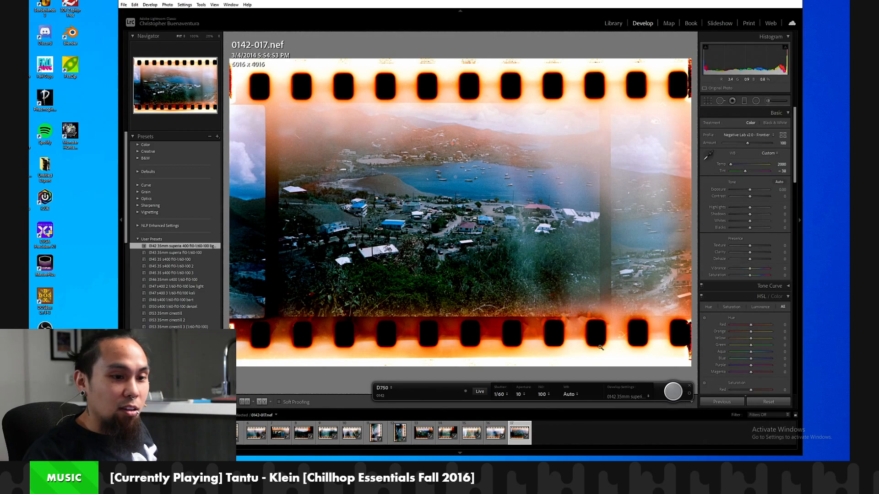
pyautogui.click(674, 390)
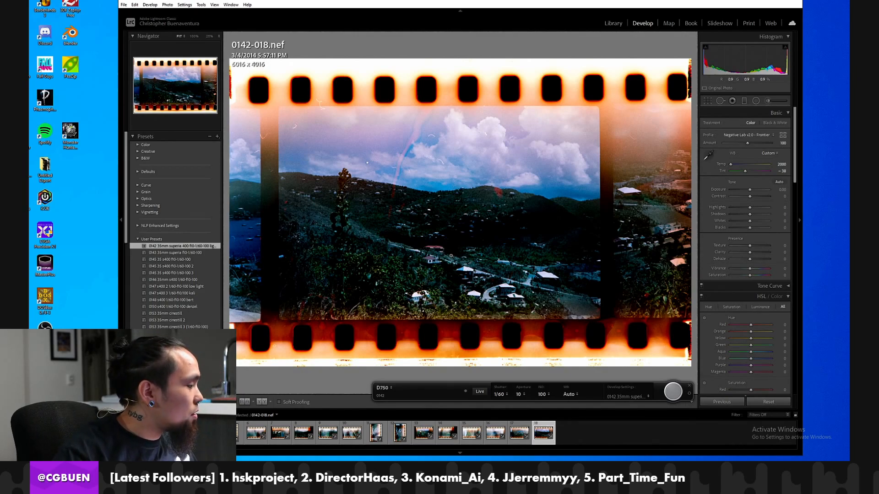
pyautogui.click(669, 386)
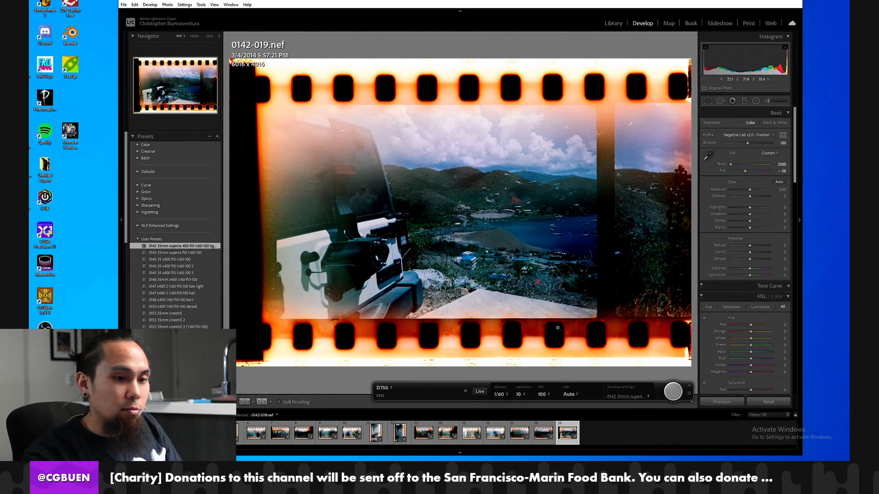
# Capture frames 0142-020 through 0142-023, rotating frames 0142-021 and 0142-023 clockwise to portrait.
pyautogui.click(672, 392)
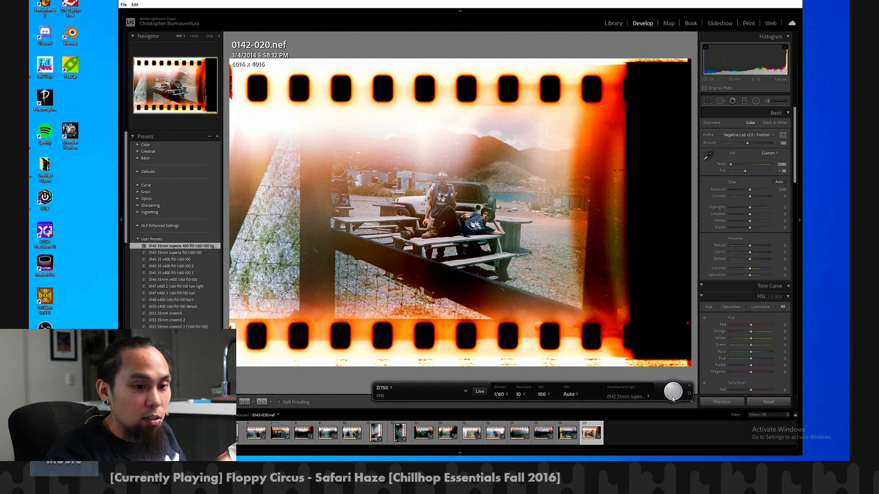
pyautogui.click(673, 398)
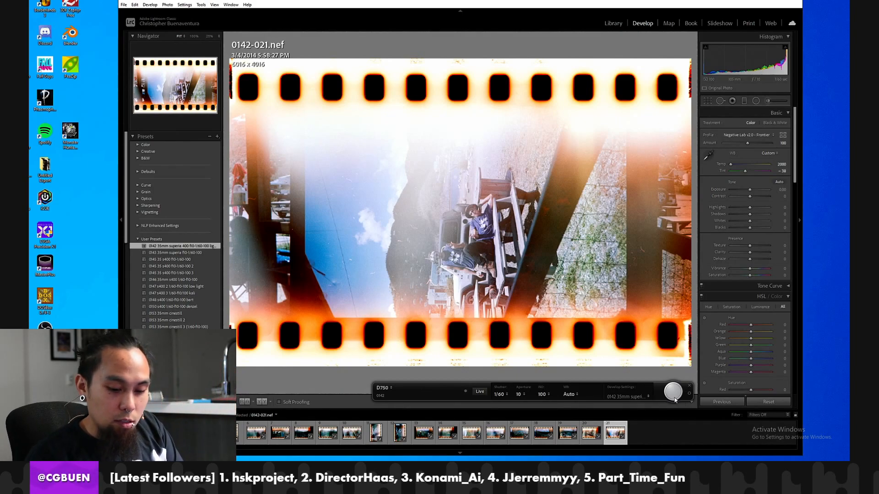
pyautogui.hotkey('ctrl', ']')
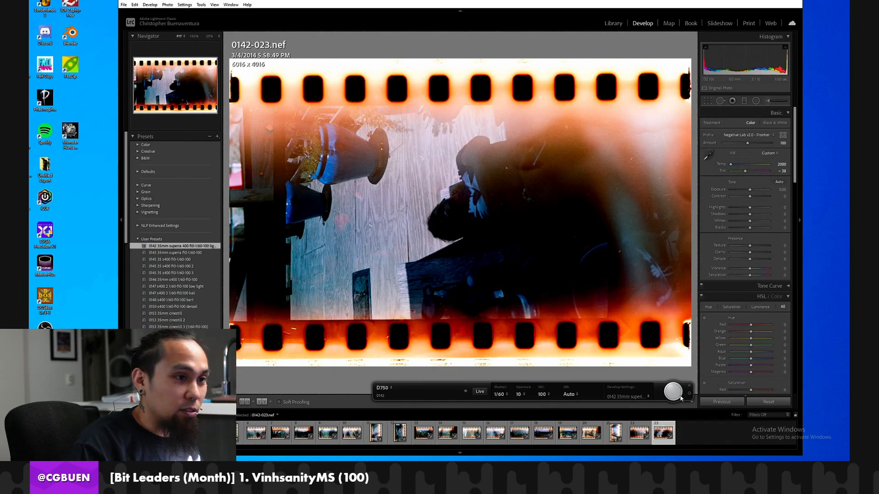
pyautogui.hotkey('ctrl', ']')
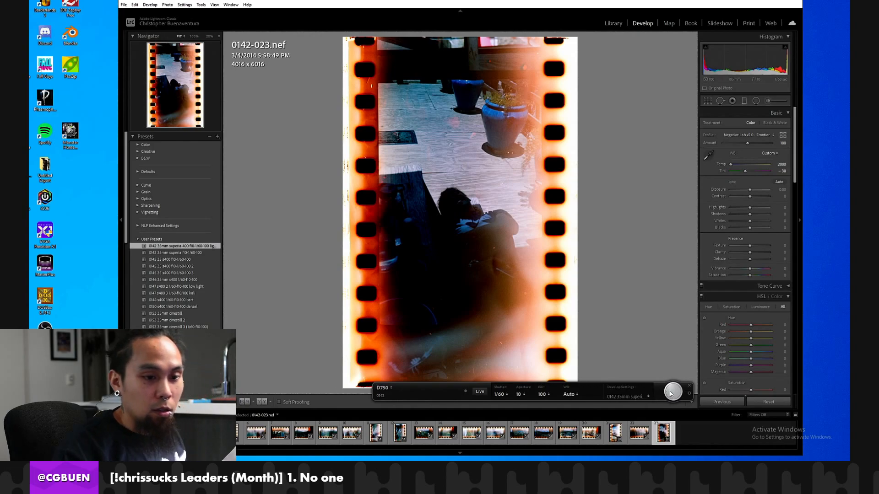
# Capture the heavily light-leaked frames 0142-024 through 0142-028.
pyautogui.click(674, 401)
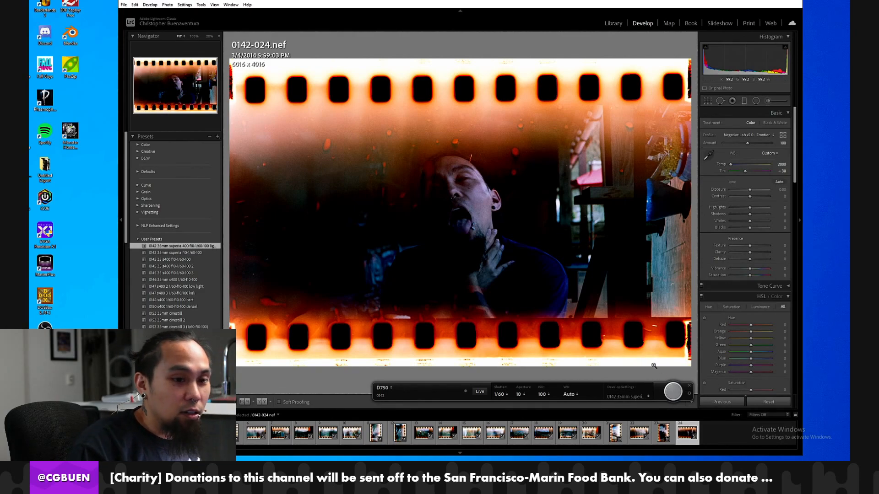
pyautogui.click(671, 393)
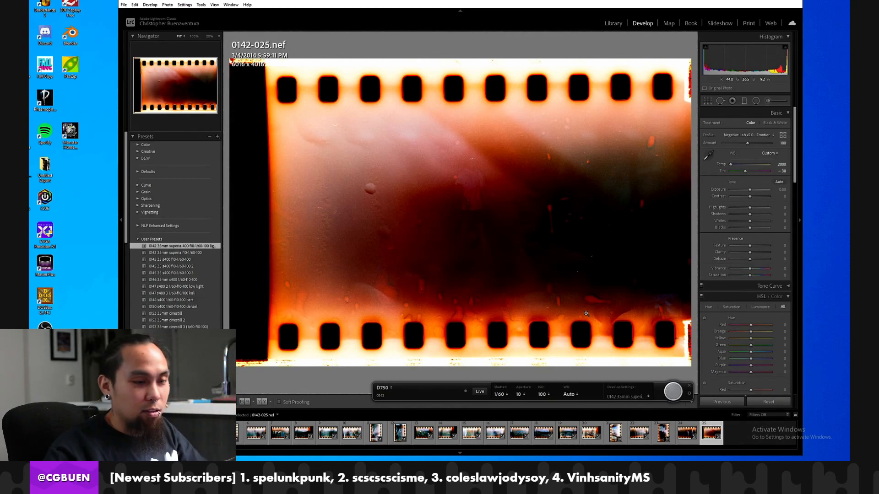
pyautogui.click(667, 395)
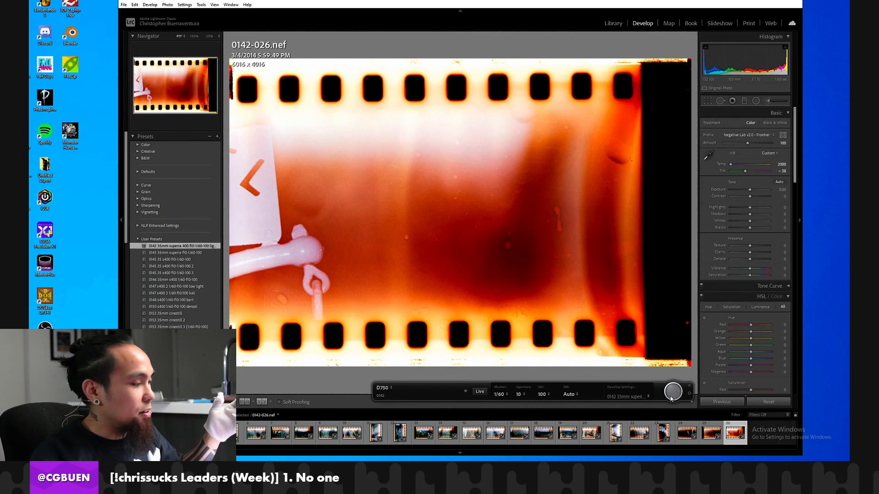
pyautogui.click(675, 393)
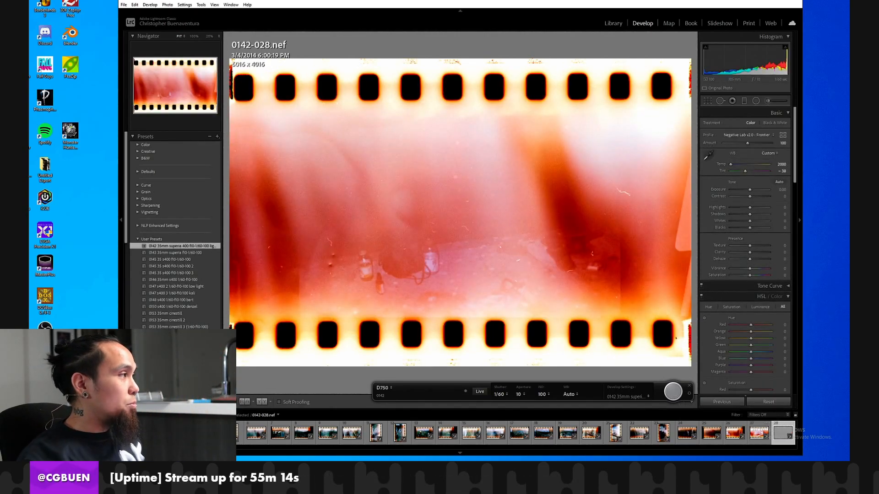
# Switch to a new Chrome window and search Google for "caneel beach".
pyautogui.hotkey('ctrl', 'n')
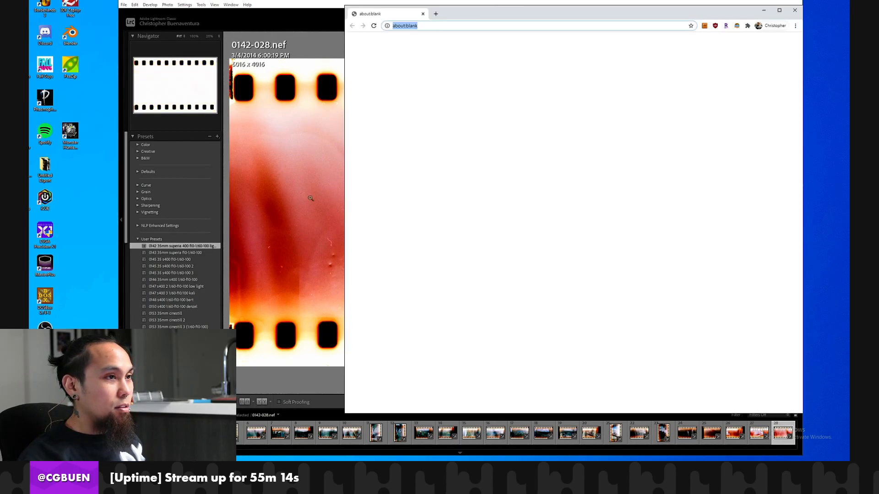
pyautogui.write('ca')
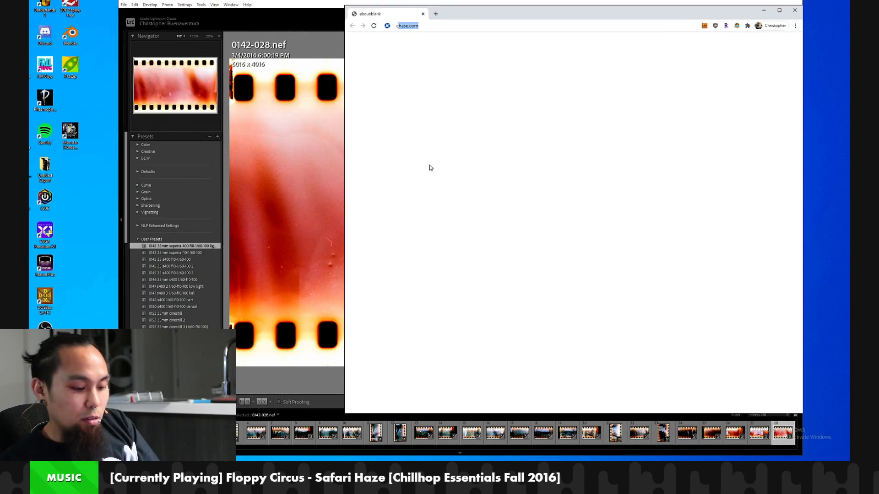
pyautogui.write('neel beach')
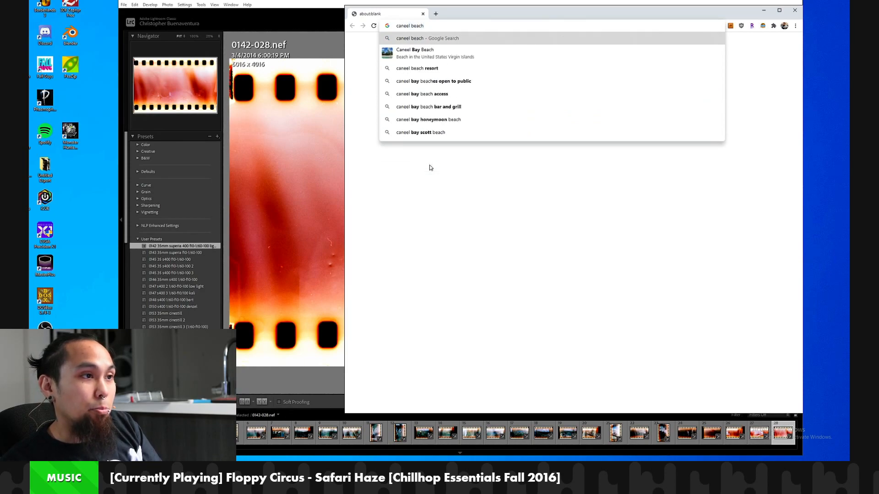
pyautogui.press('Return')
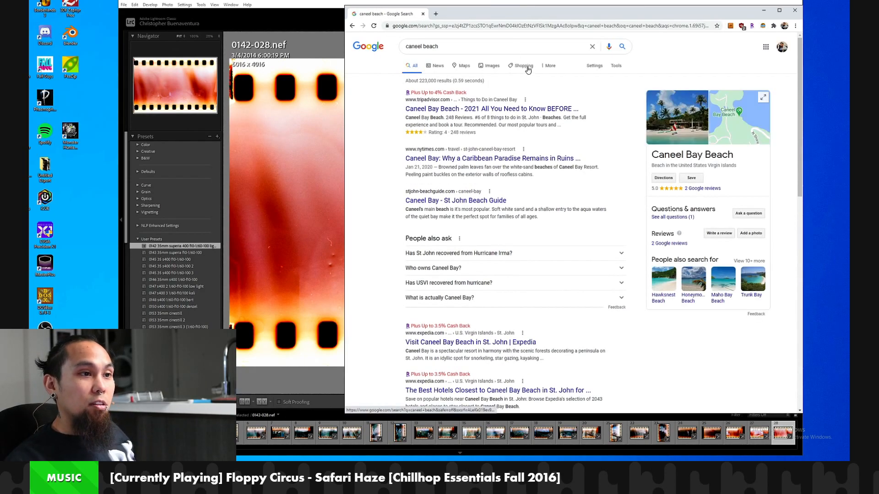
# Show the image results, preview the TripAdvisor Caneel Bay Resort photo, and widen the browser window.
pyautogui.click(486, 68)
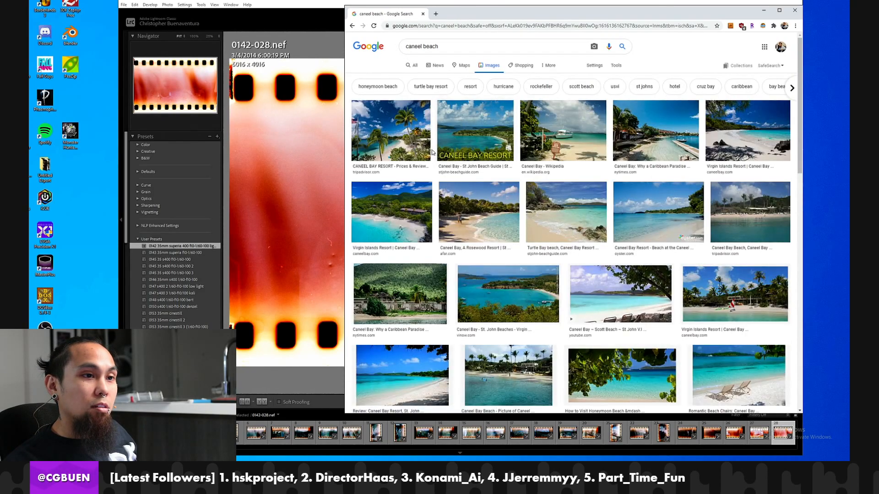
pyautogui.click(392, 131)
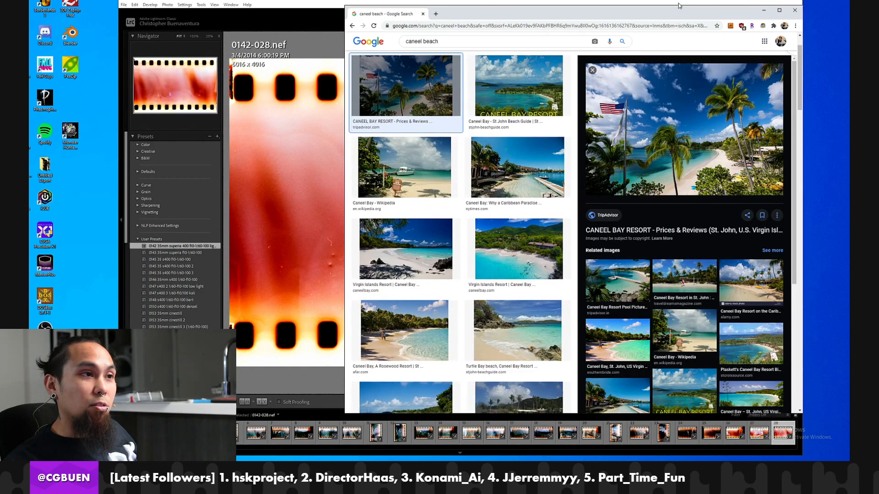
pyautogui.moveTo(632, 11); pyautogui.dragTo(624, 6)
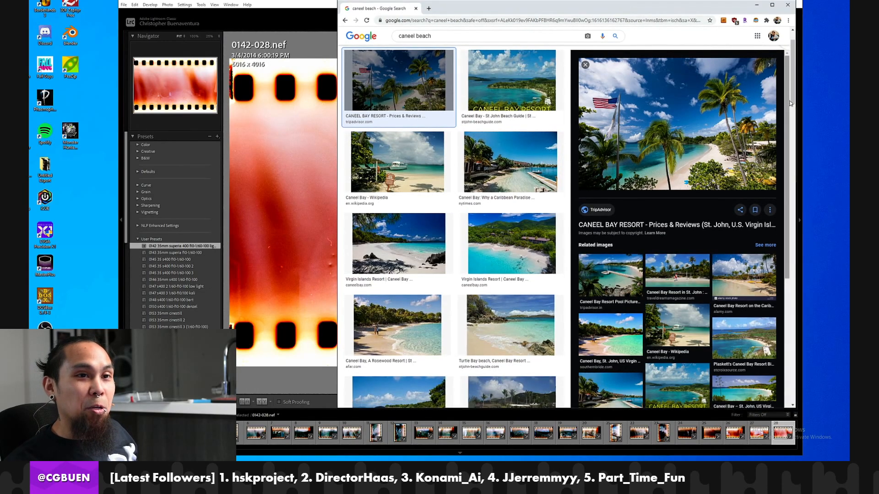
pyautogui.moveTo(795, 102); pyautogui.dragTo(849, 102)
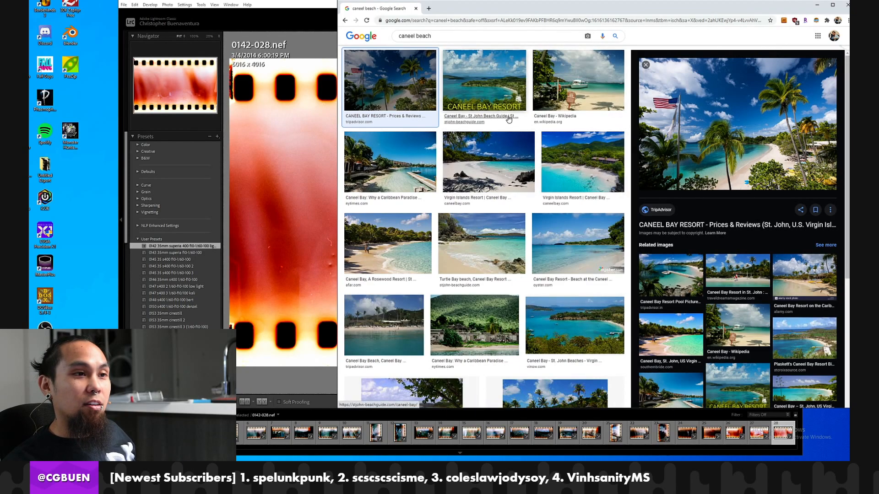
# Preview the Family Vacation Critic photo of Caneel Bay Resort further down the image results and return to all web results.
pyautogui.scroll(-1, 554, 110)
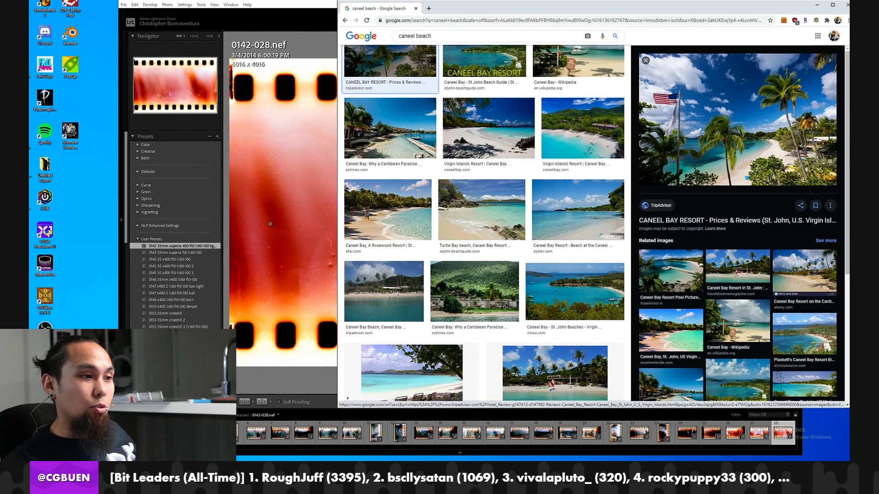
pyautogui.scroll(-5, 424, 205)
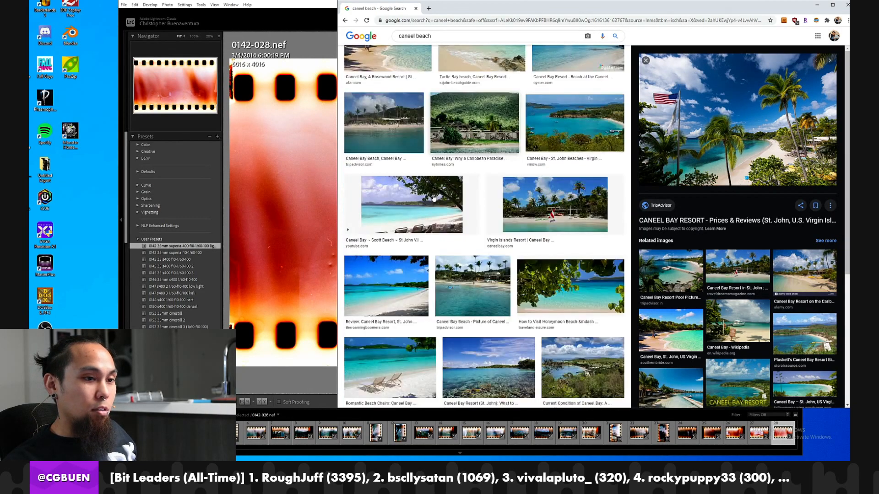
pyautogui.scroll(-1, 434, 199)
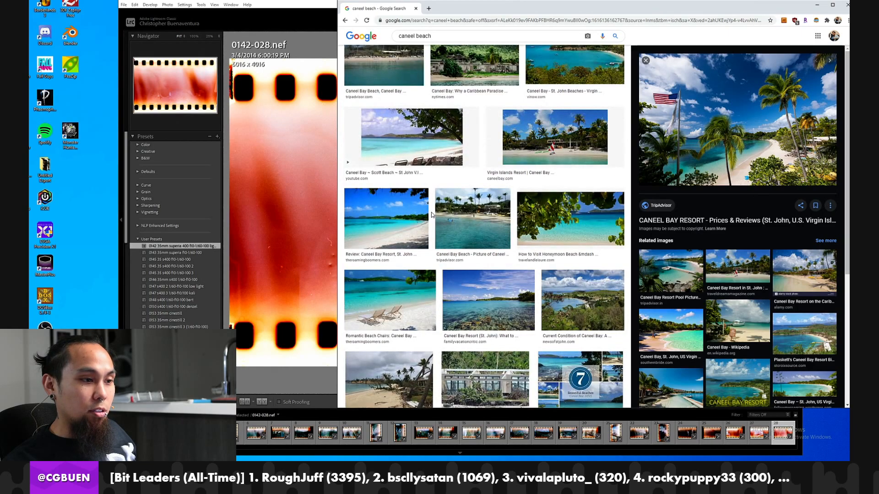
pyautogui.scroll(-2, 434, 213)
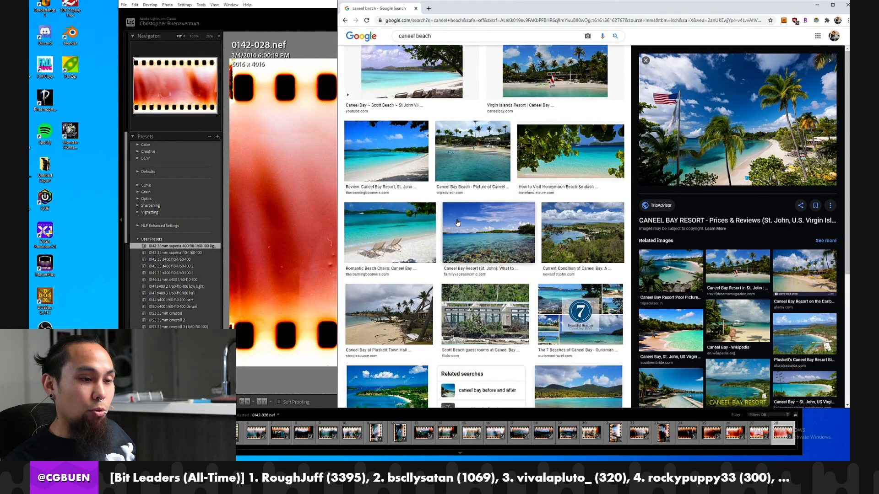
pyautogui.click(493, 225)
pyautogui.scroll(7, 596, 207)
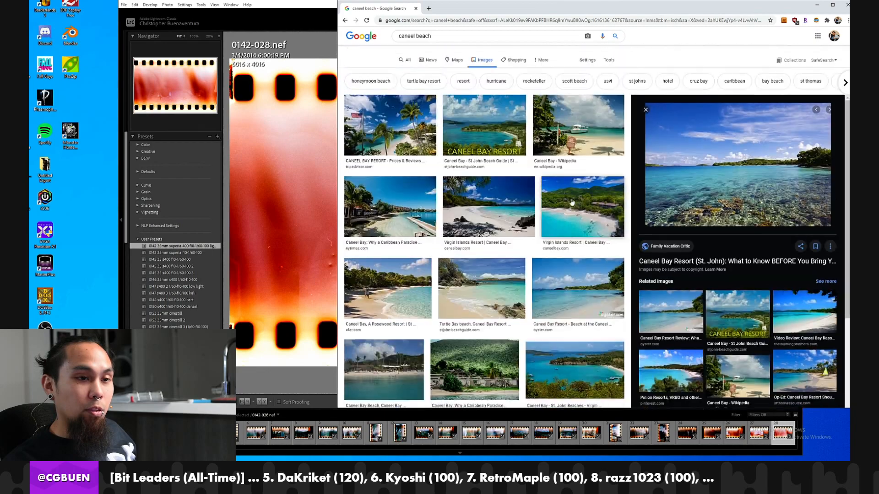
pyautogui.click(402, 60)
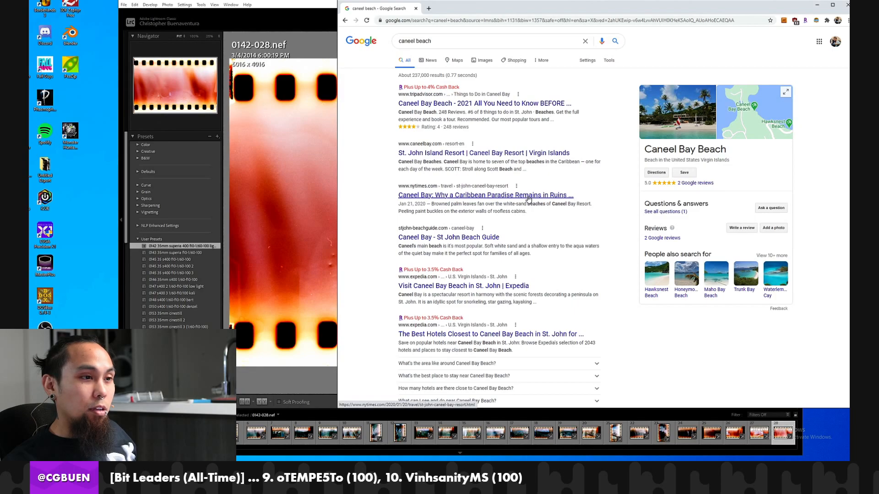
# Open the New York Times article on why Caneel Bay remains in ruins, collapse its subscription banner, and read the headline and summary.
pyautogui.click(424, 195)
pyautogui.moveTo(523, 128); pyautogui.dragTo(523, 138)
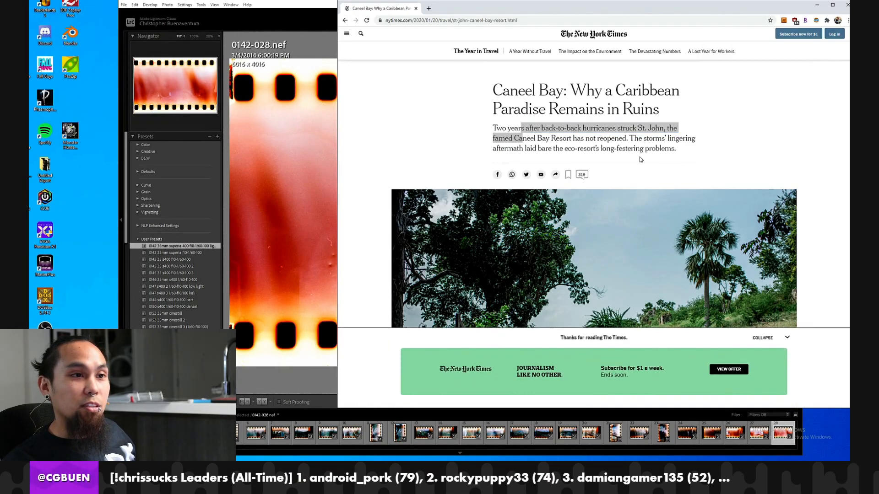
pyautogui.click(784, 338)
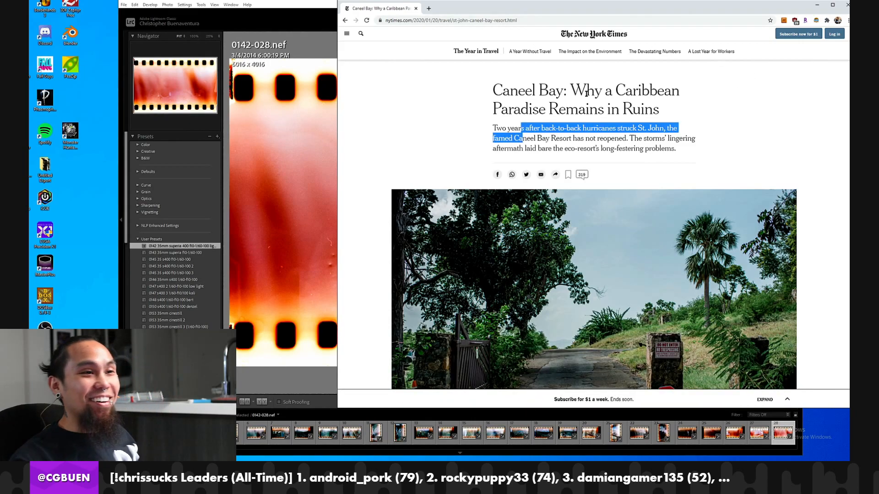
pyautogui.click(644, 113)
pyautogui.moveTo(672, 112); pyautogui.dragTo(499, 89)
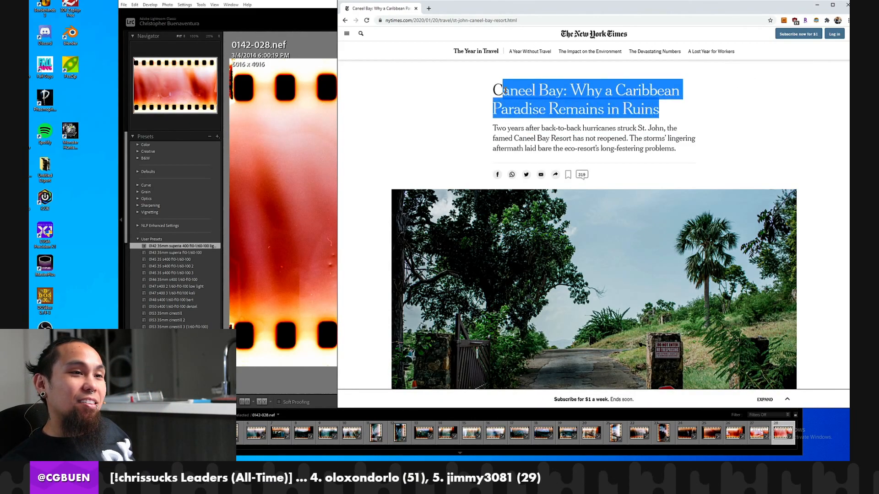
pyautogui.click(527, 132)
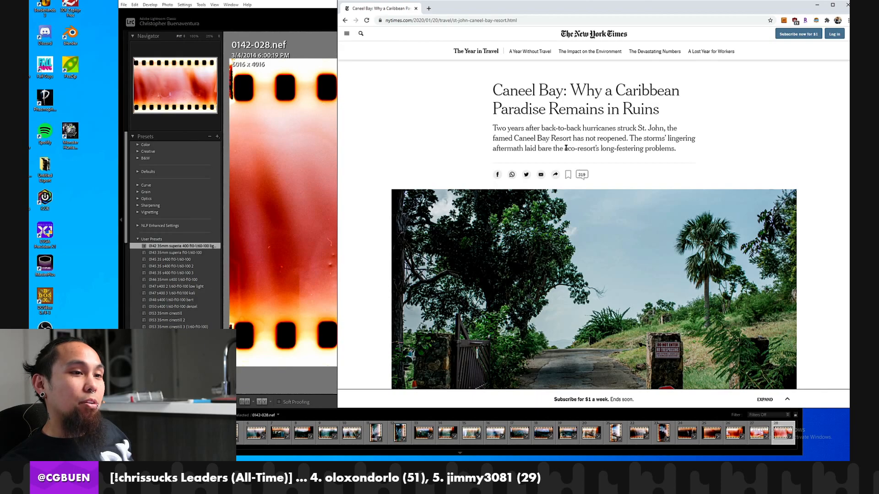
# Read through the Caneel Bay article, examining its photos, maps, the 2016 bay view caption and the account of the hurricane damage.
pyautogui.scroll(-5, 603, 149)
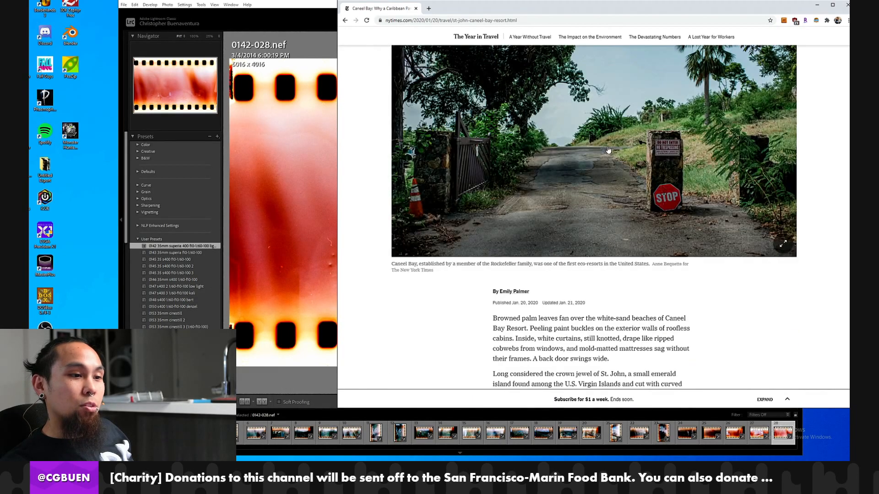
pyautogui.scroll(2, 608, 150)
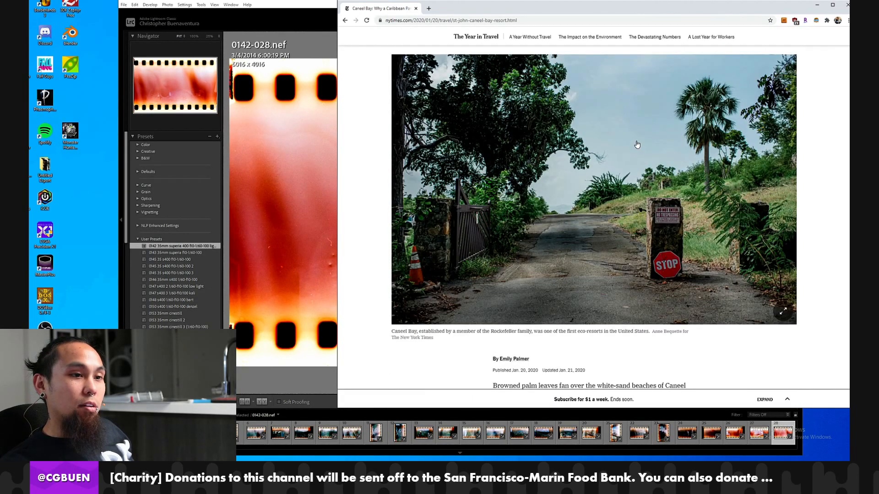
pyautogui.scroll(-8, 637, 144)
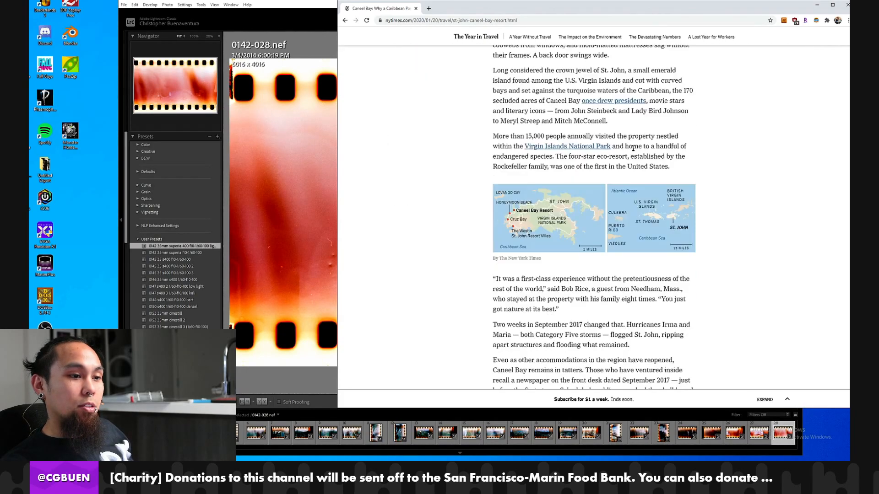
pyautogui.scroll(-7, 633, 148)
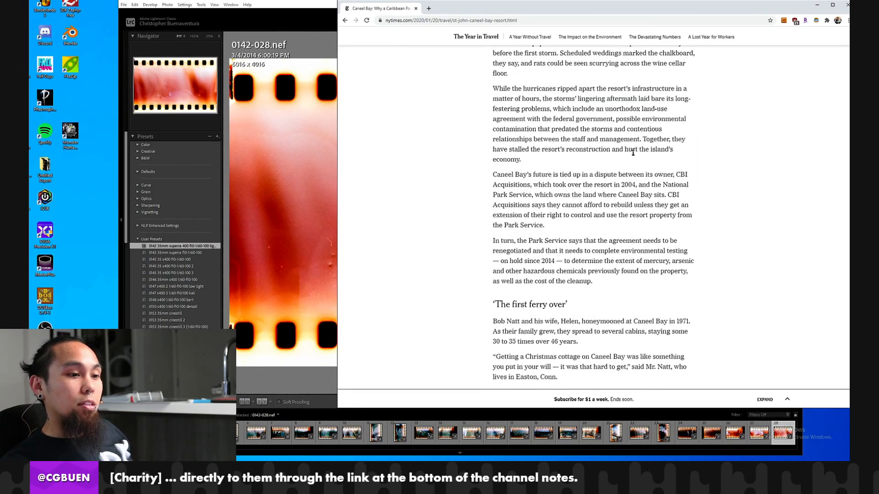
pyautogui.scroll(-1, 633, 152)
pyautogui.scroll(-6, 655, 144)
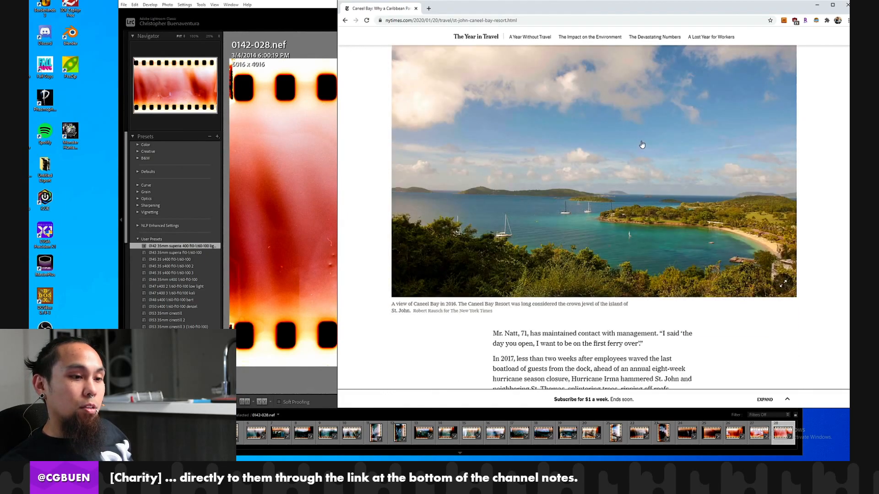
pyautogui.scroll(-1, 642, 145)
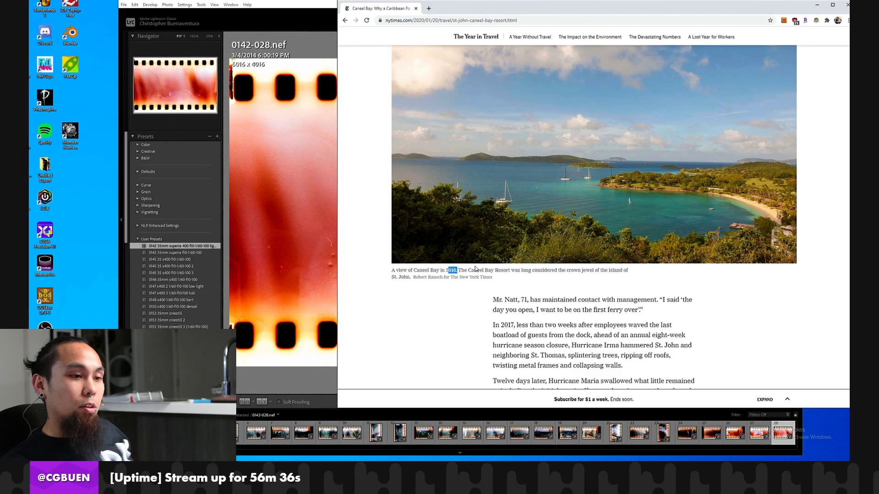
pyautogui.moveTo(552, 275); pyautogui.dragTo(558, 277)
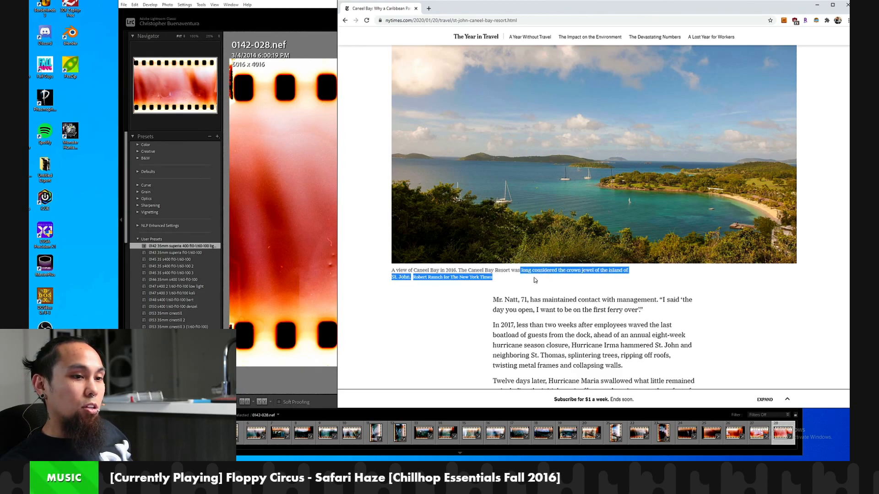
pyautogui.scroll(-8, 535, 280)
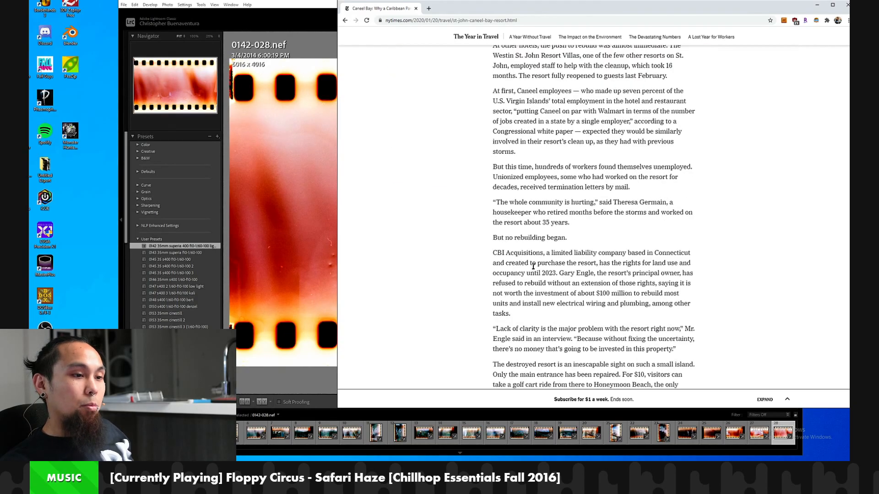
pyautogui.scroll(-2, 534, 266)
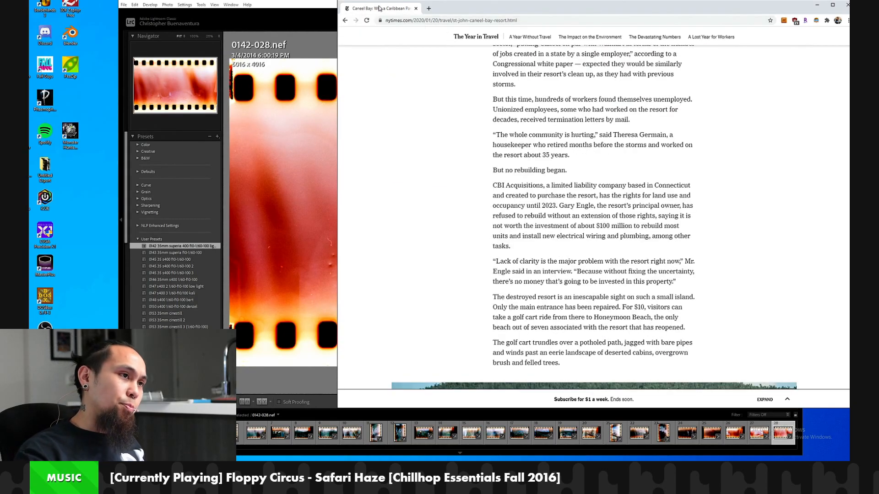
# Switch back to Lightroom and capture frame 0142-029.
pyautogui.hotkey('alt', 'Tab')
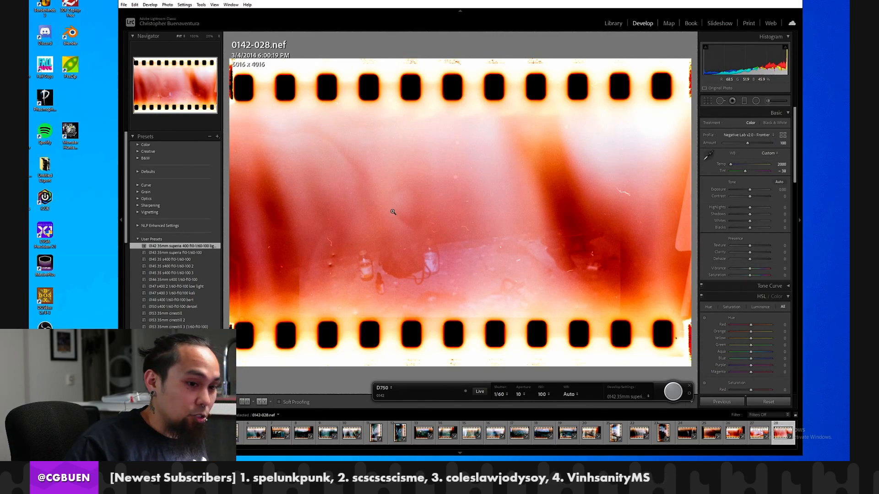
pyautogui.click(666, 392)
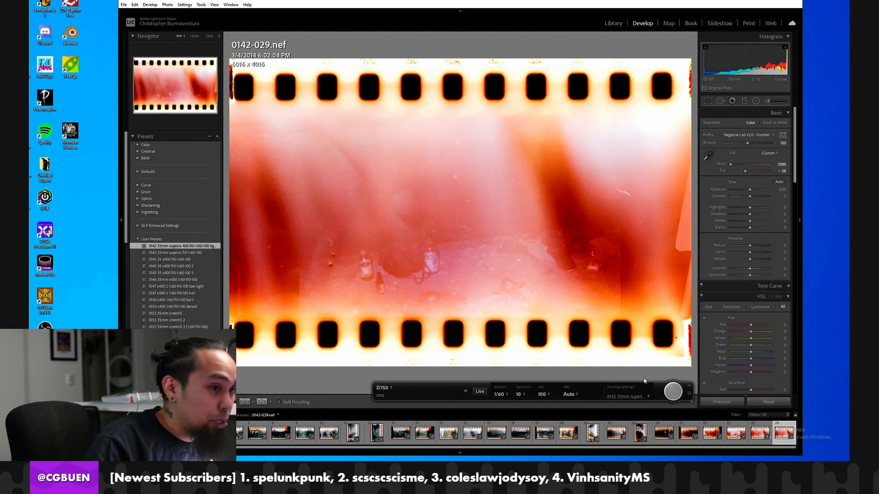
# Compare 0142-029 with 0142-028, delete the duplicate 0142-029, and set the tethered capture start number back to 29.
pyautogui.click(760, 433)
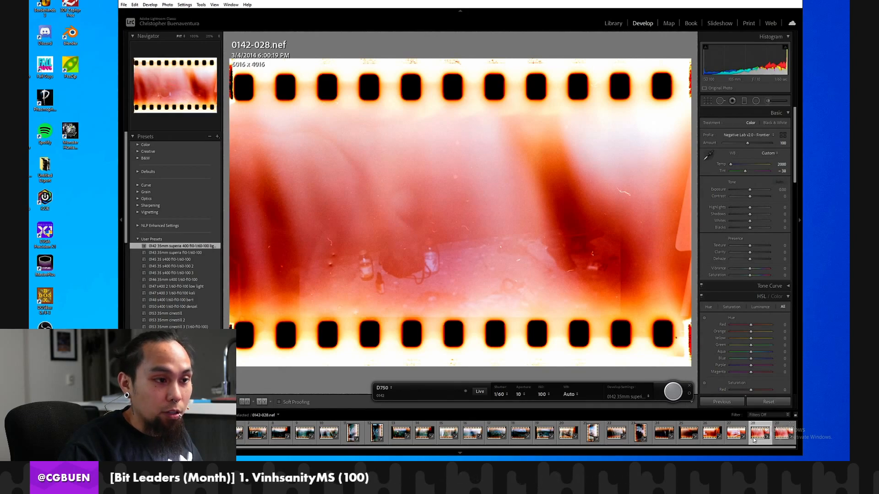
pyautogui.rightClick(783, 433)
pyautogui.click(796, 427)
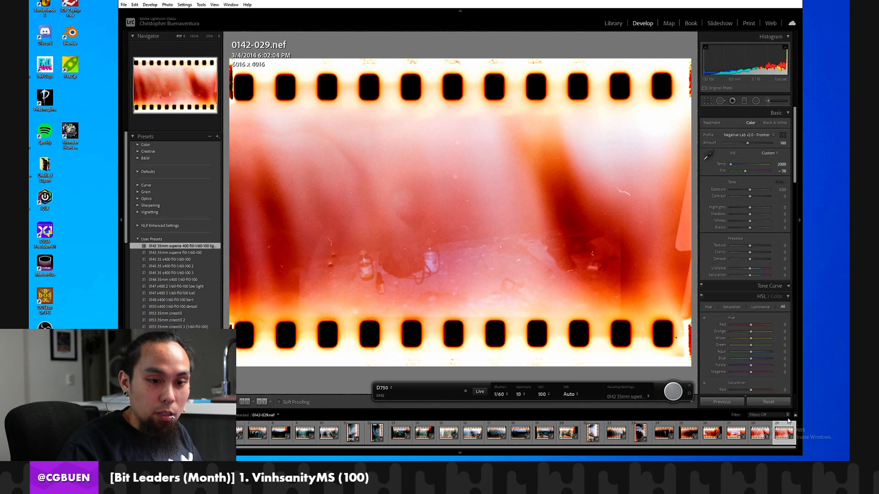
pyautogui.click(399, 239)
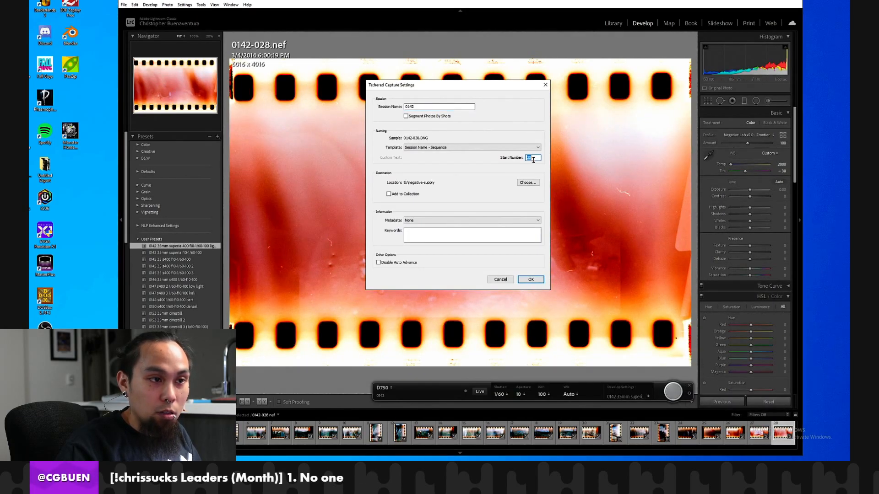
pyautogui.press('BackSpace')
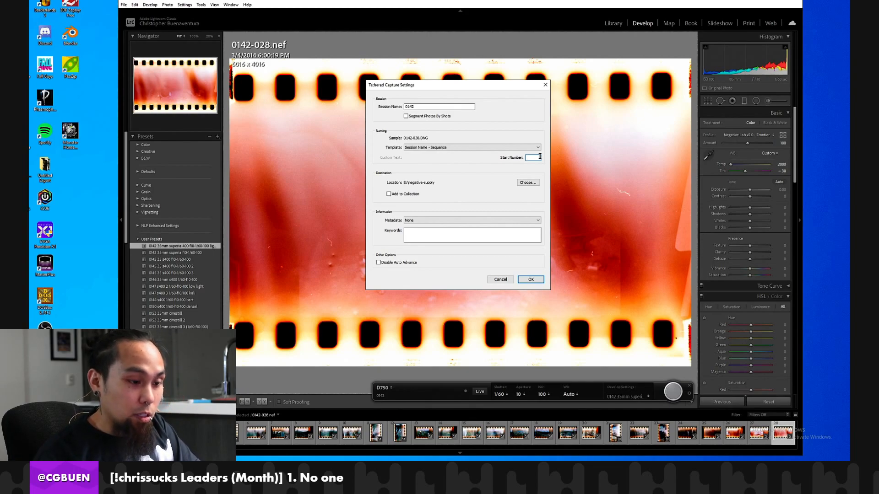
pyautogui.click(530, 279)
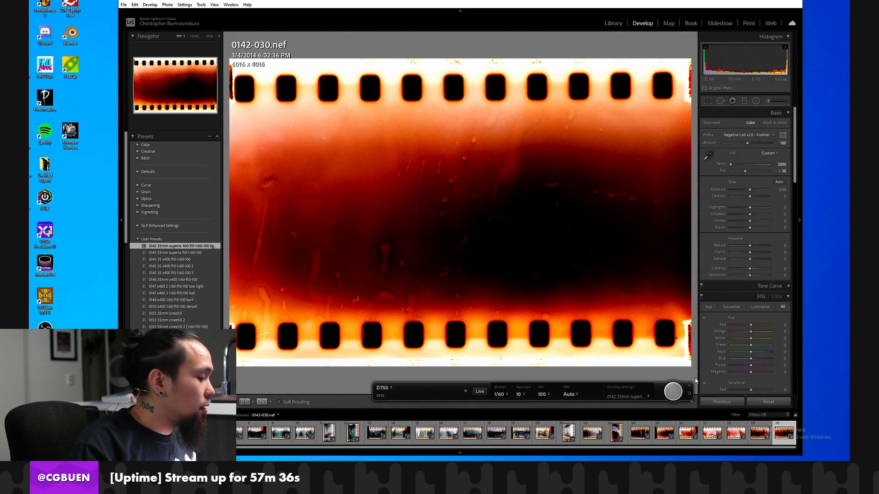
# Capture the light-leaked frames 0142-031 through 0142-038, up to the end of the film strip.
pyautogui.click(673, 395)
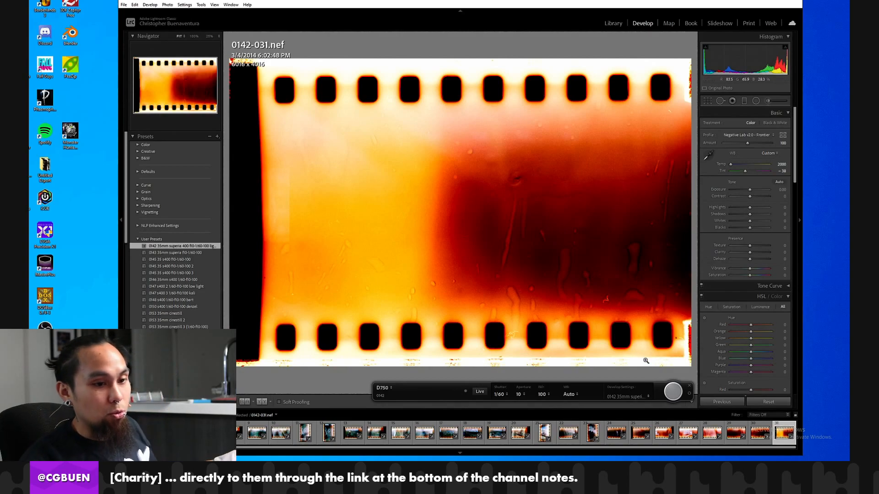
pyautogui.click(672, 391)
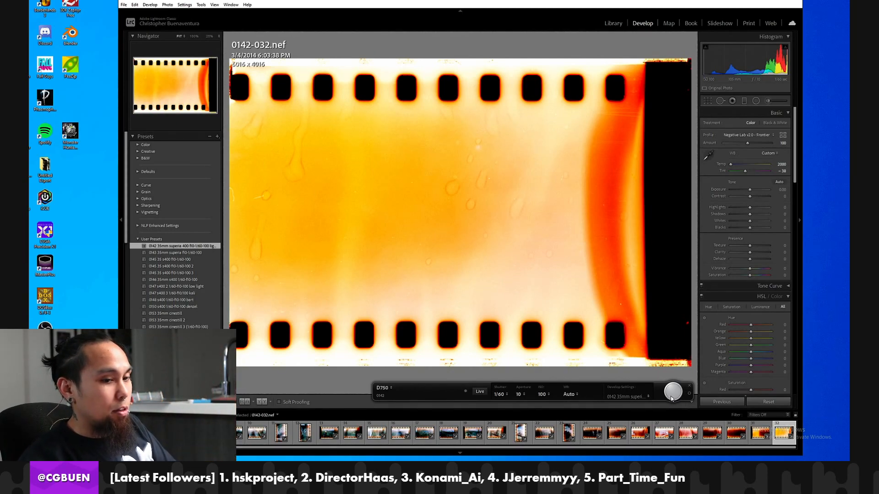
pyautogui.click(671, 399)
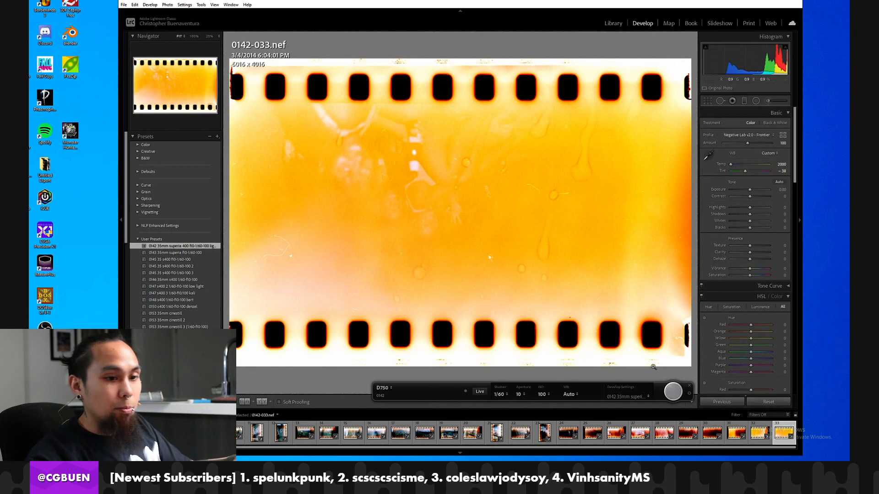
pyautogui.click(671, 395)
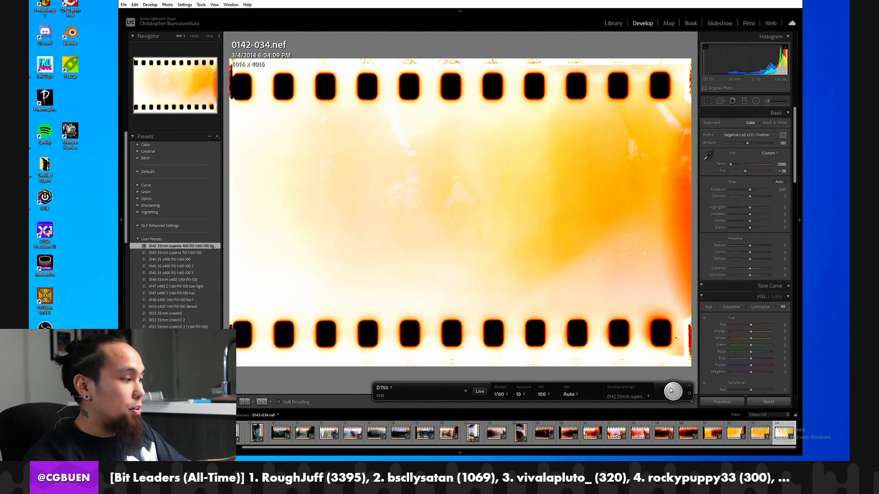
pyautogui.click(671, 392)
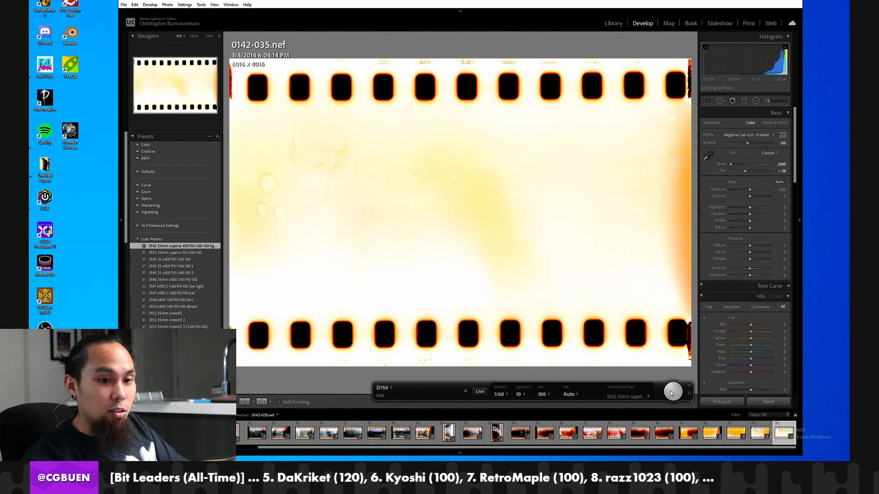
pyautogui.click(671, 394)
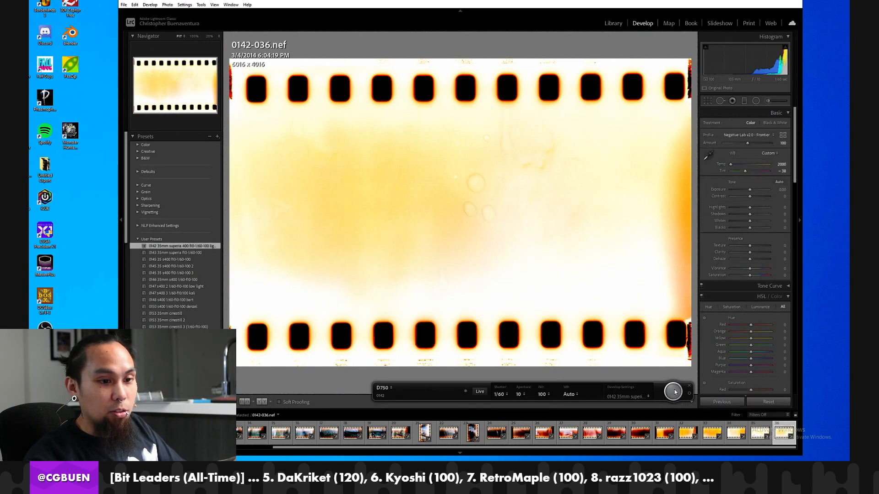
pyautogui.click(673, 395)
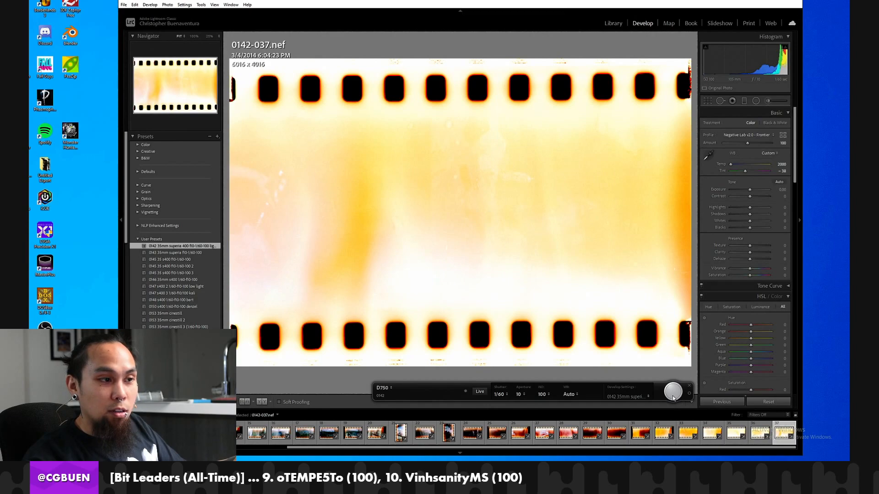
pyautogui.click(674, 392)
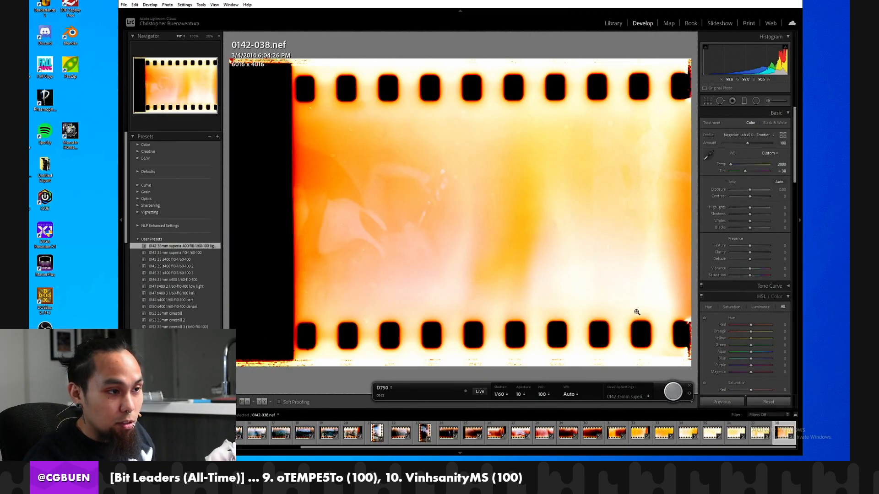
# Inspect frame 0142-038 up close, reset its develop settings, and sample its white balance from the film border between the lower sprocket holes.
pyautogui.click(394, 208)
pyautogui.click(416, 225)
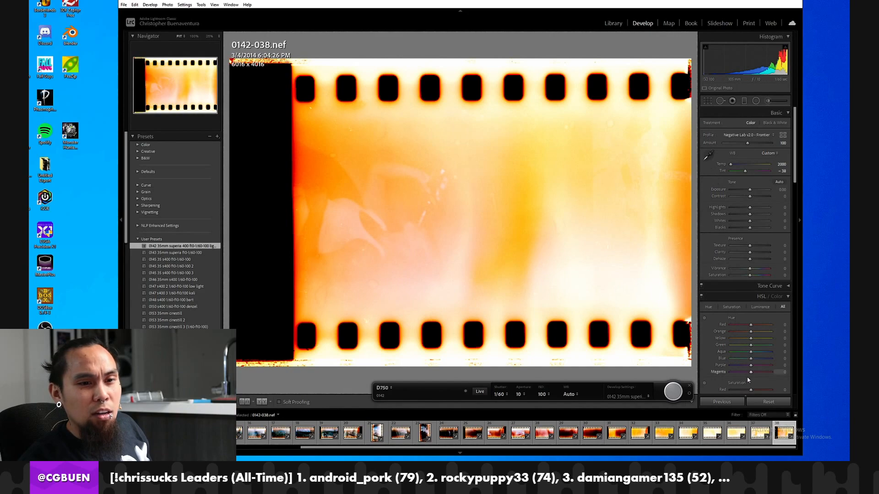
pyautogui.click(768, 401)
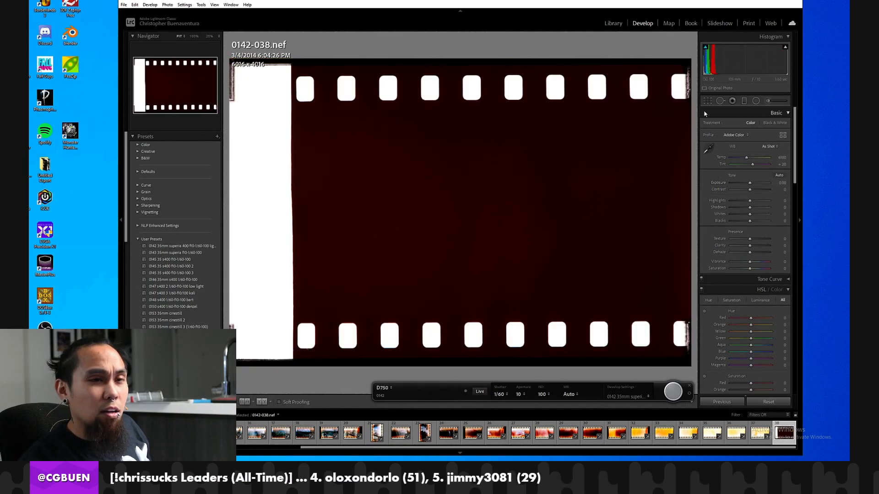
pyautogui.click(704, 150)
pyautogui.click(463, 355)
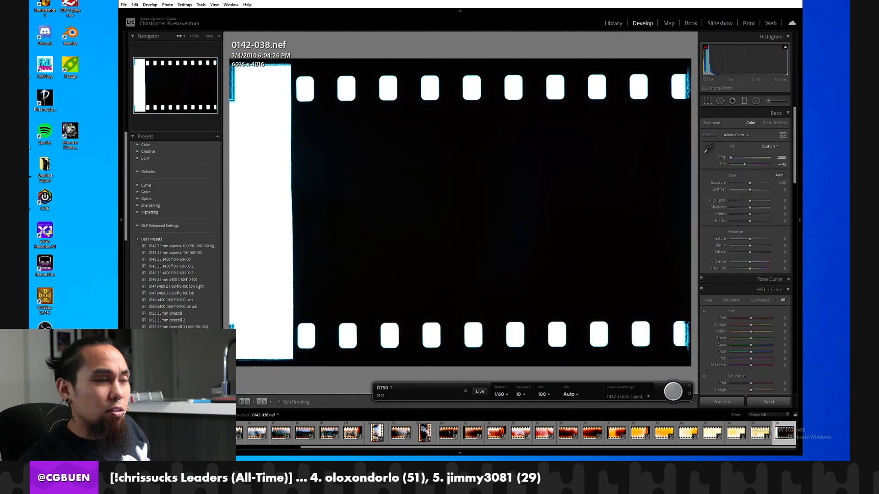
# Crop frame 0142-038 to the exposed film area, about 3649 x 2668 pixels, excluding the sprocket holes and the blank film end.
pyautogui.click(708, 101)
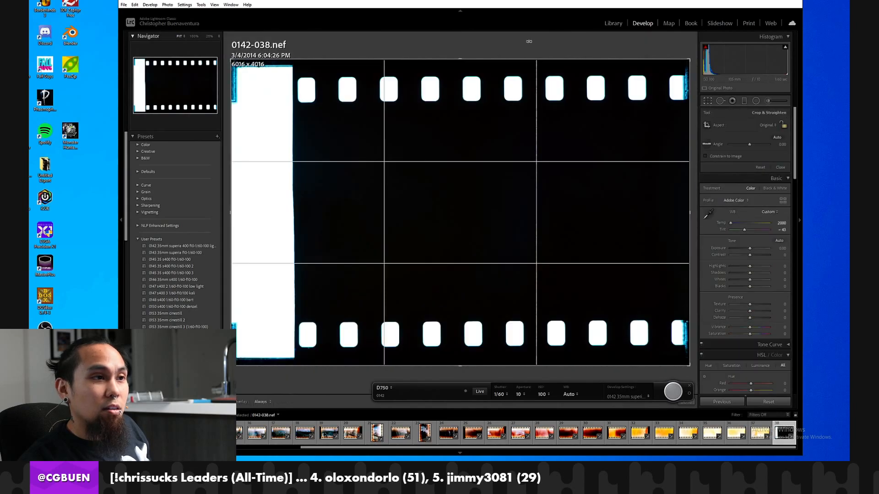
pyautogui.moveTo(525, 59); pyautogui.dragTo(526, 84)
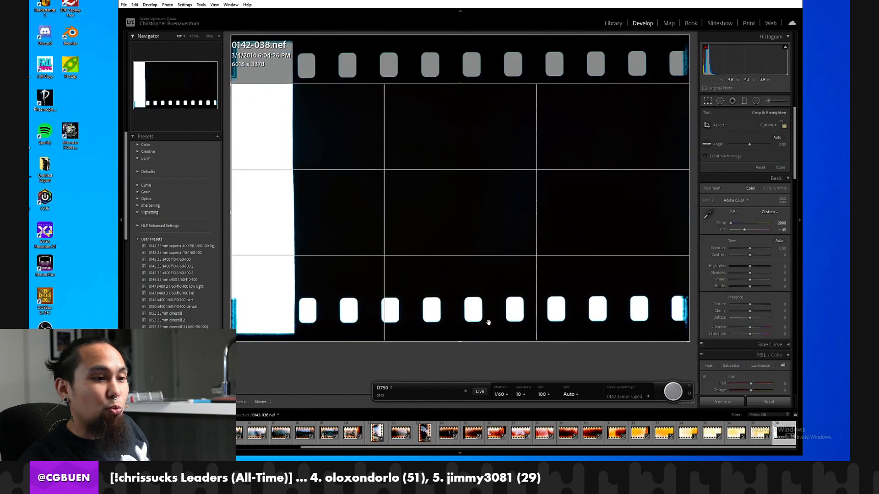
pyautogui.moveTo(490, 341); pyautogui.dragTo(497, 287)
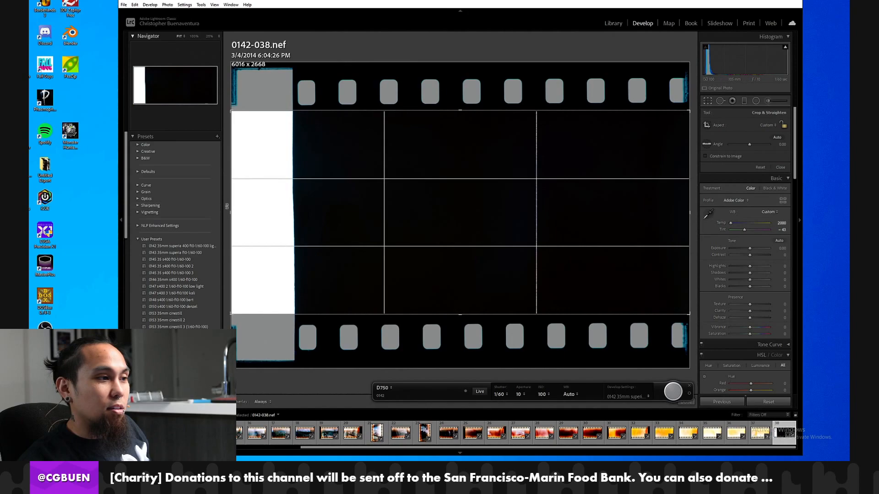
pyautogui.moveTo(230, 212); pyautogui.dragTo(269, 213)
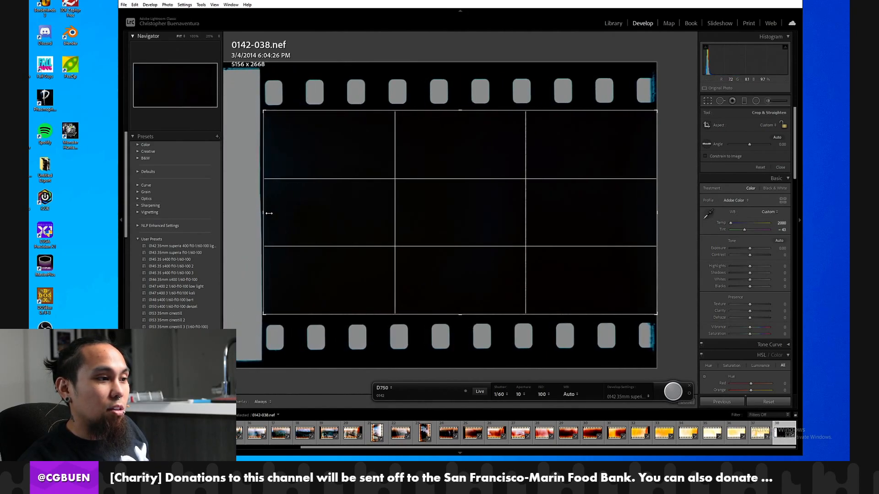
pyautogui.moveTo(658, 229); pyautogui.dragTo(599, 227)
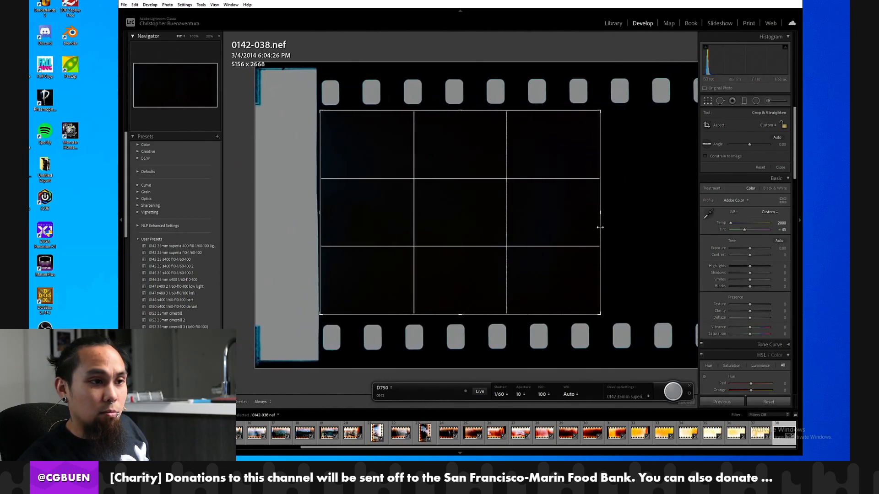
pyautogui.press('Return')
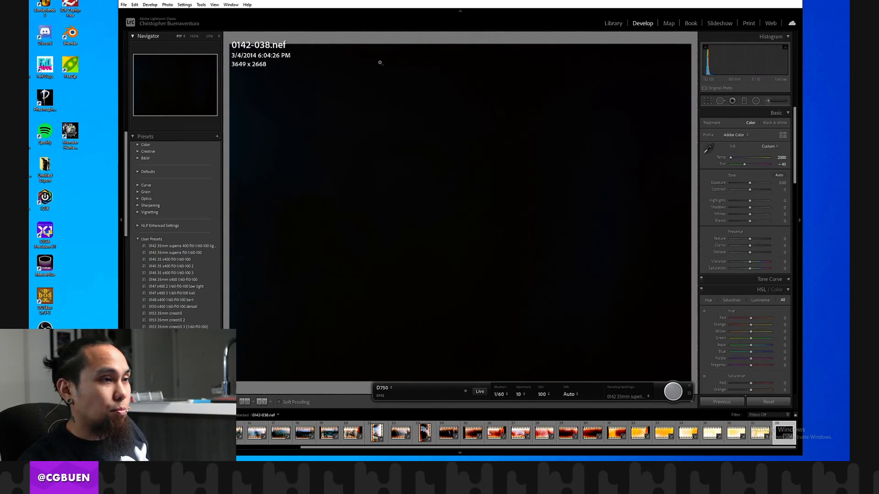
# Raise the exposure of 0142-038 to +2.02 and convert the negative with Negative Lab Pro, keeping its current conversion settings.
pyautogui.moveTo(750, 183); pyautogui.dragTo(756, 184)
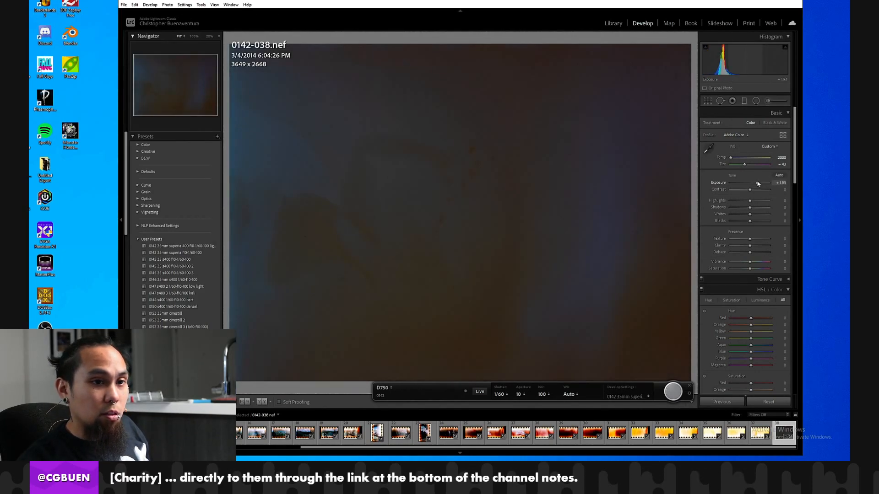
pyautogui.click(128, 5)
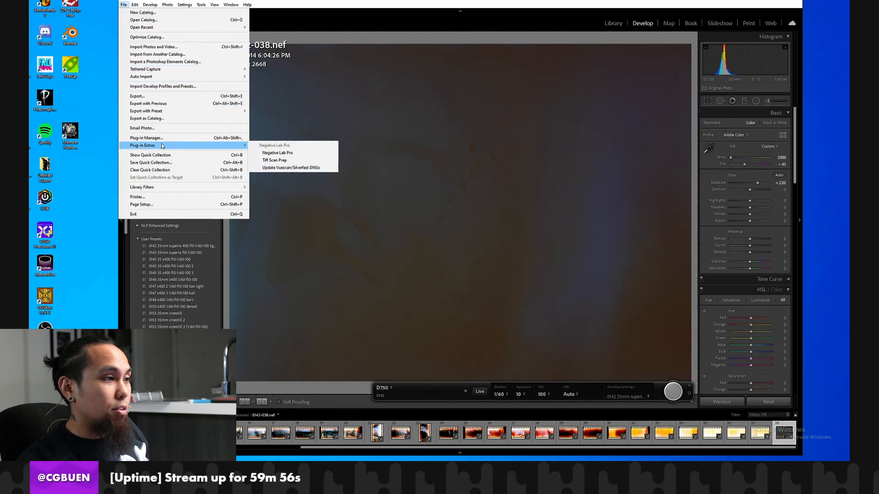
pyautogui.moveTo(183, 145)
pyautogui.click(267, 154)
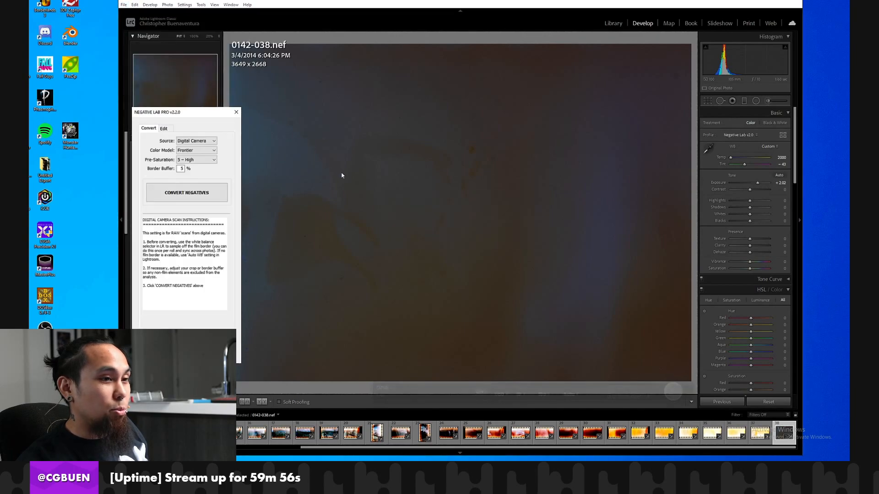
pyautogui.click(209, 200)
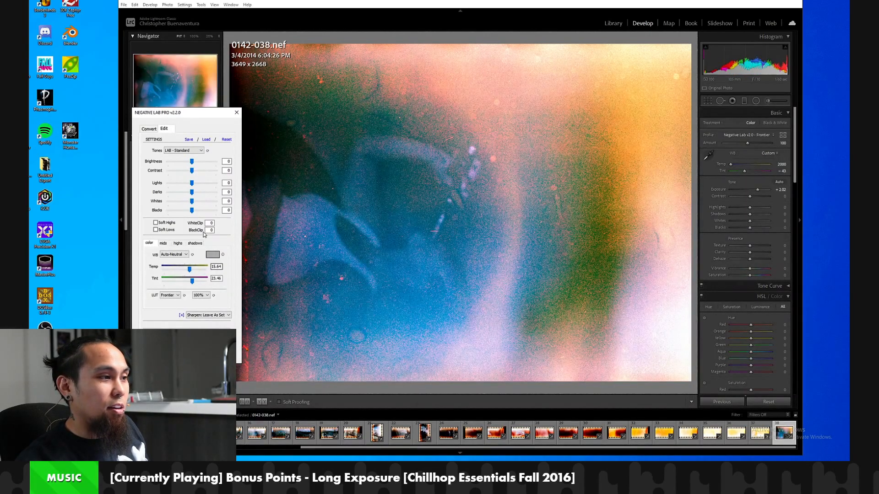
# Set the conversion's tones to LINEAR - Gamma, compare Auto-Neutral and Auto-Warm white balance, and apply Auto-Warm.
pyautogui.click(188, 154)
pyautogui.click(176, 239)
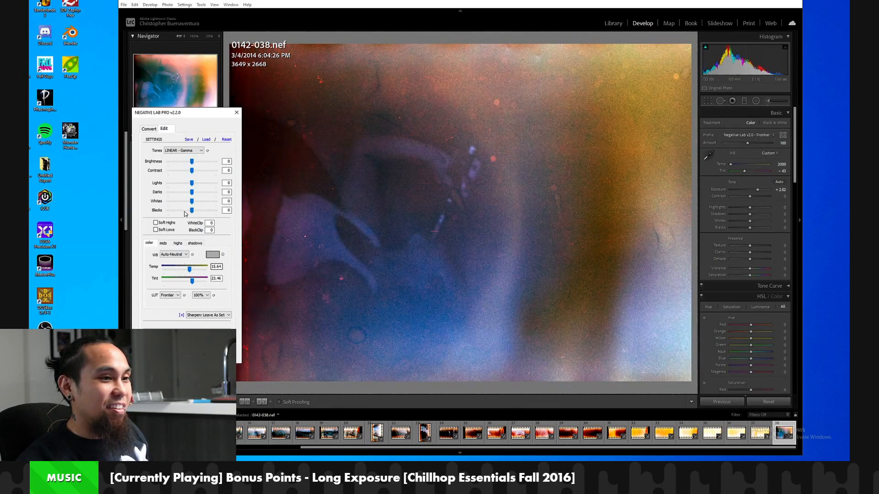
pyautogui.click(182, 255)
pyautogui.click(179, 266)
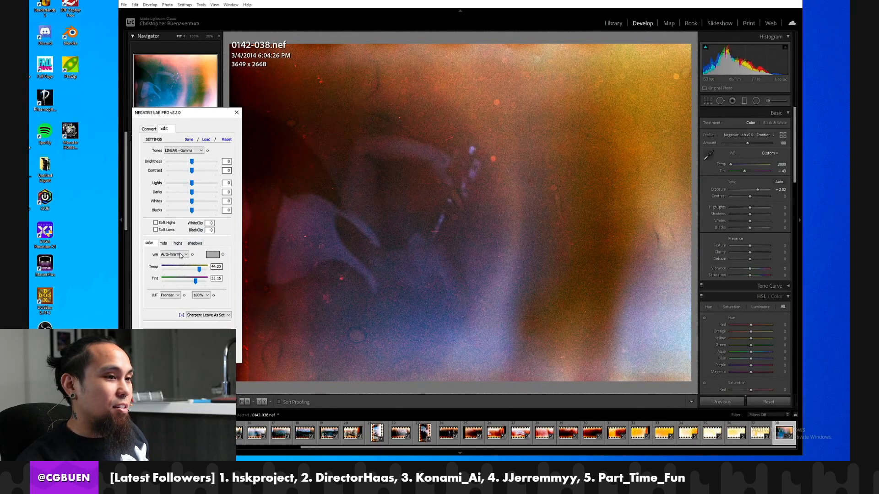
pyautogui.click(182, 256)
pyautogui.click(175, 270)
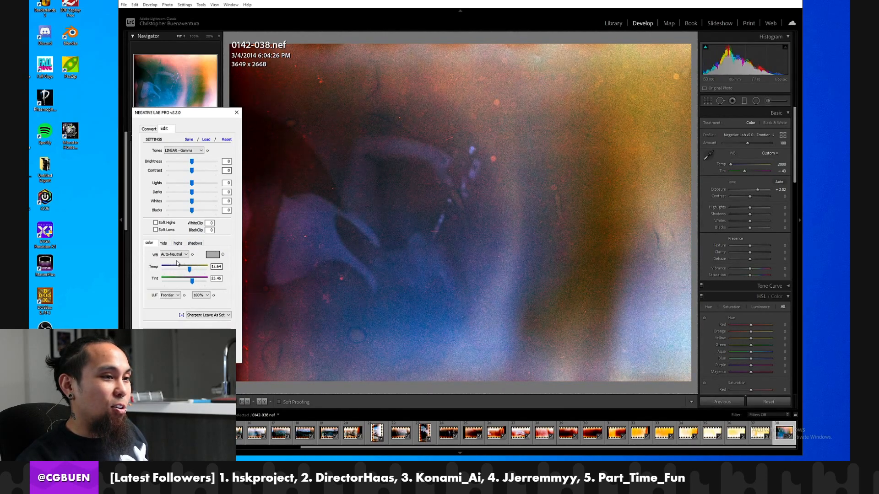
pyautogui.click(181, 257)
pyautogui.click(174, 277)
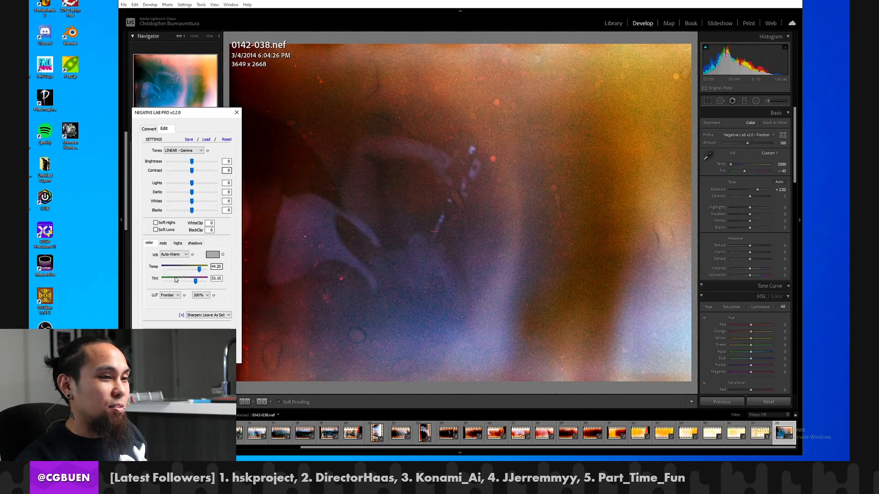
pyautogui.click(199, 355)
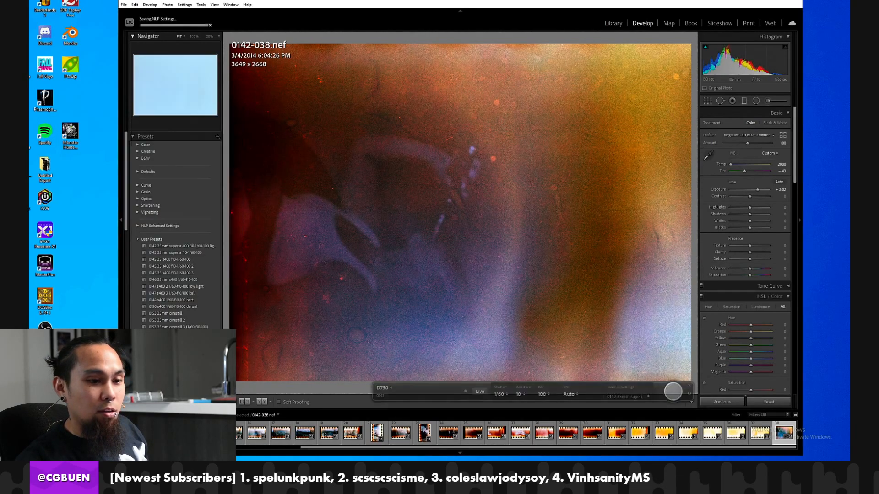
# Synchronize the develop settings of 0142-038, without the crop, to frames 0142-026 through 0142-037.
pyautogui.keyDown('shift'); pyautogui.click(498, 432); pyautogui.keyUp('shift')
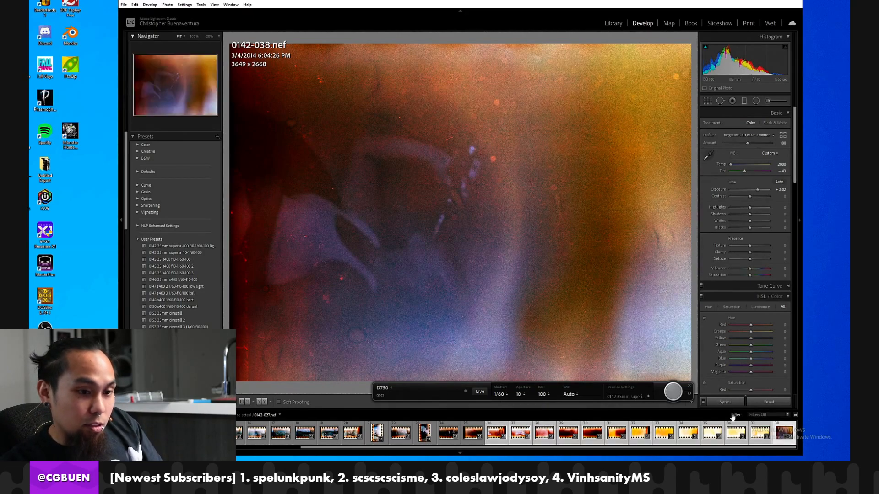
pyautogui.click(726, 405)
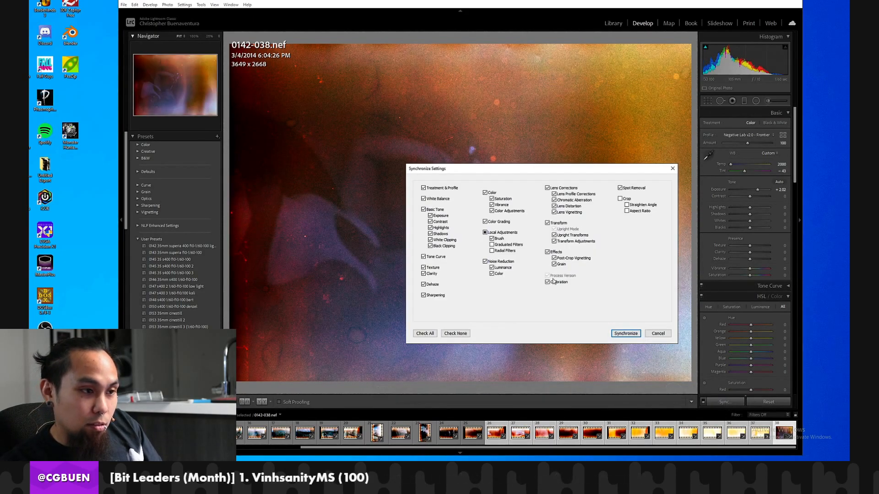
pyautogui.click(620, 332)
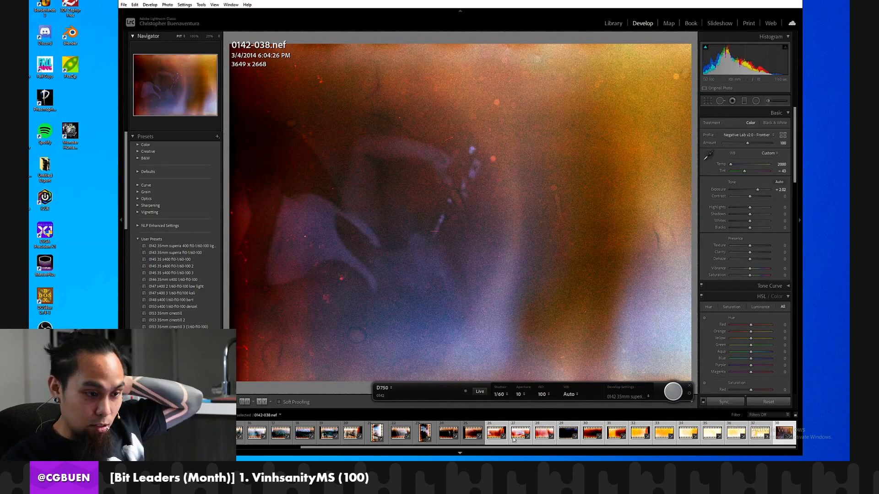
# Examine how the synchronized conversion looks on frames 0142-026 through 0142-034, ending on 0142-033.
pyautogui.click(498, 433)
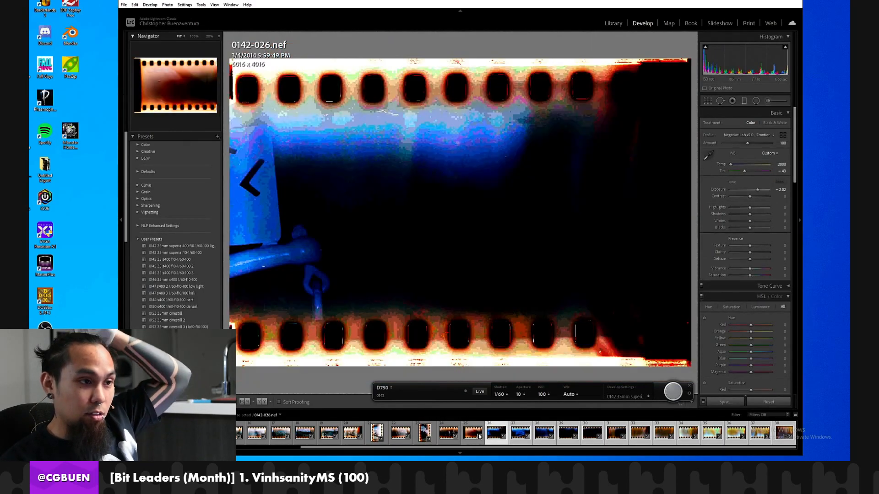
pyautogui.press('Right')
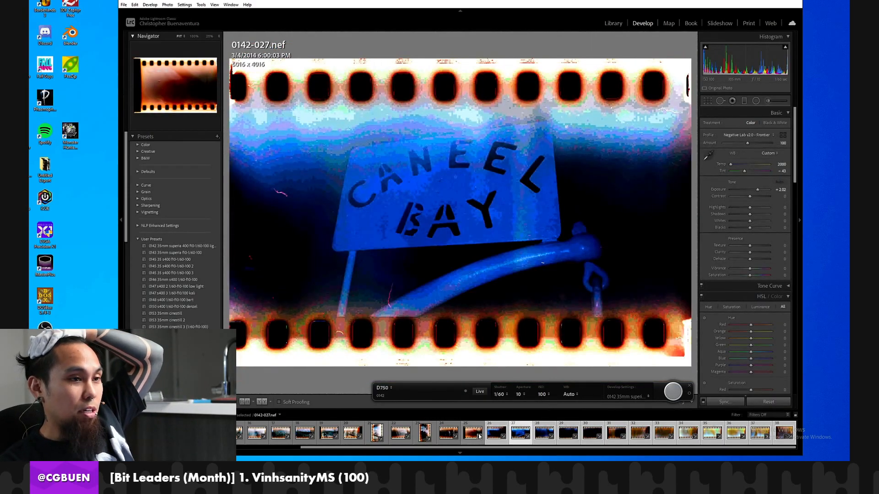
pyautogui.press('Left')
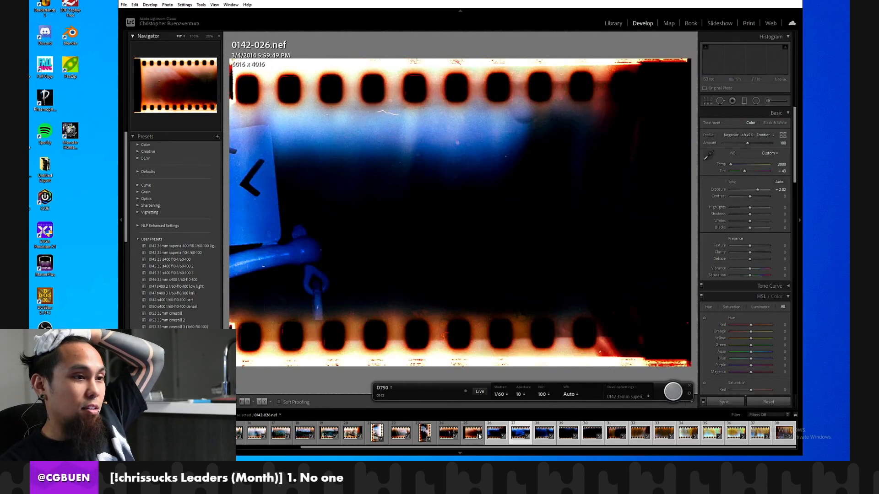
pyautogui.press('Right')
pyautogui.press('Right')
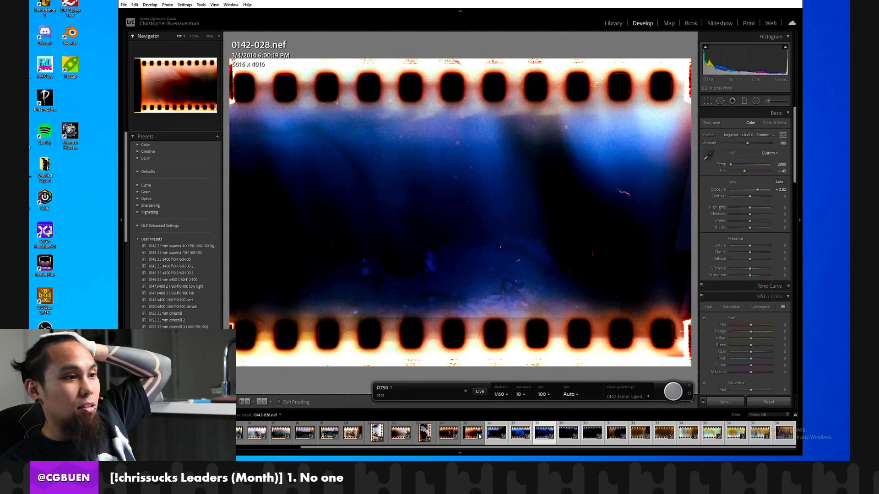
pyautogui.press('Right')
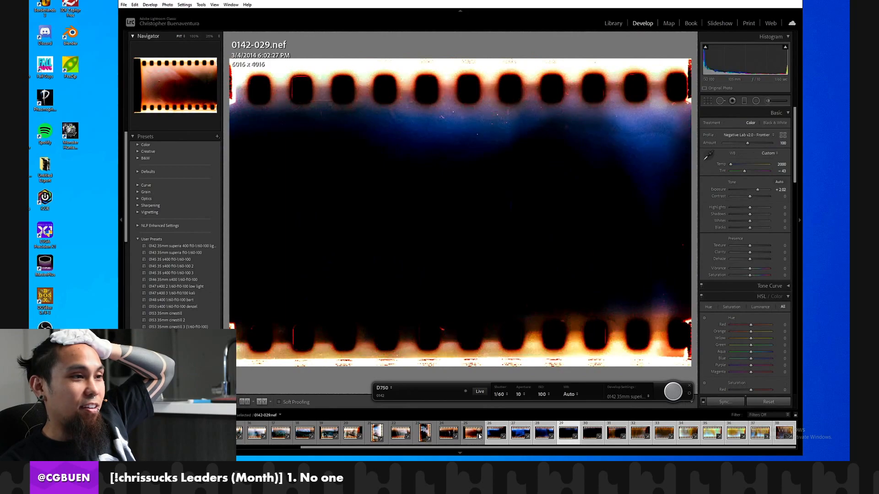
pyautogui.press('Right')
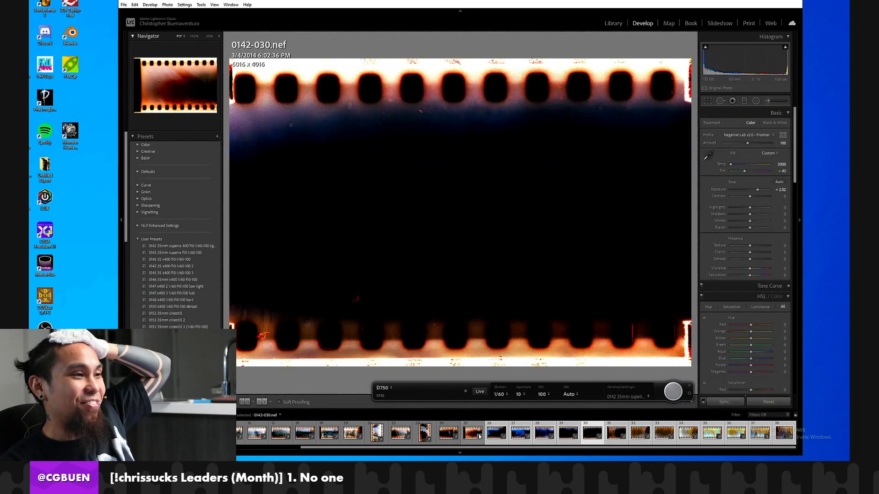
pyautogui.press('Right')
pyautogui.press('Right')
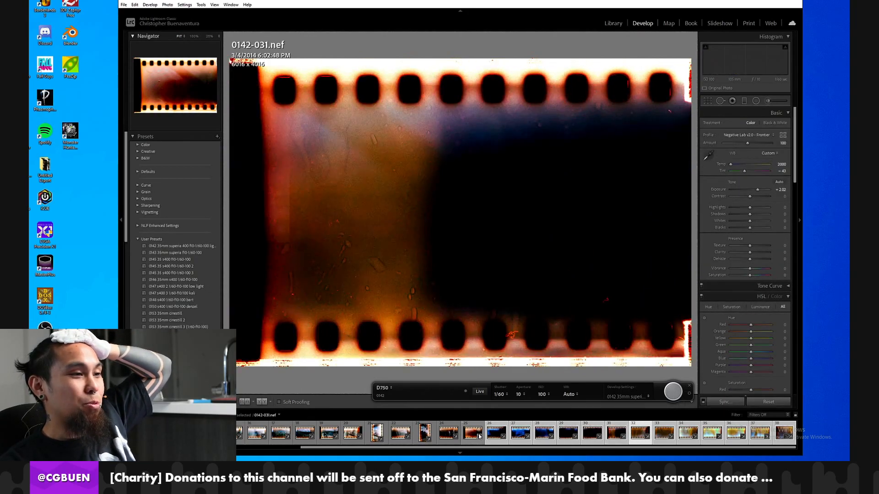
pyautogui.press('Right')
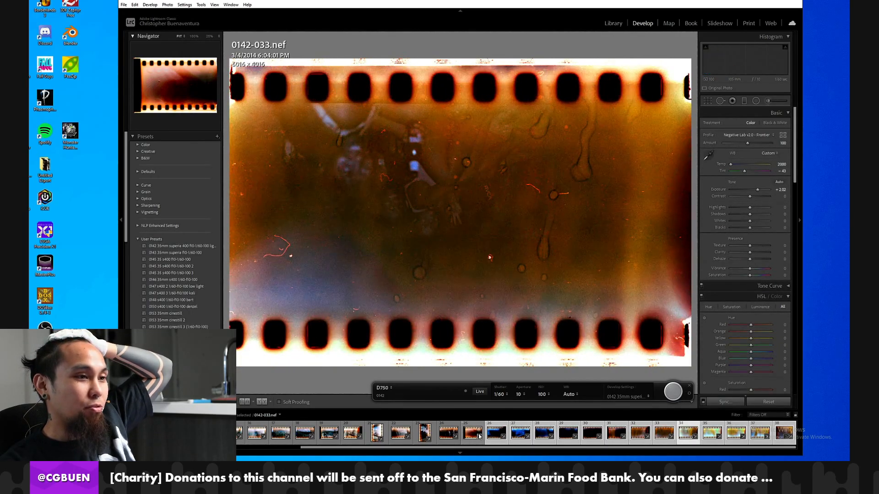
pyautogui.press('Right')
pyautogui.press('Left')
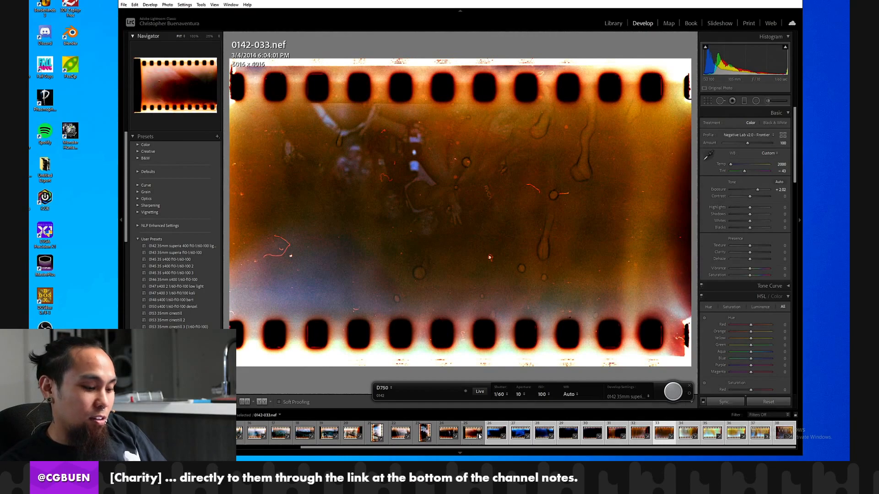
# Rotate frame 0142-033 by 180 degrees and compare it with the following frame.
pyautogui.hotkey('ctrl', ']')
pyautogui.hotkey('ctrl', ']')
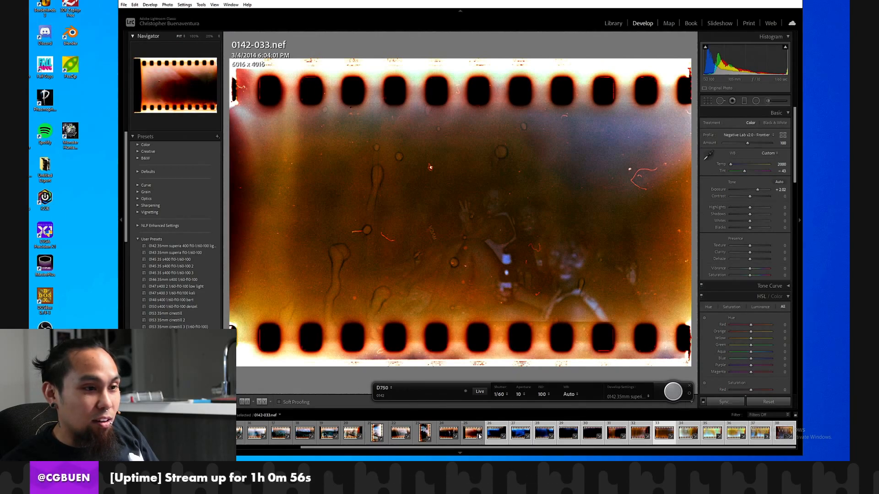
pyautogui.press('Right')
pyautogui.press('Left')
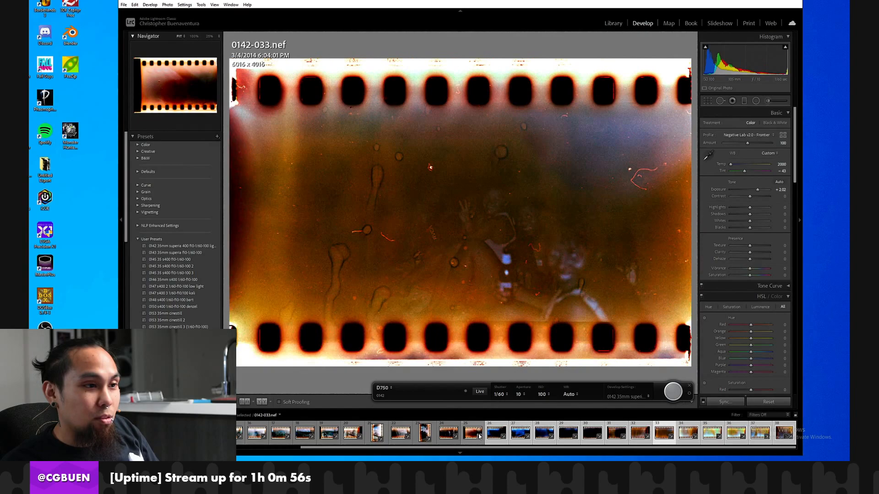
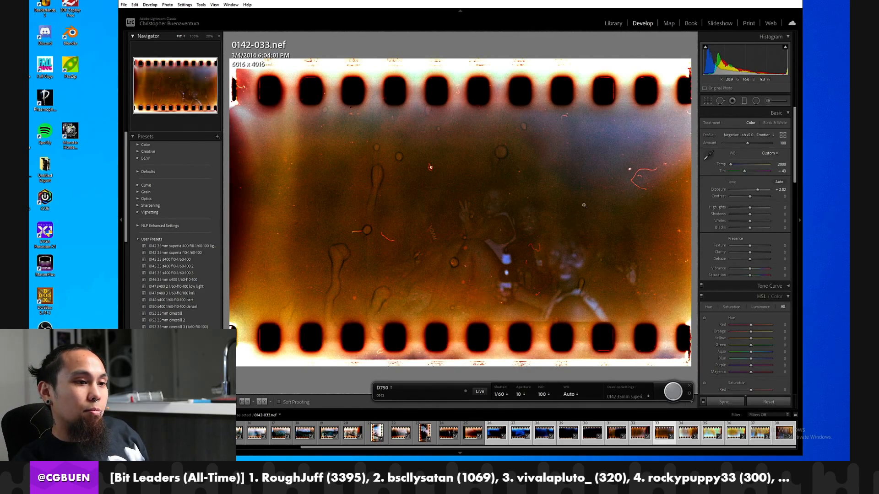
# Compare frames 0142-034 and 0142-035, and rotate frame 0142-034 by 180 degrees.
pyautogui.press('Right')
pyautogui.press('Right')
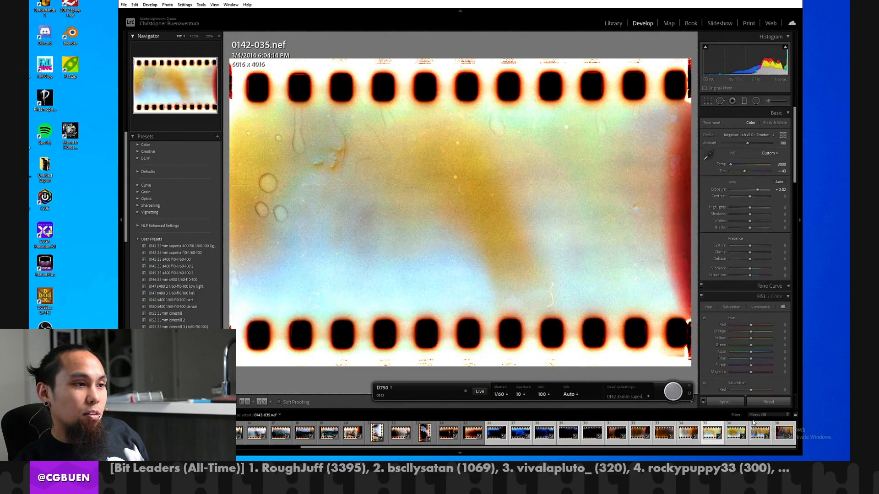
pyautogui.press('Left')
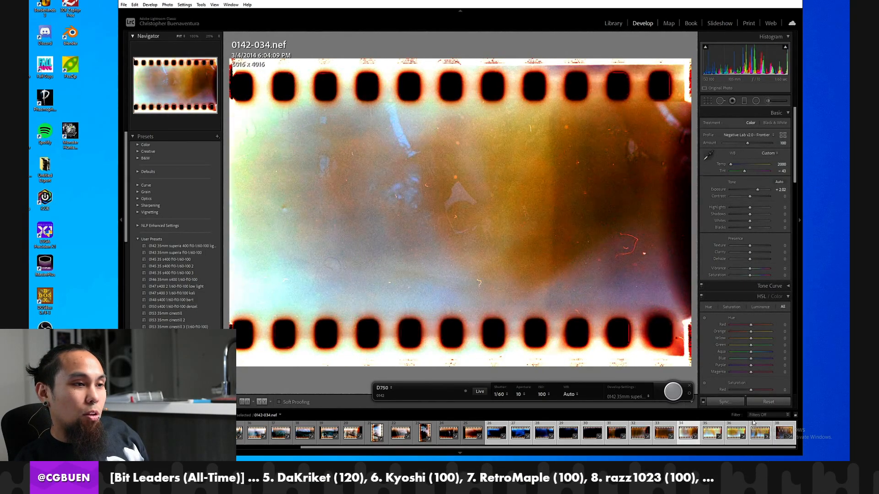
pyautogui.hotkey('ctrl', ']')
pyautogui.hotkey('ctrl', ']')
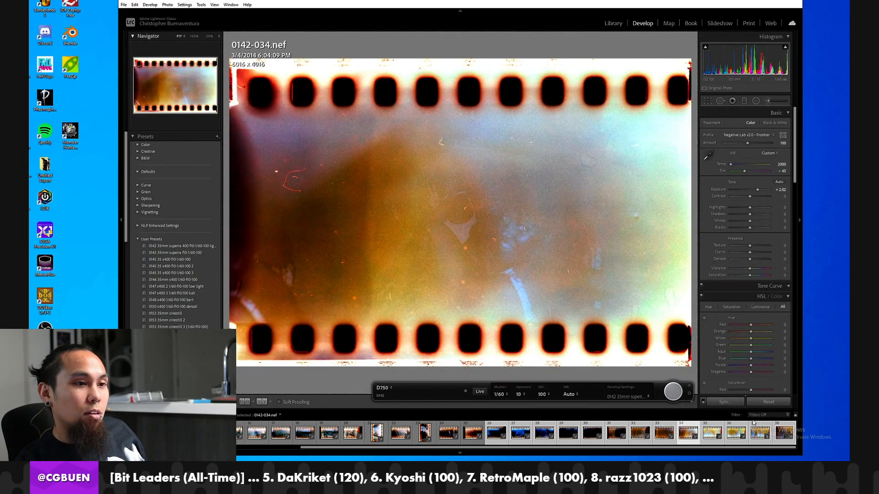
# Check frames 0142-035 and 0142-036, and rotate frames 0142-037 and 0142-038 by 90 degrees counterclockwise.
pyautogui.press('Right')
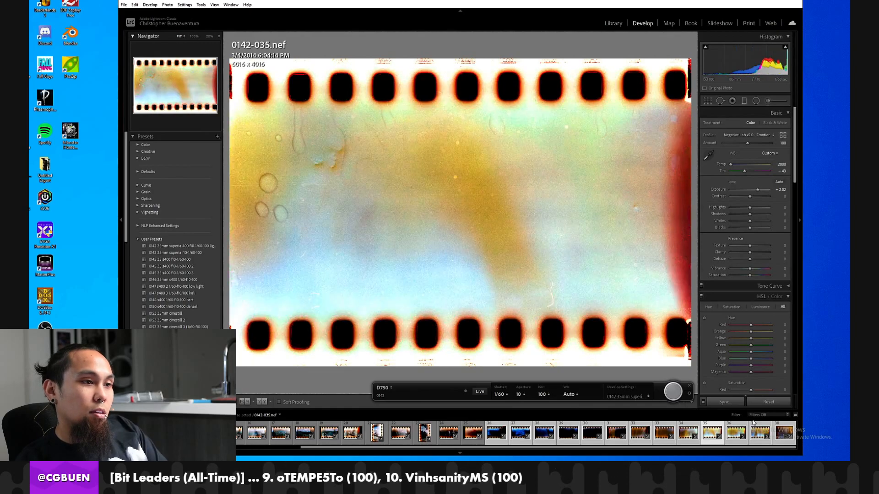
pyautogui.press('Right')
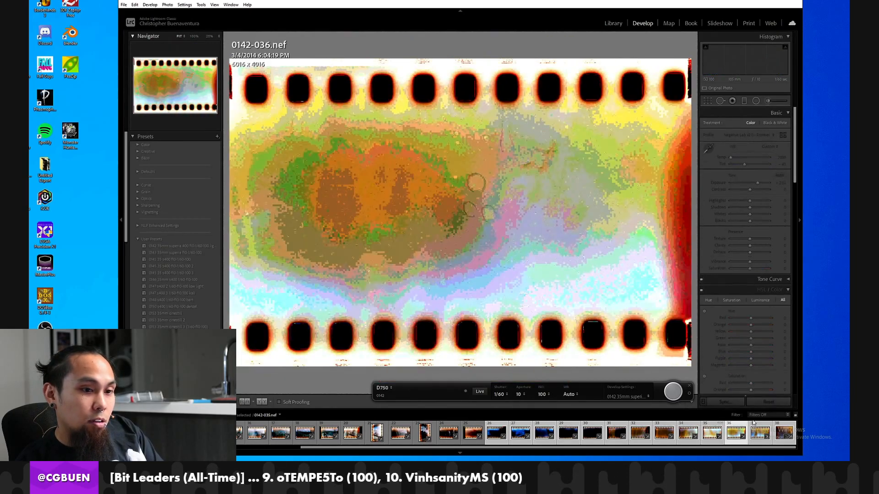
pyautogui.press('Right')
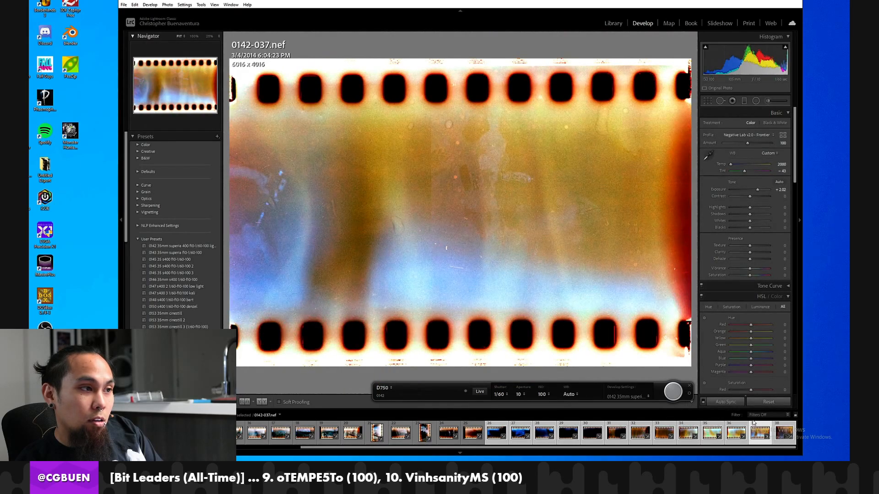
pyautogui.hotkey('ctrl', ']')
pyautogui.hotkey('ctrl', '[')
pyautogui.hotkey('ctrl', '[')
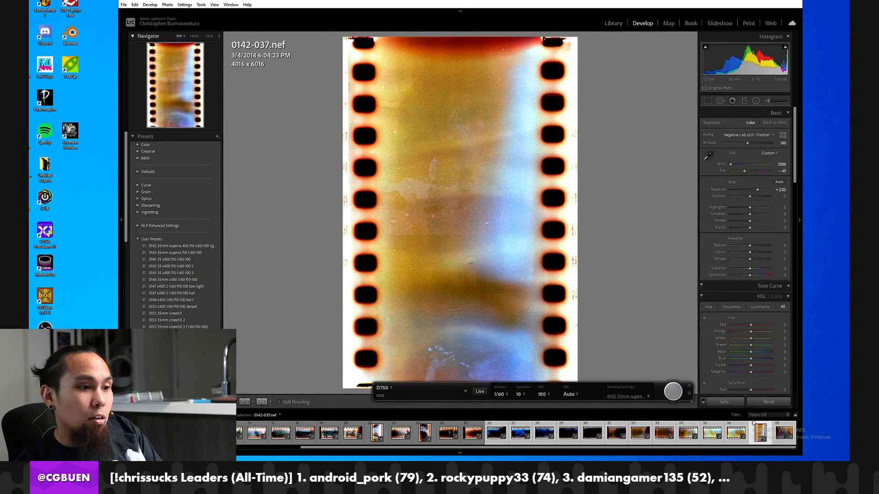
pyautogui.press('Right')
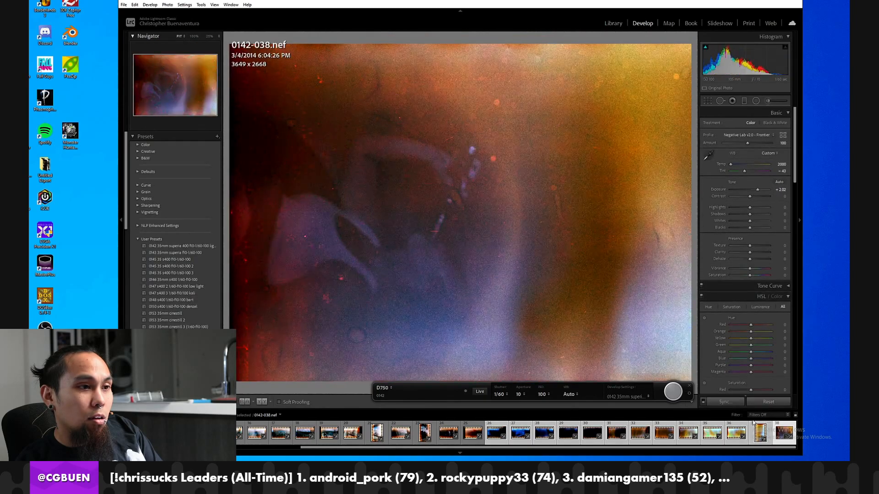
pyautogui.hotkey('ctrl', '[')
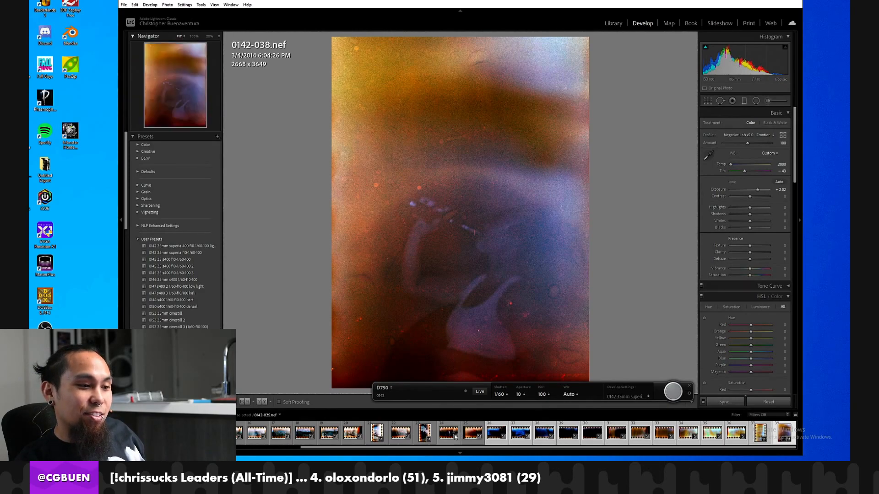
# Go back through the roll to view frames 0142-022 and 0142-009.
pyautogui.click(390, 437)
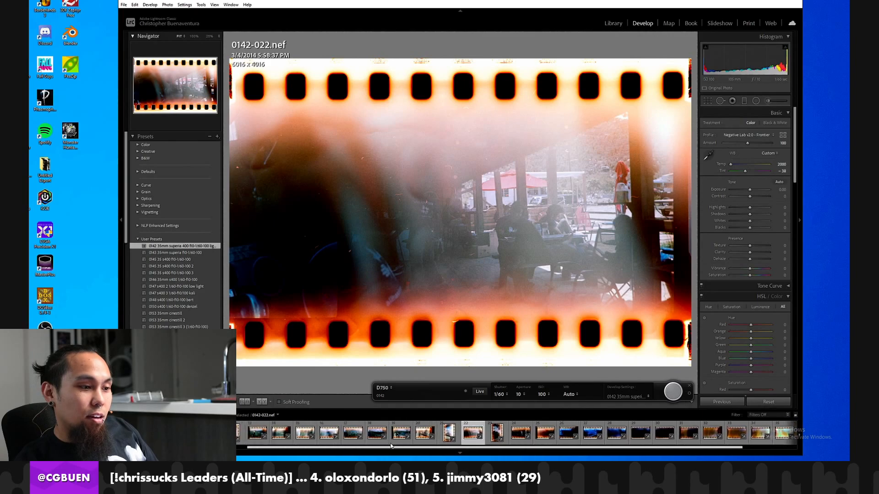
pyautogui.scroll(5, 366, 435)
pyautogui.click(328, 432)
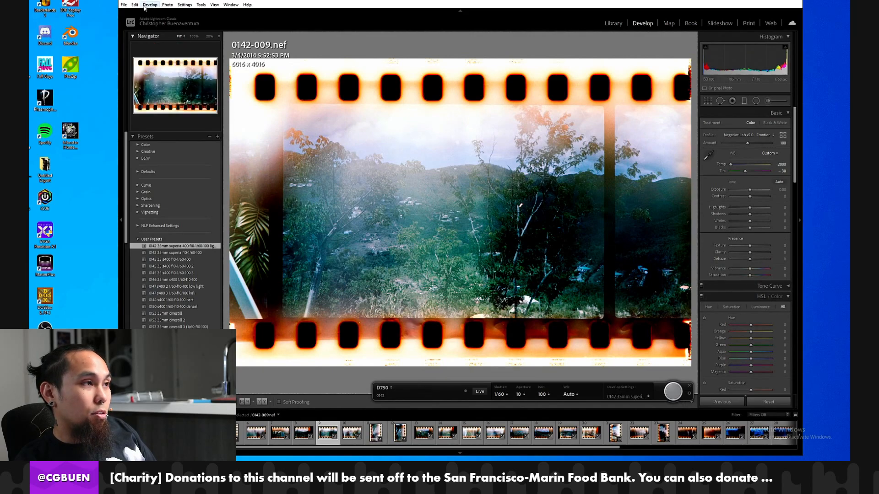
# Set Use Graphics Processor to Off in the performance preferences.
pyautogui.click(123, 4)
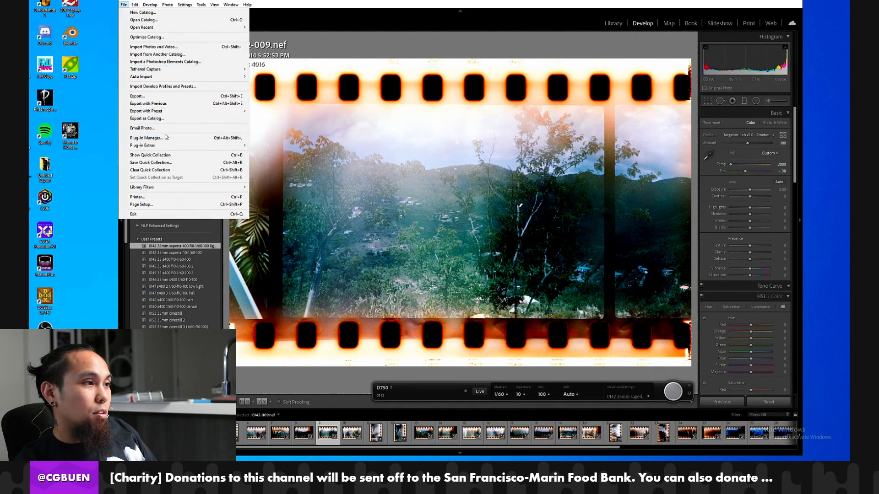
pyautogui.moveTo(205, 146)
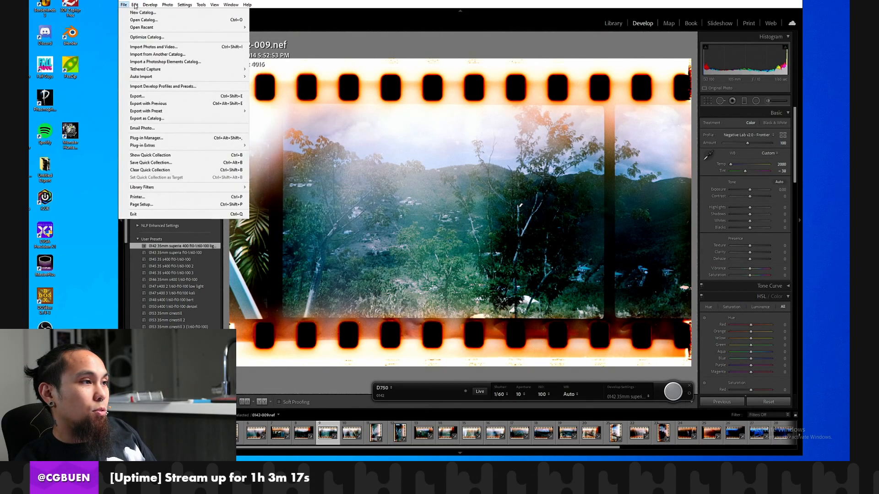
pyautogui.moveTo(135, 4)
pyautogui.click(168, 88)
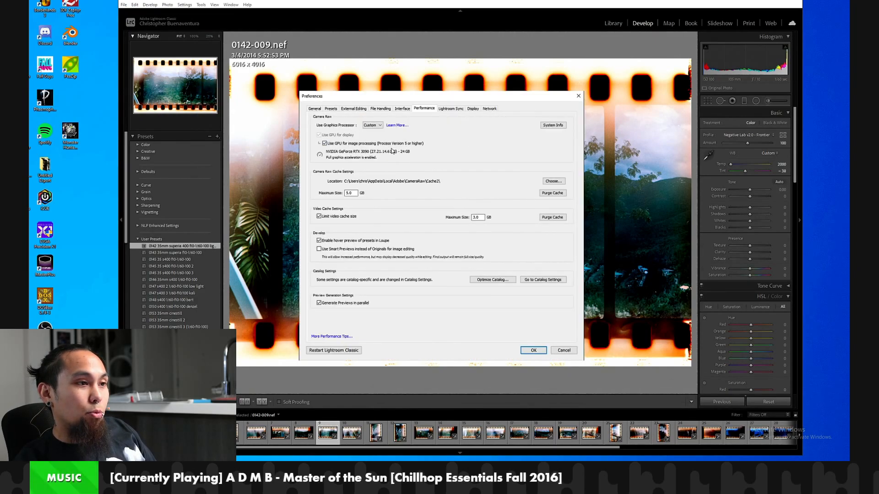
pyautogui.click(370, 126)
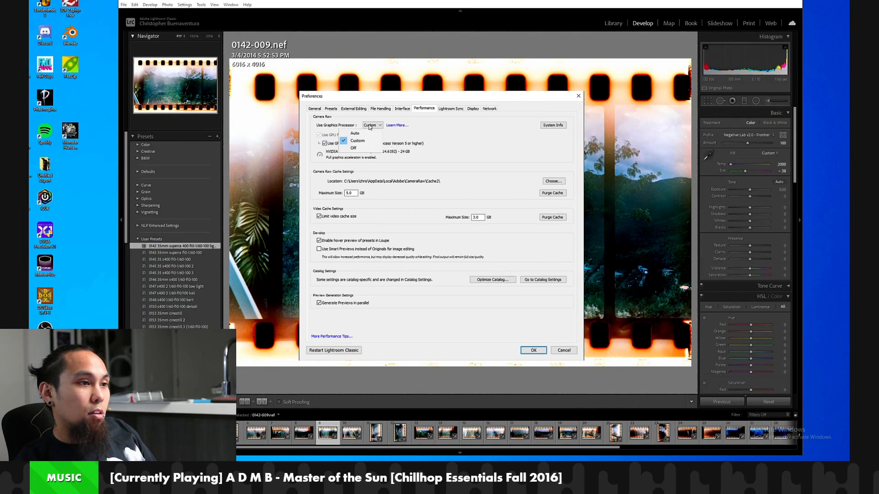
pyautogui.click(351, 124)
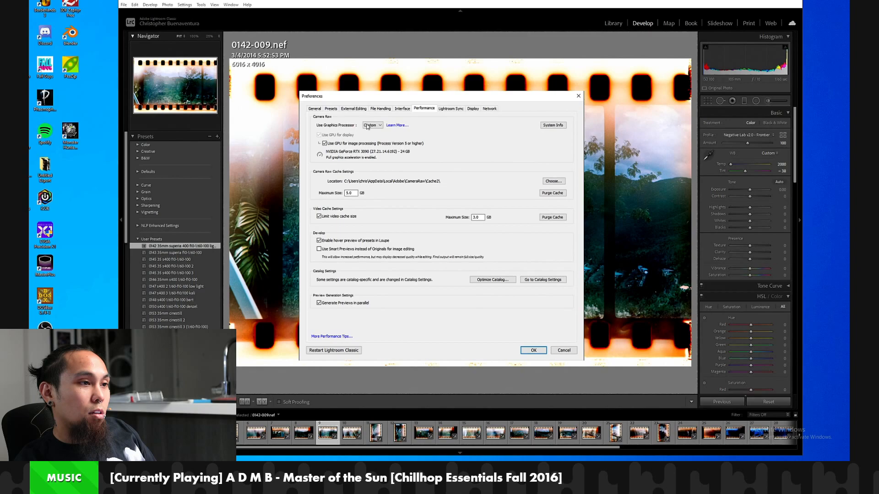
pyautogui.click(366, 127)
pyautogui.click(369, 149)
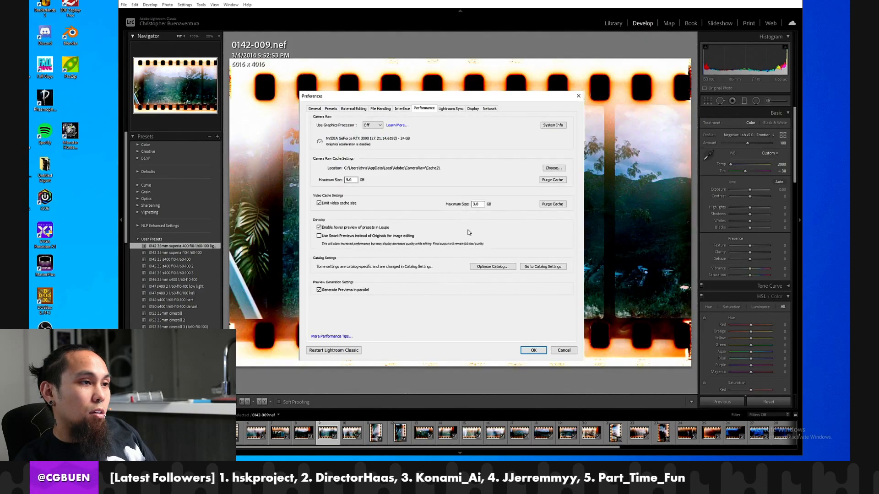
pyautogui.click(531, 350)
# Compare how frames 0142-009 through 0142-011 render with graphics acceleration off, ending on 0142-009.
pyautogui.press('Right')
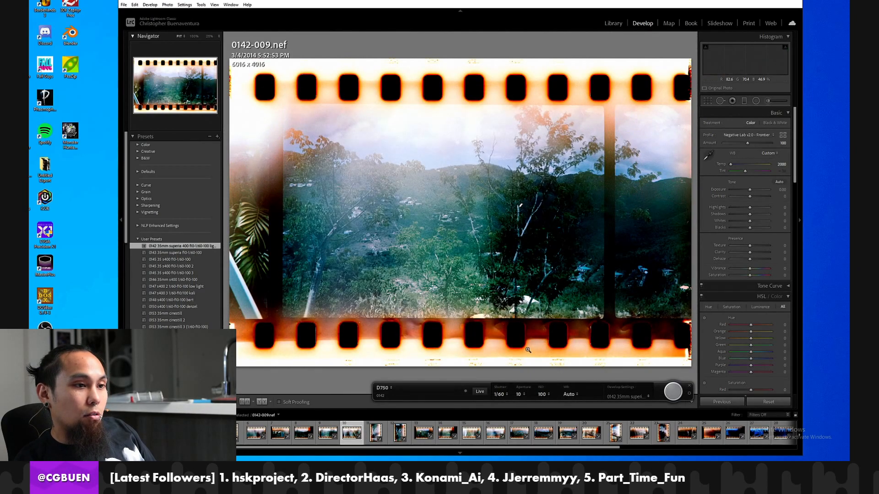
pyautogui.press('Right')
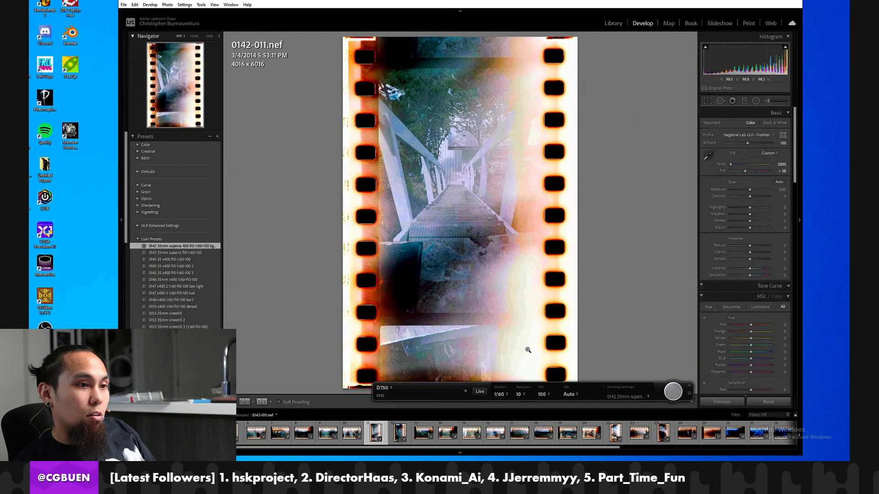
pyautogui.press('Left')
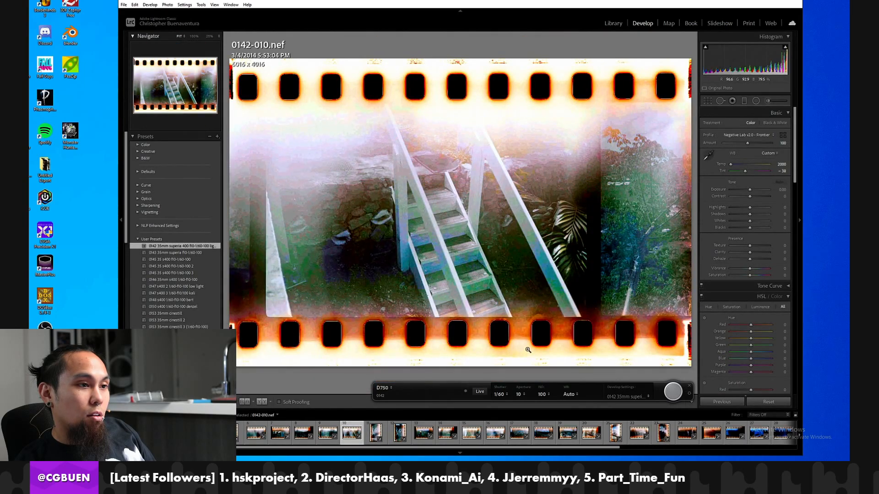
pyautogui.press('Left')
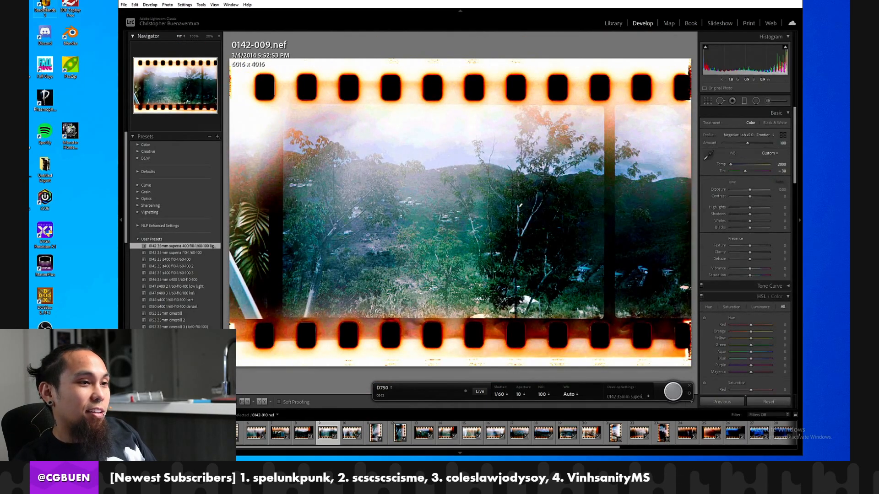
# Set Use Graphics Processor to Custom in the performance preferences.
pyautogui.click(135, 4)
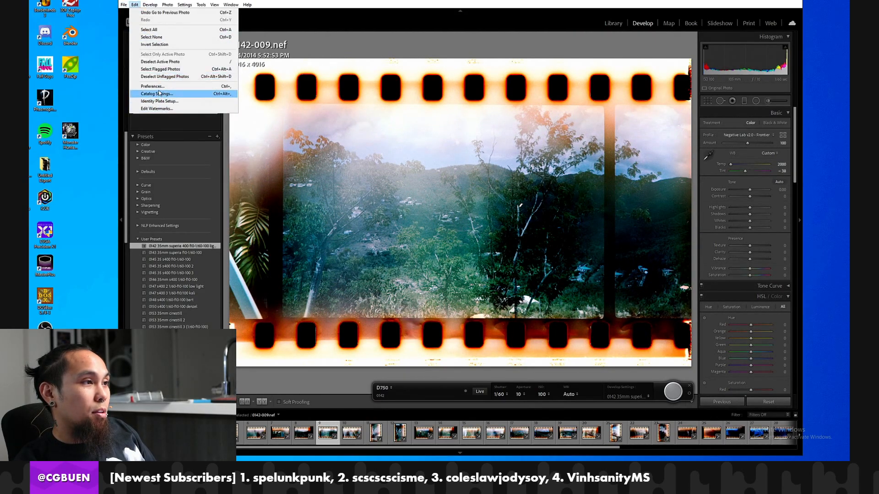
pyautogui.click(160, 91)
pyautogui.click(372, 125)
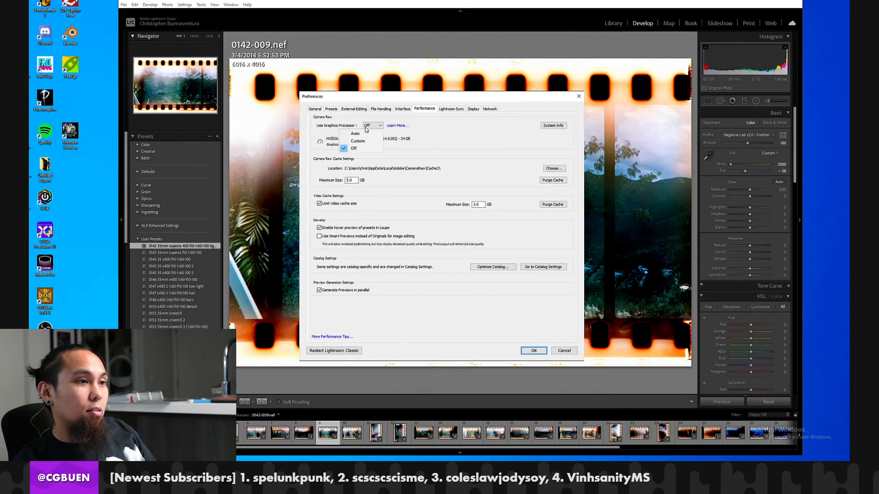
pyautogui.click(364, 140)
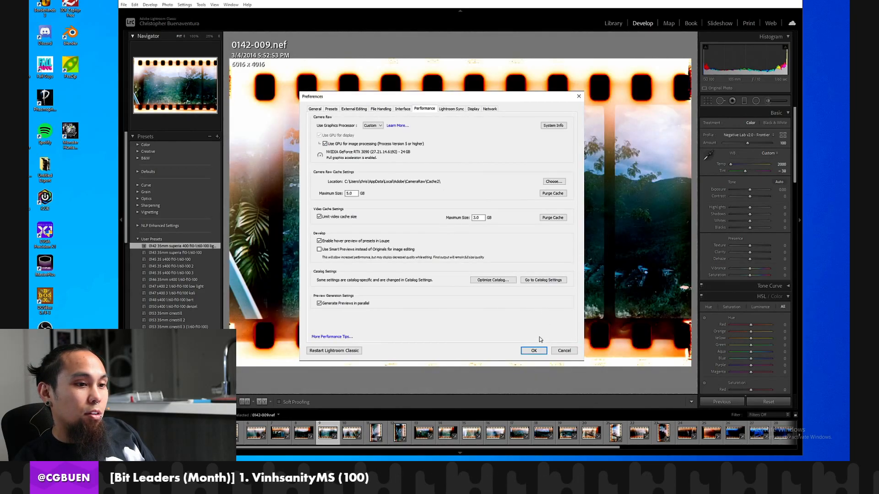
pyautogui.click(533, 351)
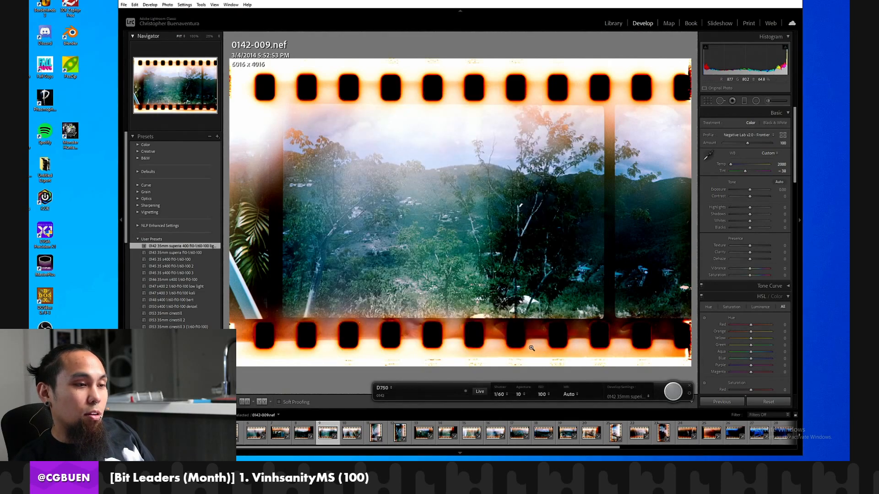
# Review how frames 0142-010, 0142-009, 0142-008, 0142-007, 0142-005 and 0142-017 render with graphics acceleration on.
pyautogui.press('Right')
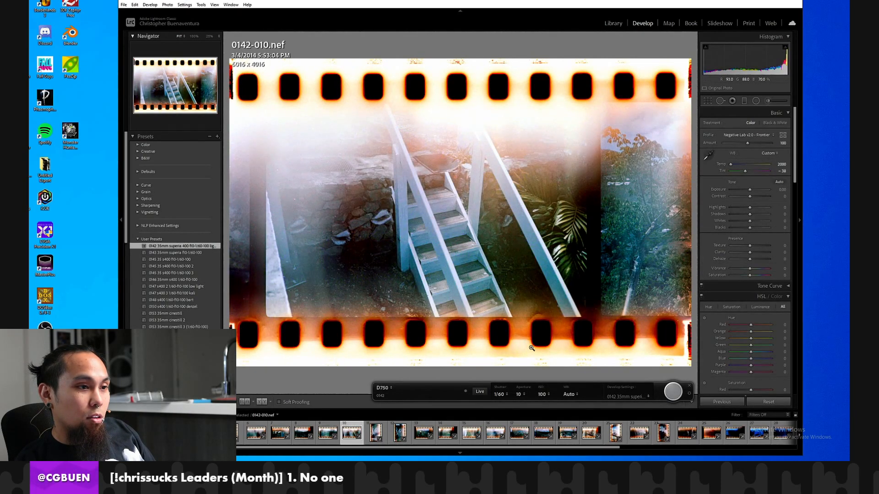
pyautogui.press('Left')
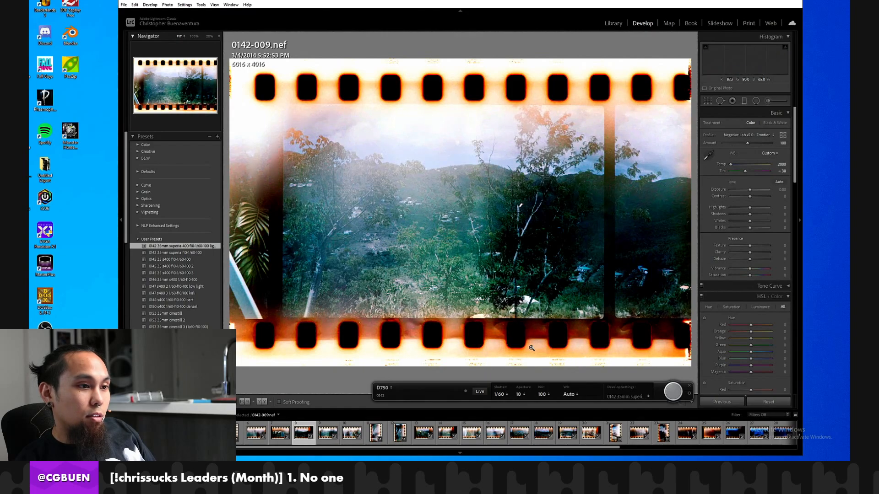
pyautogui.press('Left')
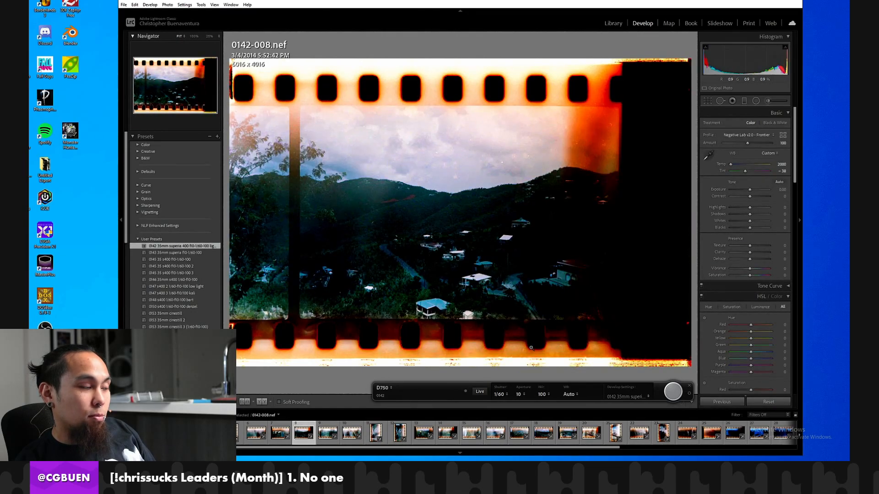
pyautogui.press('Left')
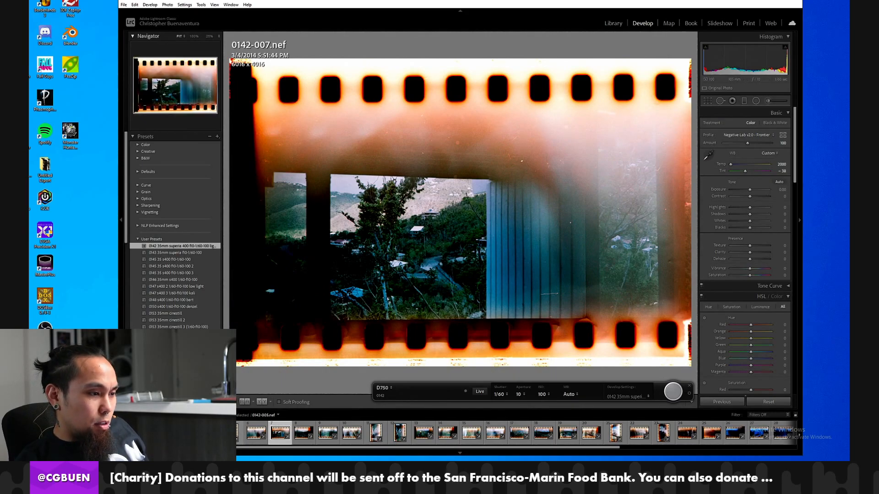
pyautogui.click(238, 432)
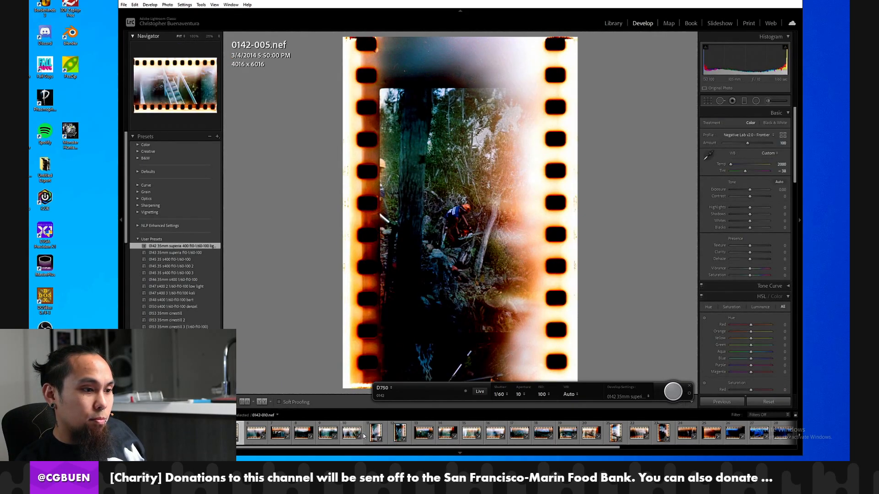
pyautogui.click(510, 434)
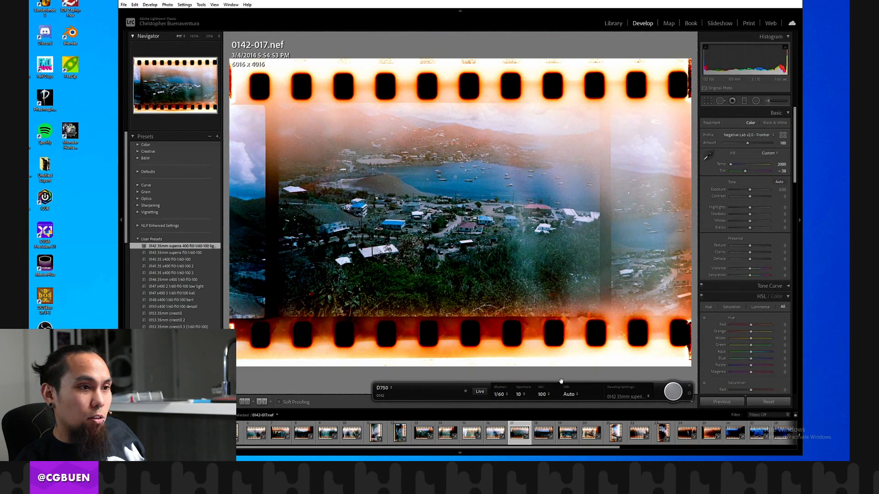
# Reset the develop settings of frame 0142-018 and sample a white balance from the unconverted negative.
pyautogui.click(538, 434)
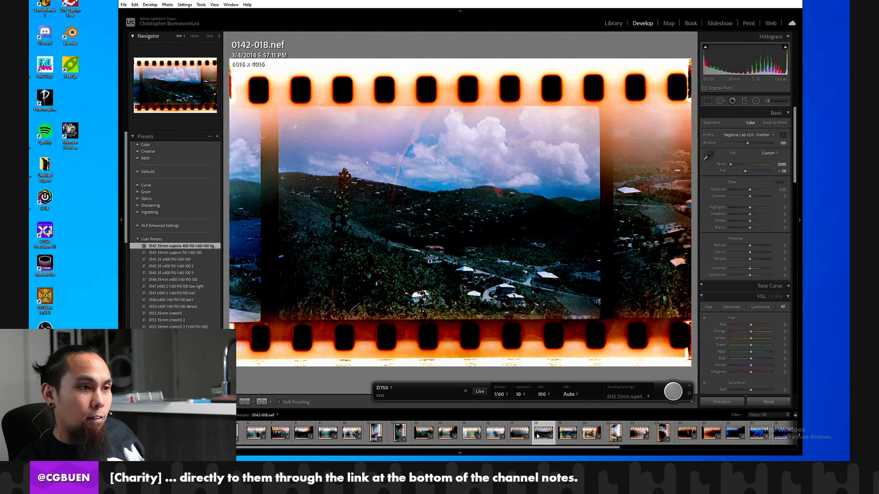
pyautogui.click(756, 401)
pyautogui.click(710, 148)
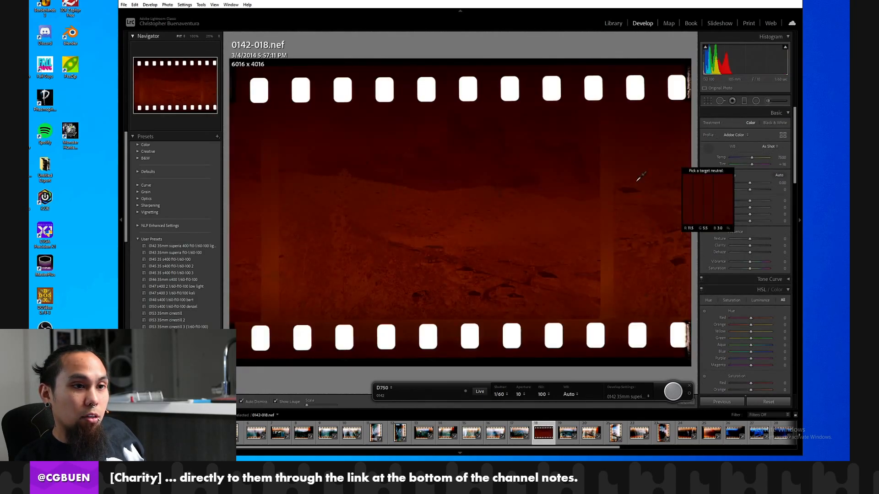
pyautogui.click(641, 178)
# Crop frame 0142-018 to about 4039 x 1968 pixels inside the picture area, excluding the sprocket holes and film borders.
pyautogui.press('r')
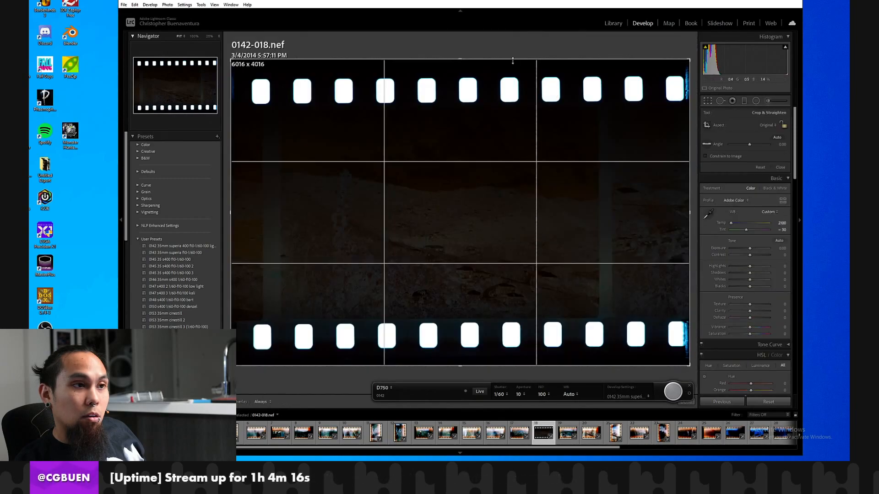
pyautogui.moveTo(513, 61); pyautogui.dragTo(526, 137)
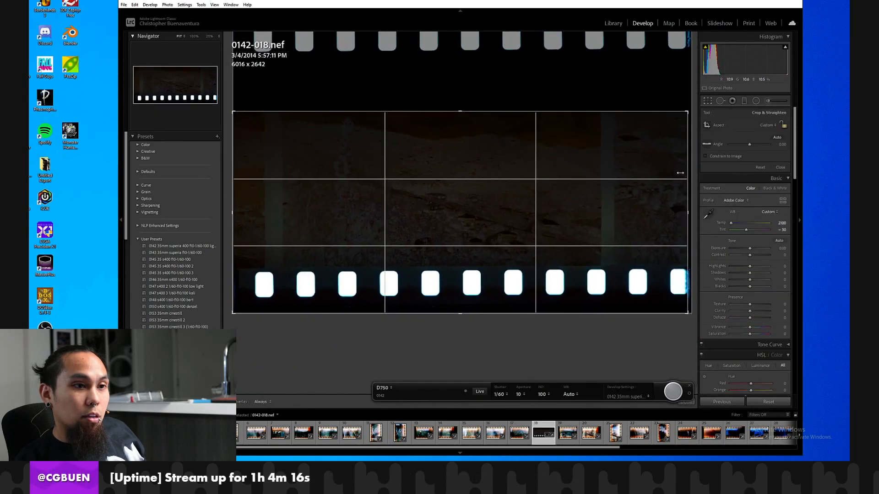
pyautogui.moveTo(680, 173); pyautogui.dragTo(641, 178)
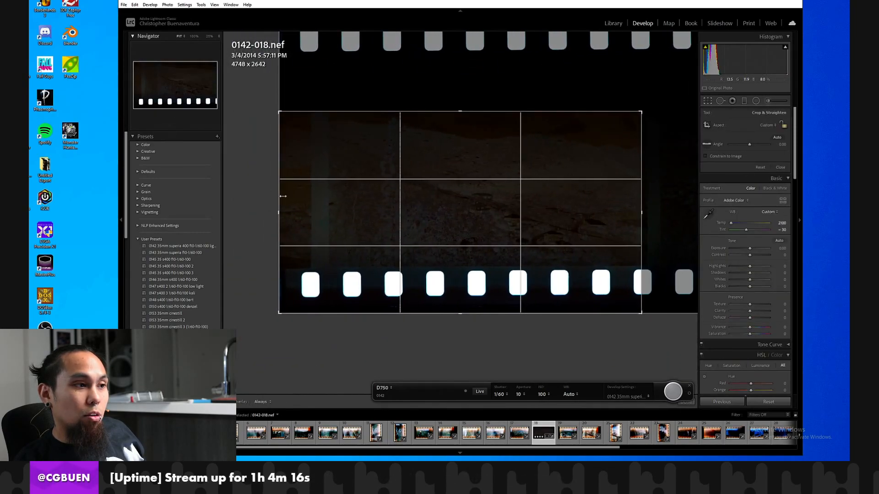
pyautogui.moveTo(283, 196); pyautogui.dragTo(306, 196)
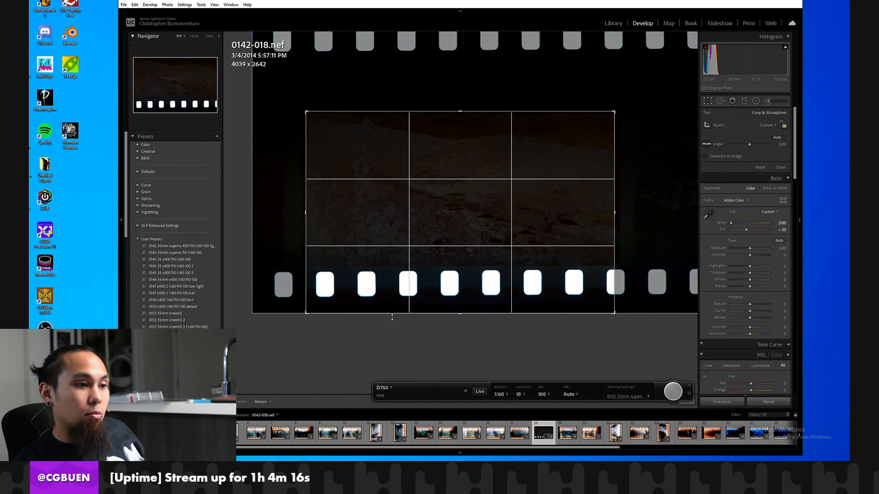
pyautogui.moveTo(392, 317); pyautogui.dragTo(393, 264)
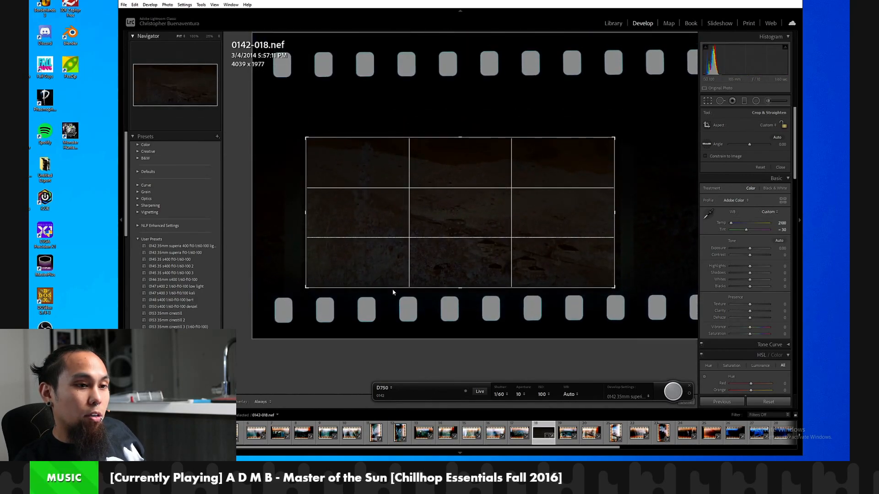
pyautogui.press('Return')
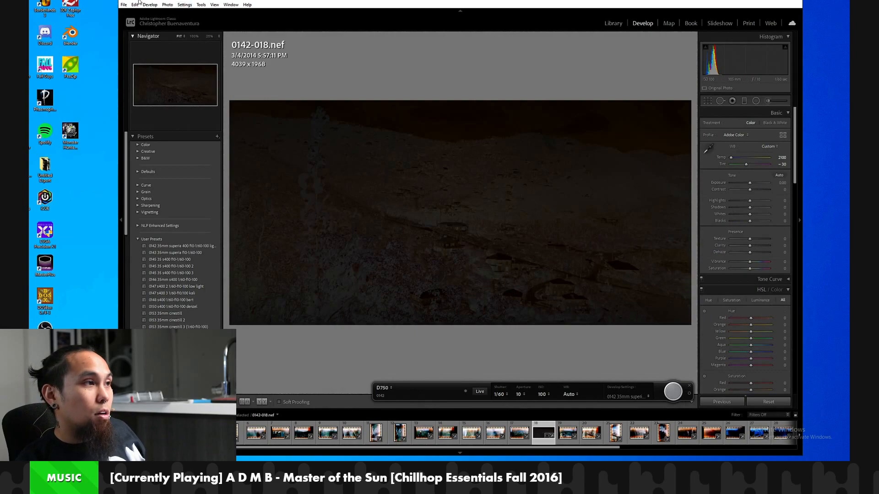
# Convert frame 0142-018 with Negative Lab Pro and apply it with LAB - Standard tones, Auto-Neutral white balance and the Frontier LUT.
pyautogui.click(123, 5)
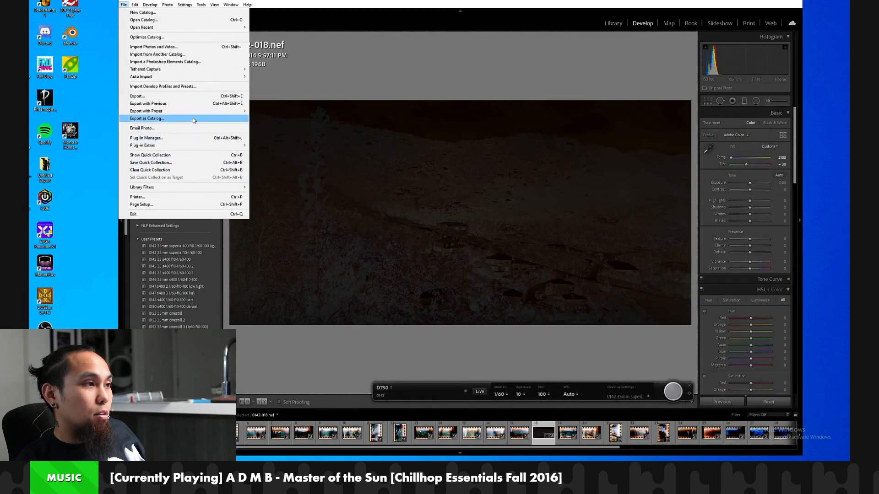
pyautogui.moveTo(197, 145)
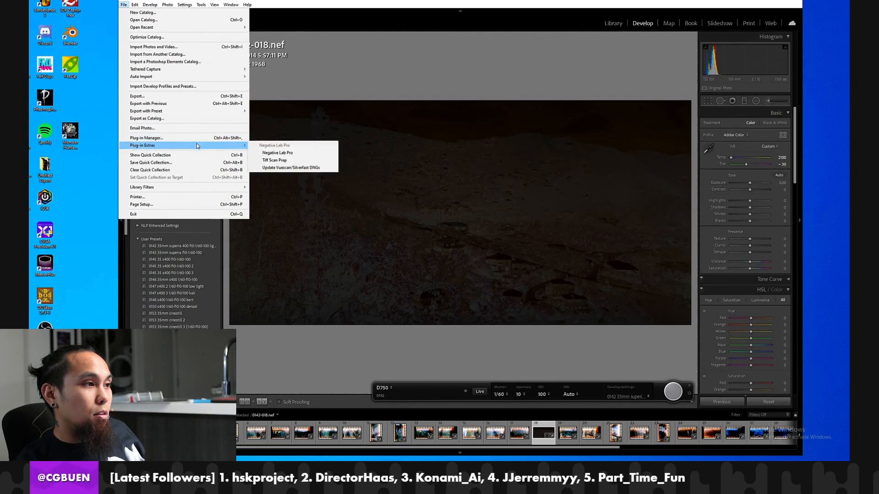
pyautogui.click(284, 153)
pyautogui.click(197, 195)
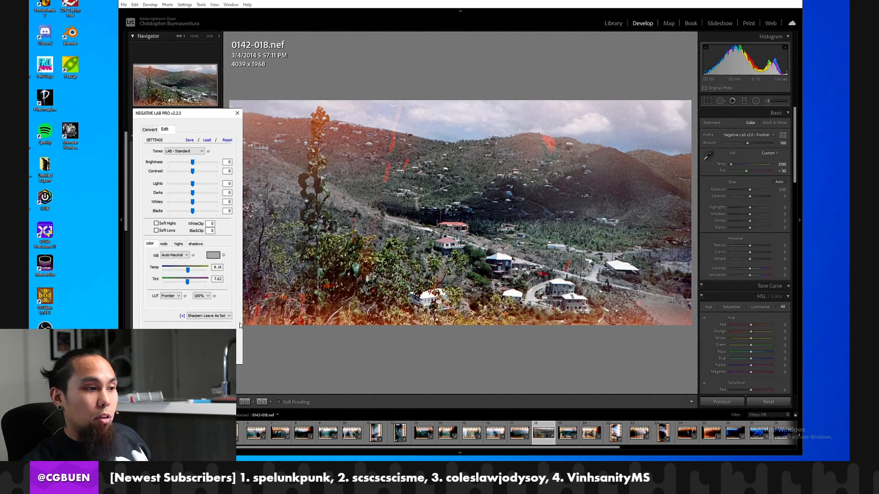
pyautogui.click(187, 355)
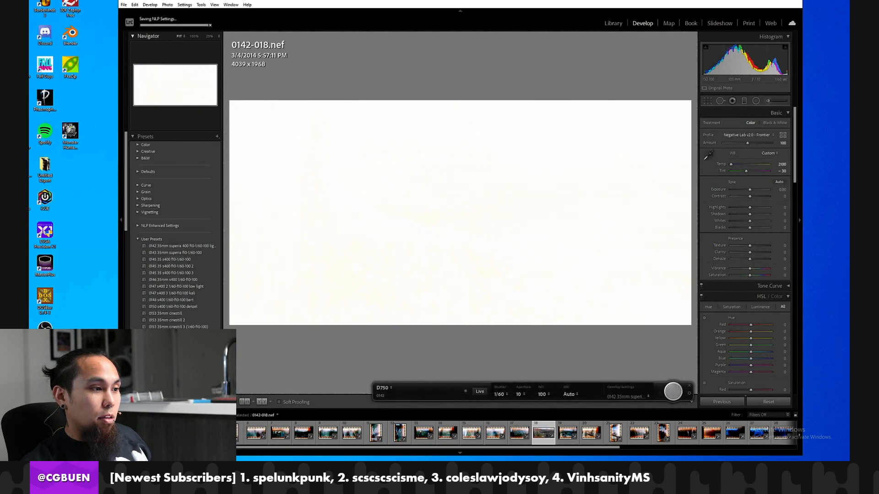
# Restore frame 0142-018 to its full 6016 x 4016 extent with the As Shot aspect, and compare it with its earlier conversion.
pyautogui.click(707, 102)
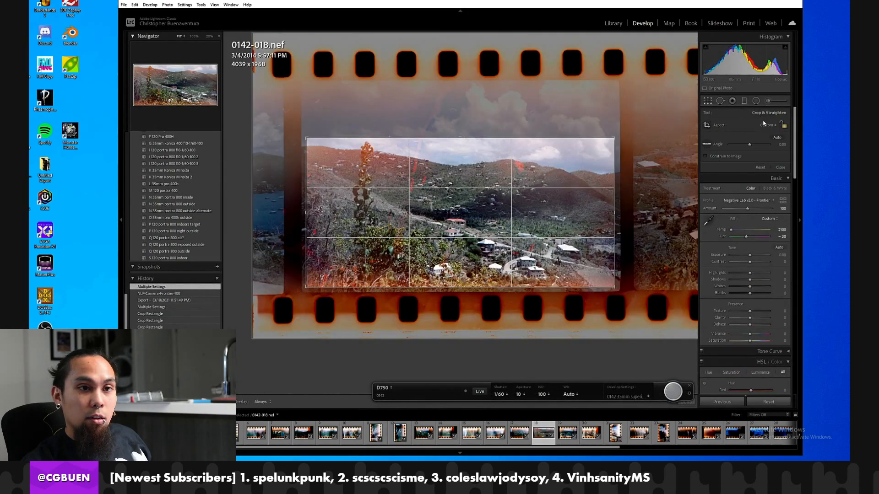
pyautogui.click(763, 123)
pyautogui.click(771, 130)
pyautogui.click(783, 126)
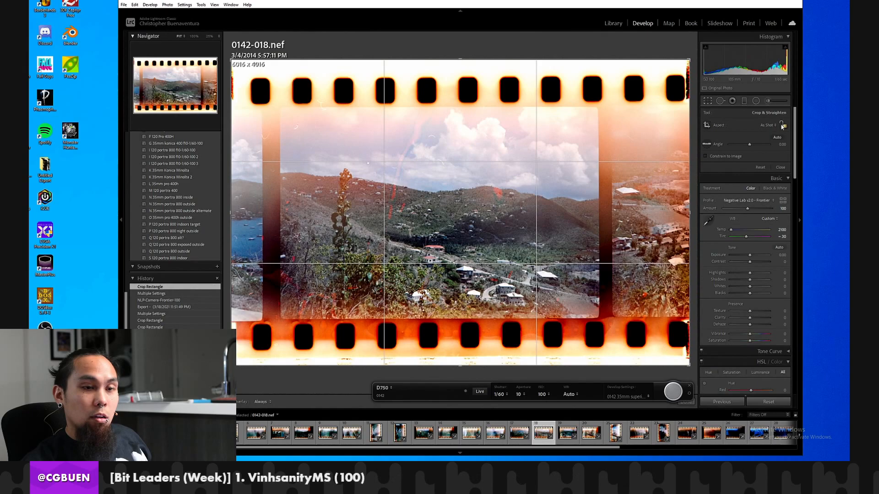
pyautogui.press('r')
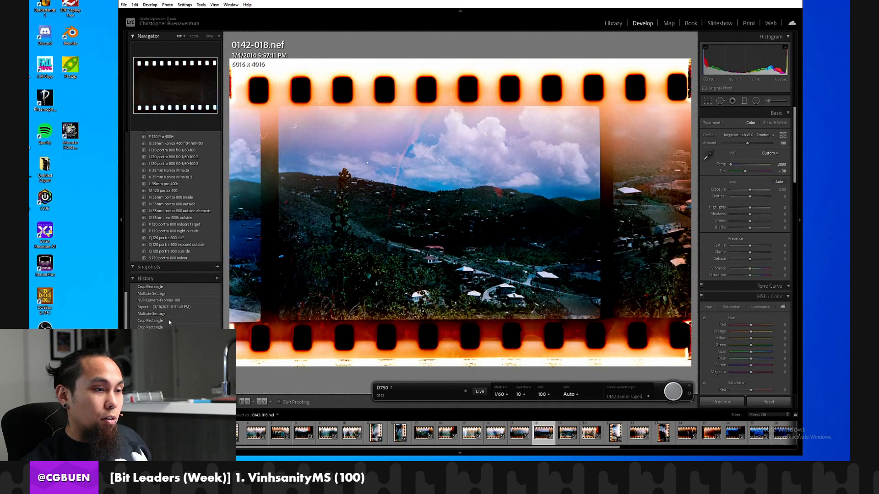
pyautogui.click(169, 288)
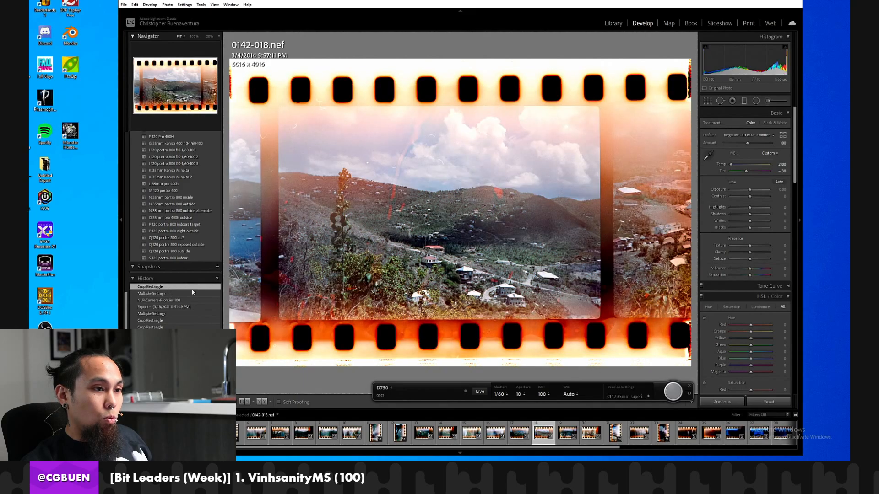
# Synchronize the develop settings of frame 0142-018, excluding the crop, to frames 0142-013 through 0142-020.
pyautogui.click(427, 433)
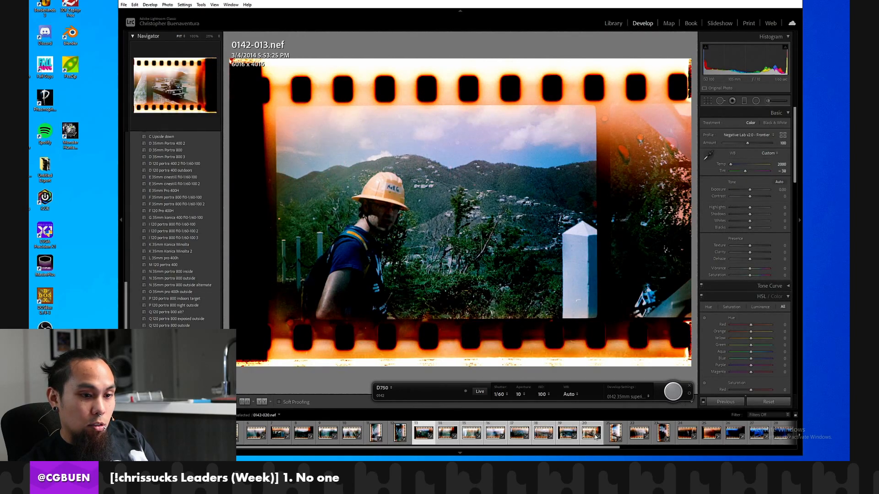
pyautogui.keyDown('ctrl'); pyautogui.click(547, 434); pyautogui.keyUp('ctrl')
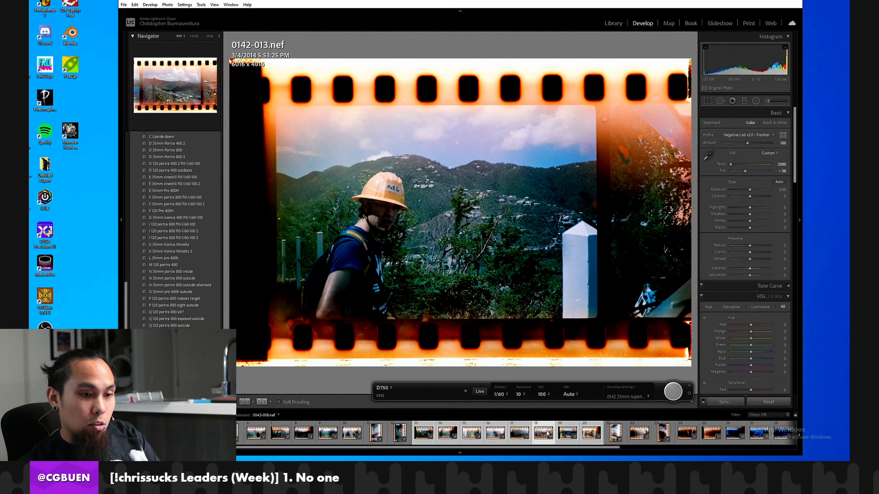
pyautogui.click(724, 402)
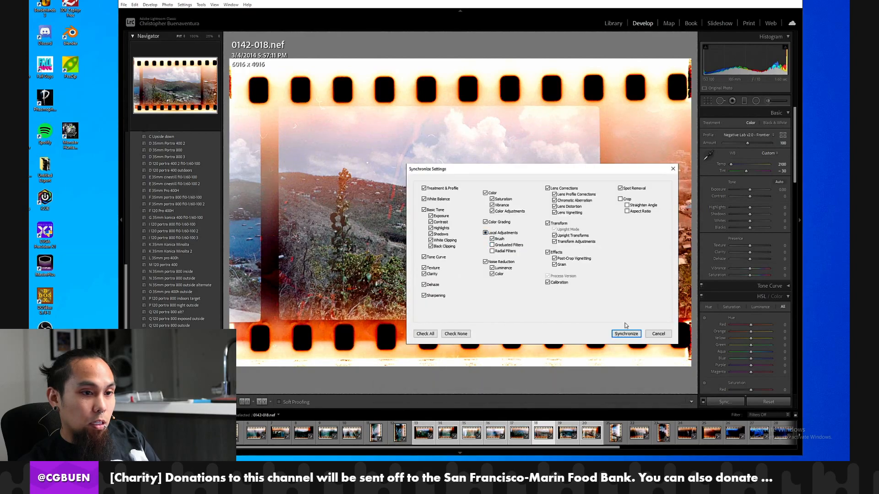
pyautogui.click(626, 333)
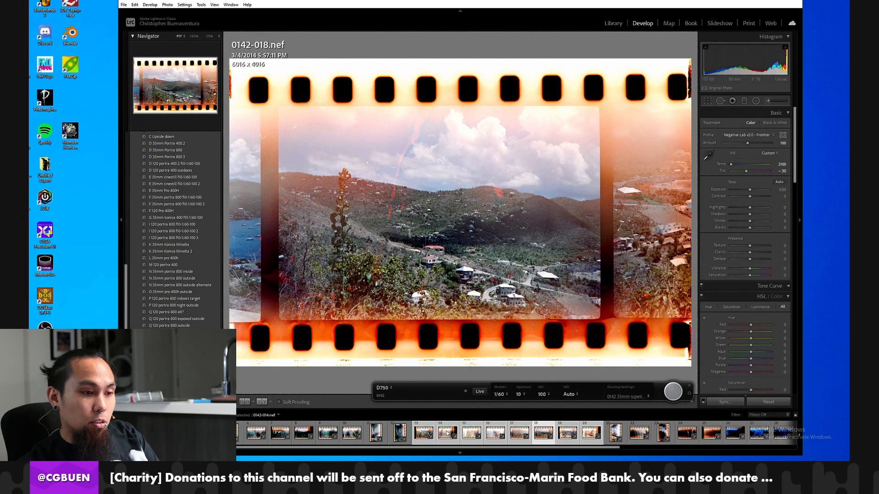
# Review the synchronized conversion on each frame from 0142-013 through 0142-020.
pyautogui.click(418, 439)
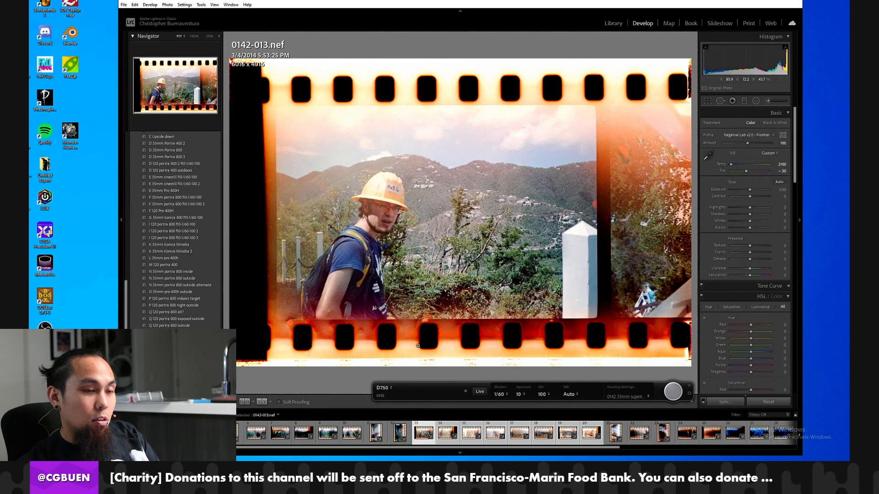
pyautogui.press('Right')
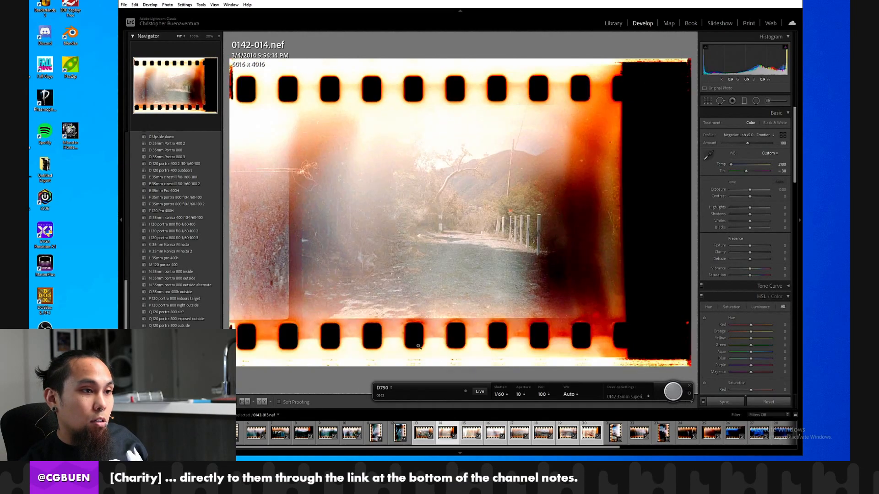
pyautogui.press('Right')
pyautogui.press('Right')
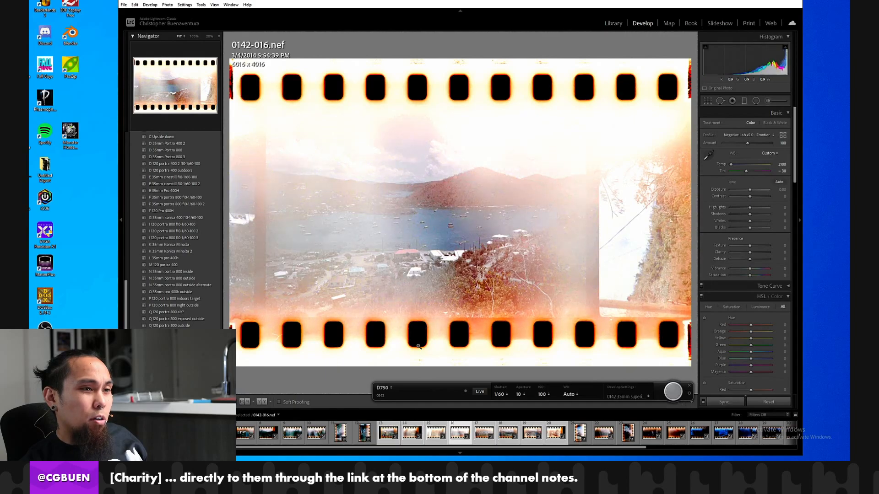
pyautogui.press('Right')
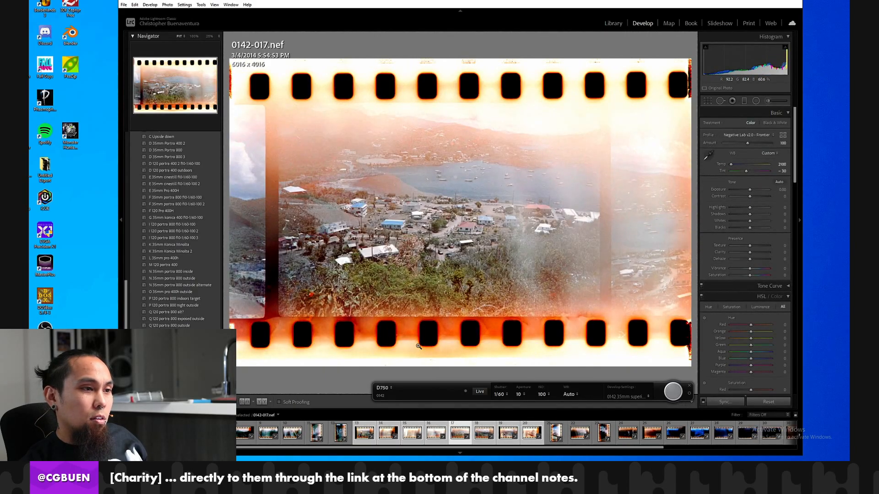
pyautogui.press('Right')
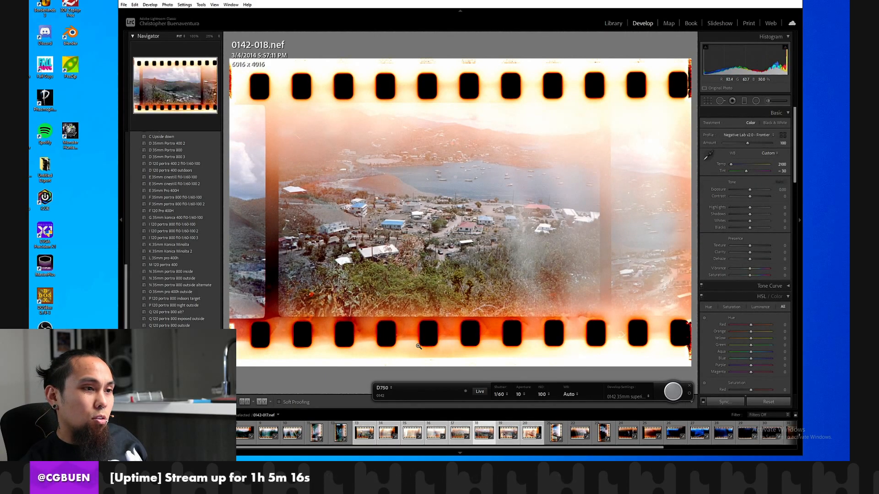
pyautogui.press('Right')
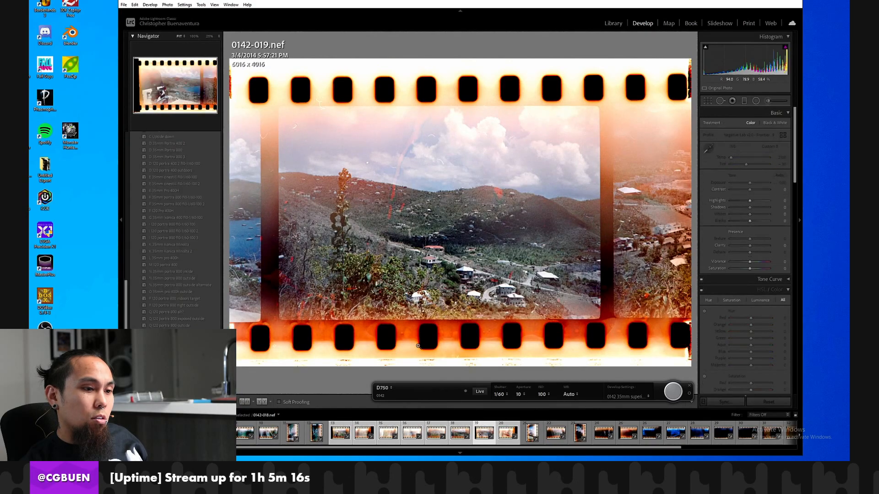
pyautogui.press('Right')
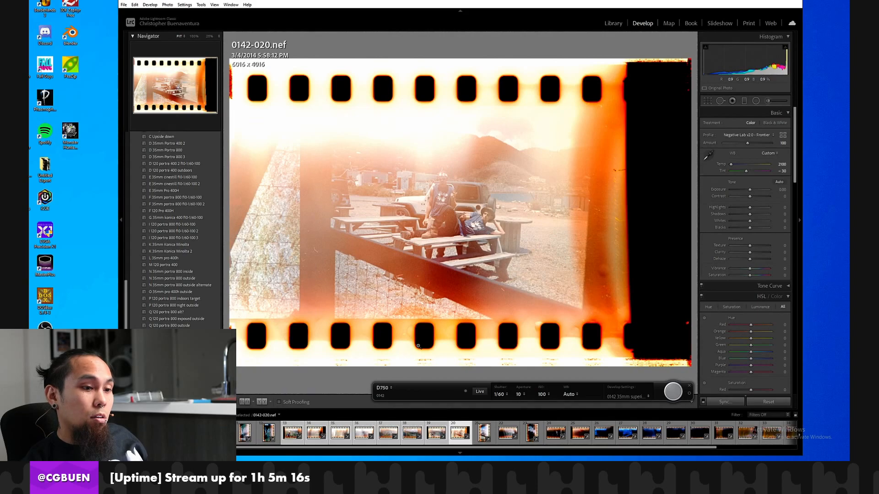
# Inspect the original conversion on frames 0142-021, 0142-022, 0142-006 and 0142-009 for comparison.
pyautogui.click(478, 437)
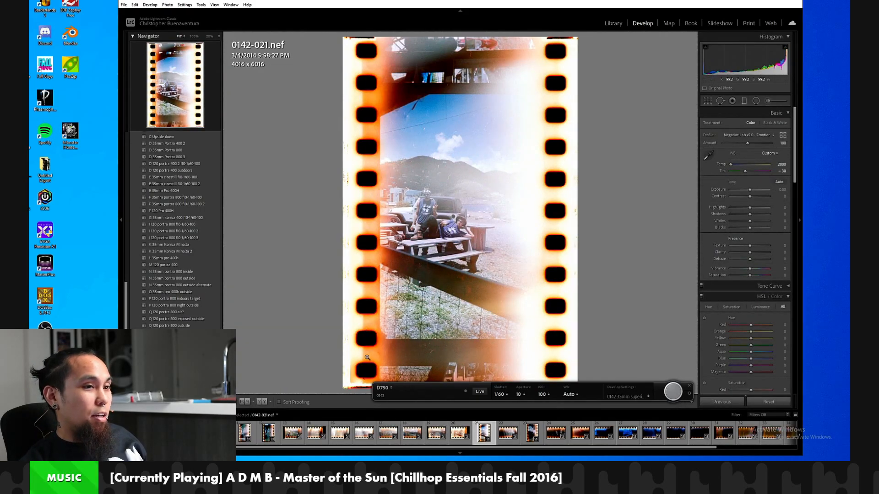
pyautogui.press('Right')
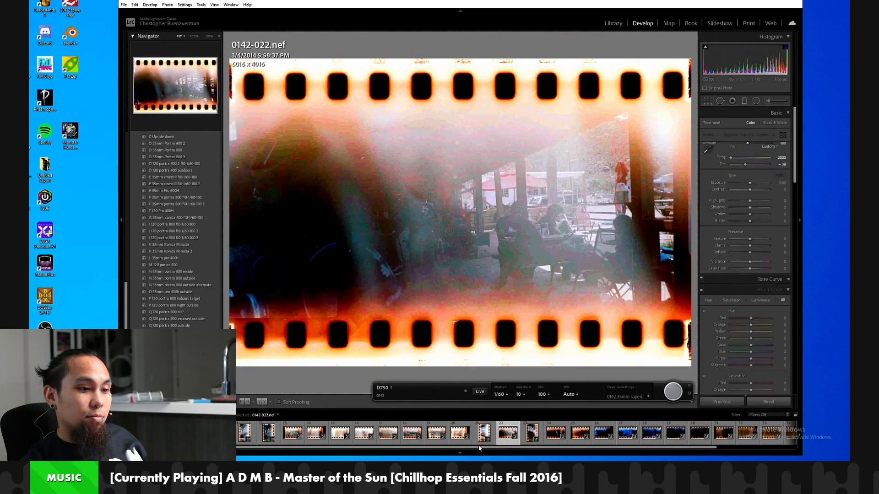
pyautogui.moveTo(395, 448); pyautogui.dragTo(298, 448)
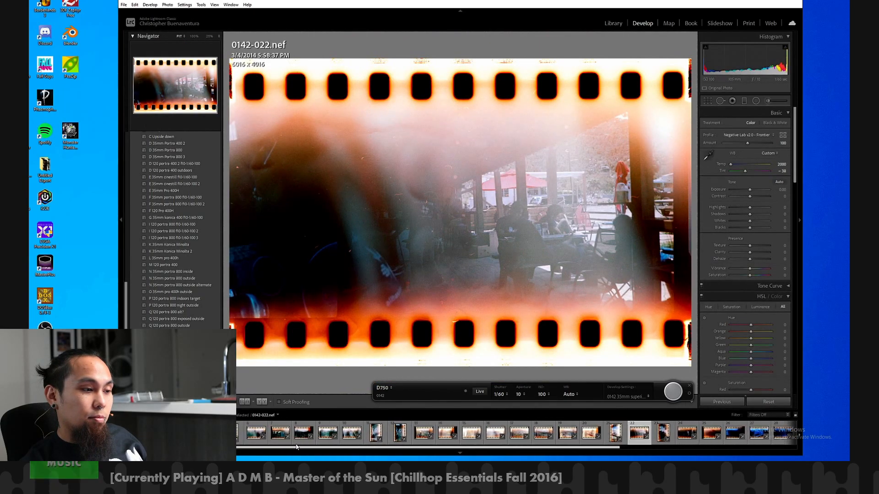
pyautogui.click(247, 432)
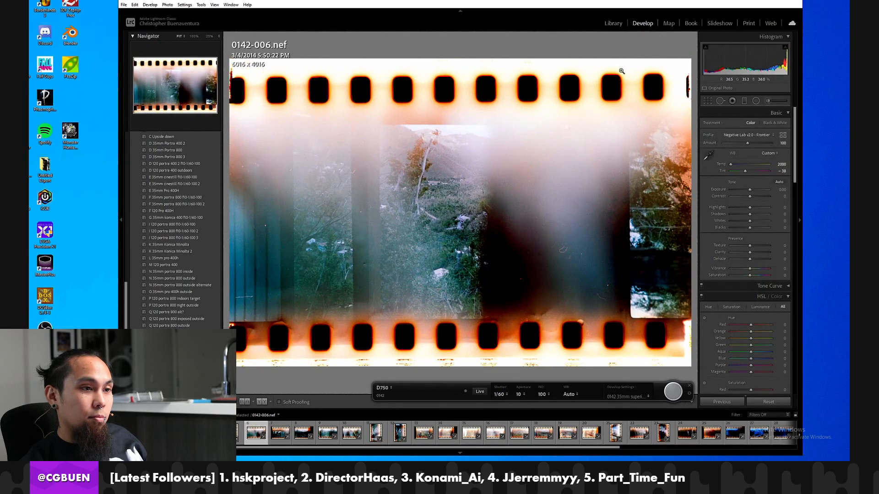
pyautogui.click(328, 433)
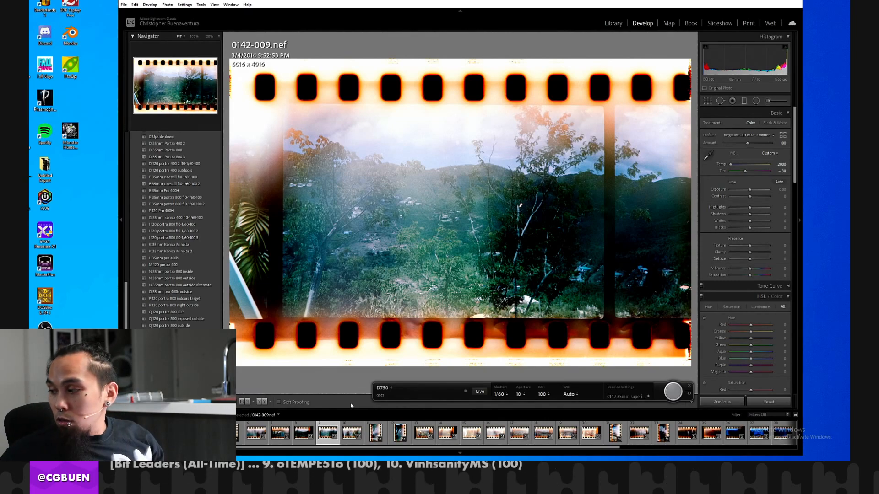
# Browse the frames in folders 0143 and 0144 in the library, ending on folder 0143.
pyautogui.click(612, 24)
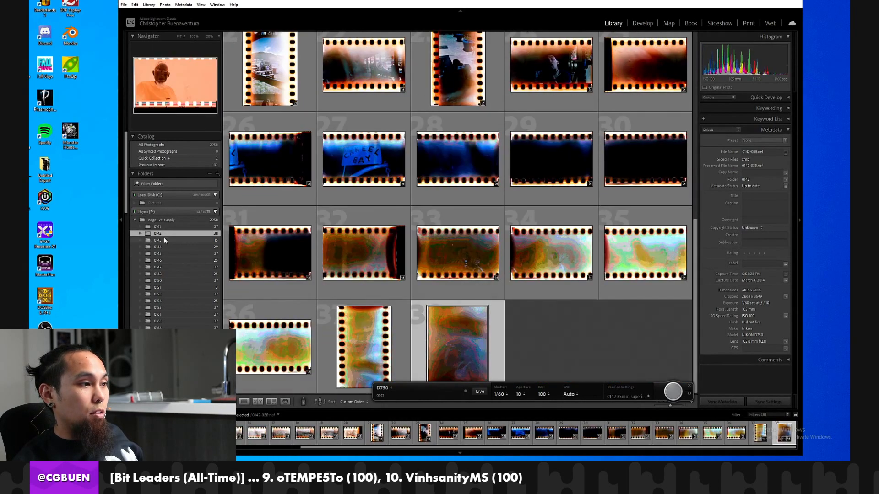
pyautogui.click(165, 240)
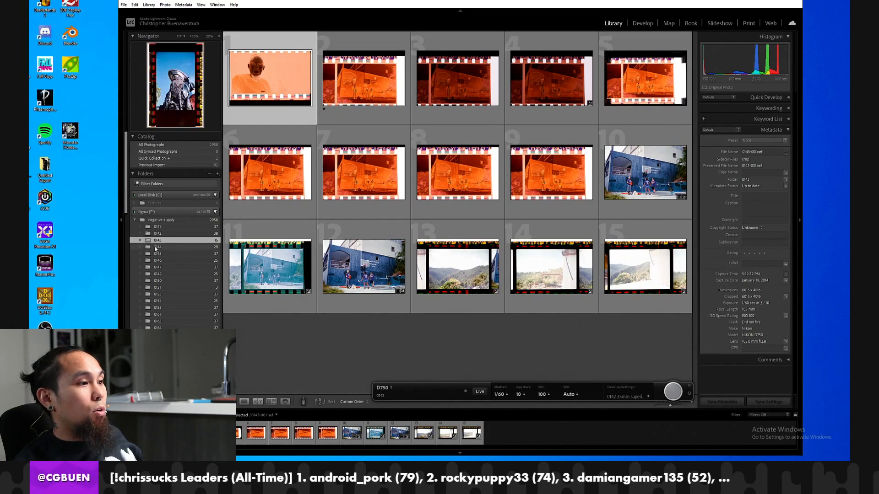
pyautogui.click(157, 247)
pyautogui.scroll(-3, 424, 242)
pyautogui.scroll(3, 423, 242)
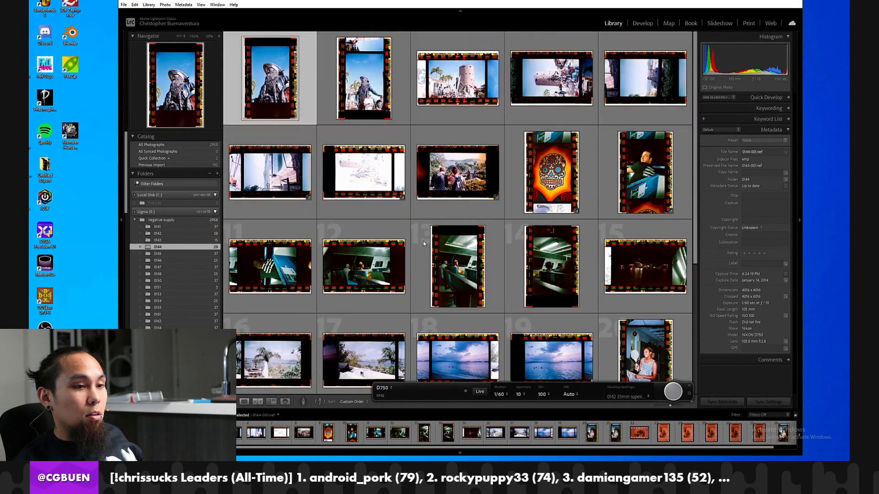
pyautogui.scroll(-2, 423, 240)
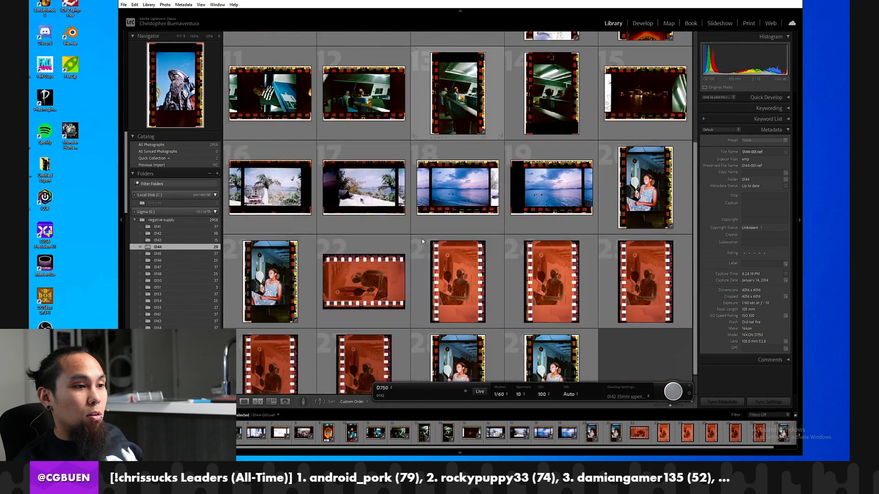
pyautogui.click(185, 239)
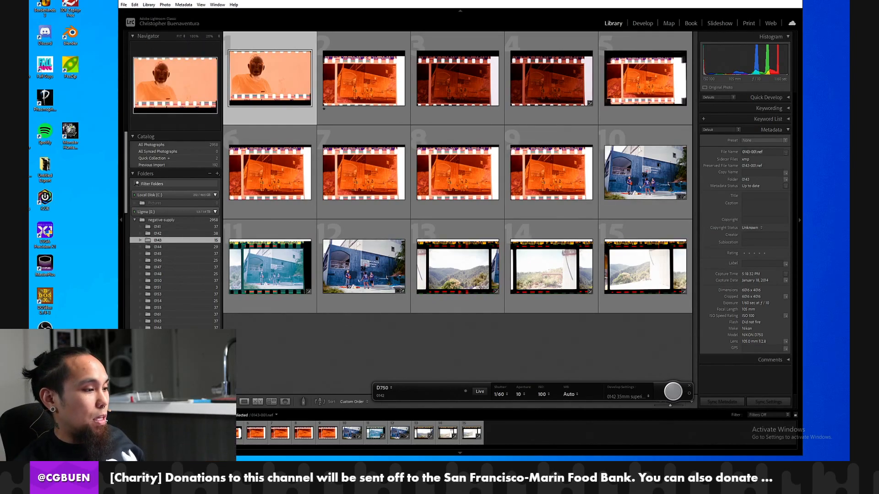
# Select all photos in folder 0143 and delete them from disk.
pyautogui.press('super')
pyautogui.press('super')
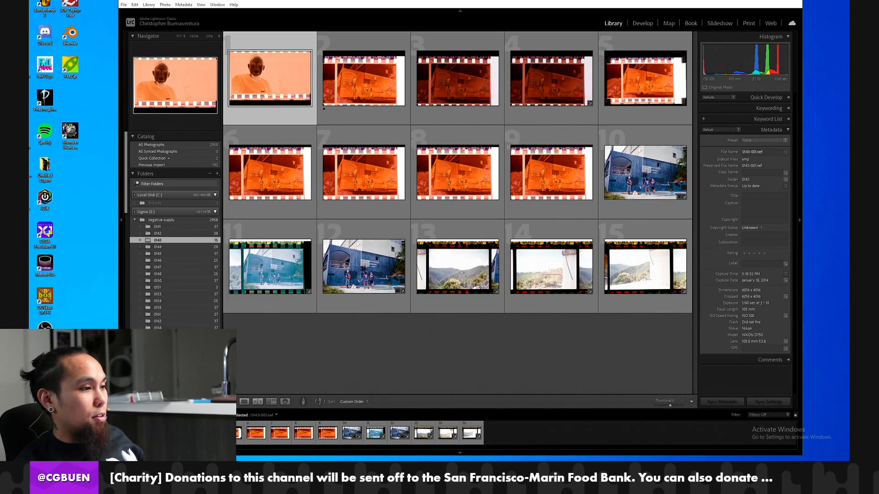
pyautogui.click(635, 316)
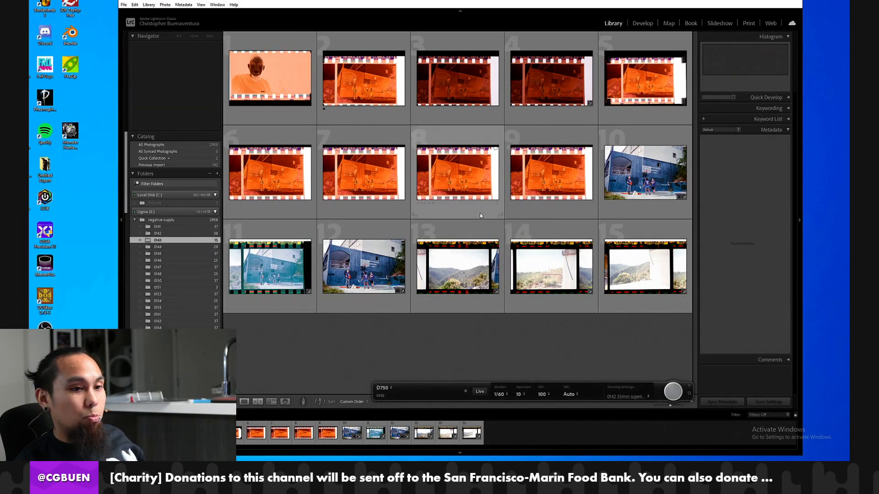
pyautogui.click(633, 294)
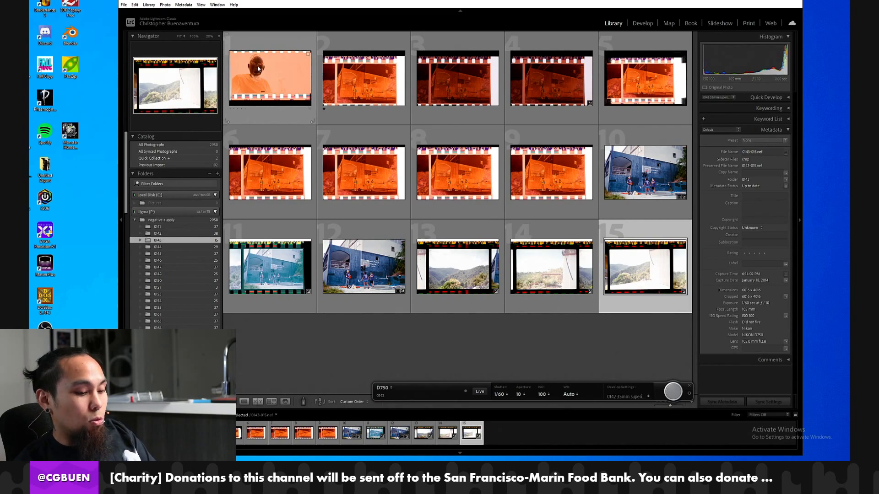
pyautogui.hotkey('ctrl', 'a')
pyautogui.rightClick(279, 92)
pyautogui.moveTo(328, 298)
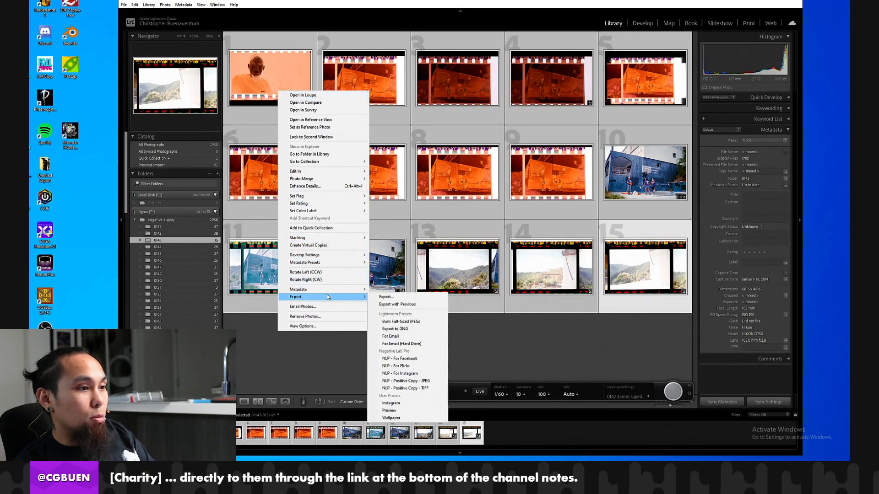
pyautogui.click(322, 315)
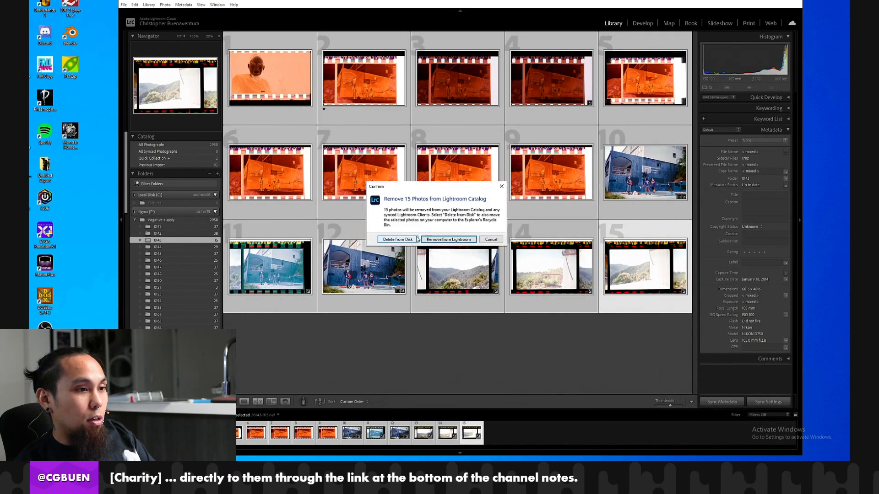
pyautogui.click(413, 239)
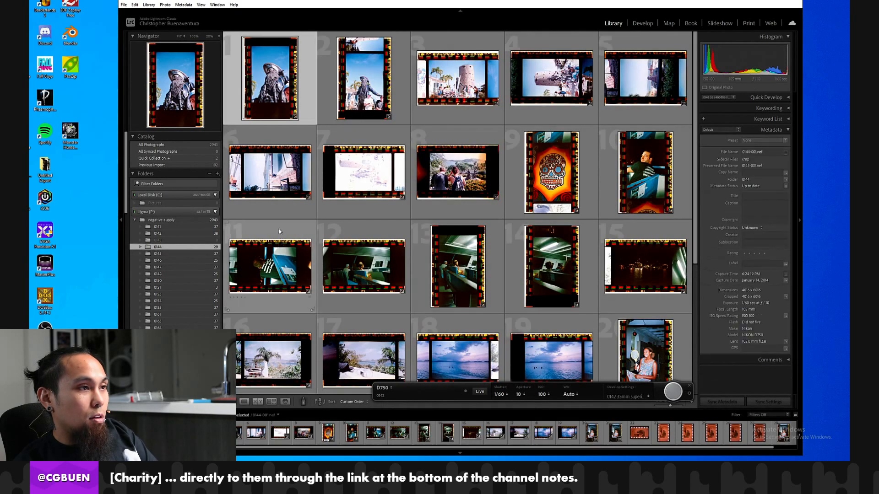
# Select all photos in folder 0144, look through them, and delete them from disk.
pyautogui.hotkey('ctrl', 'a')
pyautogui.scroll(-4, 351, 187)
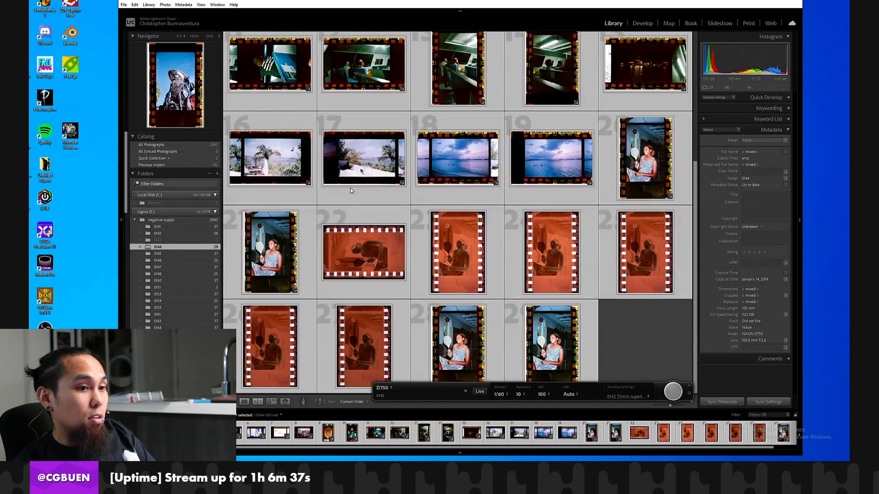
pyautogui.scroll(4, 367, 198)
pyautogui.scroll(-4, 365, 195)
pyautogui.scroll(4, 364, 190)
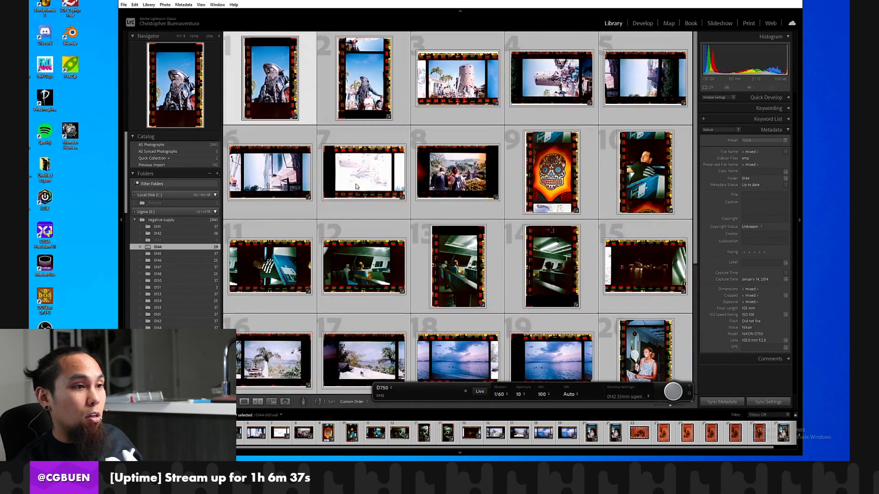
pyautogui.scroll(-3, 361, 185)
pyautogui.scroll(4, 361, 184)
pyautogui.scroll(-5, 355, 185)
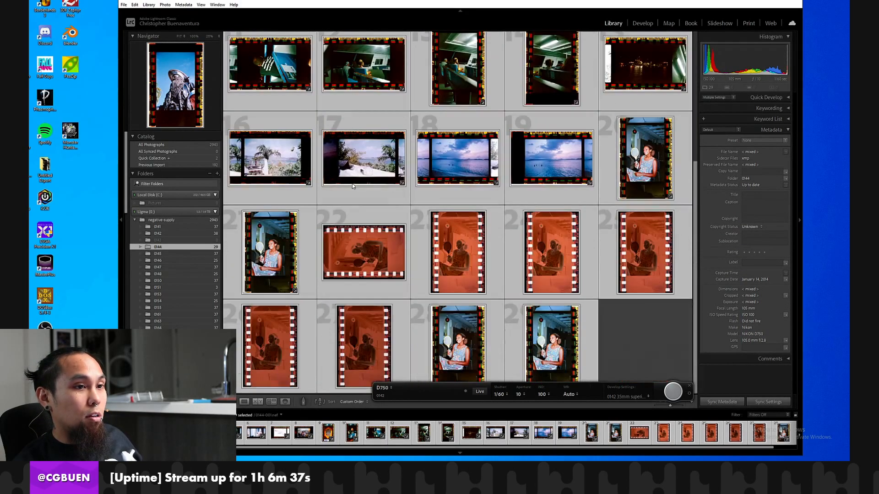
pyautogui.scroll(4, 350, 165)
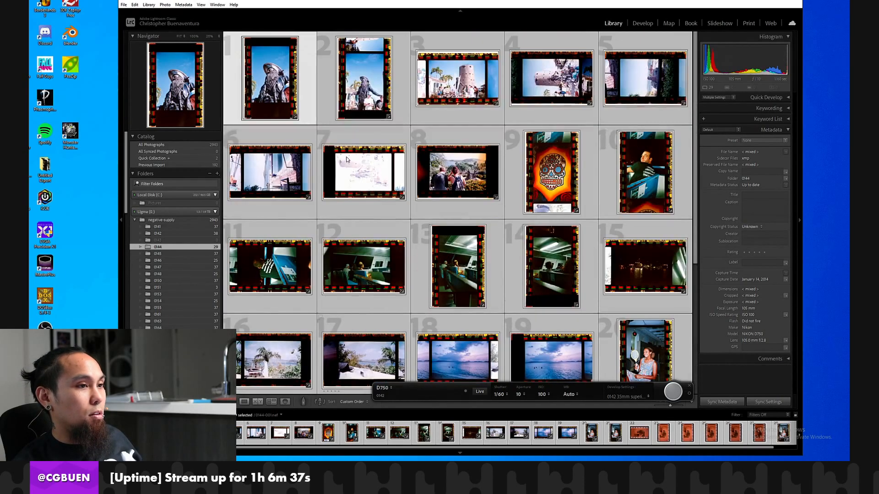
pyautogui.rightClick(352, 125)
pyautogui.click(380, 351)
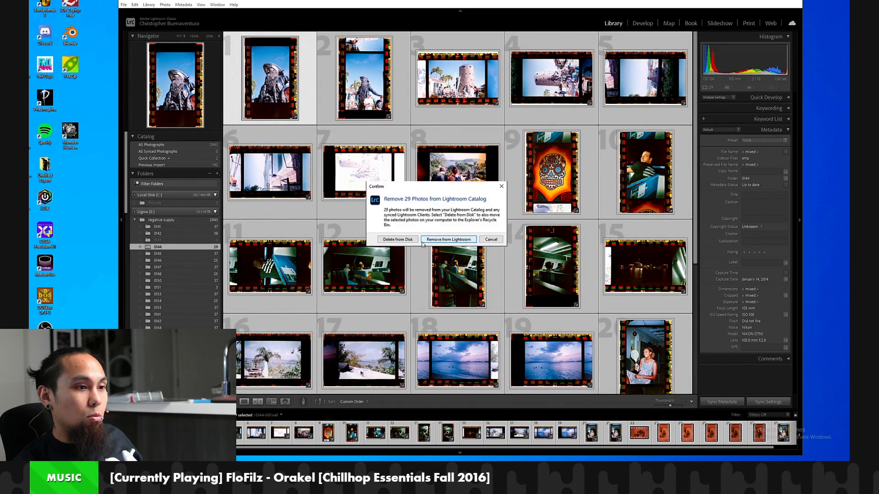
pyautogui.click(397, 239)
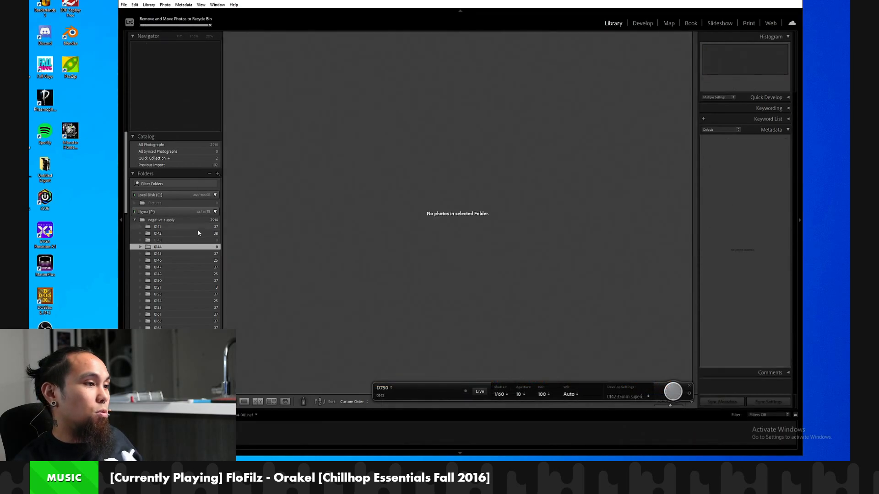
# Browse the frames in folder 0145 and inspect frame 0145-024 at 100% in the Develop module.
pyautogui.click(174, 241)
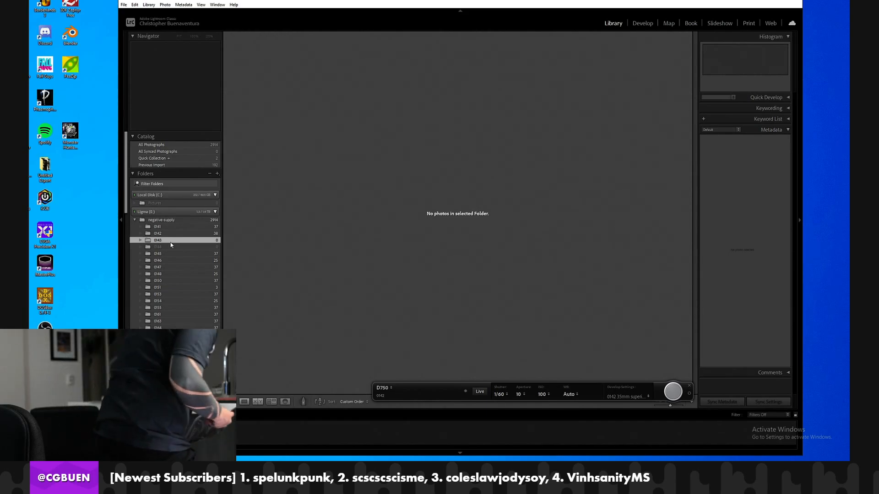
pyautogui.click(171, 254)
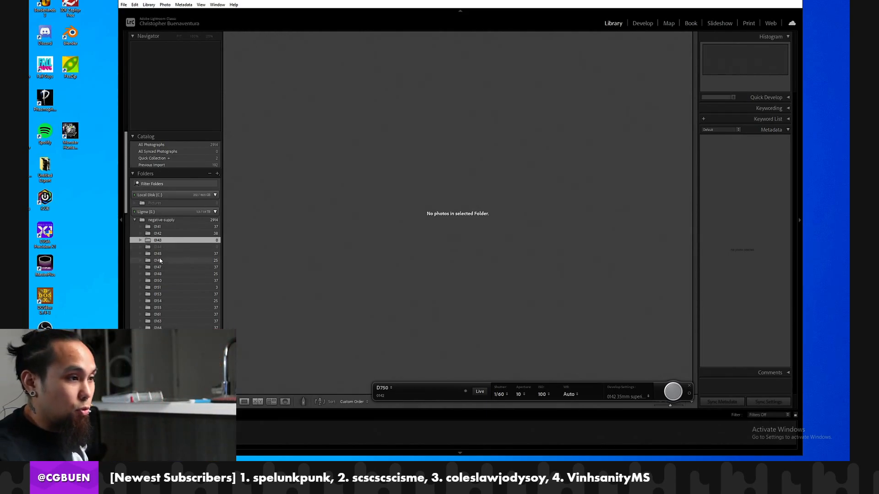
pyautogui.scroll(-10, 403, 206)
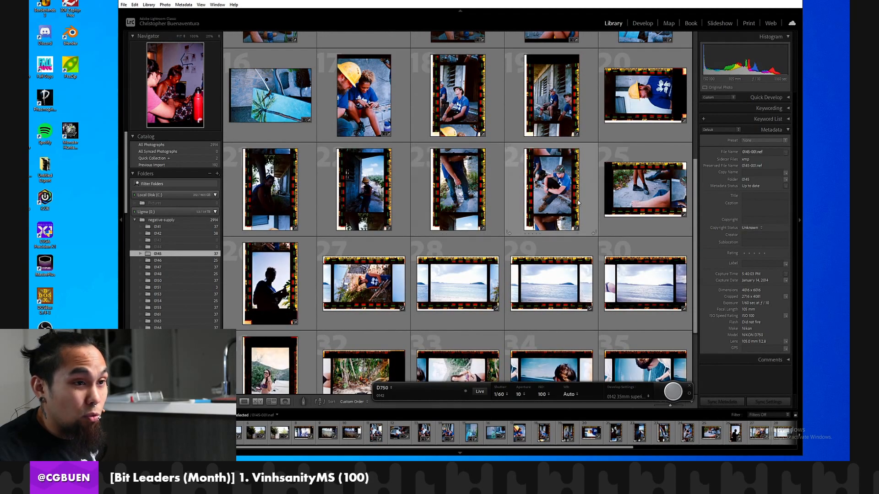
pyautogui.click(570, 202)
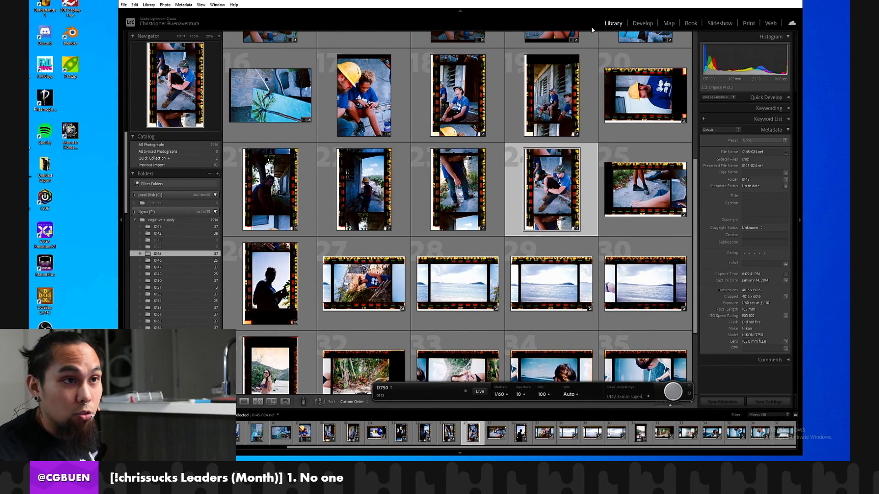
pyautogui.click(642, 23)
pyautogui.click(463, 224)
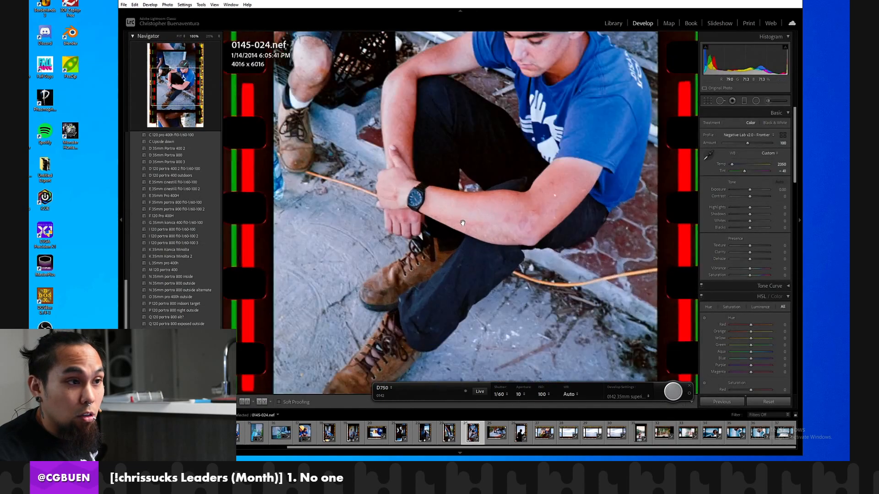
pyautogui.moveTo(418, 210)
pyautogui.mouseDown()
pyautogui.moveTo(659, 258)
pyautogui.moveTo(425, 207)
pyautogui.mouseUp()
pyautogui.click(618, 28)
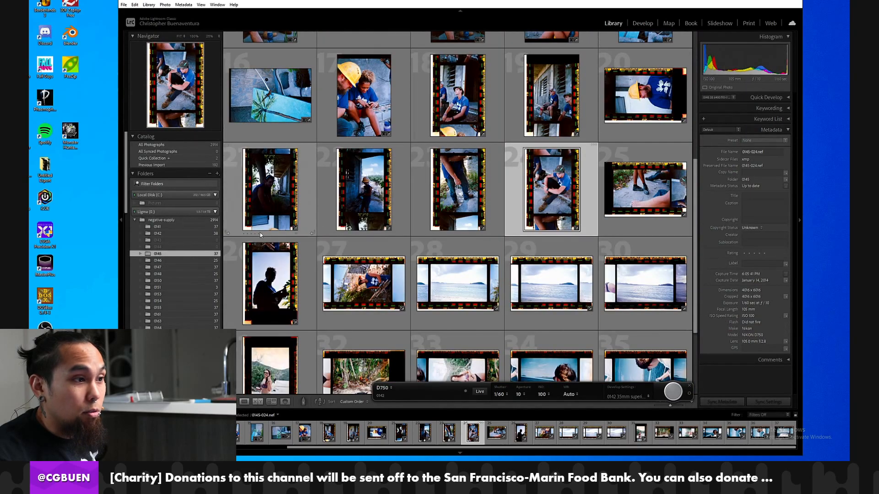
# Select all photos in folder 0145 and delete them from disk, ending on the emptied folder.
pyautogui.rightClick(172, 253)
pyautogui.click(315, 214)
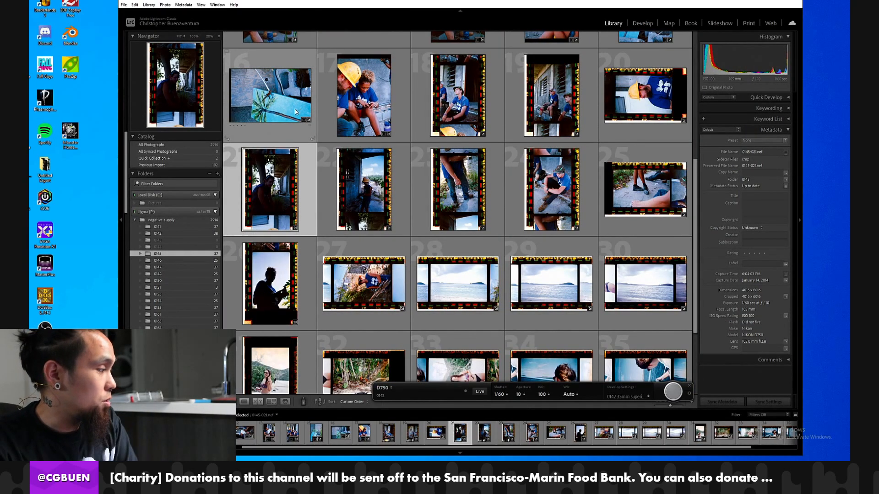
pyautogui.hotkey('ctrl', 'a')
pyautogui.rightClick(320, 143)
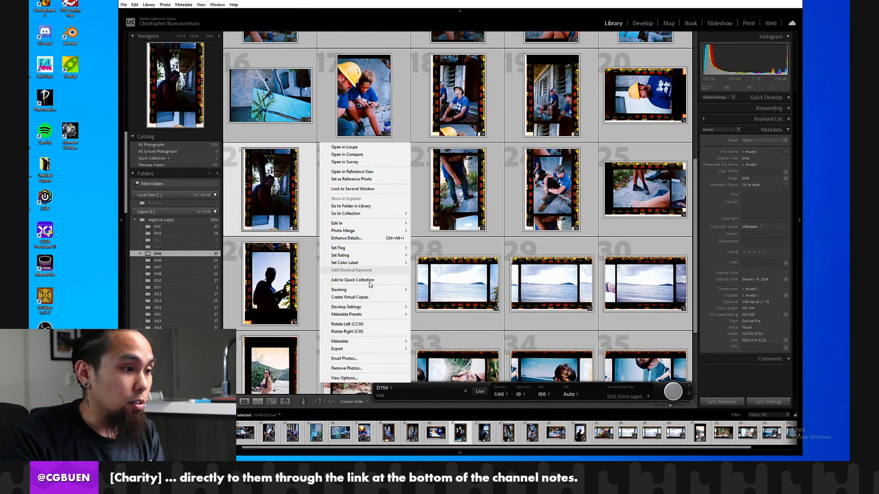
pyautogui.click(357, 368)
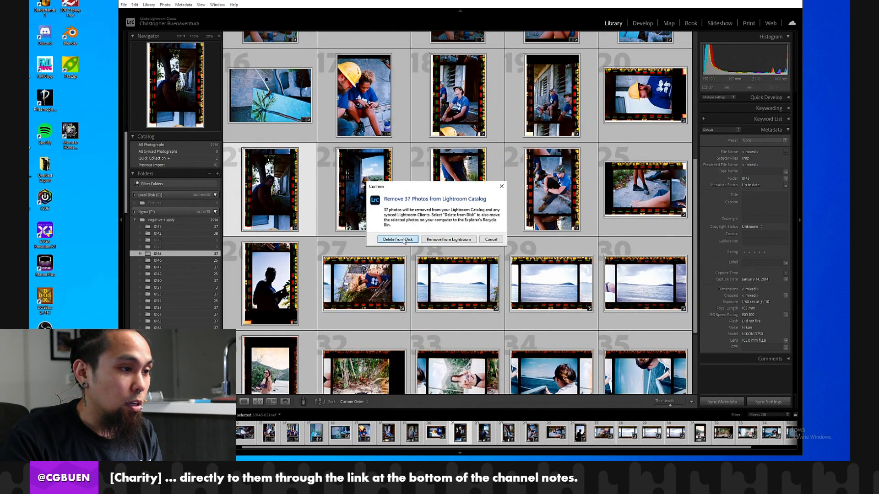
pyautogui.click(397, 239)
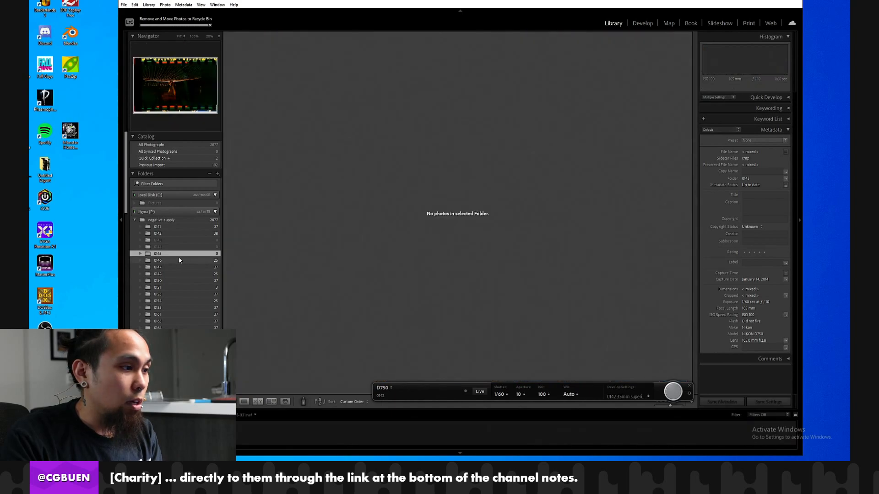
pyautogui.click(179, 260)
pyautogui.click(183, 254)
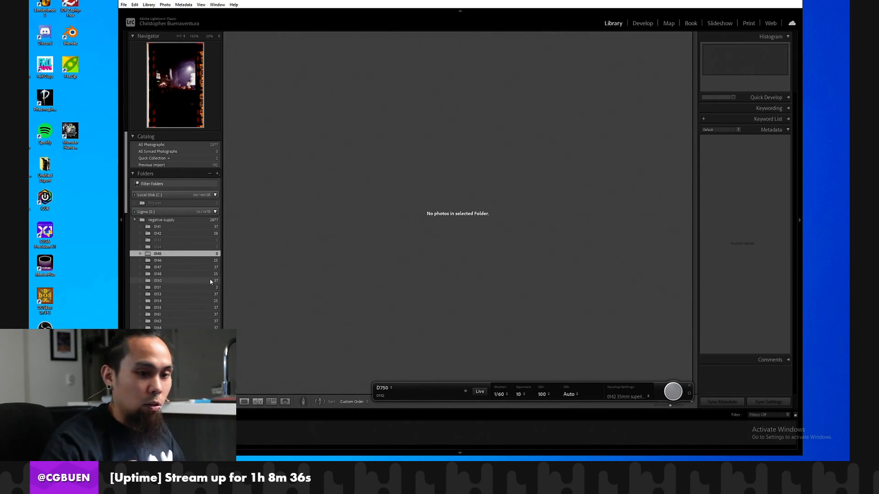
# Close the current tethered capture and start a new session named 0143 with start number 1, saving to E:\negative-supply.
pyautogui.click(690, 387)
pyautogui.click(124, 6)
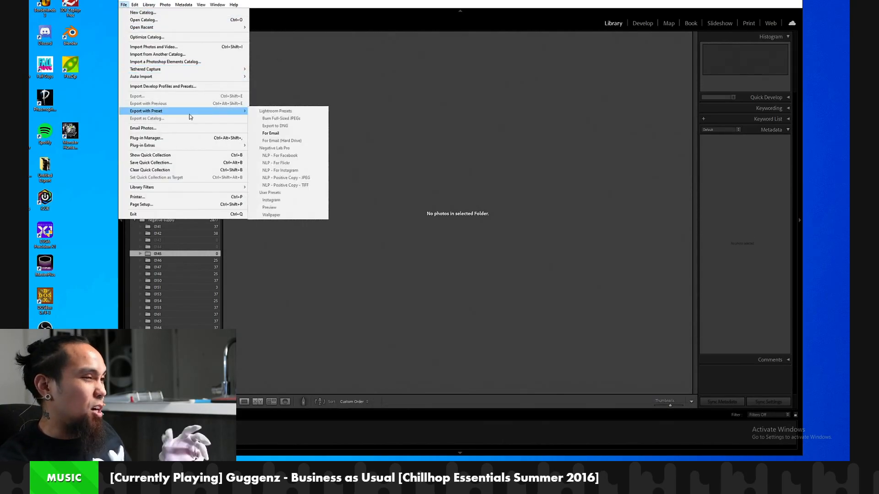
pyautogui.moveTo(191, 114)
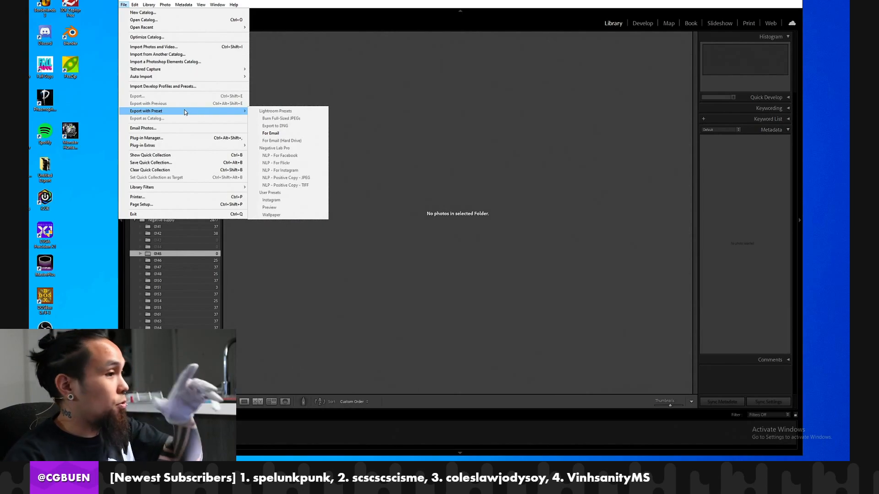
pyautogui.moveTo(191, 146)
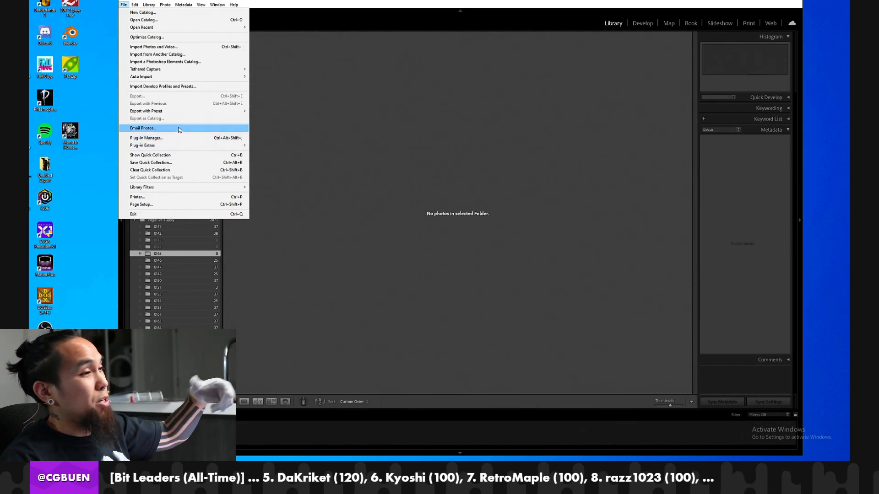
pyautogui.moveTo(222, 71)
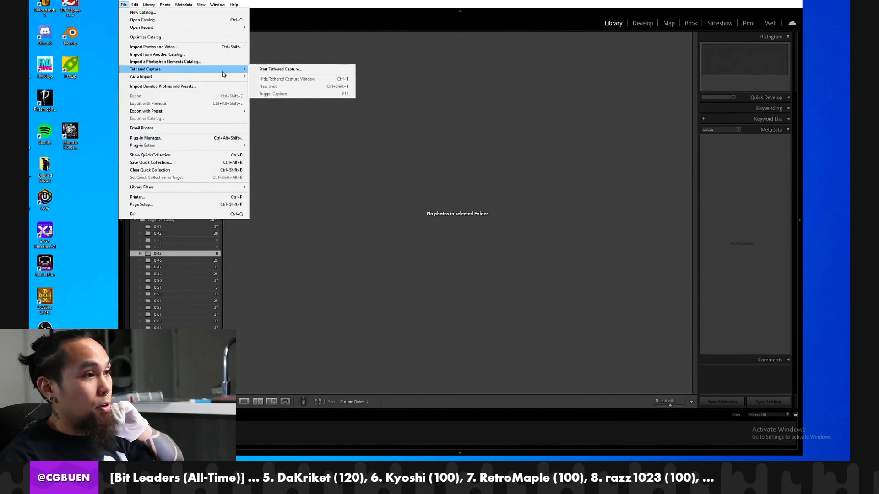
pyautogui.click(267, 69)
pyautogui.press('Escape')
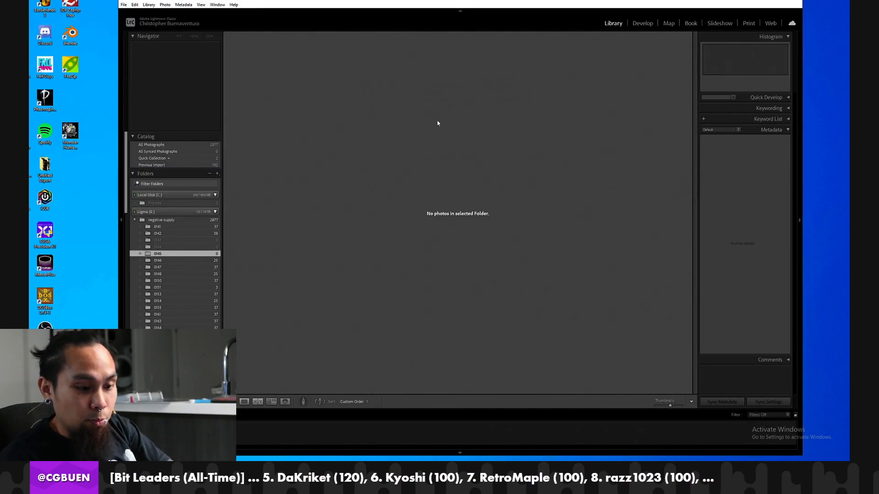
pyautogui.click(124, 5)
pyautogui.moveTo(224, 71)
pyautogui.click(267, 69)
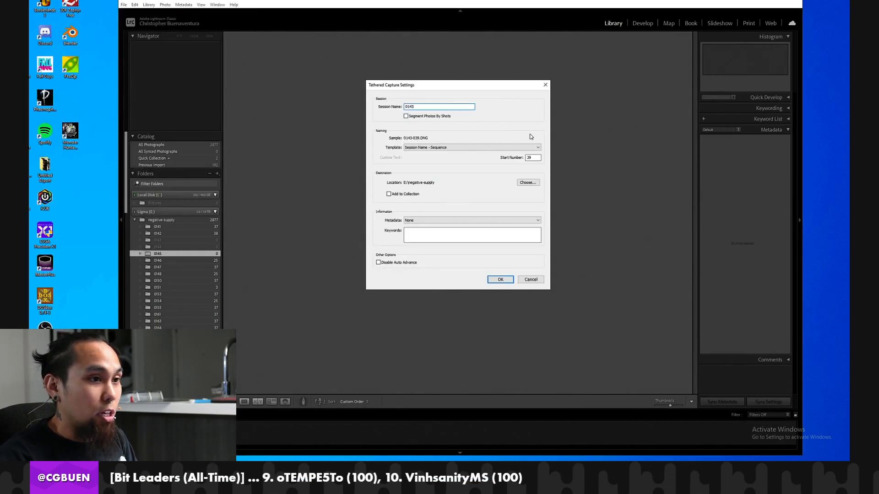
pyautogui.click(507, 282)
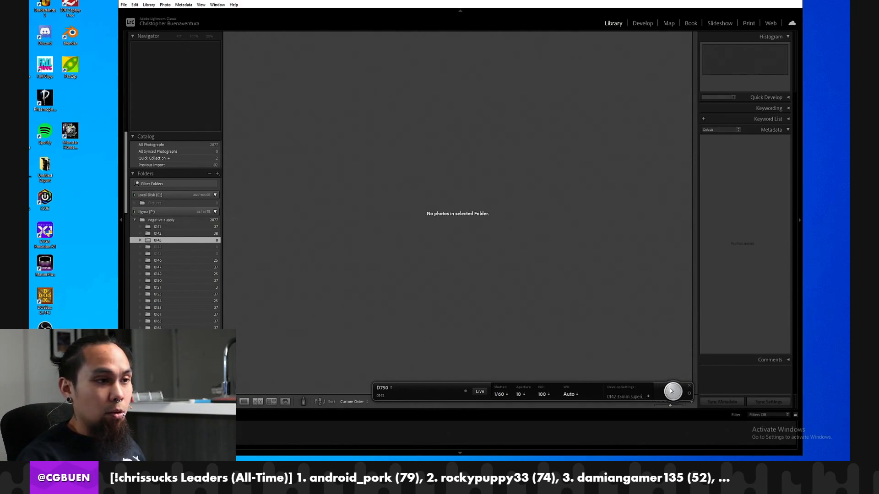
# Capture the first frame of roll 0143 with the tethered camera and open it in the Develop module.
pyautogui.click(671, 390)
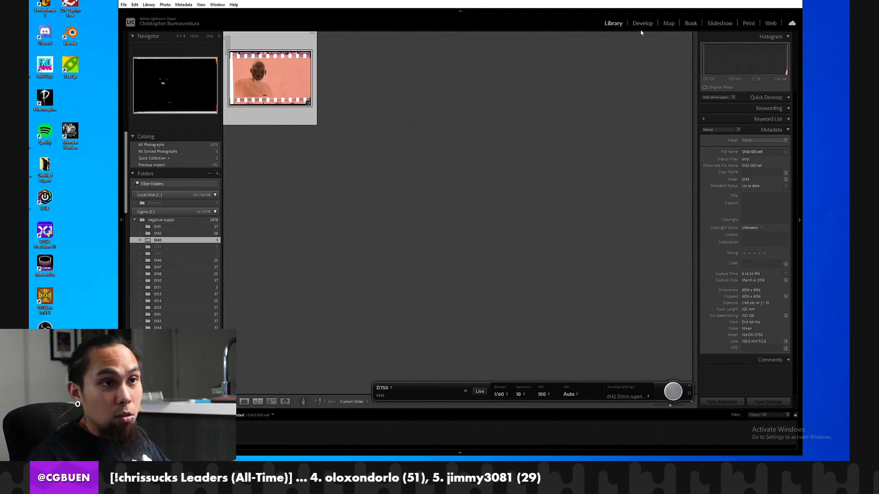
pyautogui.press('d')
pyautogui.click(458, 265)
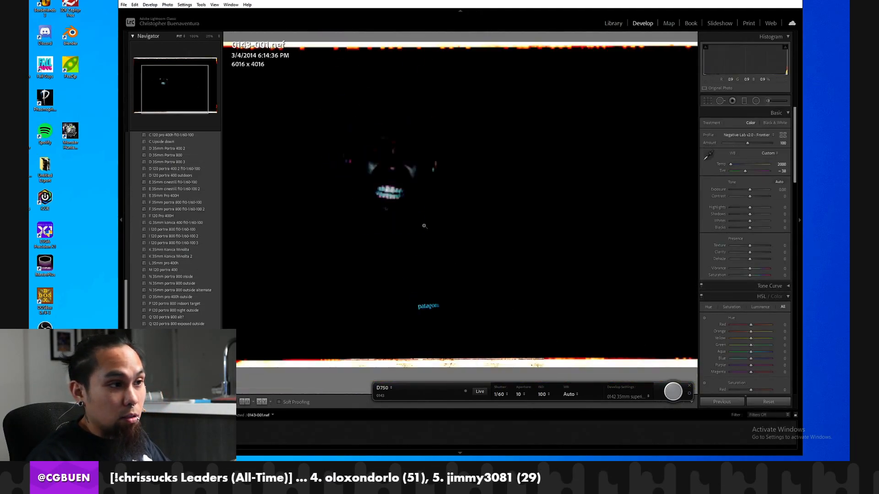
# Apply the user preset "0143 35mm superia f10-1/60-100" to frame 0143-001.
pyautogui.click(620, 397)
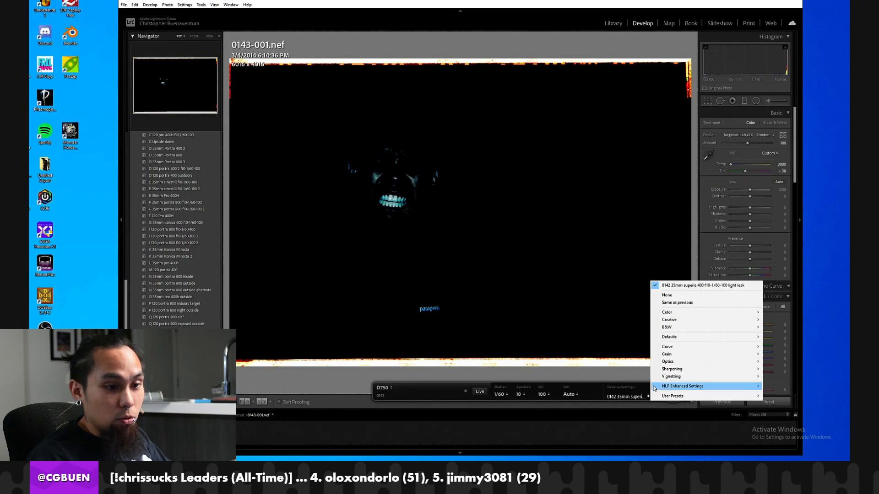
pyautogui.click(295, 339)
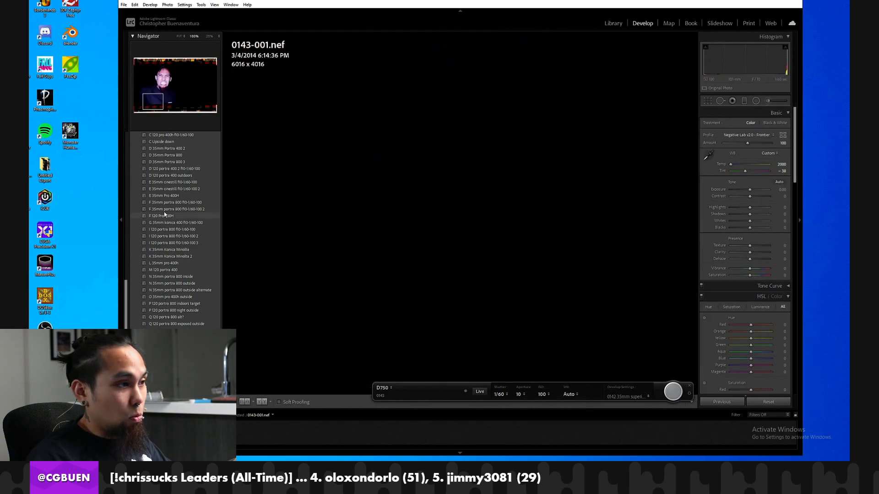
pyautogui.click(394, 188)
pyautogui.scroll(5, 196, 196)
pyautogui.scroll(5, 195, 194)
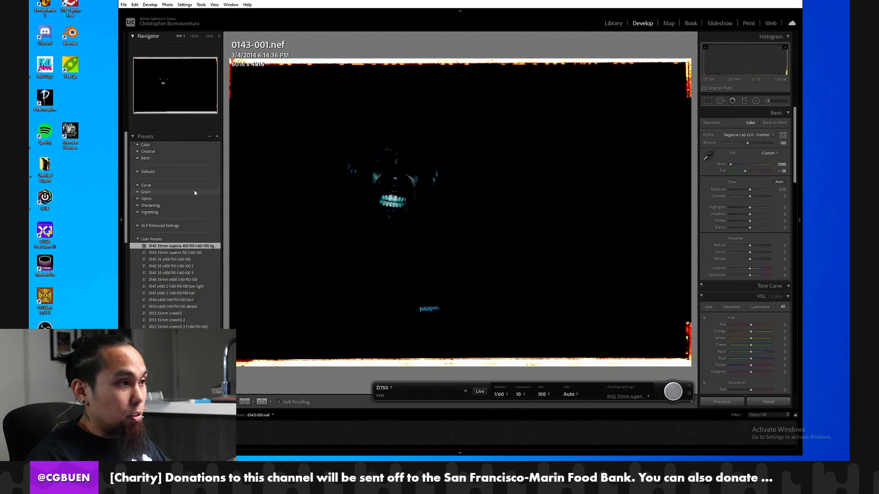
pyautogui.click(186, 253)
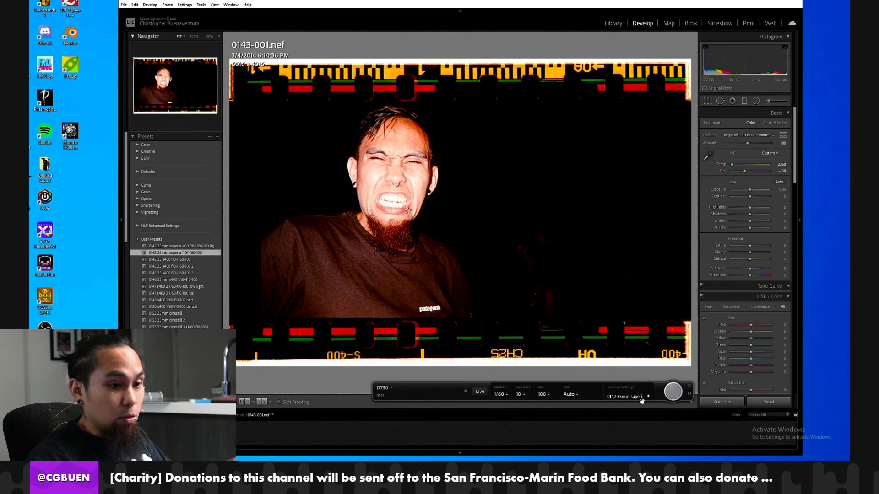
# Set the tethered capture's develop settings to the user preset "0143 35mm superia f10-1/60-100".
pyautogui.click(643, 402)
pyautogui.moveTo(678, 396)
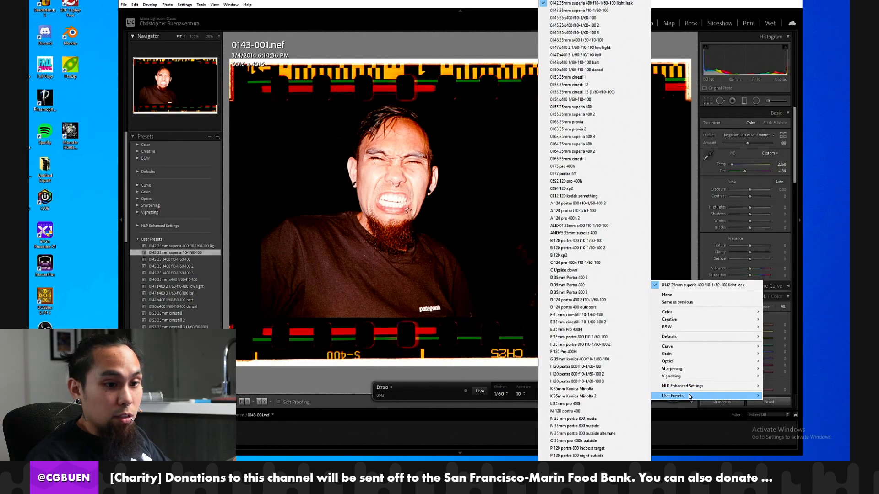
pyautogui.click(601, 11)
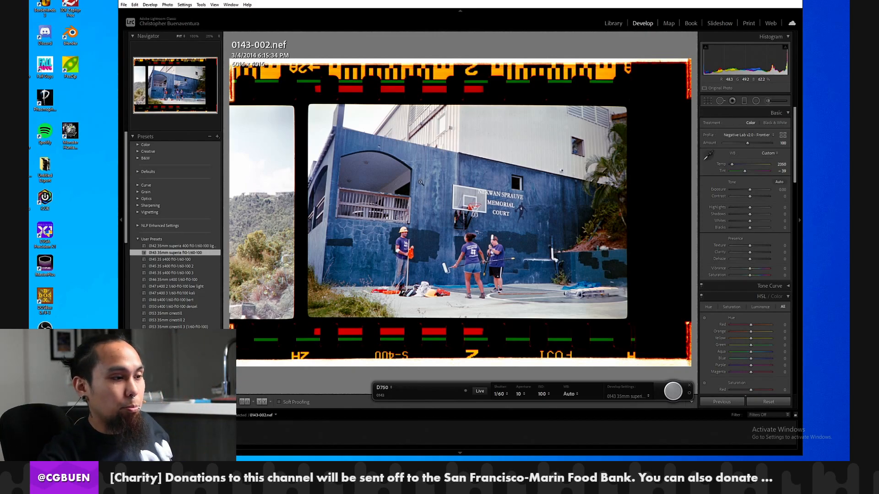
# Capture the following frames of roll 0143 one after another with the tethered camera, up to 0143-013.
pyautogui.click(671, 397)
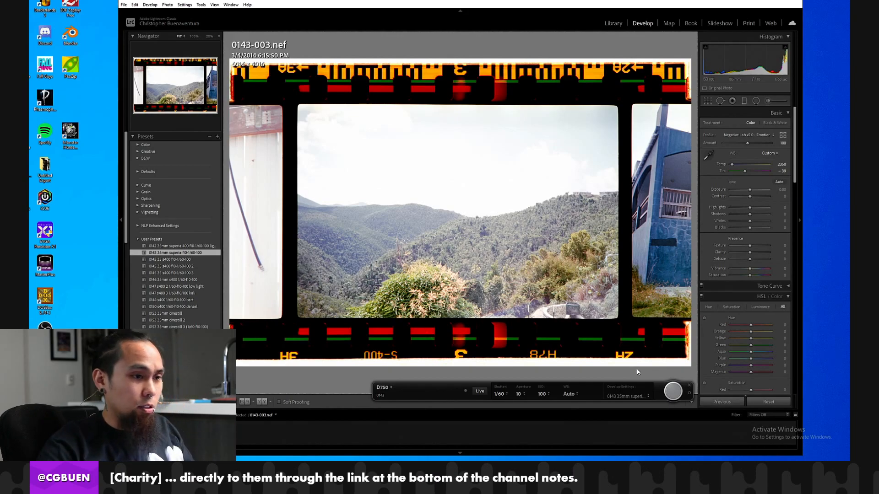
pyautogui.click(673, 391)
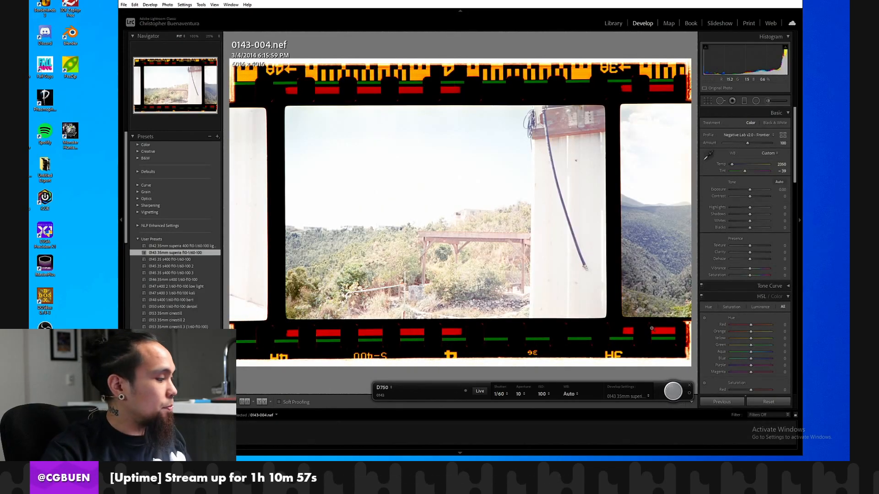
pyautogui.click(671, 391)
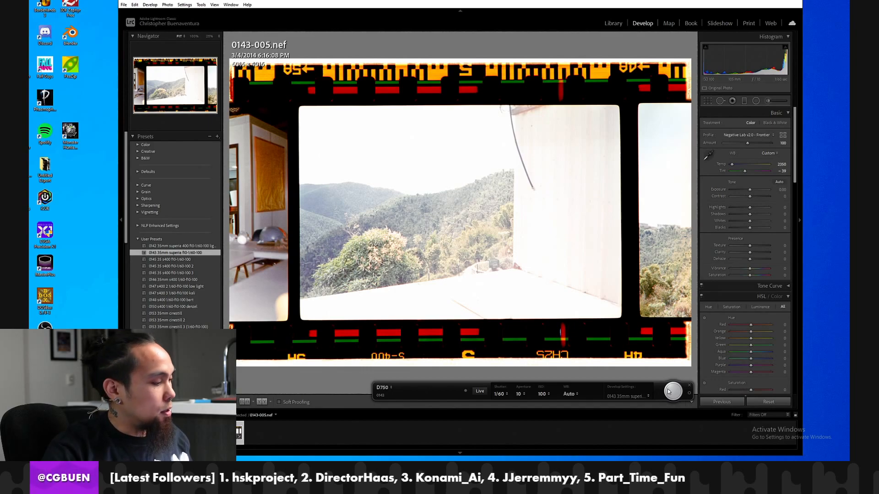
pyautogui.click(673, 390)
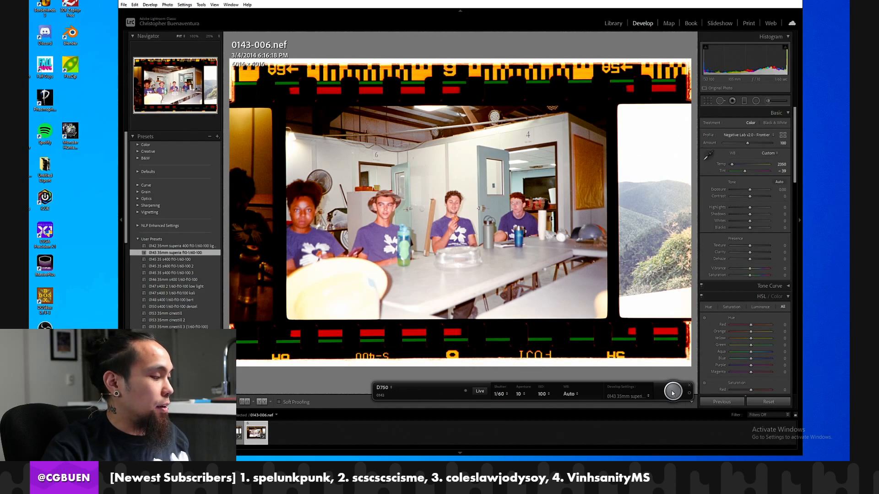
pyautogui.click(672, 392)
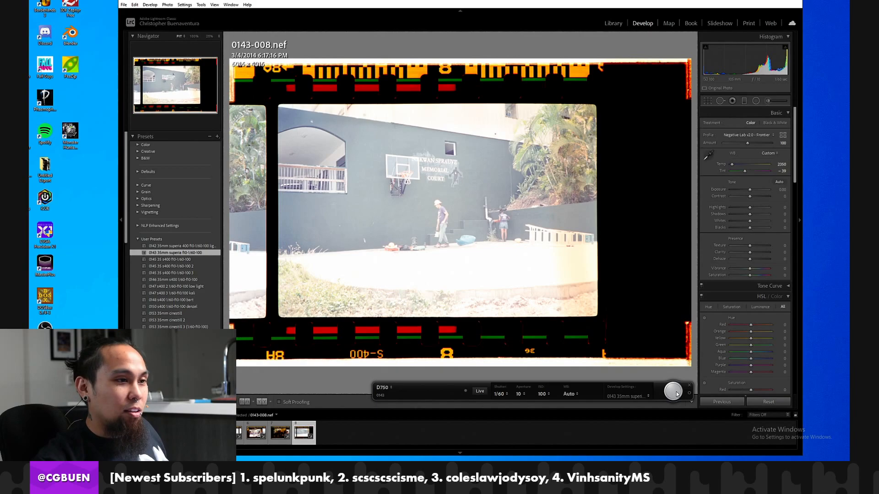
pyautogui.click(675, 393)
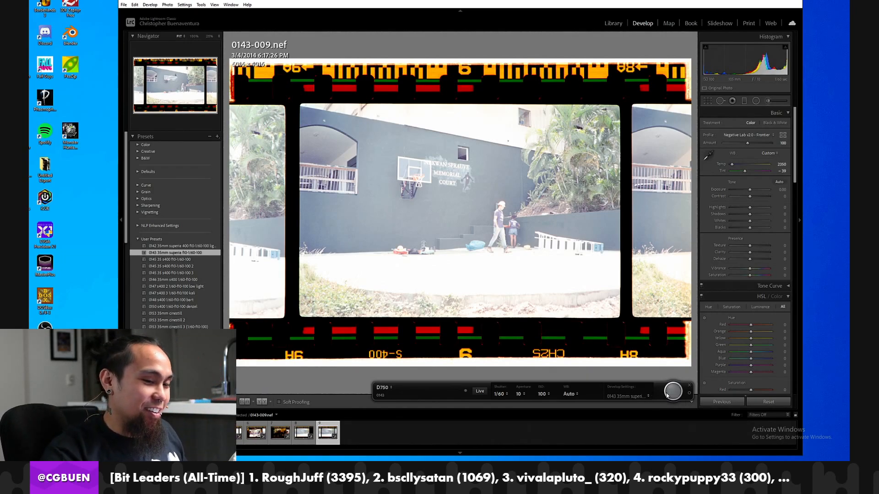
pyautogui.click(671, 392)
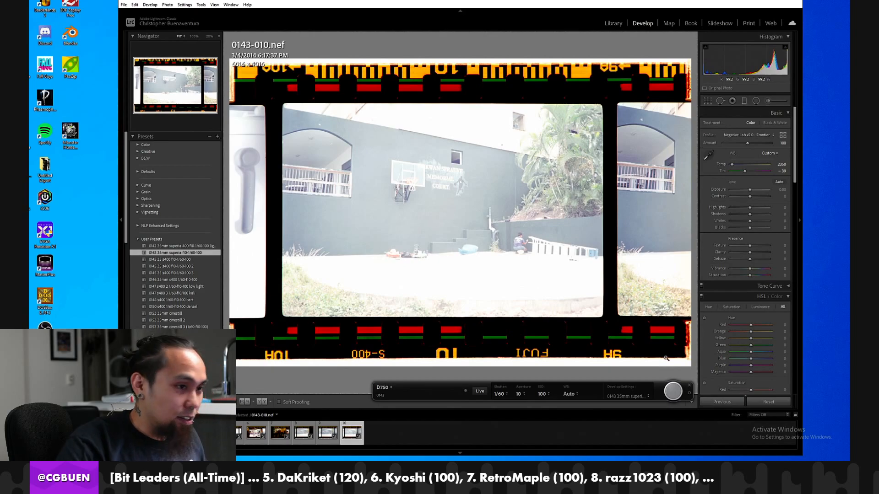
pyautogui.click(672, 389)
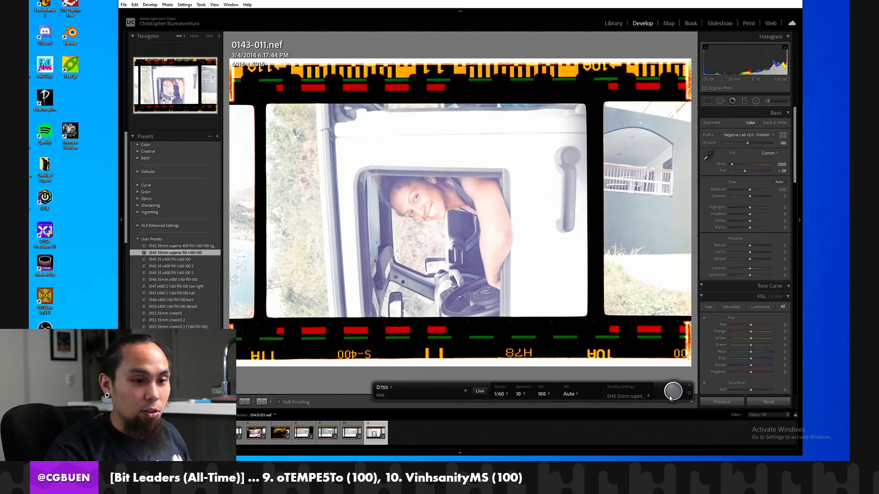
pyautogui.click(672, 397)
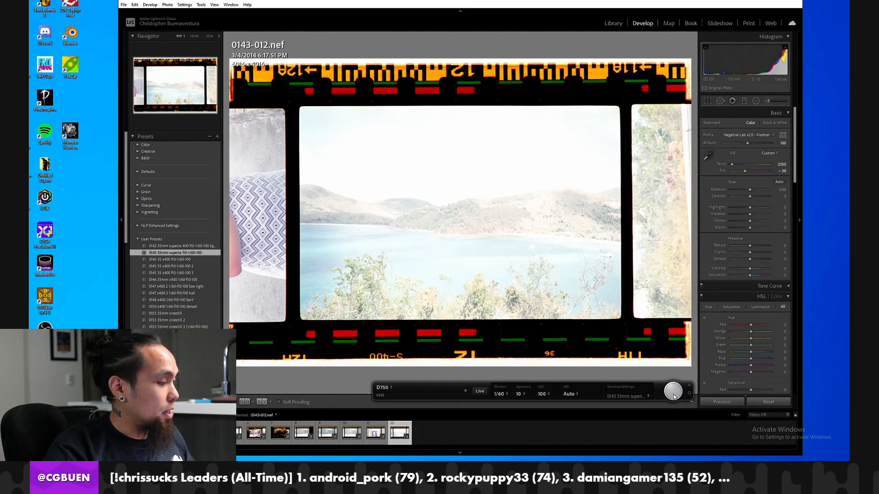
pyautogui.click(673, 394)
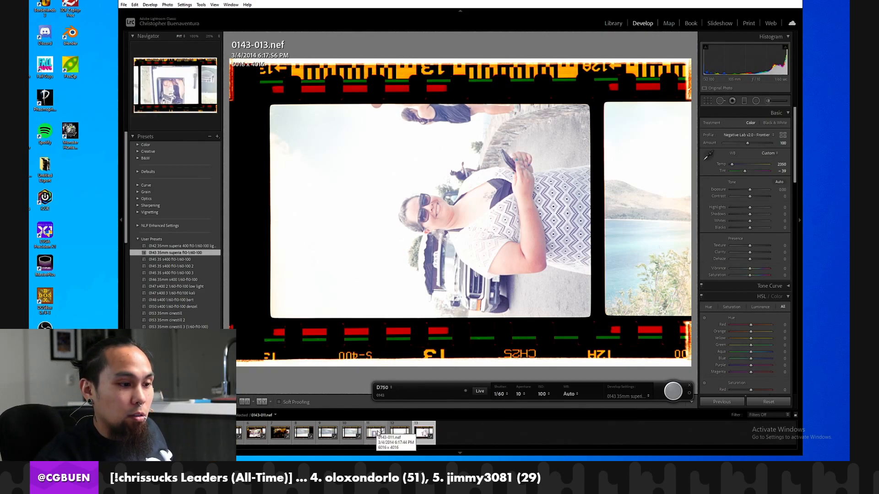
# Compare frames 0143-011 to 0143-013, reset the develop settings of 0143-013 and rotate it 90° clockwise.
pyautogui.click(394, 432)
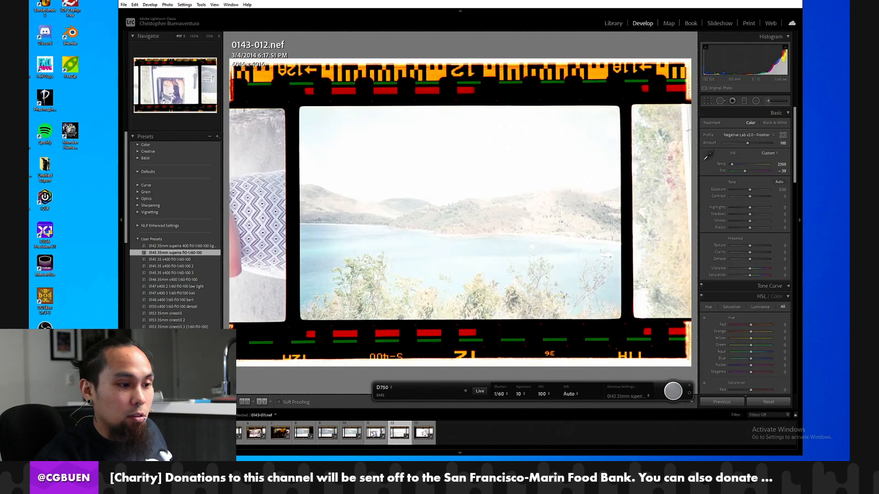
pyautogui.click(373, 434)
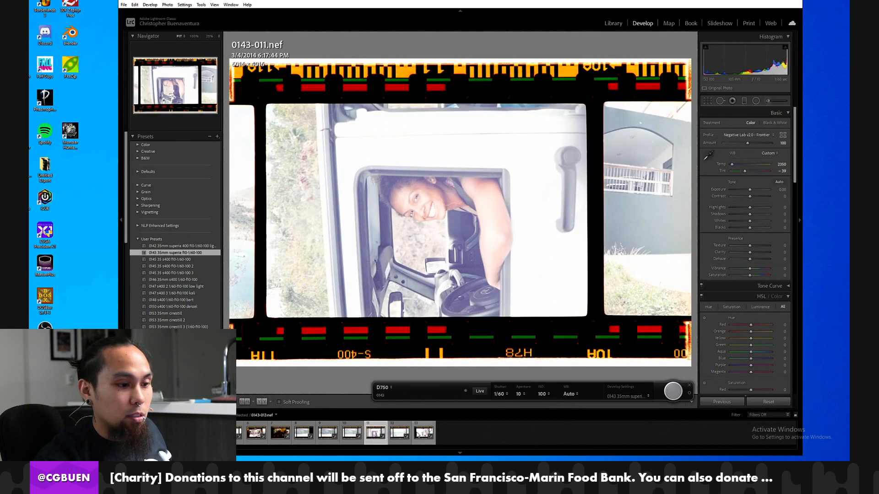
pyautogui.click(420, 434)
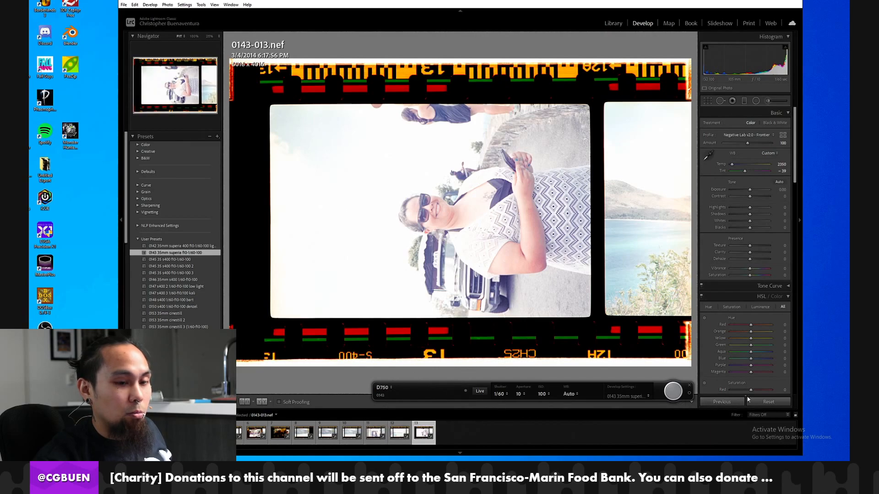
pyautogui.click(768, 402)
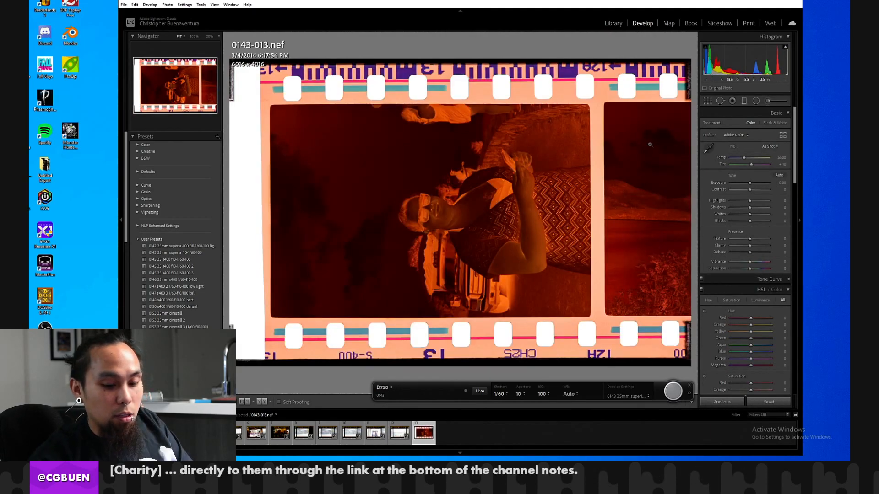
pyautogui.hotkey('ctrl', ']')
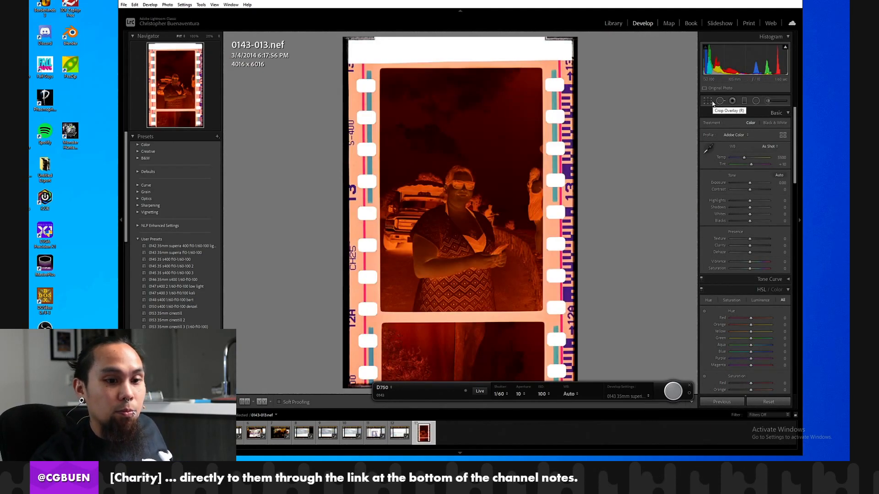
# Crop frame 0143-013 to the exposed image area, excluding the sprocket holes, film border and neighbouring frame.
pyautogui.click(708, 101)
pyautogui.moveTo(514, 41); pyautogui.dragTo(521, 58)
pyautogui.moveTo(576, 89); pyautogui.dragTo(558, 88)
pyautogui.moveTo(362, 134); pyautogui.dragTo(382, 135)
pyautogui.moveTo(450, 380); pyautogui.dragTo(454, 330)
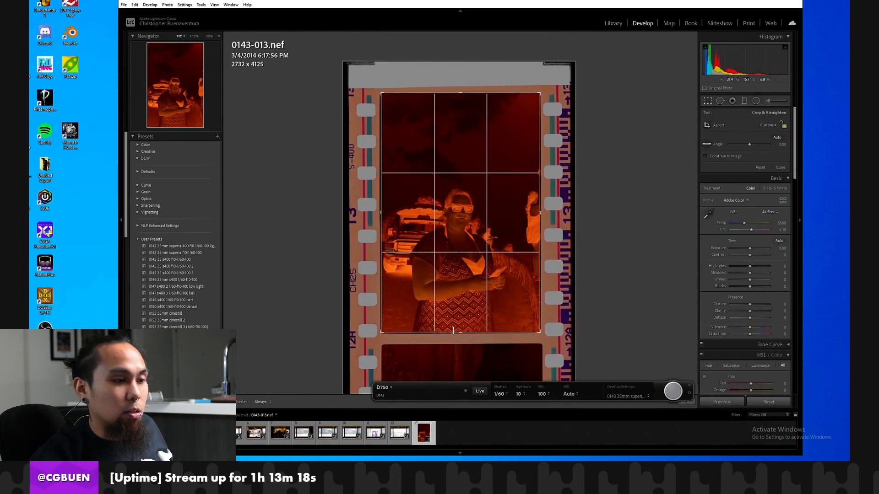
pyautogui.press('Return')
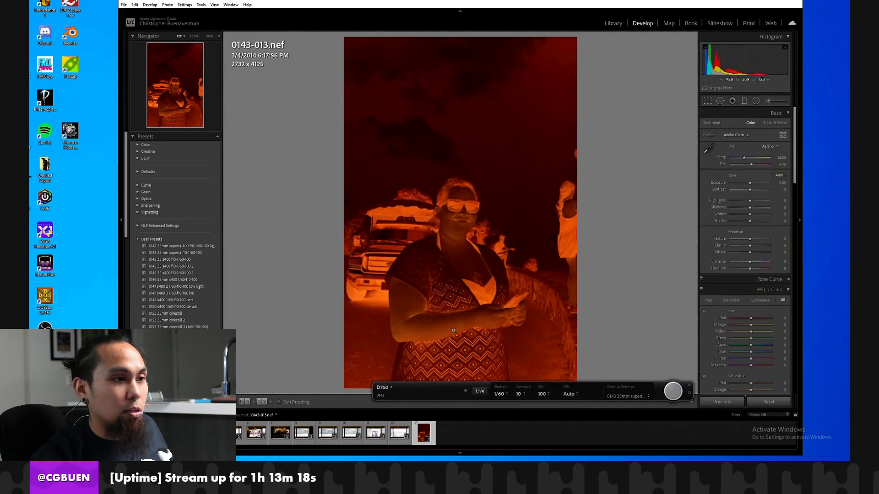
# Convert the cropped negative 0143-013 to a positive with the Negative Lab Pro plug-in.
pyautogui.click(127, 4)
pyautogui.moveTo(158, 111)
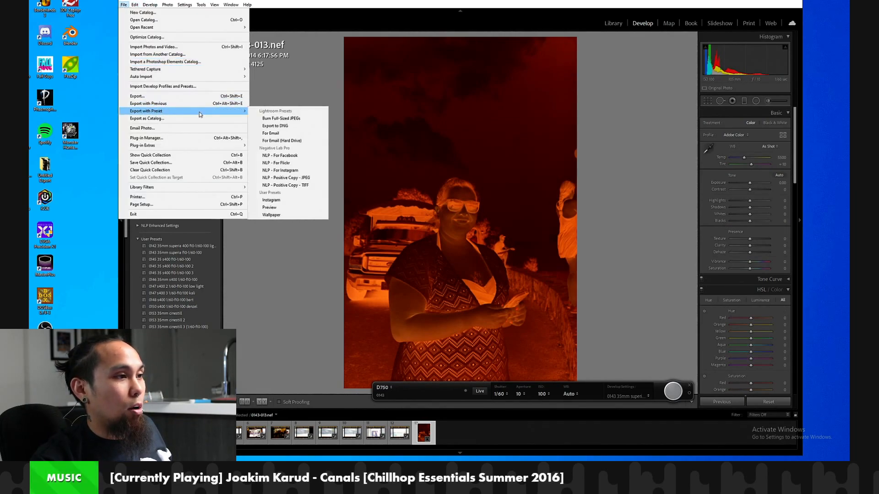
pyautogui.moveTo(238, 149)
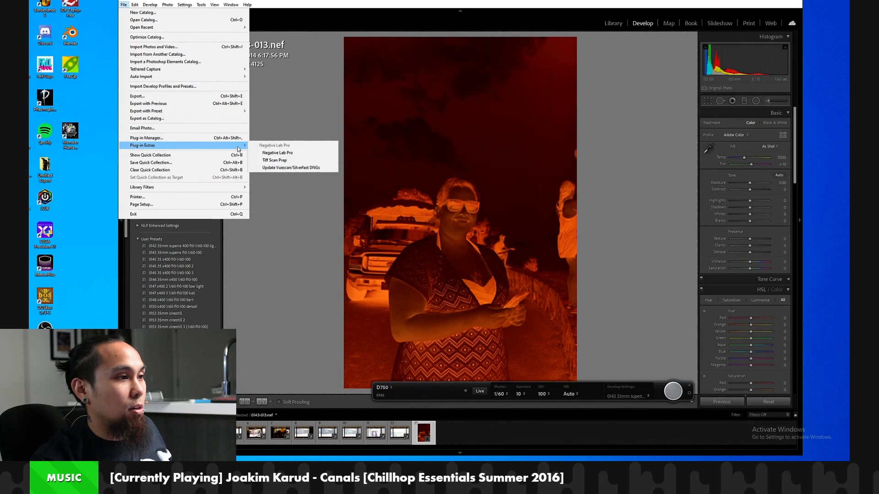
pyautogui.click(293, 152)
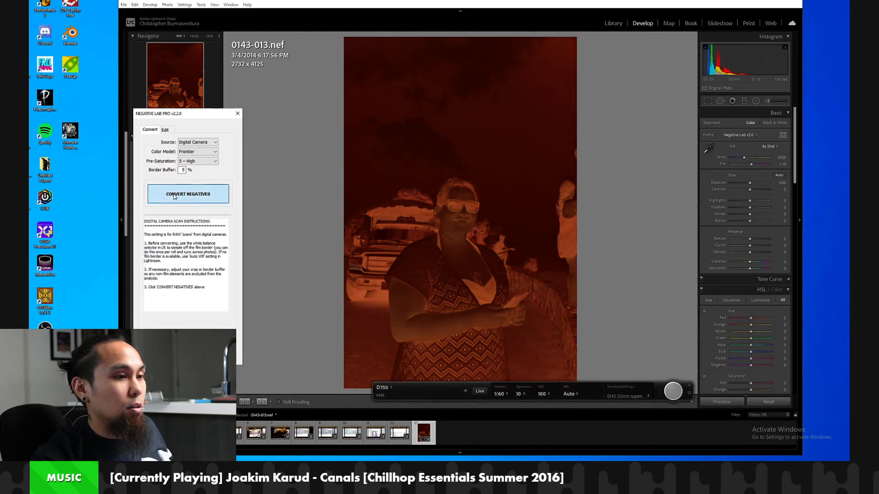
pyautogui.click(174, 195)
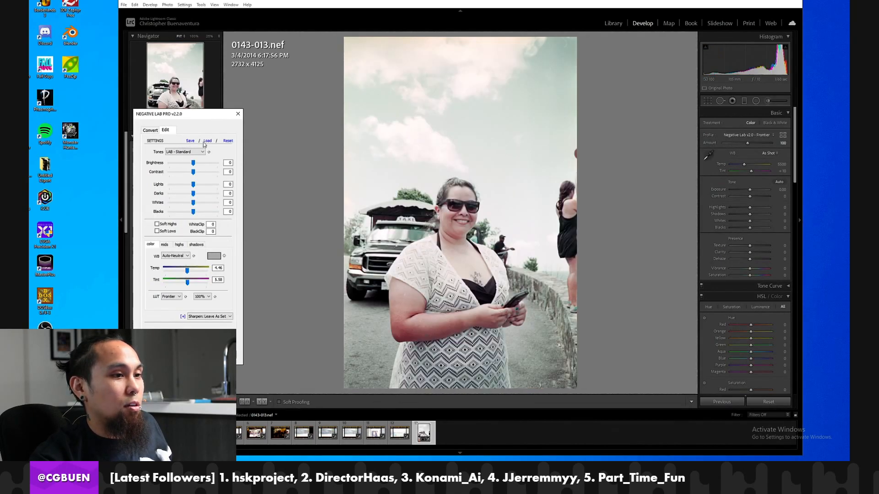
# Try the LINEAR - Gamma tone profile on the converted frame and return to LAB - Standard.
pyautogui.click(176, 152)
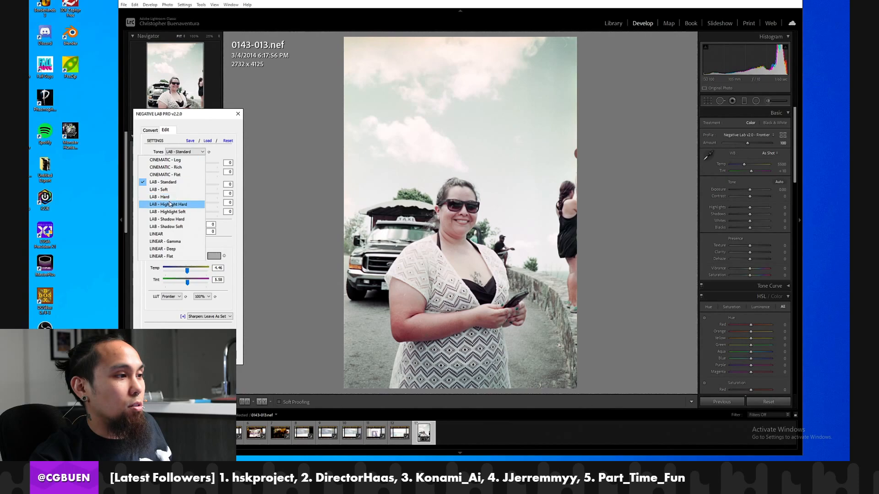
pyautogui.click(172, 242)
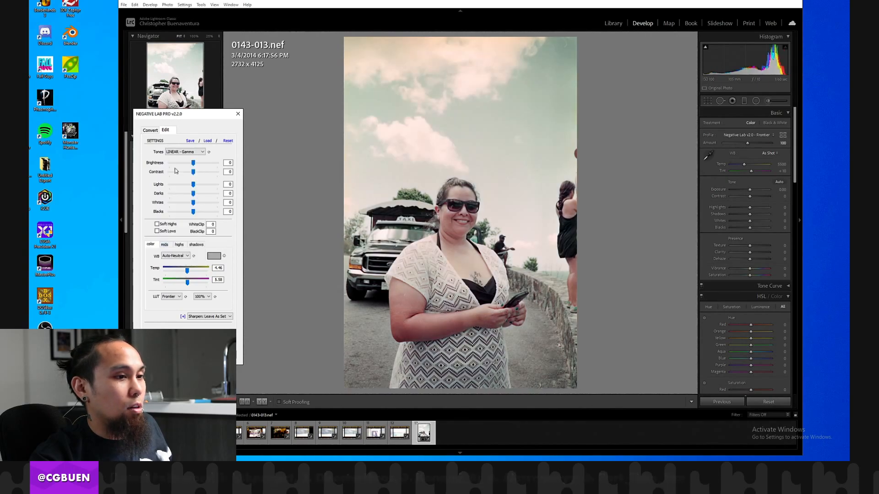
pyautogui.click(176, 153)
pyautogui.click(166, 181)
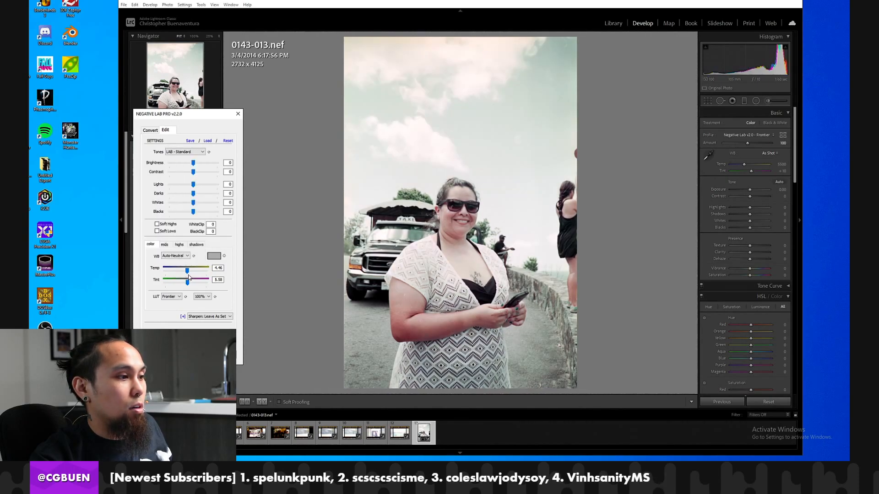
# Set the converted frame's white balance to Auto-Warm and lower Lights to -14.
pyautogui.click(184, 261)
pyautogui.click(180, 279)
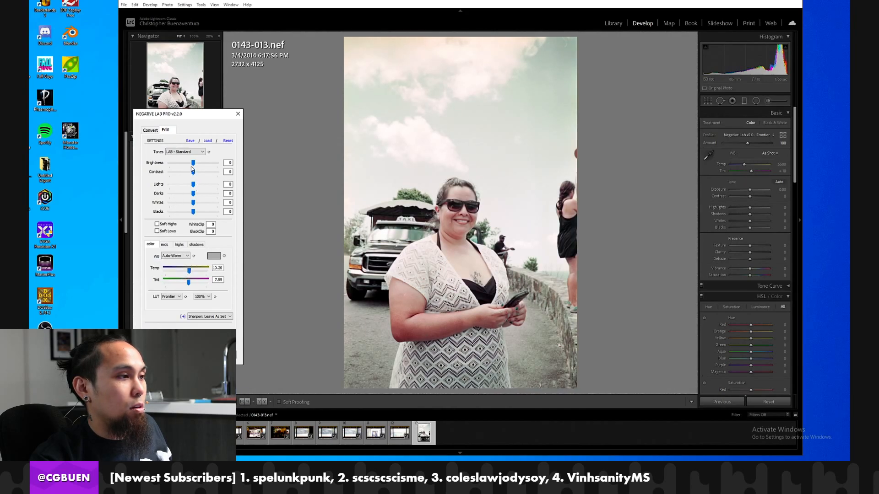
pyautogui.moveTo(192, 190); pyautogui.dragTo(185, 188)
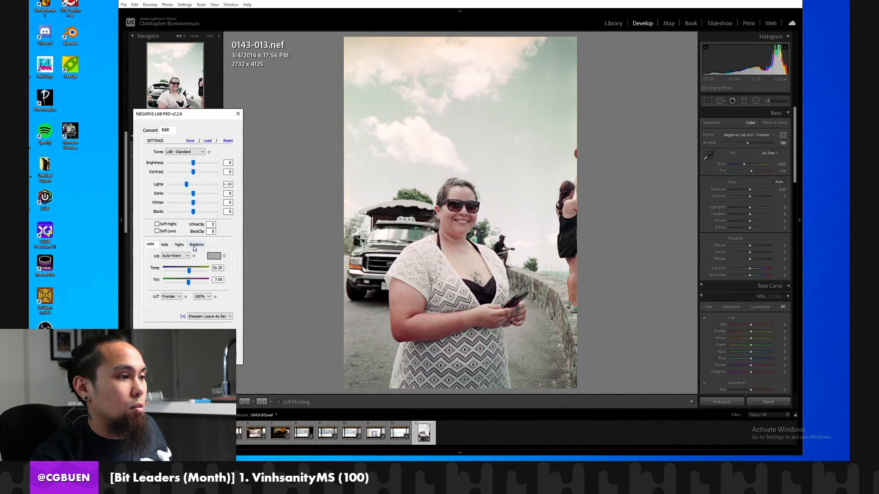
# Fine-tune the converted frame's Auto-Warm white balance to Temp 15 and Tint 9.
pyautogui.moveTo(189, 285); pyautogui.dragTo(188, 284)
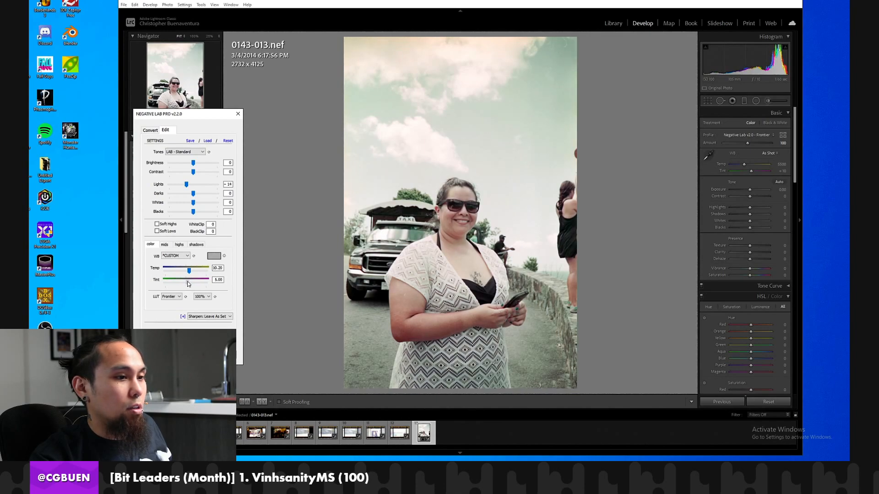
pyautogui.click(174, 255)
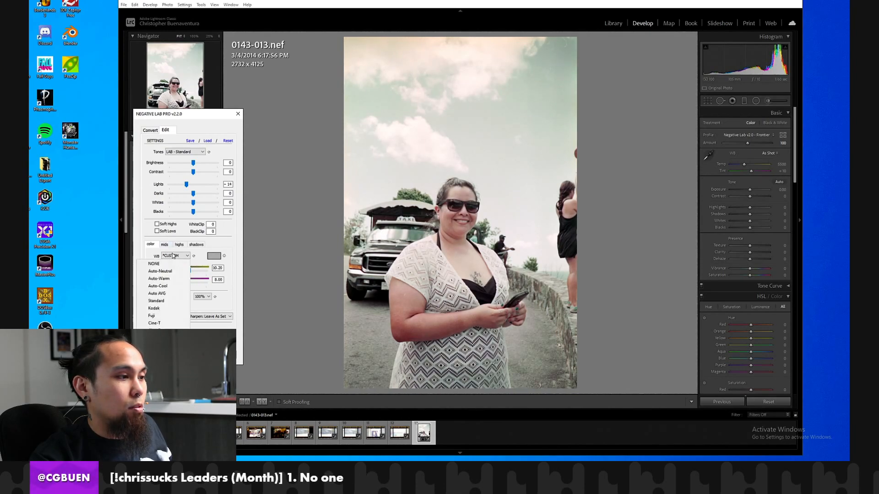
pyautogui.click(174, 279)
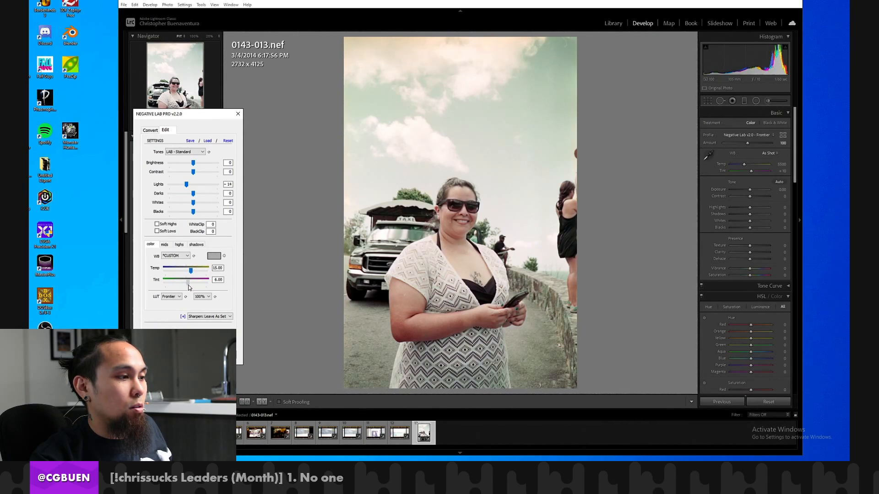
pyautogui.moveTo(190, 283); pyautogui.dragTo(189, 283)
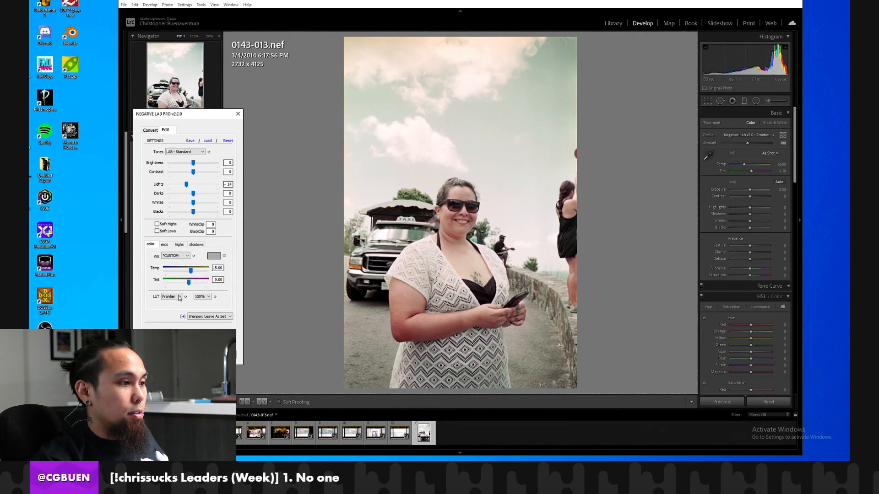
# Try the Natural, Crystal and Pakon LUTs on the converted frame and return to Frontier.
pyautogui.click(170, 311)
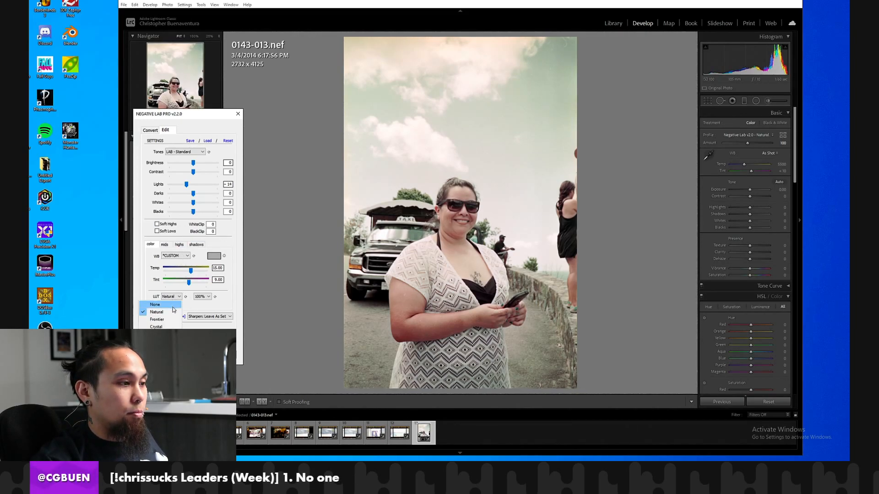
pyautogui.click(176, 326)
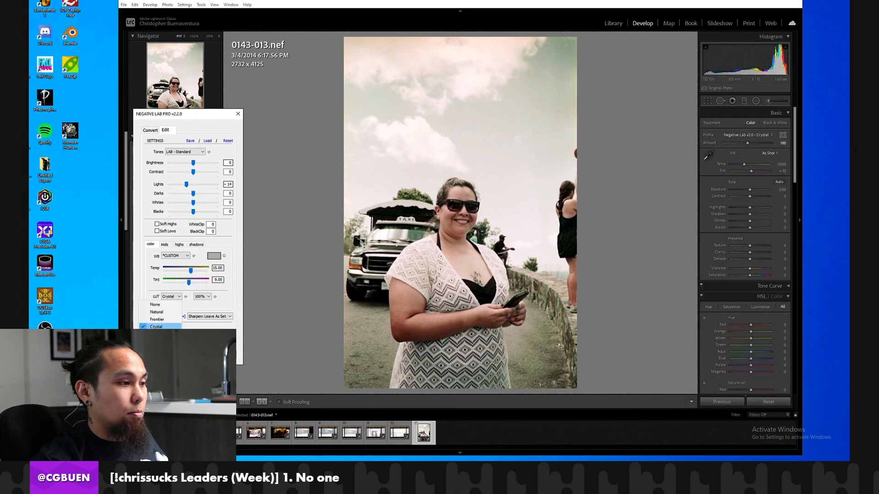
pyautogui.click(173, 296)
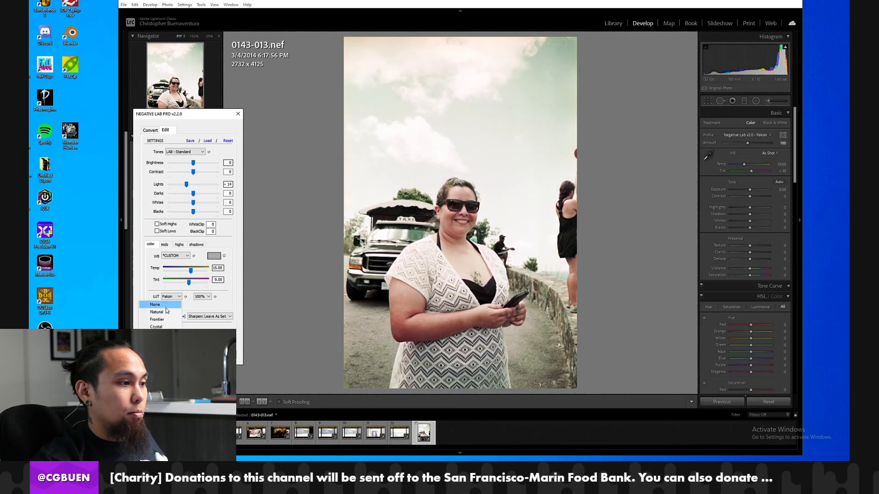
pyautogui.click(163, 320)
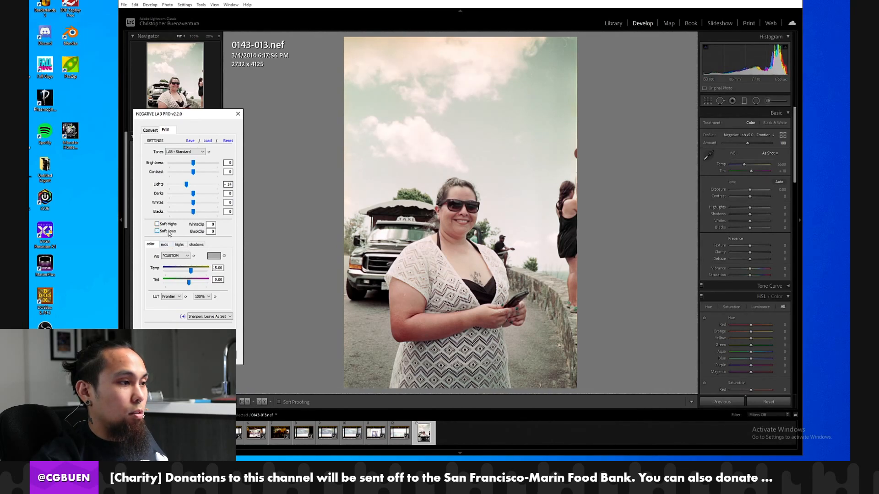
# Apply the Negative Lab Pro edits to frame 0143-013 and close the plug-in.
pyautogui.click(175, 256)
pyautogui.click(175, 256)
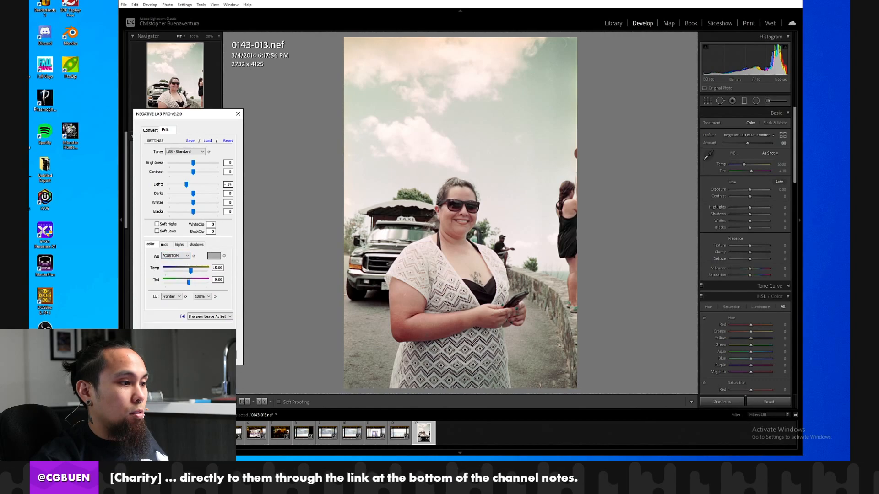
pyautogui.click(202, 356)
# Rotate frame 0143-011 clockwise to portrait and reset its develop settings to the raw negative.
pyautogui.click(376, 433)
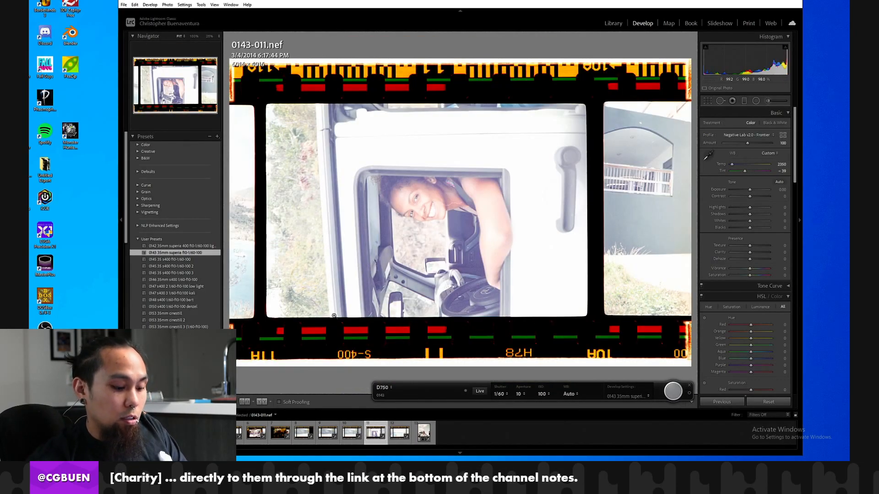
pyautogui.hotkey('ctrl', ']')
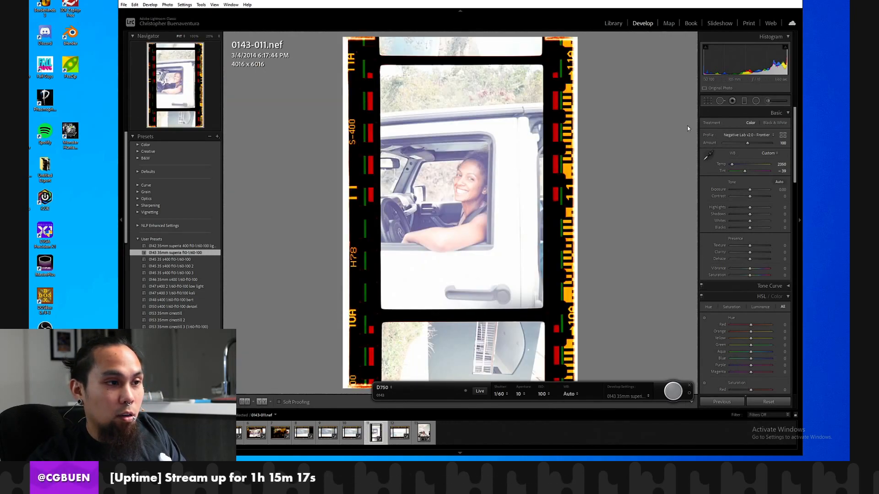
pyautogui.click(769, 401)
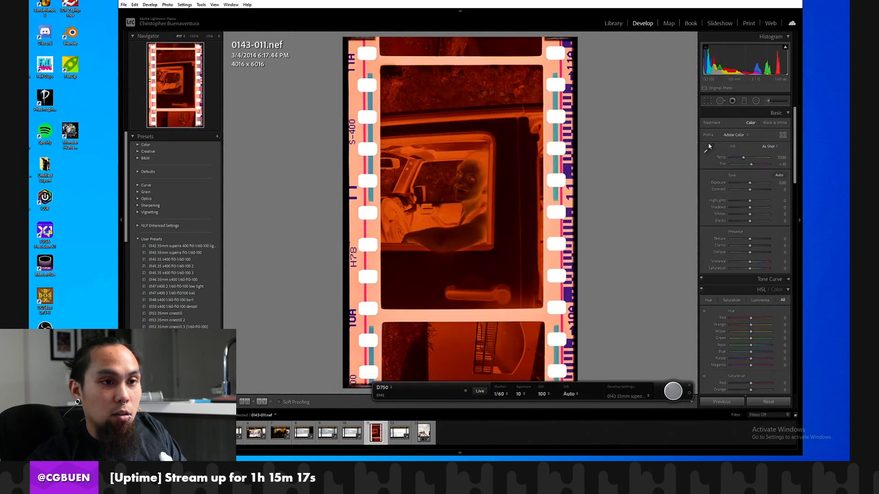
# Set frame 0143-011's white balance from the clear film border and crop to the exposed image area without sprocket holes or neighbouring frames.
pyautogui.click(708, 147)
pyautogui.click(553, 224)
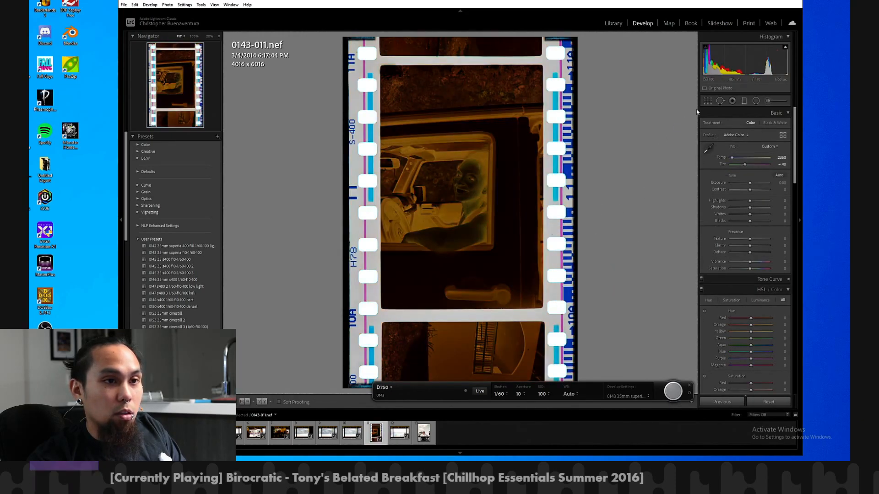
pyautogui.press('r')
pyautogui.moveTo(536, 38); pyautogui.dragTo(535, 53)
pyautogui.moveTo(580, 110); pyautogui.dragTo(559, 114)
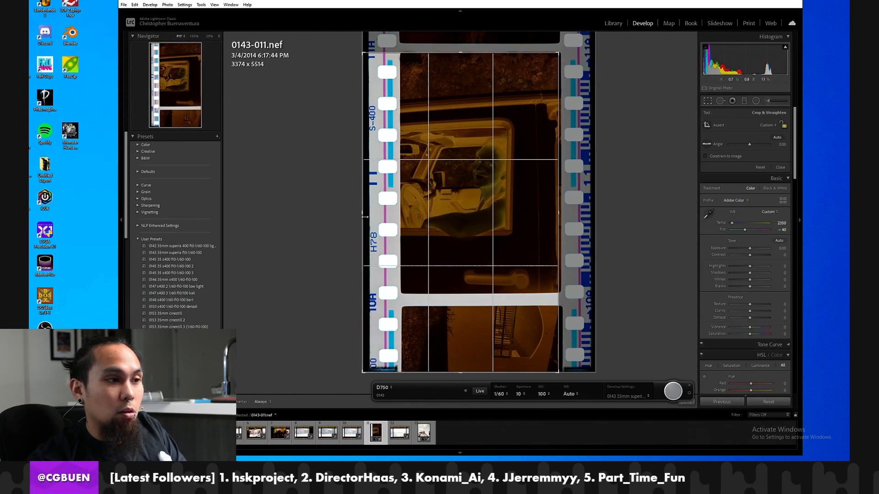
pyautogui.moveTo(365, 217); pyautogui.dragTo(385, 216)
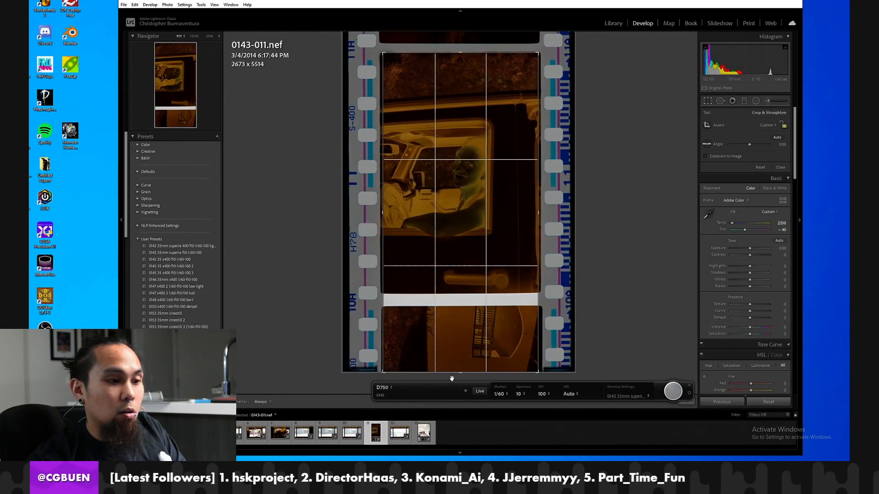
pyautogui.moveTo(451, 378); pyautogui.dragTo(463, 332)
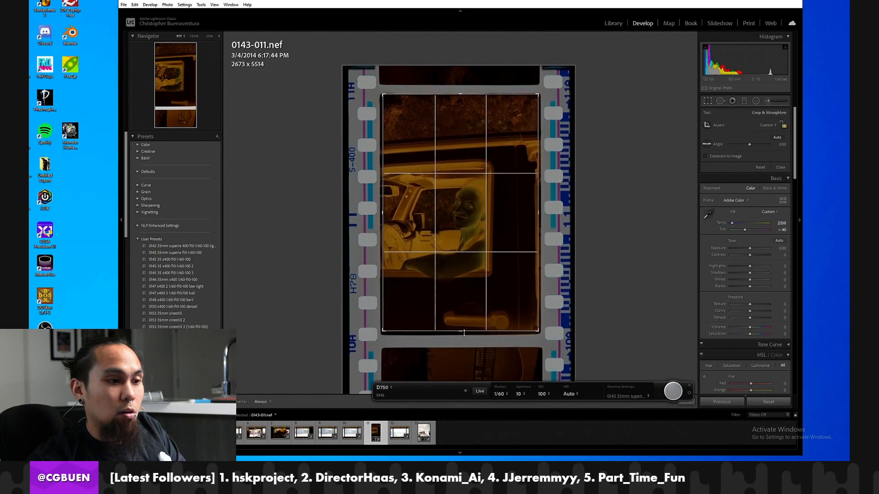
pyautogui.press('Return')
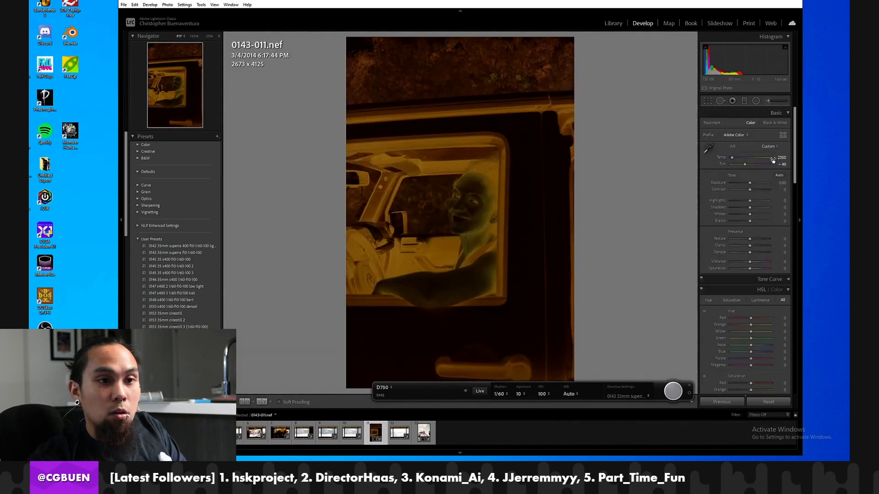
# Raise the cropped negative's exposure to +1.49 and convert it to a positive with the Negative Lab Pro plug-in.
pyautogui.moveTo(749, 183); pyautogui.dragTo(756, 183)
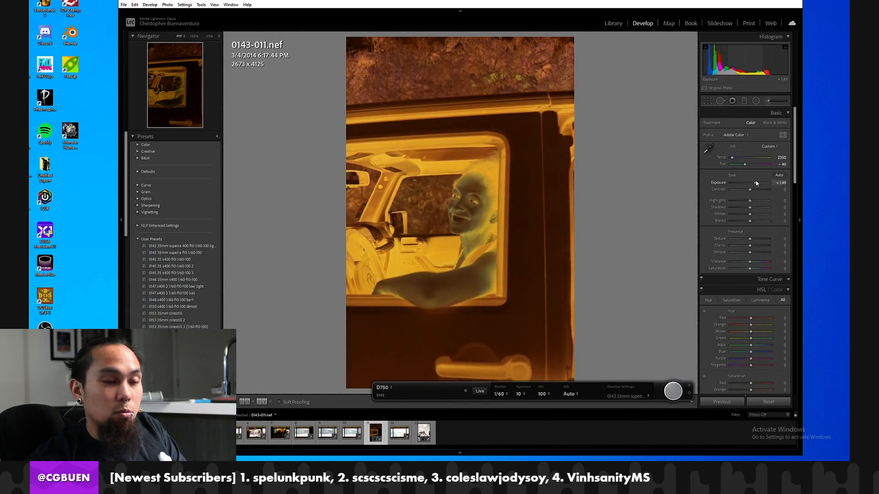
pyautogui.click(123, 5)
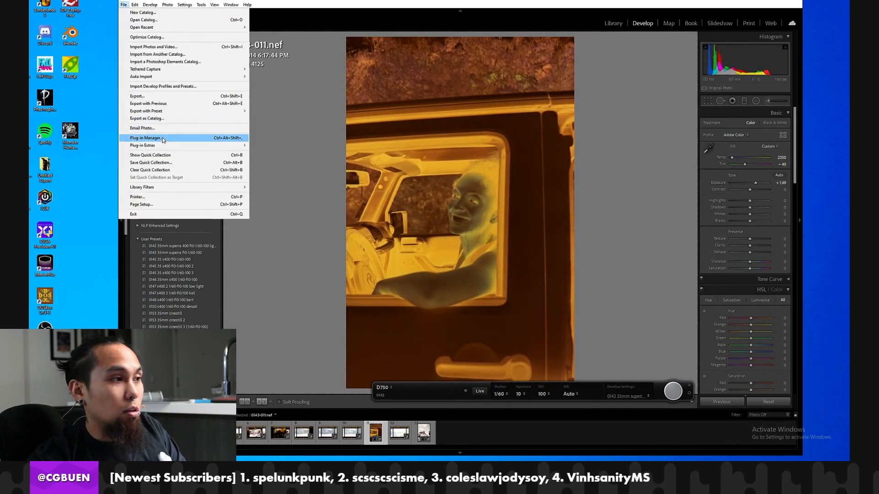
pyautogui.moveTo(197, 146)
pyautogui.click(276, 155)
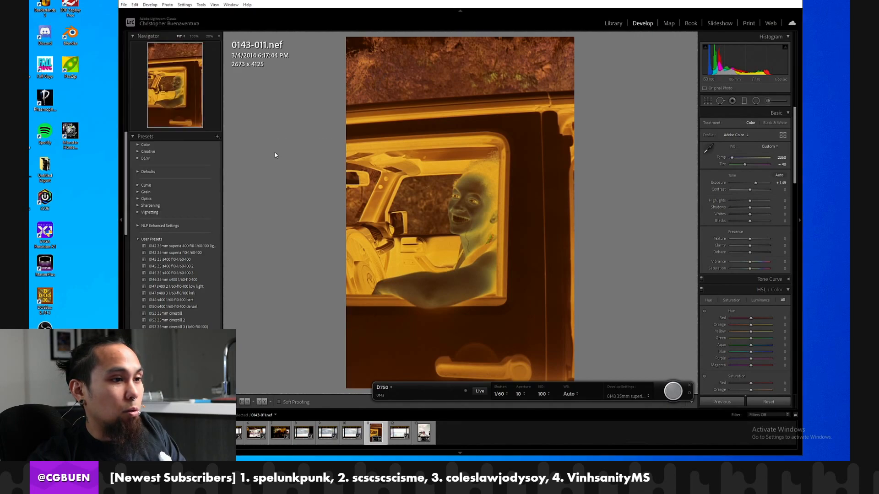
pyautogui.click(226, 188)
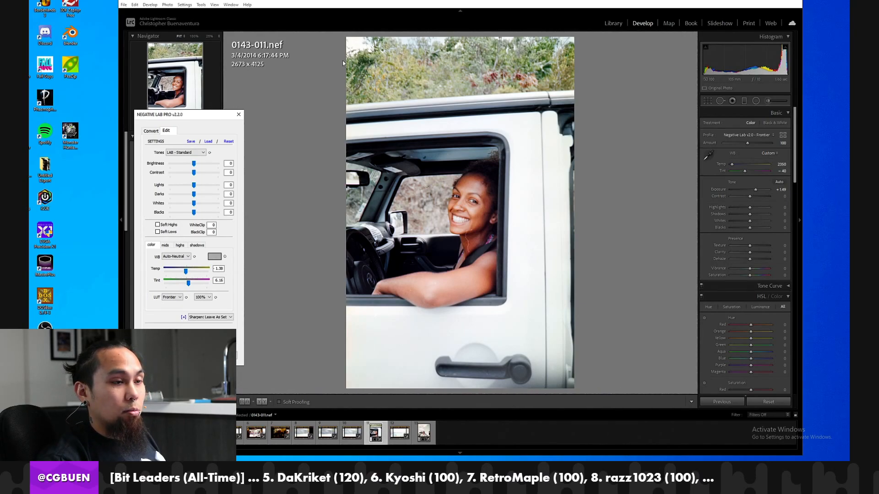
# Try the Auto-Warm white balance on the conversion, return to Auto-Neutral and apply the edits.
pyautogui.click(175, 256)
pyautogui.click(173, 263)
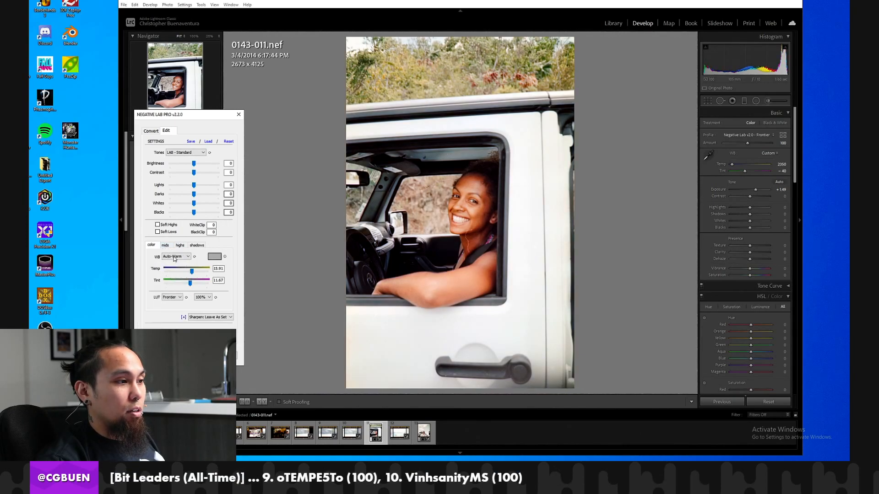
pyautogui.click(174, 257)
pyautogui.click(166, 276)
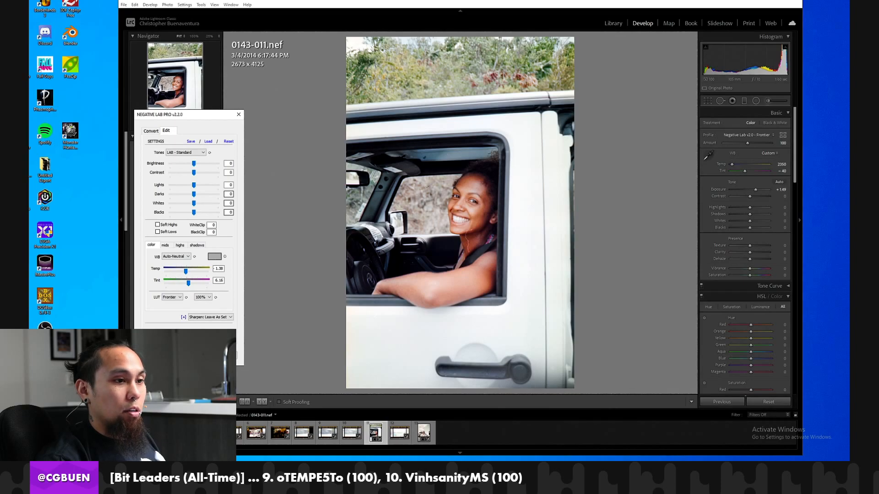
pyautogui.click(196, 355)
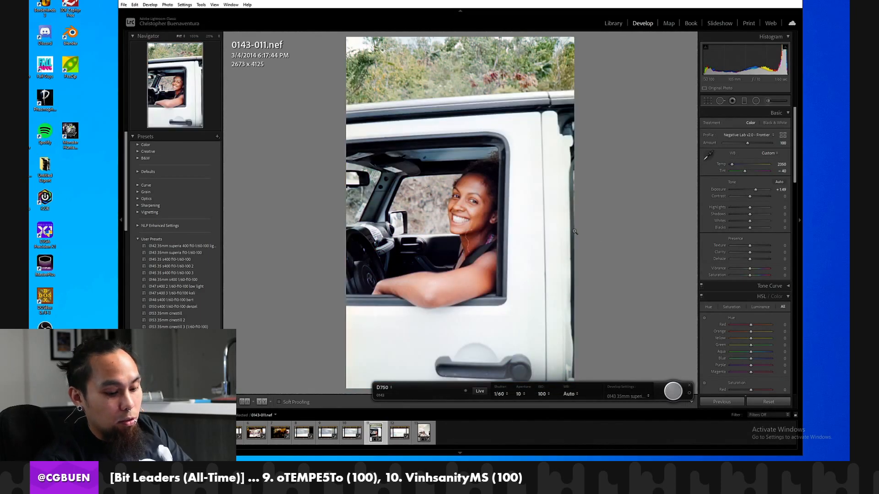
# Sync the develop settings of frame 0143-011 to the selected frames 0143-008 through 0143-013.
pyautogui.keyDown('ctrl'); pyautogui.click(352, 435); pyautogui.keyUp('ctrl')
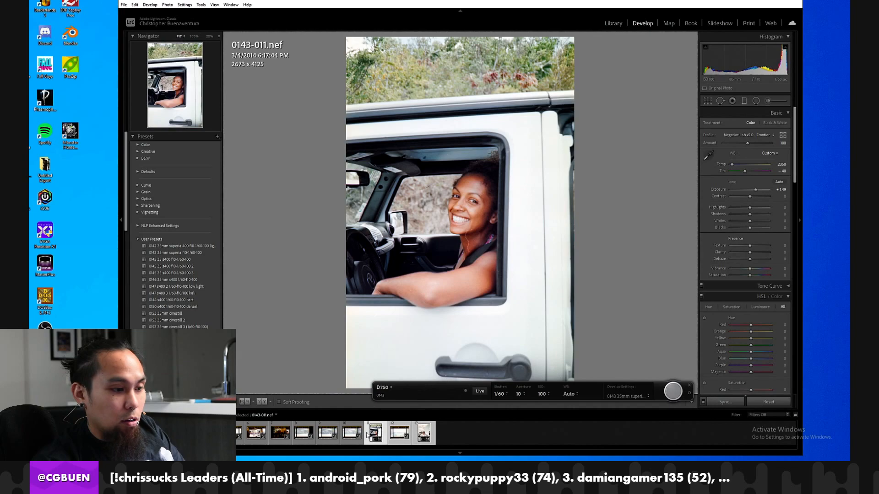
pyautogui.keyDown('ctrl'); pyautogui.click(352, 436); pyautogui.keyUp('ctrl')
pyautogui.keyDown('ctrl'); pyautogui.click(329, 435); pyautogui.keyUp('ctrl')
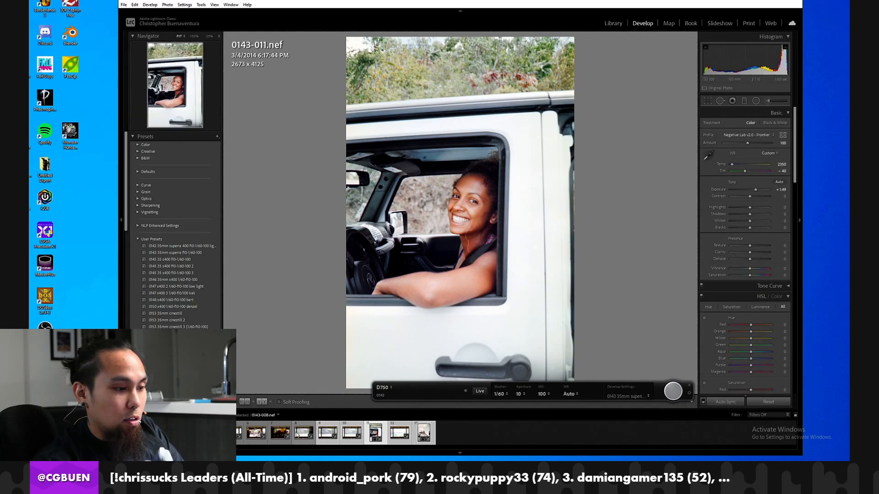
pyautogui.keyDown('ctrl'); pyautogui.click(305, 434); pyautogui.keyUp('ctrl')
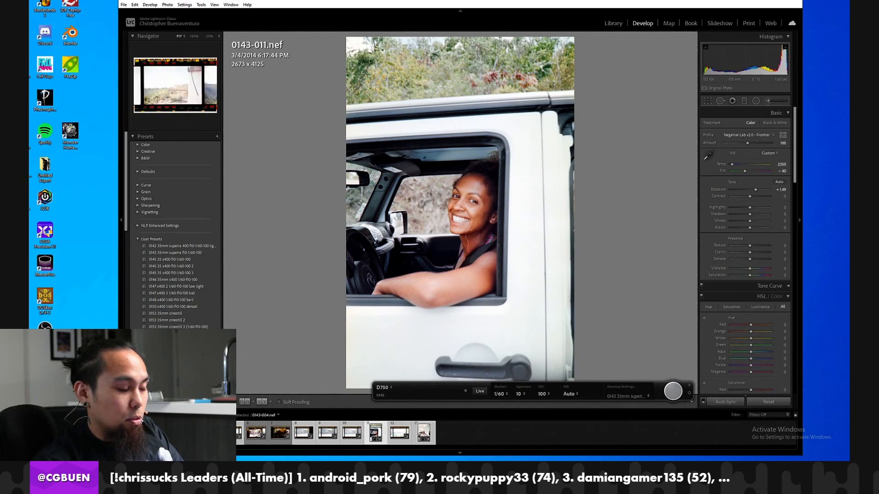
pyautogui.click(725, 402)
pyautogui.click(626, 335)
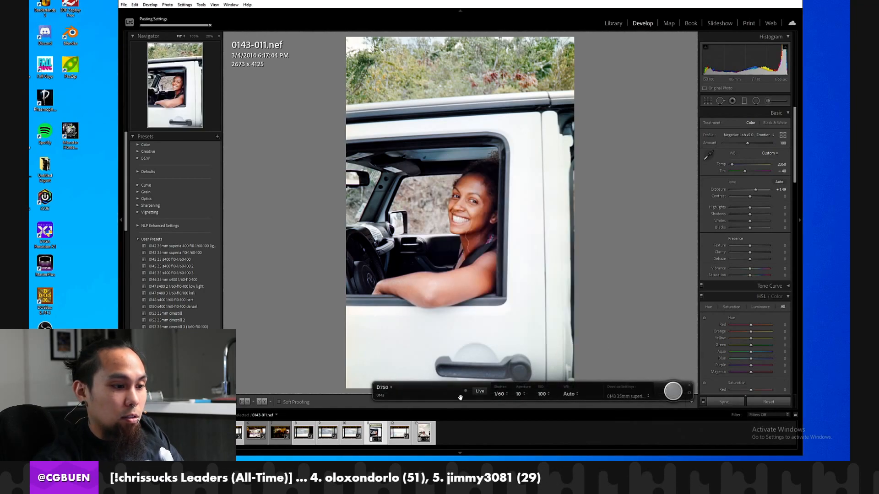
# Review the synced conversion on frames 0143-013 back through 0143-009, comparing their colour and exposure.
pyautogui.click(423, 433)
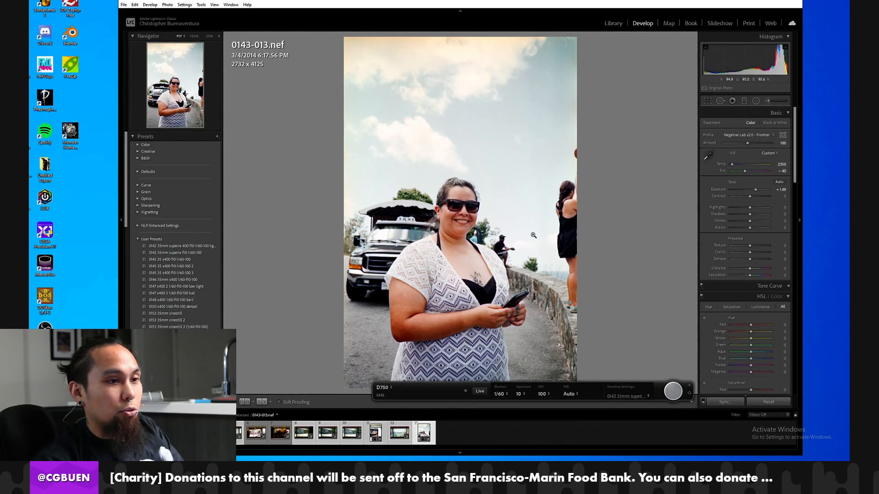
pyautogui.click(396, 433)
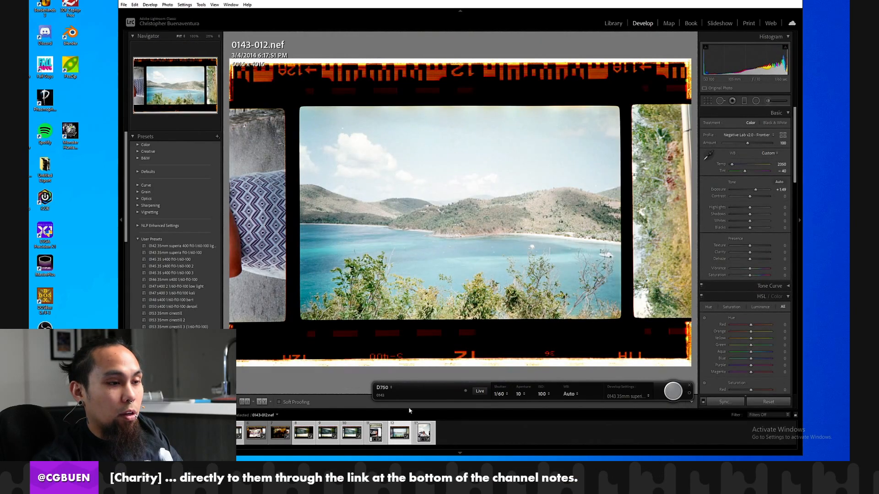
pyautogui.press('Left')
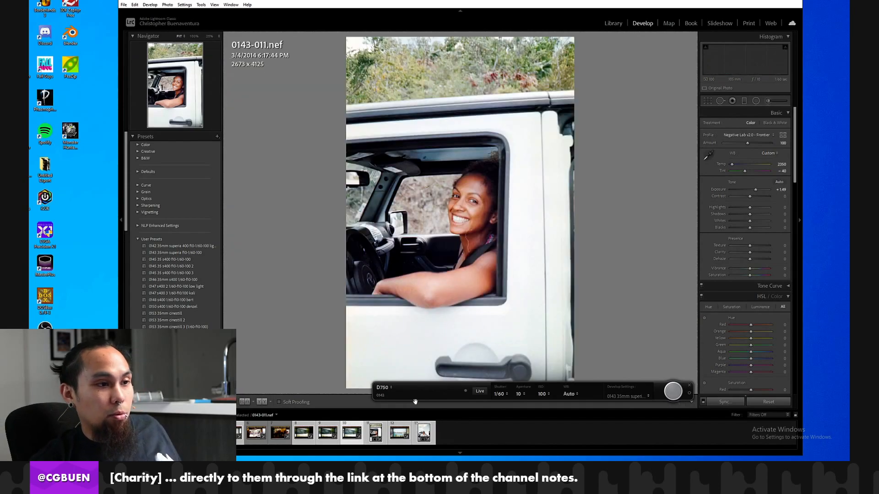
pyautogui.press('Left')
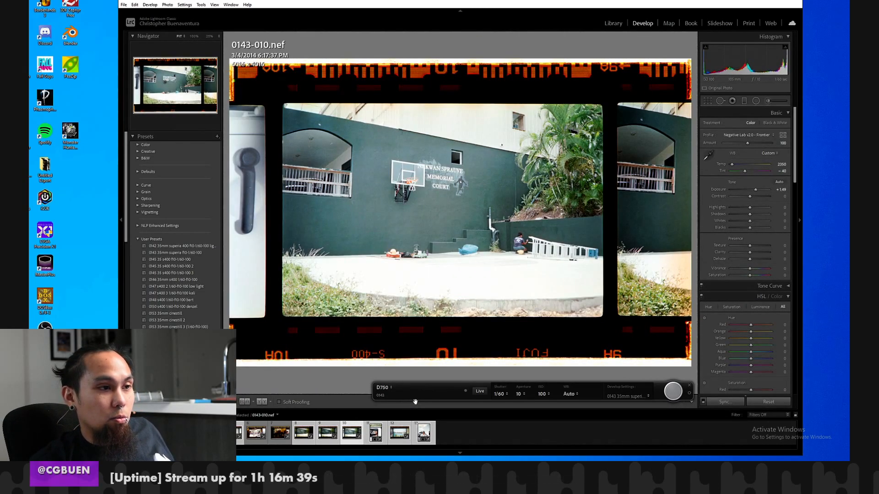
pyautogui.press('Left')
pyautogui.press('Left')
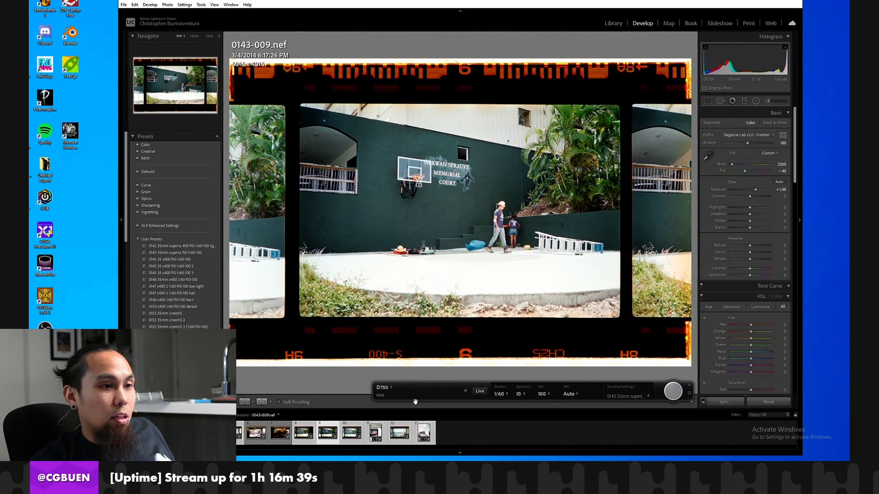
# Reset frame 0143-009's develop settings and set its white balance from the clear film border between frames.
pyautogui.click(775, 402)
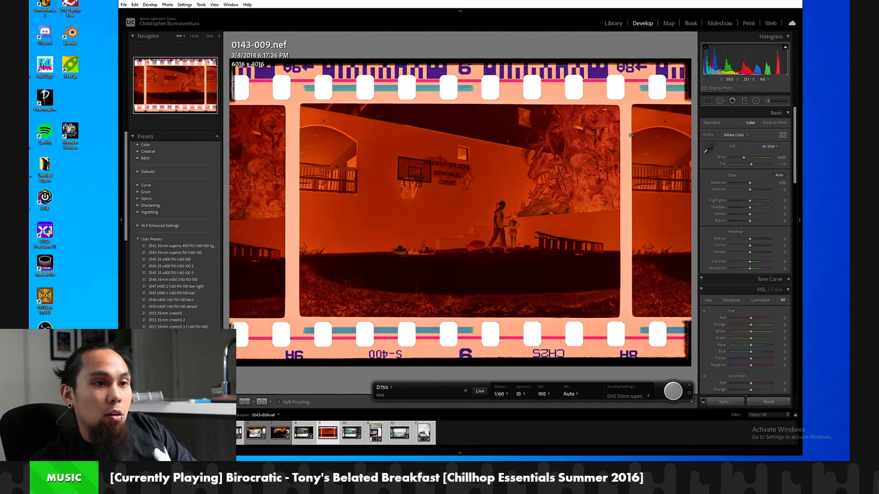
pyautogui.click(708, 149)
pyautogui.click(627, 154)
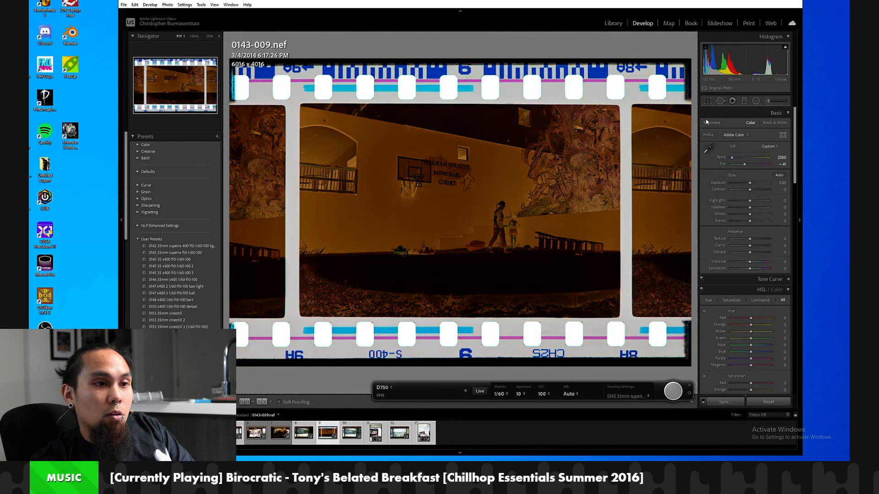
# Crop frame 0143-009 to the picture area, cutting off the film borders and the neighbouring frames.
pyautogui.click(708, 102)
pyautogui.moveTo(488, 57); pyautogui.dragTo(498, 82)
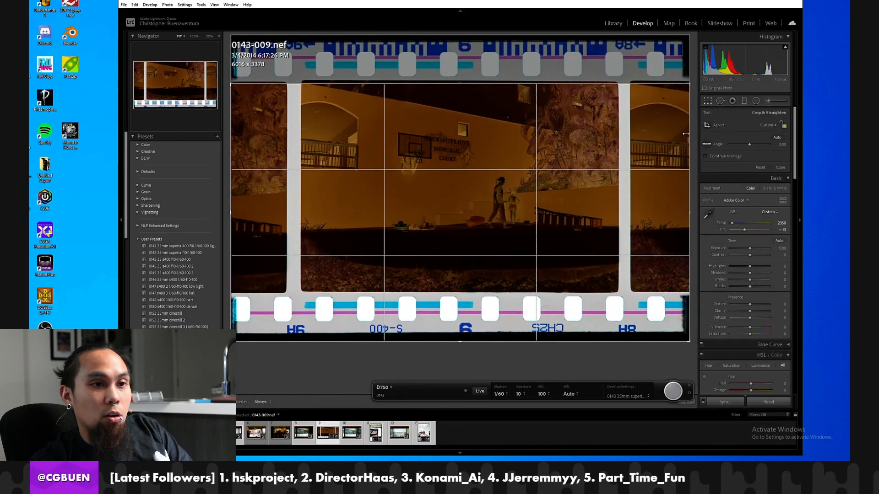
pyautogui.moveTo(689, 135); pyautogui.dragTo(650, 135)
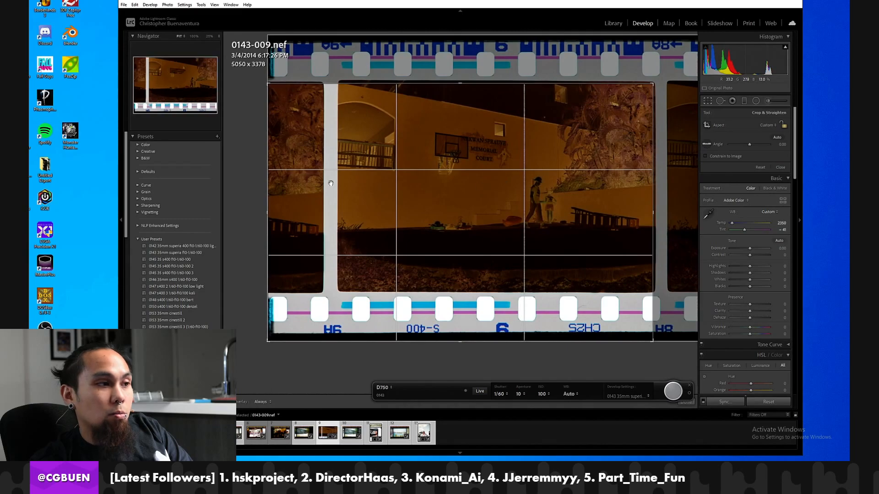
pyautogui.moveTo(274, 185); pyautogui.dragTo(339, 188)
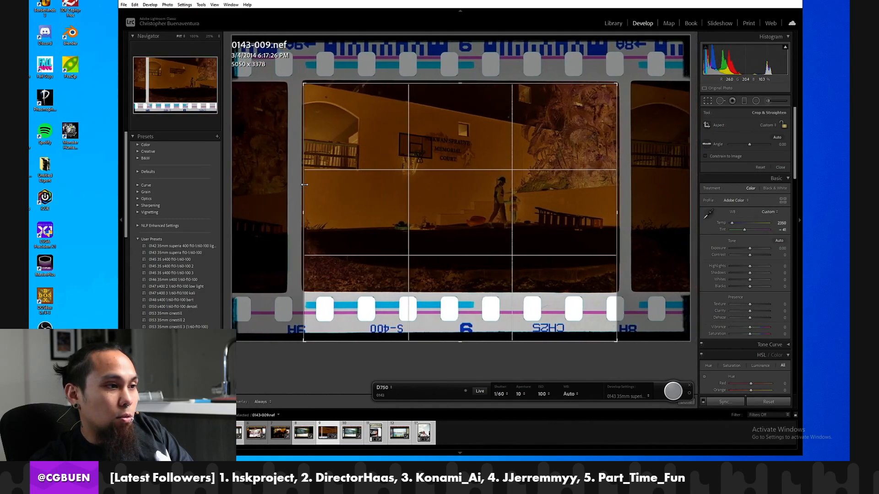
pyautogui.moveTo(354, 341); pyautogui.dragTo(355, 293)
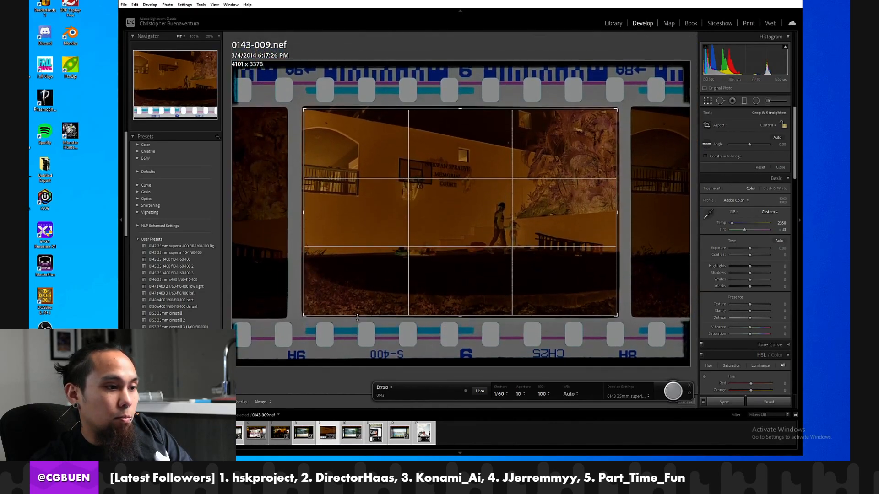
pyautogui.press('Return')
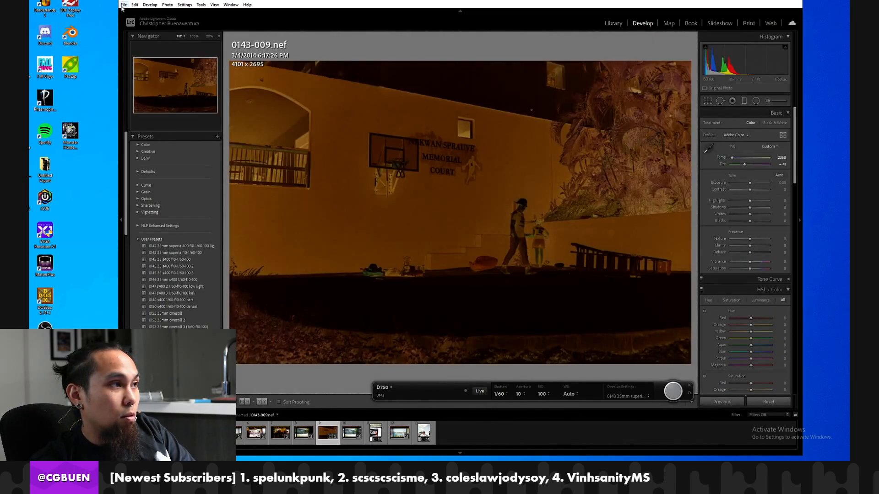
# Convert frame 0143-009 with Negative Lab Pro.
pyautogui.click(124, 5)
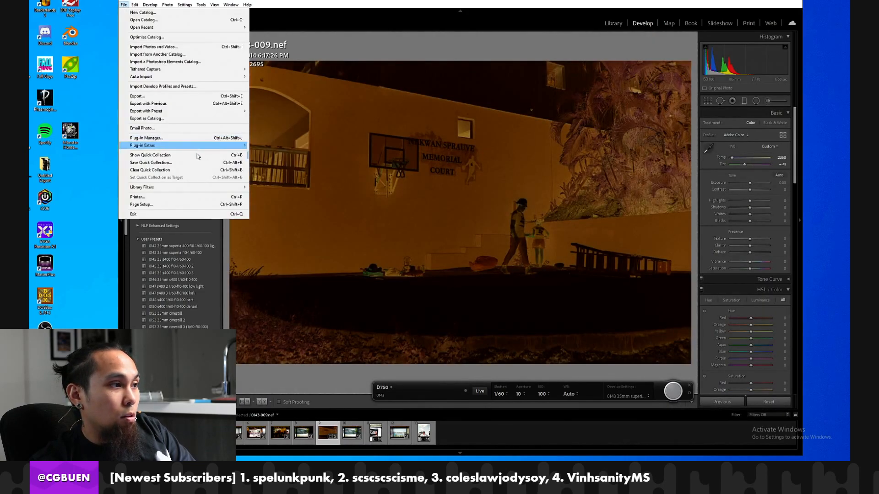
pyautogui.moveTo(197, 113)
pyautogui.moveTo(226, 145)
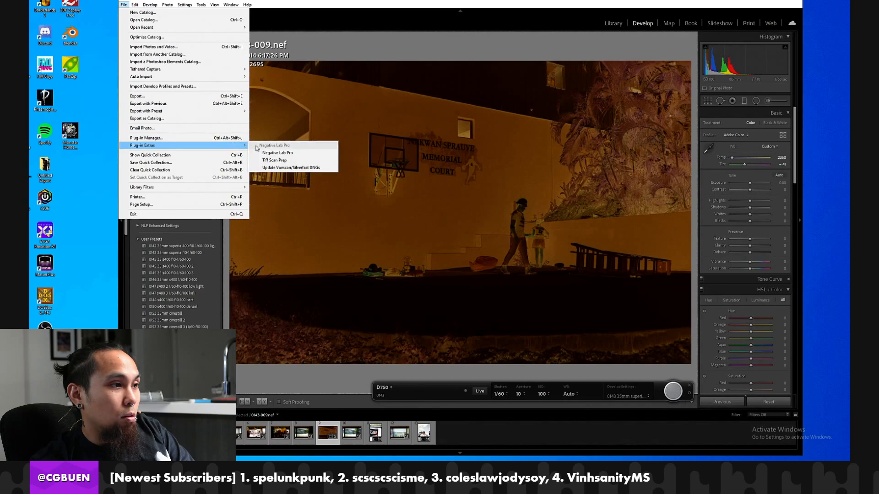
pyautogui.click(274, 154)
pyautogui.click(189, 197)
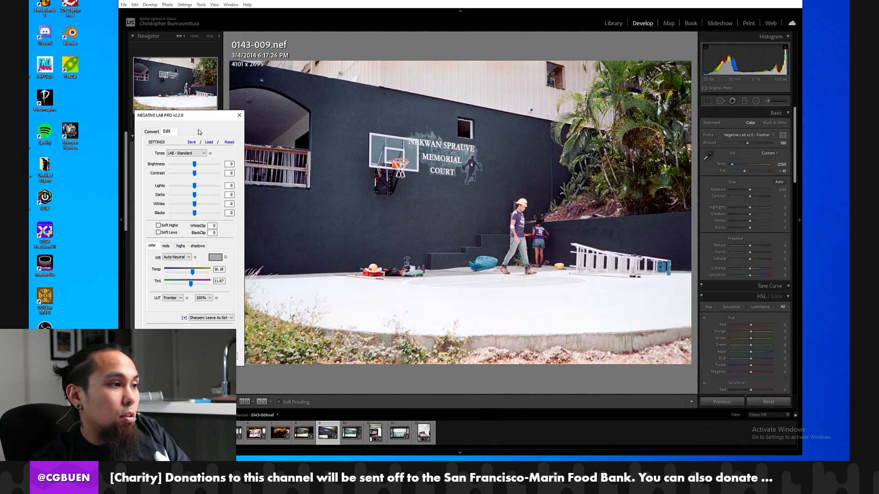
# Try Auto-Warm white balance on frame 0143-009, set it back to Auto-Neutral and apply the Negative Lab Pro edits.
pyautogui.click(189, 257)
pyautogui.click(182, 278)
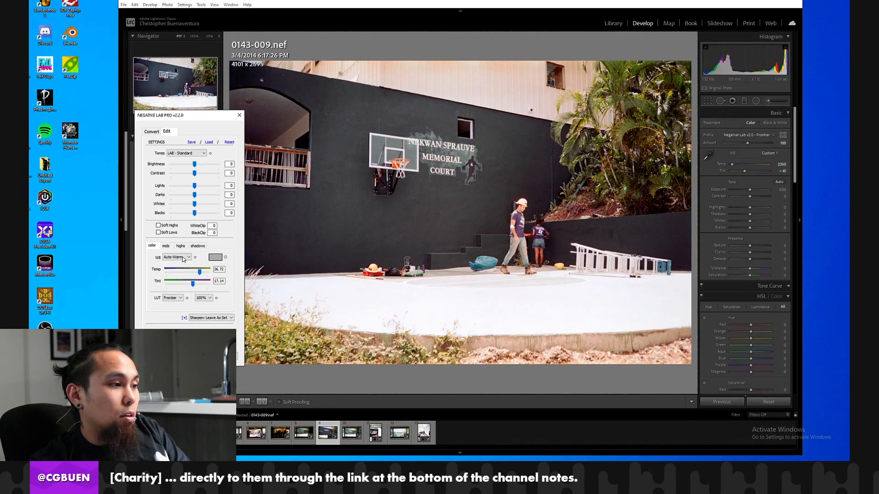
pyautogui.click(183, 257)
pyautogui.click(181, 278)
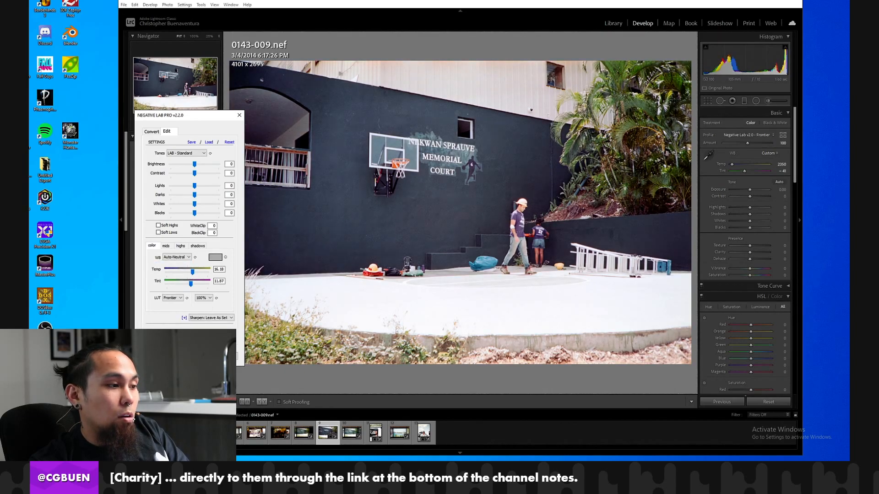
pyautogui.click(197, 356)
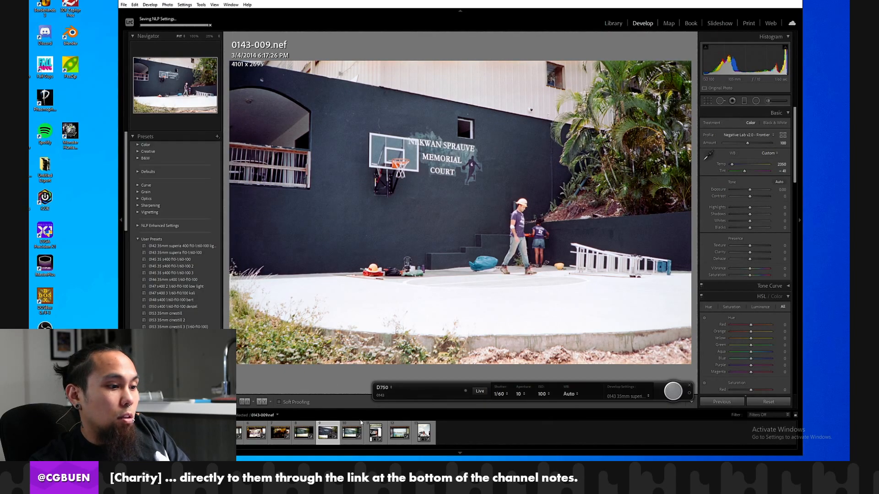
# Sync frame 0143-009's develop settings without the crop to frames 0143-011 and 0143-013 and review both.
pyautogui.keyDown('ctrl'); pyautogui.click(375, 433); pyautogui.keyUp('ctrl')
pyautogui.keyDown('ctrl'); pyautogui.click(421, 436); pyautogui.keyUp('ctrl')
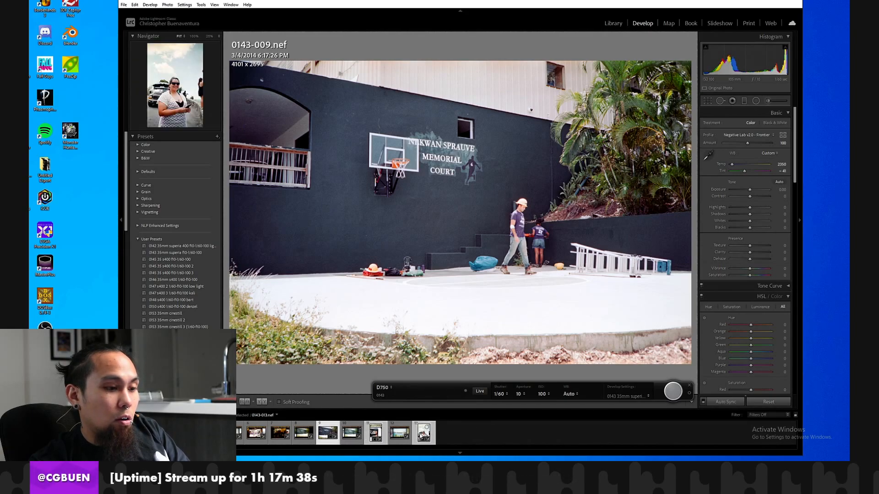
pyautogui.click(725, 402)
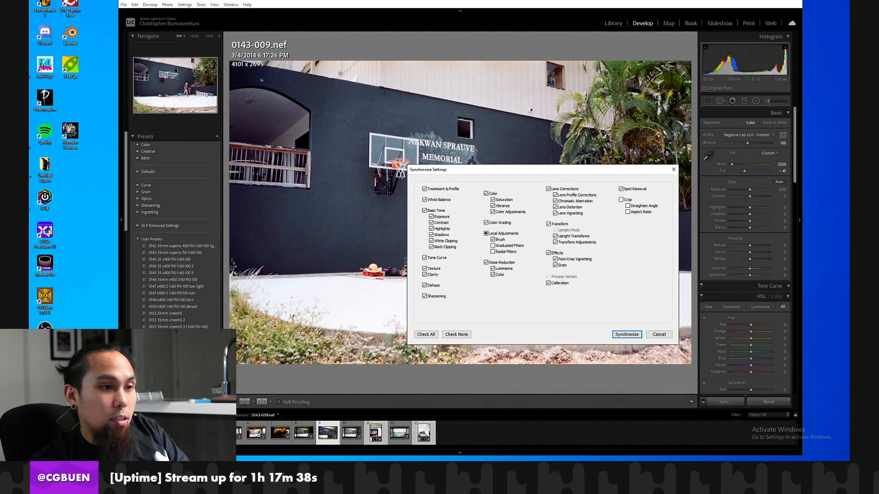
pyautogui.click(626, 335)
pyautogui.click(374, 431)
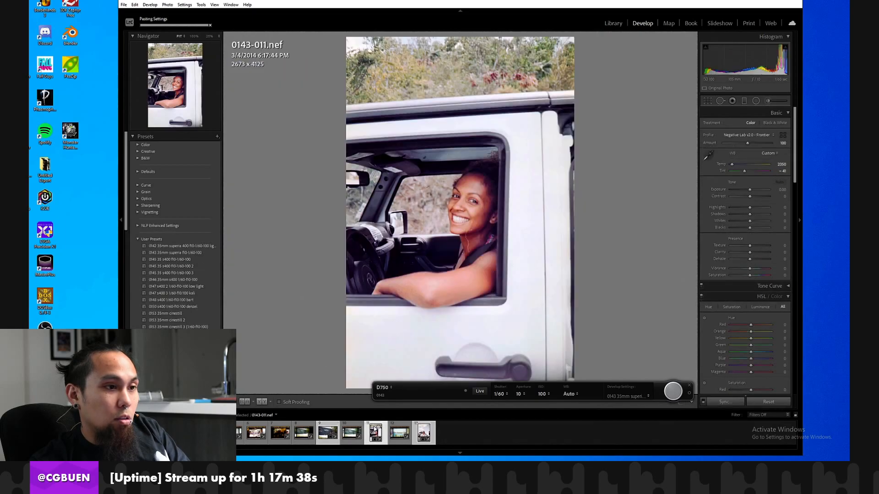
pyautogui.press('Right')
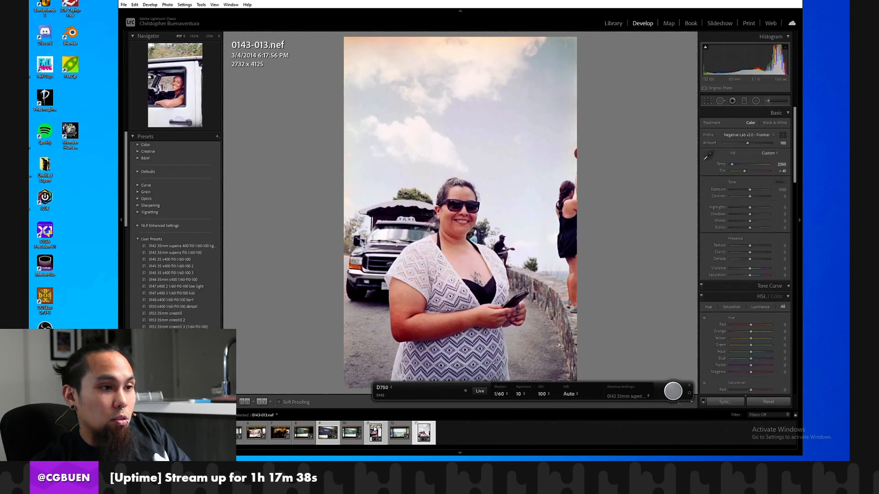
# Revert frames 0143-013 and 0143-011 to their history states from before the last synchronization.
pyautogui.scroll(-10, 200, 320)
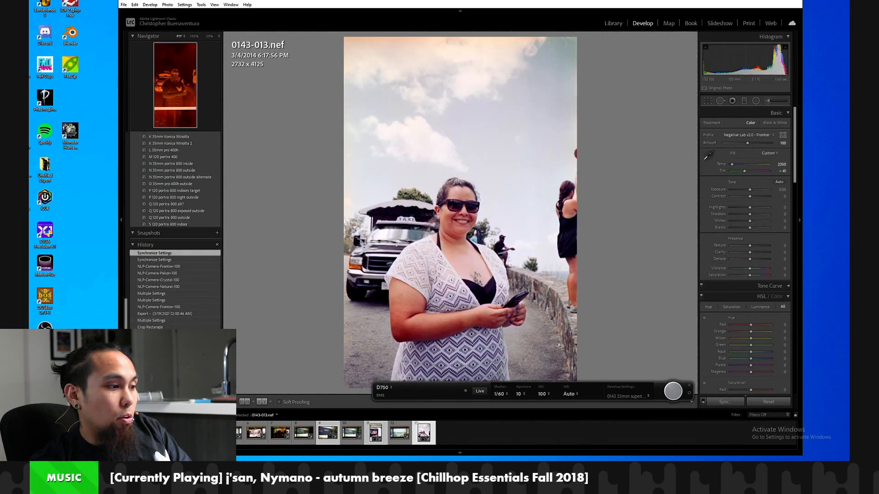
pyautogui.click(179, 261)
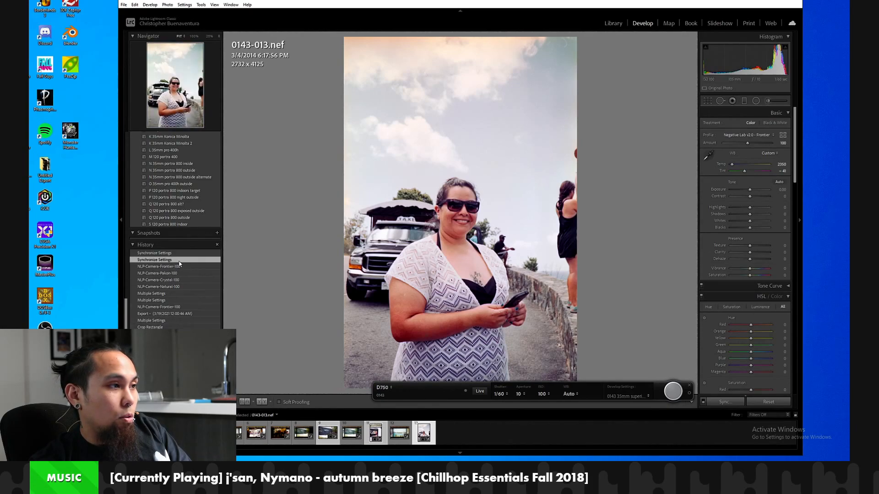
pyautogui.click(375, 433)
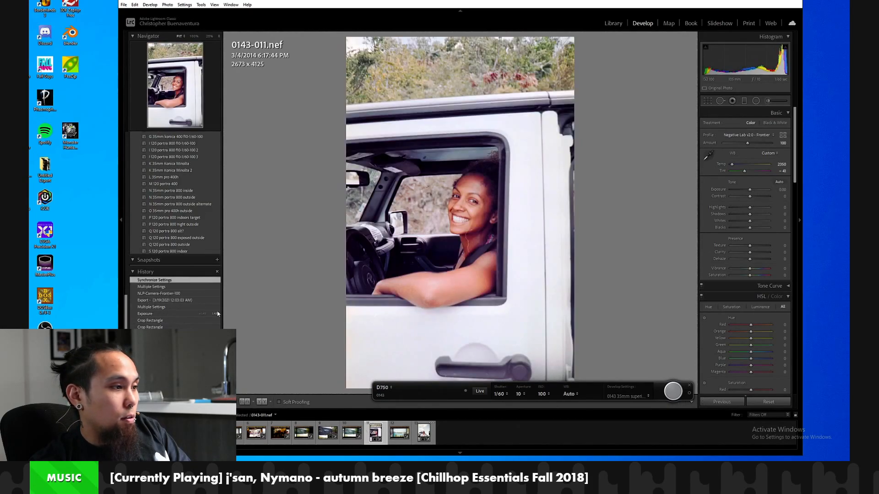
pyautogui.click(172, 287)
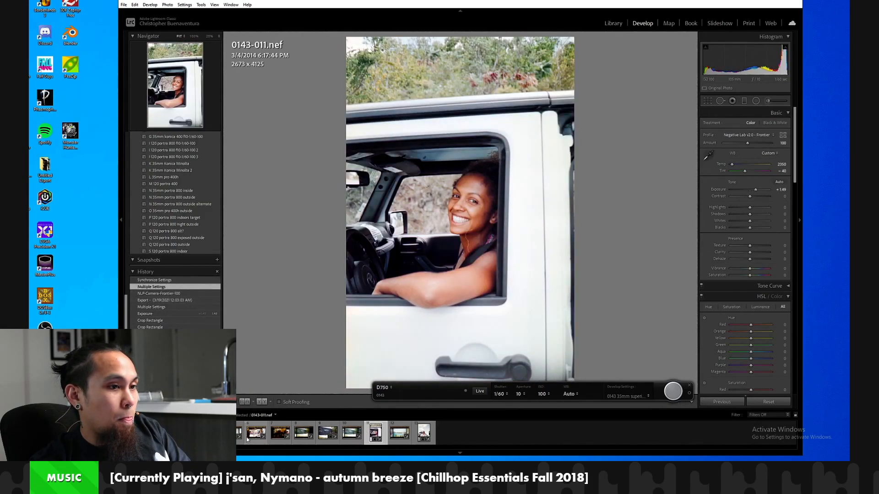
# Sync frame 0143-009's develop settings to the selected frames, including 0143-006, 0143-008 and 0143-010, and review the conversions.
pyautogui.click(321, 435)
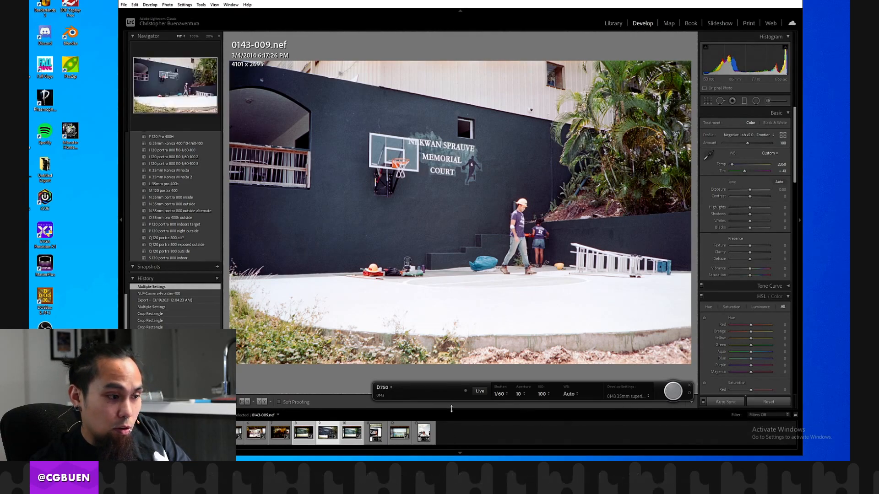
pyautogui.keyDown('ctrl'); pyautogui.click(258, 435); pyautogui.keyUp('ctrl')
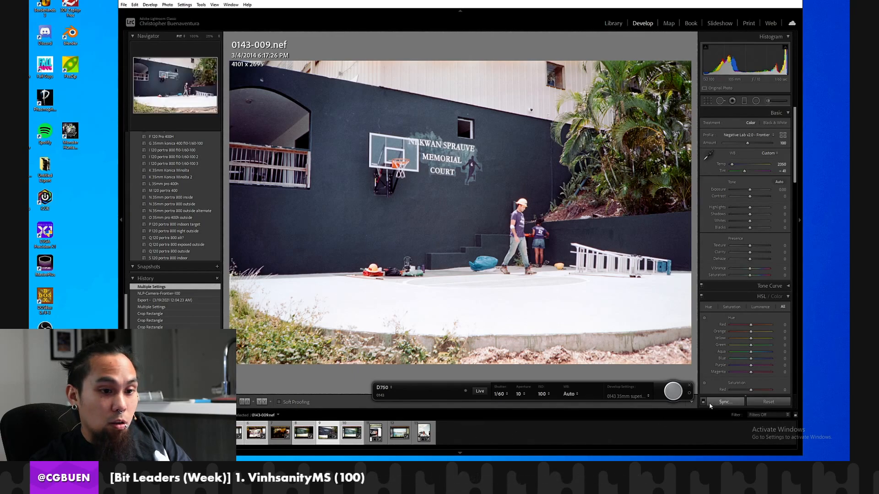
pyautogui.click(725, 402)
pyautogui.click(626, 335)
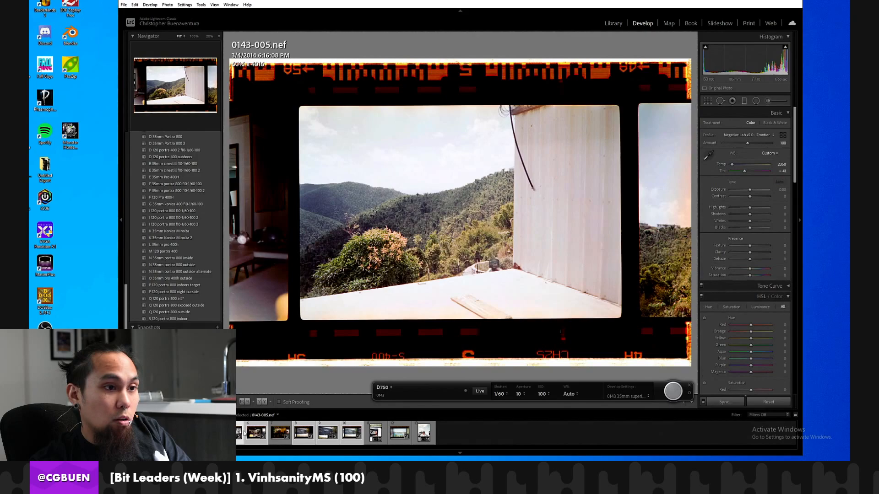
pyautogui.click(263, 433)
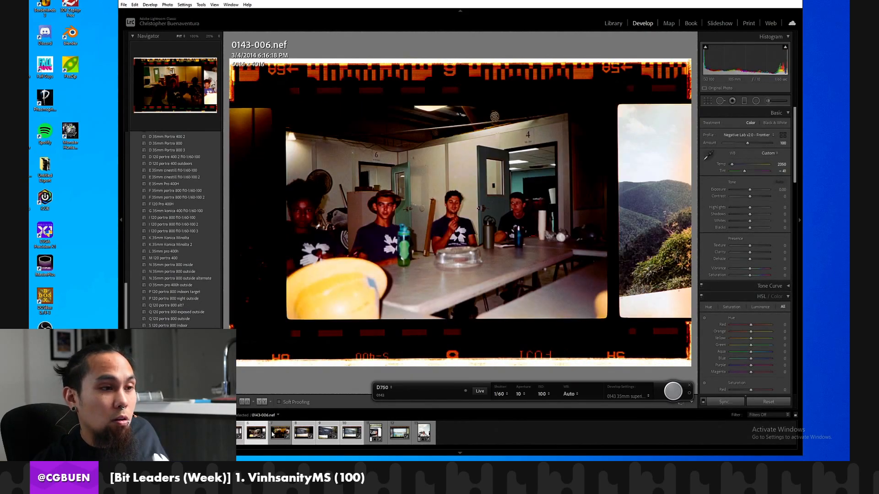
pyautogui.click(304, 433)
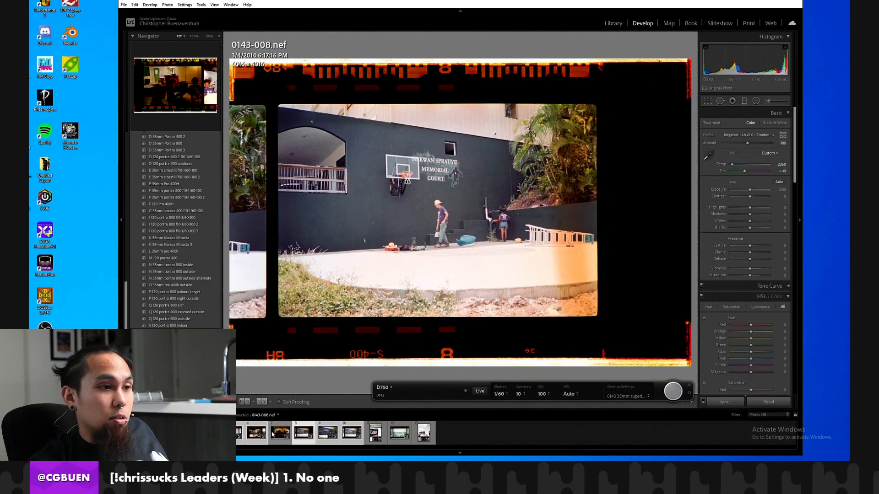
pyautogui.press('Right')
pyautogui.press('Right')
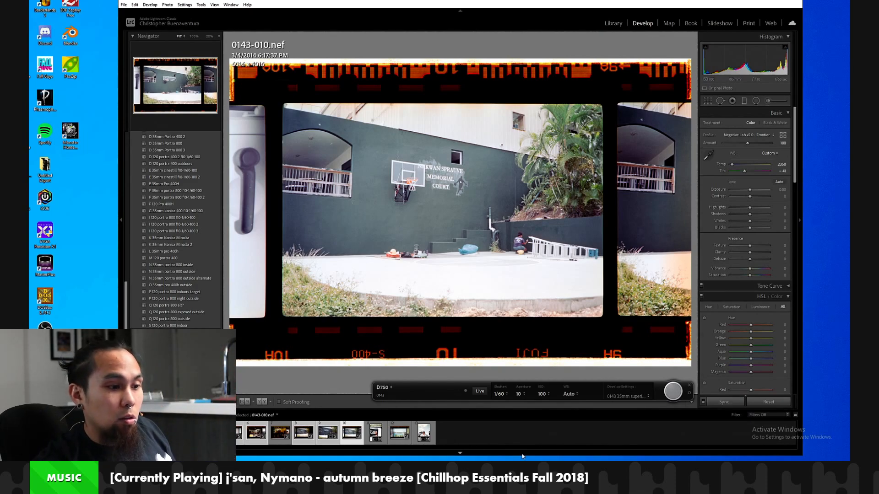
# Create a develop preset from frame 0143-013 named "0143 35mm superia 400 f10-1/60-100 2" in the User Presets group.
pyautogui.click(423, 433)
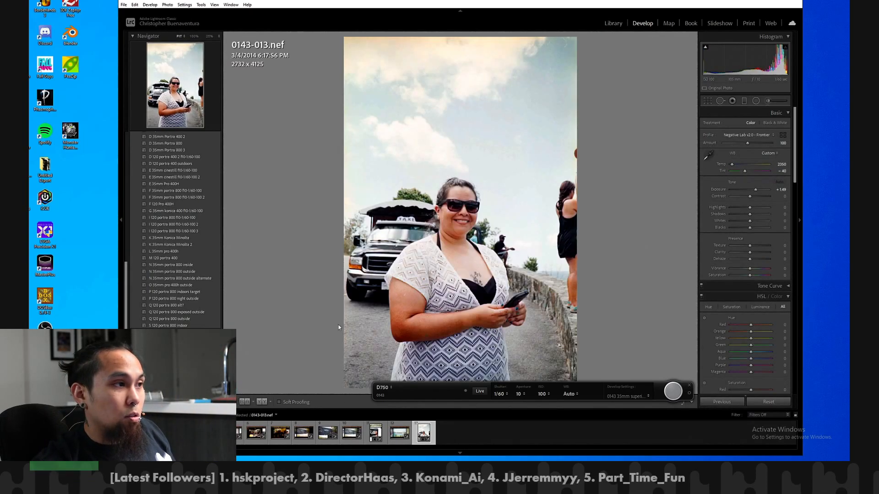
pyautogui.scroll(10, 202, 184)
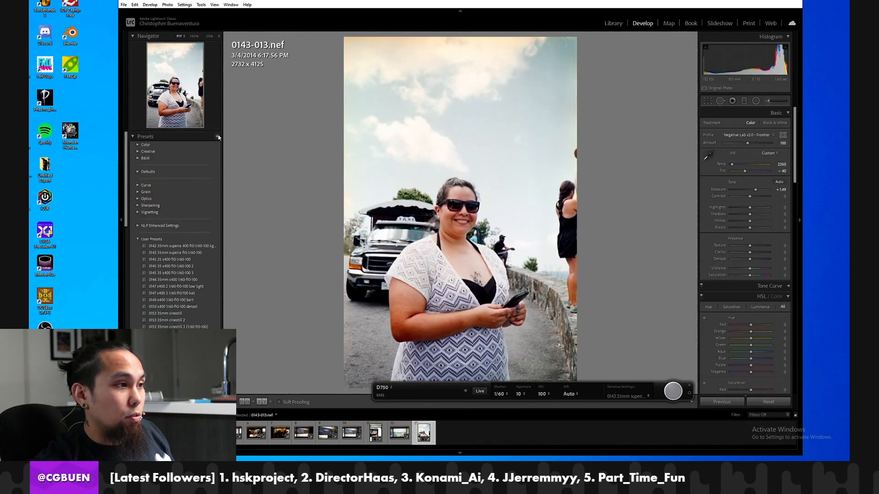
pyautogui.click(218, 136)
pyautogui.click(226, 145)
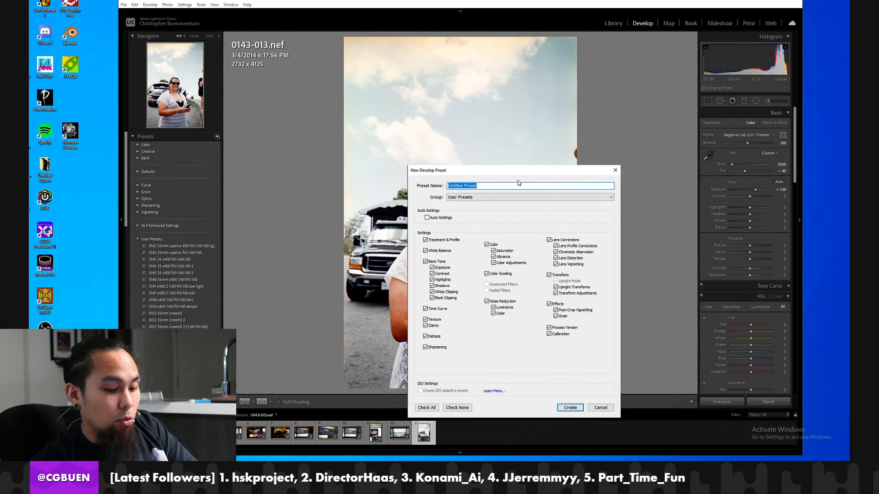
pyautogui.write('0143 35mm superia 400 f10-1/')
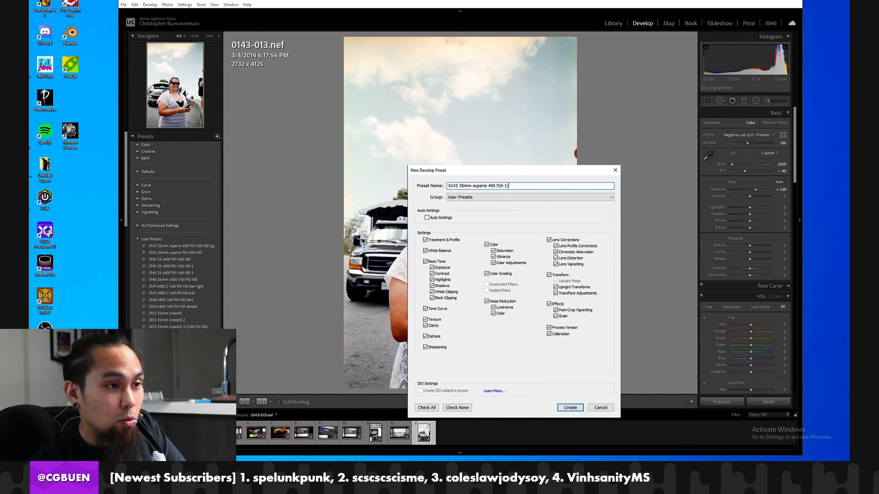
pyautogui.write('100 2')
pyautogui.press('Return')
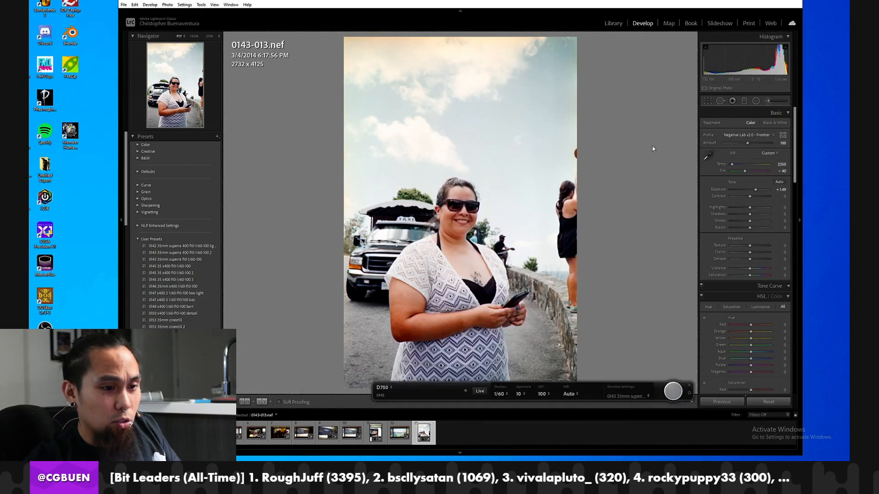
# Set the tethered capture's develop settings to the preset "0143 35mm superia 400 f10-1/60-100 2" and capture the next frame.
pyautogui.click(627, 397)
pyautogui.moveTo(710, 398)
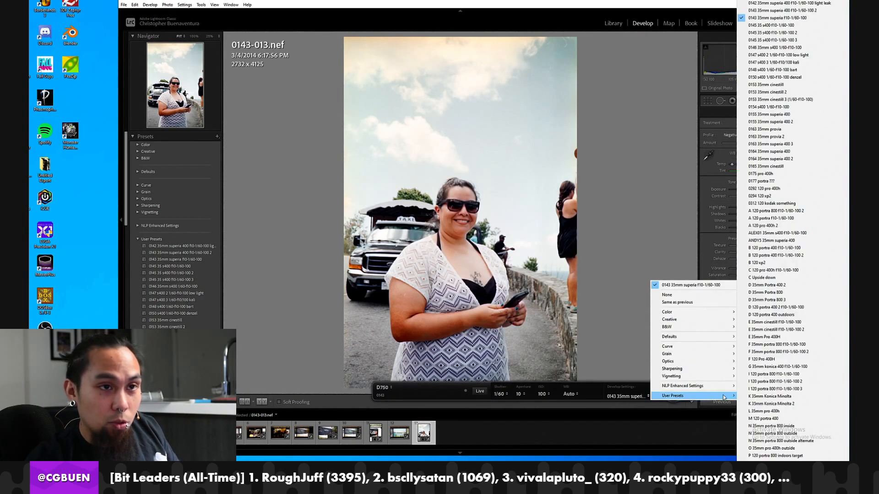
pyautogui.click(788, 17)
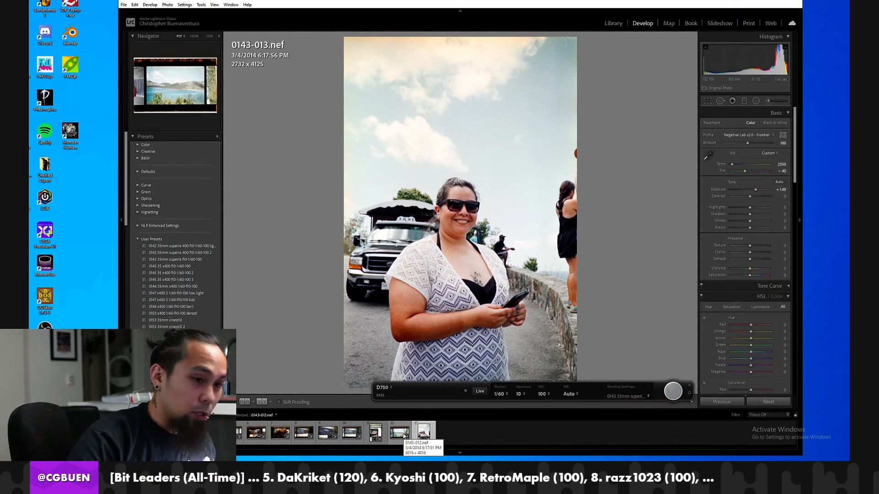
pyautogui.click(671, 392)
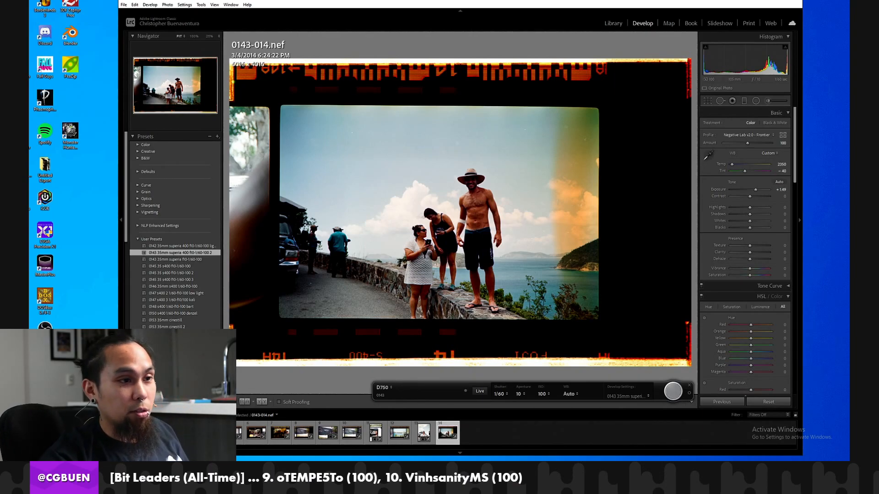
# Zoom in on the standing man in frame 0143-014 to examine the scan's sharpness and skin tones.
pyautogui.click(479, 222)
pyautogui.click(482, 225)
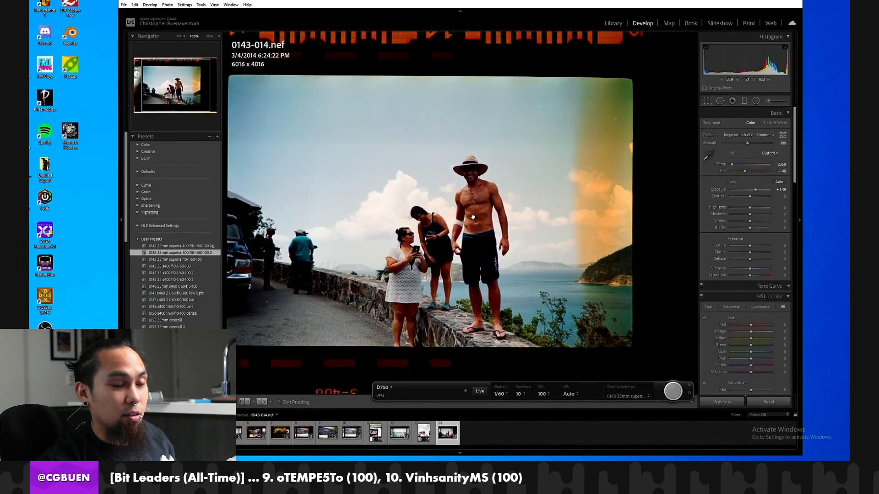
pyautogui.click(472, 269)
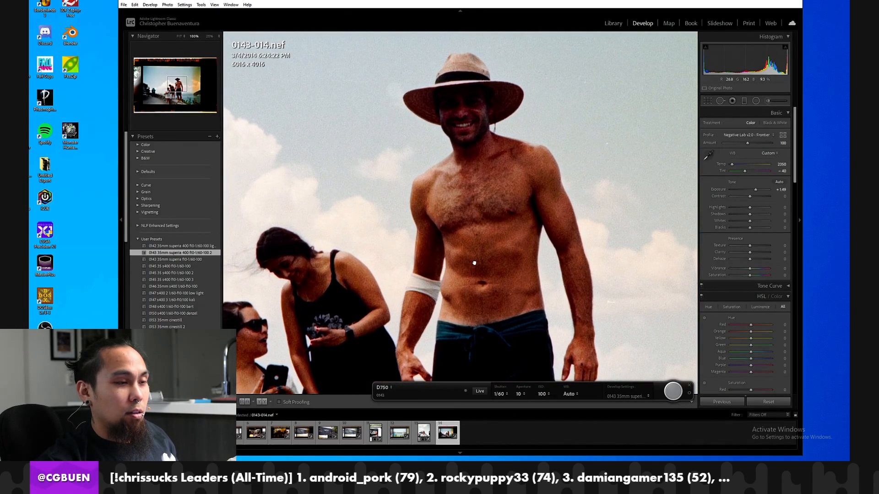
# Capture film frames 0143-015 through 0143-021 with the tethered D750 at 1/60, aperture 10 and ISO 100.
pyautogui.click(475, 264)
pyautogui.click(486, 250)
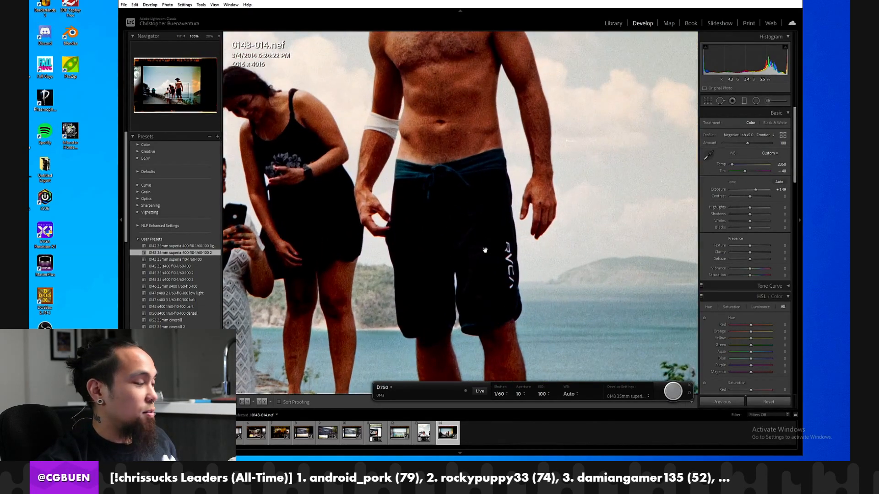
pyautogui.click(489, 238)
pyautogui.click(484, 194)
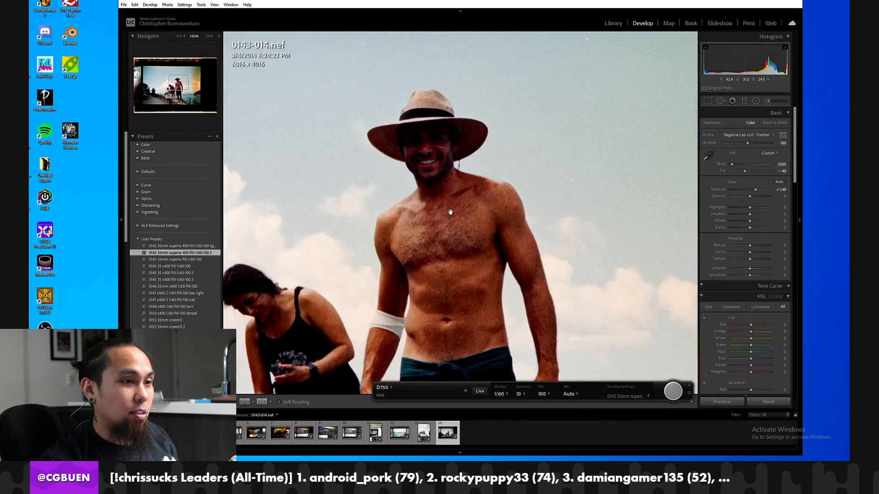
pyautogui.moveTo(449, 211); pyautogui.dragTo(459, 199)
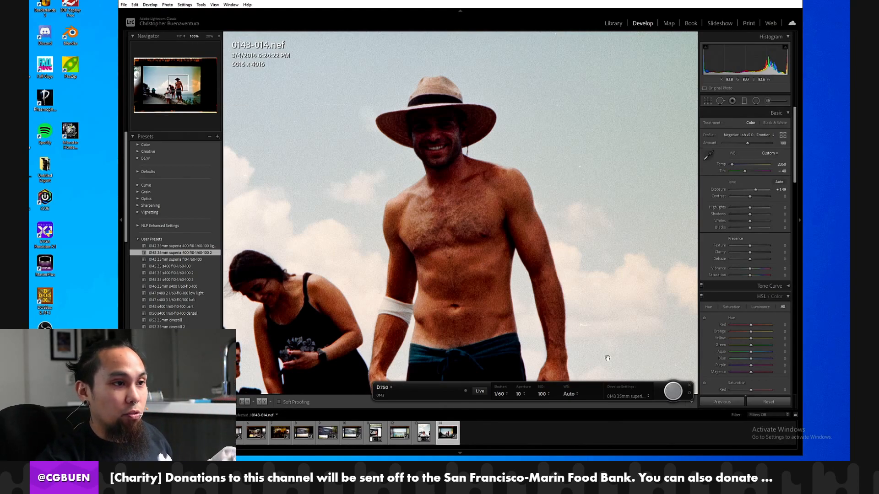
pyautogui.click(669, 392)
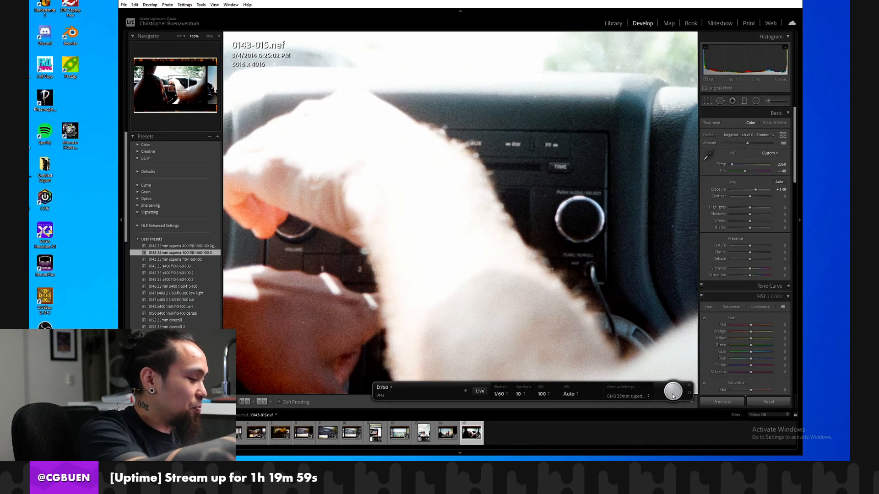
pyautogui.click(401, 236)
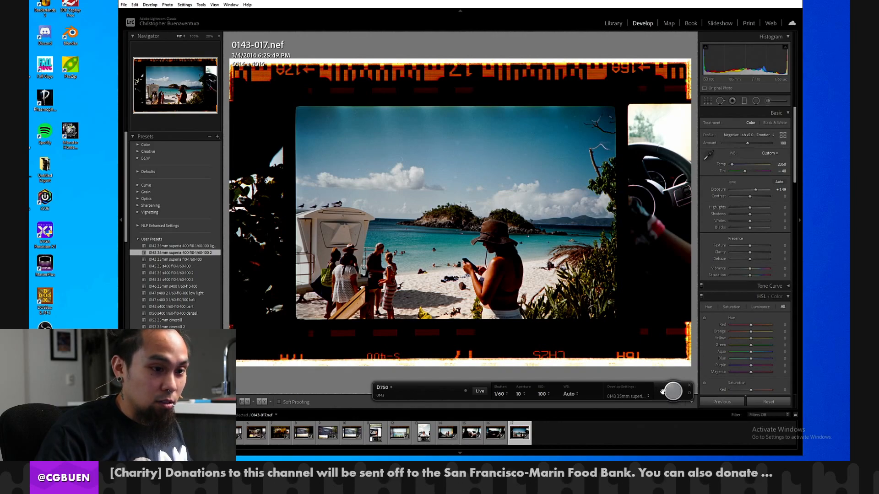
pyautogui.click(671, 395)
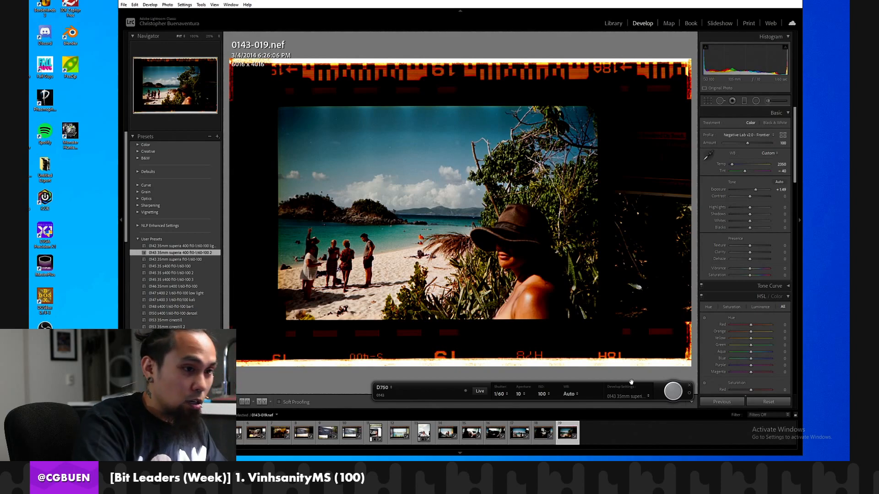
pyautogui.click(675, 396)
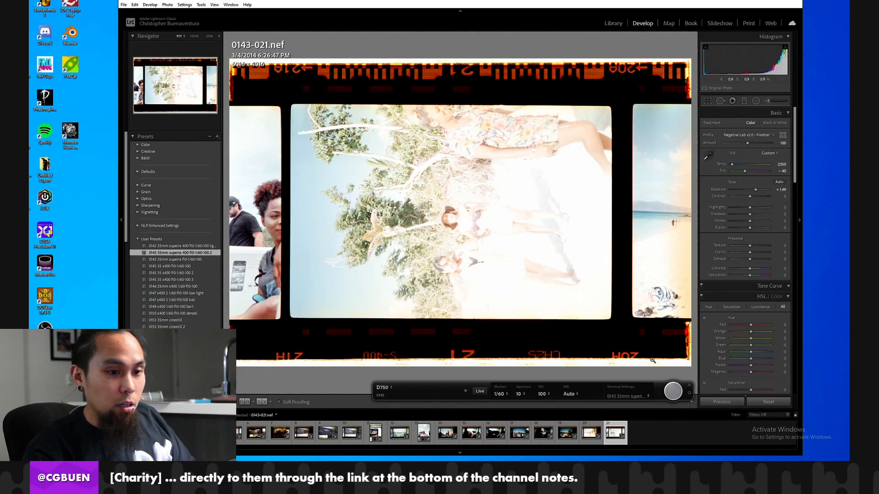
# Capture film frames 0143-022 through 0143-031 with the tethered camera using the same exposure and develop preset.
pyautogui.click(676, 392)
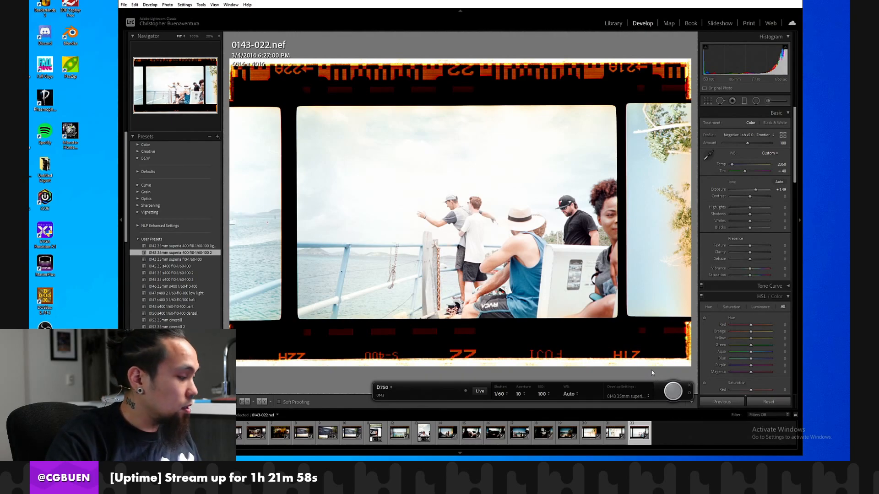
pyautogui.click(673, 390)
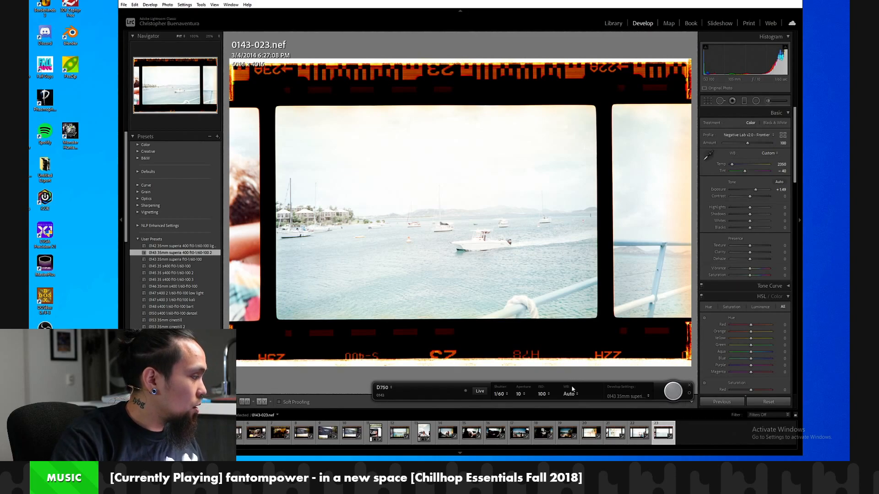
pyautogui.click(667, 391)
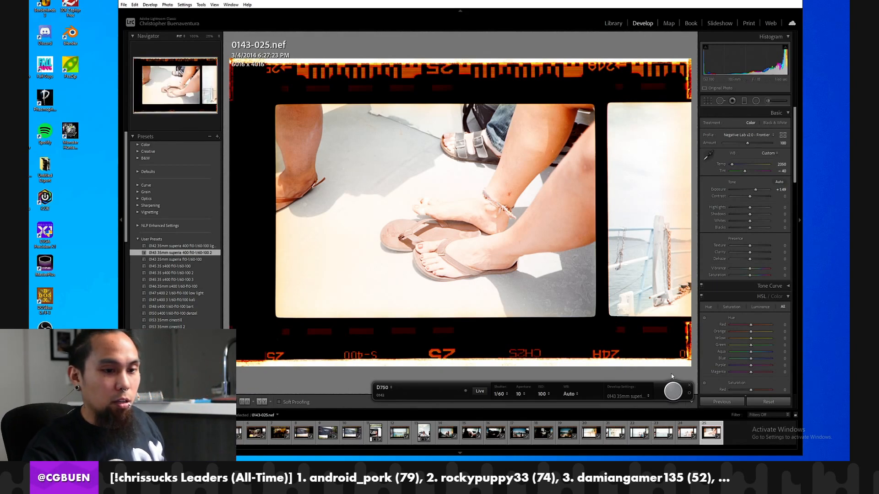
pyautogui.click(672, 390)
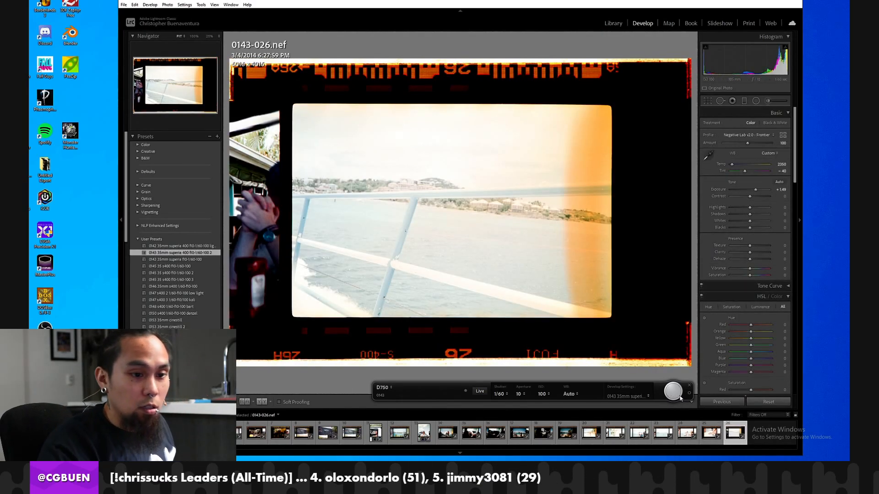
pyautogui.click(672, 390)
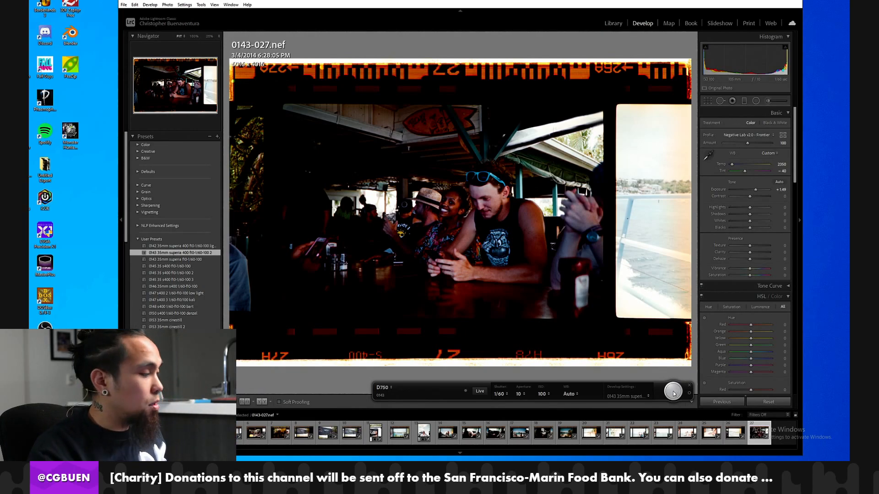
pyautogui.click(674, 390)
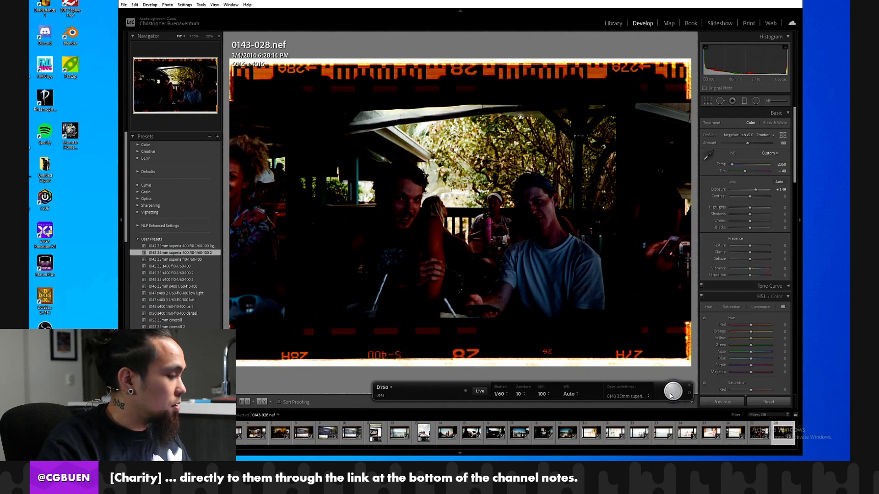
pyautogui.click(672, 394)
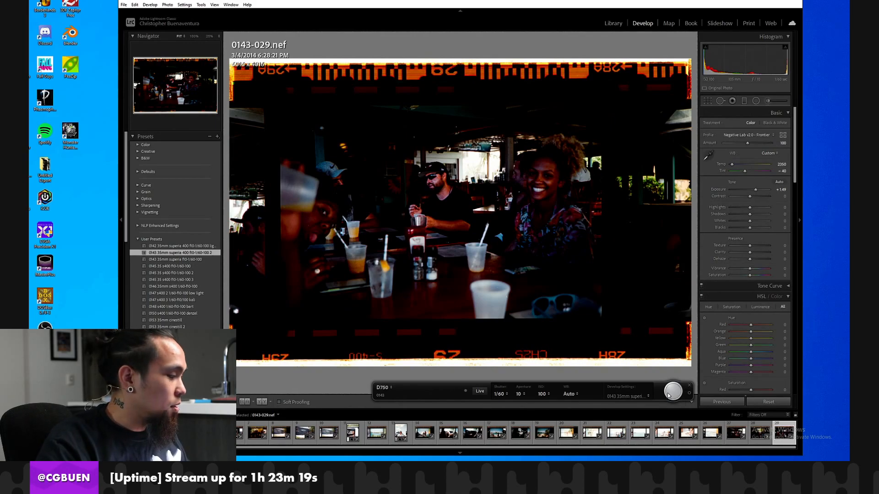
pyautogui.click(672, 393)
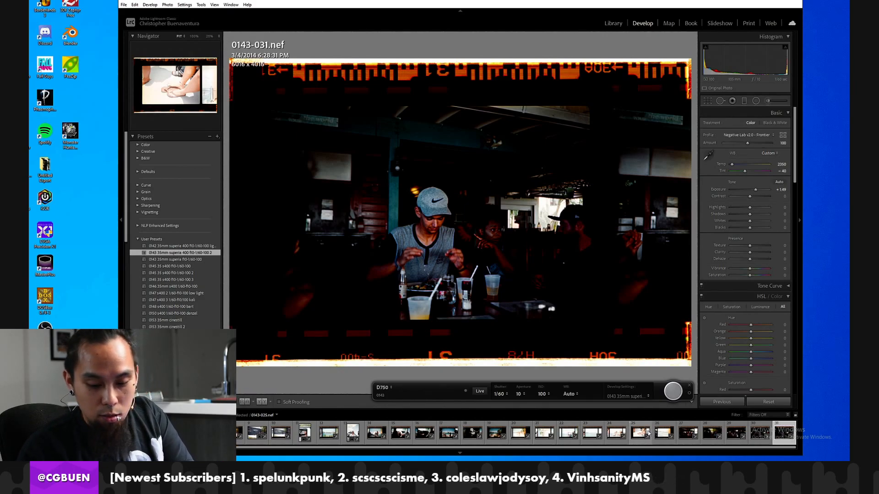
# Check frame 0143-031 at full size and capture the roll's remaining frames, 0143-032 through 0143-037.
pyautogui.press('z')
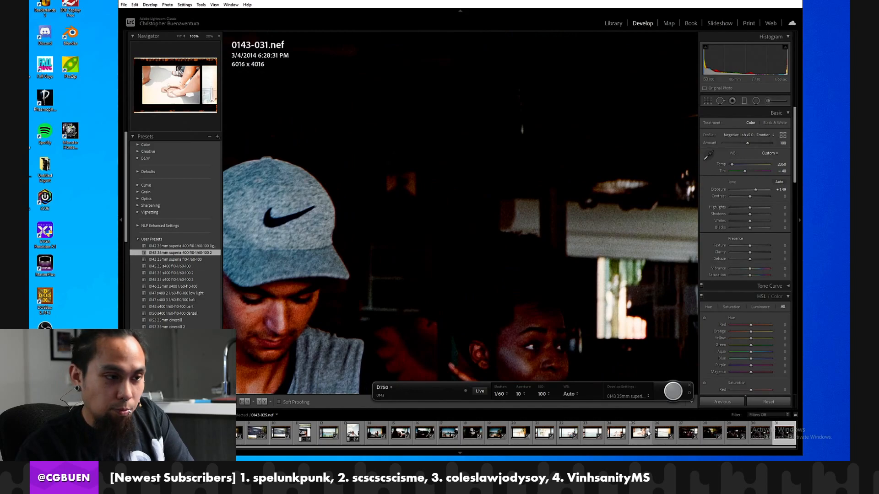
pyautogui.press('z')
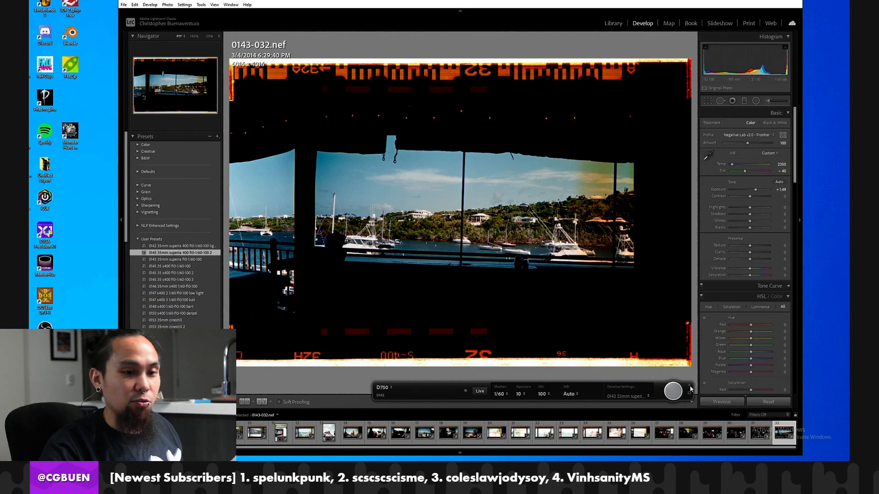
pyautogui.click(675, 397)
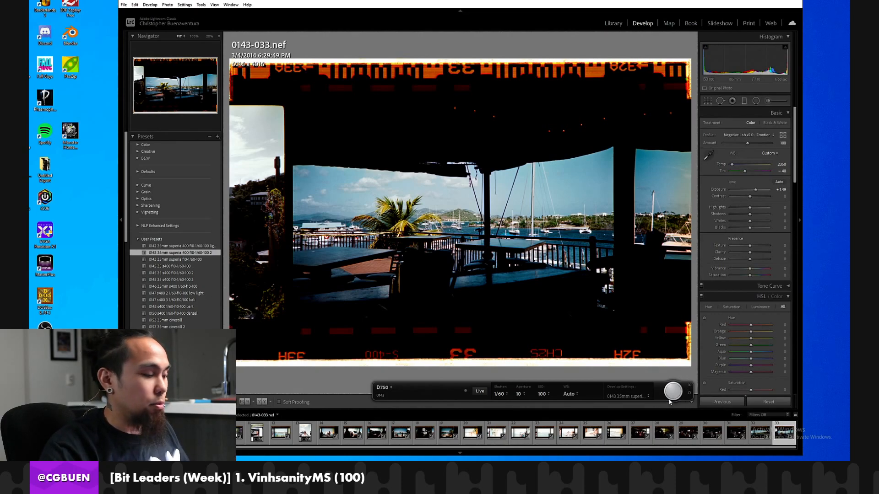
pyautogui.click(673, 398)
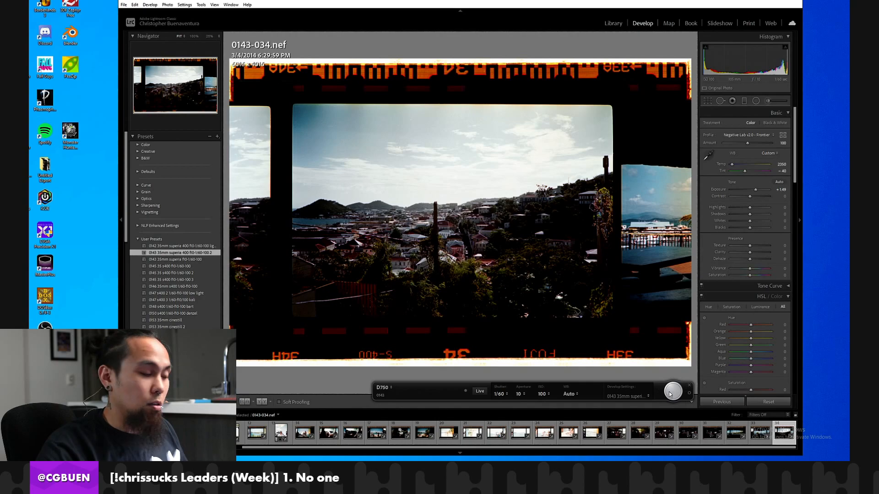
pyautogui.click(669, 392)
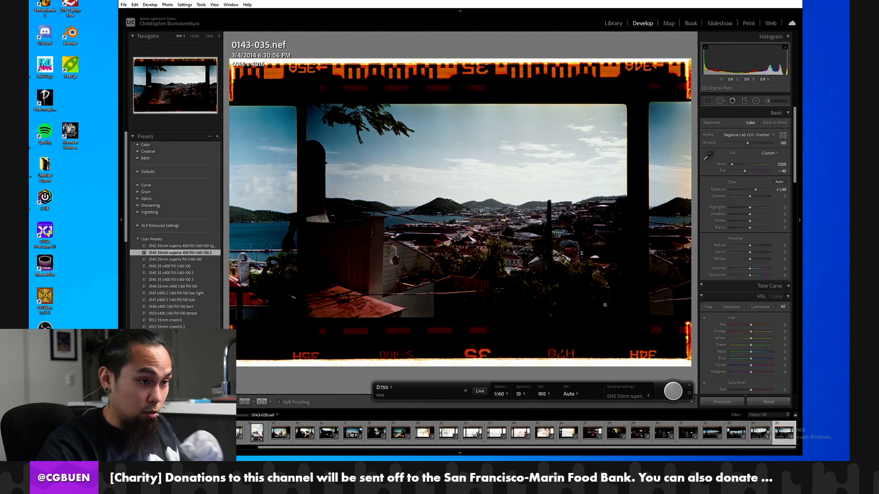
pyautogui.click(672, 391)
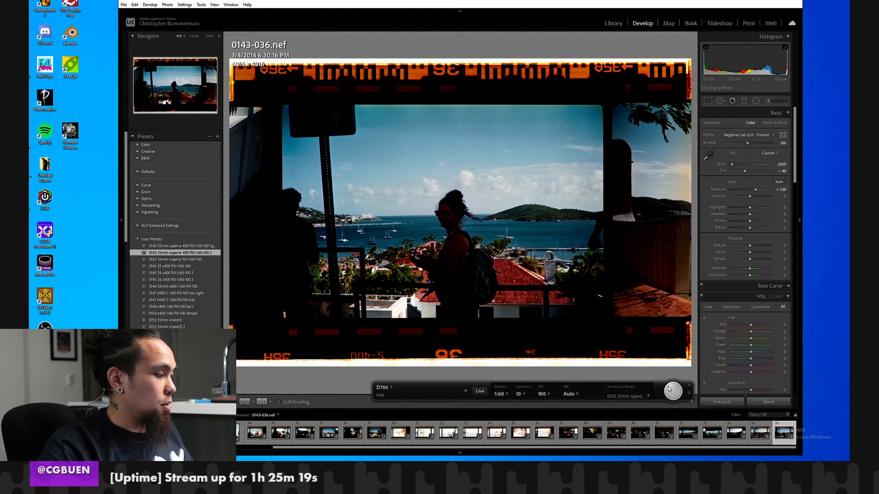
pyautogui.click(671, 391)
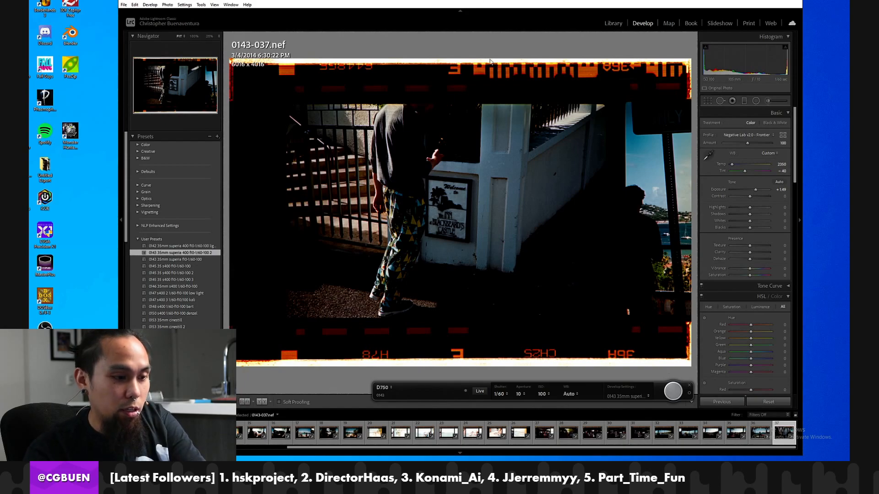
# Reset frame 0143-024's develop settings and set its white balance by sampling the clear film border.
pyautogui.click(425, 433)
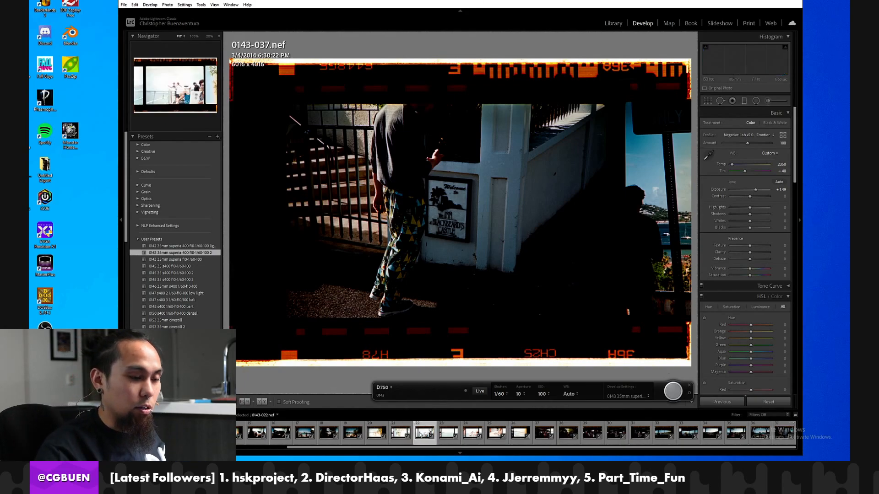
pyautogui.click(472, 434)
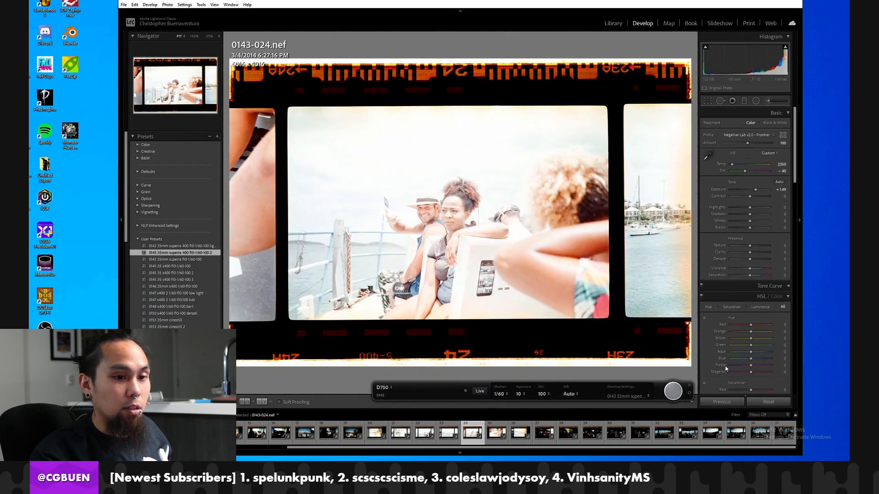
pyautogui.click(403, 220)
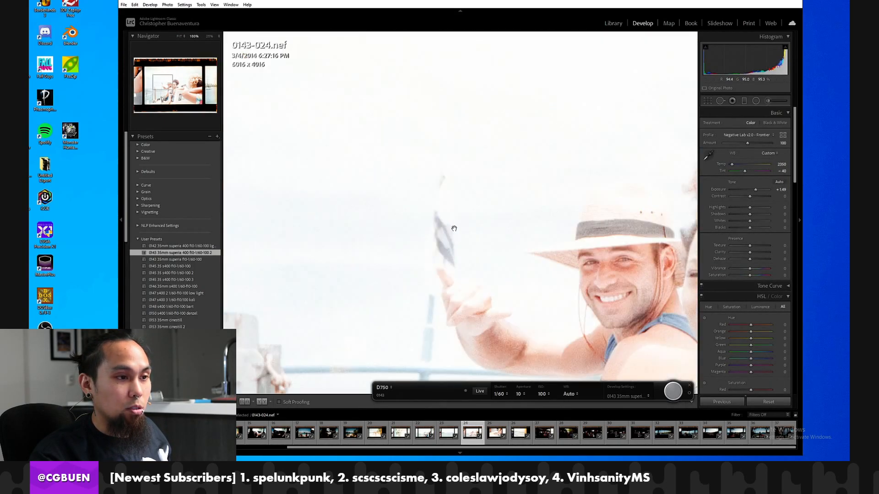
pyautogui.click(509, 244)
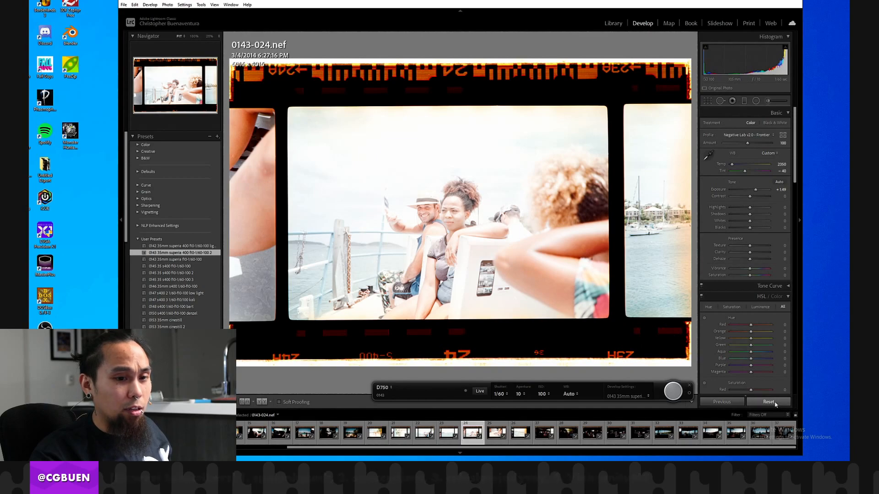
pyautogui.click(782, 402)
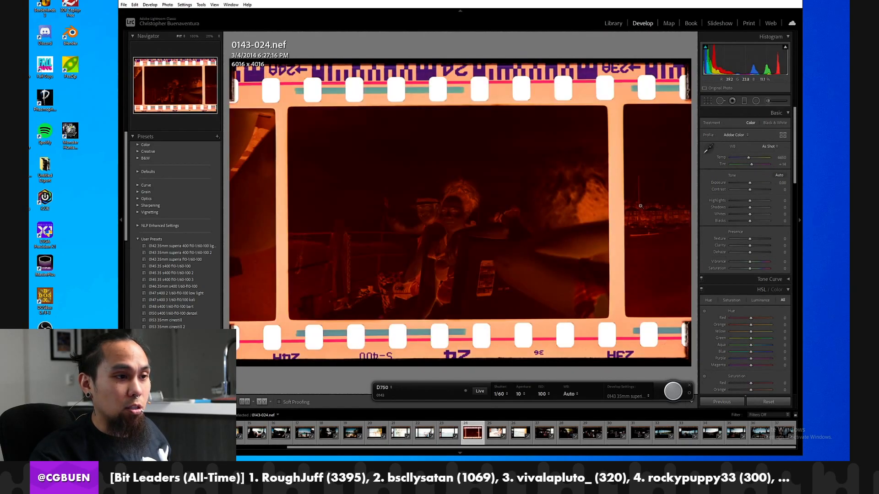
pyautogui.click(707, 148)
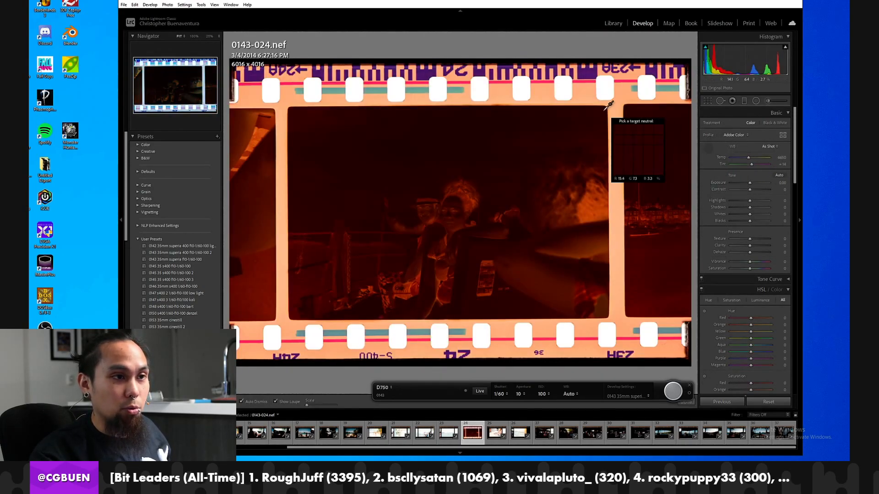
pyautogui.click(550, 91)
# Crop frame 0143-024 to the image area inside the film borders, about 4101 x 2722 pixels.
pyautogui.click(707, 101)
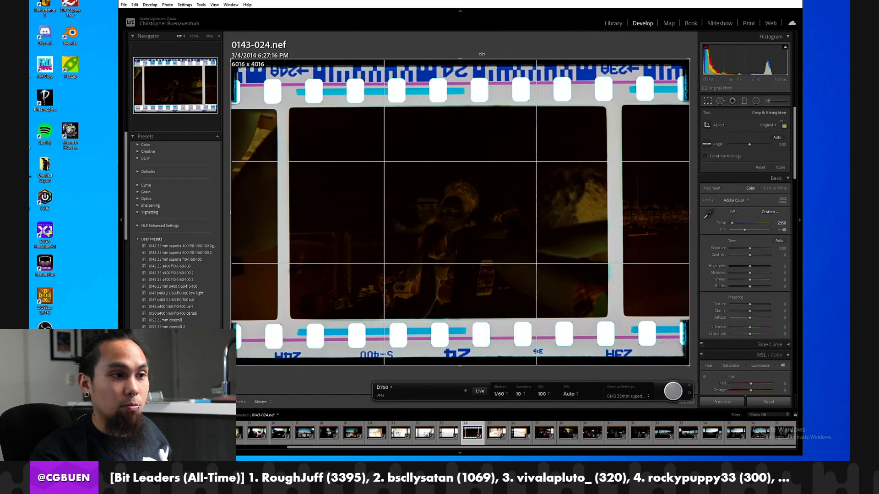
pyautogui.moveTo(493, 69); pyautogui.dragTo(492, 89)
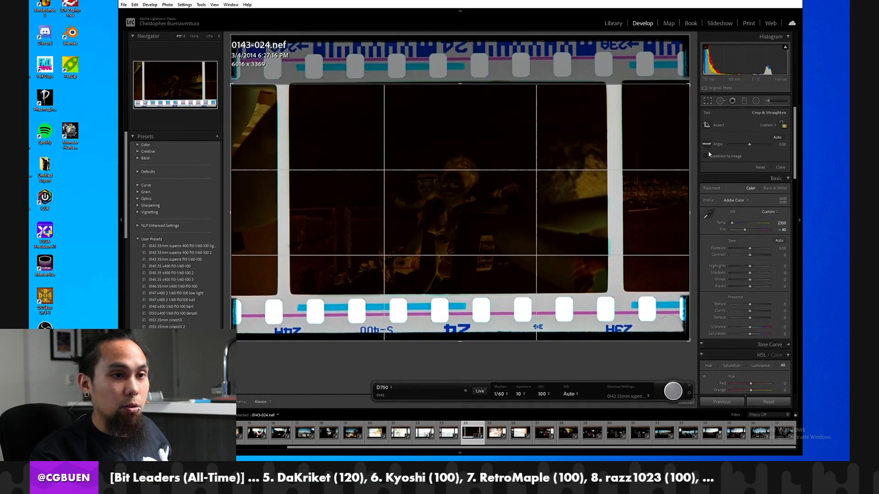
pyautogui.moveTo(689, 156); pyautogui.dragTo(647, 156)
pyautogui.moveTo(272, 194); pyautogui.dragTo(333, 194)
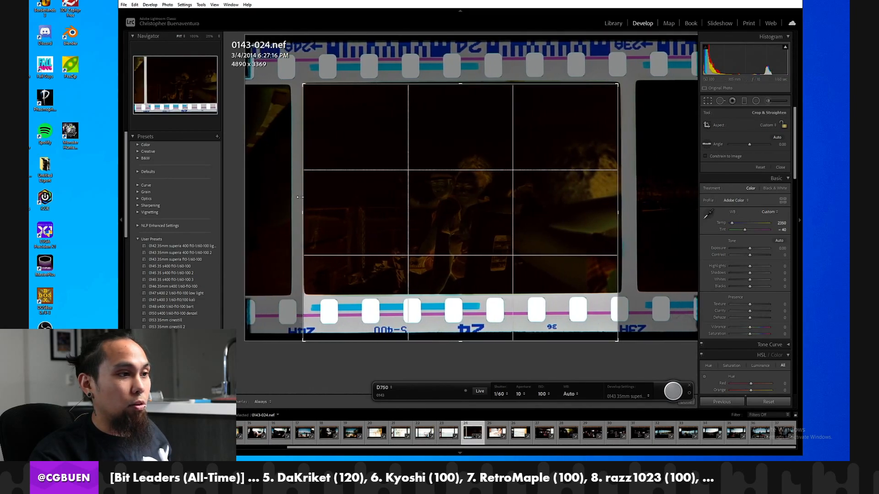
pyautogui.moveTo(350, 337); pyautogui.dragTo(355, 291)
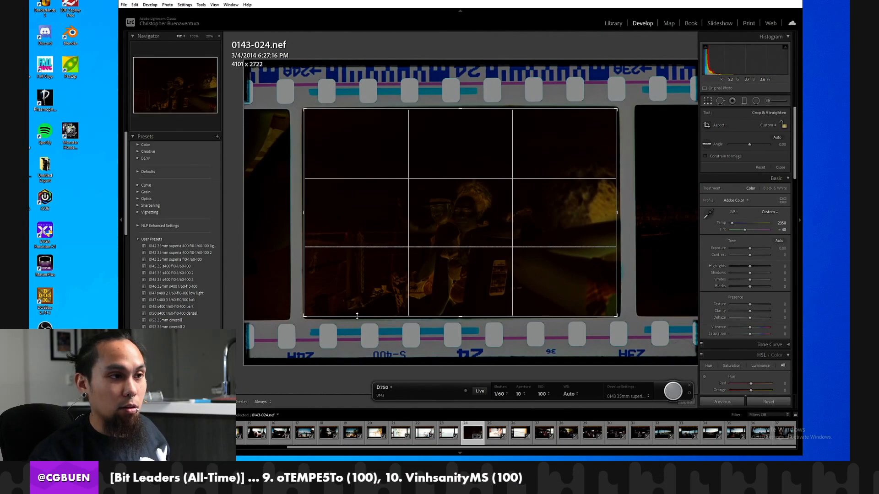
pyautogui.press('Return')
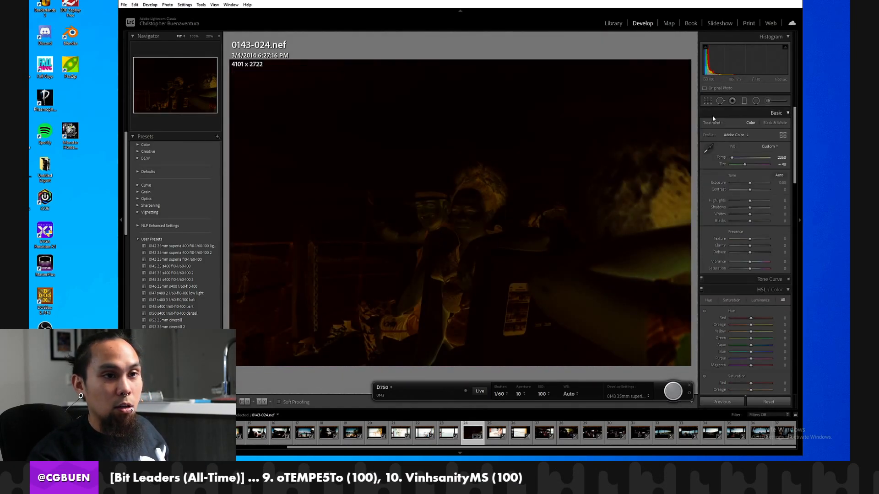
# Raise frame 0143-024's exposure to +2.28 and convert it in Negative Lab Pro with Digital Camera source and Frontier color model.
pyautogui.moveTo(749, 183); pyautogui.dragTo(759, 184)
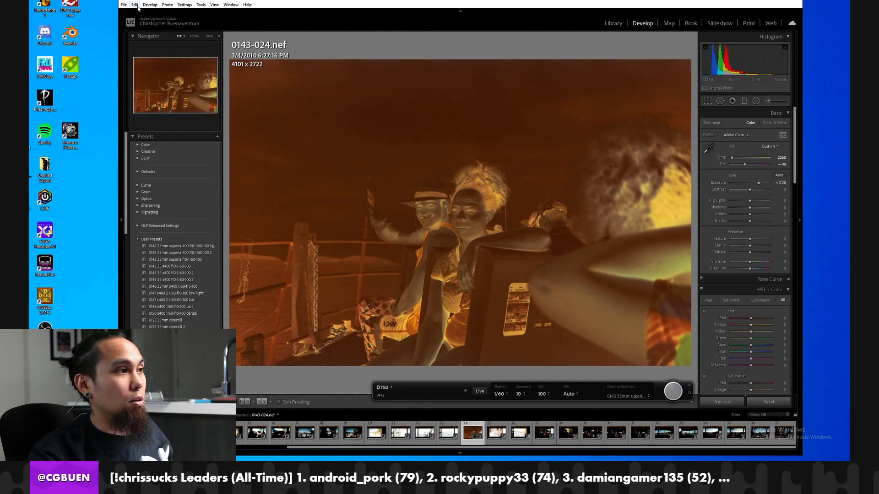
pyautogui.click(124, 4)
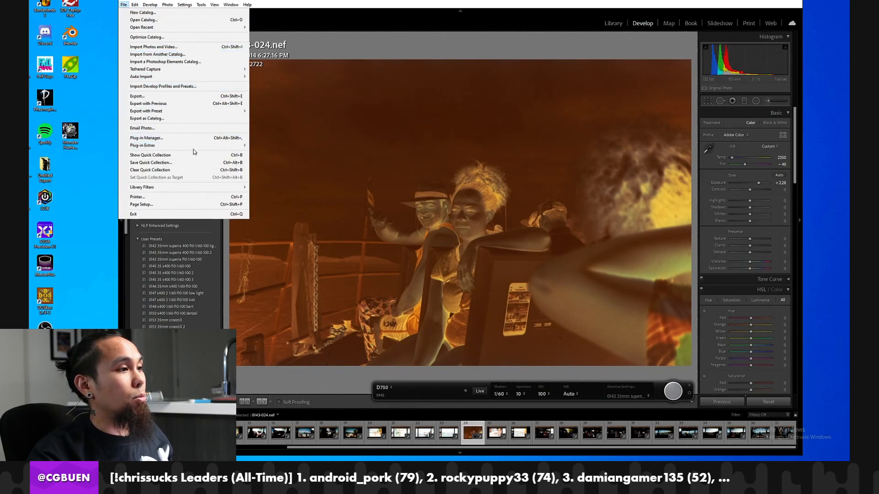
pyautogui.moveTo(196, 146)
pyautogui.click(293, 150)
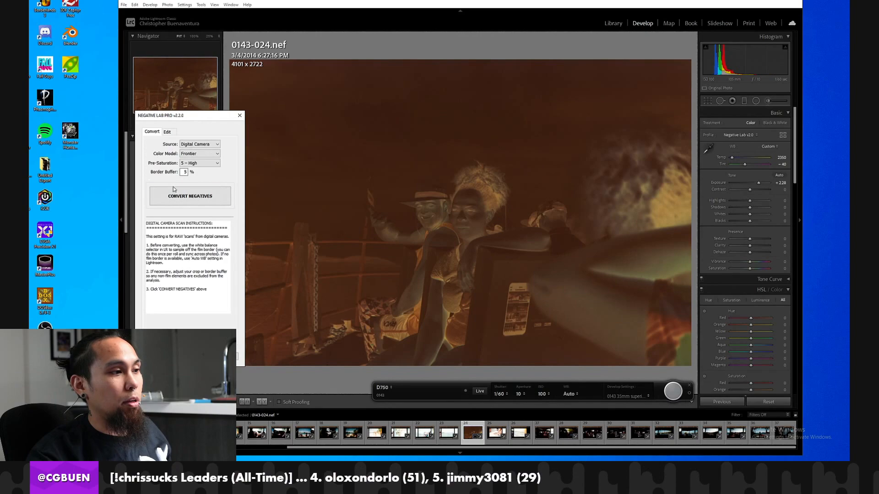
pyautogui.click(203, 197)
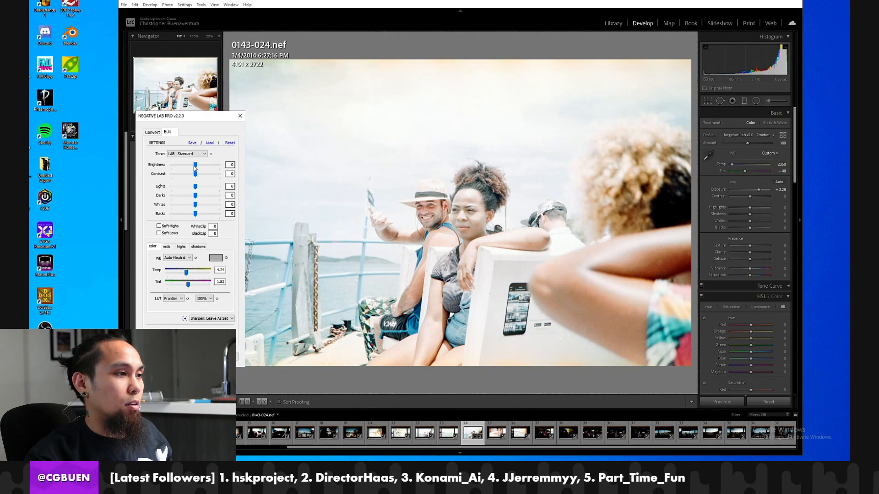
# Lower the converted frame's brightness to -21 and contrast to -11 in Negative Lab Pro.
pyautogui.moveTo(189, 169); pyautogui.dragTo(177, 172)
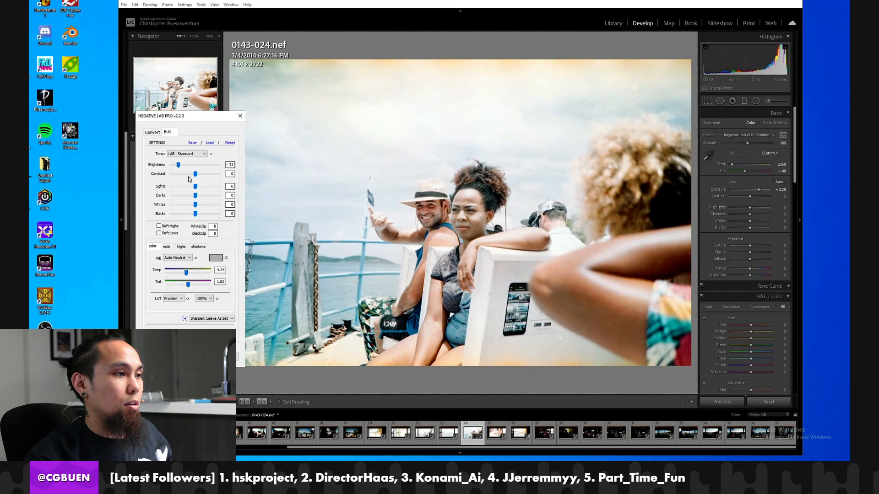
pyautogui.moveTo(195, 176); pyautogui.dragTo(187, 179)
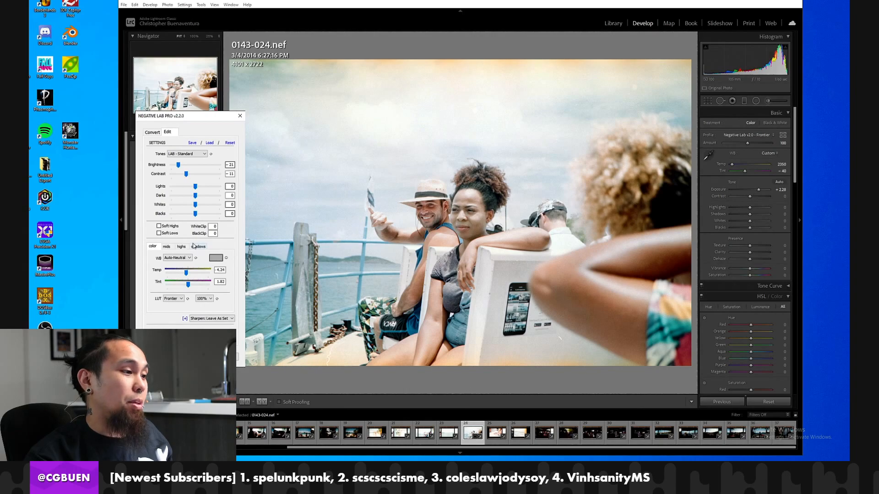
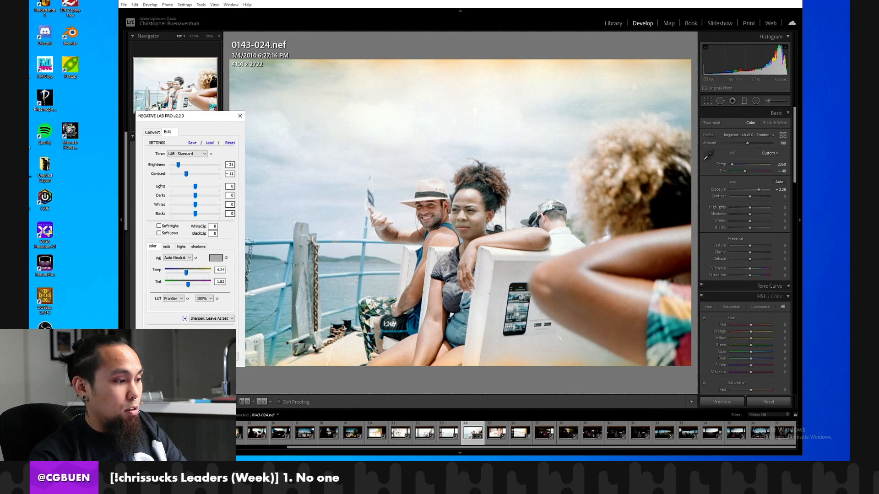
# Switch to Chrome and load the copied Instagram post link showing the earlier published version of frame 0143-024 in a new window.
pyautogui.hotkey('ctrl', 'n')
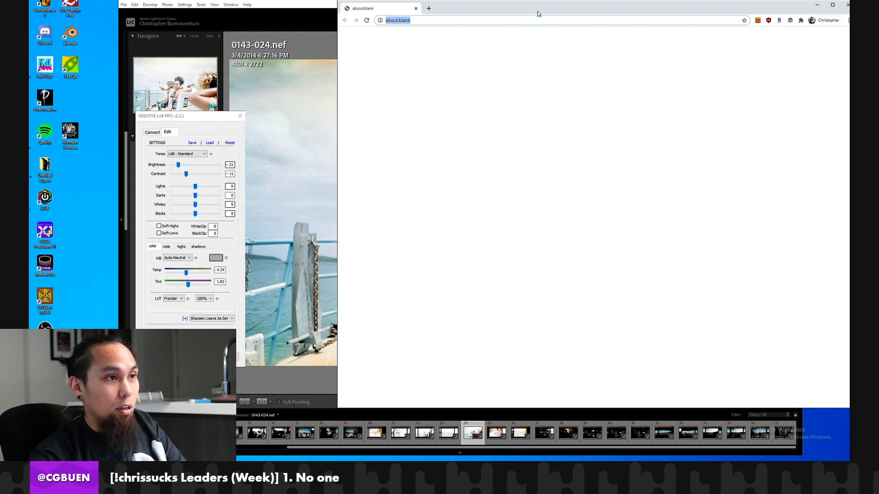
pyautogui.click(461, 21)
pyautogui.hotkey('ctrl', 'a')
pyautogui.write('https://www.instagram.com/p/BtwUvSphLQX/')
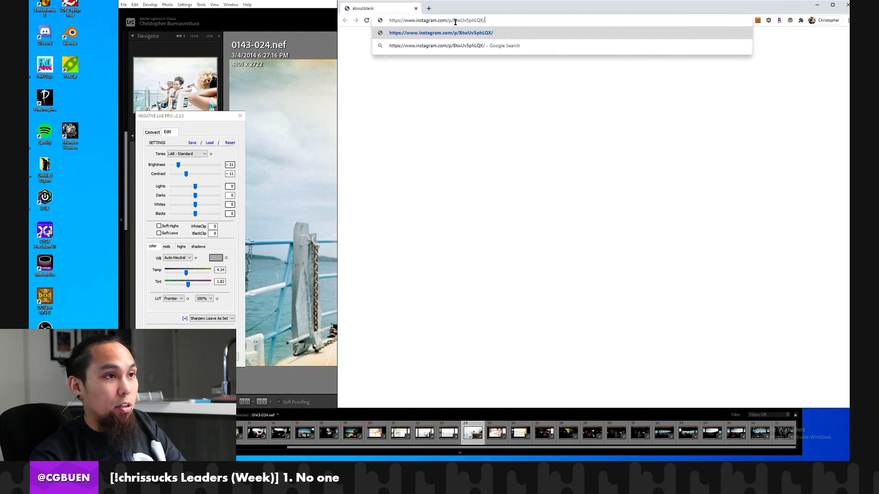
pyautogui.press('Return')
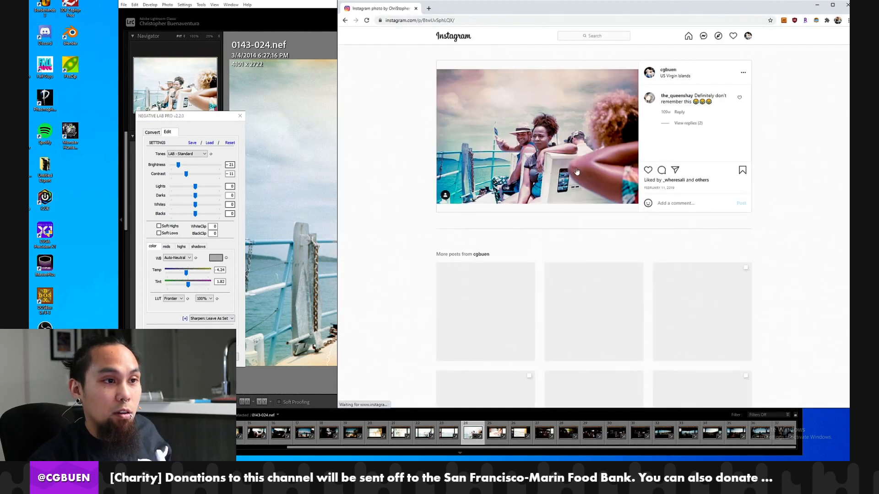
# Place the browser window beside frame 0143-024 and compare the new conversion's colors with the Instagram version.
pyautogui.moveTo(494, 8); pyautogui.dragTo(656, 40)
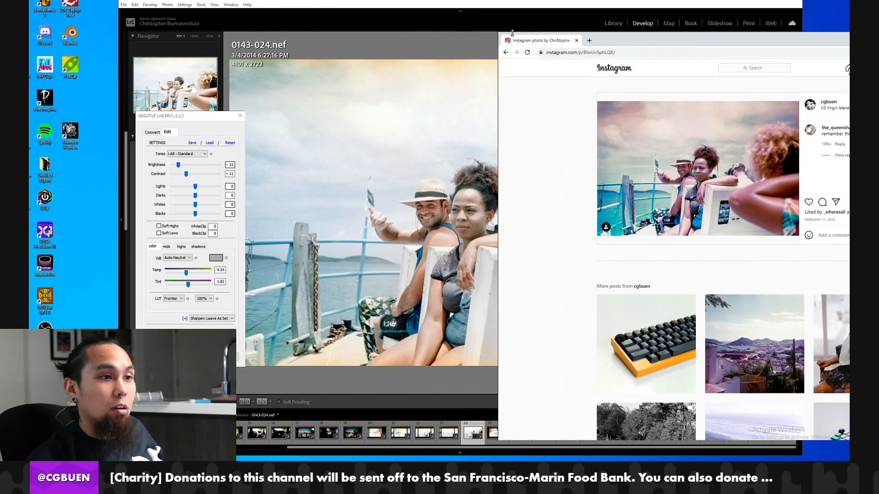
pyautogui.click(531, 6)
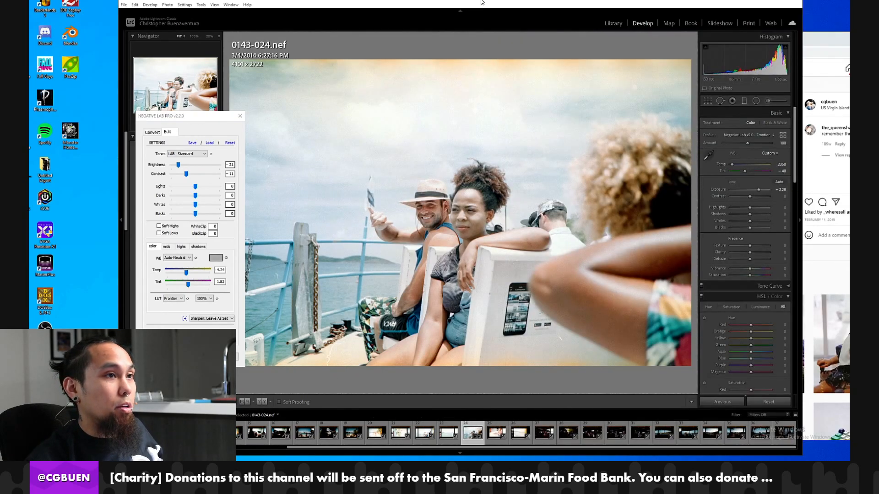
pyautogui.click(815, 45)
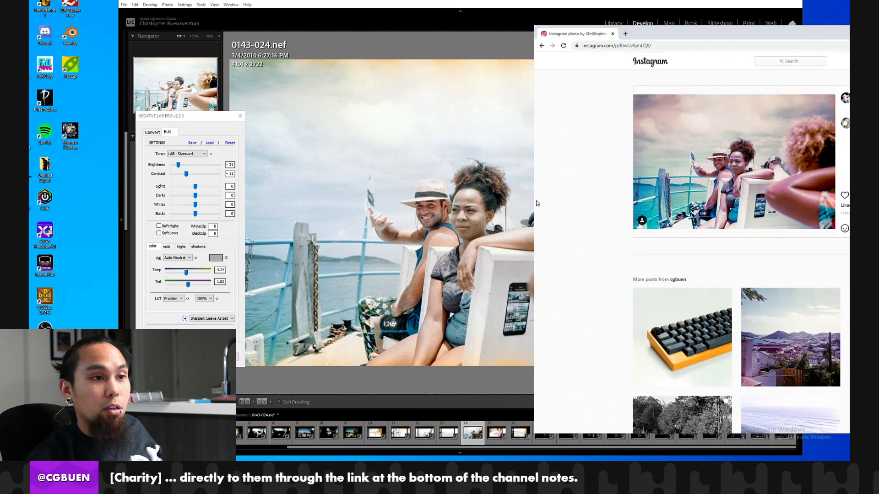
pyautogui.moveTo(533, 199); pyautogui.dragTo(623, 199)
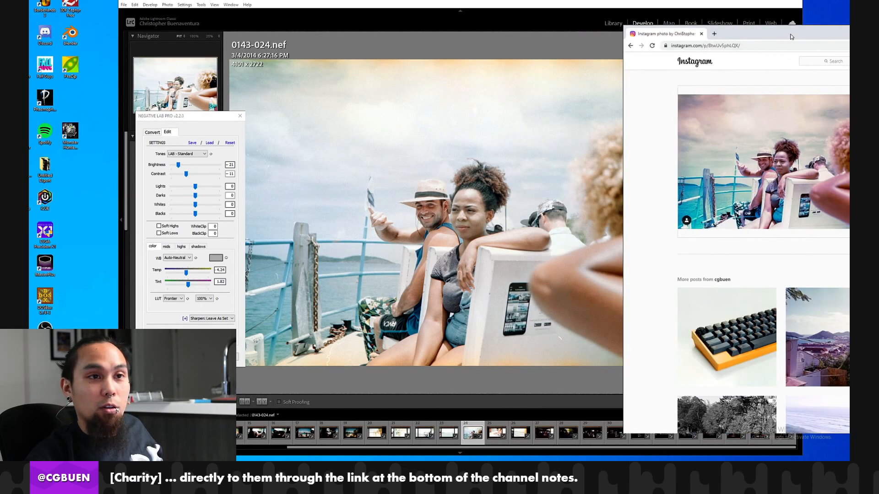
pyautogui.moveTo(791, 37); pyautogui.dragTo(741, 37)
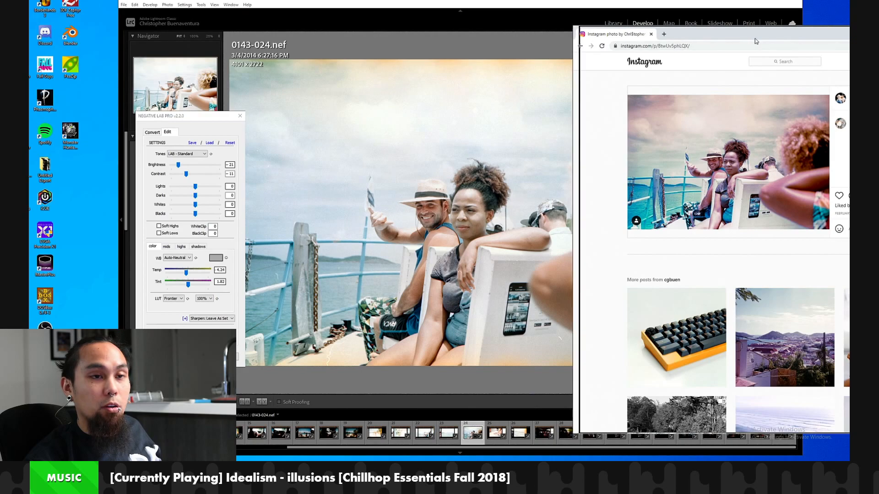
pyautogui.moveTo(756, 37); pyautogui.dragTo(822, 37)
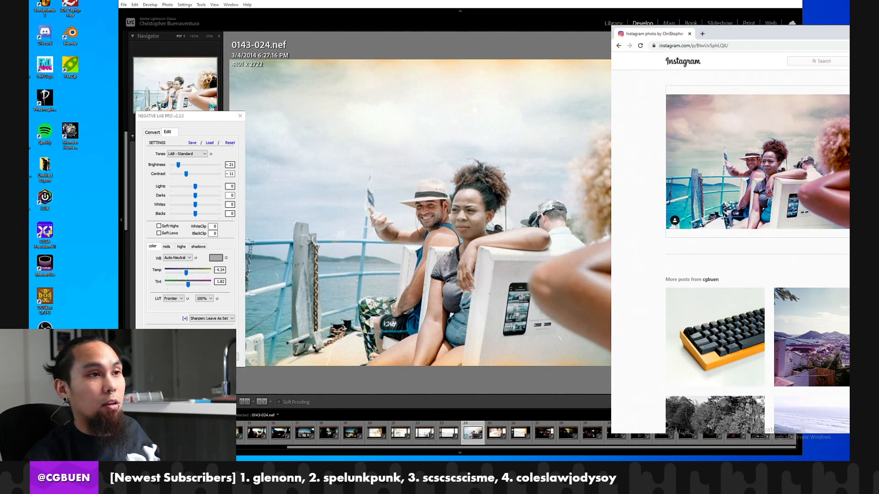
pyautogui.click(607, 10)
pyautogui.click(834, 37)
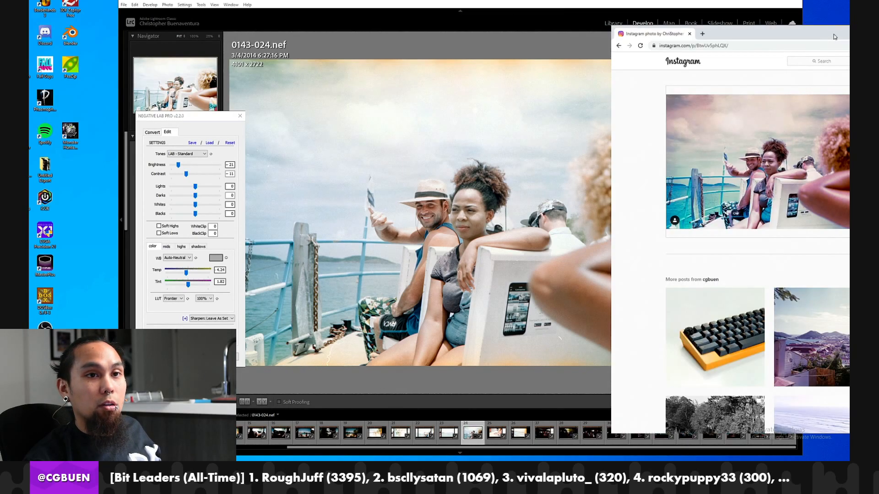
pyautogui.moveTo(827, 36); pyautogui.dragTo(794, 41)
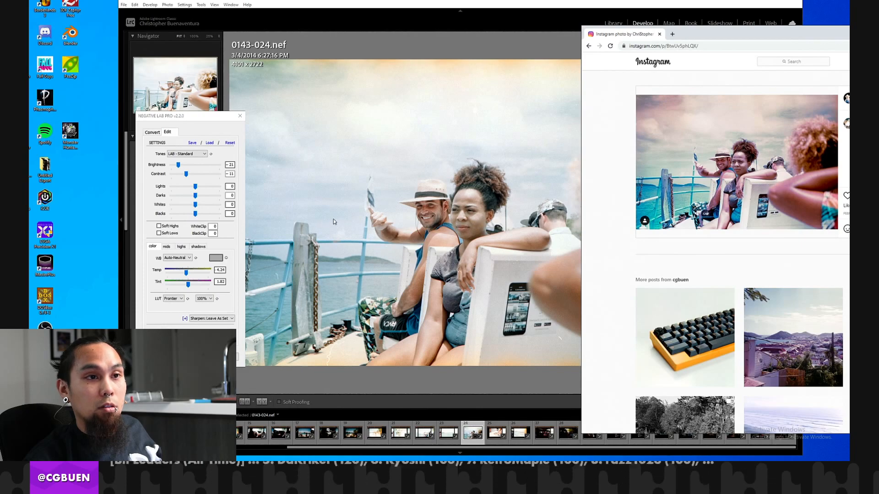
# Try the Auto-Warm white balance on frame 0143-024 in Negative Lab Pro and return it to Auto-Neutral.
pyautogui.click(183, 258)
pyautogui.click(173, 280)
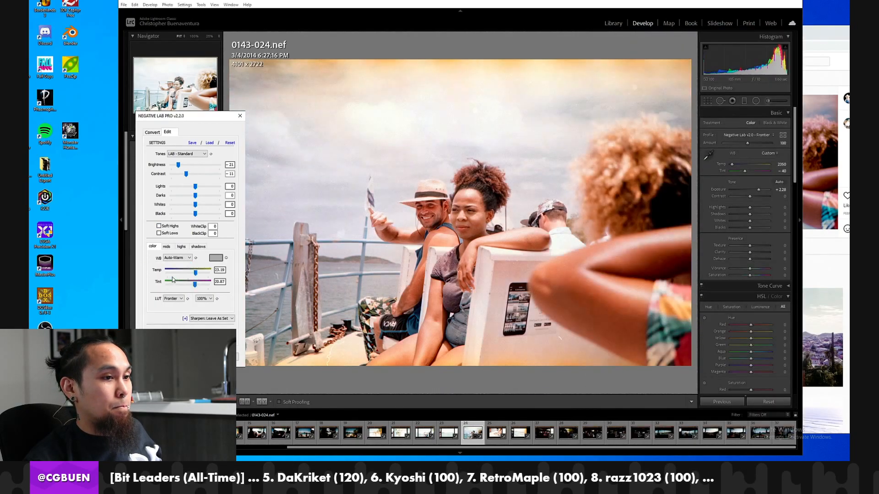
pyautogui.click(181, 257)
pyautogui.click(173, 272)
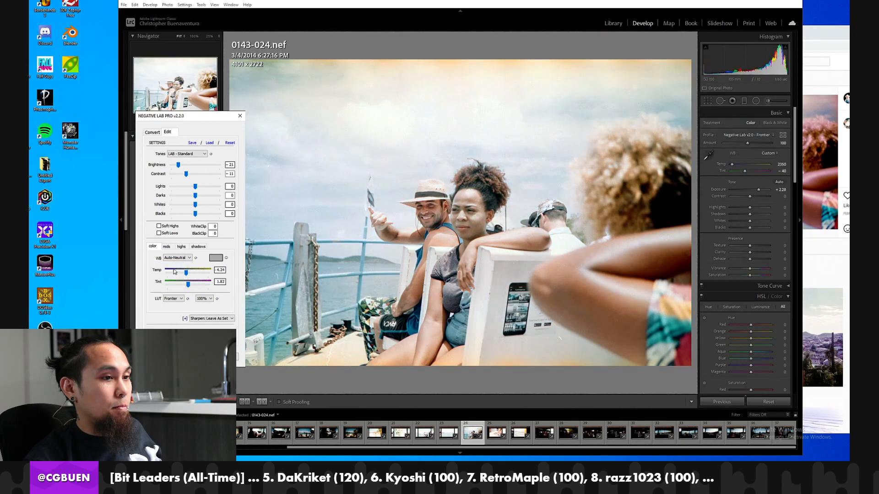
# Set frame 0143-024's contrast to -7, lights to -13 and whites to -10 in Negative Lab Pro and apply the edits.
pyautogui.click(827, 35)
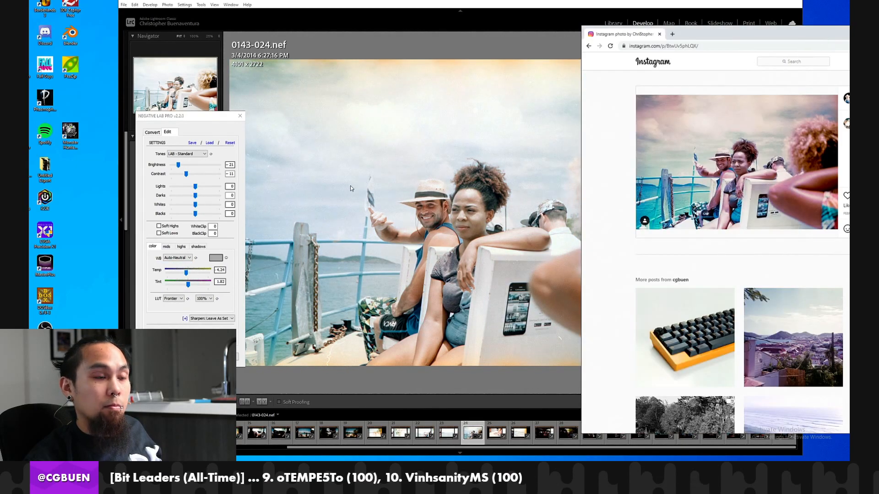
pyautogui.click(172, 165)
pyautogui.moveTo(178, 166); pyautogui.dragTo(177, 167)
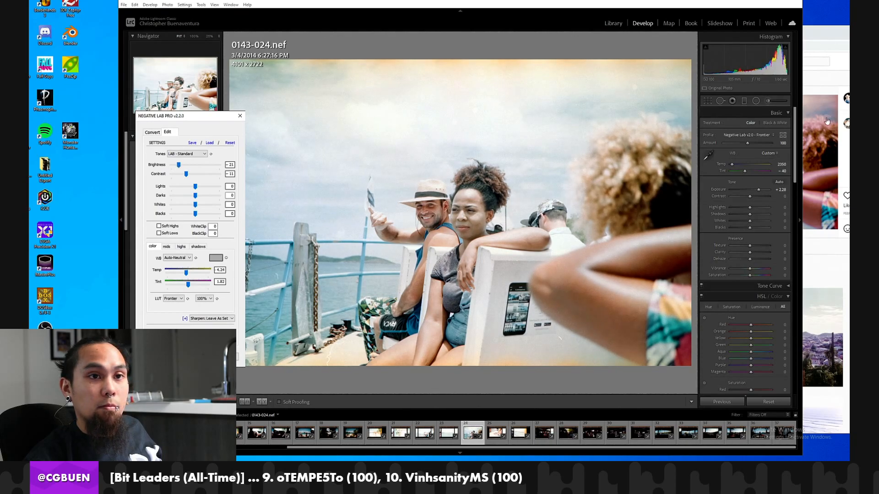
pyautogui.click(831, 48)
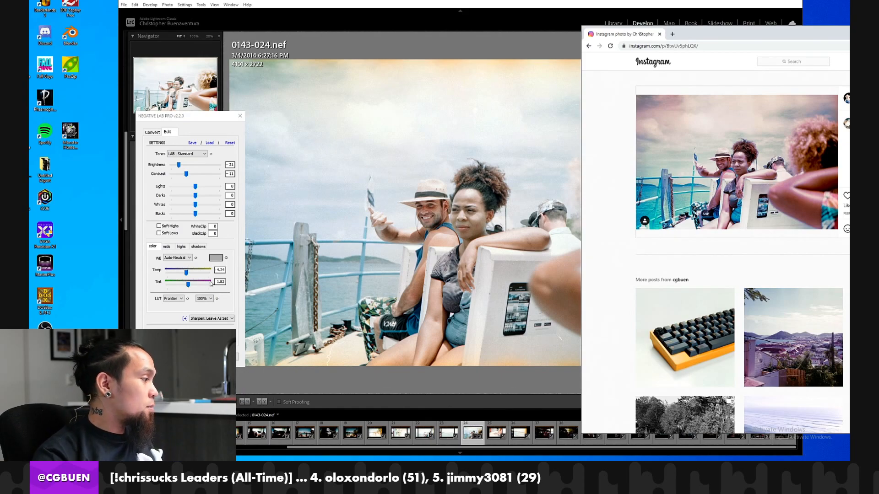
pyautogui.moveTo(186, 175)
pyautogui.mouseDown()
pyautogui.moveTo(199, 176)
pyautogui.moveTo(189, 187)
pyautogui.mouseUp()
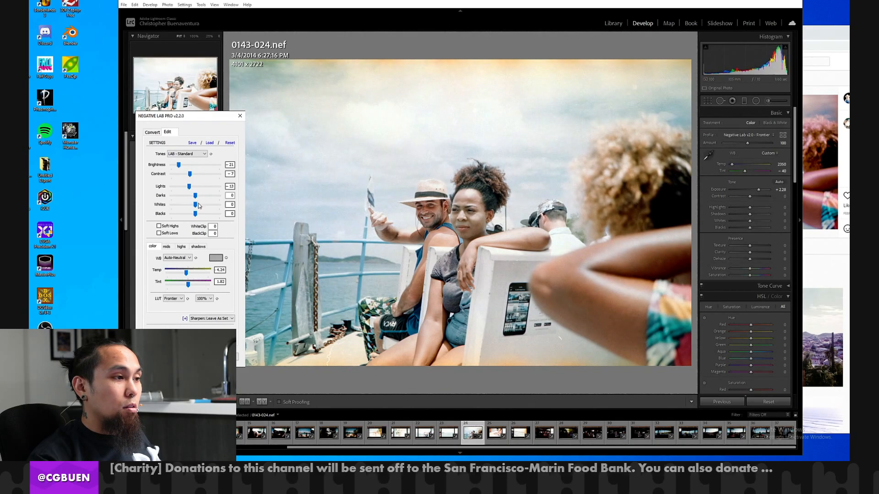
pyautogui.moveTo(195, 205); pyautogui.dragTo(193, 207)
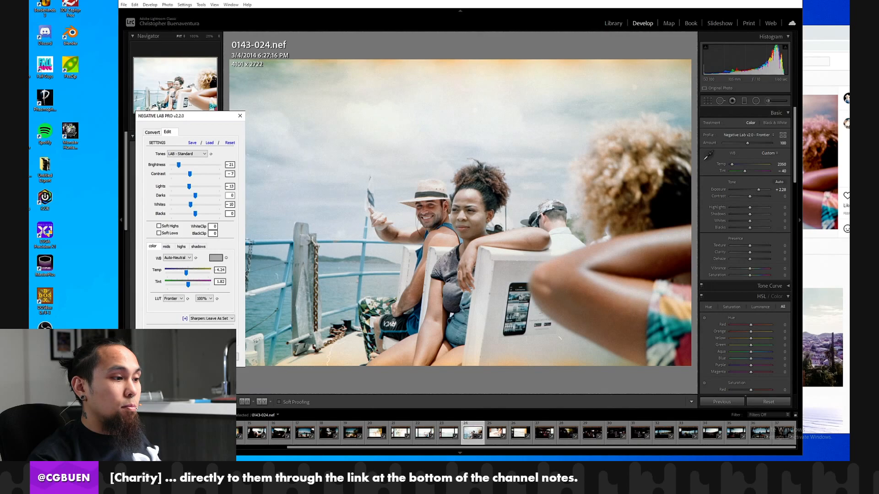
pyautogui.click(199, 357)
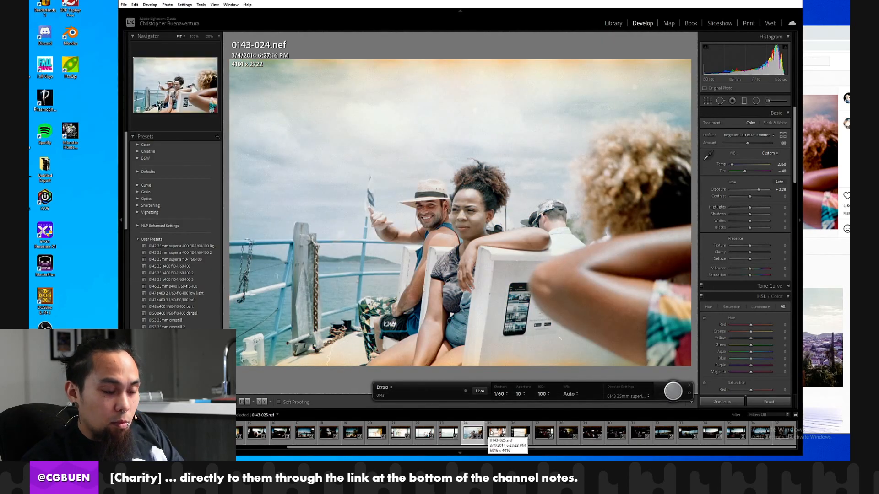
# Sync frame 0143-024's develop settings to the other overexposed frames, 0143-020 to 0143-023 plus 0143-025 and 0143-026.
pyautogui.keyDown('ctrl'); pyautogui.click(496, 433); pyautogui.keyUp('ctrl')
pyautogui.keyDown('ctrl'); pyautogui.click(520, 432); pyautogui.keyUp('ctrl')
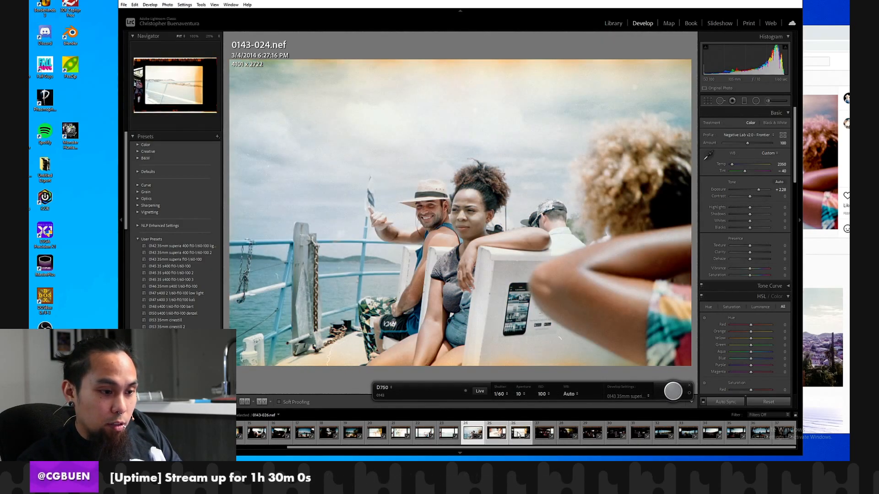
pyautogui.keyDown('ctrl'); pyautogui.click(449, 432); pyautogui.keyUp('ctrl')
pyautogui.keyDown('ctrl'); pyautogui.click(425, 433); pyautogui.keyUp('ctrl')
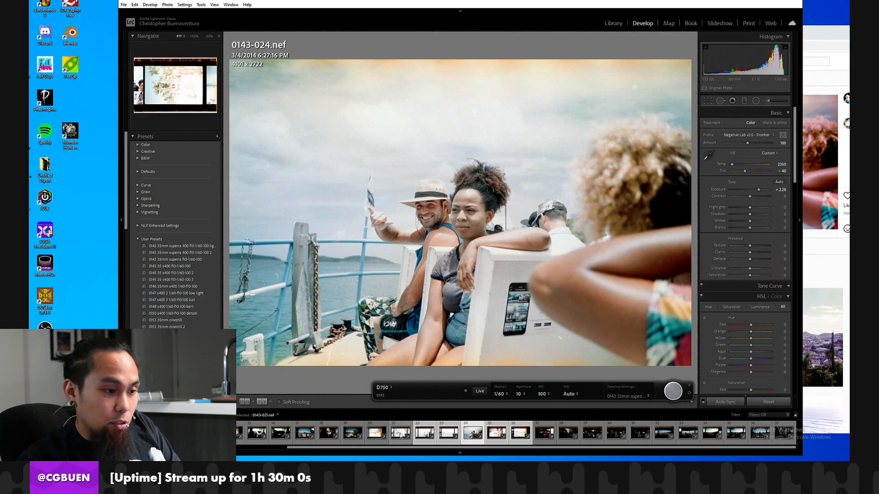
pyautogui.keyDown('ctrl'); pyautogui.click(400, 432); pyautogui.keyUp('ctrl')
pyautogui.keyDown('ctrl'); pyautogui.click(377, 433); pyautogui.keyUp('ctrl')
pyautogui.scroll(3, 277, 435)
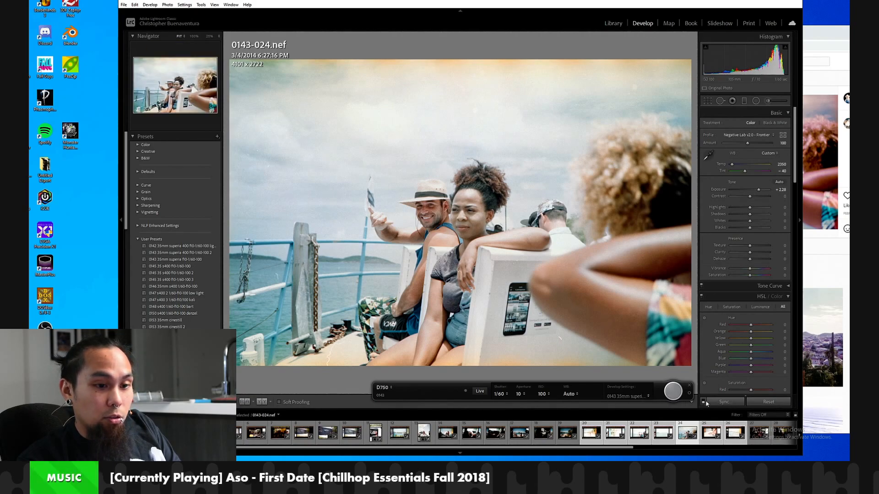
pyautogui.click(726, 401)
pyautogui.click(630, 335)
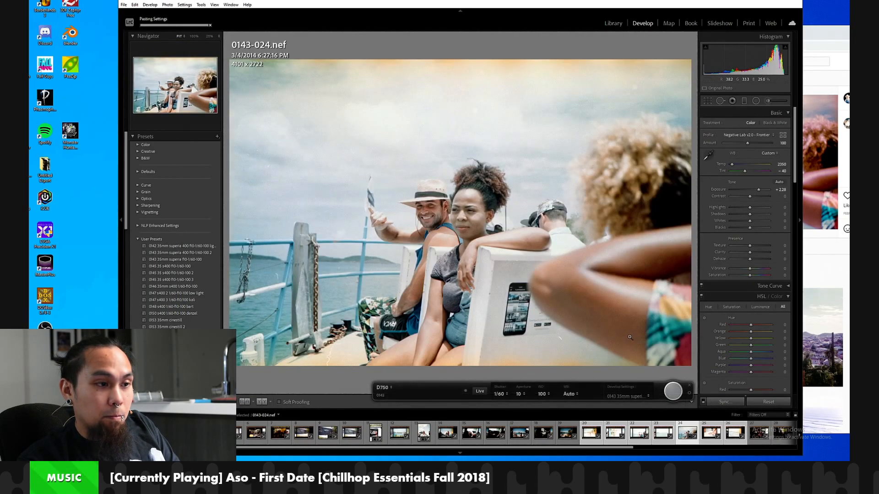
# Check frame 0143-020 and rotate frame 0143-021 clockwise into portrait orientation.
pyautogui.click(590, 436)
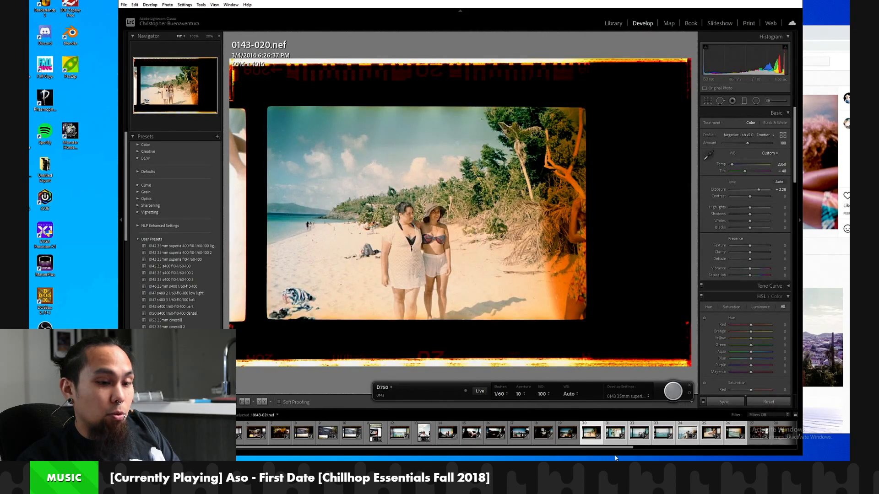
pyautogui.click(614, 439)
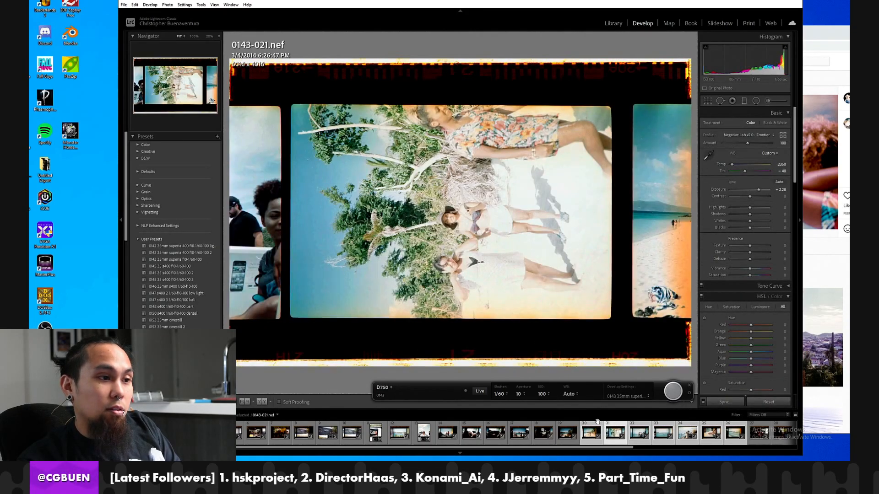
pyautogui.hotkey('ctrl', ']')
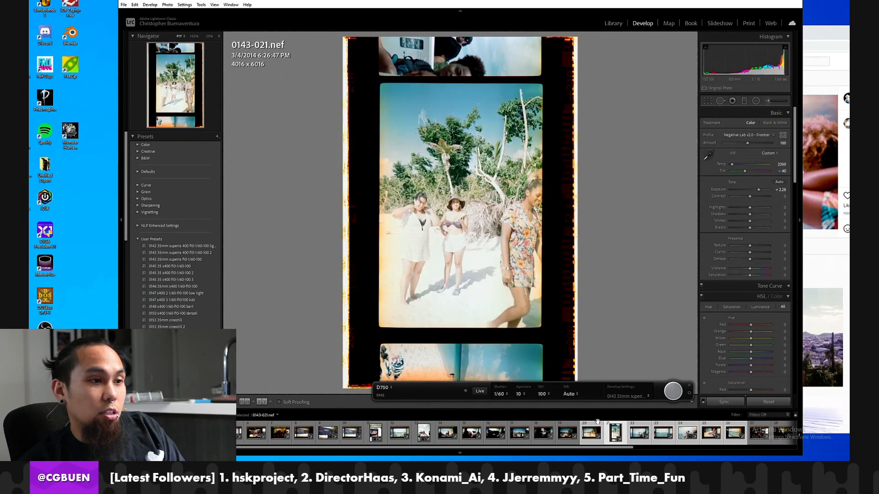
# Review the synced conversions across frames 0143-020 to 0143-026, comparing their color and exposure.
pyautogui.press('Right')
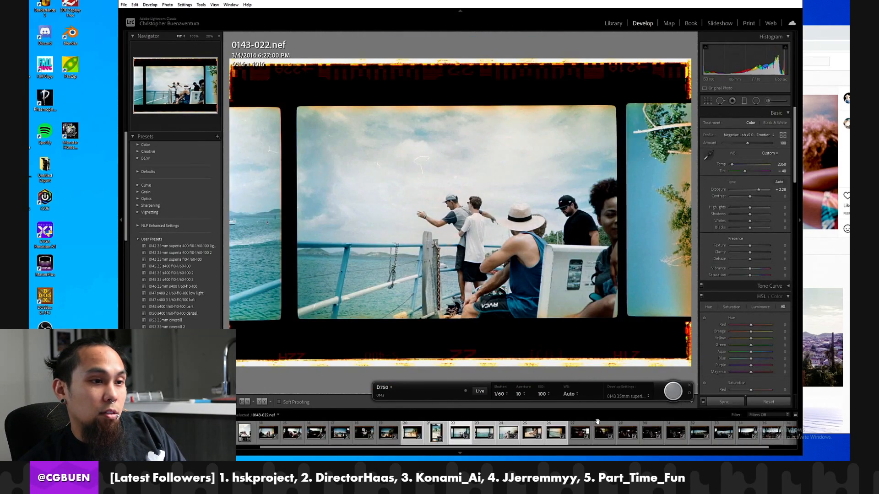
pyautogui.press('Right')
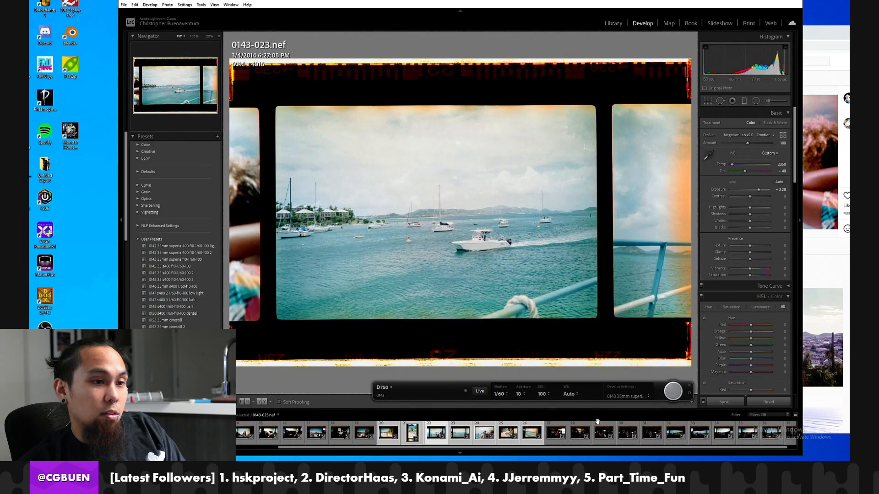
pyautogui.press('Left')
pyautogui.press('Right')
pyautogui.press('Right')
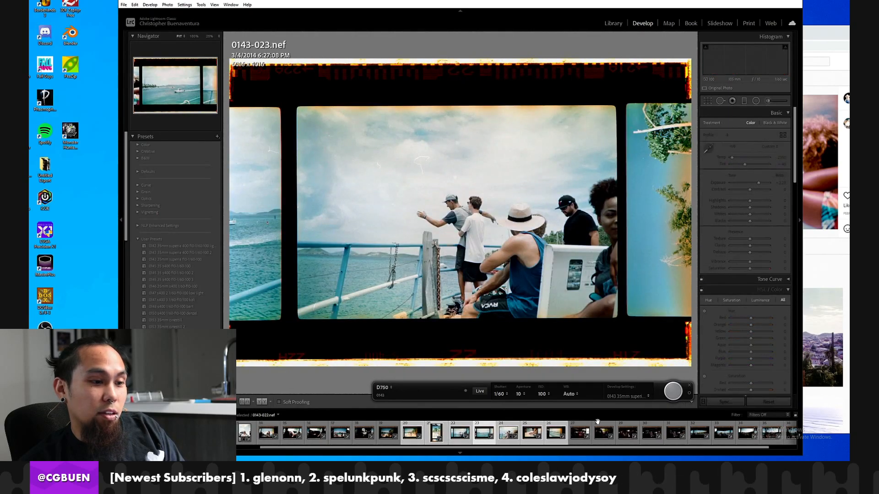
pyautogui.press('Right')
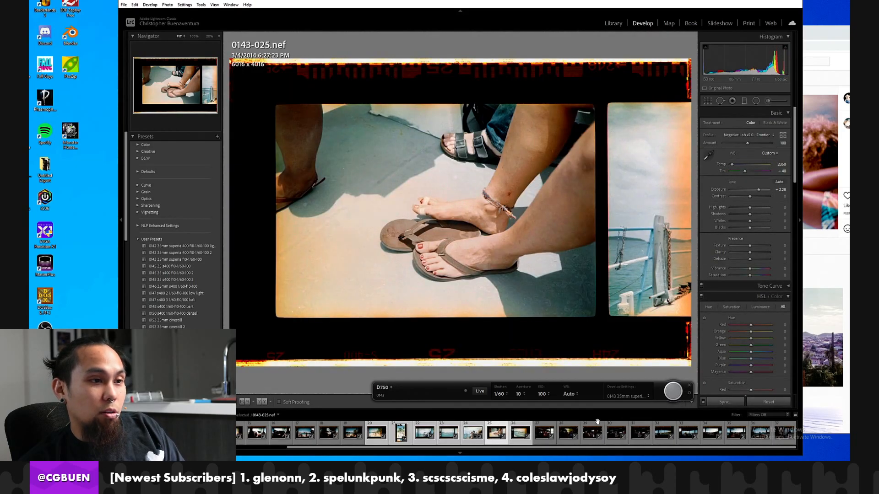
pyautogui.press('Right')
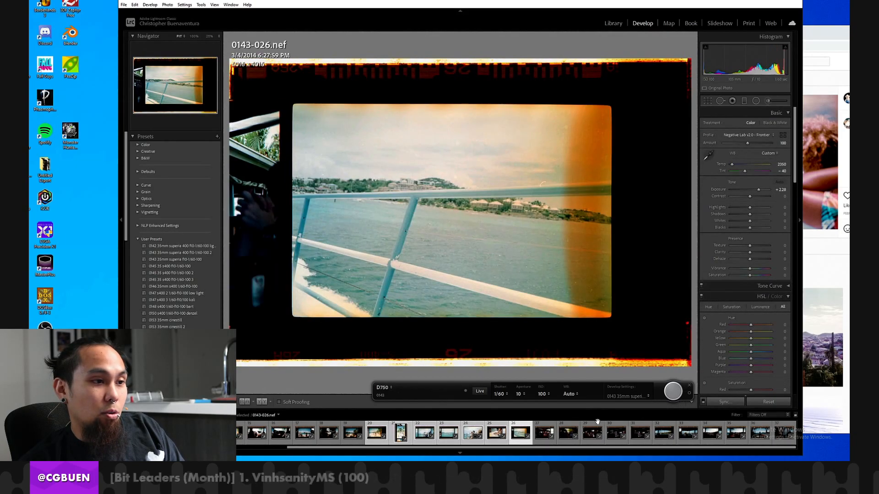
pyautogui.press('Left')
pyautogui.press('Left')
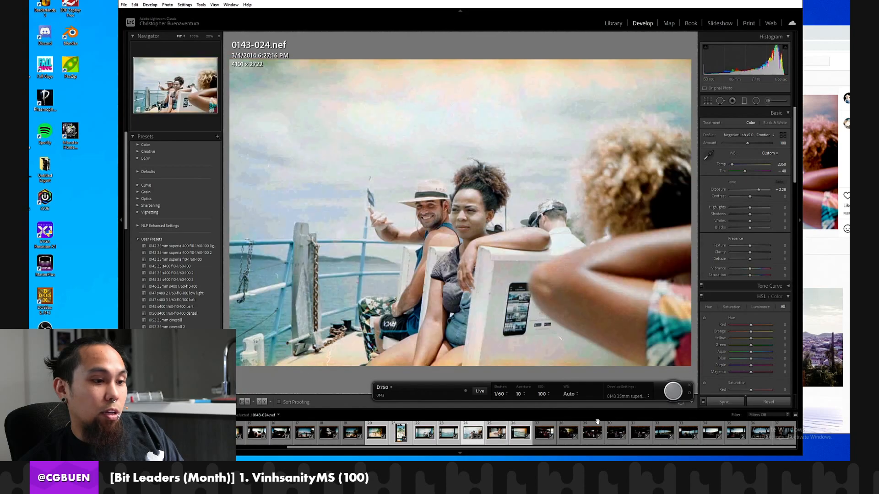
pyautogui.press('Left')
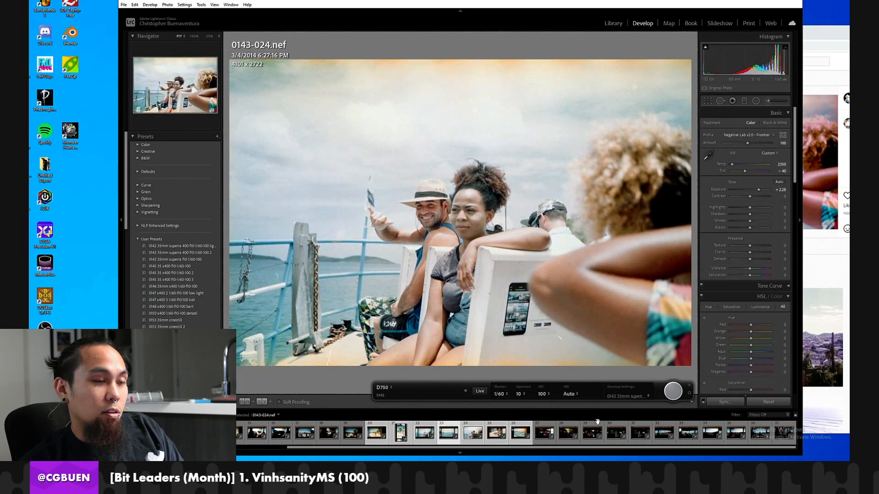
pyautogui.press('Left')
pyautogui.press('Left')
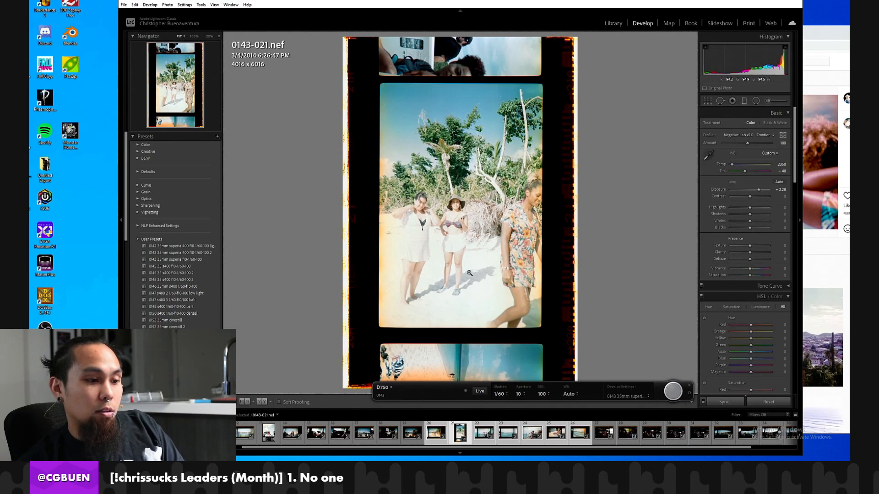
pyautogui.press('Left')
pyautogui.press('Right')
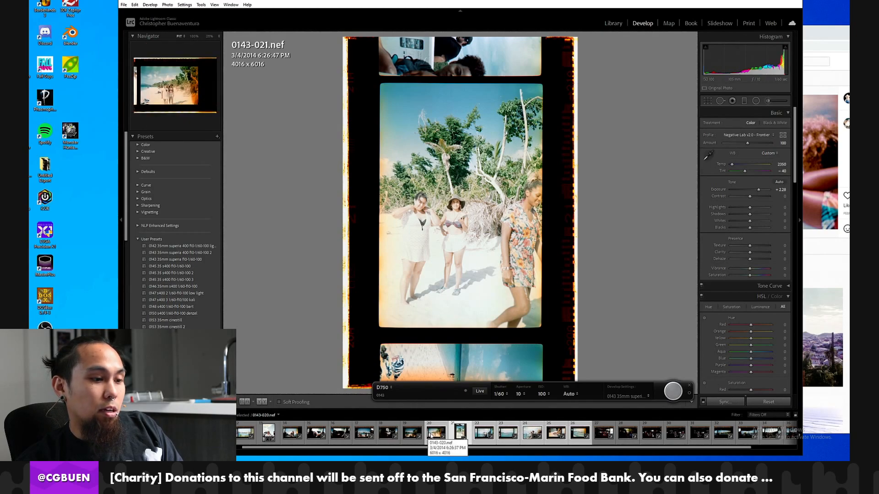
# Reset frame 0143-020, neutralize its white balance from the film border and raise the exposure by just over two stops.
pyautogui.click(433, 434)
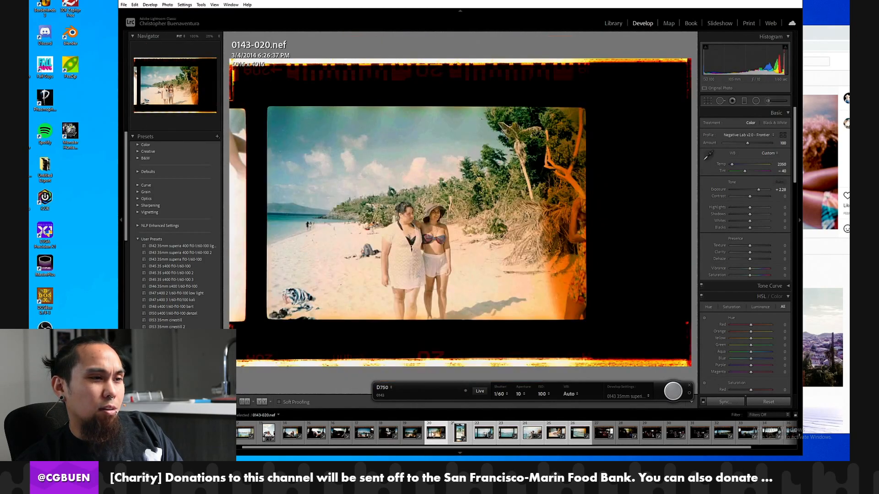
pyautogui.click(759, 401)
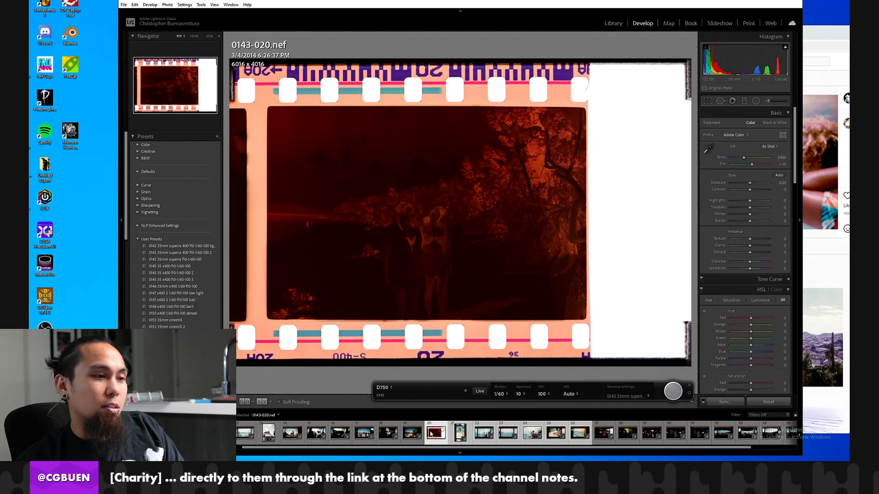
pyautogui.click(708, 149)
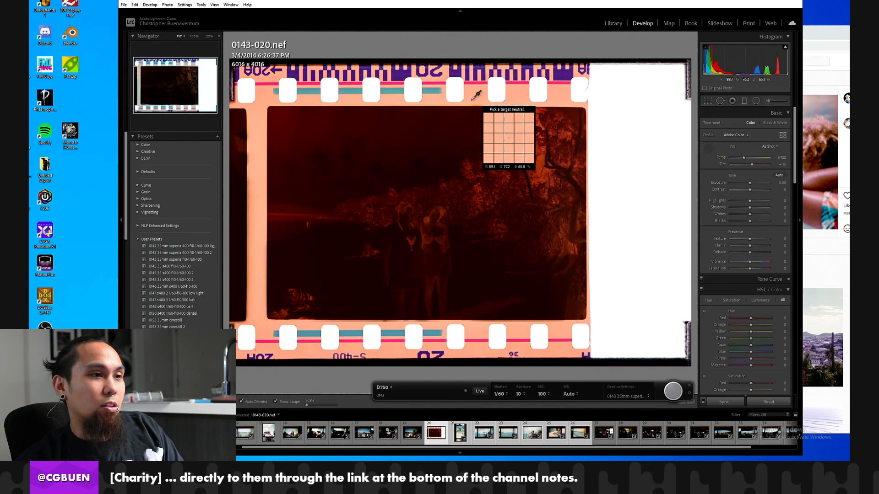
pyautogui.click(252, 139)
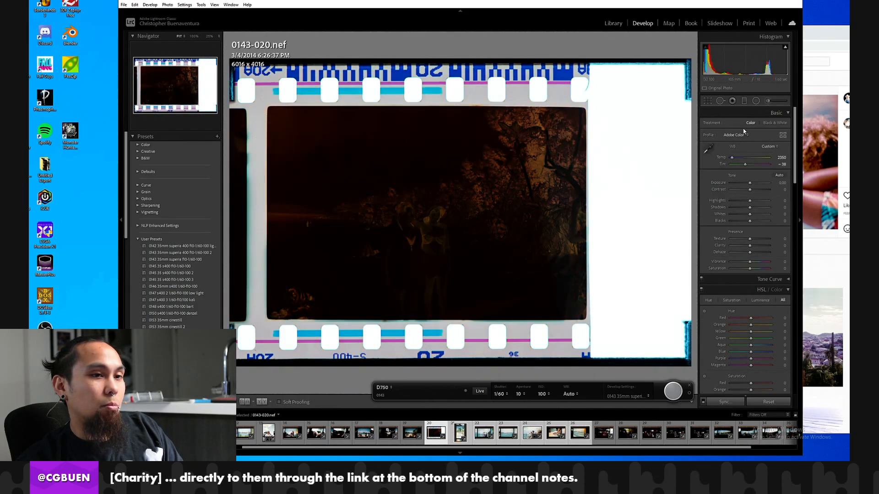
pyautogui.moveTo(755, 184); pyautogui.dragTo(758, 185)
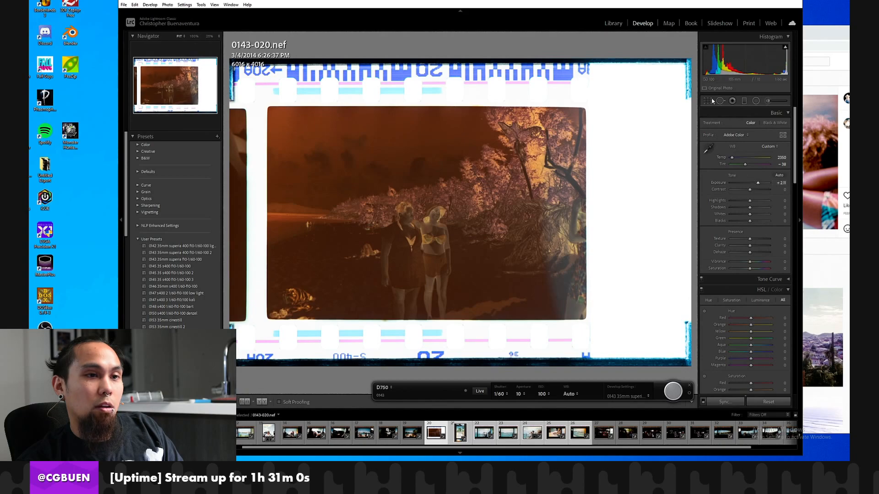
# Crop frame 0143-020 to the picture area, excluding the film border and the strip affected by the light leak.
pyautogui.click(708, 101)
pyautogui.moveTo(480, 60); pyautogui.dragTo(480, 107)
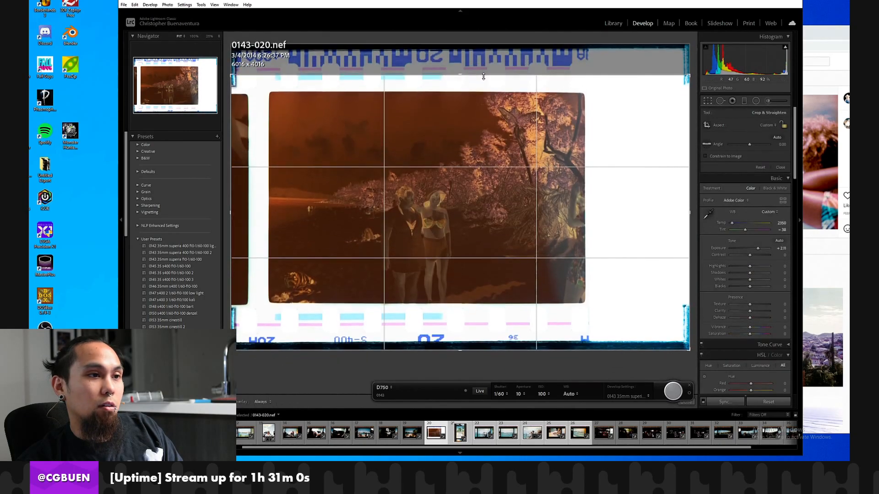
pyautogui.moveTo(686, 147); pyautogui.dragTo(637, 152)
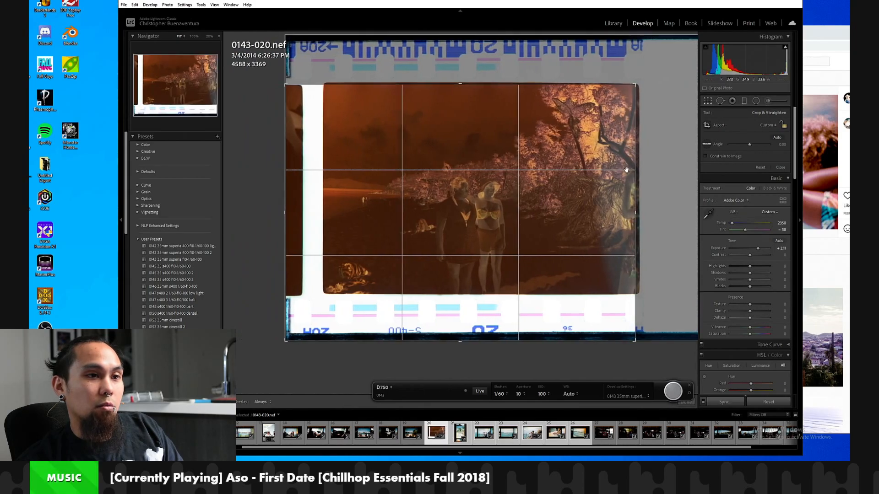
pyautogui.moveTo(598, 341); pyautogui.dragTo(609, 295)
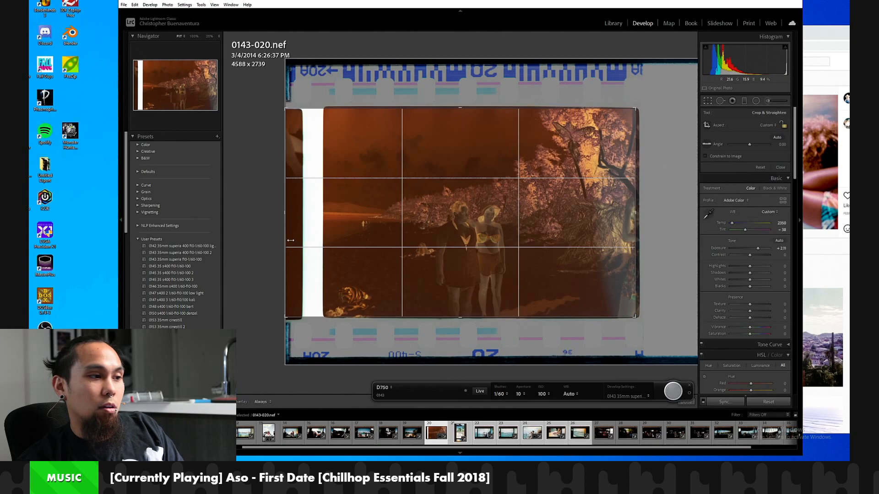
pyautogui.moveTo(287, 241); pyautogui.dragTo(311, 240)
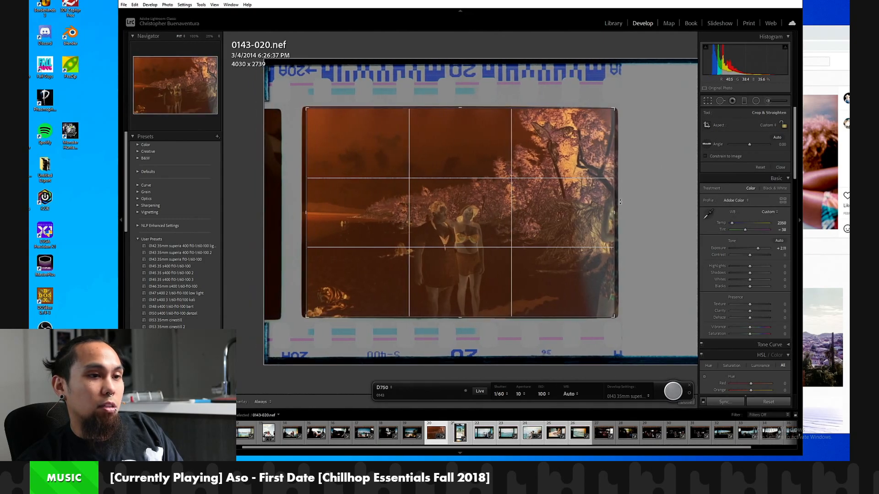
pyautogui.moveTo(616, 197); pyautogui.dragTo(589, 200)
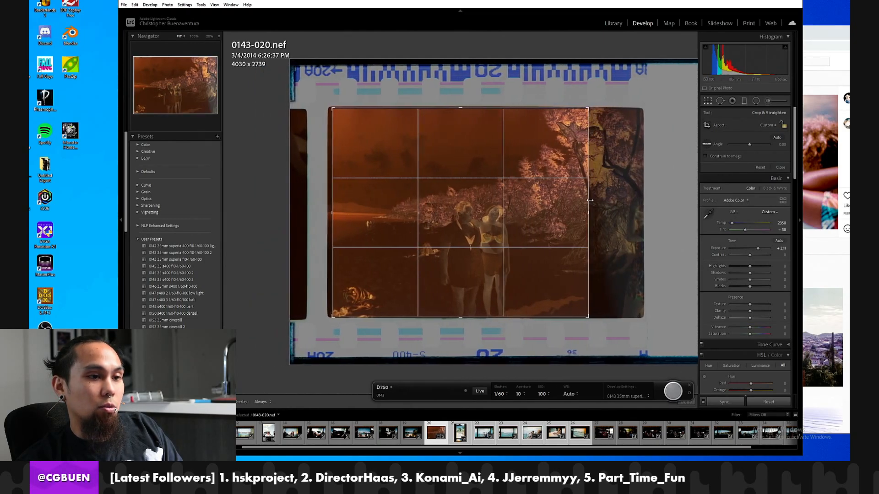
pyautogui.press('Return')
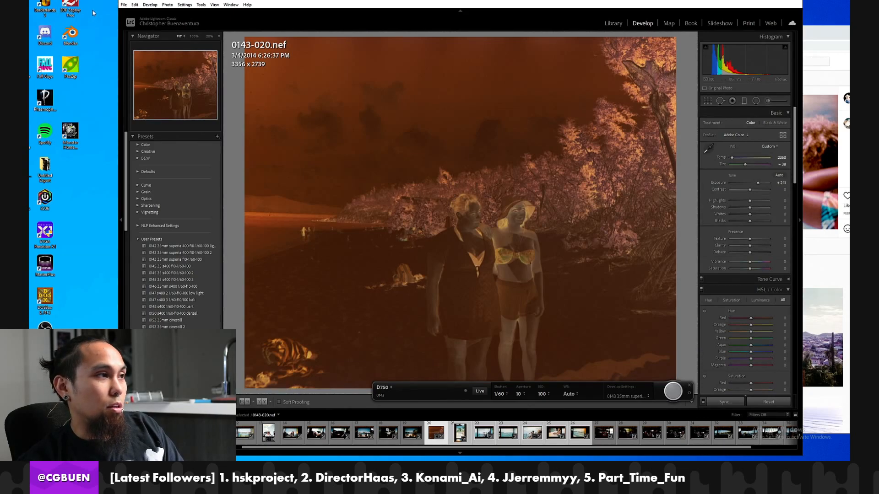
pyautogui.click(130, 5)
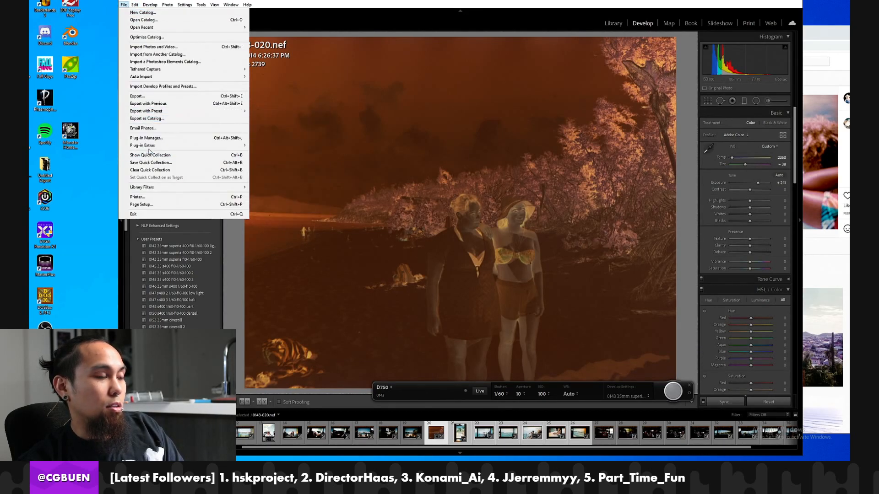
pyautogui.moveTo(187, 145)
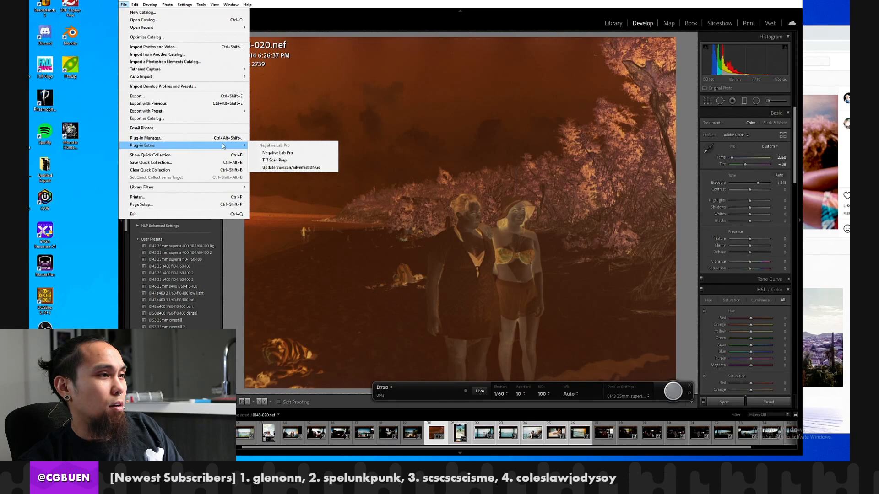
pyautogui.click(296, 151)
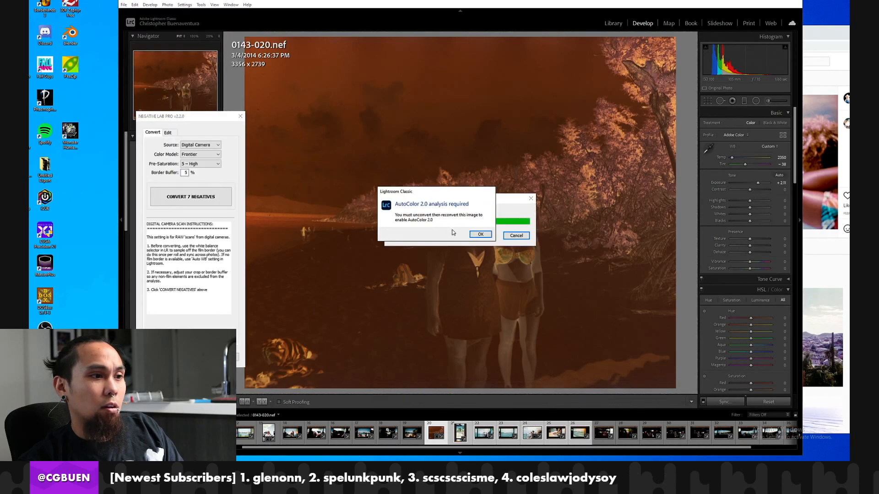
pyautogui.click(476, 235)
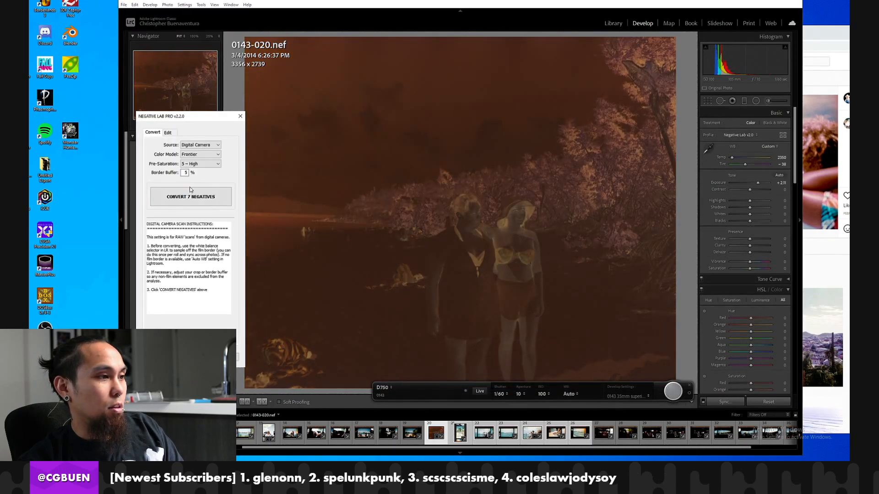
pyautogui.press('Escape')
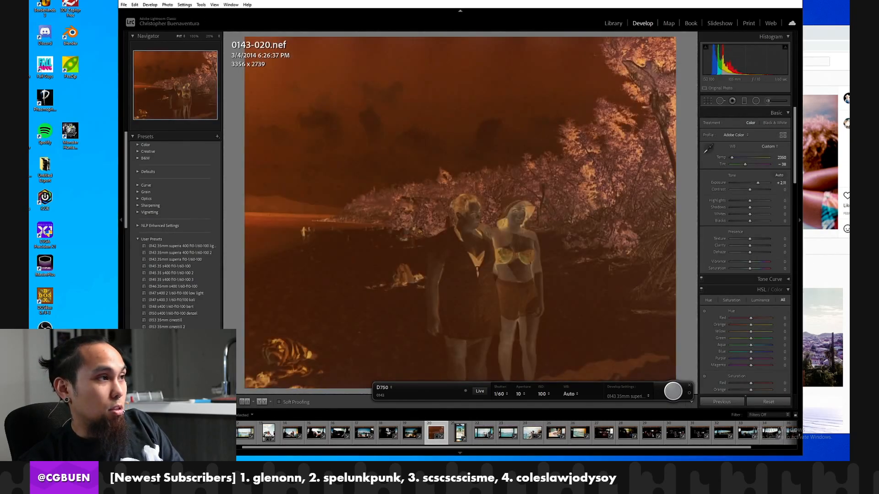
# Convert only frame 0143-020 in Negative Lab Pro using Digital Camera, Frontier and 5 – High pre-saturation, with brightness -12 and contrast -14.
pyautogui.click(123, 5)
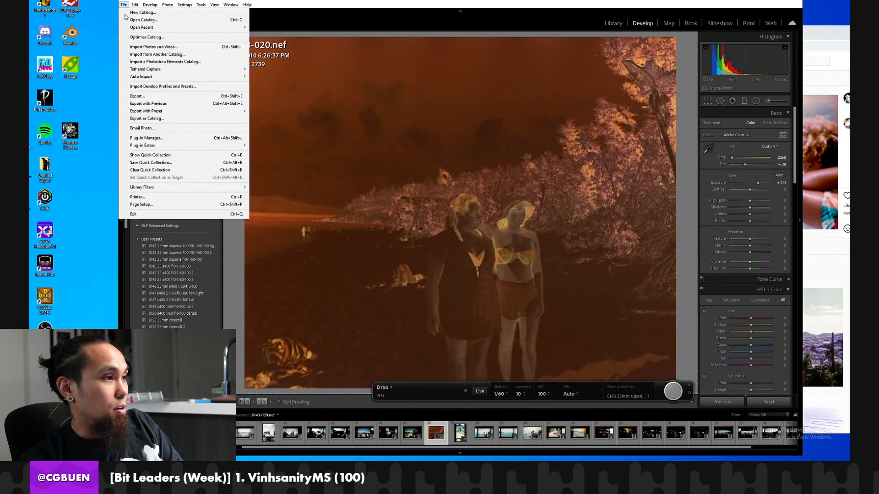
pyautogui.moveTo(171, 148)
pyautogui.click(277, 152)
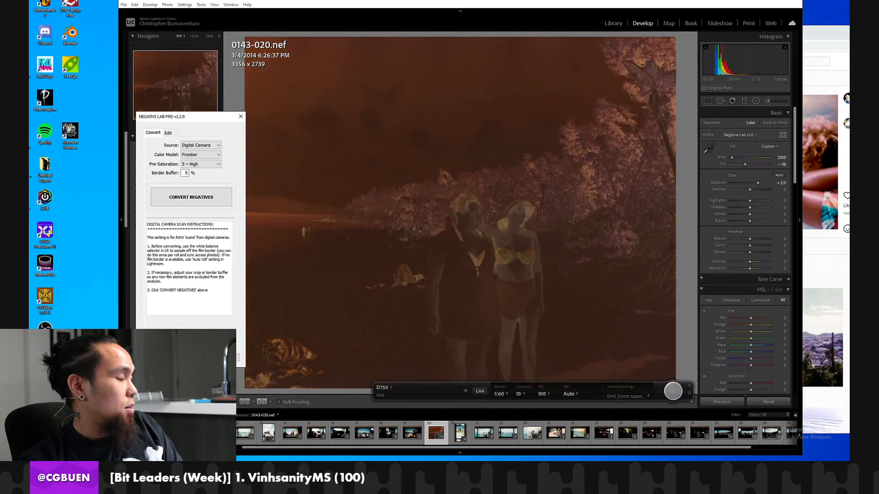
pyautogui.click(205, 201)
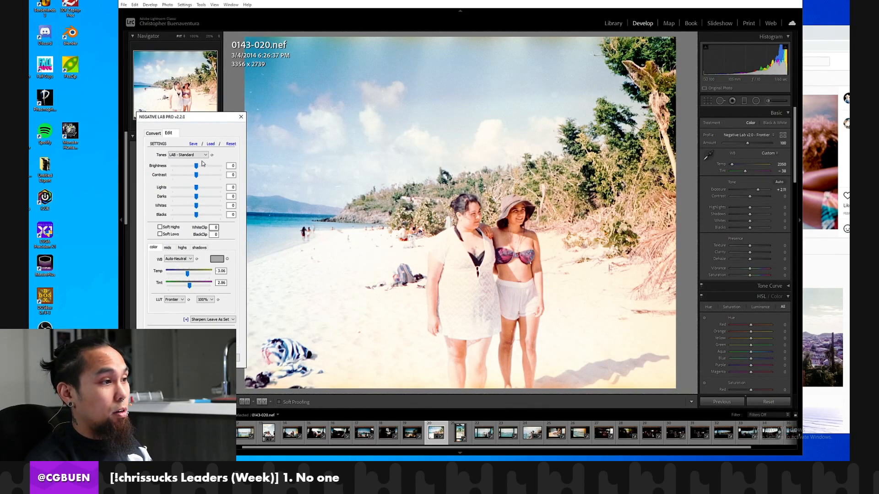
pyautogui.moveTo(194, 167); pyautogui.dragTo(184, 175)
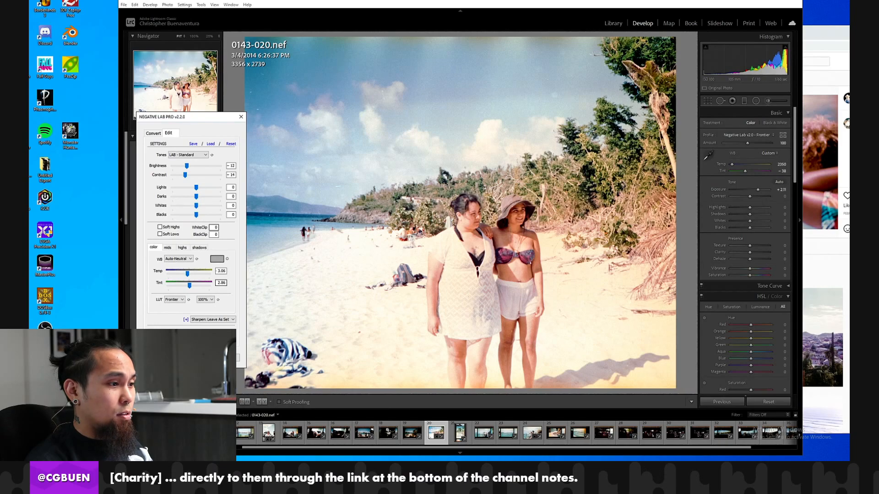
pyautogui.click(193, 358)
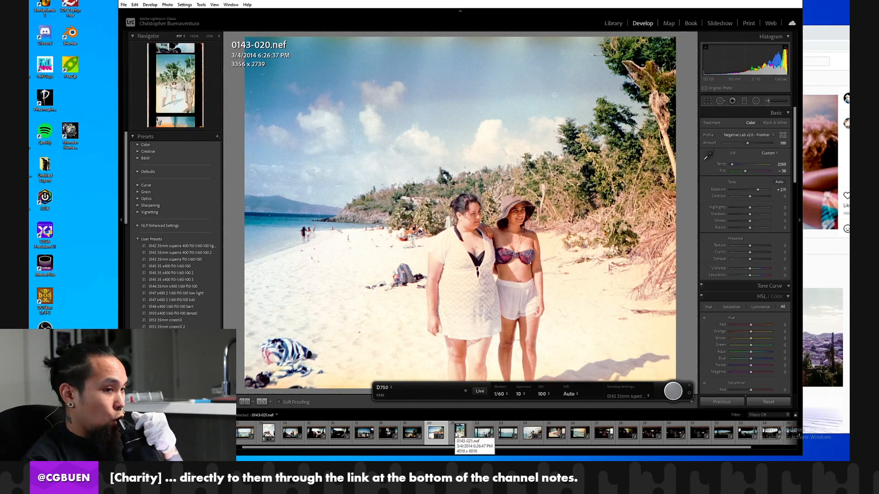
# Compare frame 0143-020's new conversion with frame 0143-021 and with its own earlier history state at 100% zoom.
pyautogui.click(459, 432)
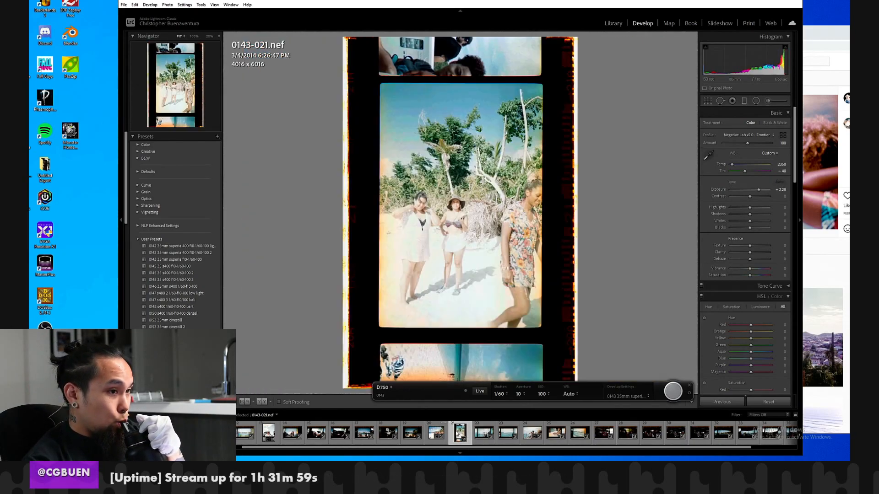
pyautogui.click(431, 434)
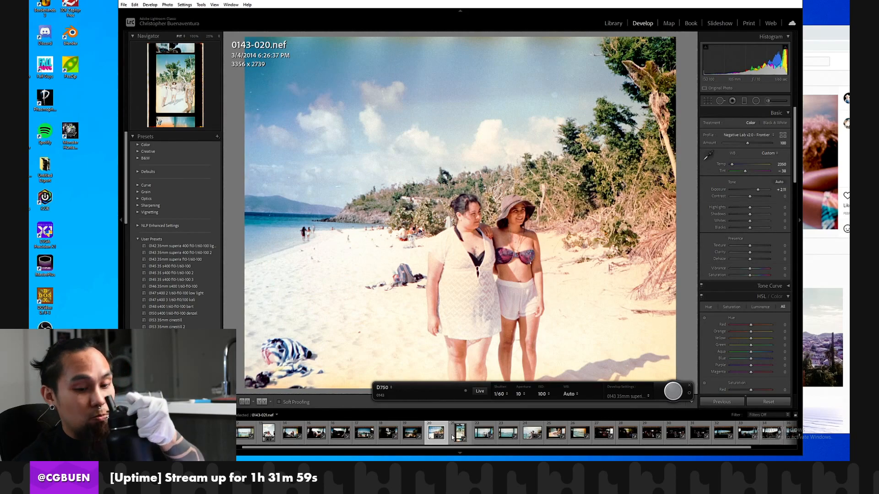
pyautogui.click(496, 231)
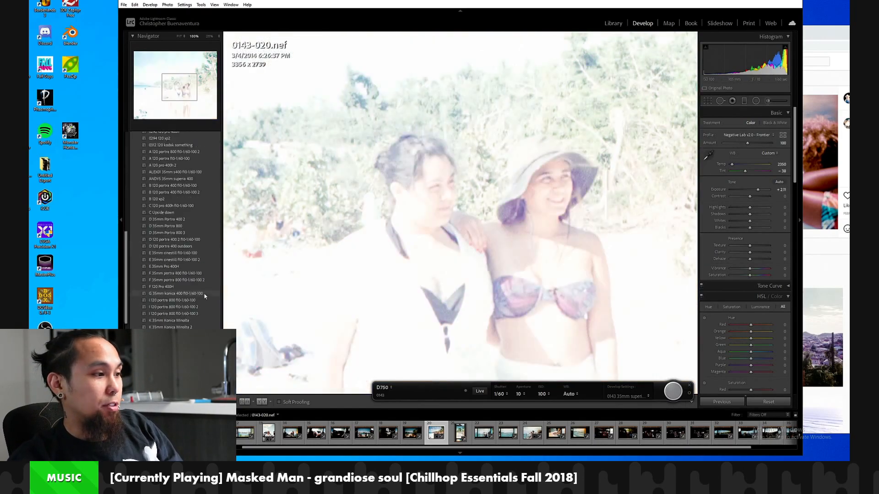
pyautogui.scroll(-10, 174, 320)
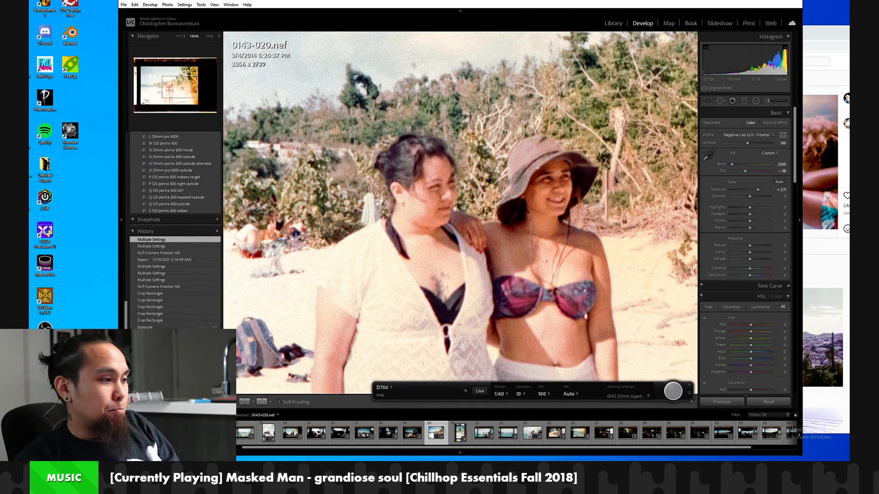
pyautogui.click(174, 354)
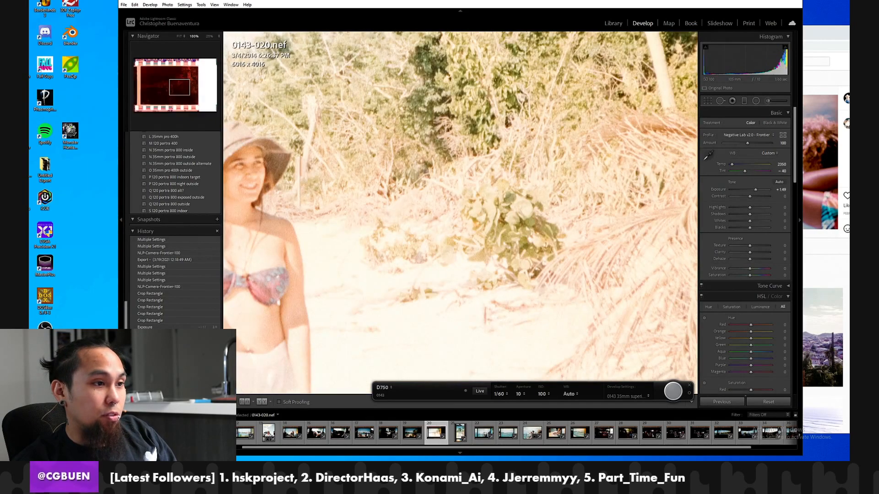
pyautogui.moveTo(325, 243)
pyautogui.mouseDown()
pyautogui.moveTo(566, 242)
pyautogui.moveTo(342, 241)
pyautogui.mouseUp()
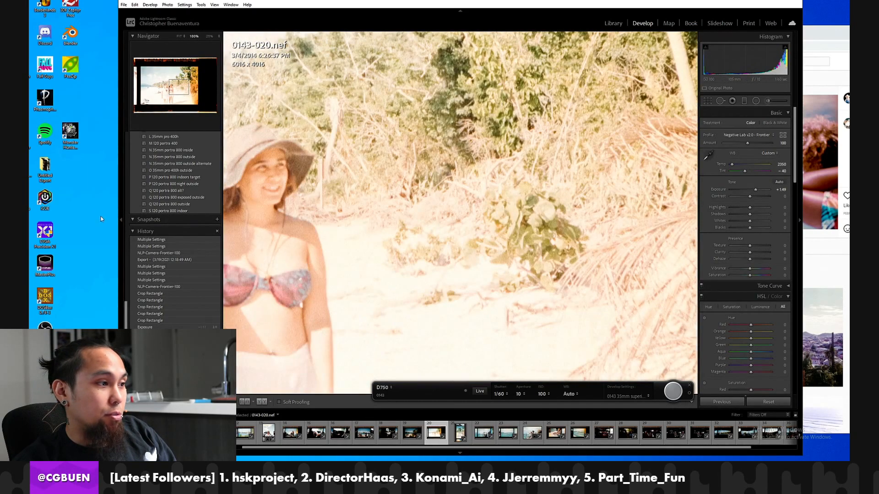
pyautogui.click(155, 240)
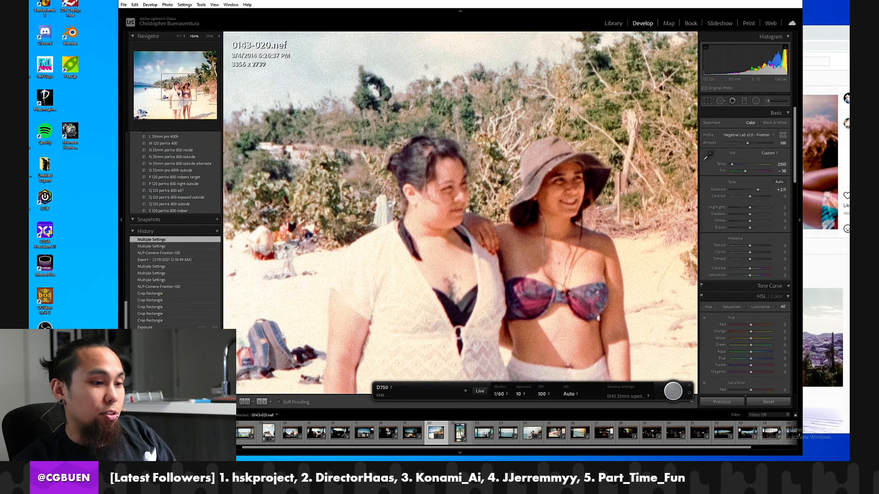
# Sync frame 0143-020's develop settings to frame 0143-021, leaving out crop, graduated filters and radial filters.
pyautogui.click(459, 431)
pyautogui.click(725, 401)
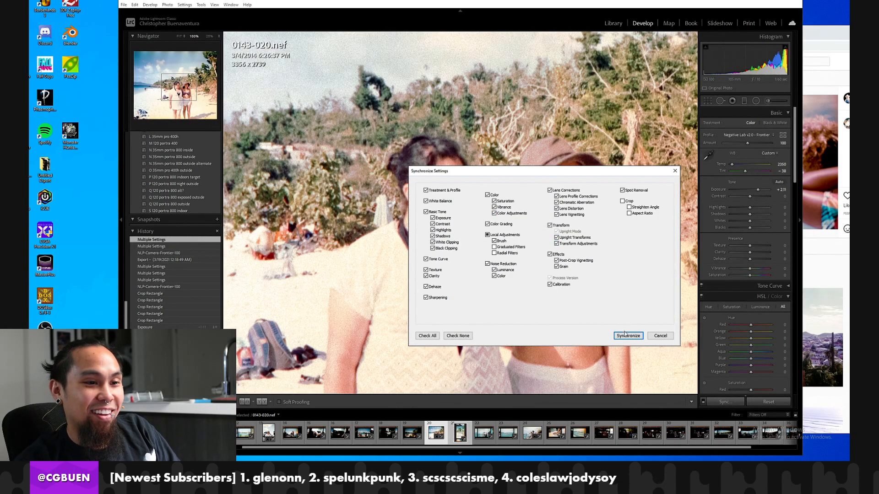
pyautogui.click(625, 335)
# Examine the synced conversion of frame 0143-021 at full view and 100%, checking the skin tones, bright sand, trees and sky.
pyautogui.click(462, 433)
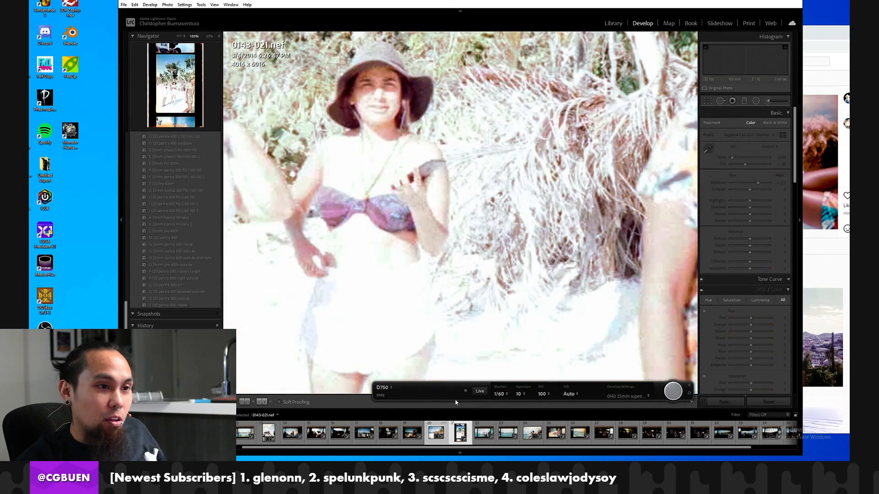
pyautogui.click(395, 211)
pyautogui.click(448, 220)
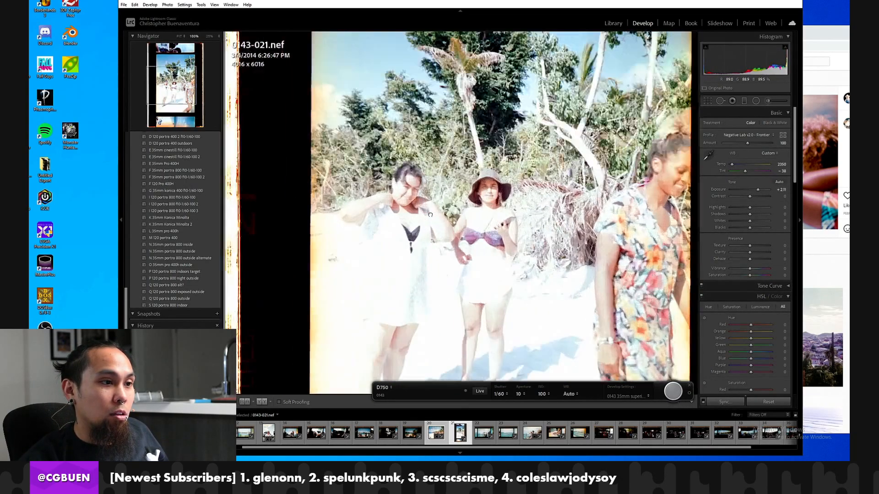
pyautogui.click(448, 220)
pyautogui.click(458, 223)
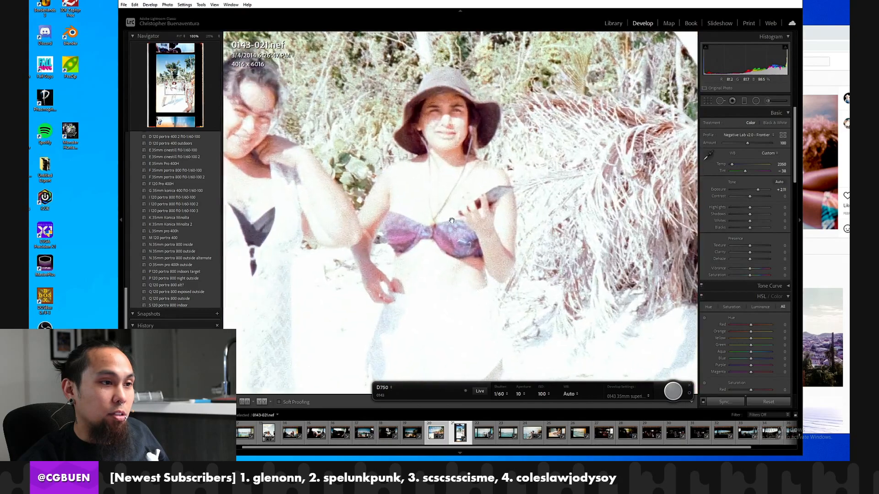
pyautogui.moveTo(451, 220); pyautogui.dragTo(493, 227)
pyautogui.click(601, 155)
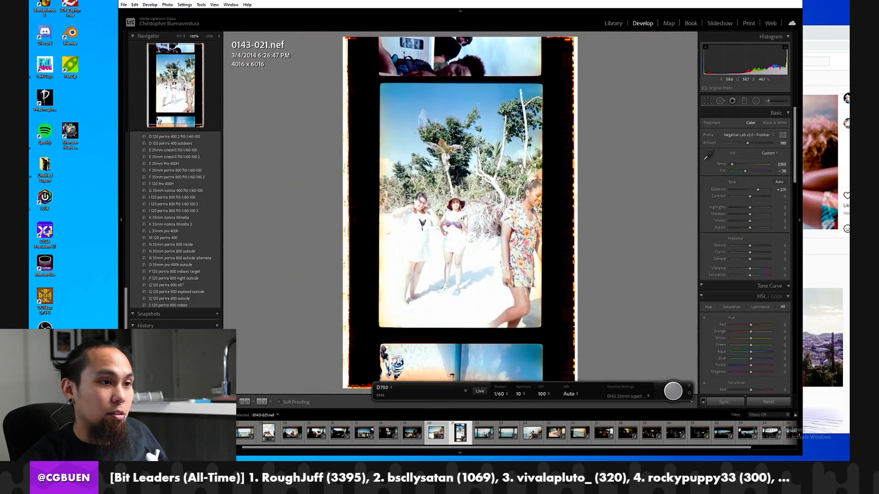
pyautogui.click(523, 163)
pyautogui.moveTo(473, 187); pyautogui.dragTo(577, 143)
pyautogui.moveTo(449, 215); pyautogui.dragTo(551, 126)
pyautogui.moveTo(446, 233); pyautogui.dragTo(499, 182)
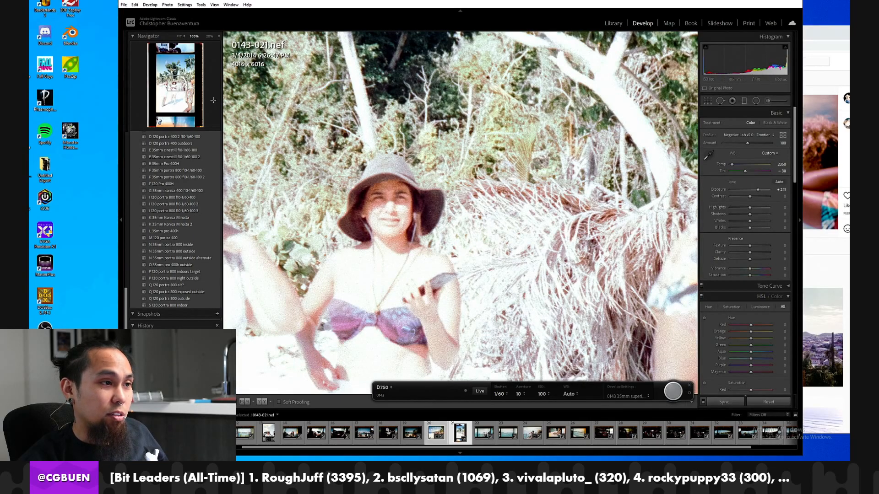
pyautogui.moveTo(328, 149); pyautogui.dragTo(523, 277)
pyautogui.moveTo(635, 215); pyautogui.dragTo(561, 282)
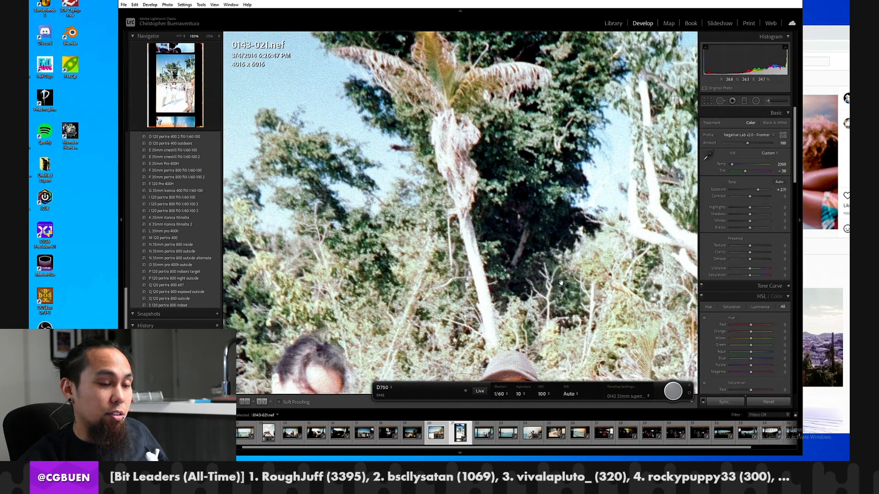
# Review the roll's conversions from frame 0143-021 through 0143-032 at full view, including the harbour shots and the dark restaurant interiors.
pyautogui.click(561, 282)
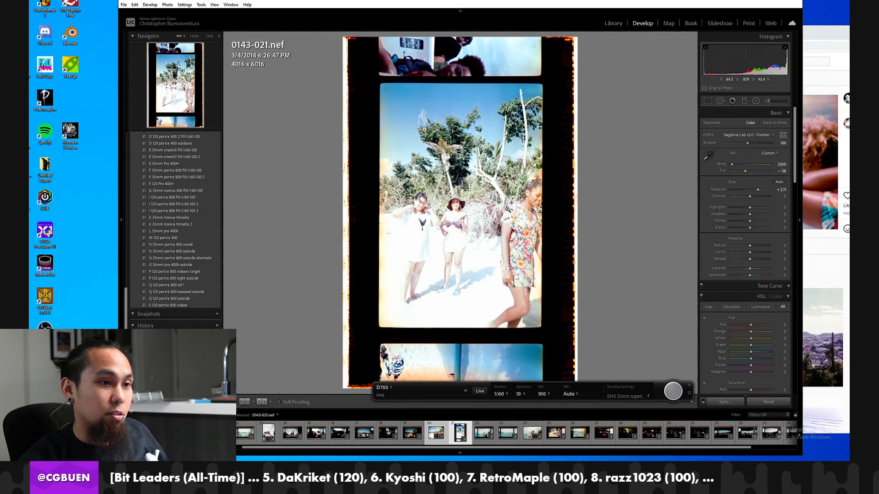
pyautogui.click(501, 430)
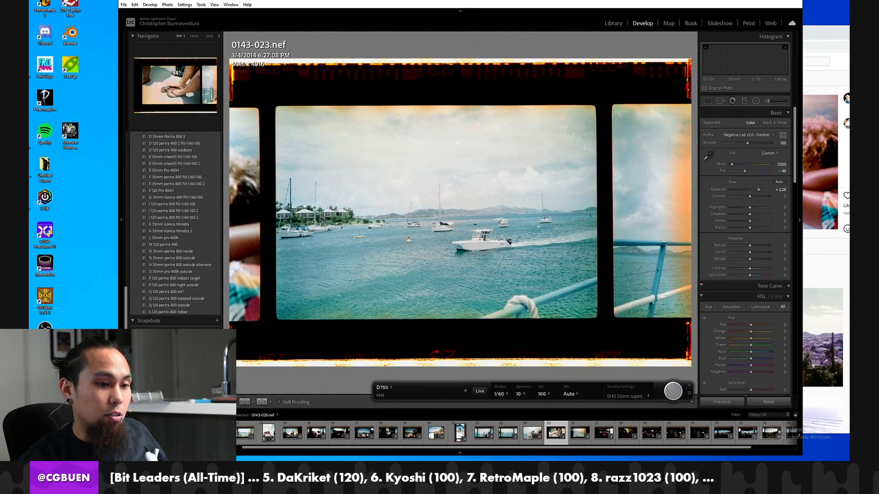
pyautogui.click(563, 432)
pyautogui.click(580, 433)
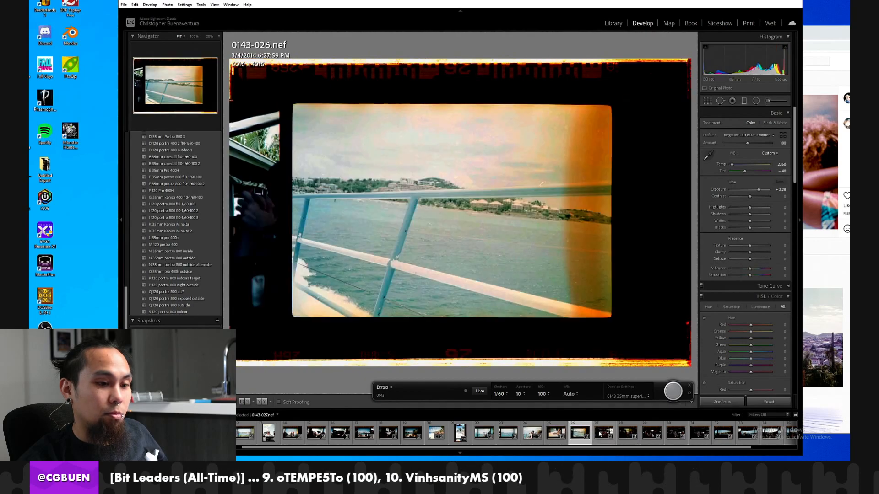
pyautogui.click(605, 434)
pyautogui.scroll(10, 189, 223)
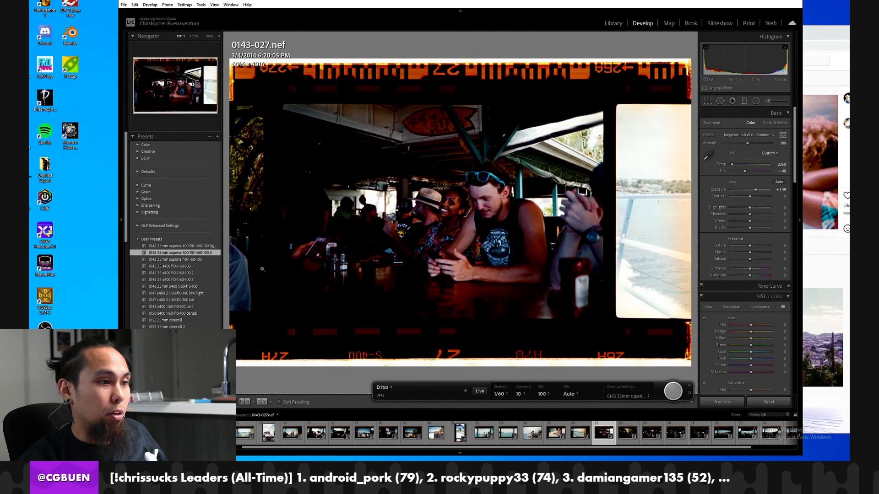
pyautogui.click(648, 444)
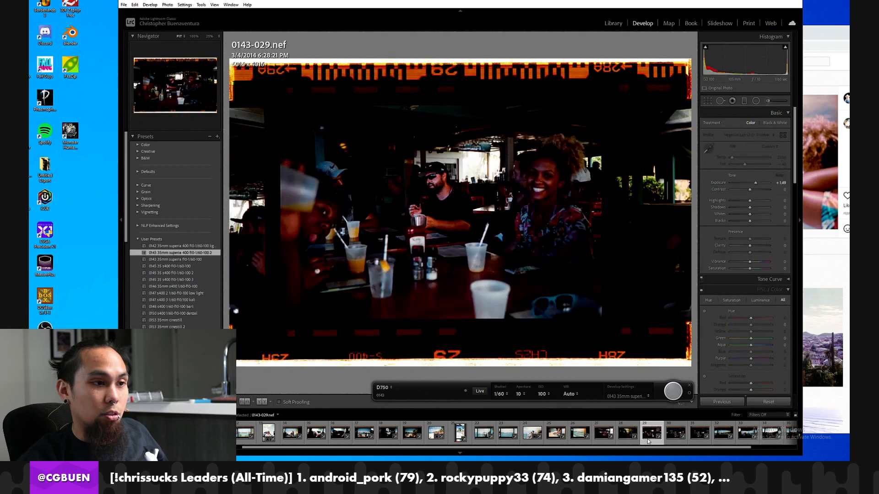
pyautogui.click(669, 438)
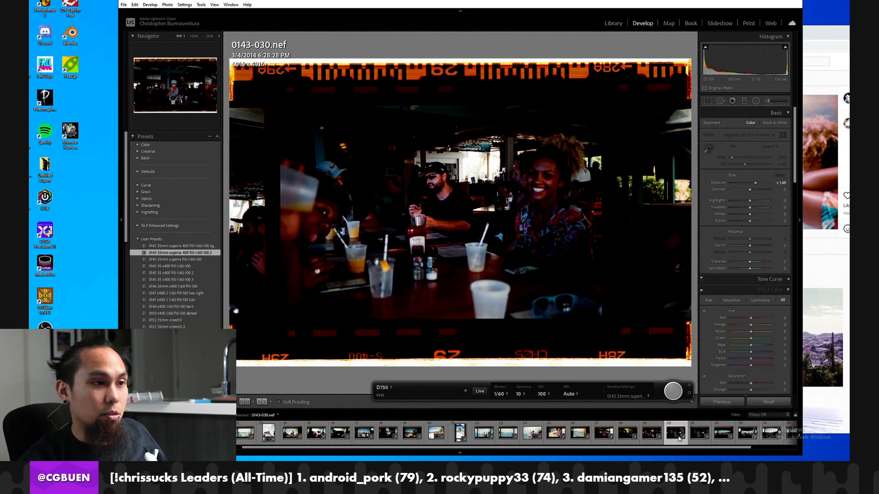
pyautogui.click(700, 438)
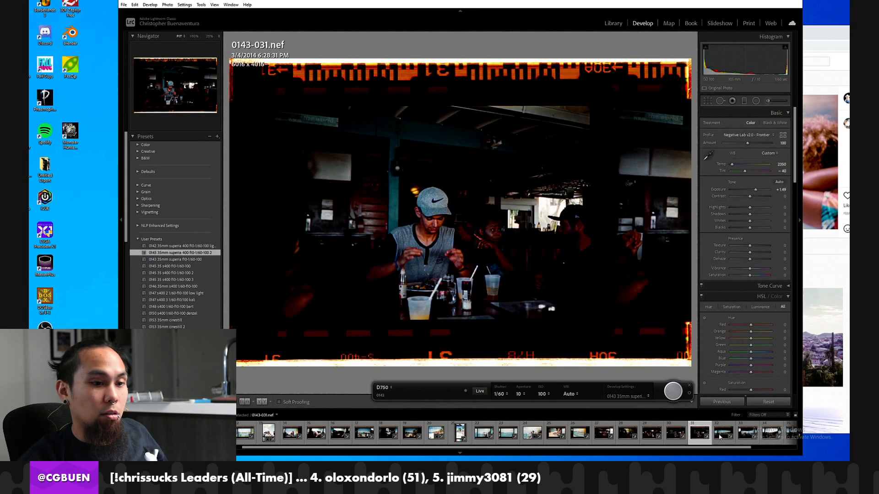
pyautogui.click(723, 434)
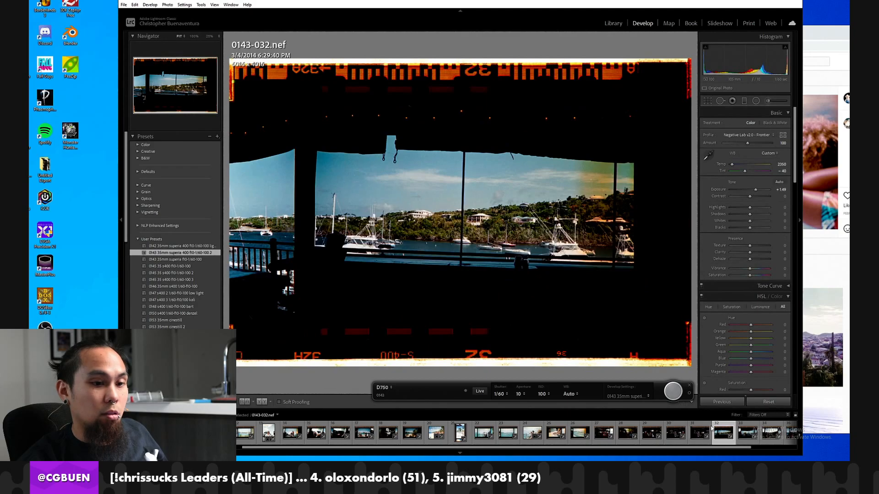
# Reset frame 0143-031's develop settings and sample its white balance from the unexposed film border between the sprocket holes.
pyautogui.click(700, 433)
pyautogui.click(754, 400)
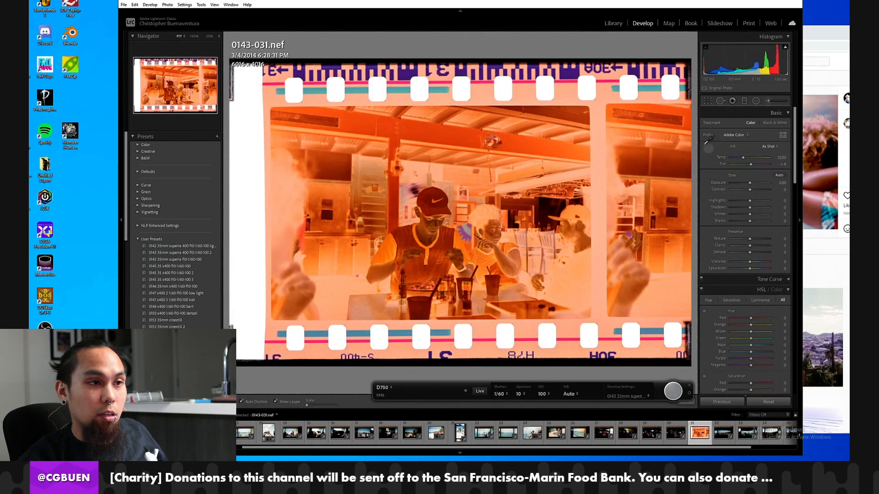
pyautogui.click(517, 97)
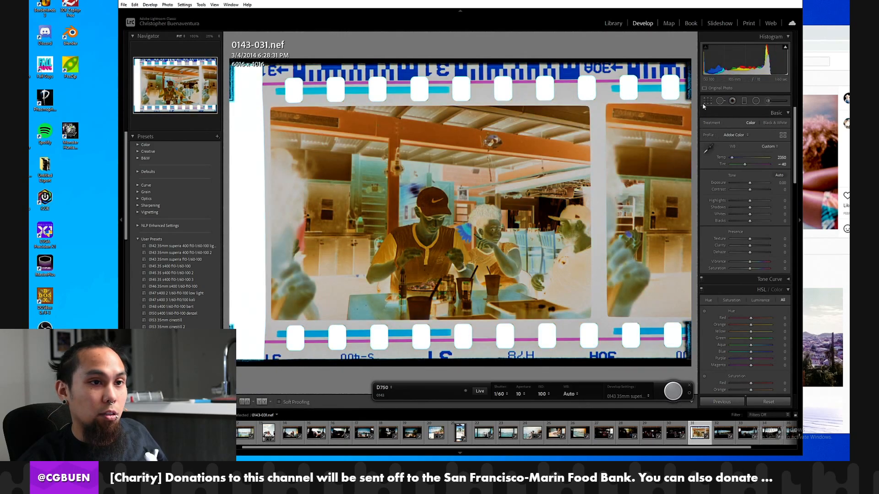
# Crop frame 0143-031 to the restaurant exposure at about 4074 x 2739 pixels, excluding the film borders, sprocket holes and neighbouring frame.
pyautogui.click(708, 101)
pyautogui.moveTo(566, 61); pyautogui.dragTo(565, 109)
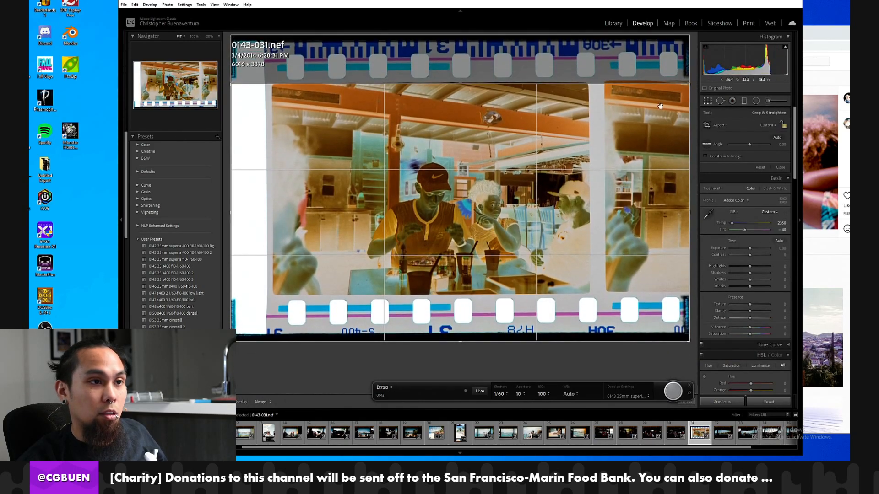
pyautogui.moveTo(690, 121); pyautogui.dragTo(641, 120)
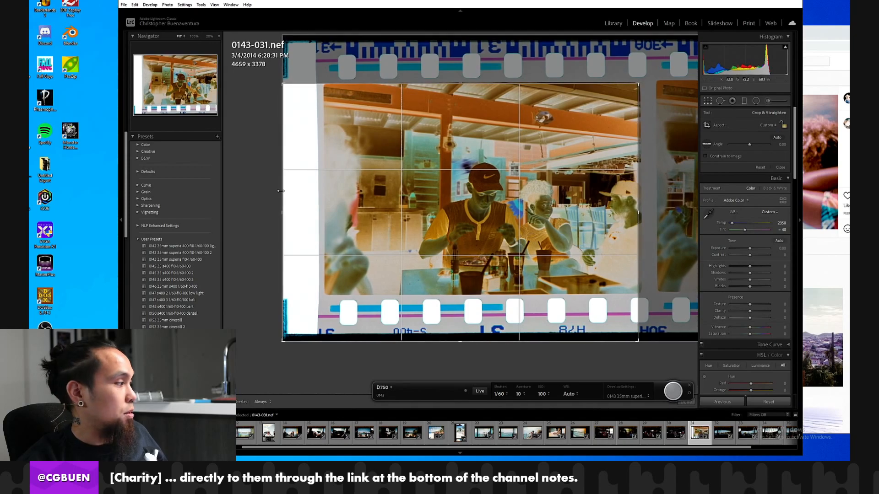
pyautogui.moveTo(278, 211); pyautogui.dragTo(303, 216)
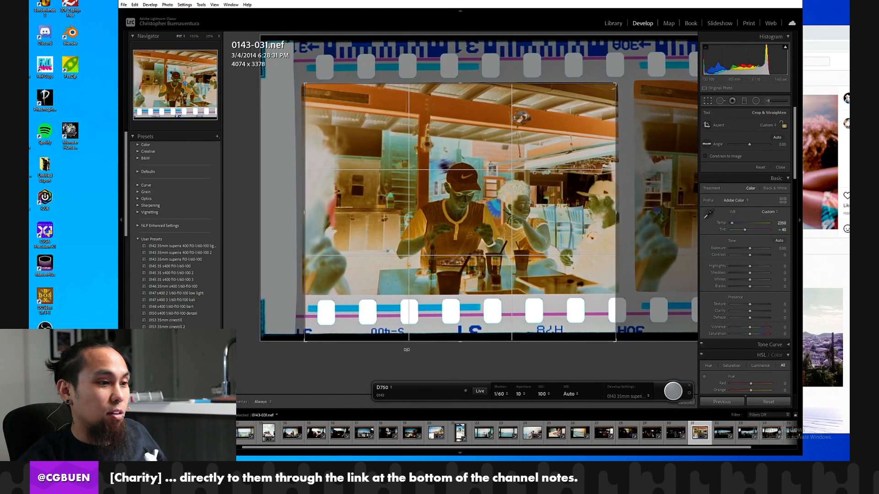
pyautogui.moveTo(407, 344); pyautogui.dragTo(414, 319)
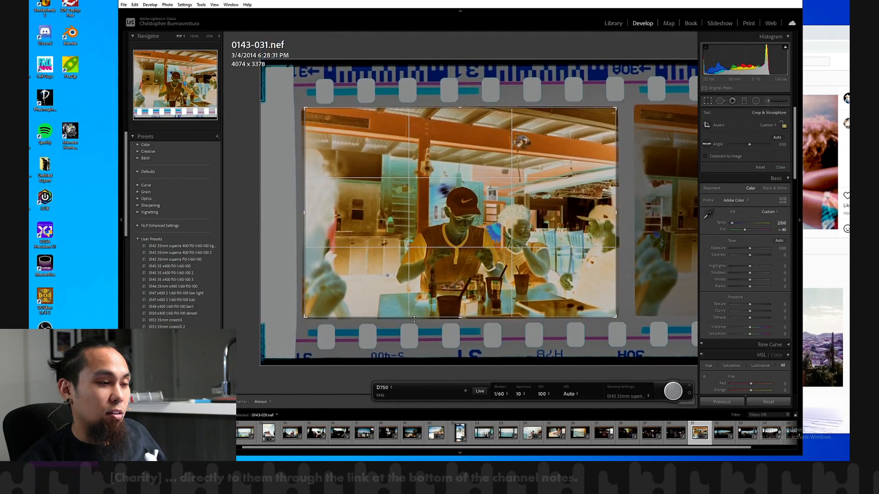
pyautogui.press('Return')
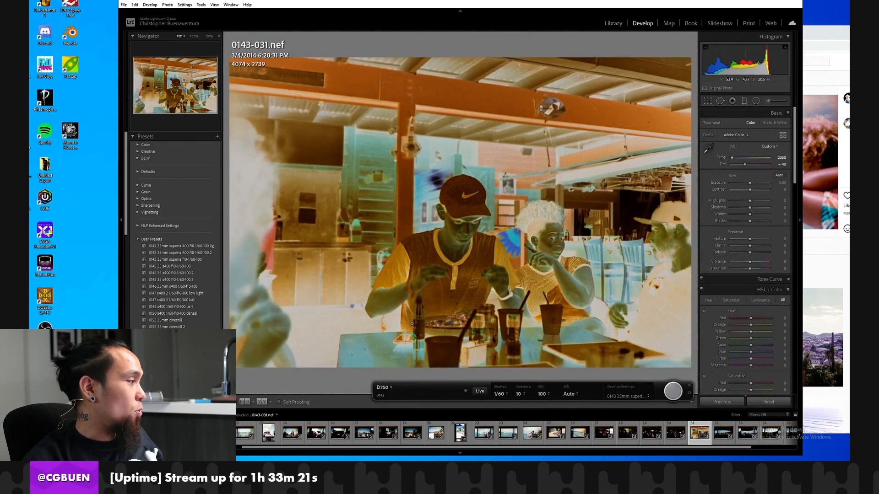
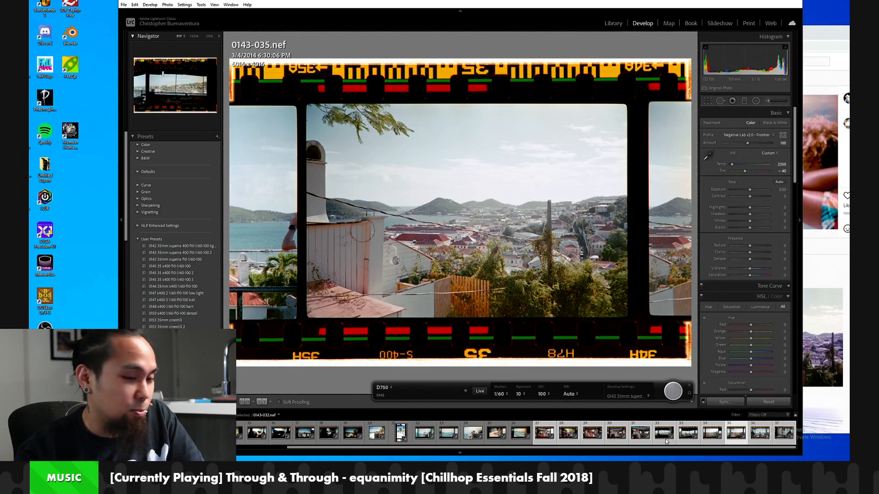
# Review the converted frames 0143-027 through 0143-033 at full view, check the end of roll 0143 as thumbnails, and reopen frame 0143-037.
pyautogui.click(533, 433)
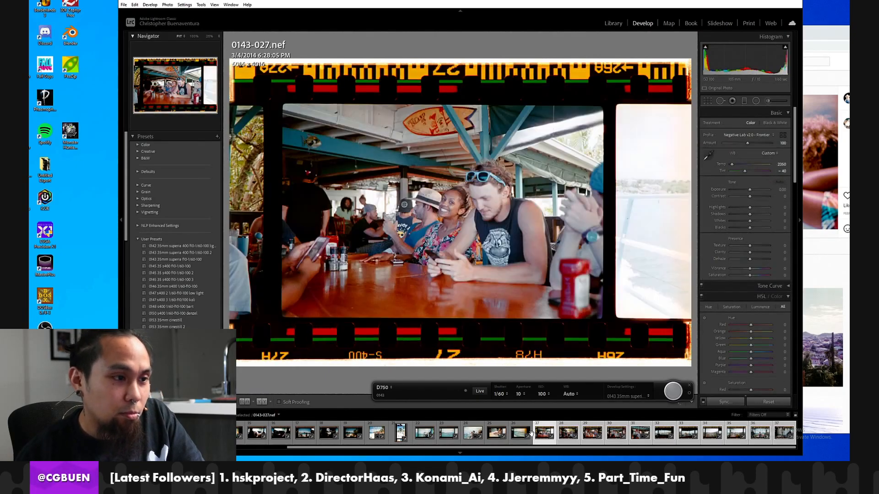
pyautogui.press('Right')
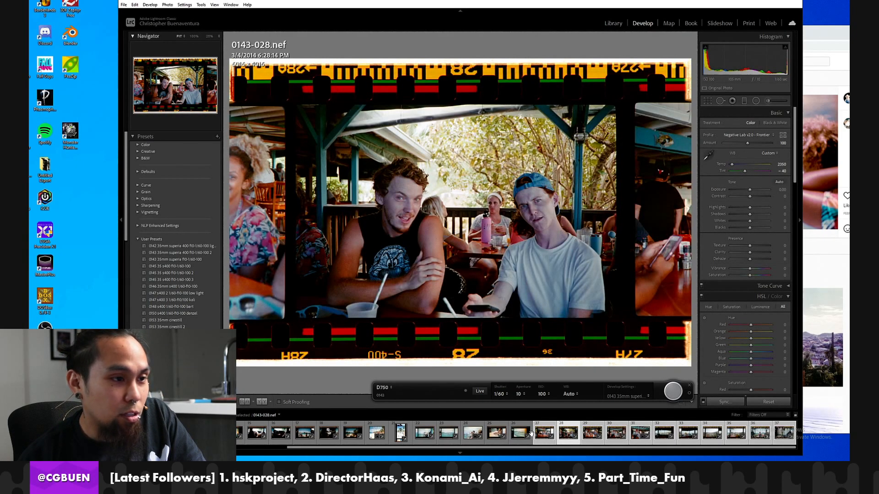
pyautogui.press('Right')
pyautogui.press('Right')
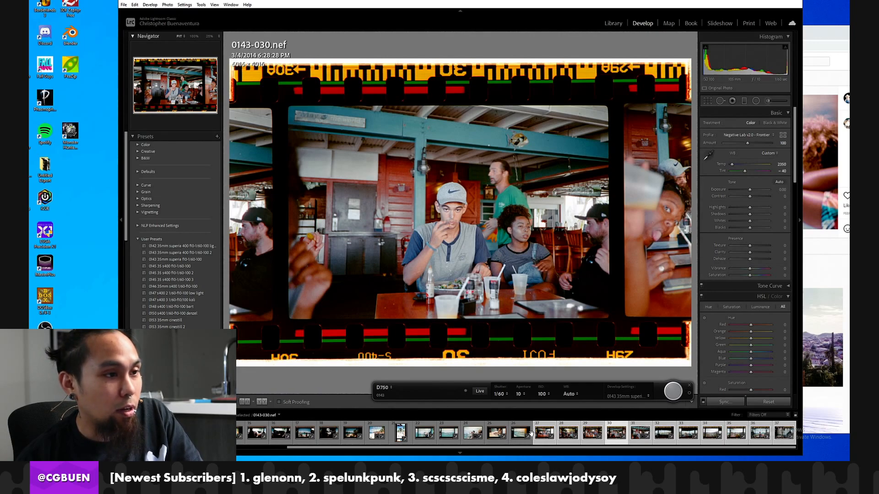
pyautogui.press('Right')
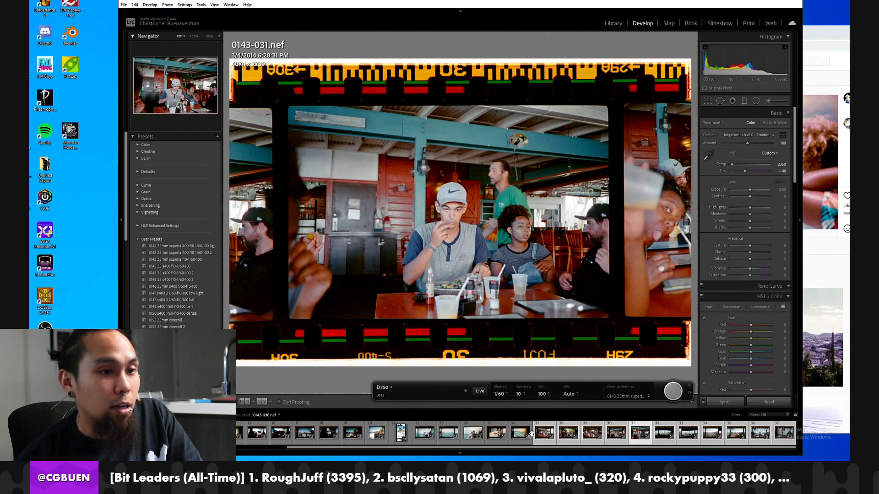
pyautogui.press('Left')
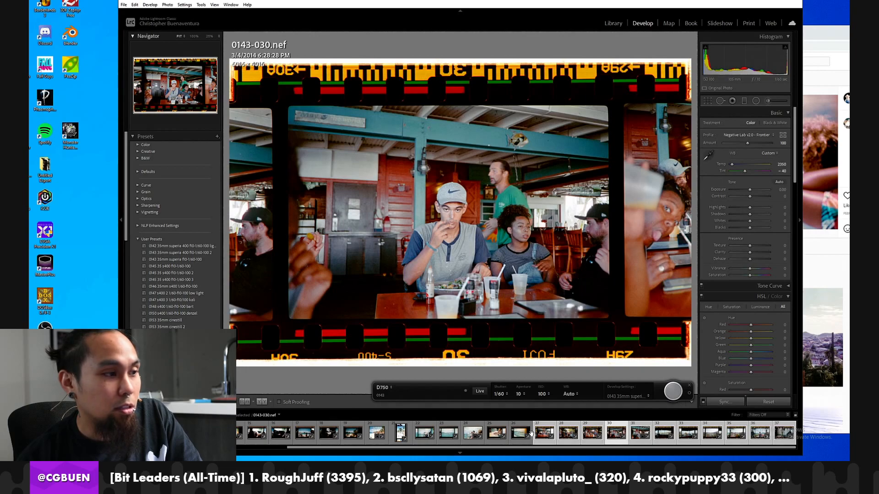
pyautogui.press('Left')
pyautogui.press('Right')
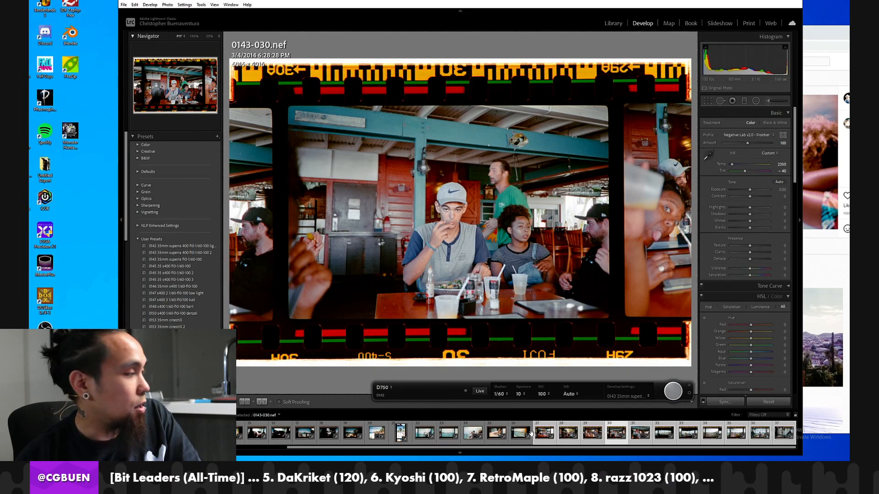
pyautogui.press('Right')
pyautogui.press('Right')
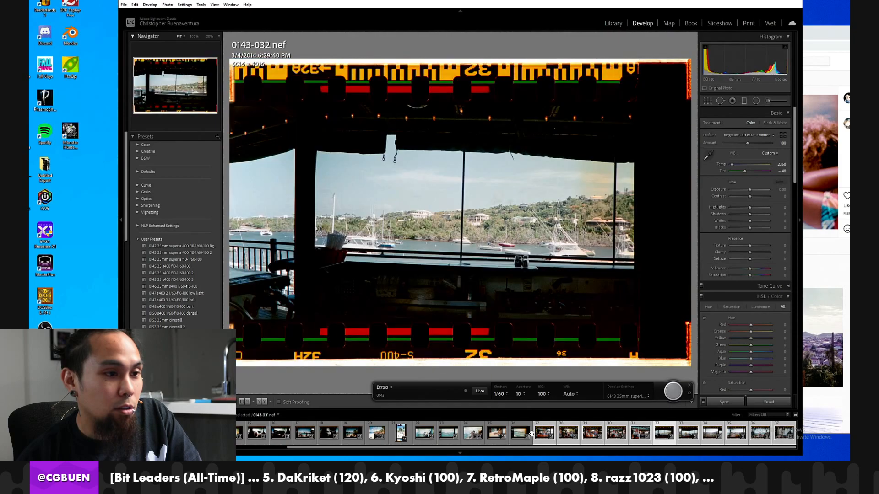
pyautogui.press('Right')
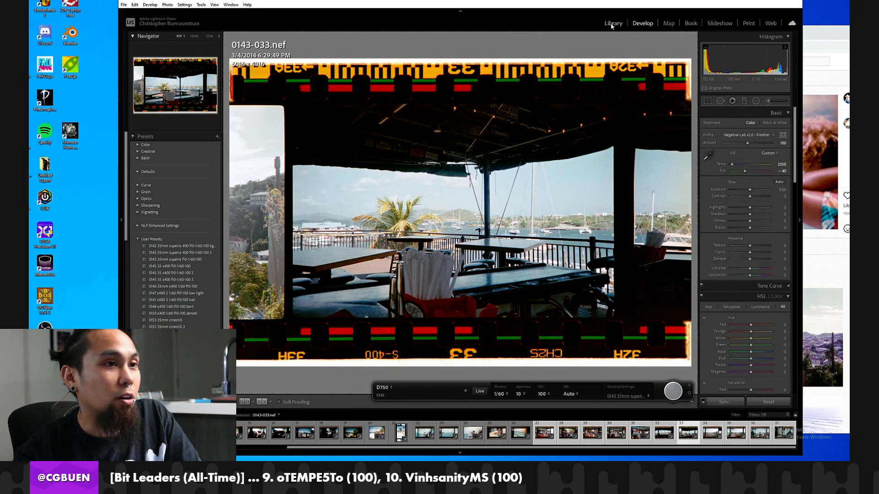
pyautogui.click(612, 23)
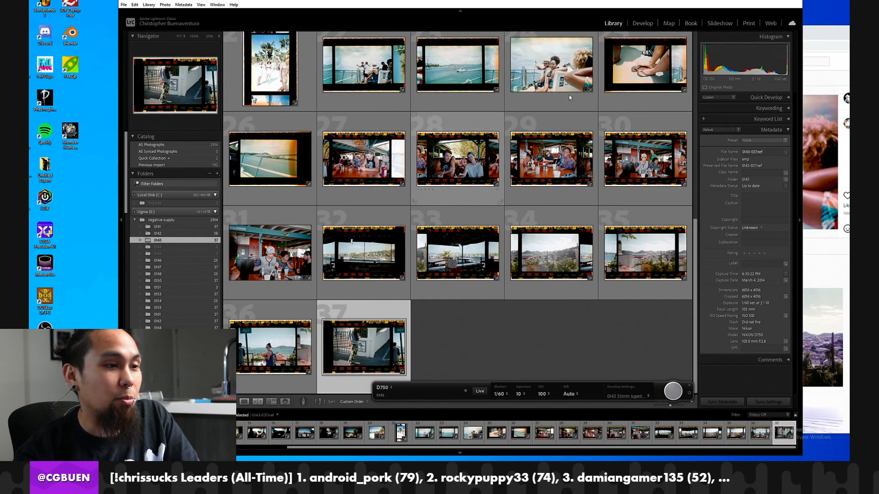
pyautogui.click(642, 24)
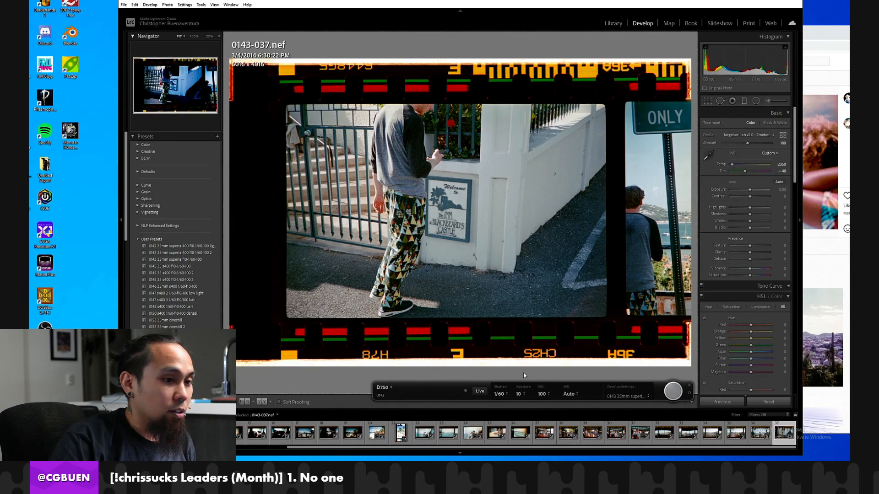
# End the current tethered session and start a new tethered capture session named 0144 with start number 1.
pyautogui.click(689, 386)
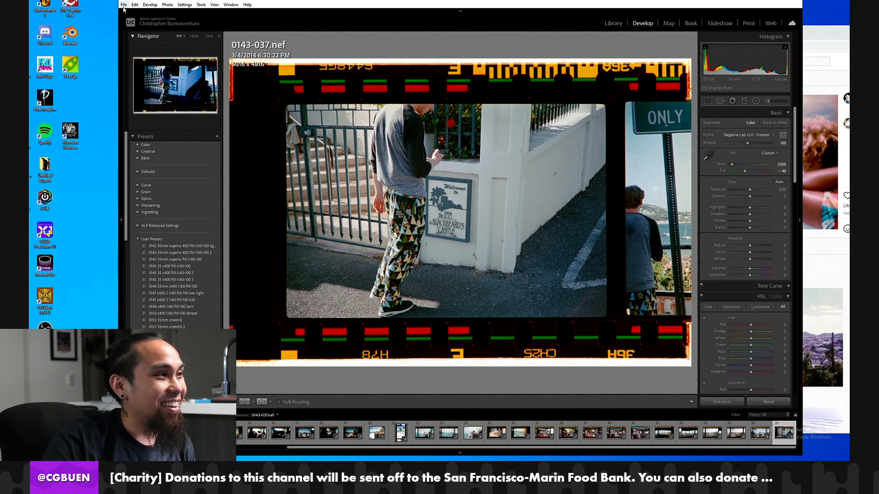
pyautogui.click(123, 4)
pyautogui.moveTo(179, 188)
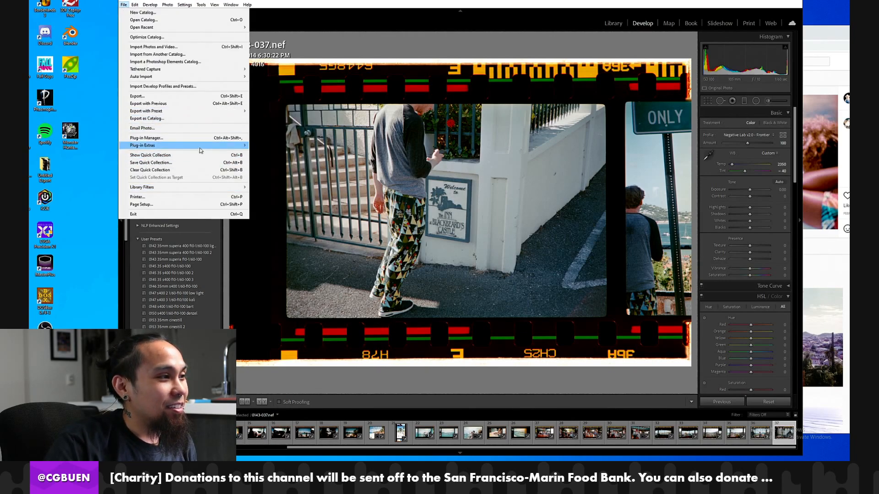
pyautogui.moveTo(192, 145)
pyautogui.moveTo(229, 69)
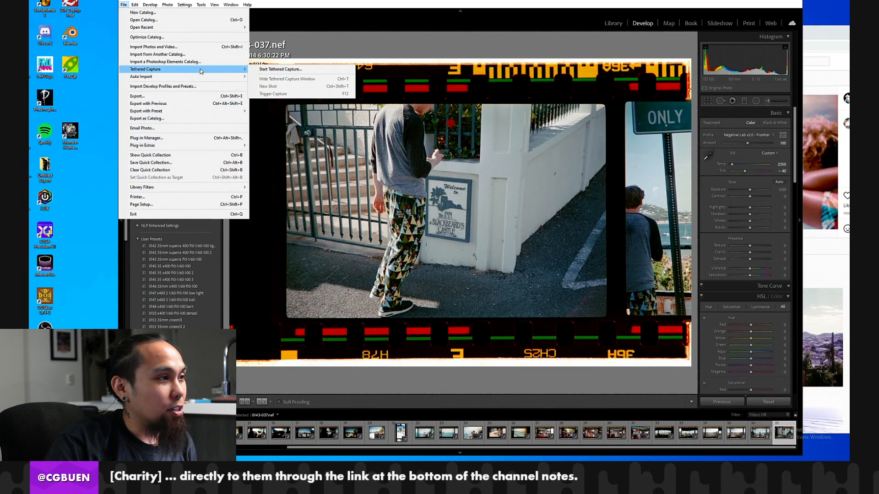
pyautogui.click(282, 70)
pyautogui.write('0144')
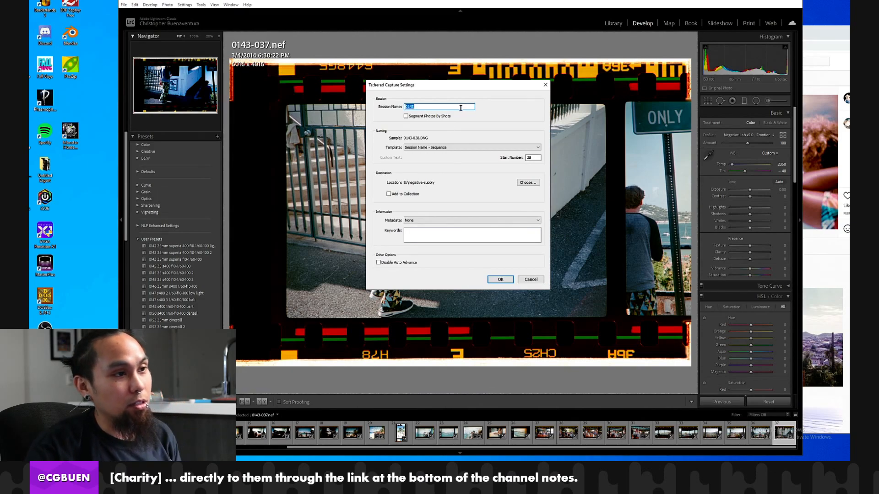
pyautogui.press('Tab')
pyautogui.press('Tab')
pyautogui.press('Tab')
pyautogui.write('1')
pyautogui.click(510, 282)
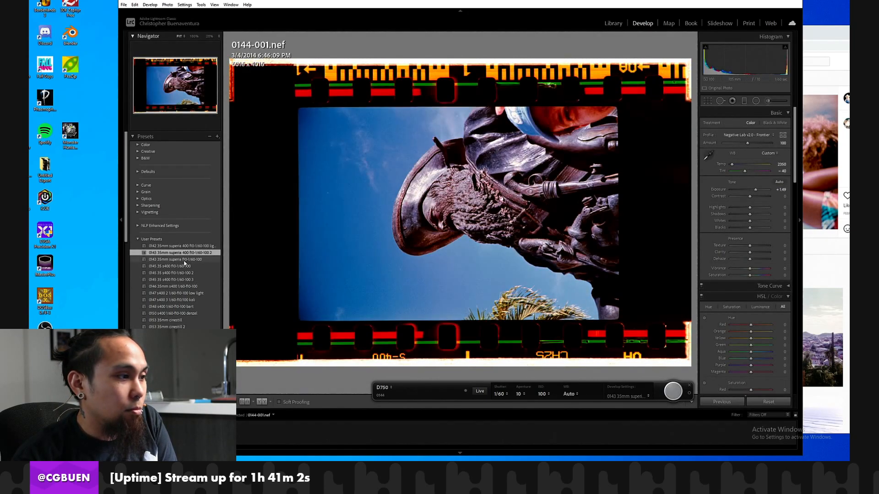
# Save the develop settings of roll 0143's frame 0143-036 as a user preset named "0144 35mm superia 400 f10-1/60-100 2".
pyautogui.click(613, 22)
pyautogui.click(158, 240)
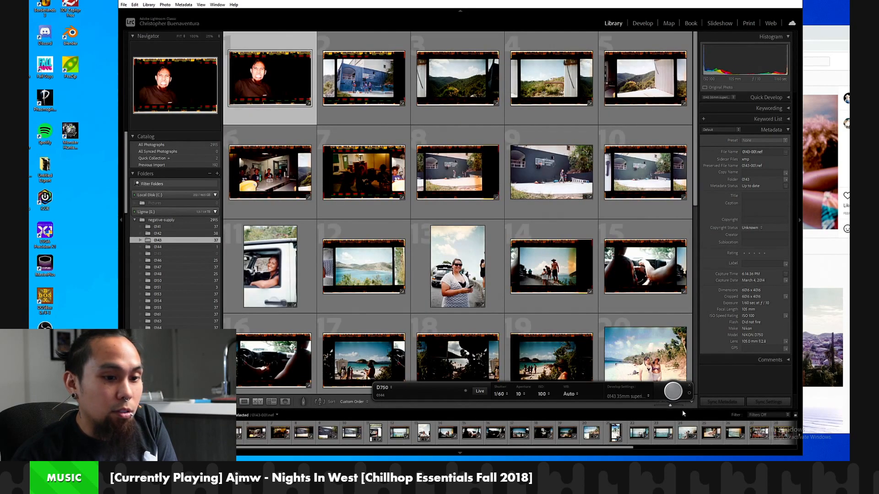
pyautogui.click(758, 433)
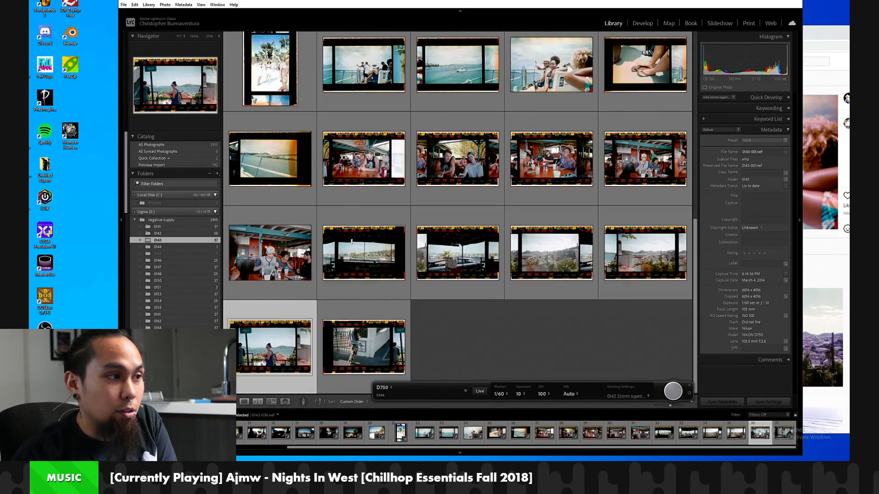
pyautogui.click(639, 24)
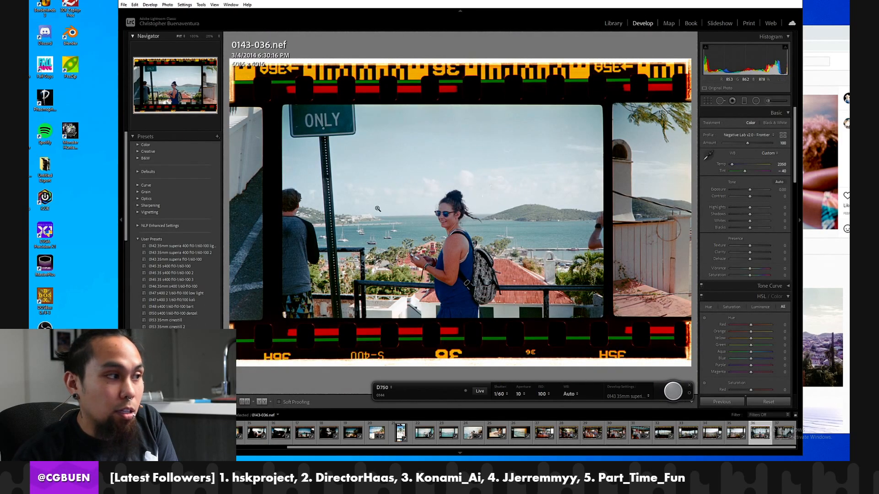
pyautogui.click(217, 137)
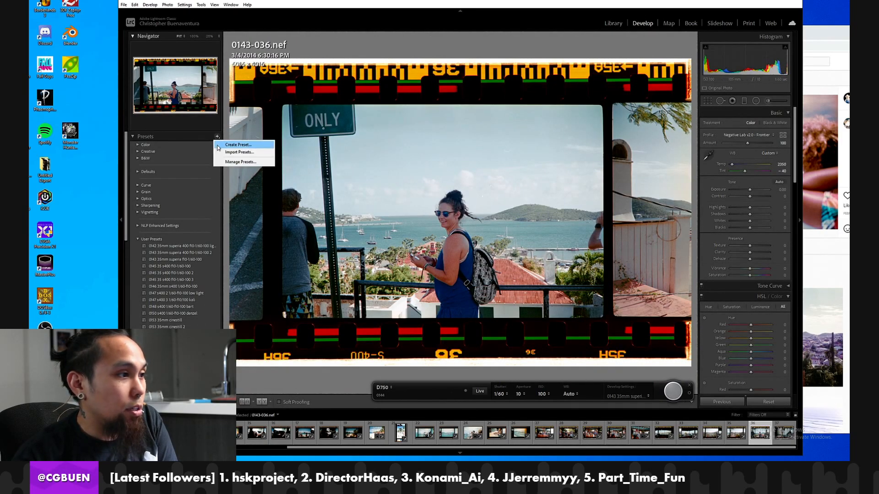
pyautogui.click(219, 145)
pyautogui.write('014')
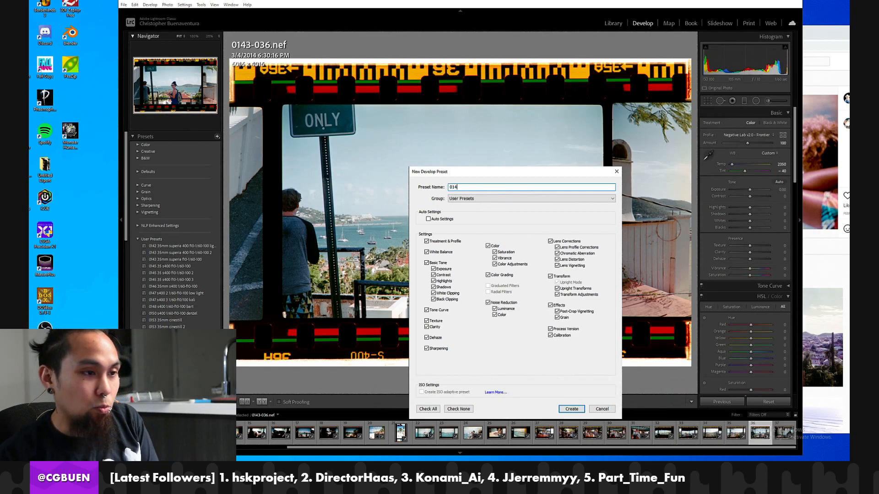
pyautogui.write('4 35mm superia 400 f10-1/60-100 2')
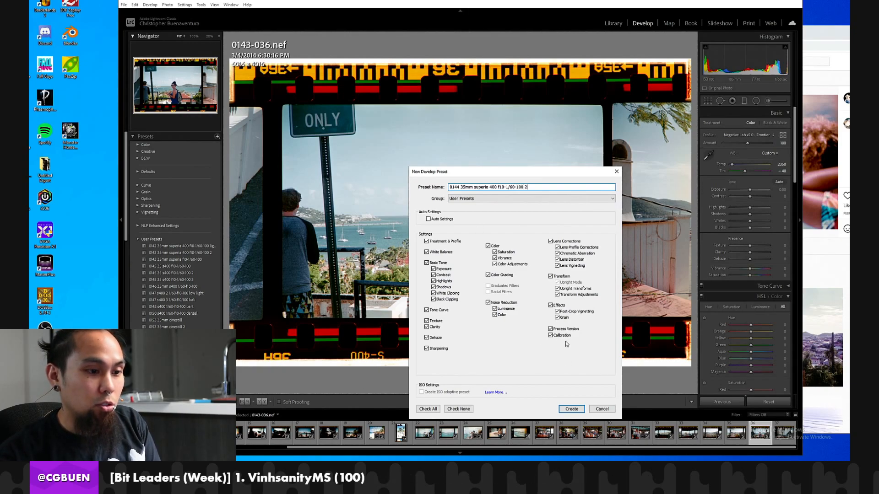
pyautogui.click(571, 408)
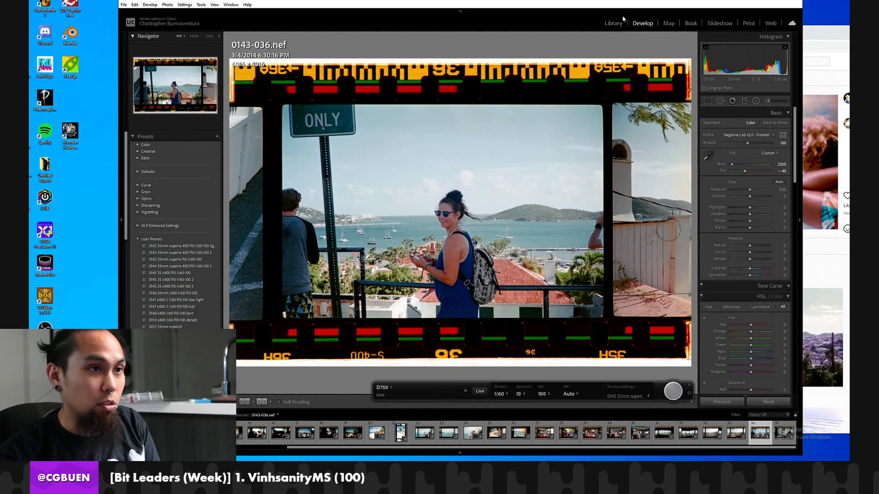
# Apply the "0144 35mm superia 400 f10-1/60-100 2" preset to frame 0144-001 in folder 0144.
pyautogui.click(611, 24)
pyautogui.click(183, 247)
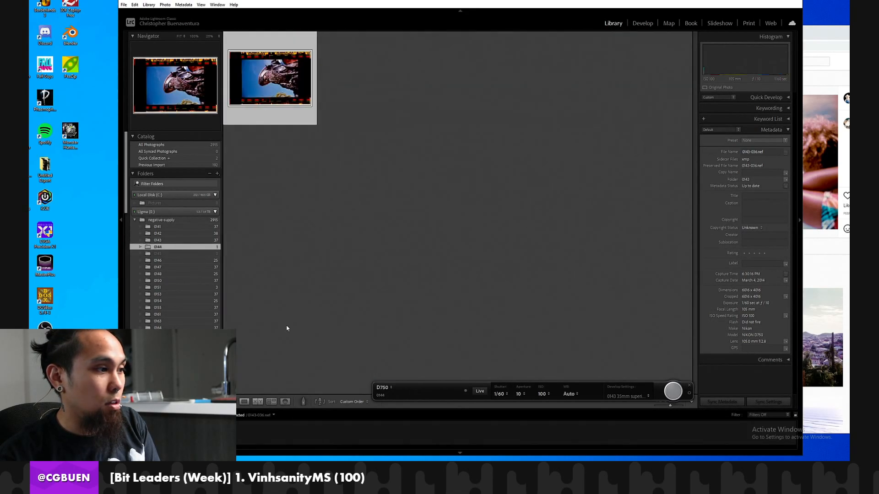
pyautogui.click(636, 24)
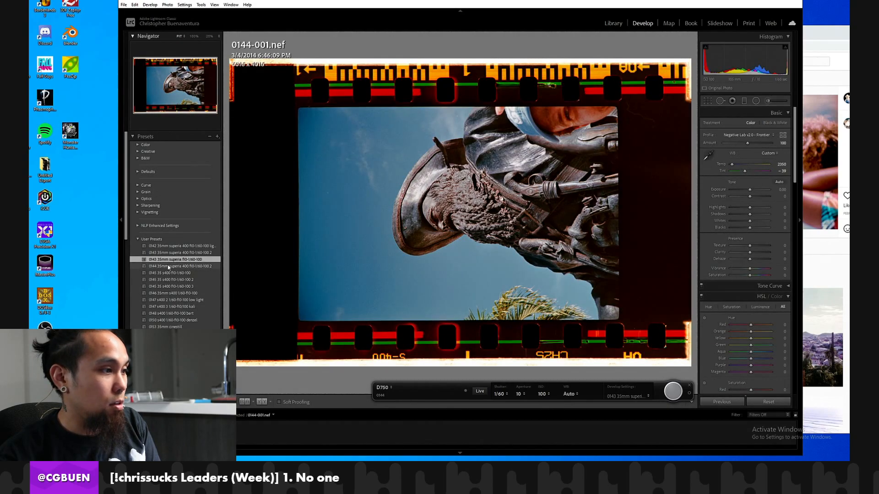
pyautogui.click(168, 267)
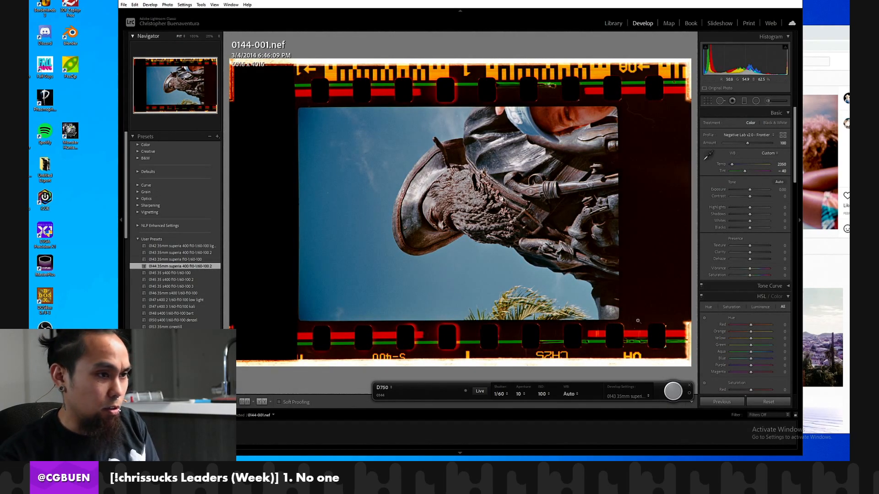
# Set the tethered capture's develop settings to the user preset "0144 35mm superia 400 f10-1/60-100 2".
pyautogui.click(636, 397)
pyautogui.moveTo(695, 395)
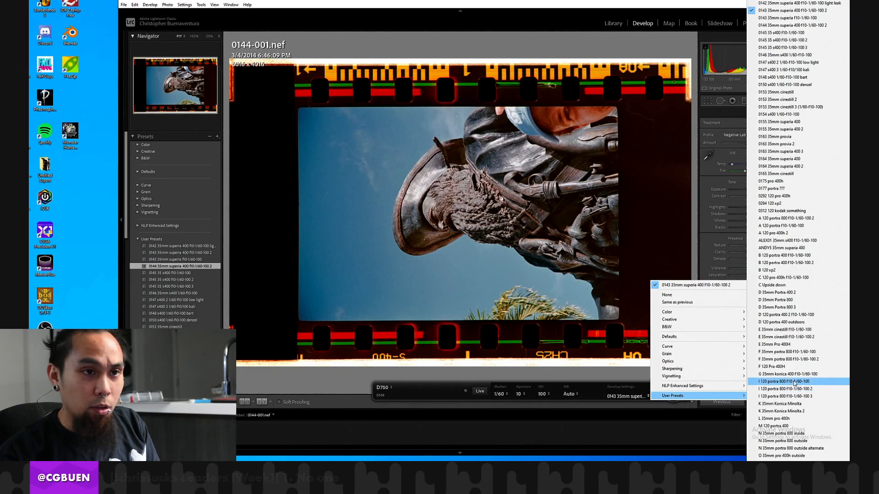
pyautogui.click(784, 25)
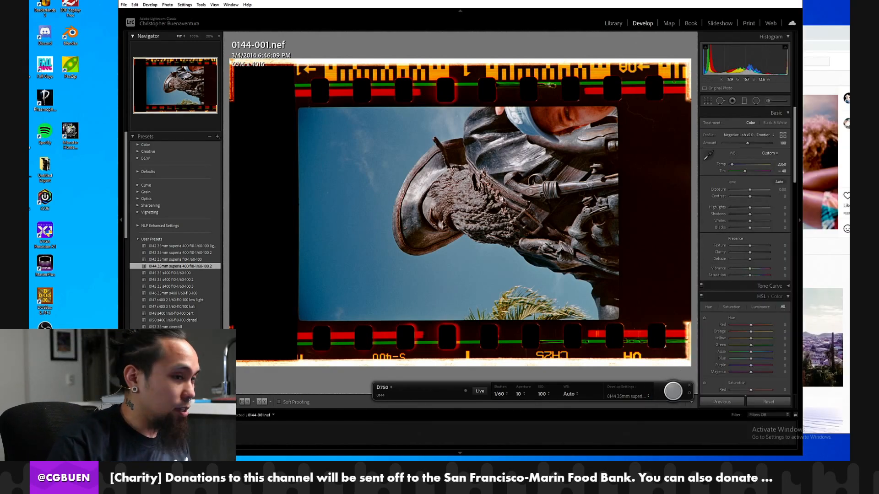
# Rotate frame 0144-001 90 degrees clockwise to portrait and inspect the statue up close.
pyautogui.hotkey('ctrl', ']')
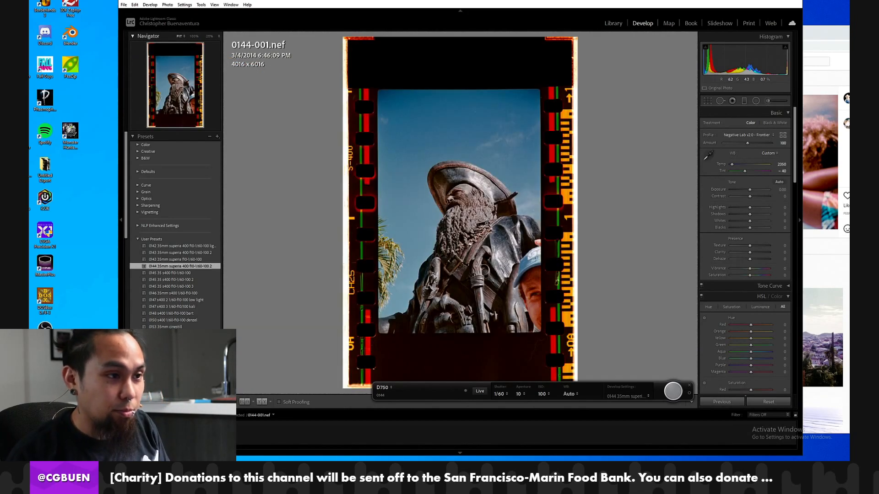
pyautogui.click(510, 265)
pyautogui.moveTo(510, 265); pyautogui.dragTo(491, 173)
pyautogui.click(492, 174)
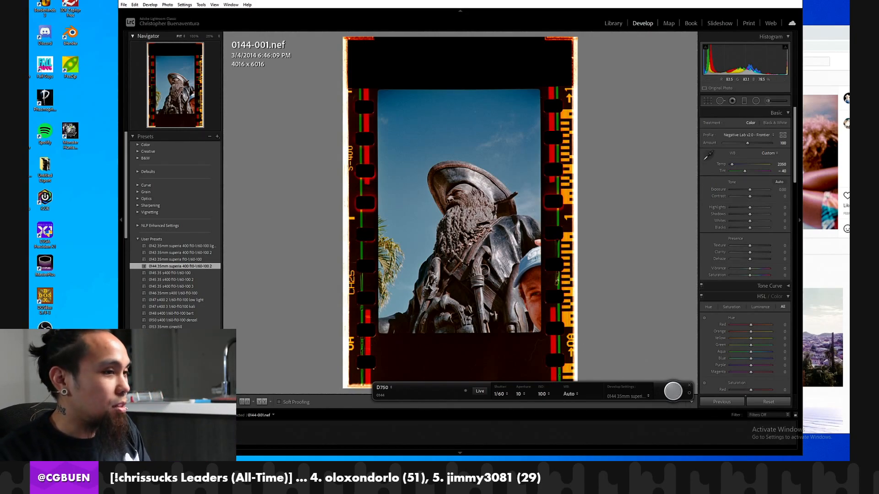
# Go to frame 0144-002, rotate it 90 degrees clockwise to portrait, and inspect the people beside the statue up close.
pyautogui.press('Right')
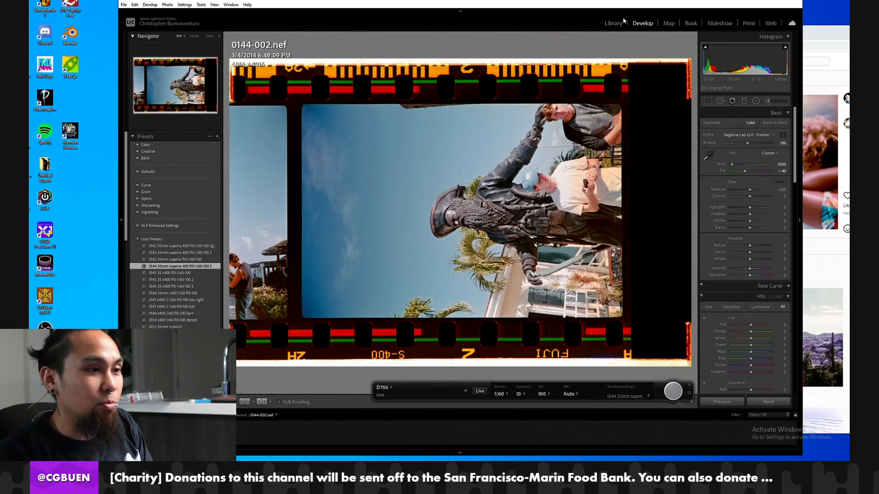
pyautogui.hotkey('ctrl', ']')
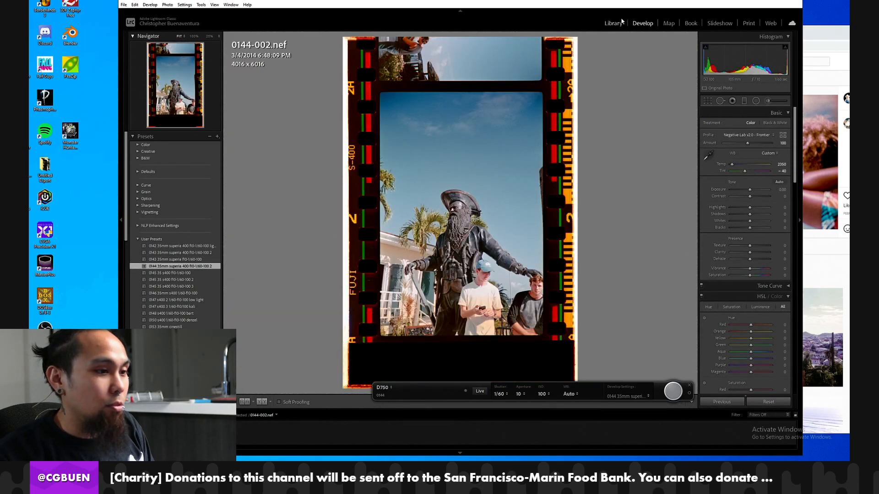
pyautogui.click(519, 293)
pyautogui.moveTo(519, 293); pyautogui.dragTo(478, 258)
pyautogui.click(506, 170)
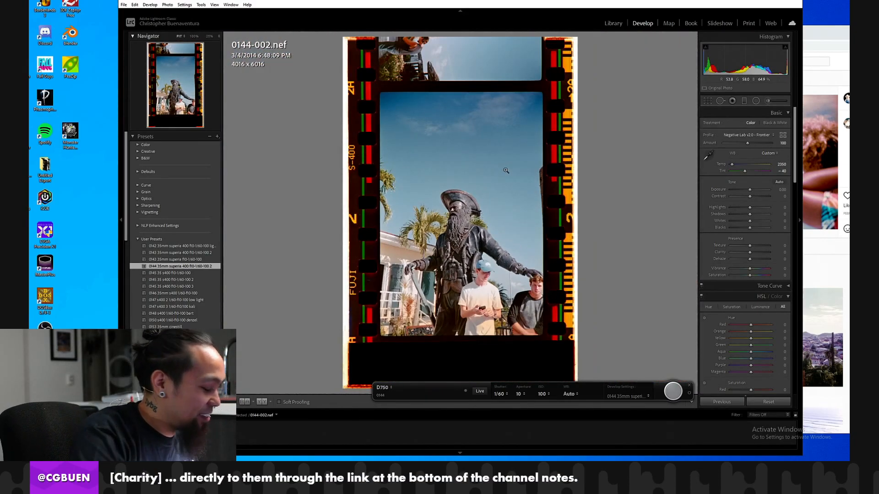
# Capture frame 0144-003 with the tethered camera and examine the debris around the statue at 100%.
pyautogui.click(674, 392)
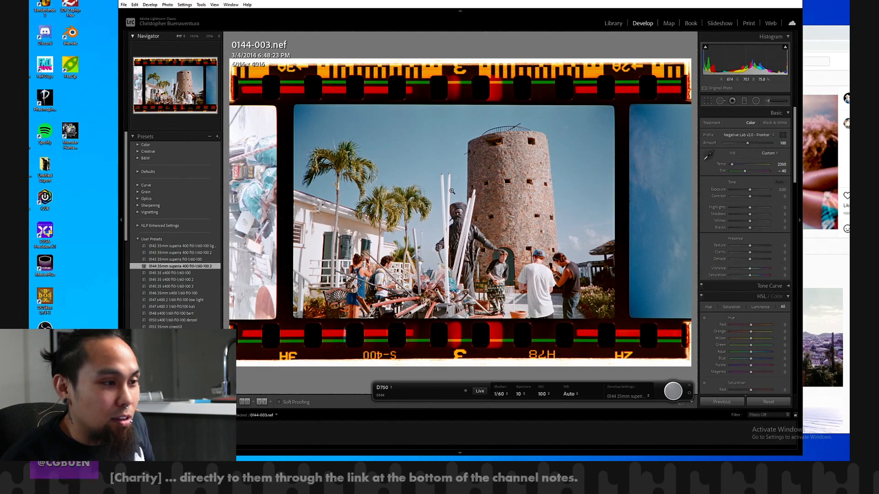
pyautogui.click(438, 243)
pyautogui.scroll(-5, 462, 203)
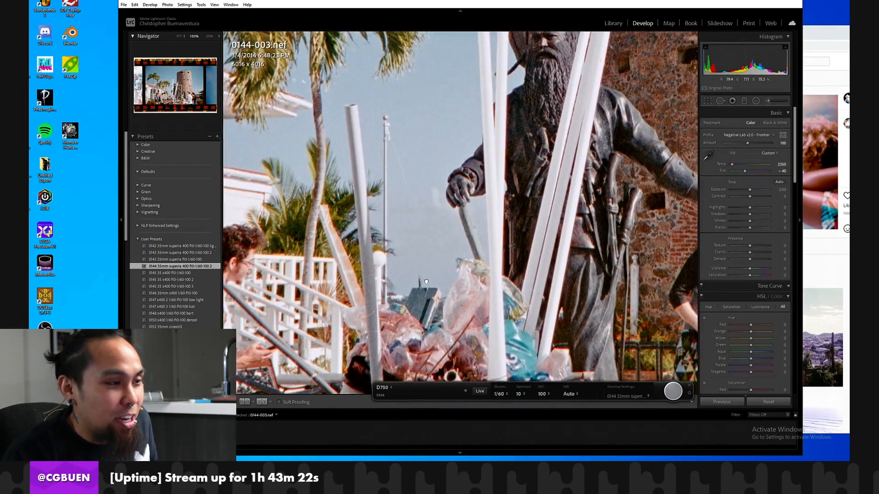
pyautogui.scroll(-2, 439, 297)
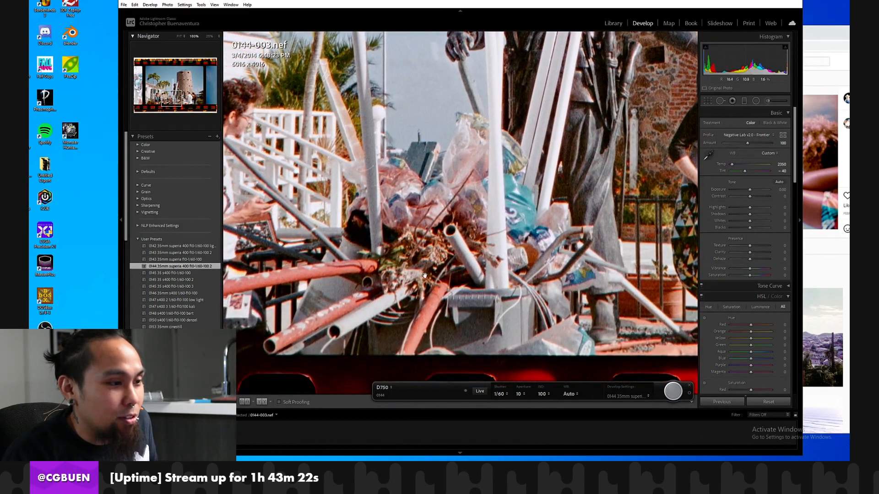
# Capture frame 0144-004 with the tethered camera, turn it to portrait, and inspect the statue area at 100%.
pyautogui.click(425, 274)
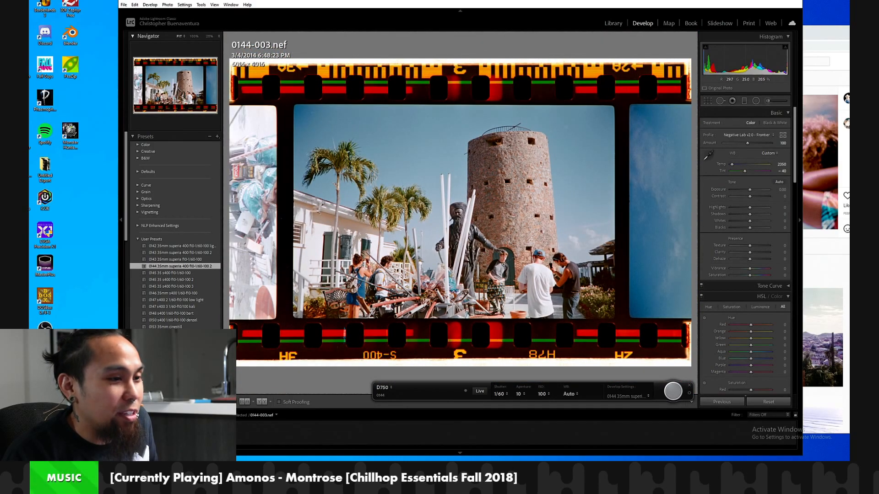
pyautogui.moveTo(510, 266); pyautogui.dragTo(451, 268)
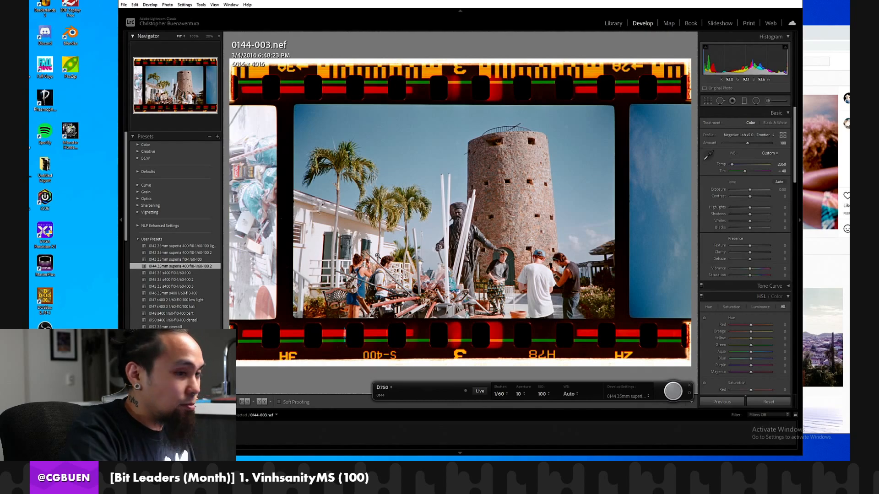
pyautogui.click(667, 396)
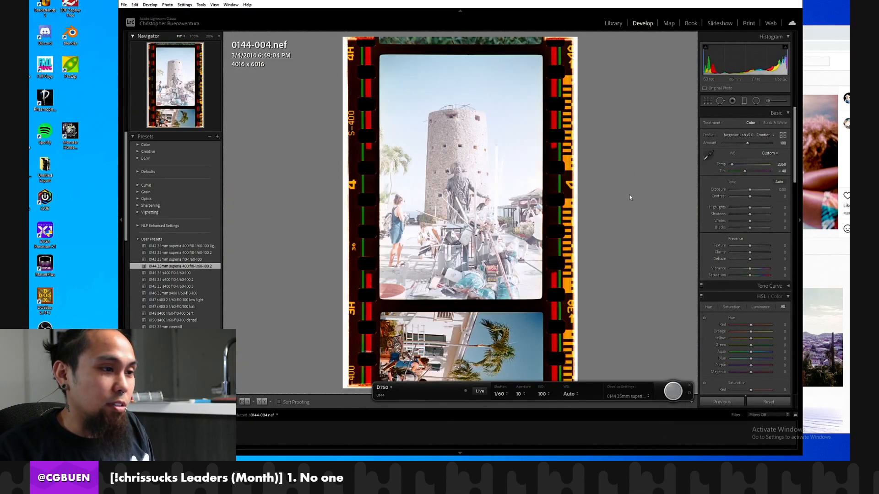
pyautogui.click(511, 190)
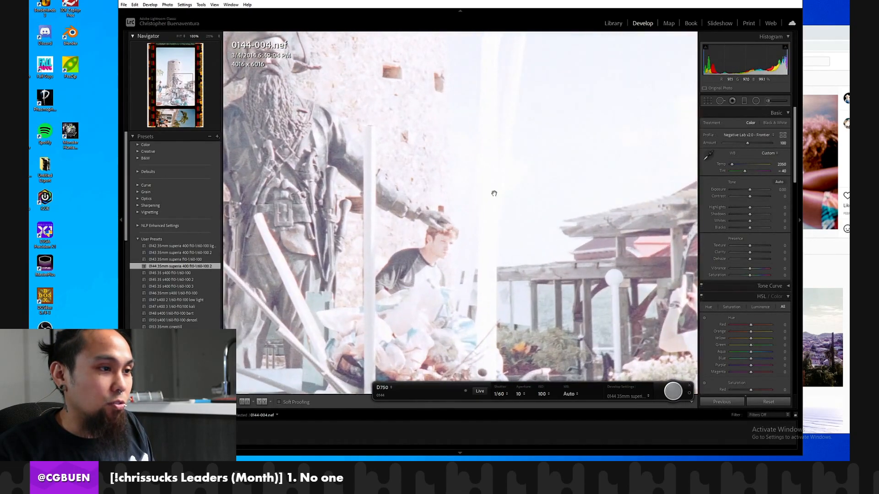
pyautogui.click(494, 194)
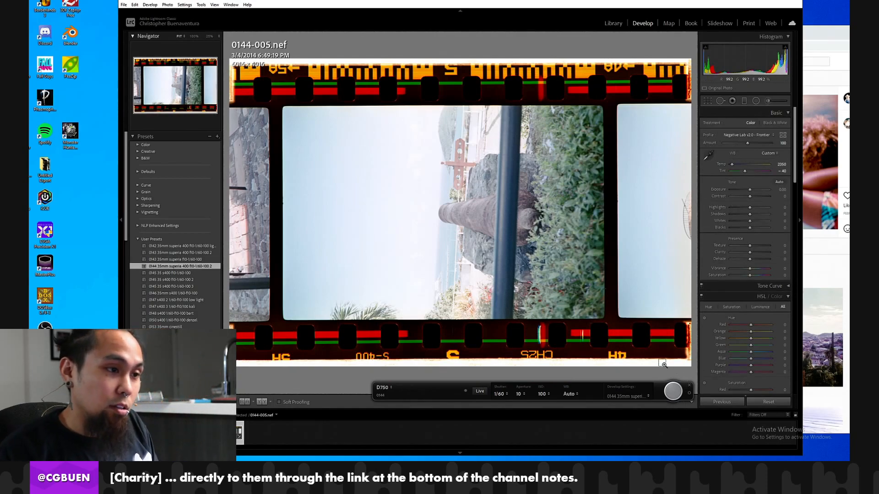
# Rotate frames 0144-005 and 0144-006 90 degrees clockwise to portrait, and capture frame 0144-007 with the tethered camera.
pyautogui.hotkey('ctrl', ']')
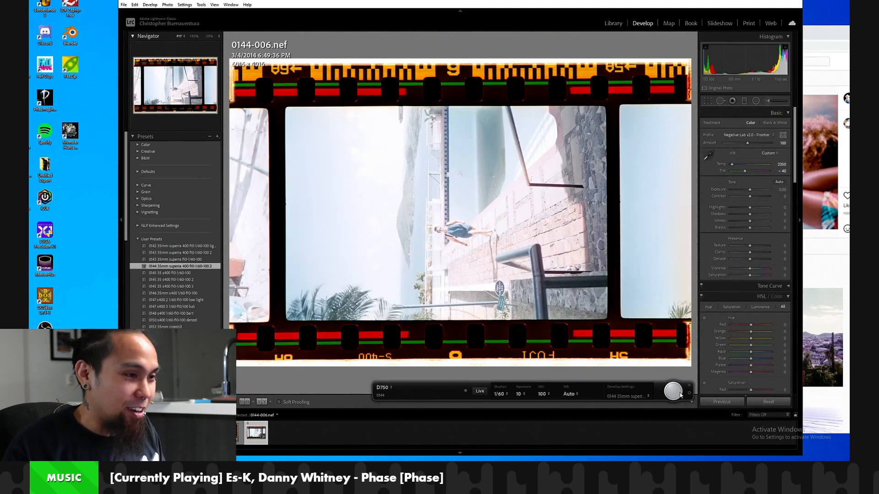
pyautogui.hotkey('ctrl', ']')
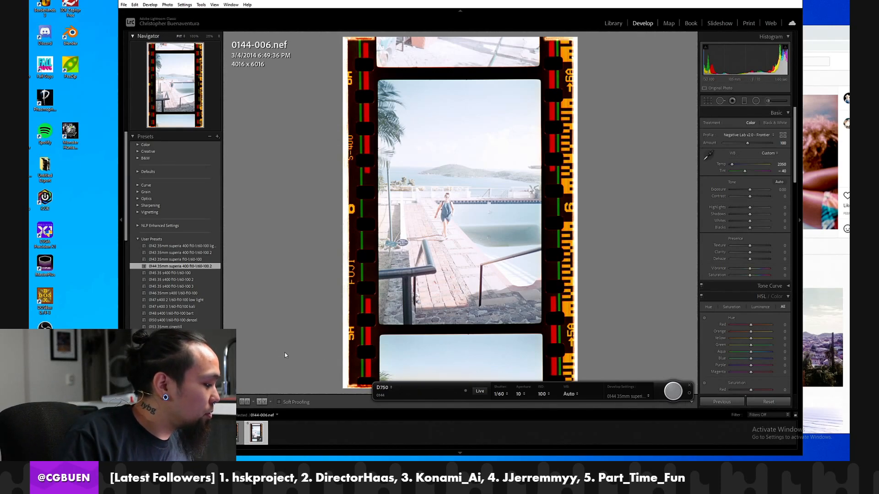
pyautogui.click(671, 393)
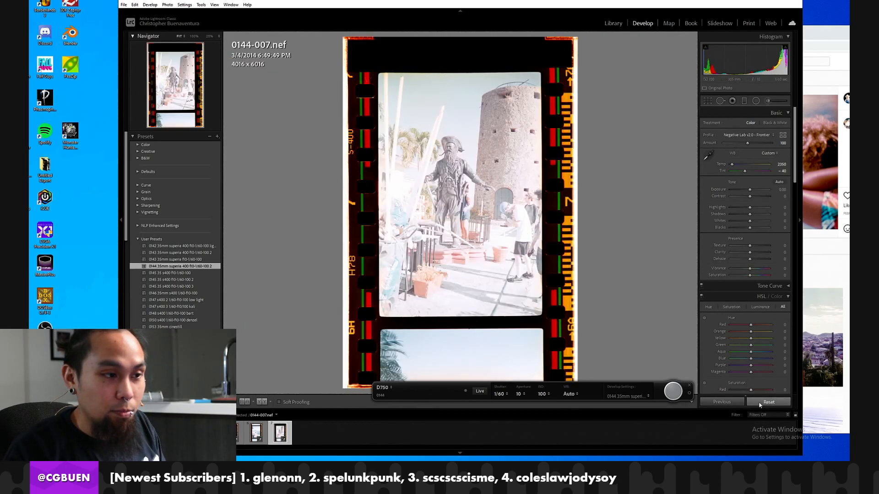
# Reset the develop settings of frame 0144-007 and sample its white balance from the clear film border below the picture.
pyautogui.click(774, 402)
pyautogui.click(709, 149)
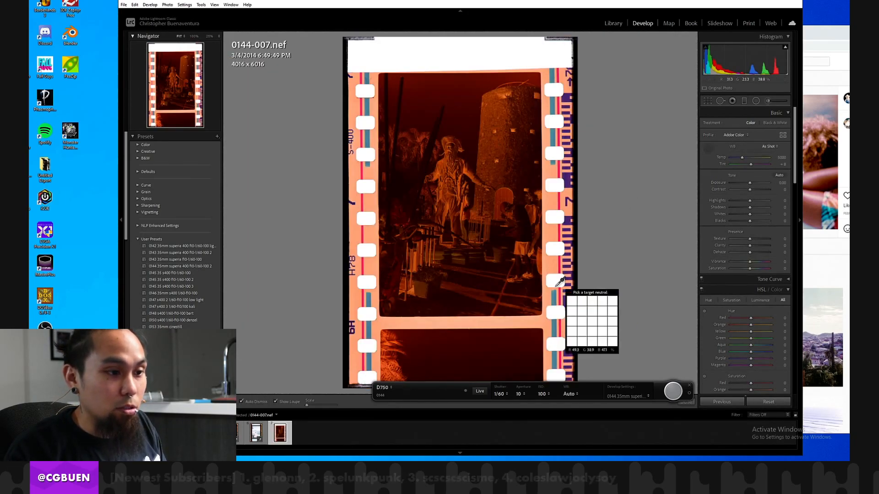
pyautogui.click(531, 323)
# Crop frame 0144-007 to the statue picture at 2662 x 4090, excluding the sprocket holes and the neighbouring frame.
pyautogui.click(709, 100)
pyautogui.moveTo(528, 38); pyautogui.dragTo(528, 59)
pyautogui.moveTo(576, 108); pyautogui.dragTo(536, 108)
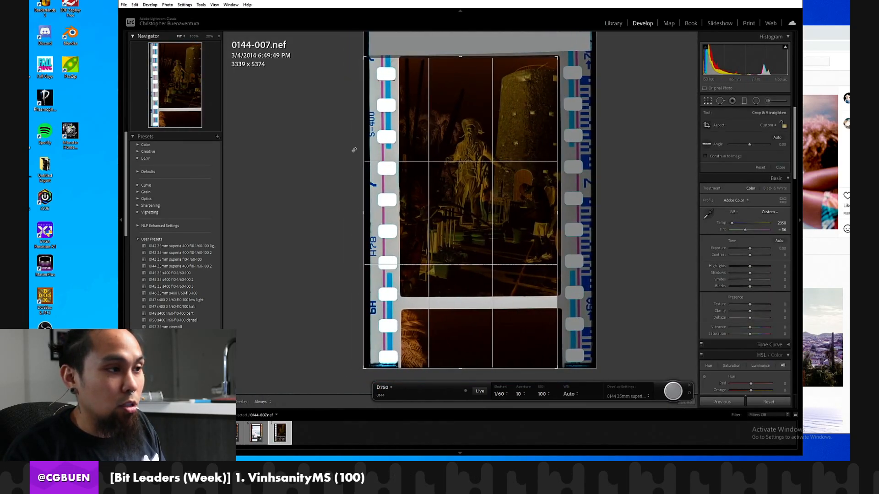
pyautogui.moveTo(364, 152); pyautogui.dragTo(381, 152)
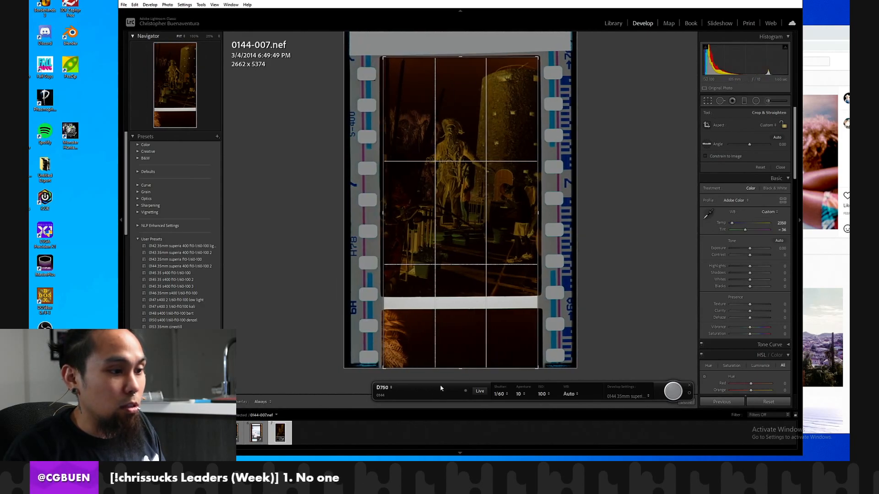
pyautogui.moveTo(441, 368); pyautogui.dragTo(441, 295)
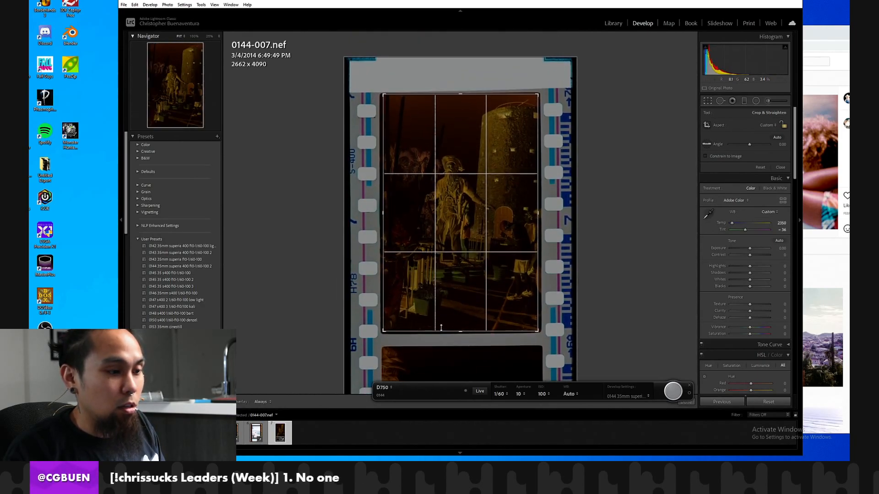
pyautogui.press('Return')
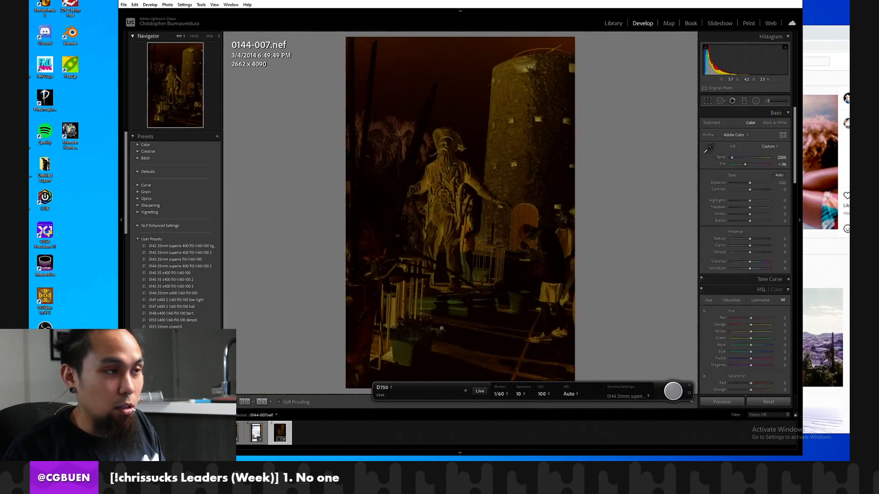
# Convert frame 0144-007 with Negative Lab Pro and set Brightness to -14 and Contrast to -25.
pyautogui.click(134, 5)
pyautogui.moveTo(238, 145)
pyautogui.click(274, 153)
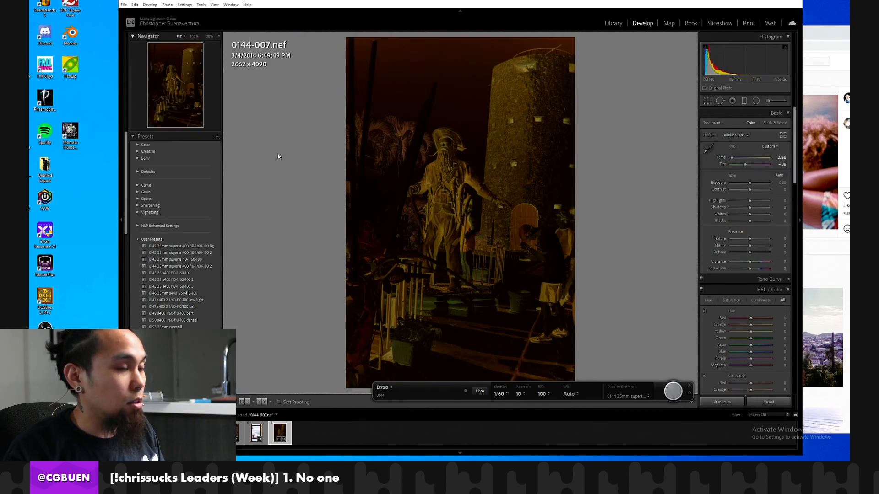
pyautogui.click(249, 134)
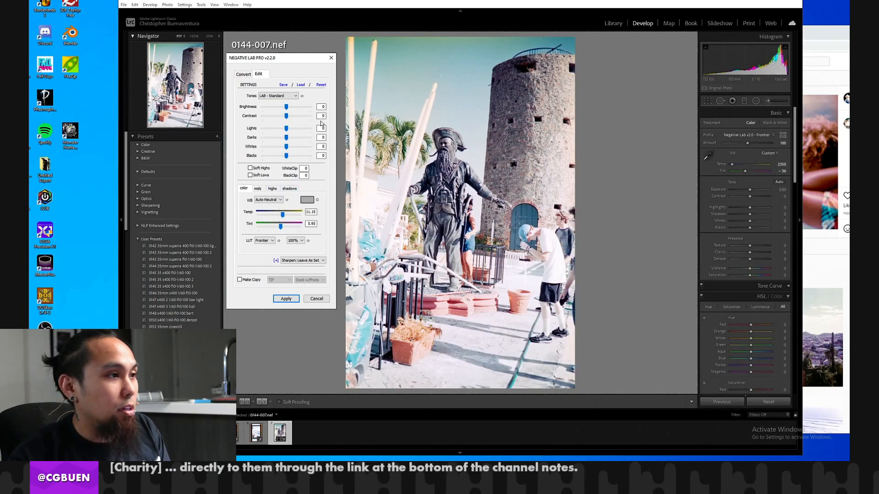
pyautogui.click(279, 107)
pyautogui.click(274, 107)
pyautogui.moveTo(269, 108)
pyautogui.mouseDown()
pyautogui.moveTo(278, 118)
pyautogui.moveTo(259, 119)
pyautogui.moveTo(267, 119)
pyautogui.mouseUp()
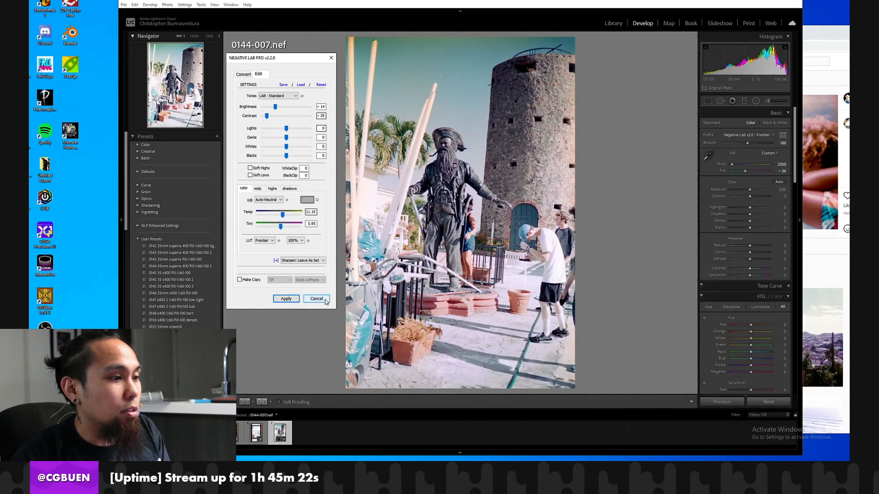
# Un-convert frame 0144-007 back to the negative and leave Negative Lab Pro.
pyautogui.click(243, 74)
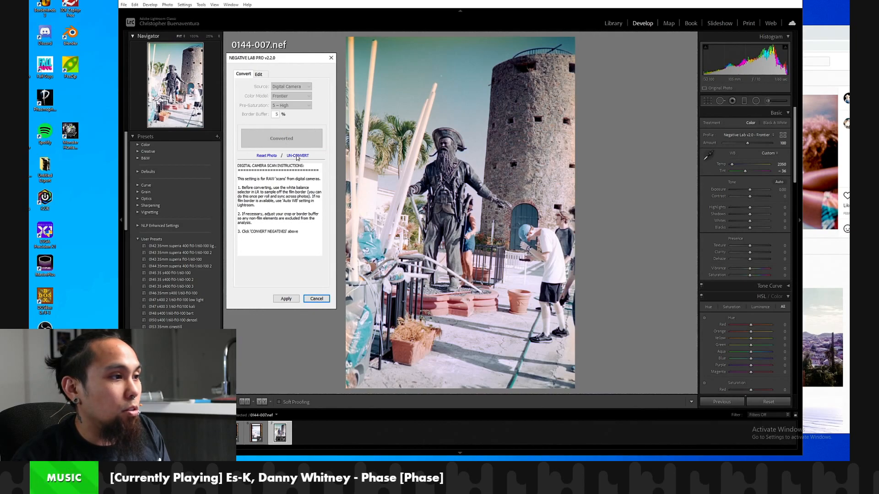
pyautogui.click(297, 156)
pyautogui.click(316, 299)
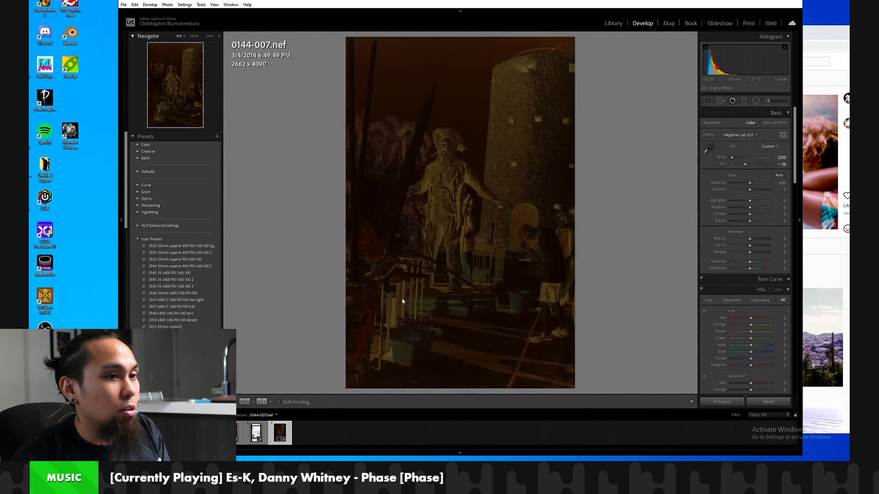
# Raise the negative's Exposure to +1.49 and convert frame 0144-007 again with Negative Lab Pro.
pyautogui.moveTo(750, 183); pyautogui.dragTo(756, 184)
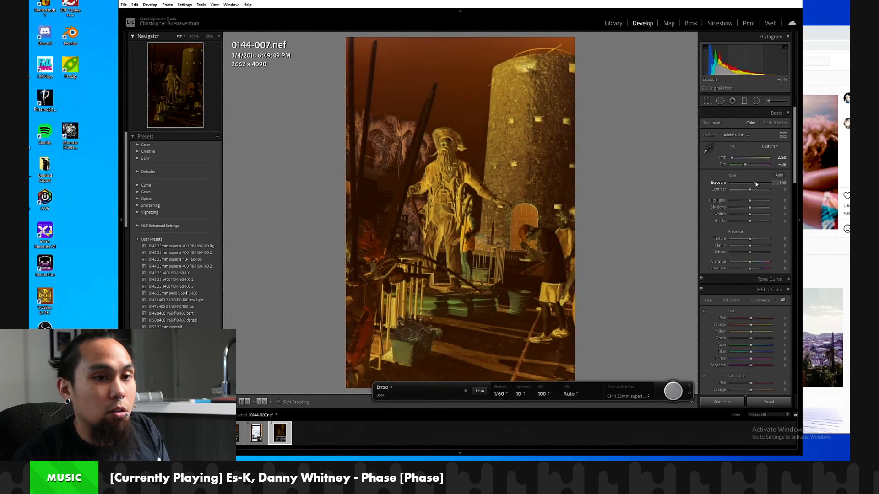
pyautogui.click(133, 5)
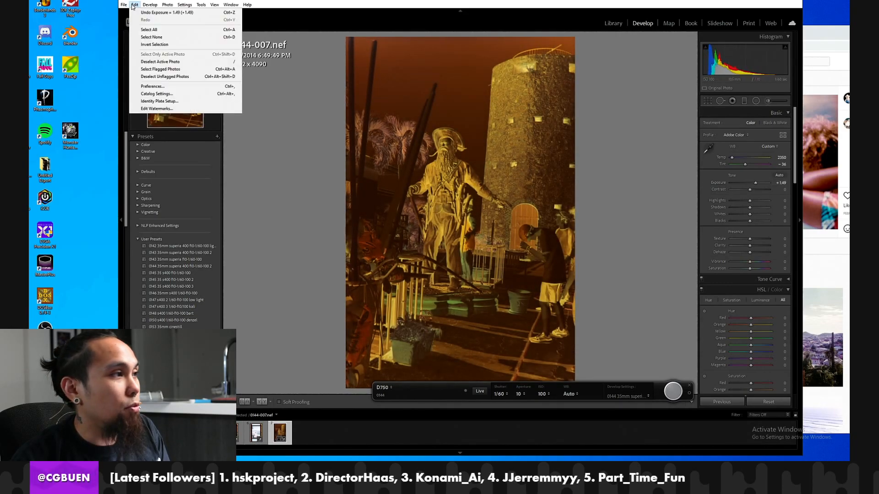
pyautogui.moveTo(123, 5)
pyautogui.moveTo(161, 145)
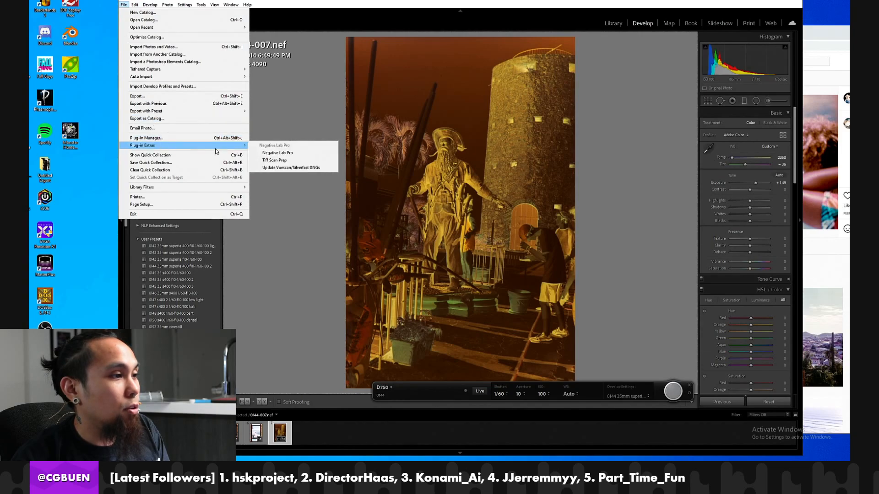
pyautogui.click(278, 153)
pyautogui.click(287, 144)
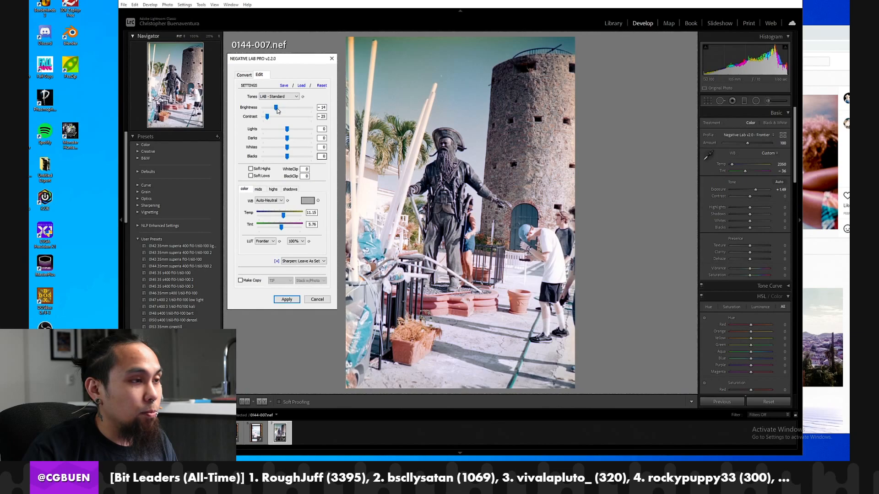
# Try Brightness -12 and Lights -1 with lowered Darks on the converted frame, and cancel the Negative Lab Pro edit.
pyautogui.moveTo(278, 110); pyautogui.dragTo(279, 110)
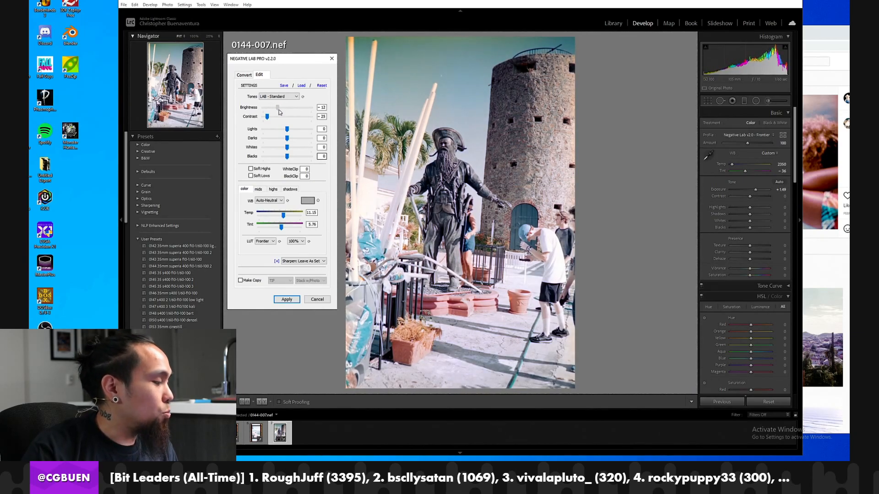
pyautogui.moveTo(279, 111); pyautogui.dragTo(281, 111)
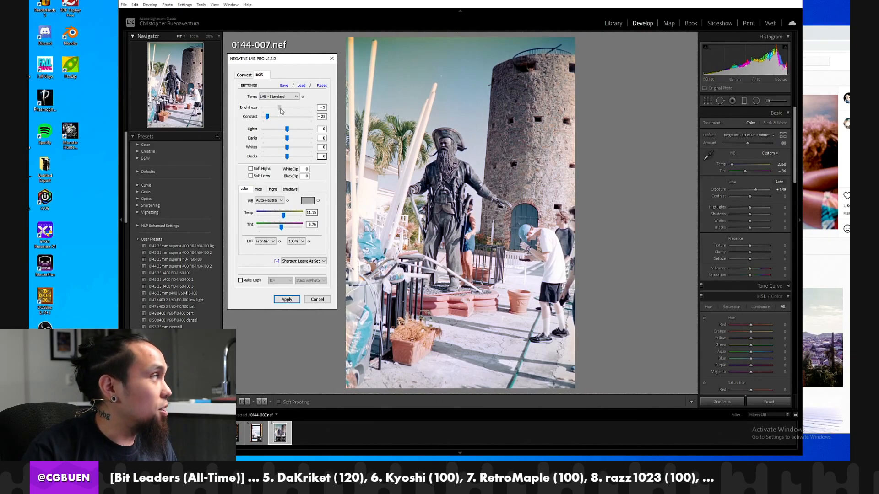
pyautogui.moveTo(281, 113); pyautogui.dragTo(280, 112)
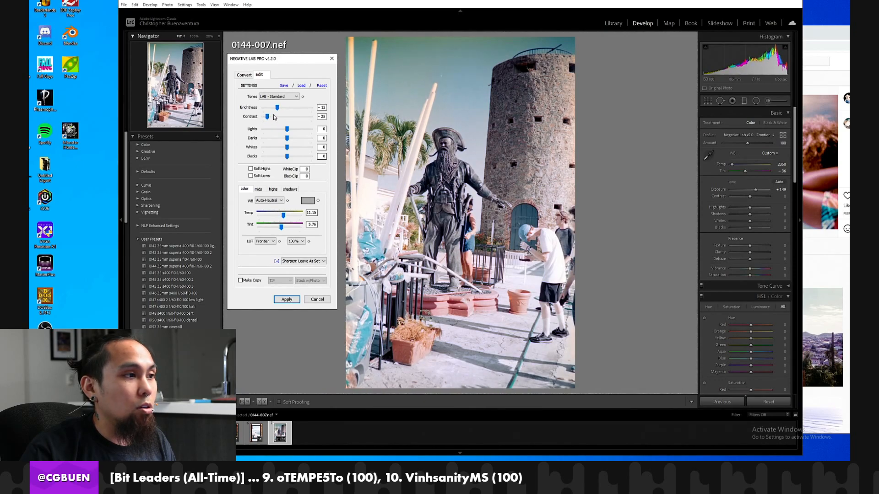
pyautogui.moveTo(287, 130); pyautogui.dragTo(282, 140)
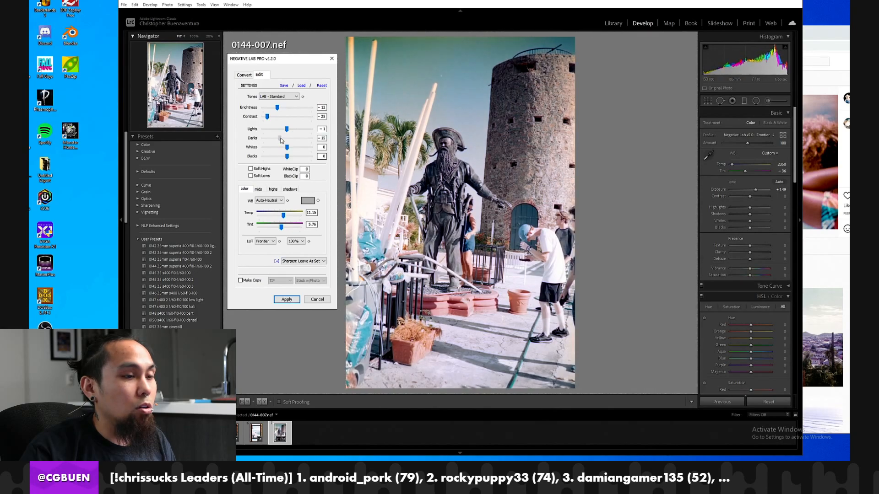
pyautogui.click(318, 301)
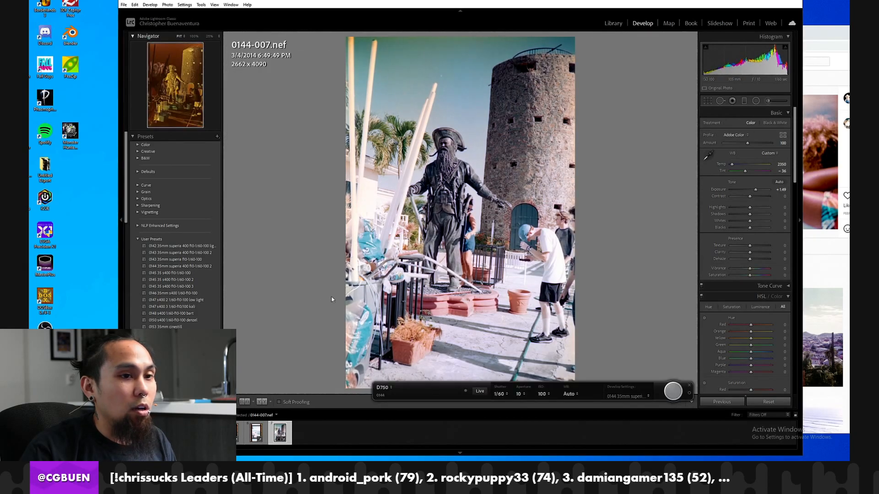
# Raise the negative's Exposure to about +1.93 and convert it with Negative Lab Pro using the Digital Camera source and Frontier color model.
pyautogui.moveTo(756, 182); pyautogui.dragTo(756, 184)
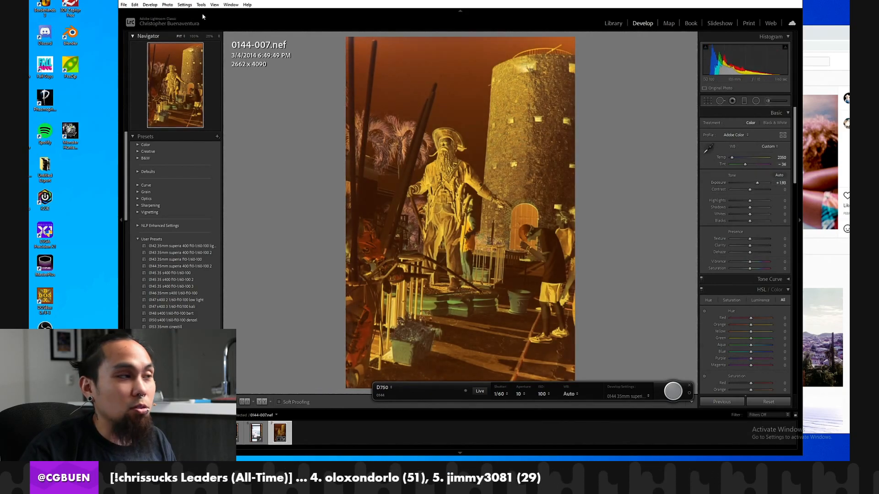
pyautogui.click(124, 5)
pyautogui.moveTo(185, 145)
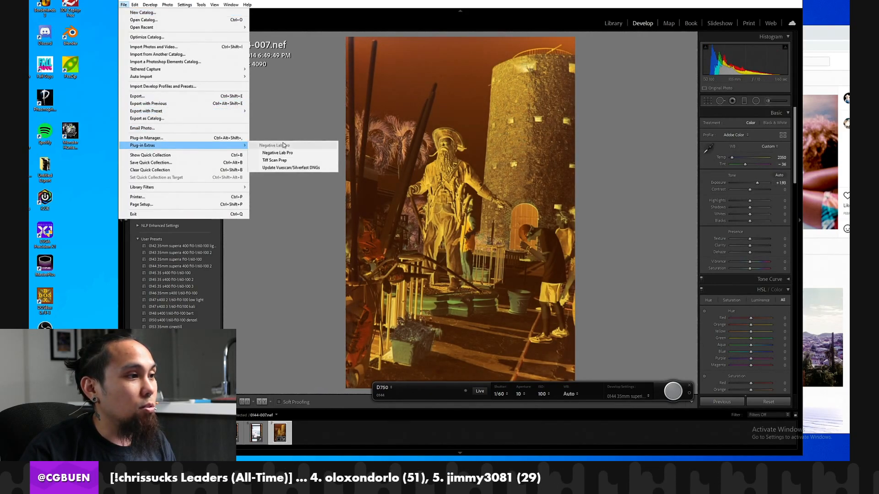
pyautogui.click(291, 153)
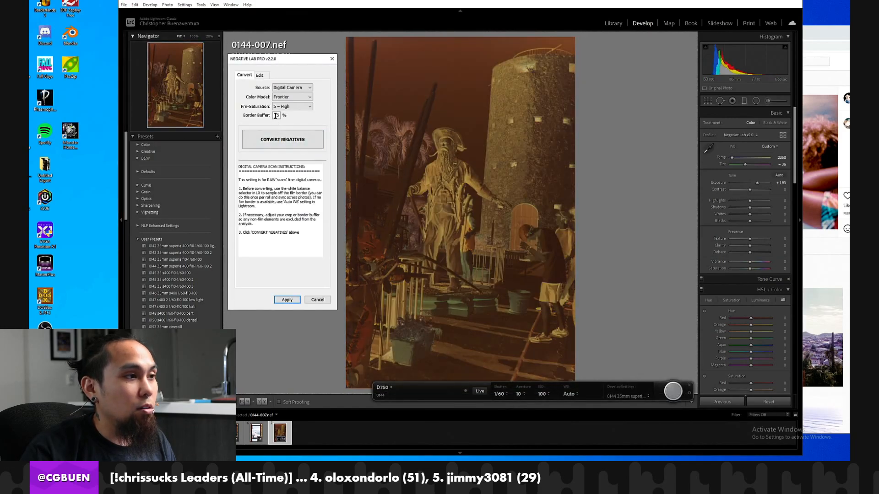
pyautogui.click(281, 138)
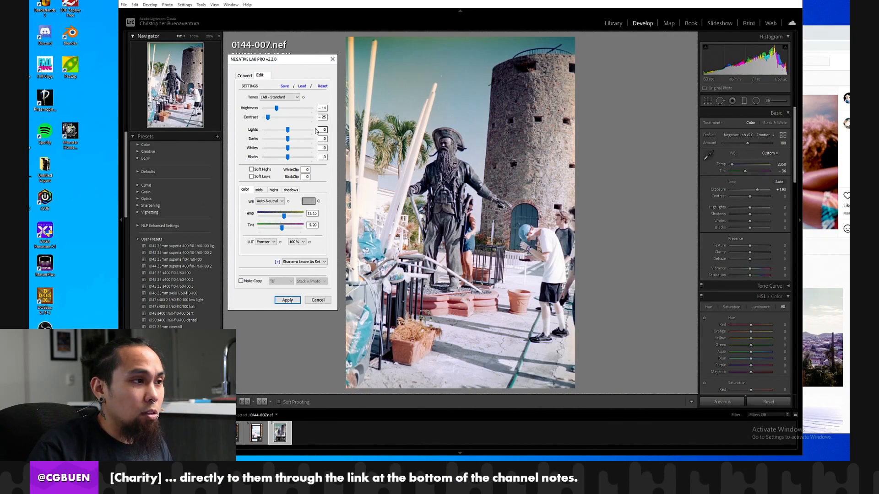
# Set the conversion's Brightness to -16, Contrast to -20, Lights to -17 and Whites to -1, and apply the edit.
pyautogui.moveTo(277, 111); pyautogui.dragTo(279, 136)
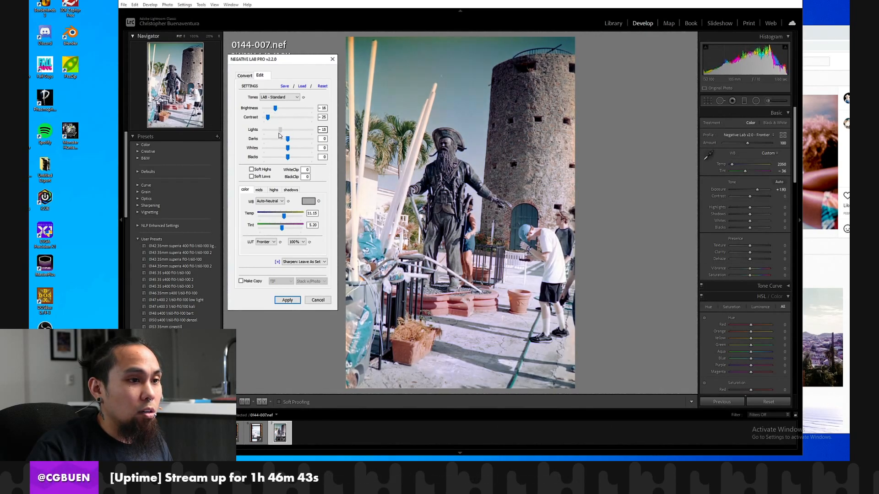
pyautogui.moveTo(288, 149); pyautogui.dragTo(288, 150)
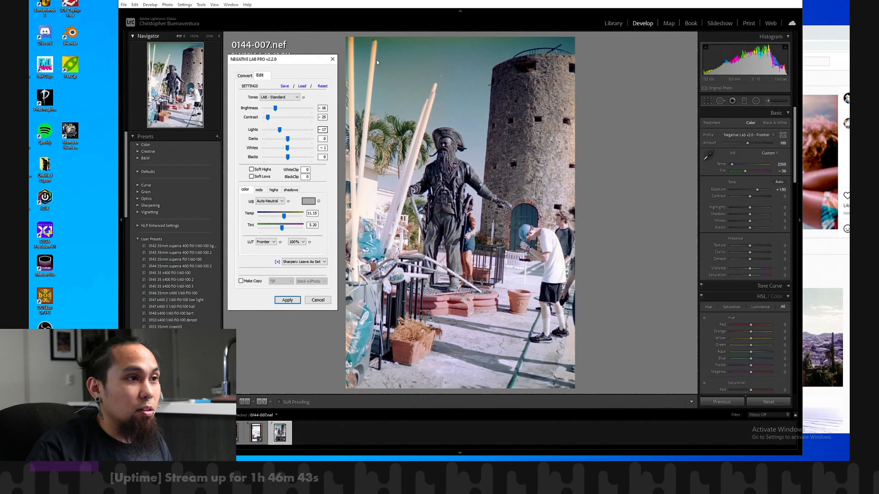
pyautogui.moveTo(270, 118)
pyautogui.mouseDown()
pyautogui.moveTo(281, 121)
pyautogui.moveTo(273, 123)
pyautogui.mouseUp()
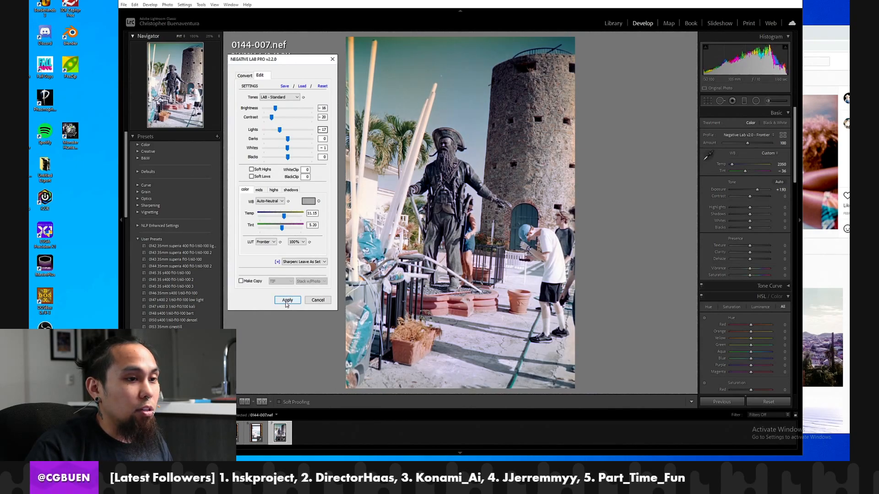
pyautogui.click(287, 300)
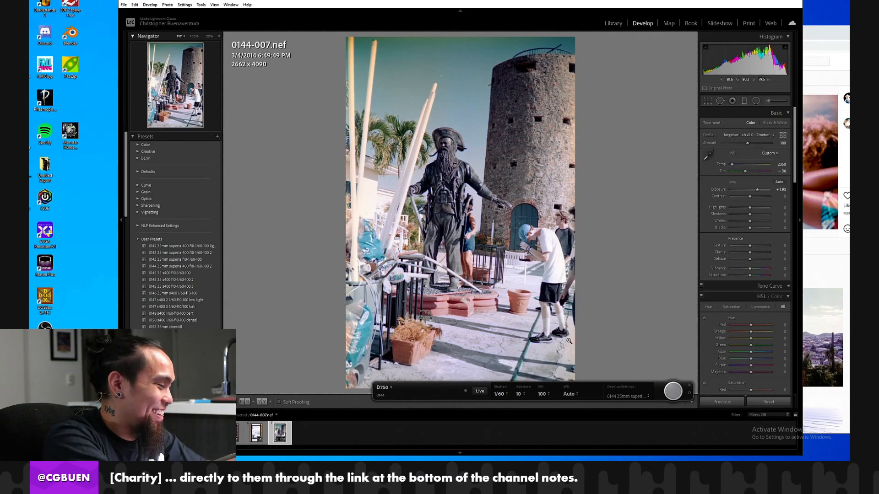
# Synchronize frame 0144-007's develop settings to frames 0144-004 through 0144-006, and open frame 0144-004.
pyautogui.keyDown('shift'); pyautogui.click(138, 433); pyautogui.keyUp('shift')
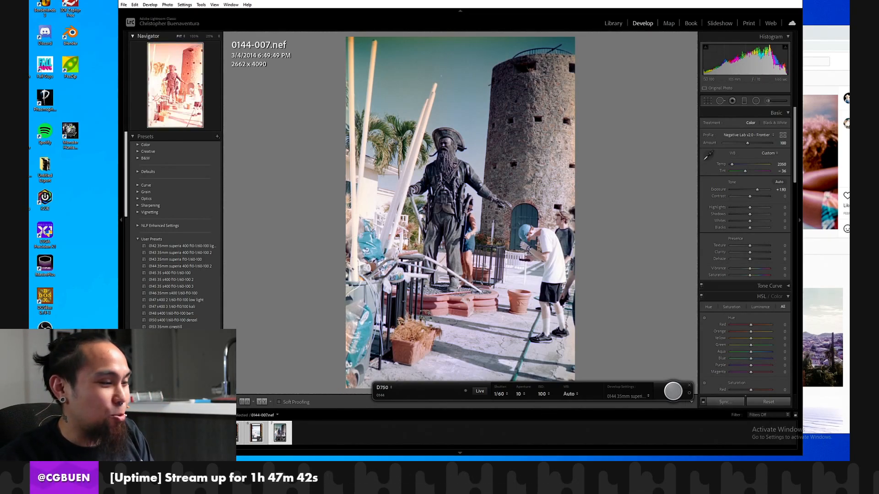
pyautogui.click(724, 402)
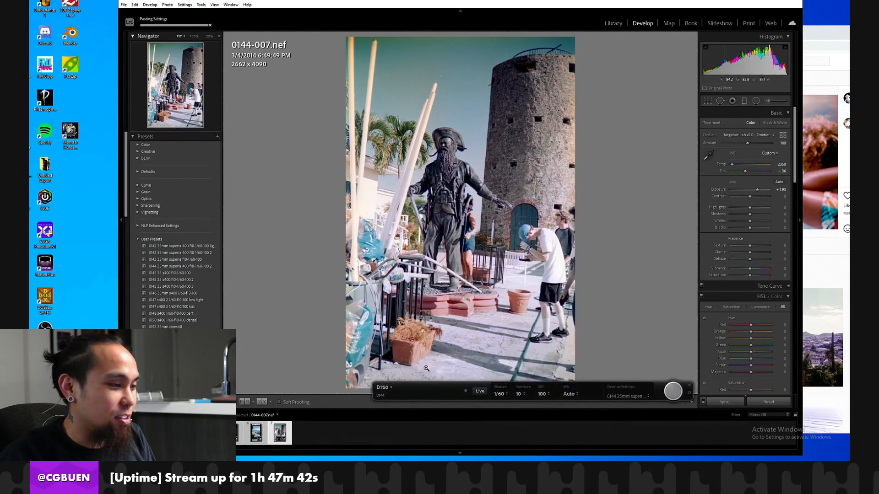
pyautogui.click(208, 433)
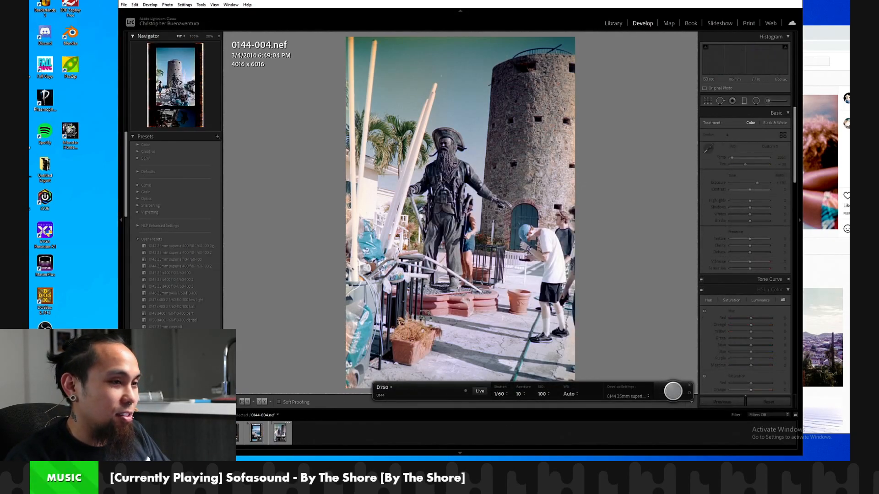
# Look back and forth through frames 0144-003 to 0144-007 to compare the synchronized conversions with the neighbouring frames.
pyautogui.press('Right')
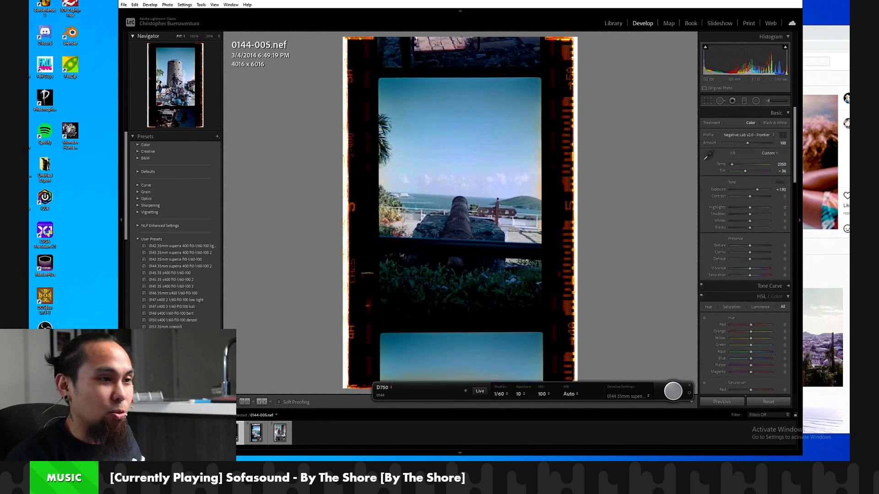
pyautogui.press('Right')
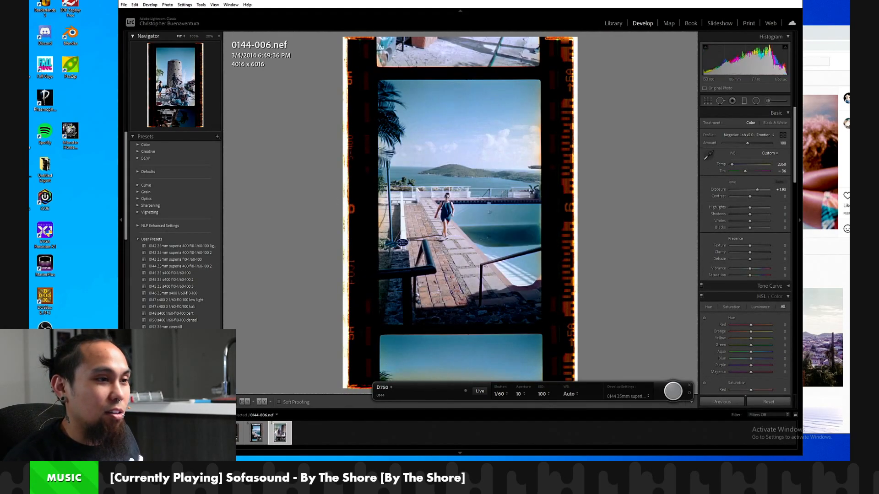
pyautogui.press('Right')
pyautogui.press('Left')
pyautogui.press('Left')
pyautogui.press('Left')
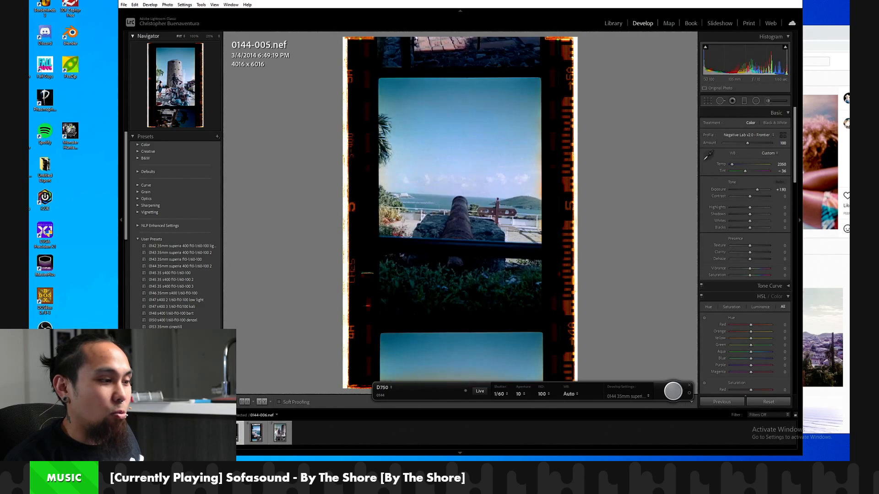
pyautogui.press('Left')
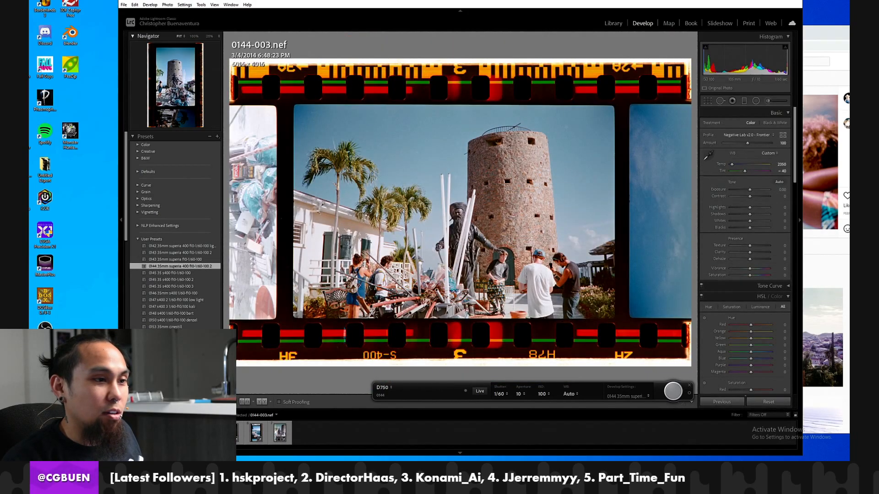
pyautogui.press('Right')
pyautogui.press('Right')
pyautogui.press('Right')
pyautogui.press('Right')
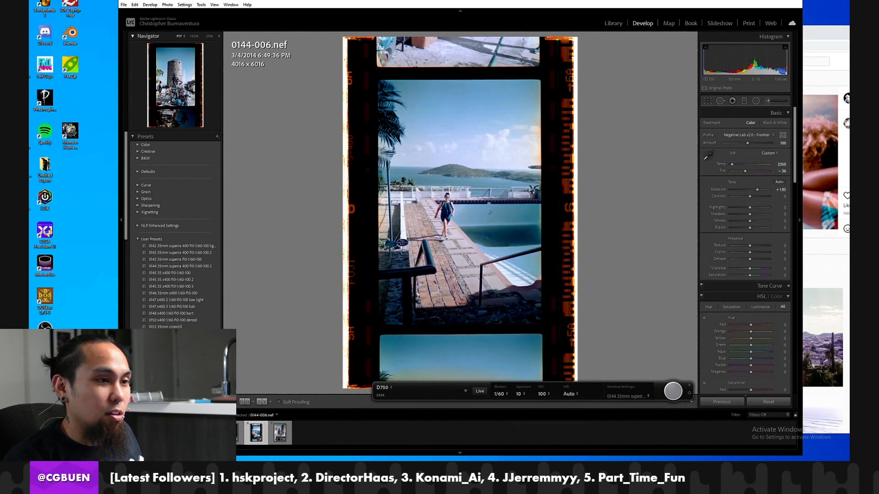
pyautogui.press('Left')
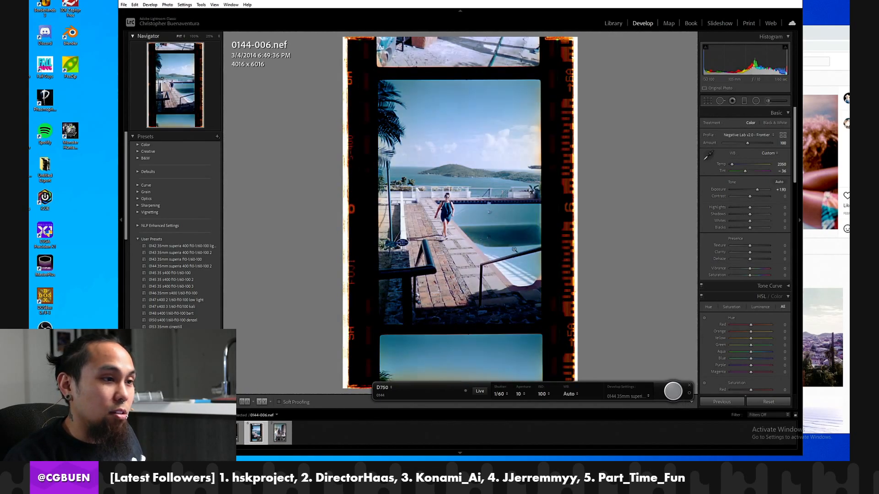
# Inspect the poolside figure in frame 0144-006 at 100% and compare it with the rendering at Exposure 0.00 and Tint -40.
pyautogui.press('z')
pyautogui.moveTo(541, 221); pyautogui.dragTo(477, 265)
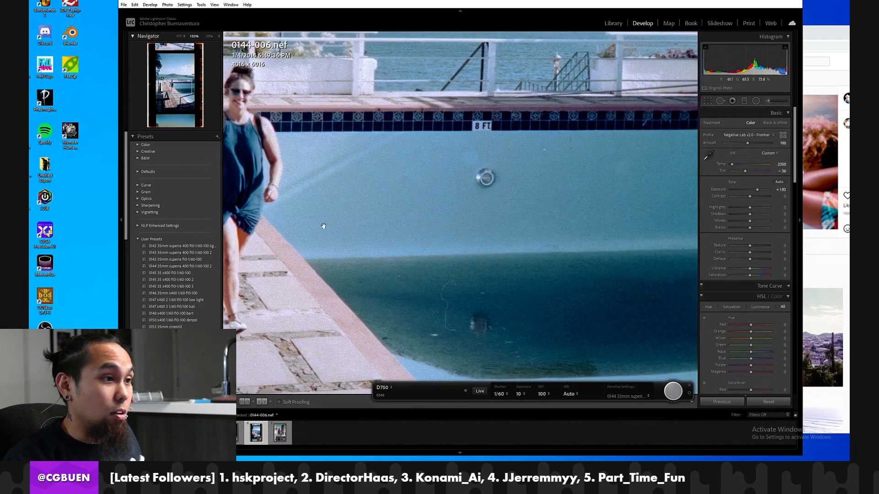
pyautogui.moveTo(323, 227); pyautogui.dragTo(407, 241)
pyautogui.click(326, 230)
pyautogui.press('z')
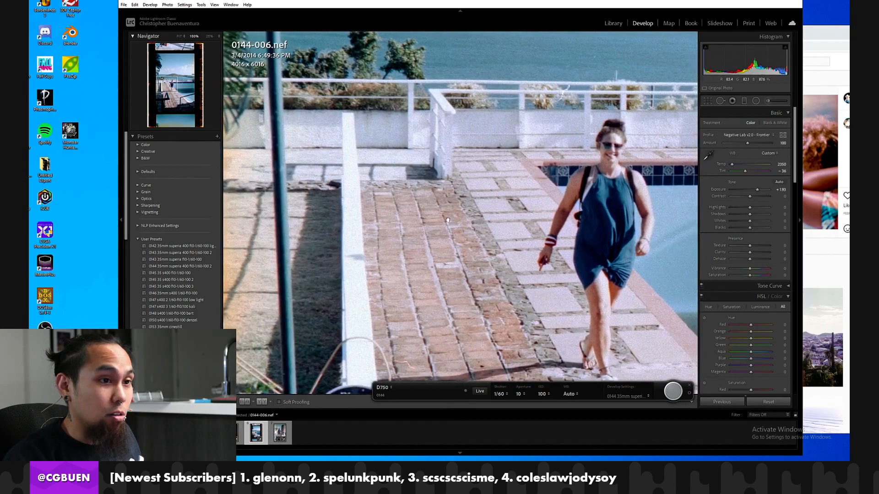
pyautogui.scroll(-10, 179, 275)
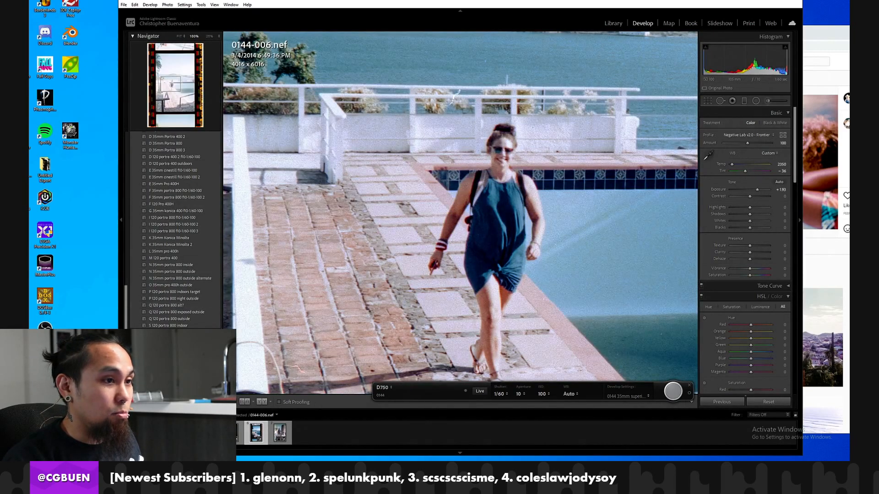
pyautogui.click(176, 359)
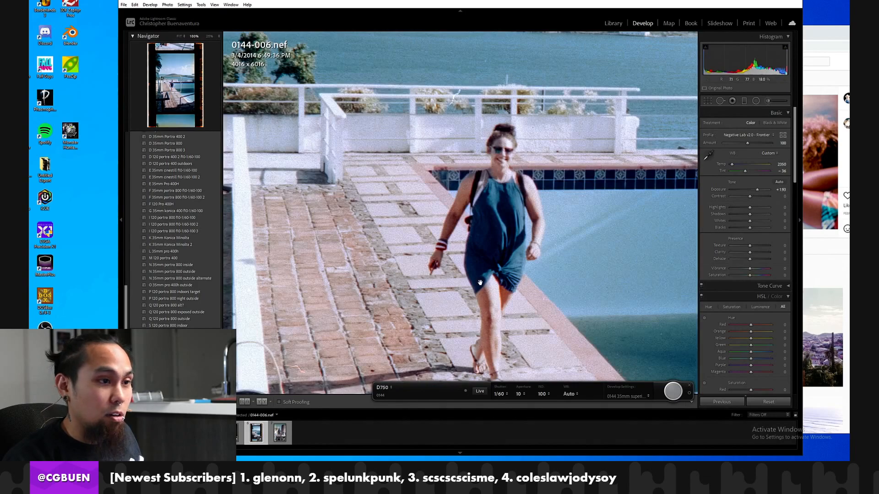
pyautogui.click(472, 286)
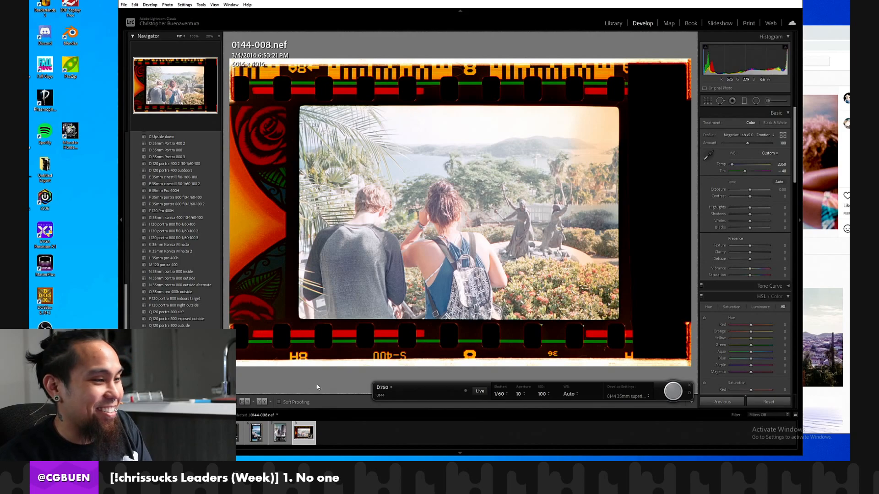
# Inspect the statues in frame 0144-008 at 100%, and synchronize frame 0144-007's develop settings to it without the crop.
pyautogui.moveTo(537, 231); pyautogui.dragTo(417, 250)
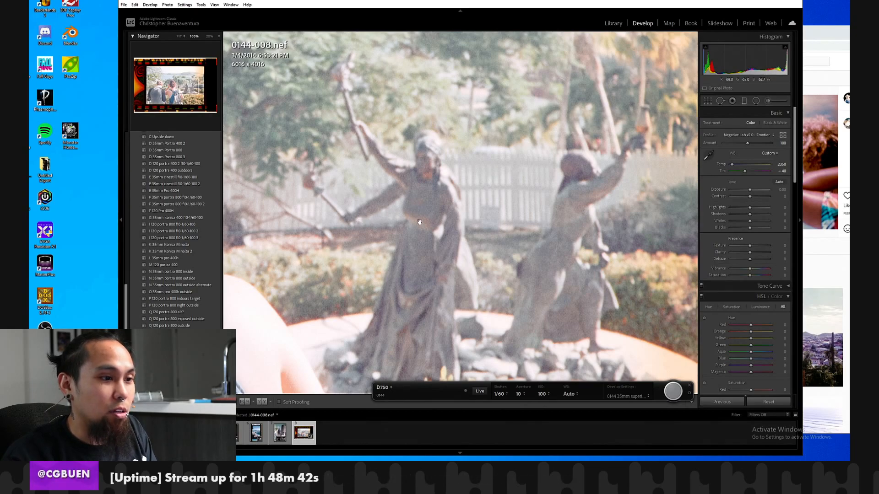
pyautogui.click(480, 238)
pyautogui.click(565, 216)
pyautogui.moveTo(565, 216); pyautogui.dragTo(509, 229)
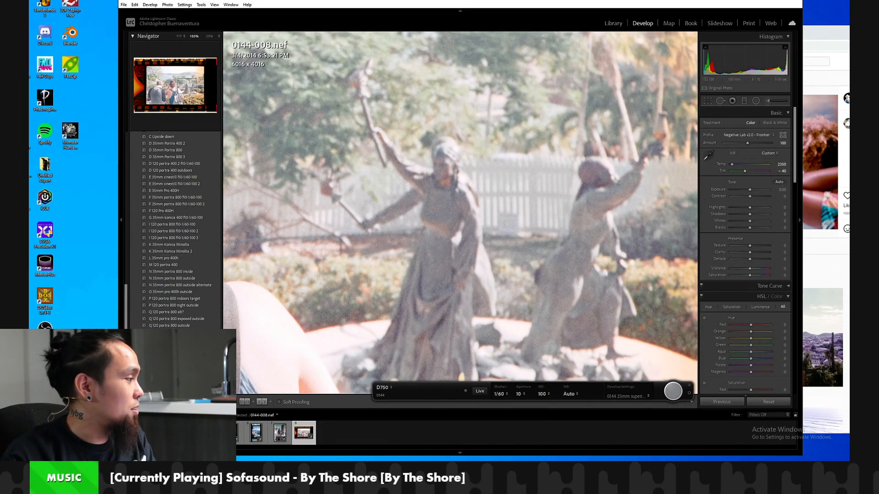
pyautogui.click(474, 264)
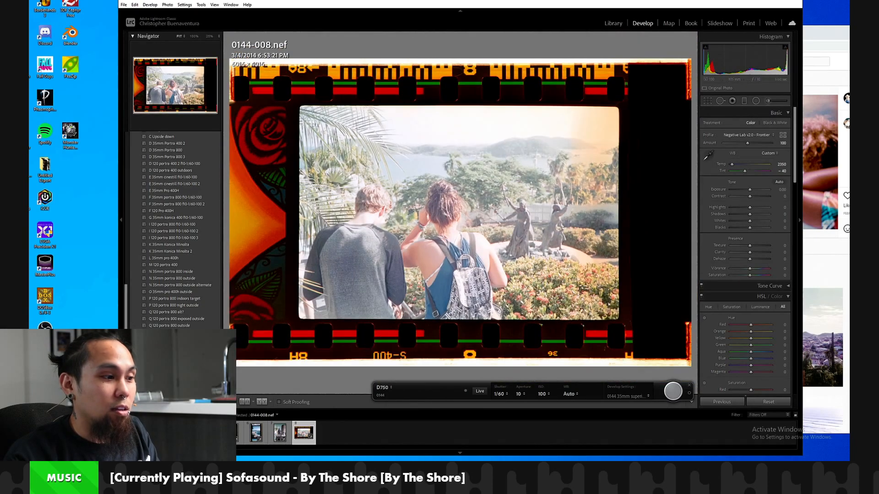
pyautogui.click(279, 433)
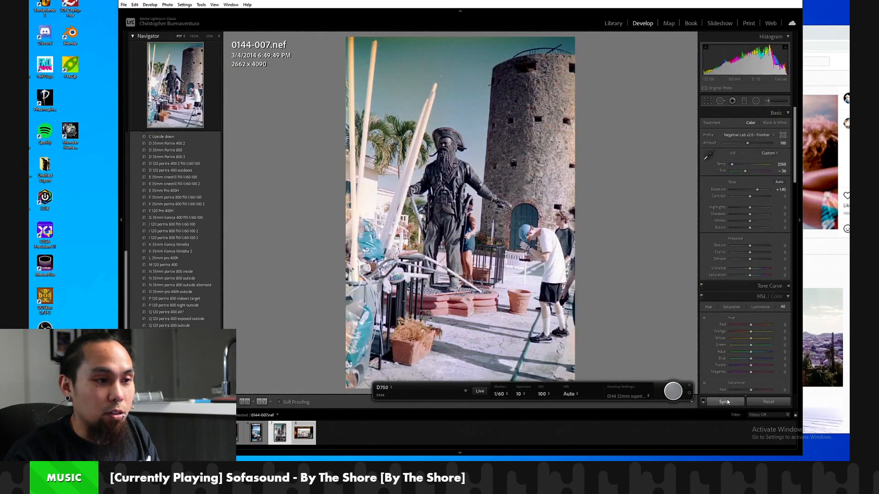
pyautogui.click(725, 401)
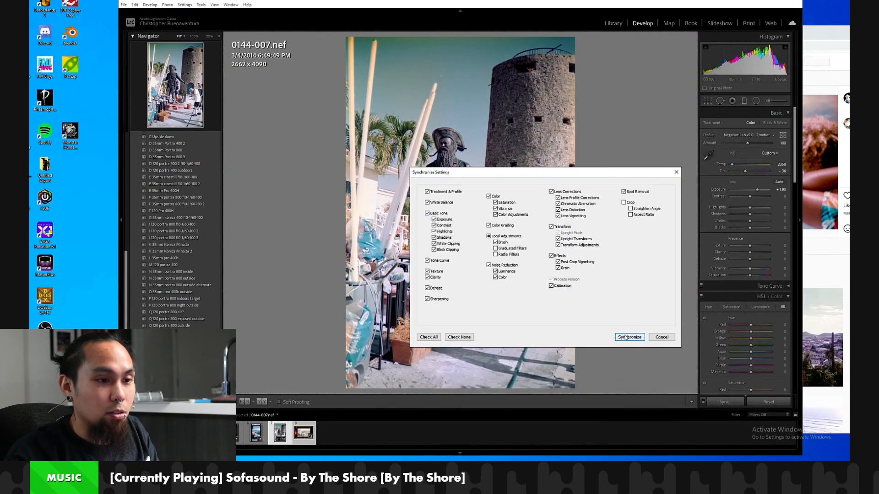
pyautogui.click(628, 336)
pyautogui.click(303, 432)
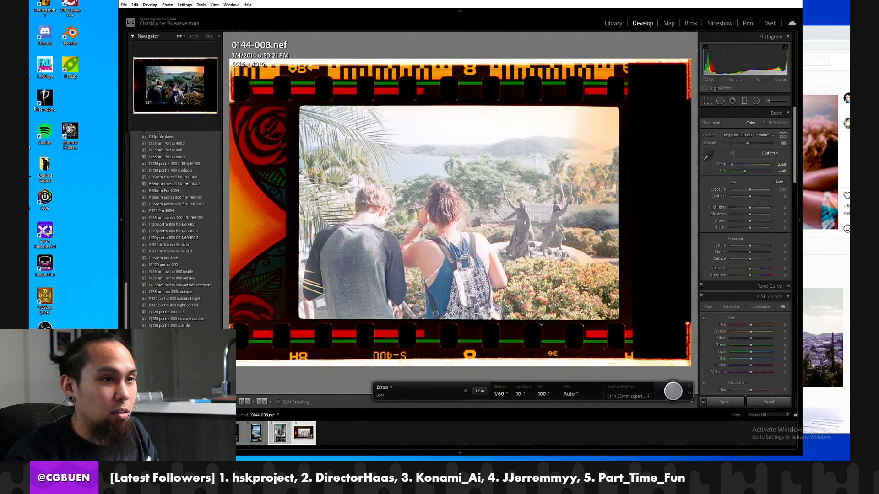
# Compare frame 0144-008 with and without the synchronized settings by repeatedly undoing and redoing the sync, and leave it undone.
pyautogui.hotkey('ctrl', 'z')
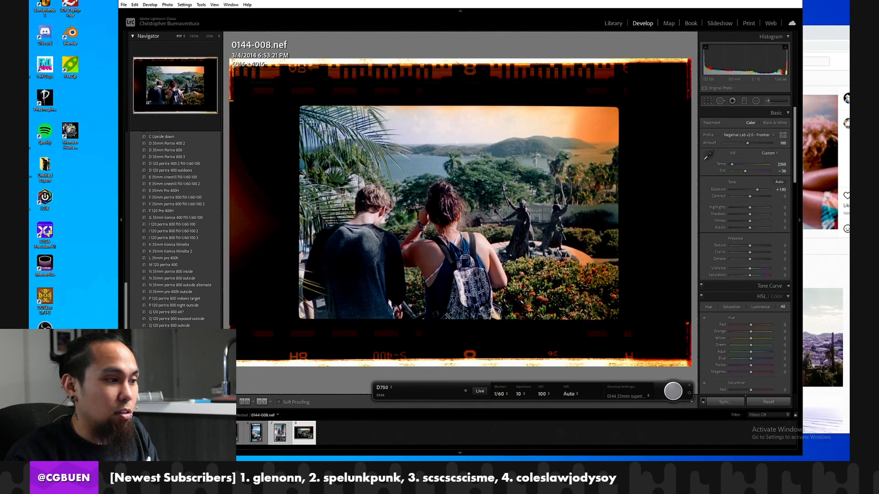
pyautogui.hotkey('ctrl', 'y')
pyautogui.hotkey('ctrl', 'z')
pyautogui.hotkey('ctrl', 'y')
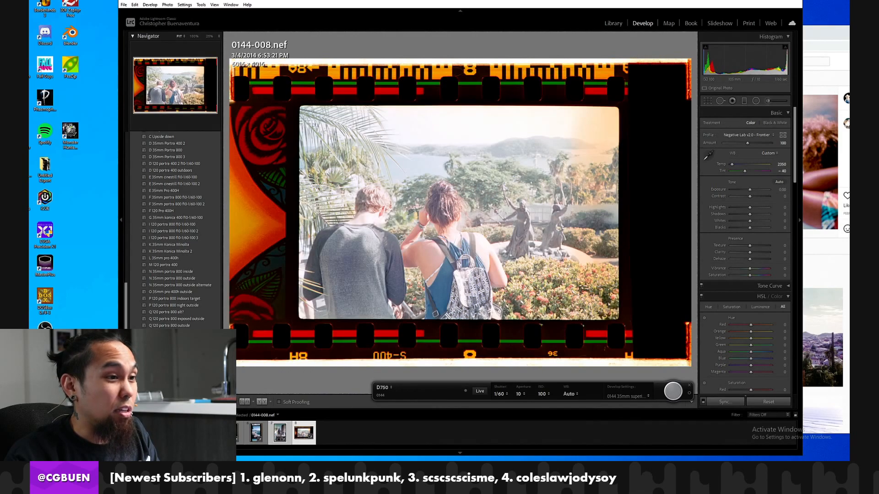
pyautogui.scroll(1, 179, 229)
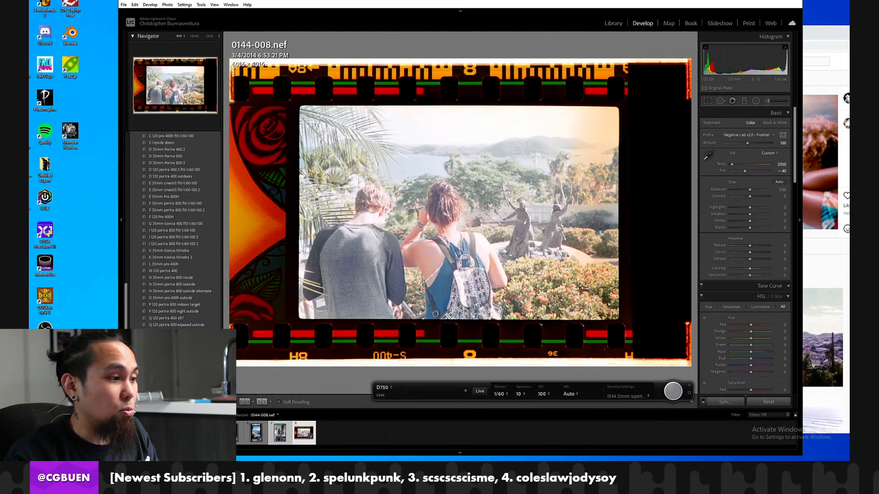
pyautogui.hotkey('ctrl', 'z')
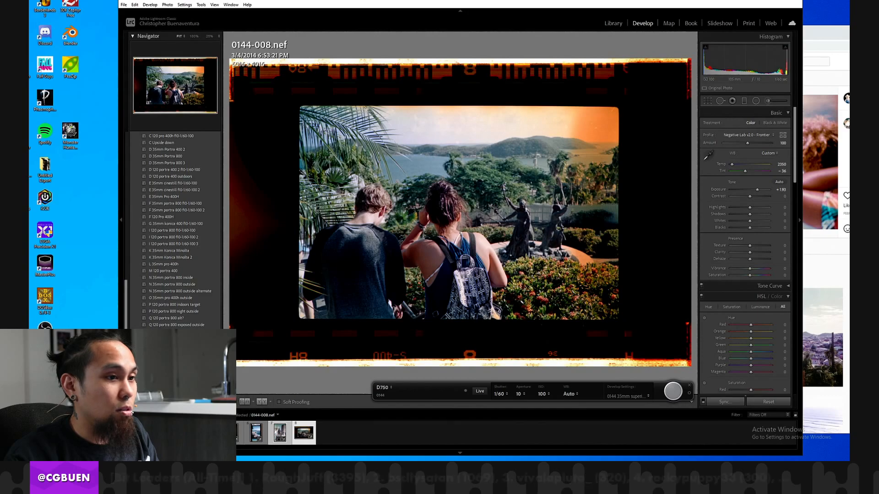
pyautogui.hotkey('ctrl', 'y')
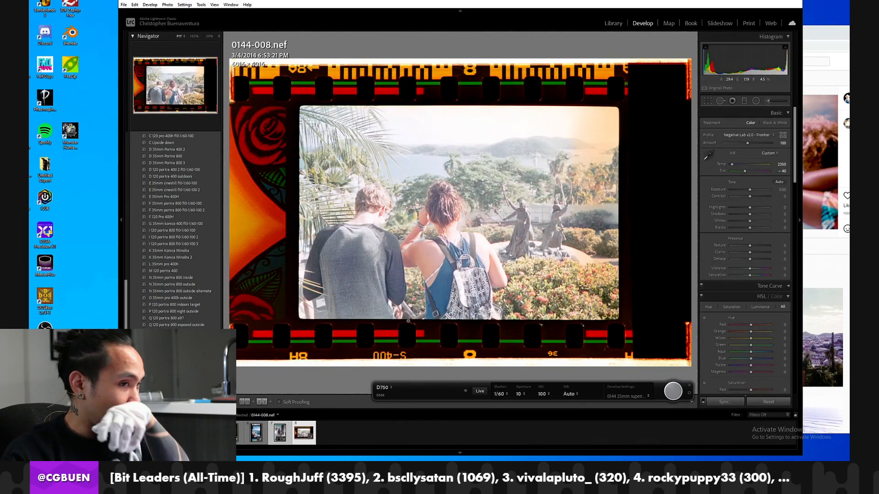
pyautogui.click(468, 243)
pyautogui.click(469, 243)
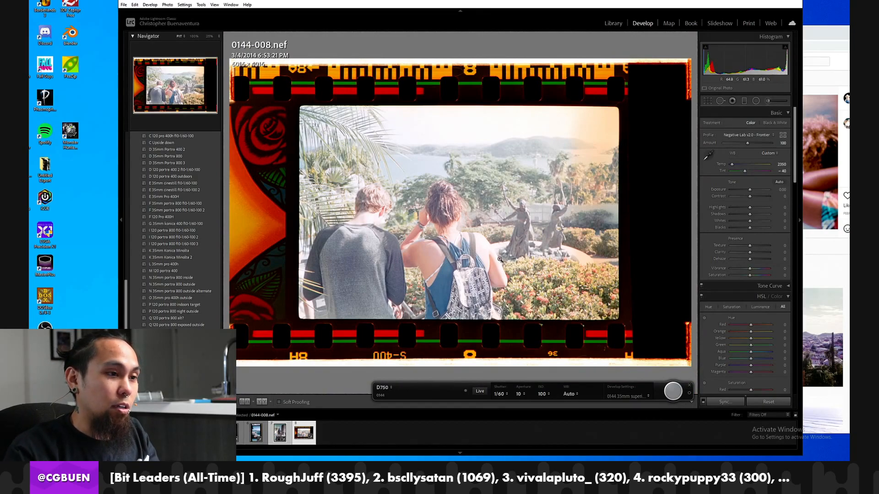
# Capture frames 0144-009 and 0144-014 with the tethered camera, and rotate sideways frames 0144-009, 0144-011 and 0144-014 clockwise.
pyautogui.click(671, 391)
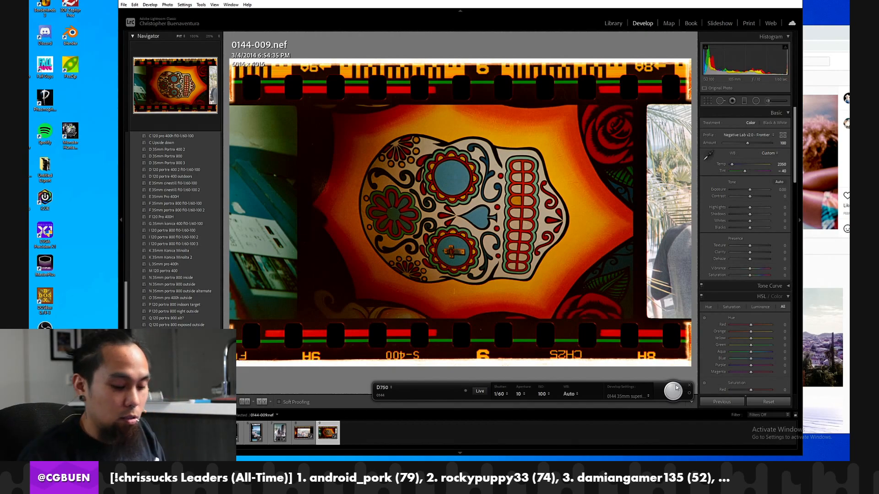
pyautogui.hotkey('ctrl', ']')
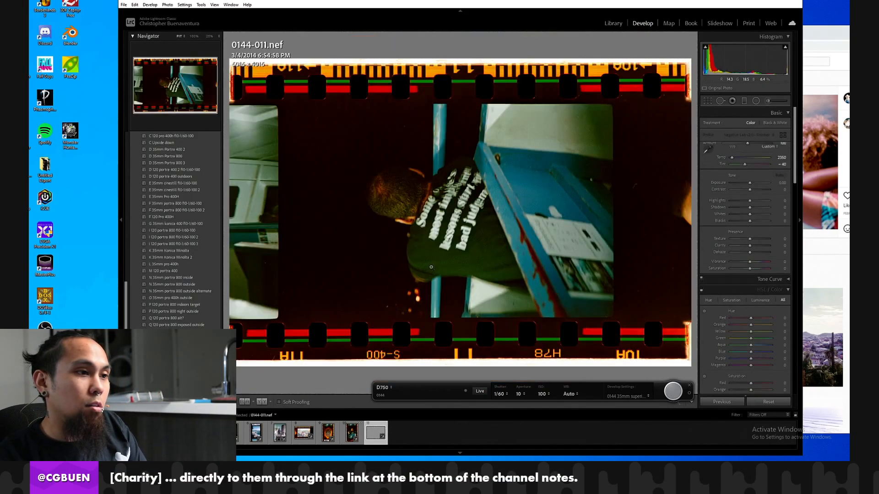
pyautogui.hotkey('ctrl', ']')
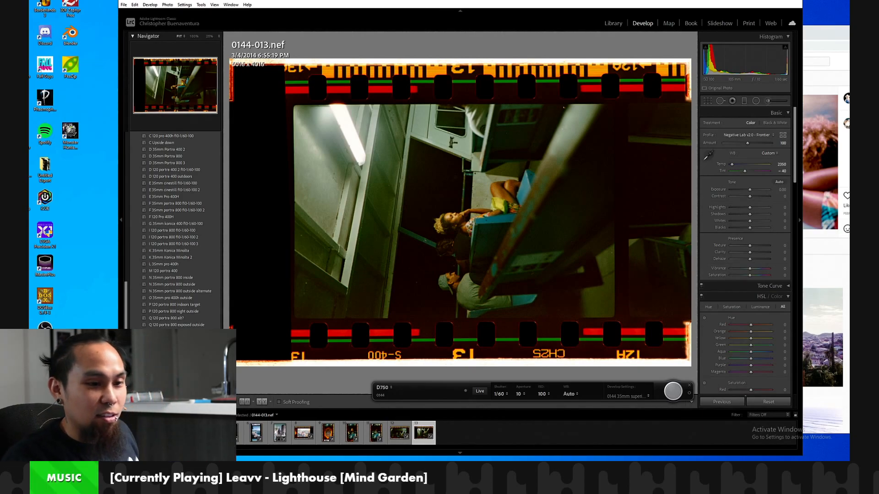
pyautogui.click(671, 392)
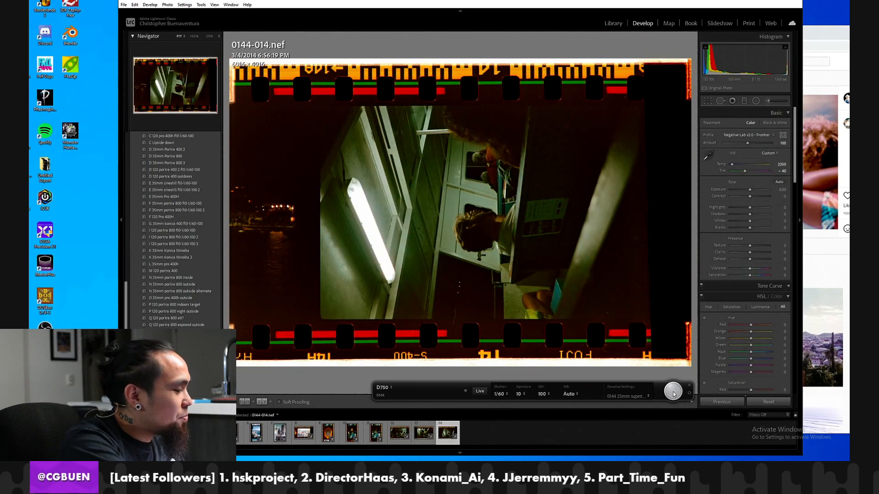
pyautogui.hotkey('ctrl', ']')
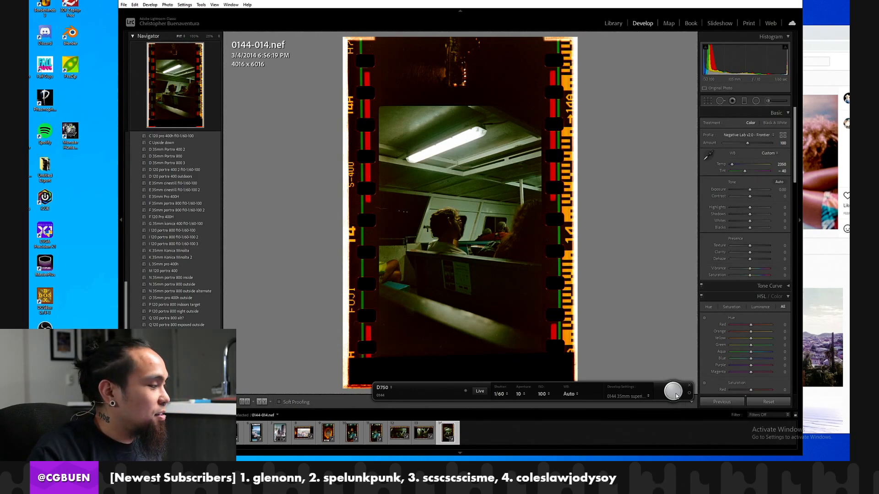
# Capture the following negatives through frame 0144-019 with the tethered camera, and check the latest capture's detail up close.
pyautogui.click(674, 391)
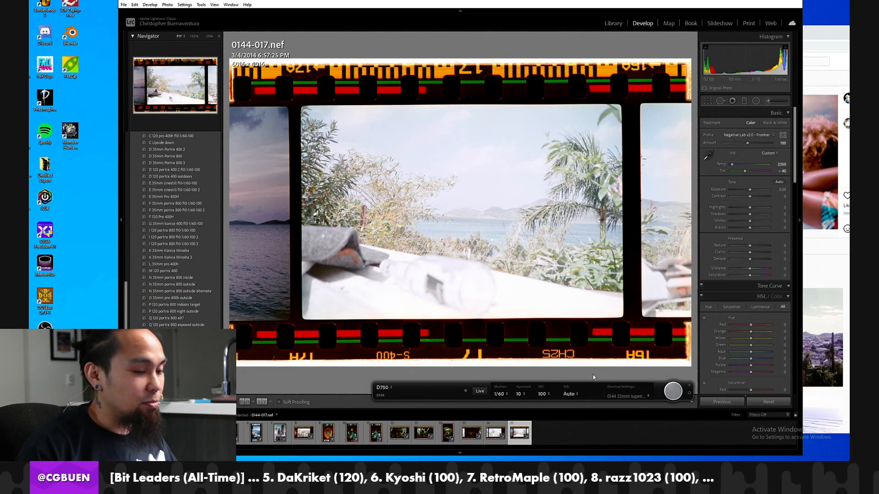
pyautogui.click(672, 395)
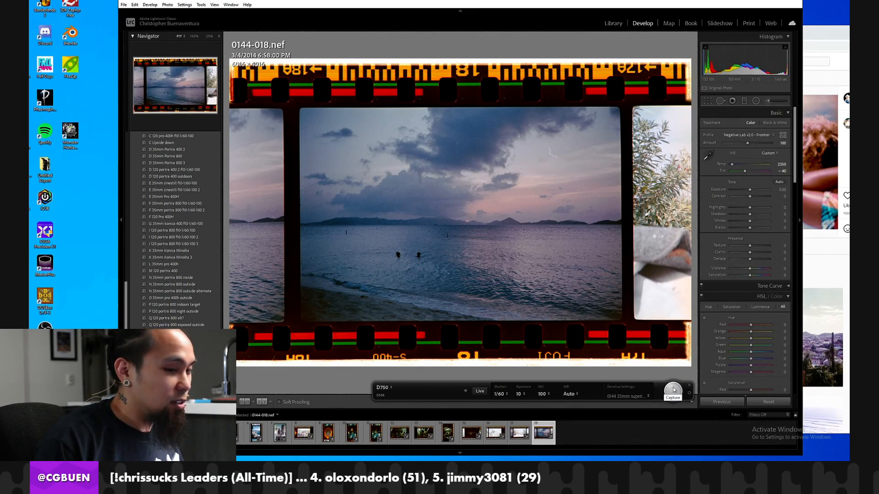
pyautogui.click(673, 391)
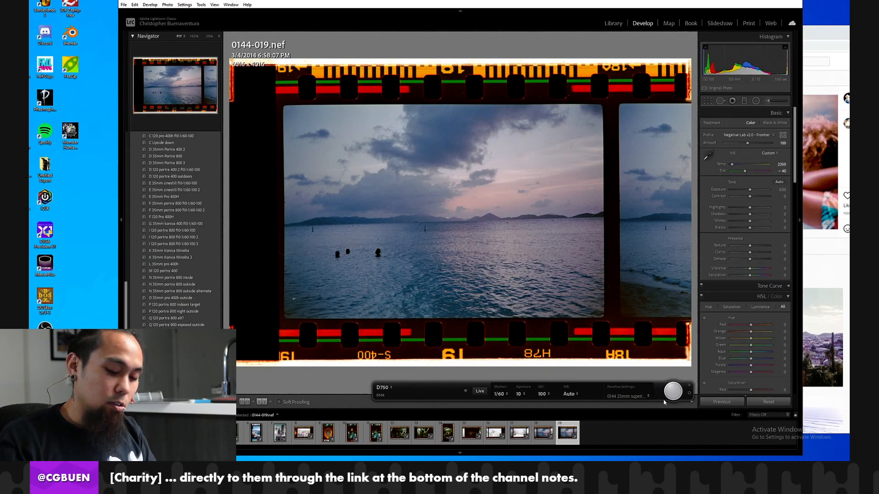
pyautogui.press('z')
pyautogui.press('z')
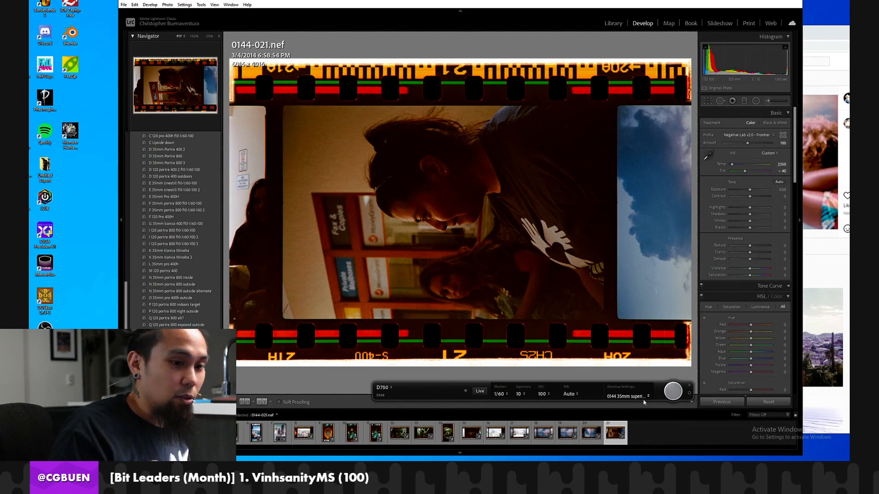
# Rotate sideways frame 0144-021 clockwise, and inspect the woman's face at 100%.
pyautogui.hotkey('ctrl', ']')
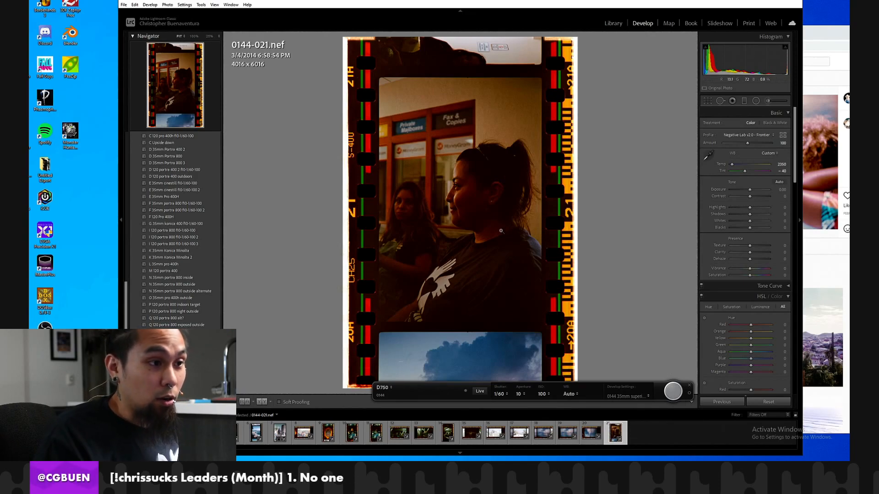
pyautogui.click(459, 186)
pyautogui.click(465, 208)
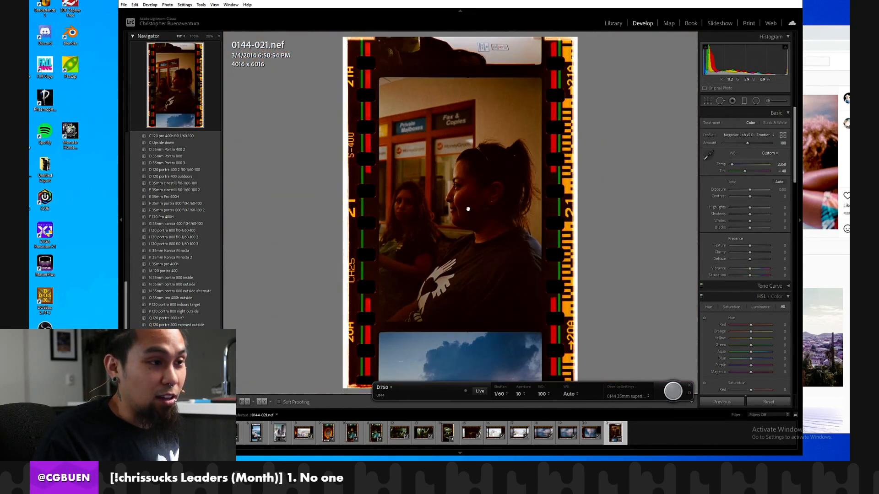
pyautogui.click(468, 213)
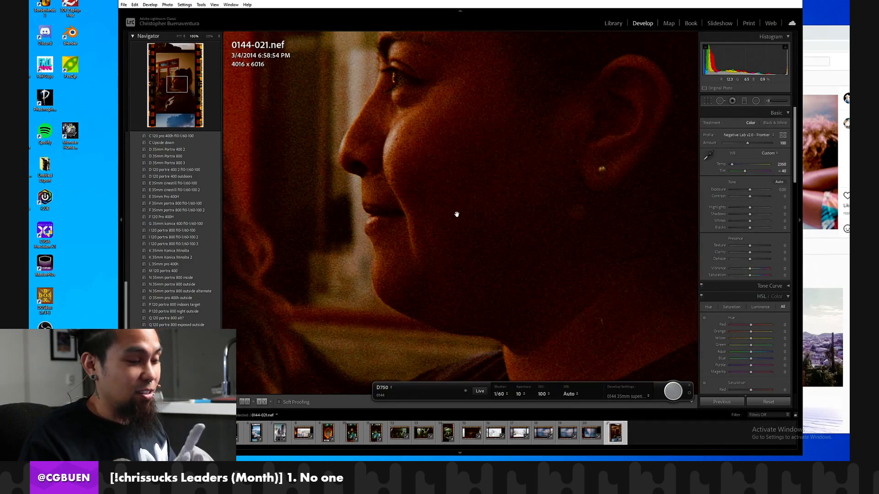
pyautogui.click(460, 228)
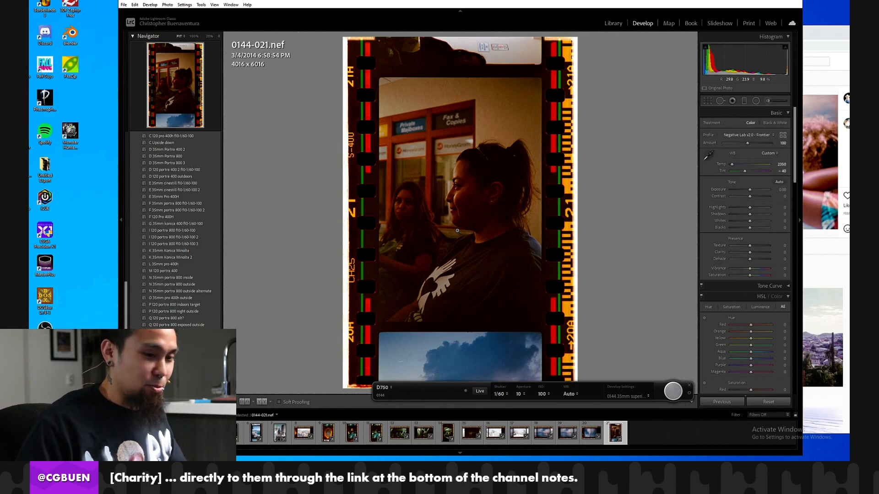
# Capture frames 0144-022 through 0144-025 with the tethered camera, and rotate sideways frame 0144-024 clockwise.
pyautogui.click(673, 391)
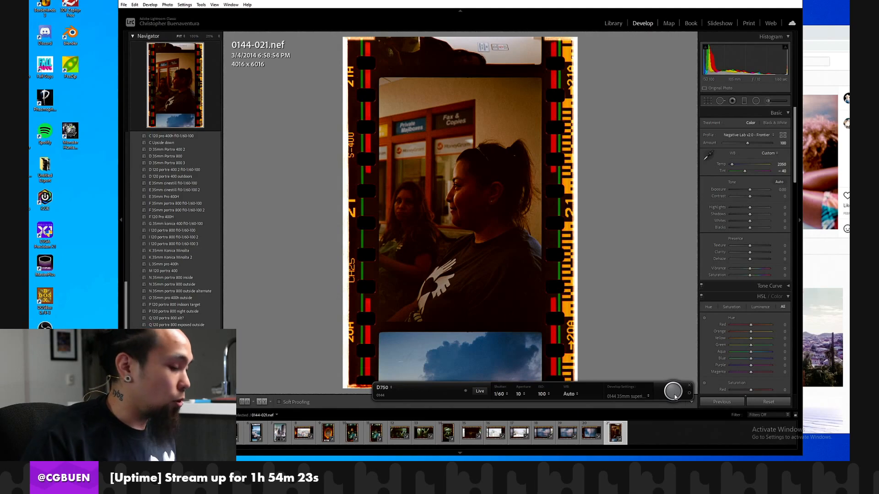
pyautogui.click(675, 397)
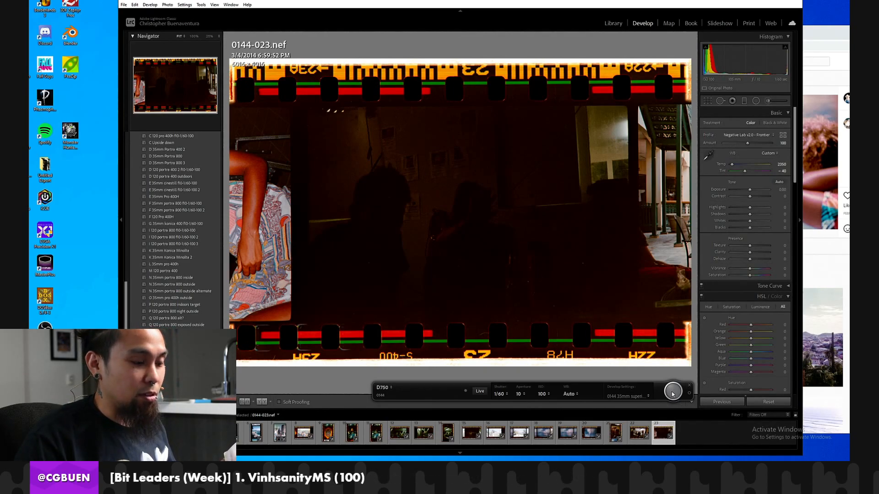
pyautogui.click(672, 394)
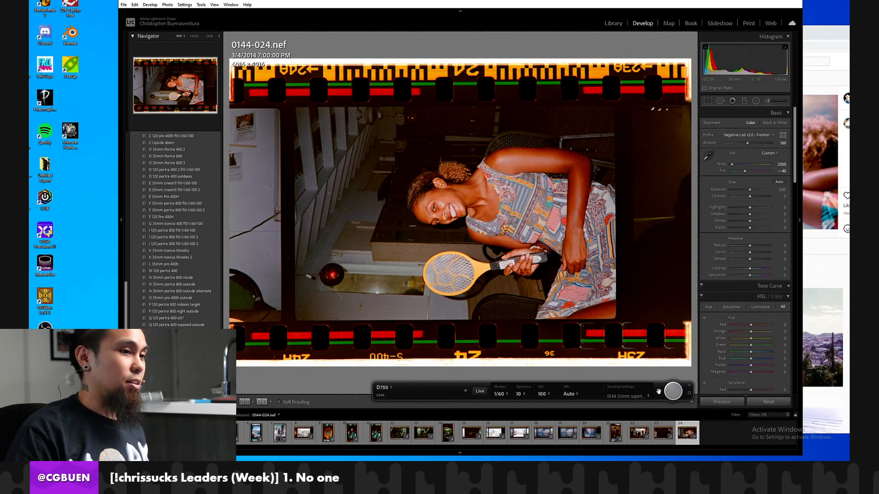
pyautogui.hotkey('ctrl', ']')
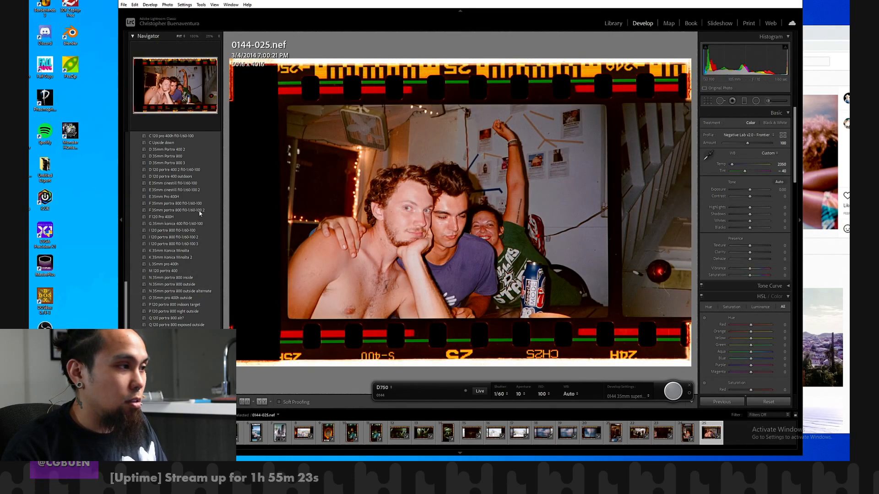
# Reset frame 0144-025's develop settings, and sample its white balance from the clear film gap beside the exposure.
pyautogui.scroll(10, 209, 195)
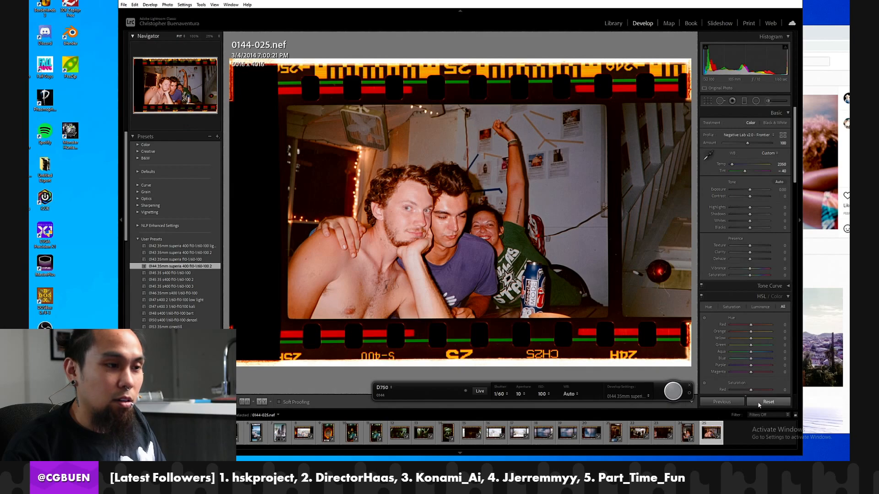
pyautogui.scroll(-10, 179, 256)
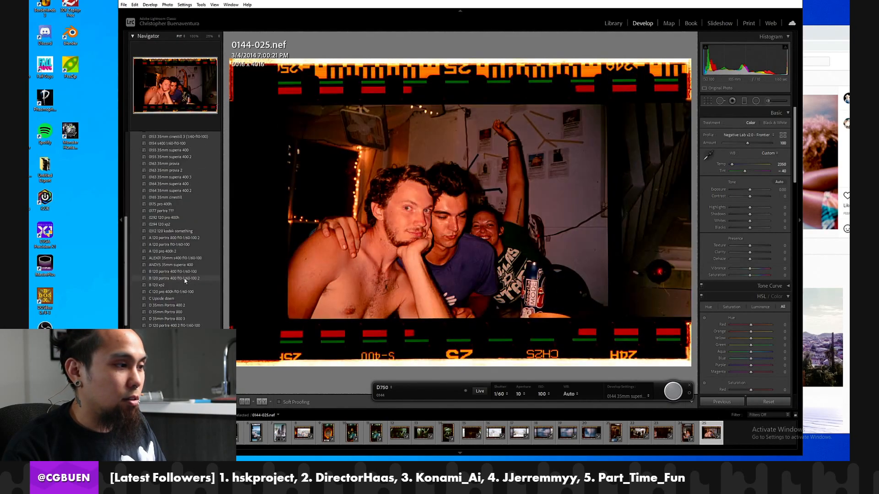
pyautogui.click(762, 402)
pyautogui.click(709, 146)
pyautogui.click(616, 134)
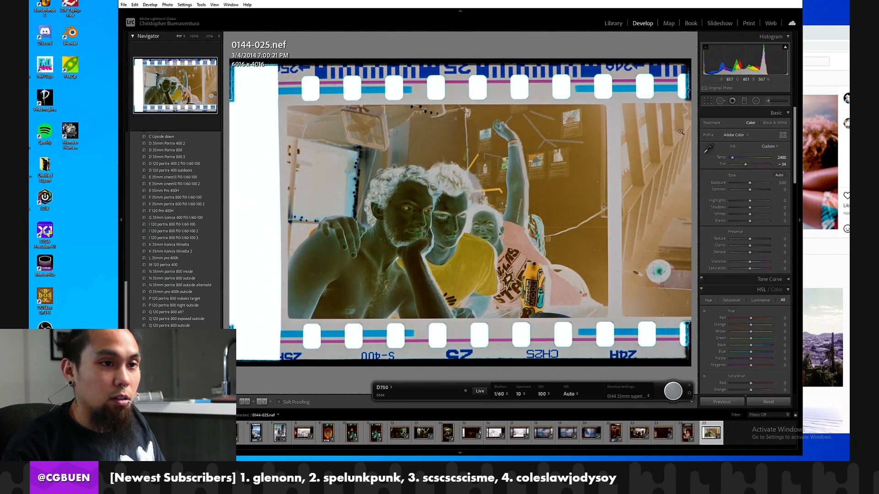
# Crop frame 0144-025 to the exposed picture area, about 4110 x 2722 pixels, excluding the film borders and the neighbouring frame.
pyautogui.click(706, 101)
pyautogui.moveTo(521, 58); pyautogui.dragTo(603, 105)
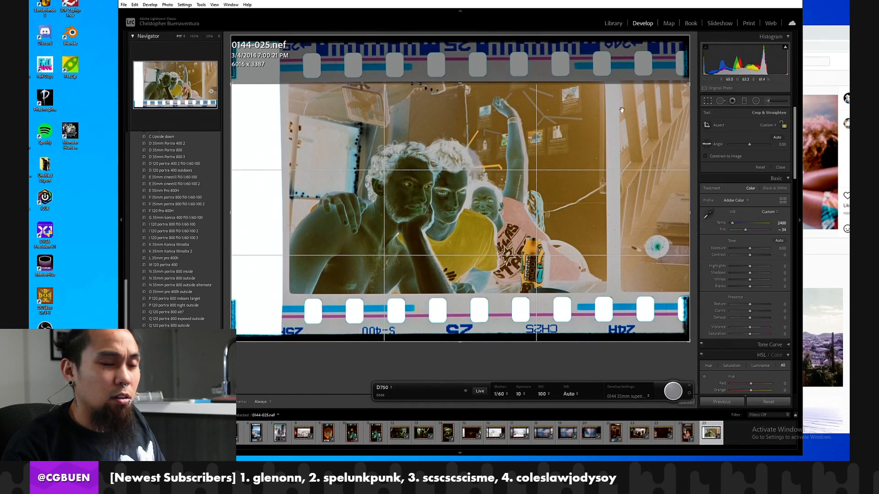
pyautogui.moveTo(689, 124); pyautogui.dragTo(644, 124)
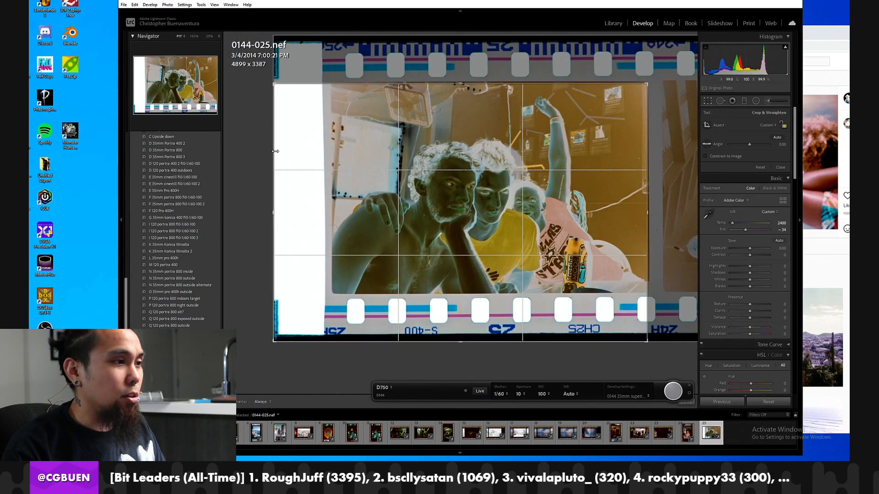
pyautogui.moveTo(274, 153); pyautogui.dragTo(308, 153)
pyautogui.moveTo(354, 346); pyautogui.dragTo(364, 319)
pyautogui.press('Return')
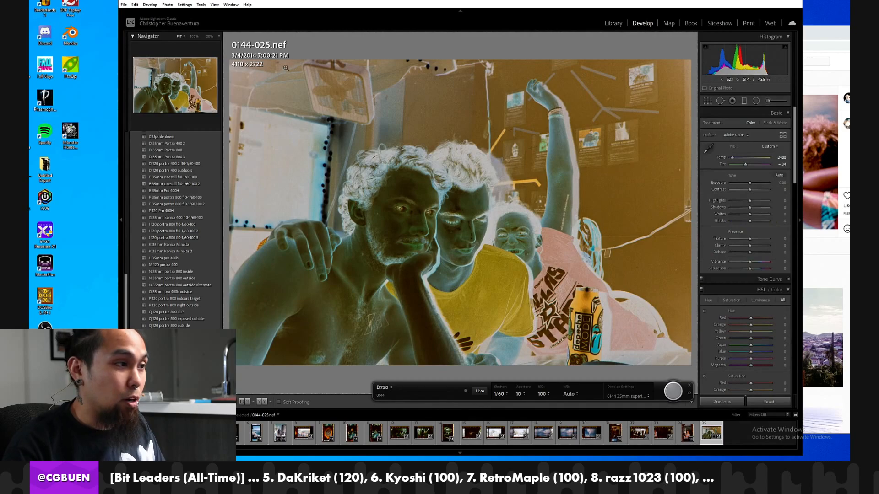
# Convert the cropped negative 0144-025 to a positive with the Negative Lab Pro plug-in.
pyautogui.click(124, 4)
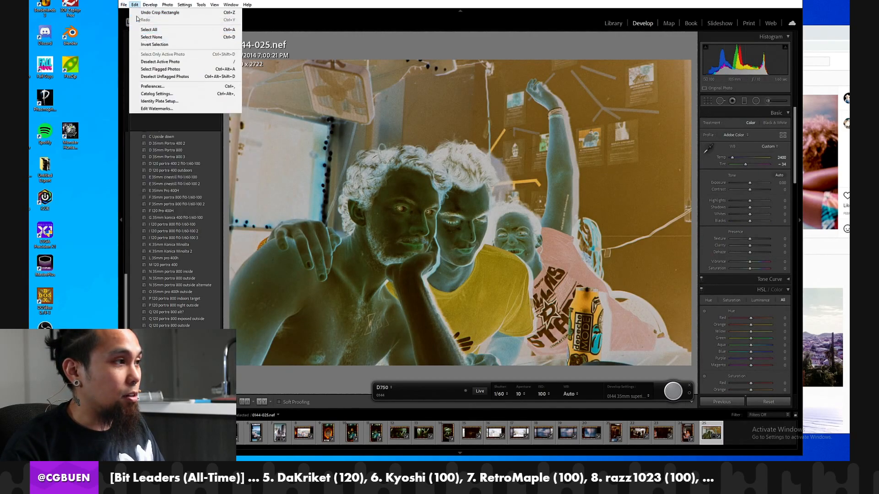
pyautogui.moveTo(154, 145)
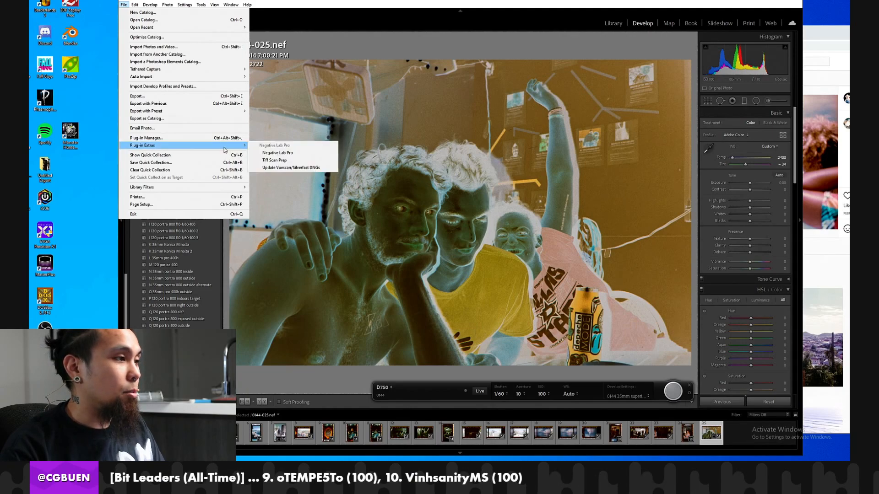
pyautogui.click(277, 153)
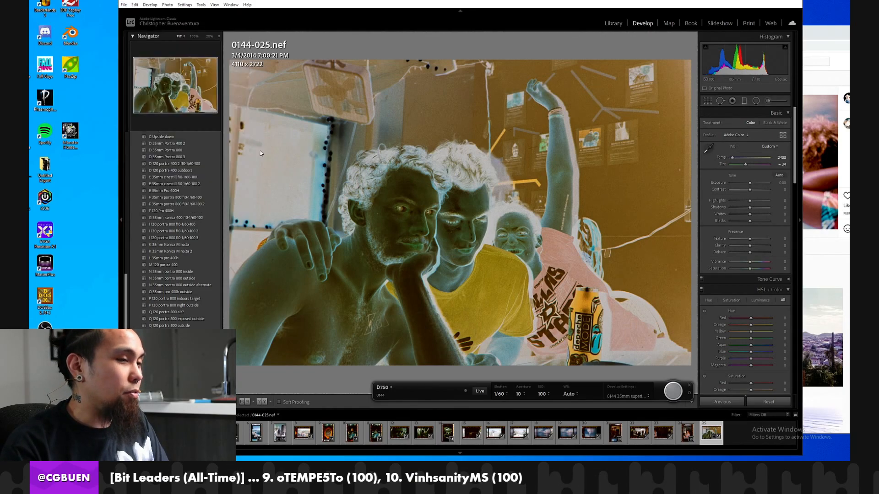
pyautogui.click(269, 141)
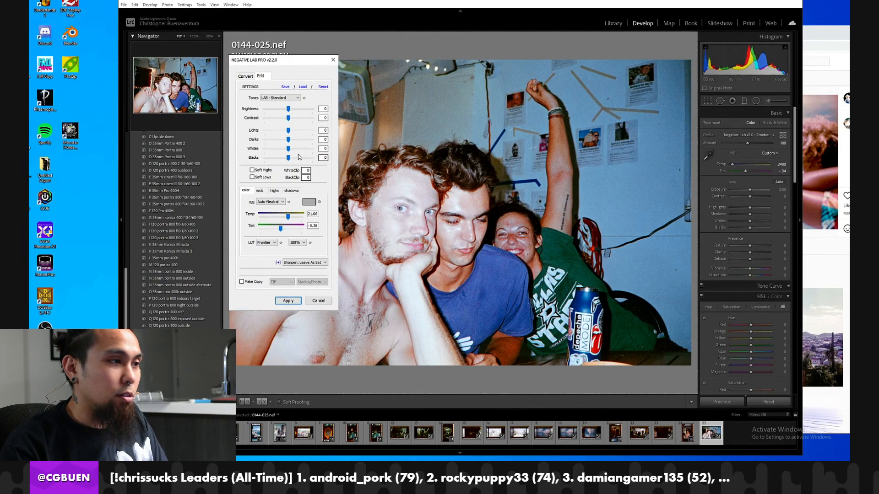
# Apply a softer conversion with Brightness -13, Contrast -24, Lights -7, Whites -25, Temp 29 and Tint 2.
pyautogui.moveTo(289, 108)
pyautogui.mouseDown()
pyautogui.moveTo(281, 120)
pyautogui.moveTo(278, 110)
pyautogui.mouseUp()
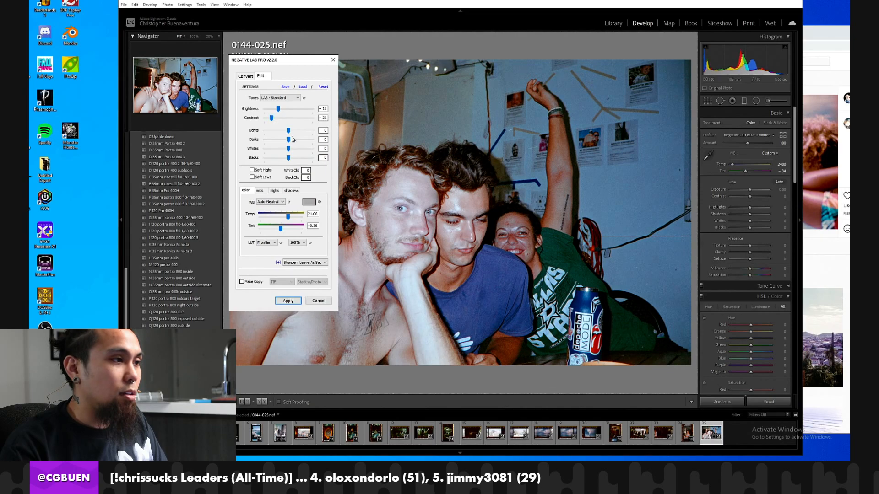
pyautogui.moveTo(288, 131); pyautogui.dragTo(285, 132)
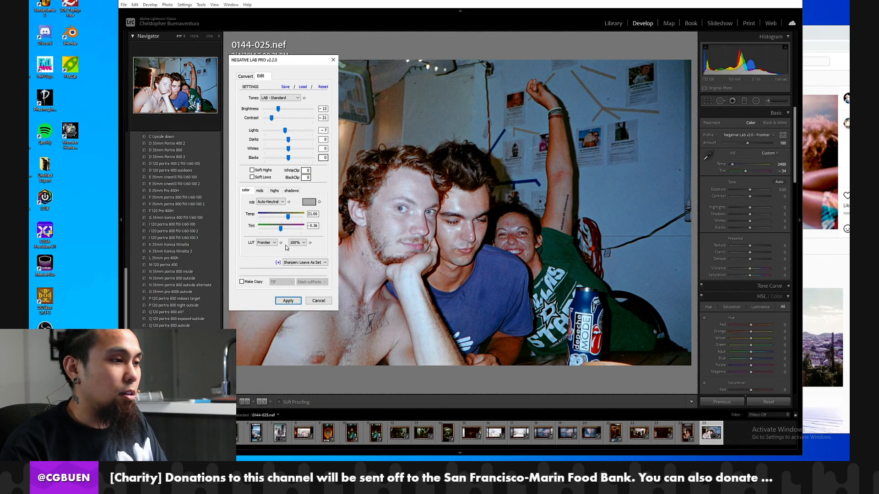
pyautogui.moveTo(290, 220); pyautogui.dragTo(282, 231)
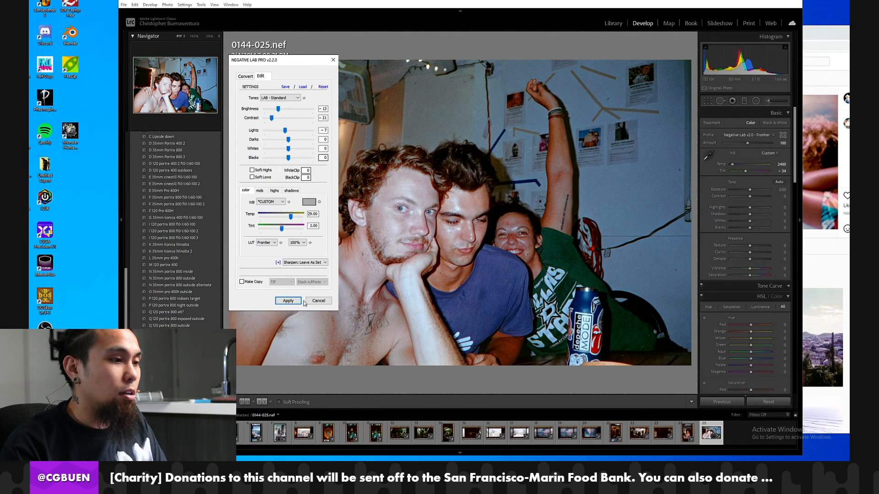
pyautogui.moveTo(290, 146); pyautogui.dragTo(279, 148)
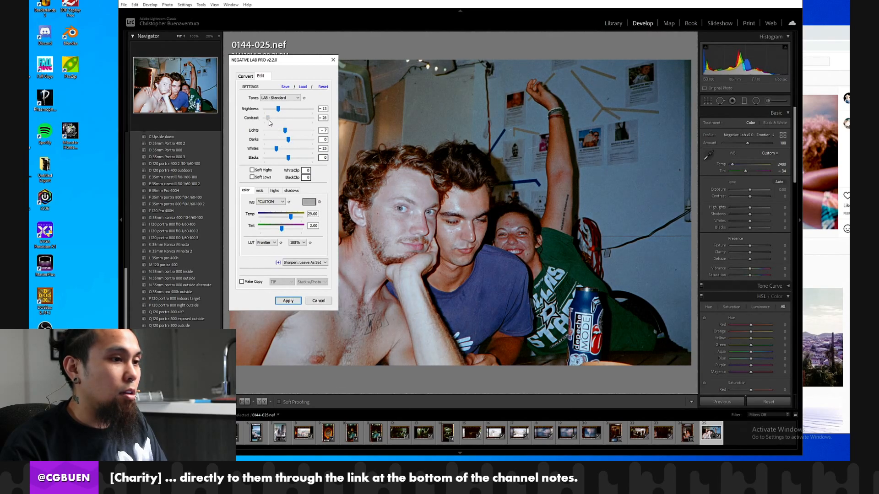
pyautogui.click(292, 298)
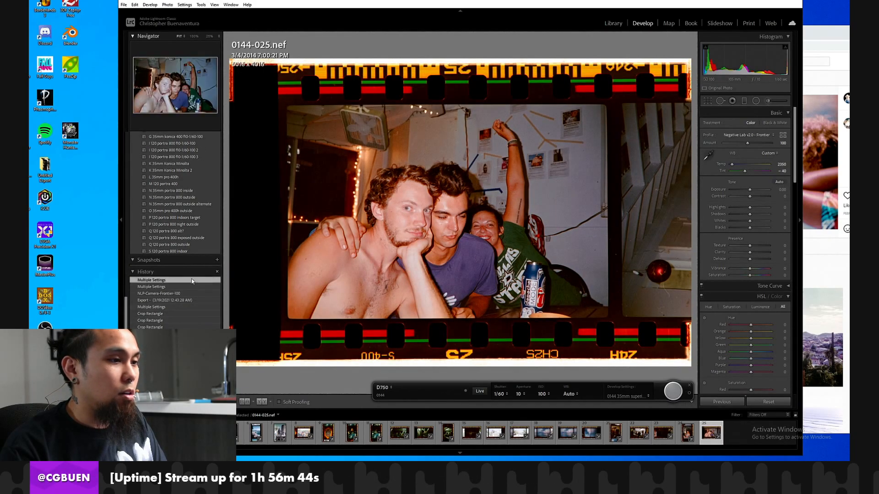
# Restore frame 0144-025's crop to the full As Shot area, and compare the new conversion with the original import state.
pyautogui.click(710, 101)
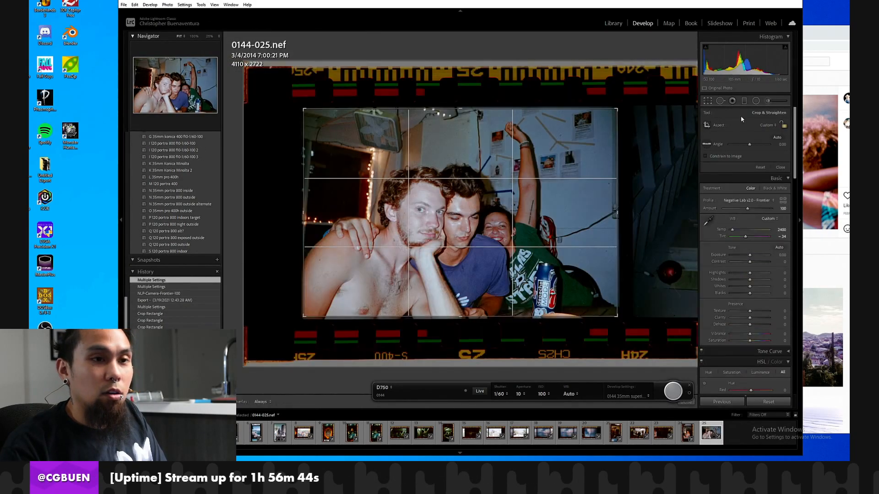
pyautogui.click(763, 129)
pyautogui.click(774, 134)
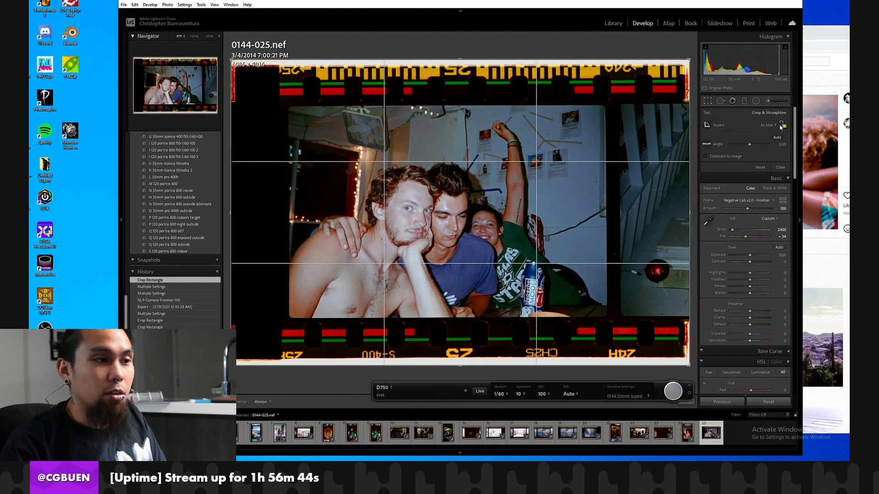
pyautogui.press('Return')
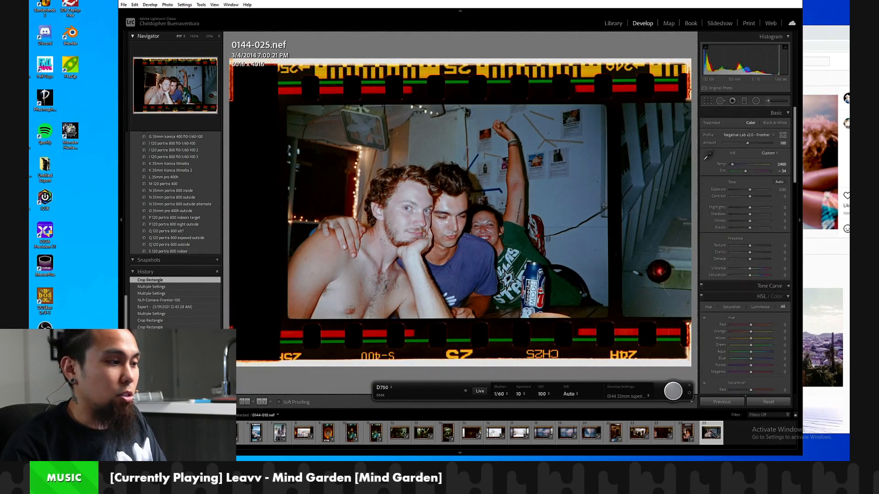
pyautogui.click(197, 348)
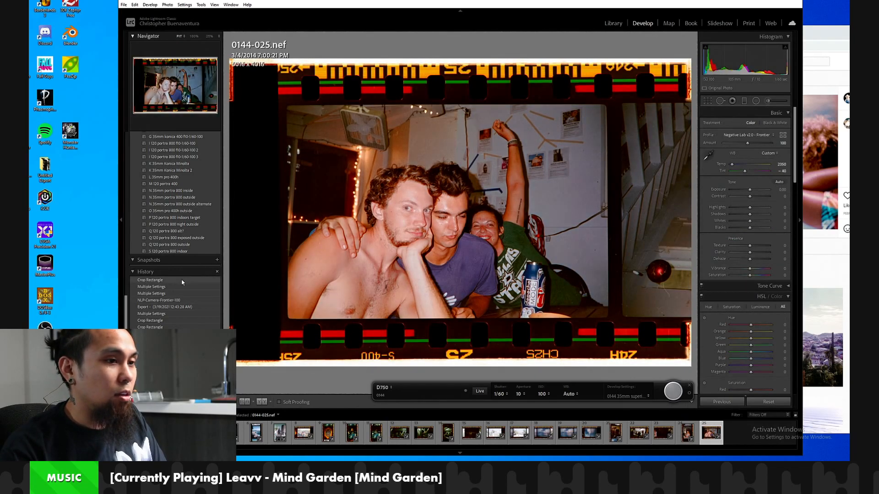
pyautogui.click(182, 283)
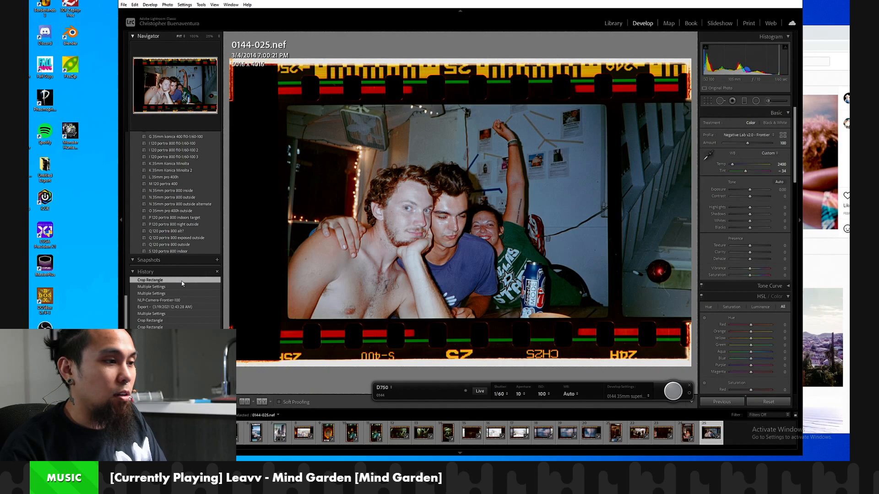
# Reopen frame 0144-025 in Negative Lab Pro, apply the Auto-Warm white balance, and compare the result with its earlier history state.
pyautogui.click(126, 6)
pyautogui.click(265, 154)
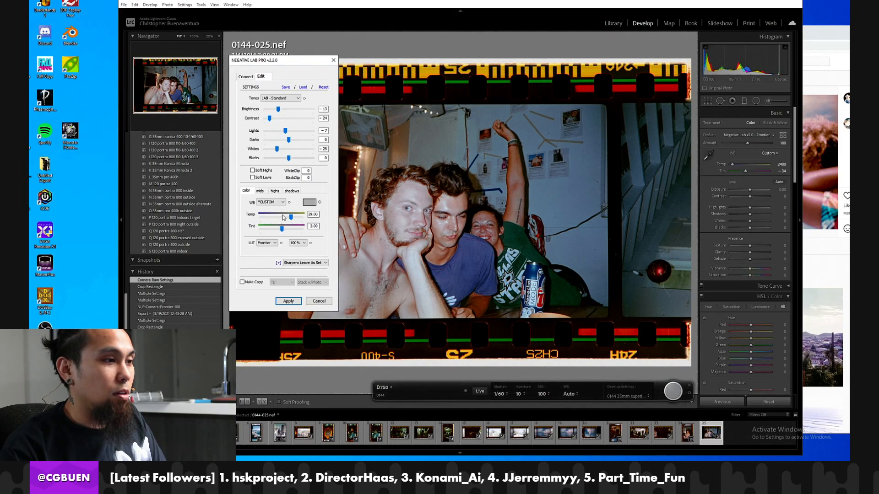
pyautogui.click(275, 202)
pyautogui.click(273, 226)
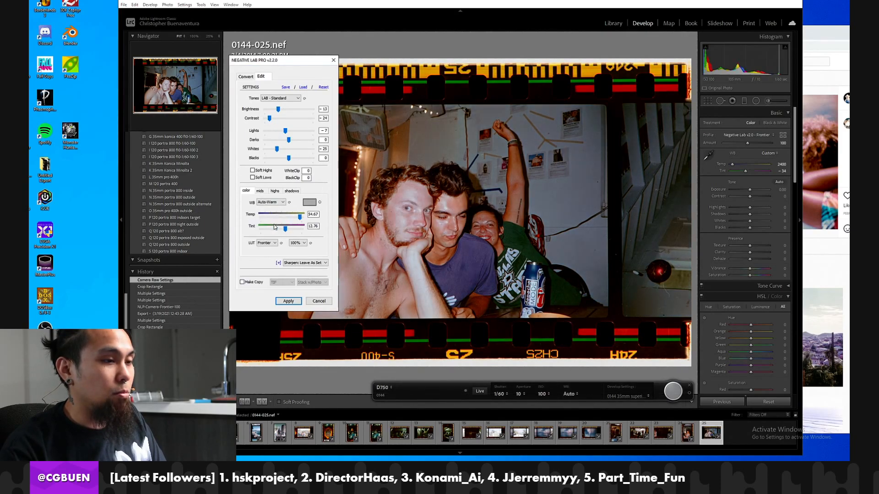
pyautogui.click(288, 300)
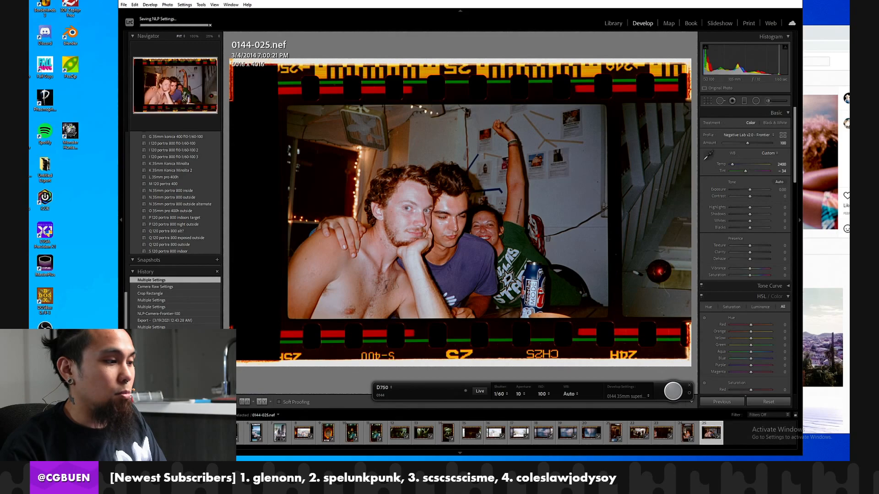
pyautogui.click(178, 281)
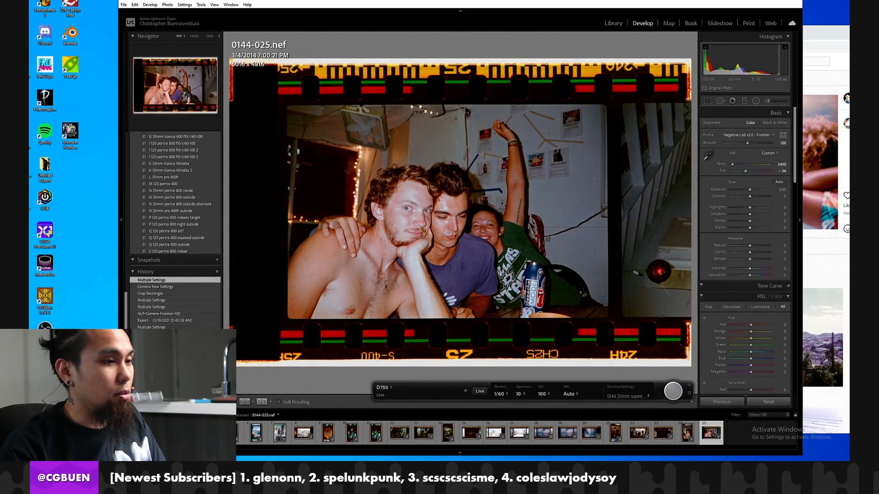
pyautogui.click(173, 281)
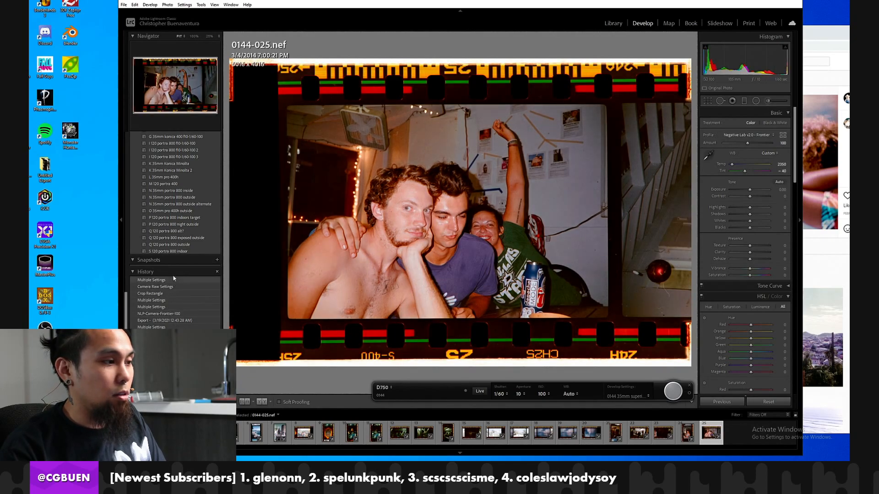
# Synchronize frame 0144-025's develop settings to frames 0144-023 and 0144-024.
pyautogui.keyDown('ctrl'); pyautogui.click(686, 437); pyautogui.keyUp('ctrl')
pyautogui.keyDown('ctrl'); pyautogui.click(664, 433); pyautogui.keyUp('ctrl')
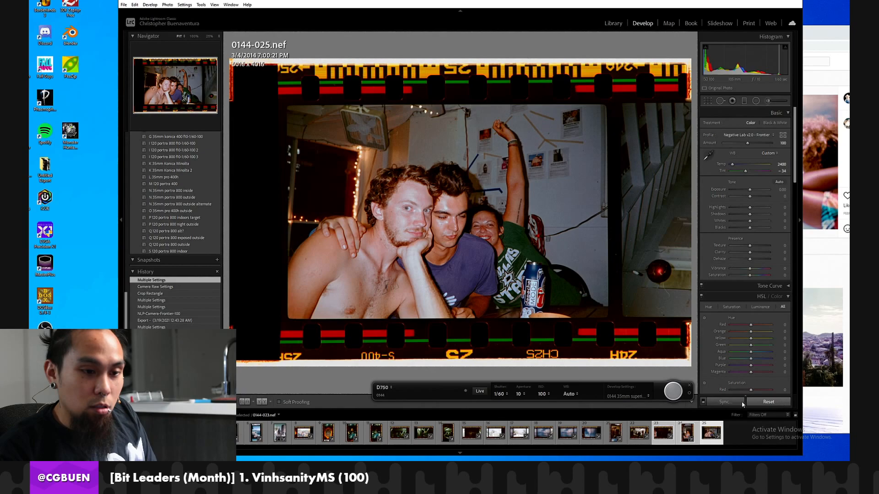
pyautogui.click(724, 401)
pyautogui.click(630, 337)
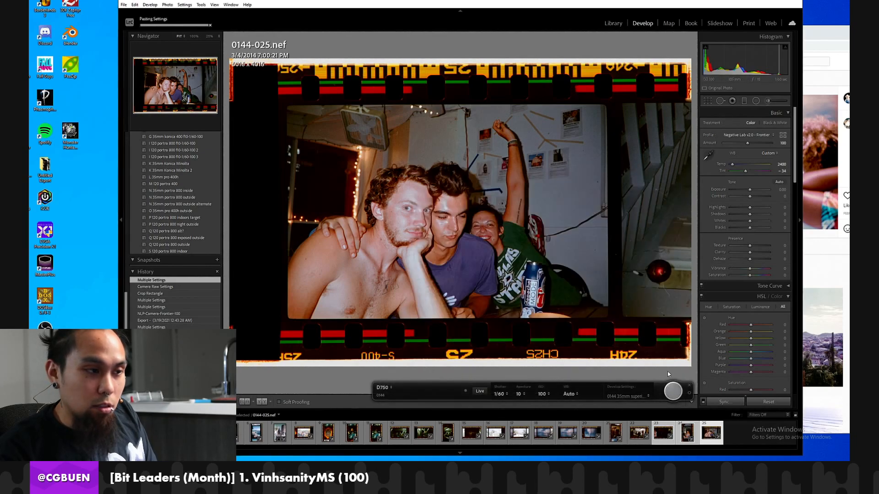
# Return frame 0144-023 to its earlier history state, and review it alongside frames 0144-021 through 0144-025.
pyautogui.click(659, 438)
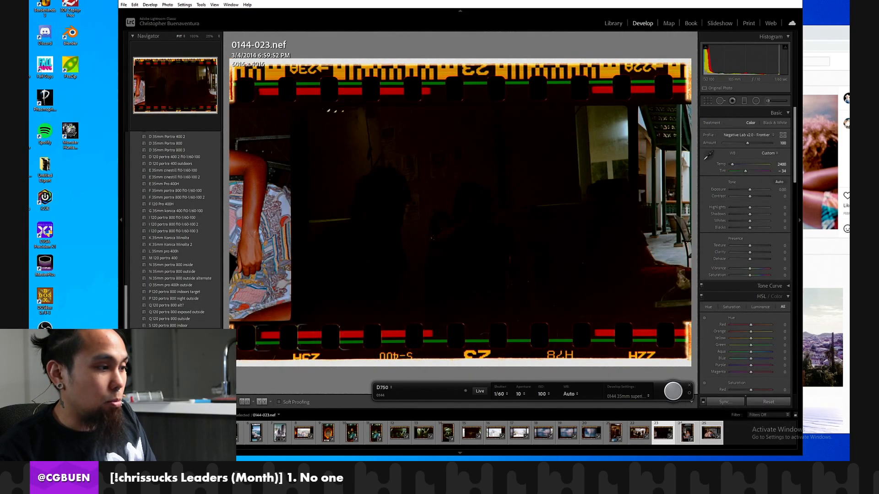
pyautogui.click(171, 366)
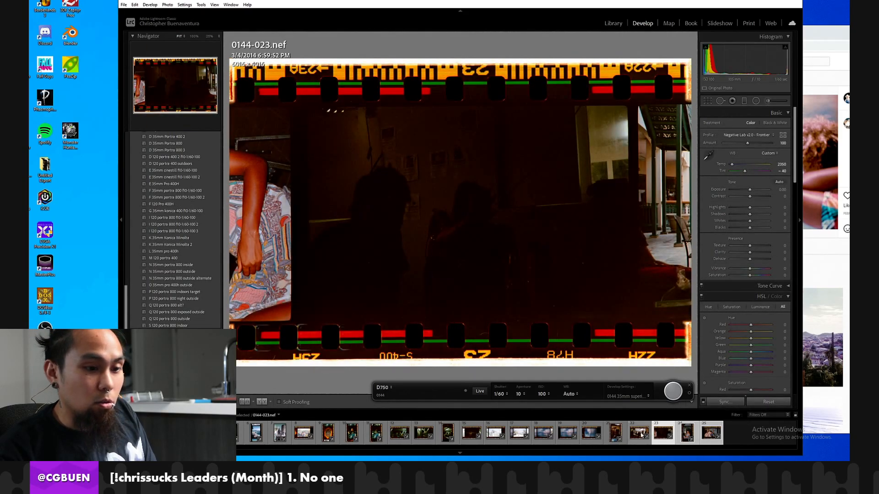
pyautogui.click(686, 440)
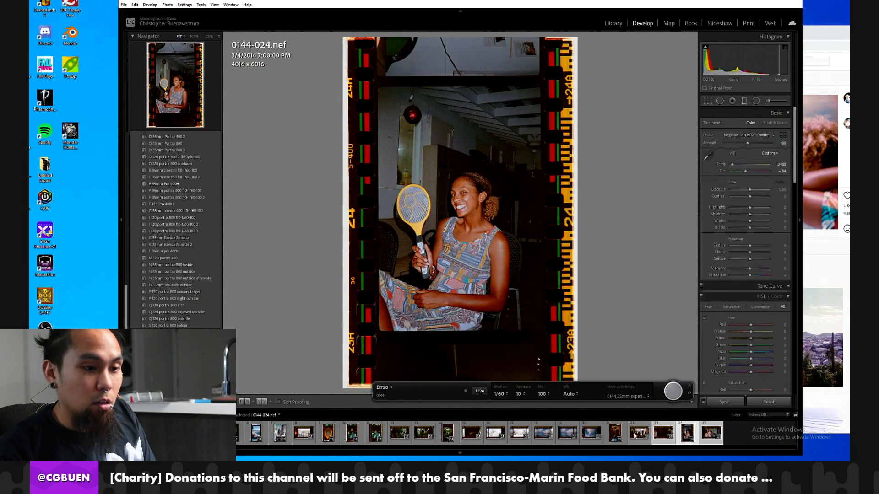
pyautogui.click(615, 434)
pyautogui.click(638, 434)
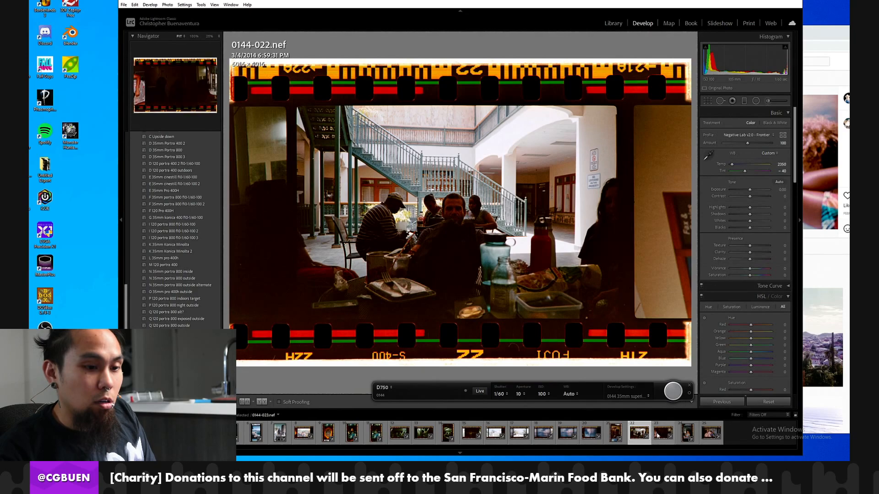
pyautogui.click(658, 435)
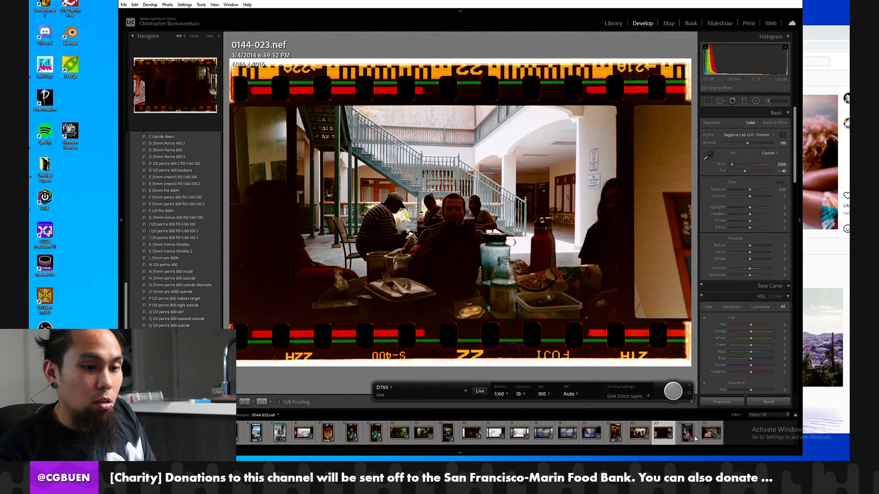
pyautogui.click(686, 435)
pyautogui.click(710, 435)
# Try to synchronize frame 0144-025's develop settings to frame 0144-021.
pyautogui.keyDown('ctrl'); pyautogui.click(614, 434); pyautogui.keyUp('ctrl')
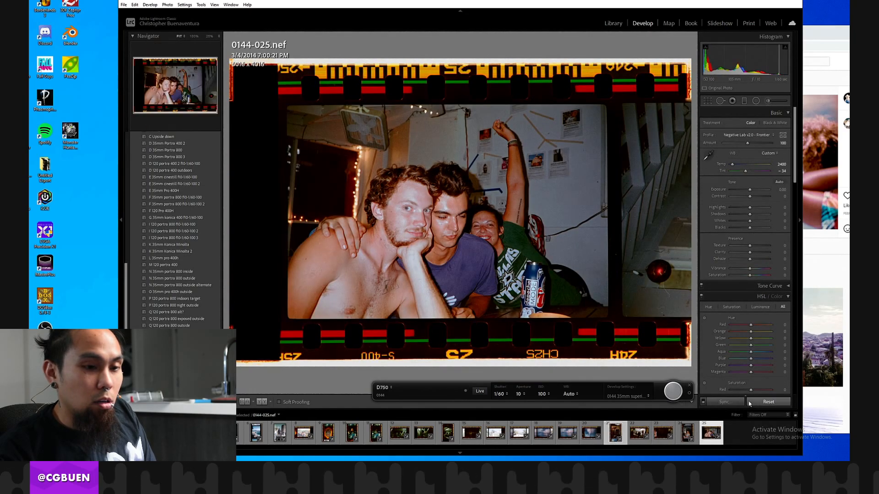
pyautogui.click(739, 402)
pyautogui.click(640, 340)
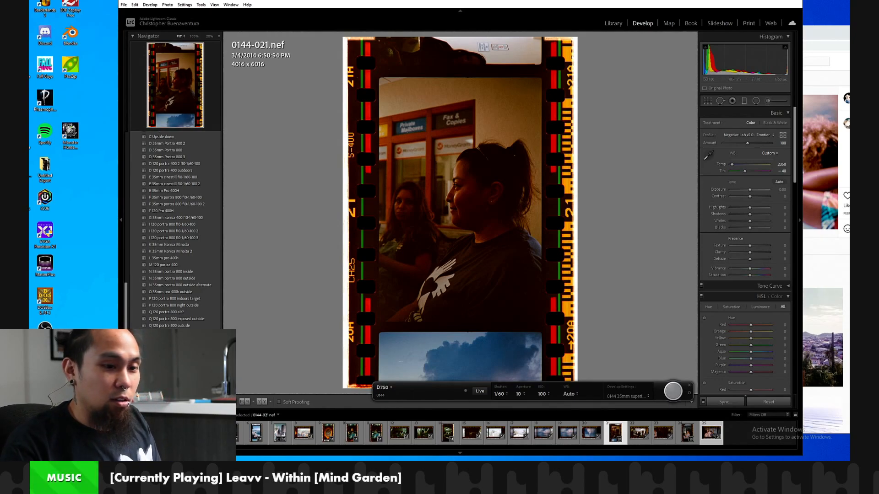
# Check frames 0144-024 and 0144-025, and take tethered captures of frames 0144-026 through 0144-028.
pyautogui.click(683, 434)
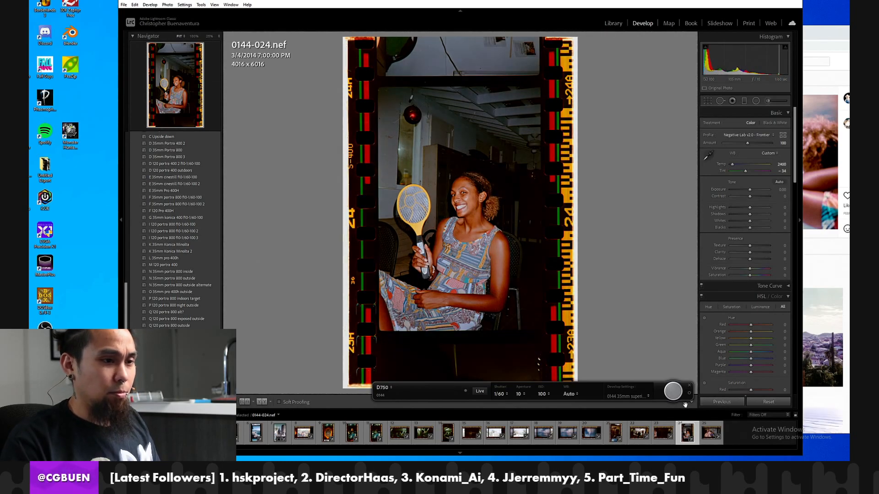
pyautogui.click(703, 434)
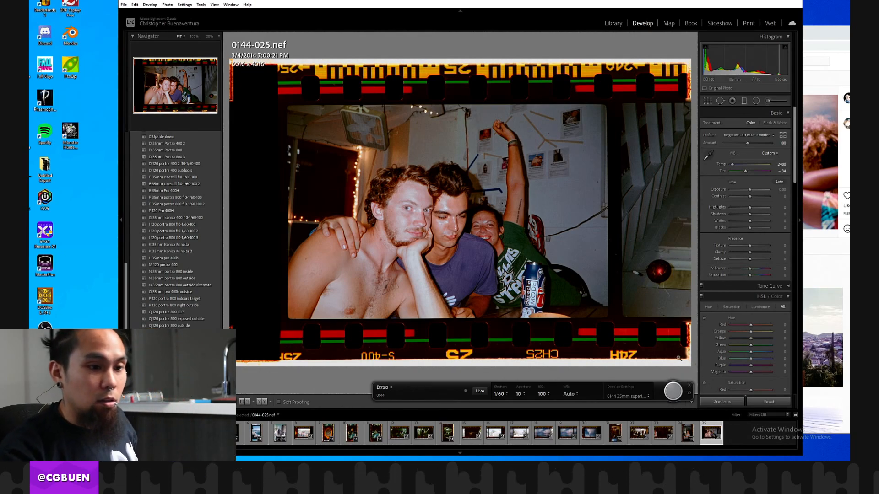
pyautogui.click(672, 392)
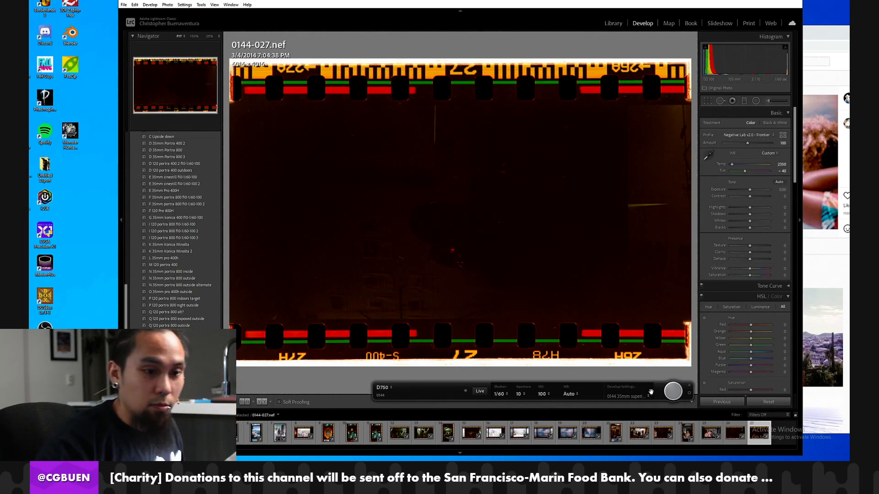
pyautogui.click(674, 391)
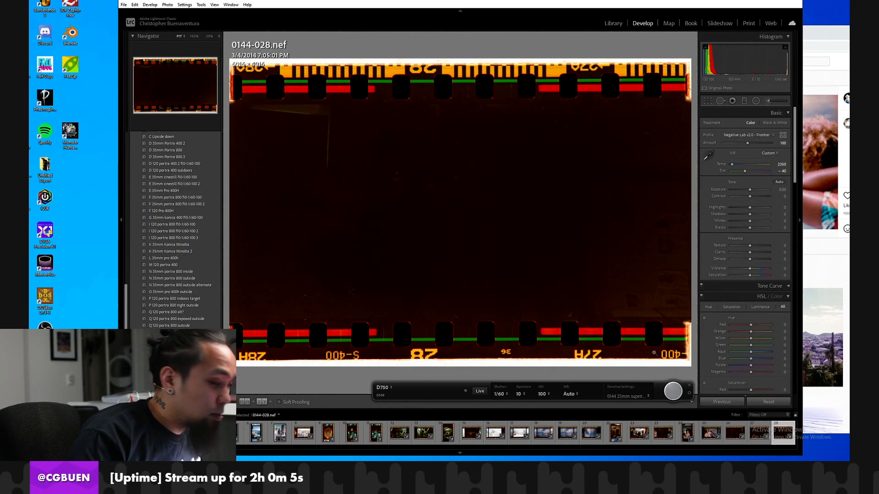
# Review the dark captures 0144-026 through 0144-028, and capture frame 0144-029.
pyautogui.click(733, 434)
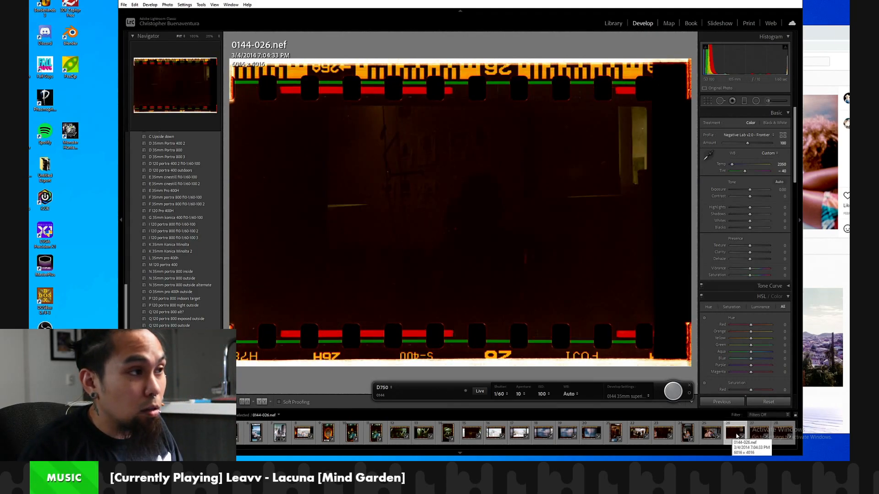
pyautogui.click(758, 437)
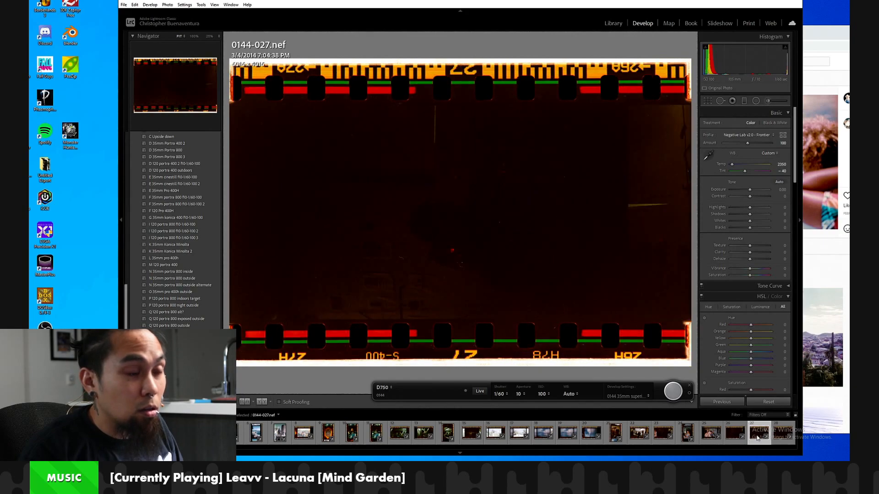
pyautogui.click(775, 437)
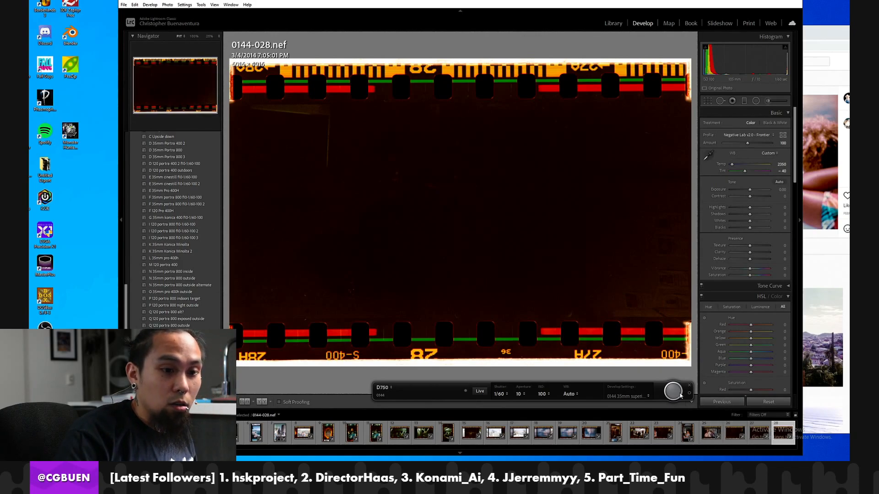
pyautogui.click(679, 396)
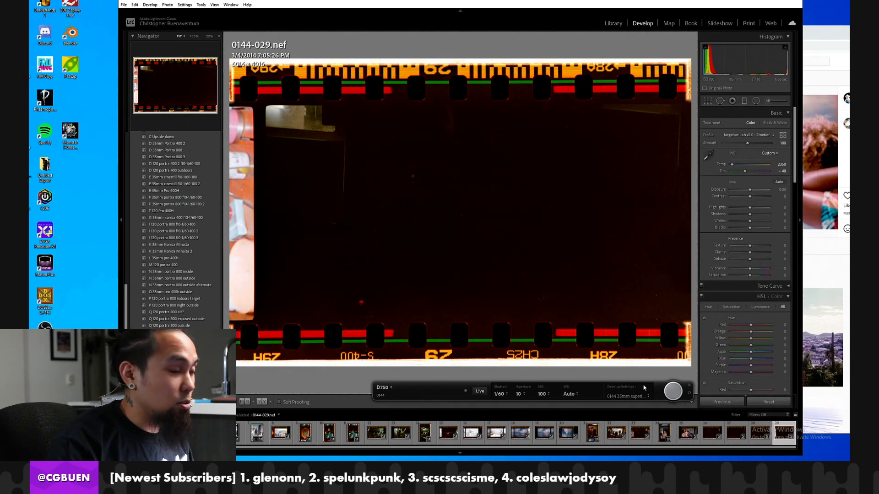
# Capture frame 0144-030 and rotate it clockwise so the seated woman is upright.
pyautogui.click(673, 393)
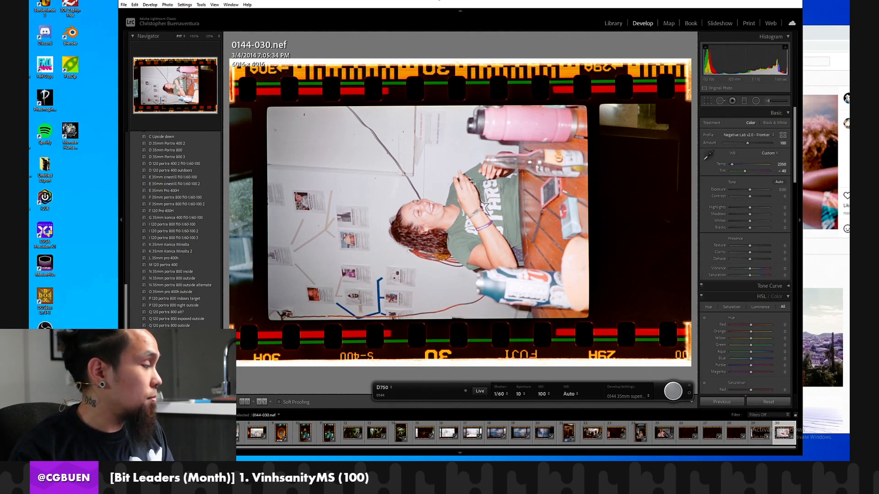
pyautogui.hotkey('ctrl', ']')
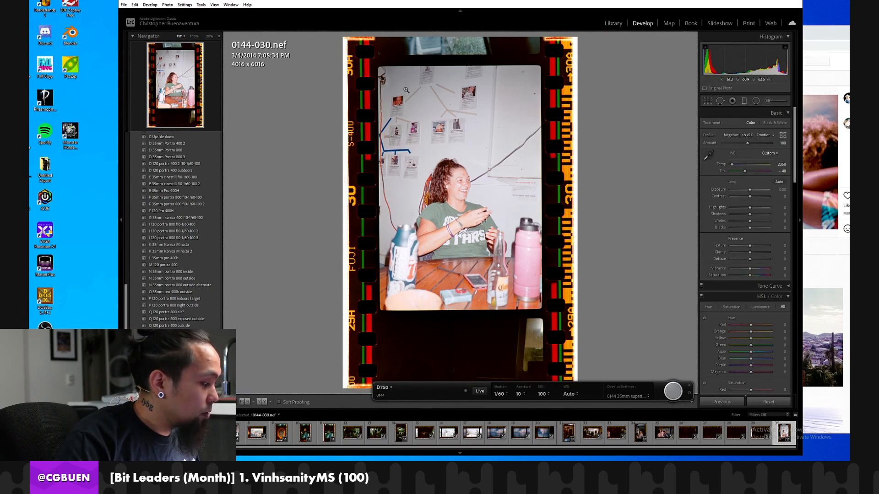
# Capture frame 0144-031 and inspect the white SUV seen through the windshield at 100%.
pyautogui.click(675, 397)
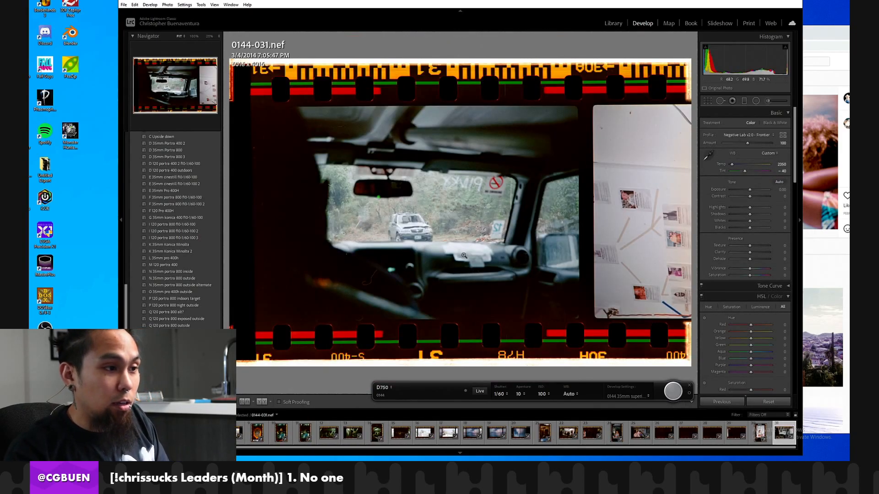
pyautogui.click(431, 240)
pyautogui.click(429, 229)
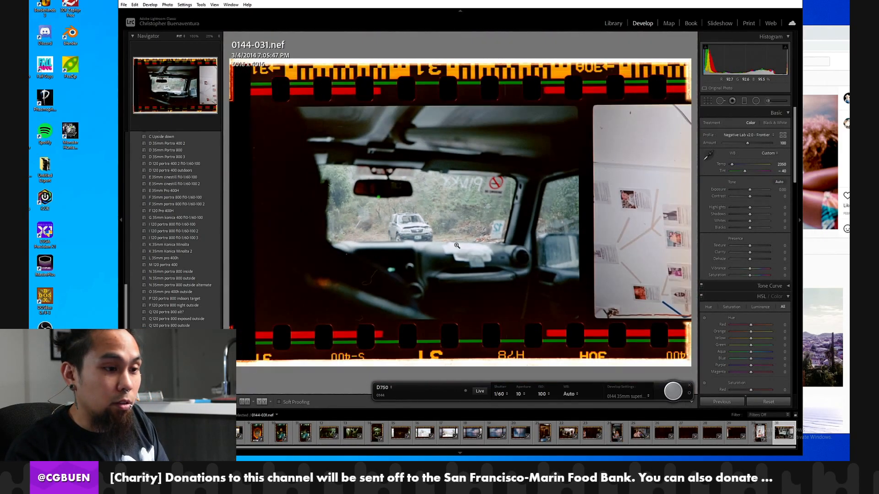
pyautogui.click(406, 236)
pyautogui.click(400, 236)
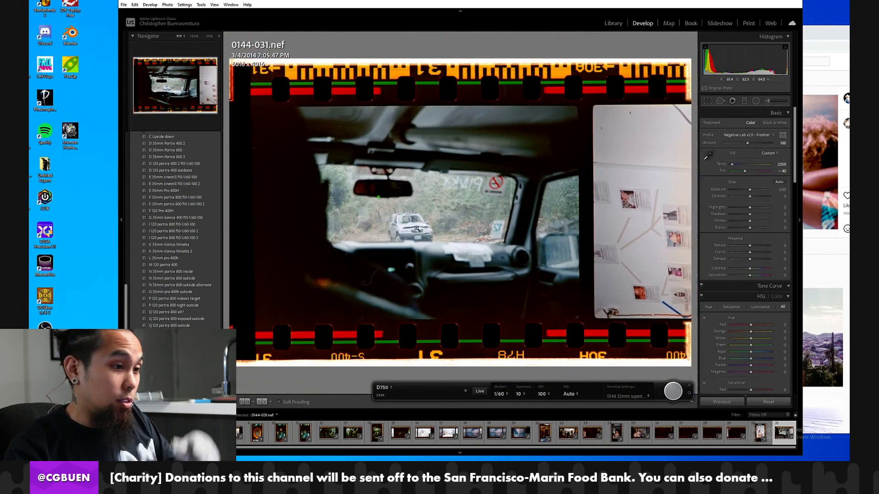
pyautogui.click(418, 218)
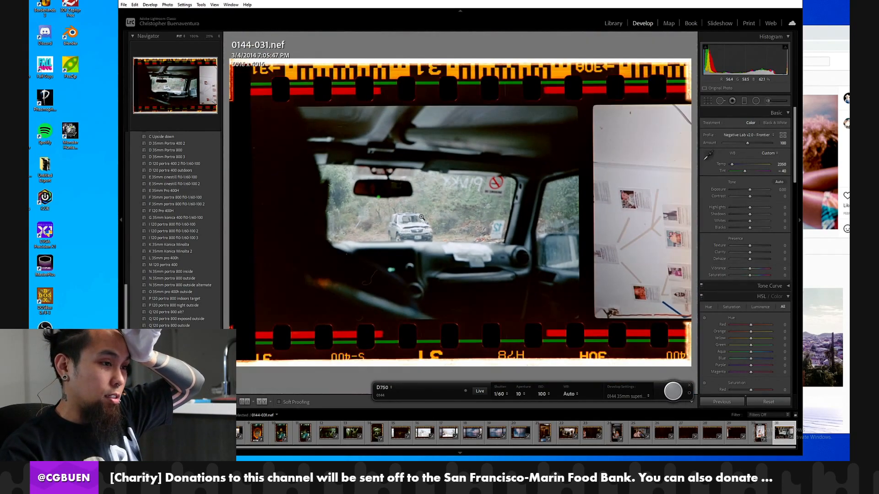
pyautogui.click(421, 217)
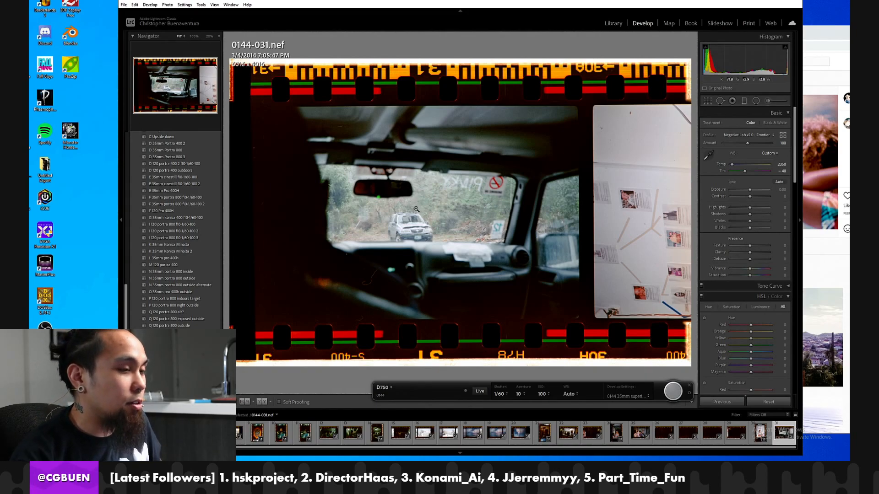
pyautogui.click(418, 211)
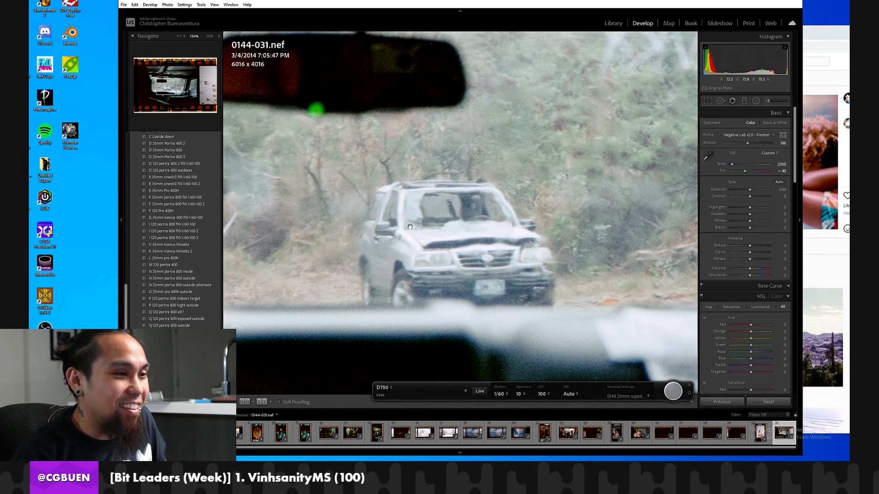
pyautogui.click(464, 238)
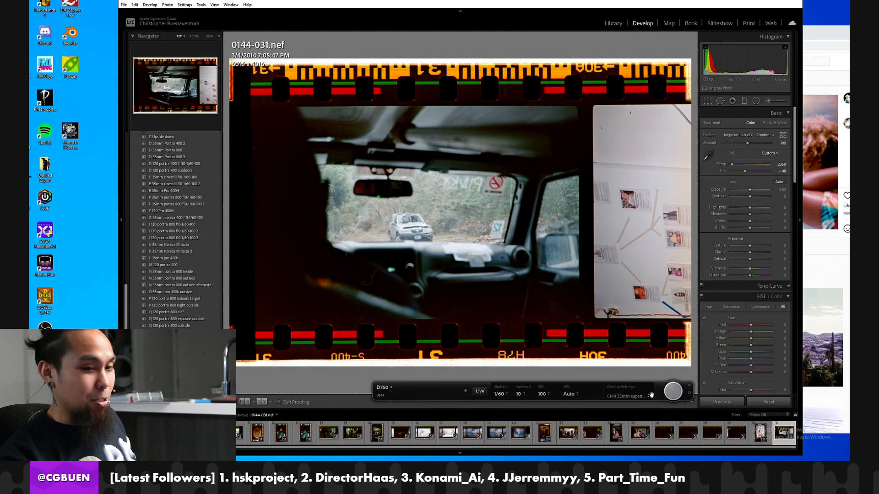
# Capture frame 0144-032 of the SUV on the dirt road, examine it, and trigger the capture of the following frame.
pyautogui.click(674, 397)
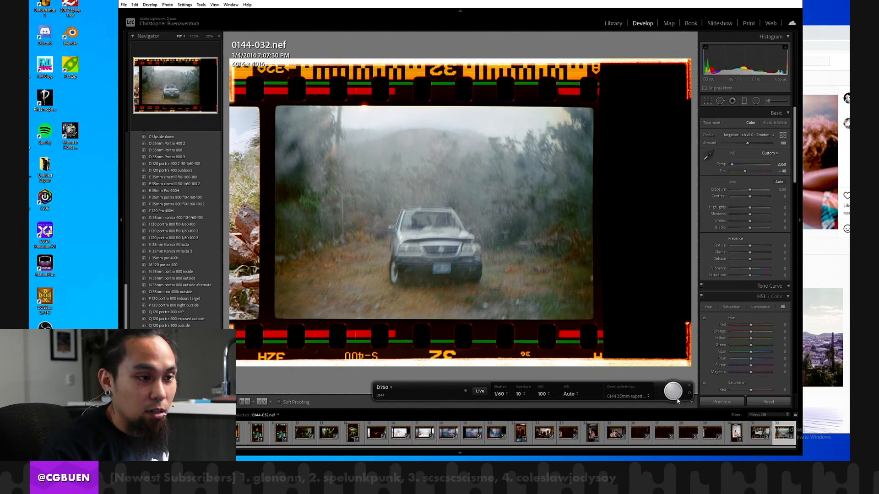
pyautogui.click(534, 281)
pyautogui.click(519, 278)
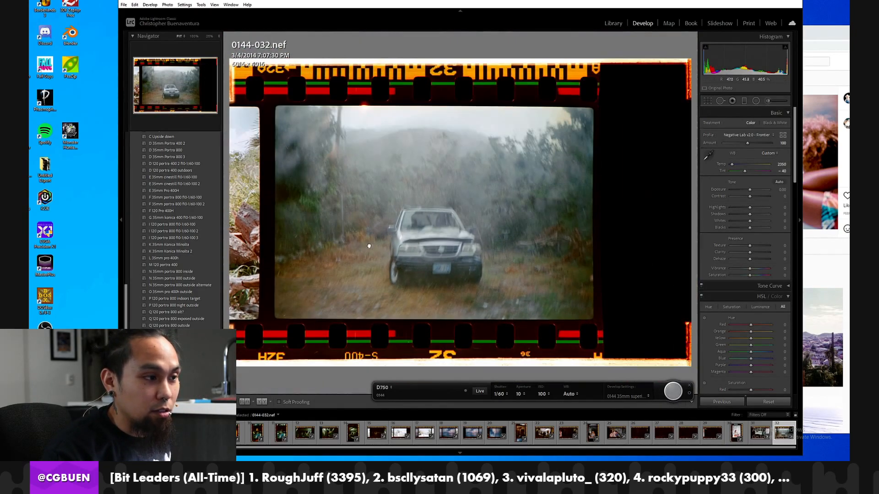
pyautogui.click(368, 246)
pyautogui.moveTo(309, 245); pyautogui.dragTo(324, 249)
pyautogui.click(364, 249)
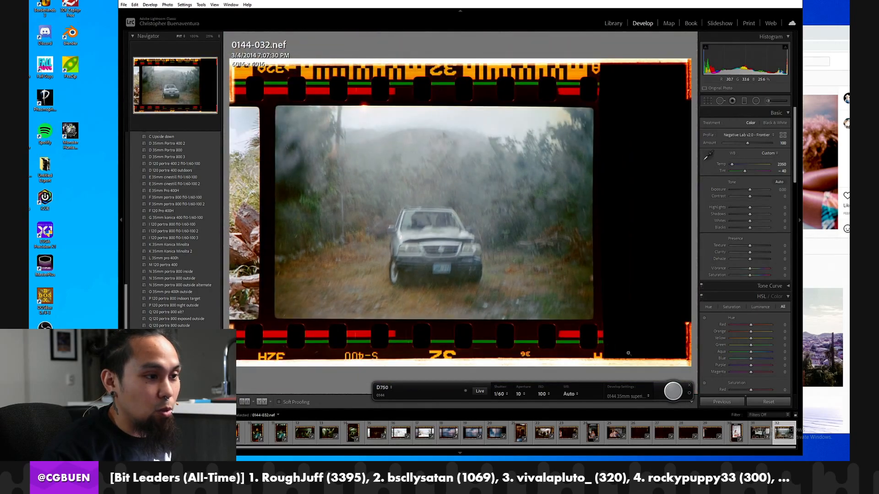
pyautogui.click(673, 398)
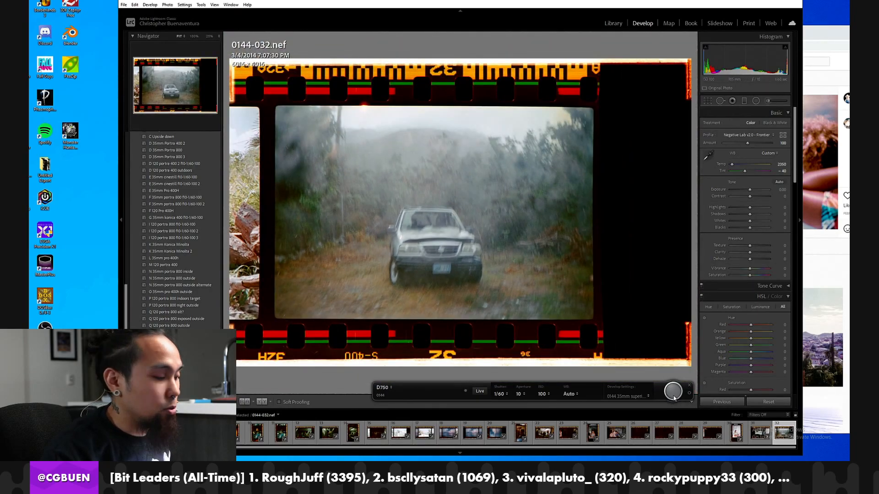
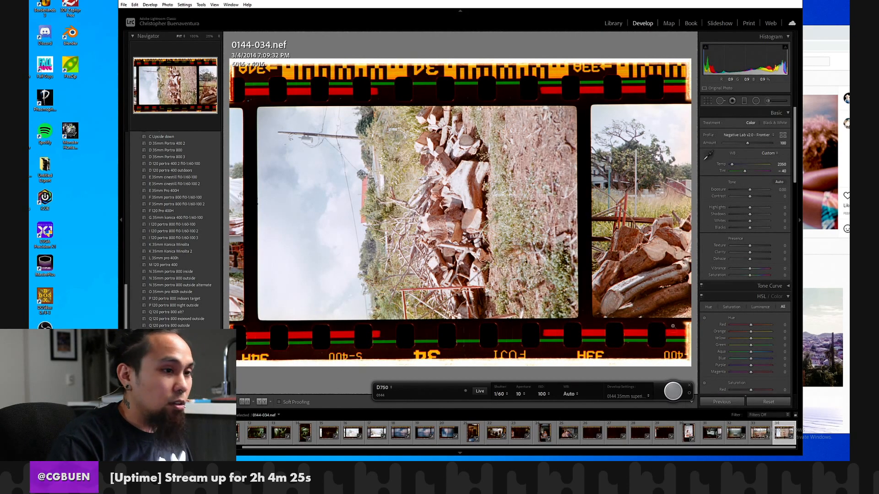
# Rotate frame 0144-034 clockwise so the wood pile is upright, and inspect its details up close.
pyautogui.hotkey('ctrl', ']')
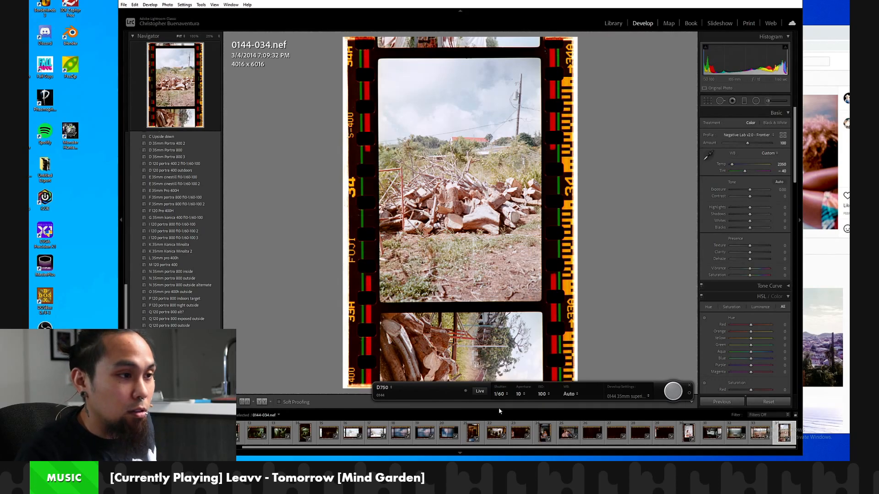
pyautogui.click(522, 217)
pyautogui.moveTo(522, 217); pyautogui.dragTo(691, 353)
pyautogui.click(492, 272)
pyautogui.click(464, 197)
pyautogui.click(464, 197)
pyautogui.click(463, 196)
pyautogui.click(465, 201)
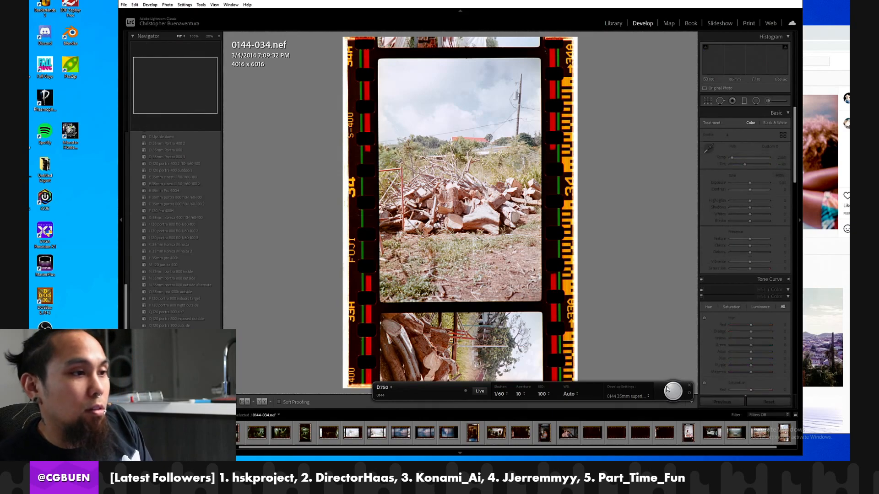
# Capture frame 0144-035 and inspect the foreground volunteer in the yellow hard hat at 100%.
pyautogui.press('Right')
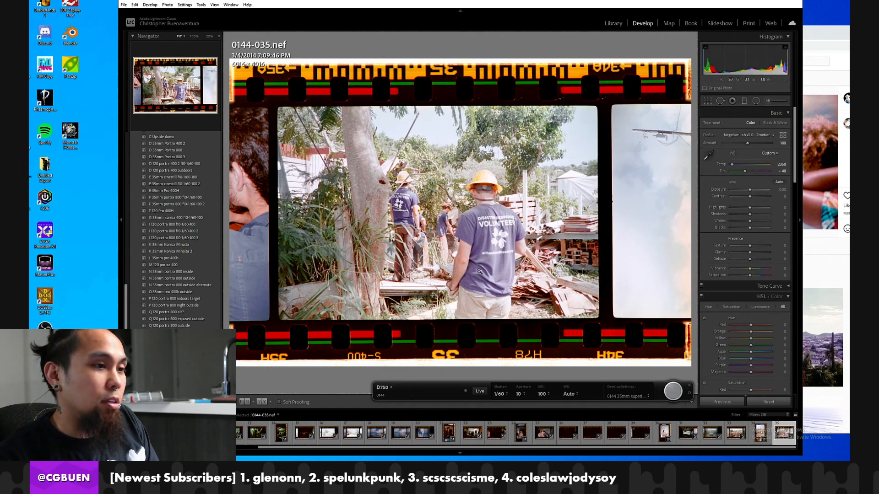
pyautogui.click(435, 249)
pyautogui.click(435, 249)
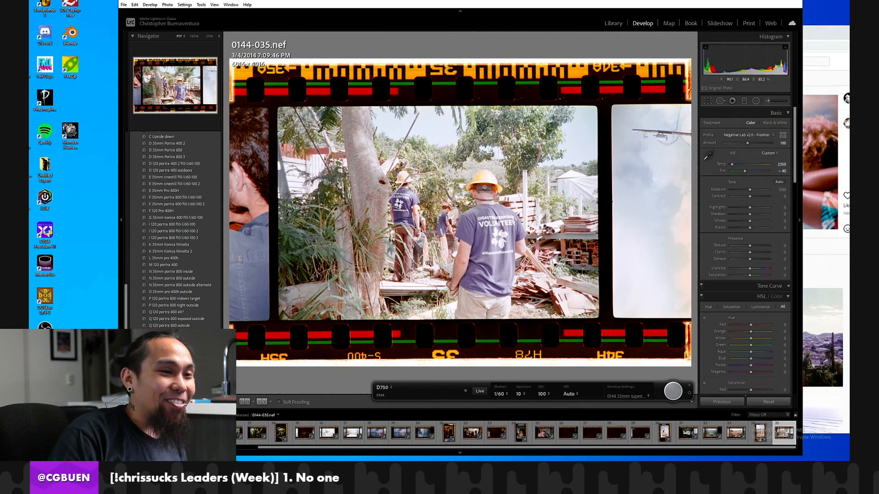
pyautogui.click(484, 243)
pyautogui.moveTo(485, 181); pyautogui.dragTo(483, 303)
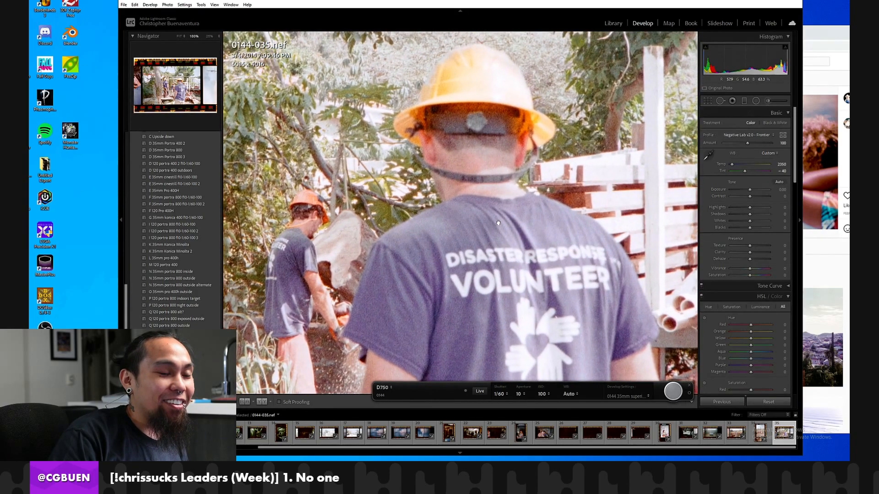
pyautogui.click(495, 223)
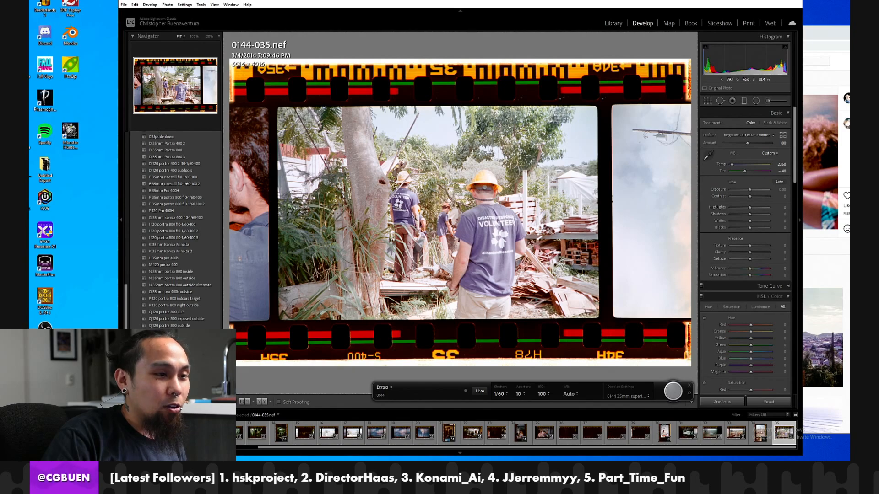
# Examine the background volunteers and the tree trunk in frame 0144-035 at 100%.
pyautogui.click(414, 220)
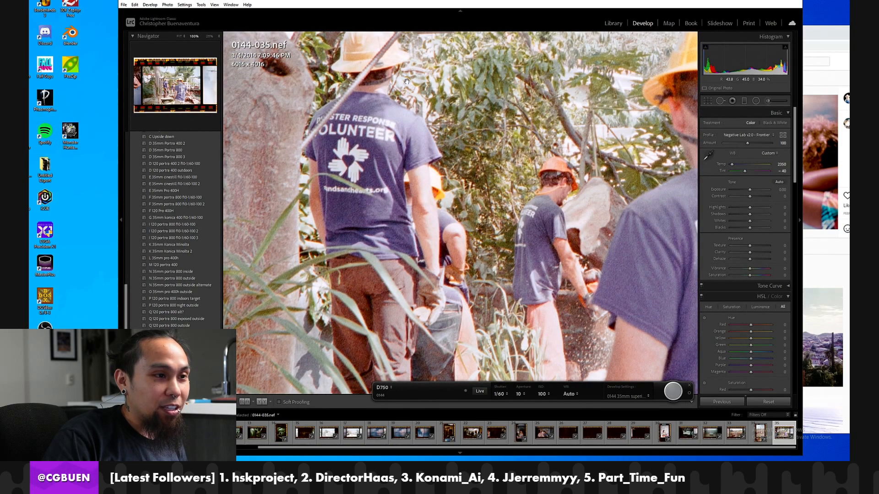
pyautogui.click(426, 266)
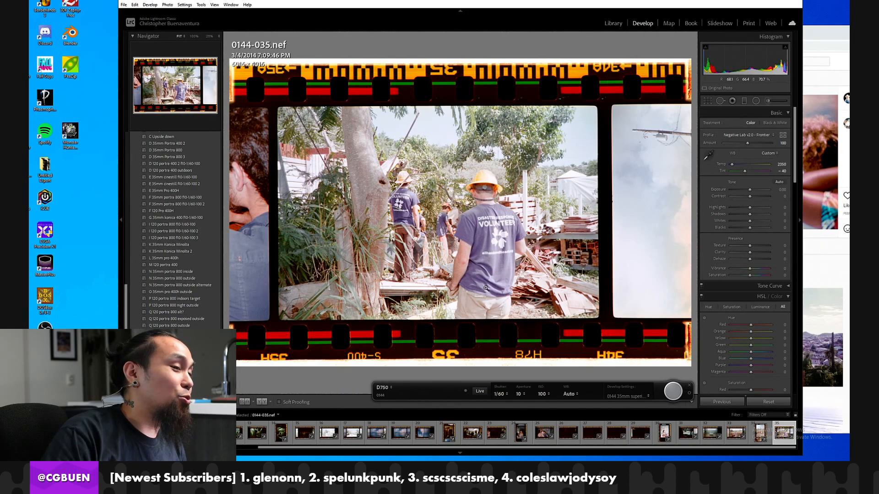
pyautogui.click(482, 246)
pyautogui.click(476, 245)
pyautogui.click(357, 146)
pyautogui.moveTo(528, 259); pyautogui.dragTo(448, 150)
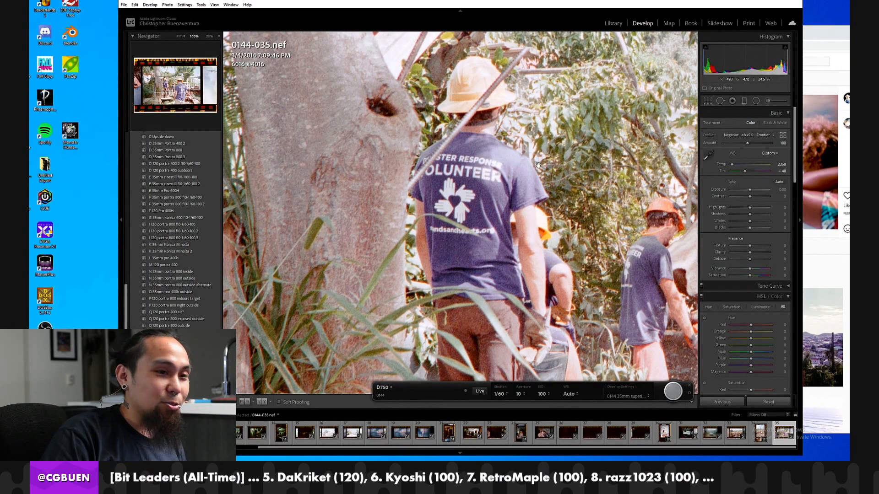
pyautogui.click(528, 245)
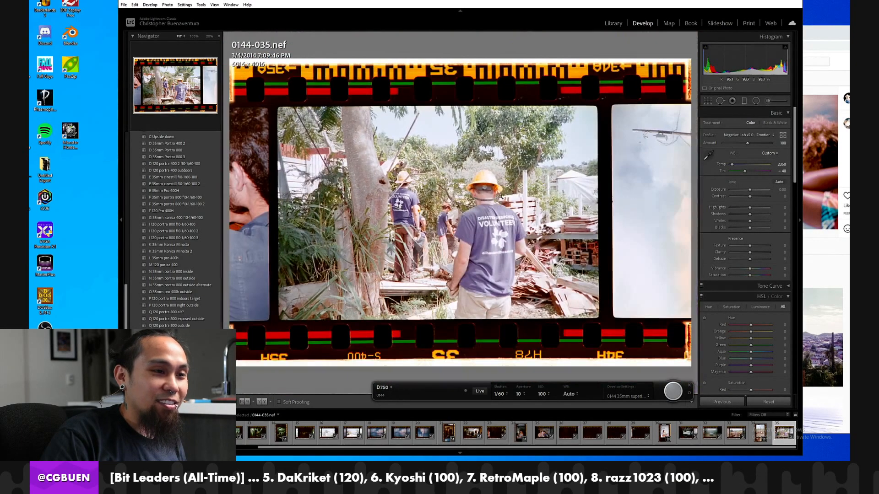
pyautogui.click(502, 197)
pyautogui.click(479, 257)
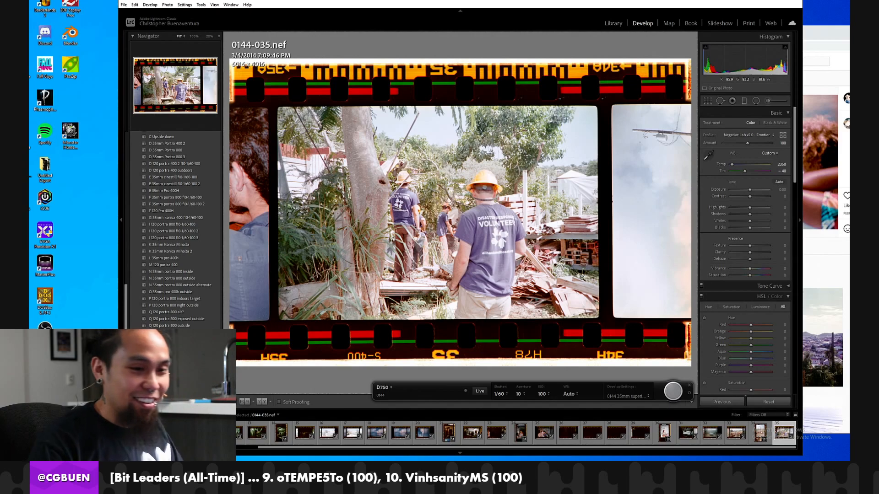
# Capture the roll's last frames, 0144-036 and 0144-037, and end the tethered capture session.
pyautogui.click(672, 390)
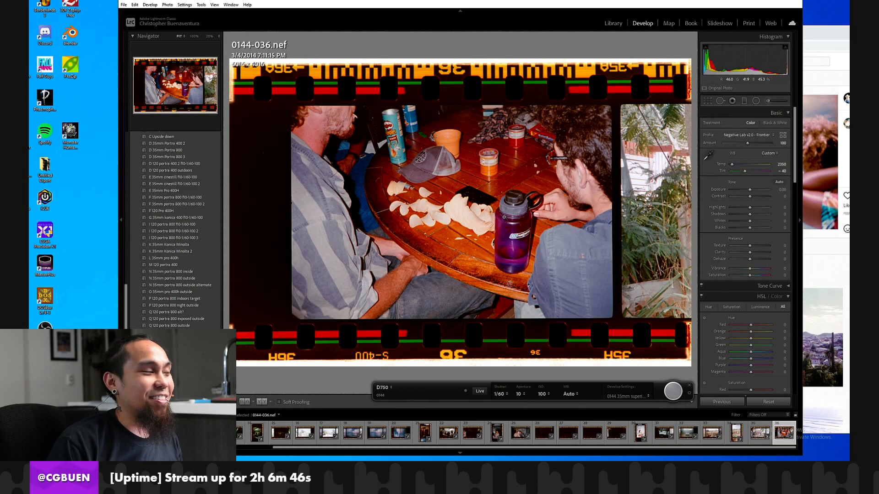
pyautogui.click(676, 392)
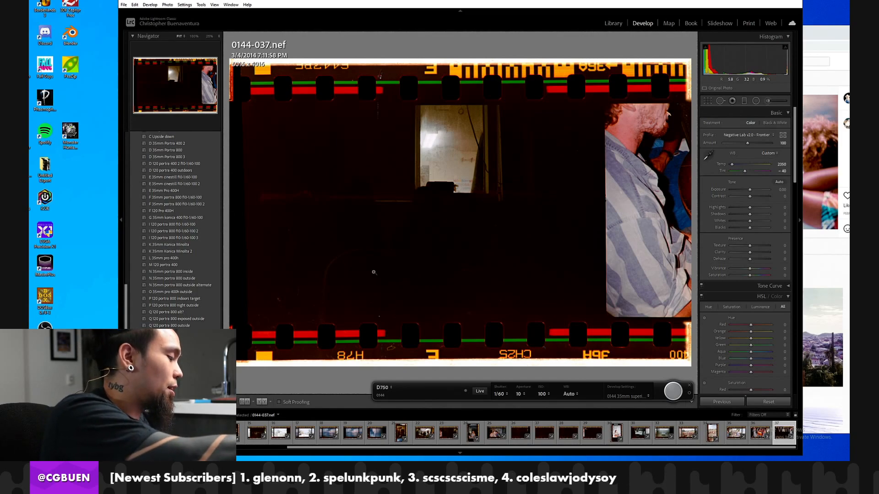
pyautogui.click(689, 385)
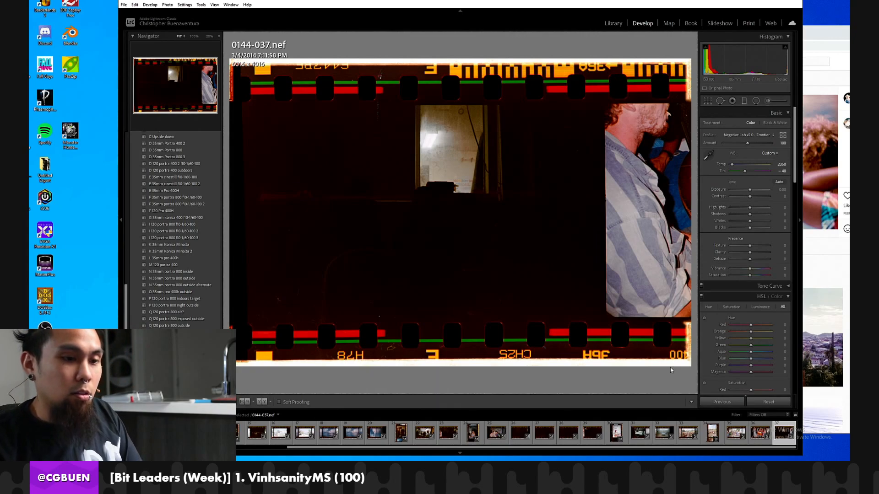
# Start a tethered capture session with the start number reset to 1.
pyautogui.click(123, 5)
pyautogui.moveTo(164, 69)
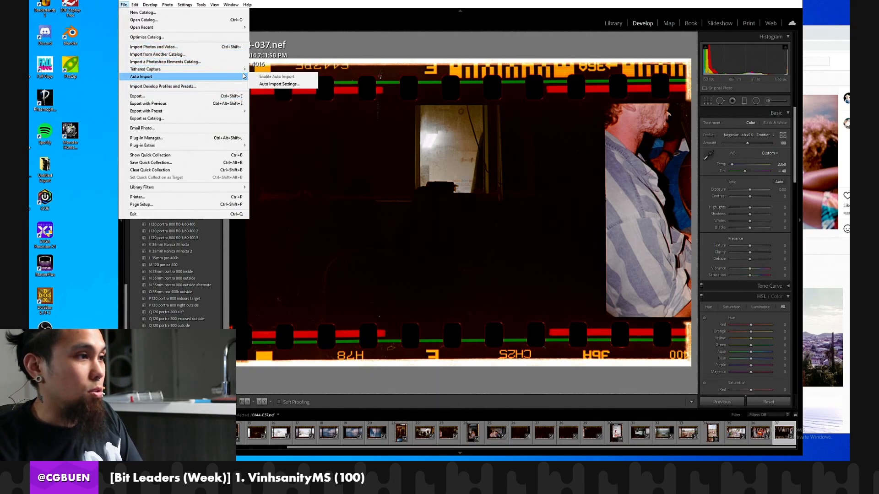
pyautogui.click(268, 70)
pyautogui.click(436, 109)
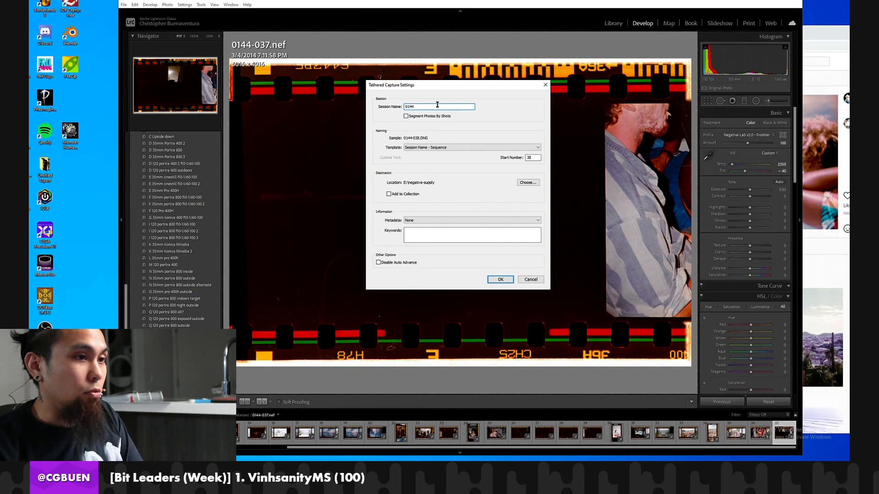
pyautogui.click(535, 158)
pyautogui.write('1')
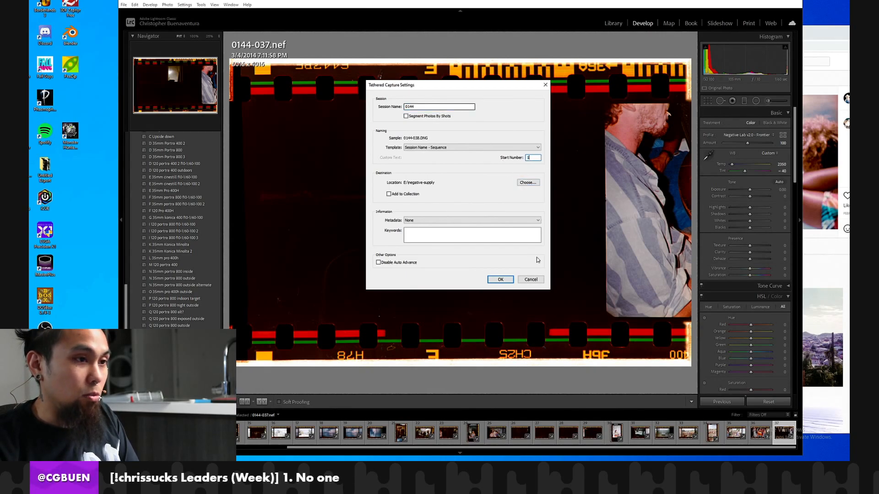
pyautogui.click(500, 279)
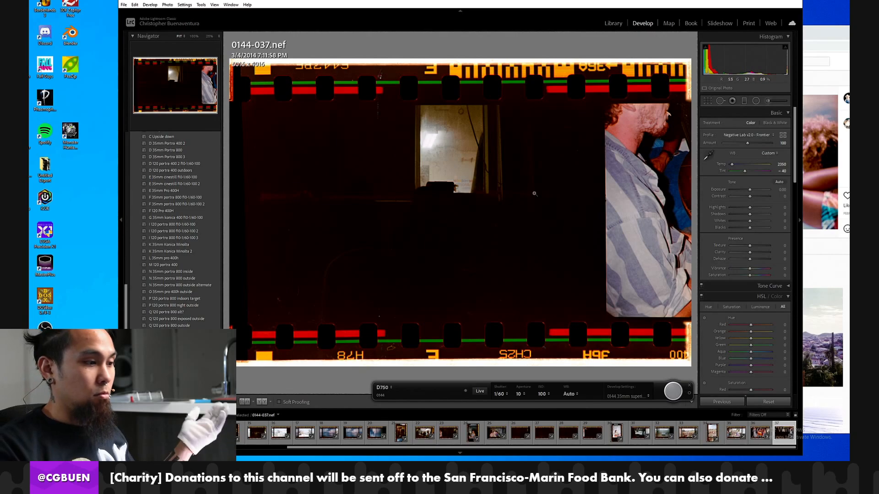
# Close the running tethered capture session and start a new one with the session name 0145.
pyautogui.click(123, 5)
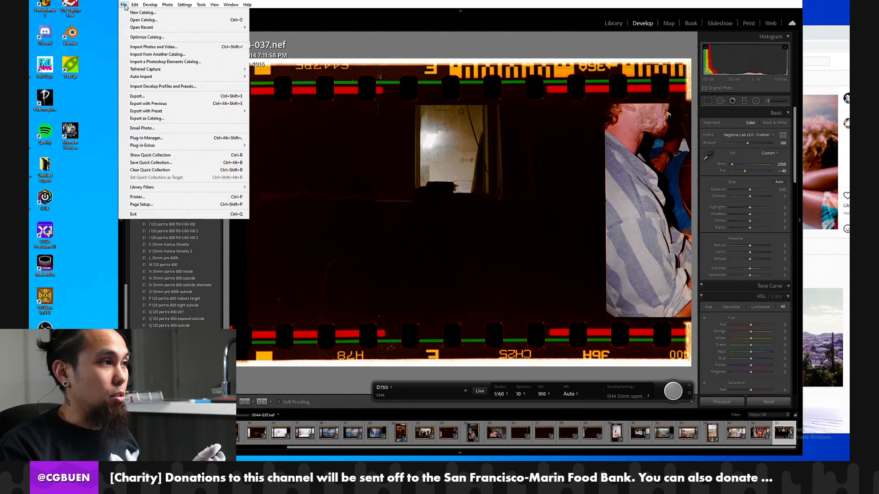
pyautogui.click(124, 6)
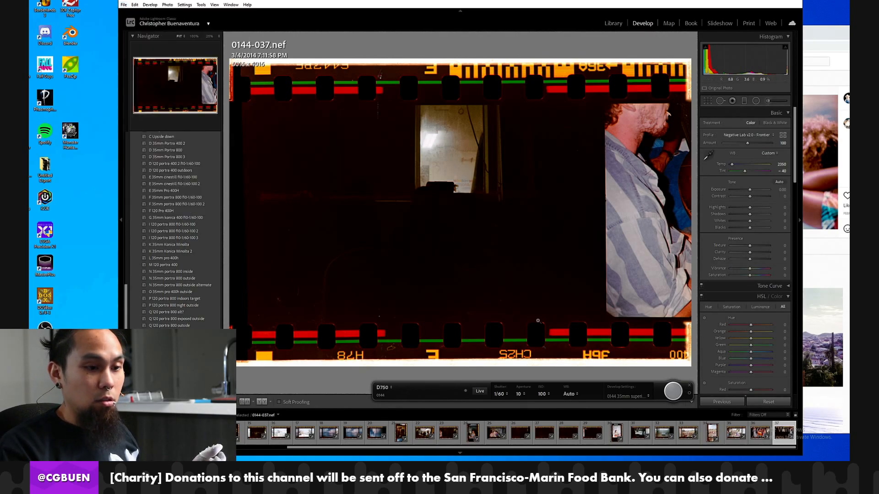
pyautogui.click(690, 386)
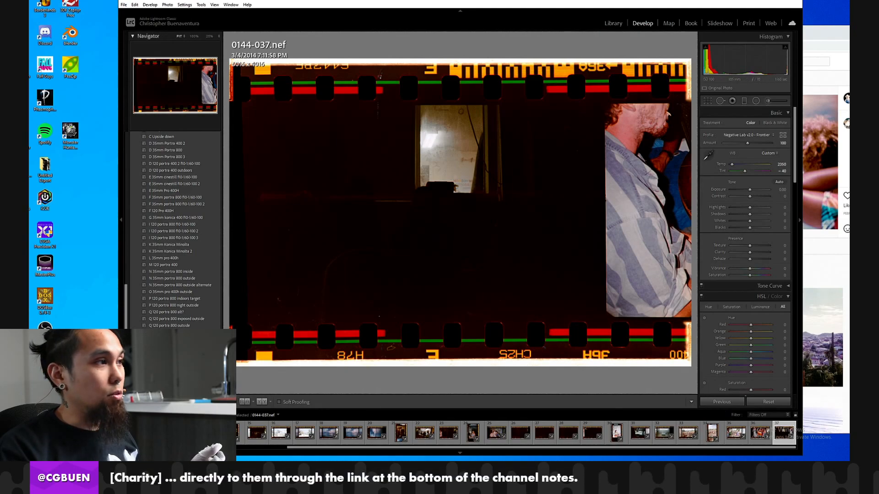
pyautogui.click(124, 5)
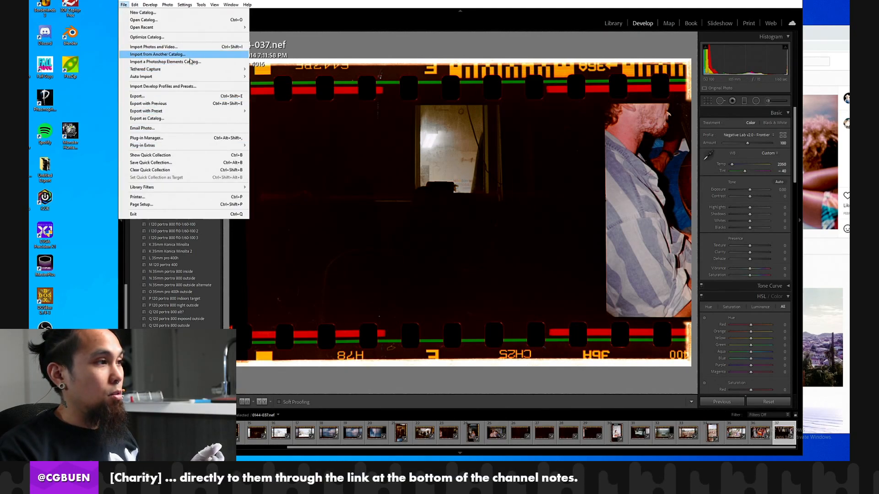
pyautogui.moveTo(151, 70)
pyautogui.click(281, 71)
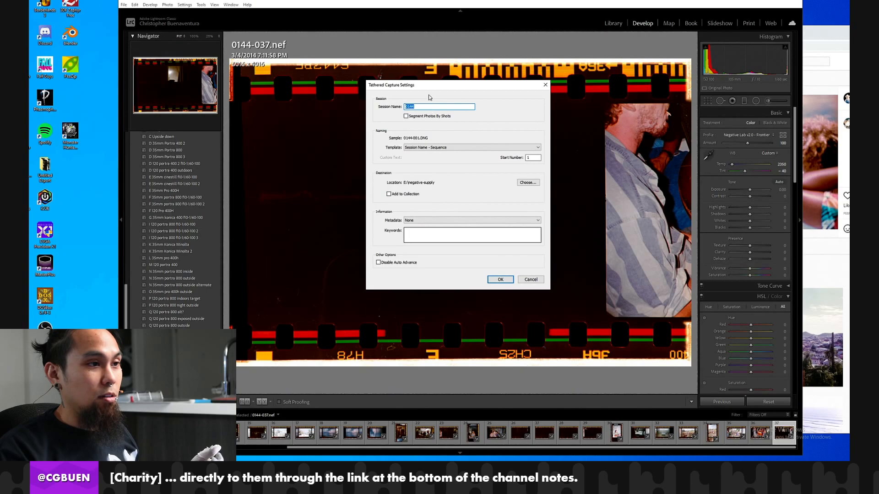
pyautogui.click(430, 107)
pyautogui.press('BackSpace')
pyautogui.write('5')
pyautogui.press('Return')
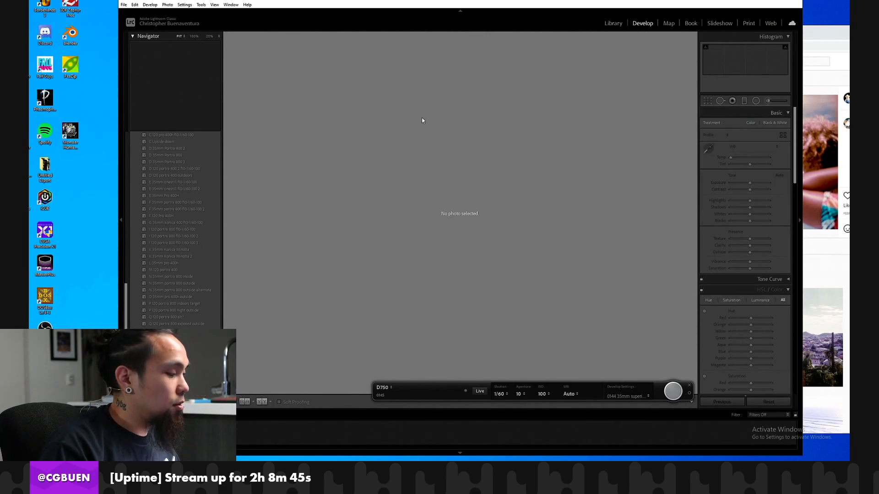
# Capture frames 0145-001 to 0145-003, rotating the first one clockwise so the seated people are upright.
pyautogui.click(671, 392)
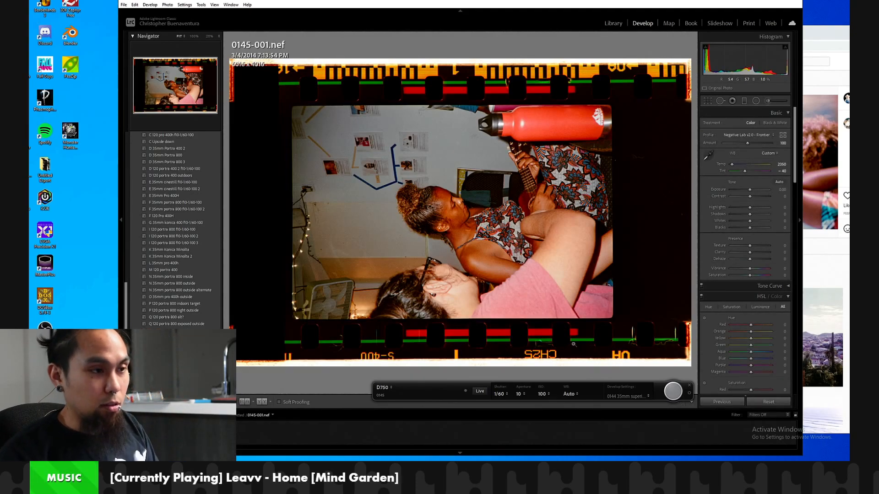
pyautogui.hotkey('ctrl', ']')
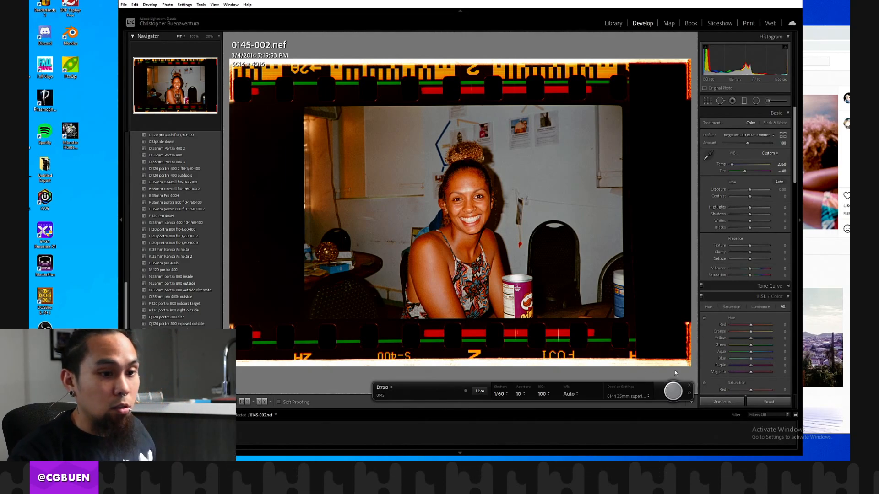
pyautogui.click(671, 392)
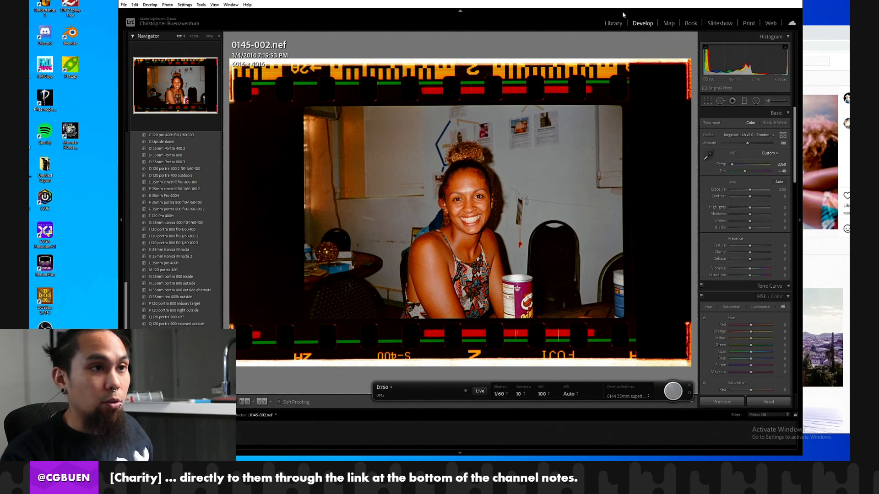
# Open frame 0144-024 of the woman with the racket from folder 0144 in the Develop module.
pyautogui.click(611, 25)
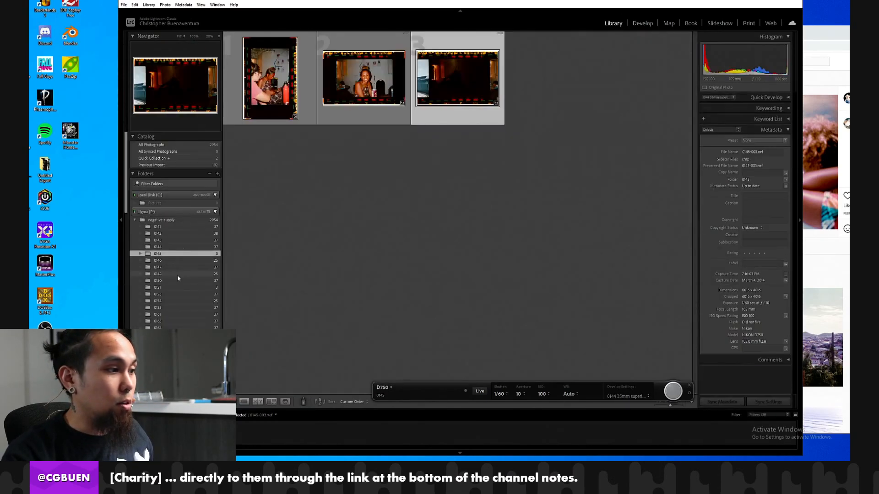
pyautogui.click(178, 247)
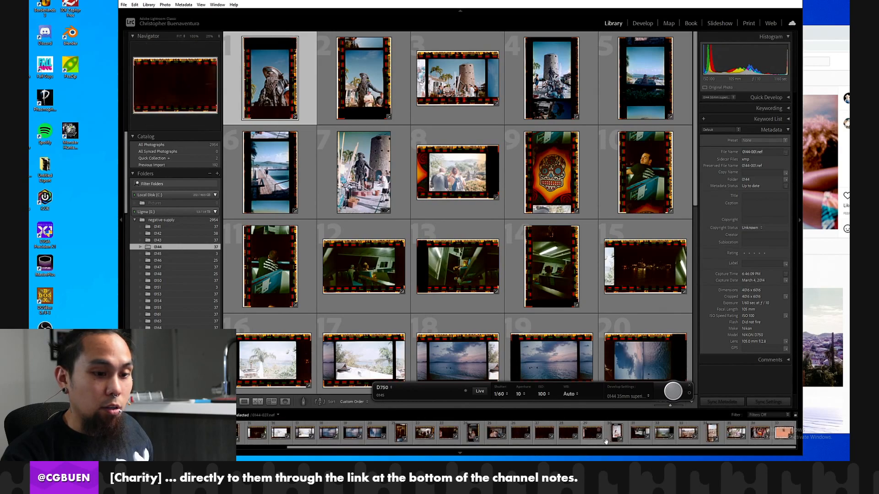
pyautogui.click(472, 433)
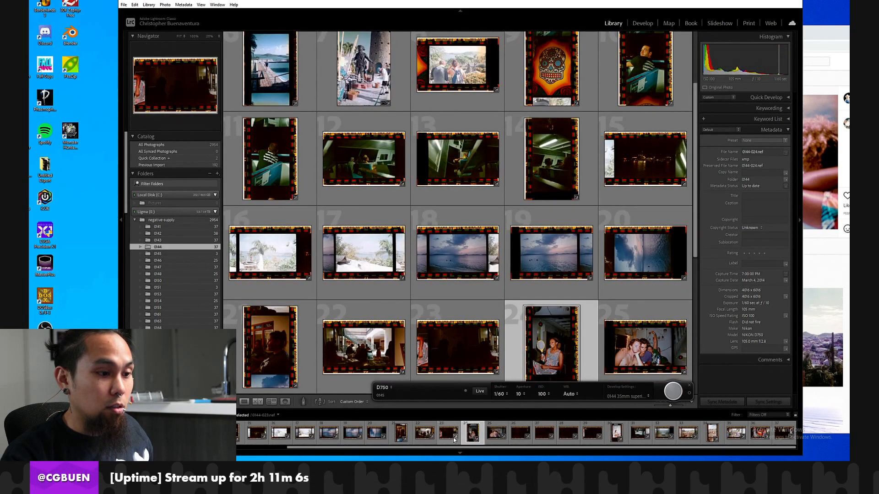
pyautogui.click(643, 22)
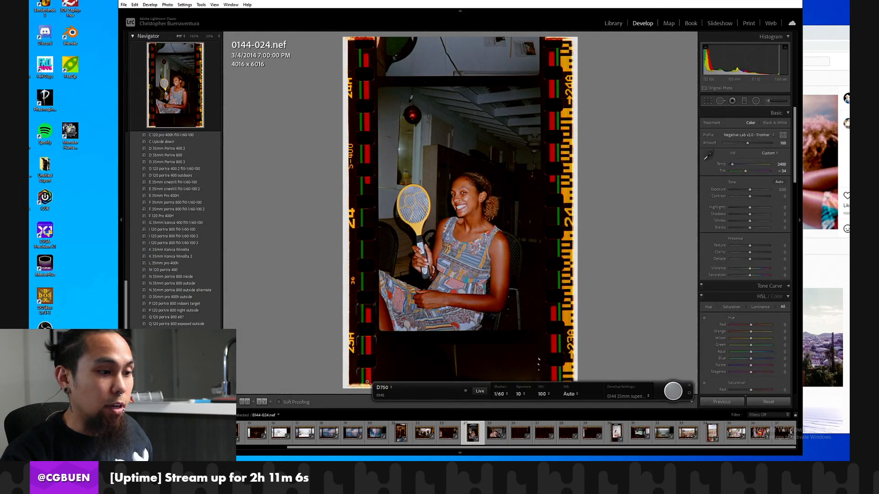
# Save the frame's develop settings as a user preset named 0144 35mm superia f10-1/60-100.
pyautogui.scroll(5, 202, 180)
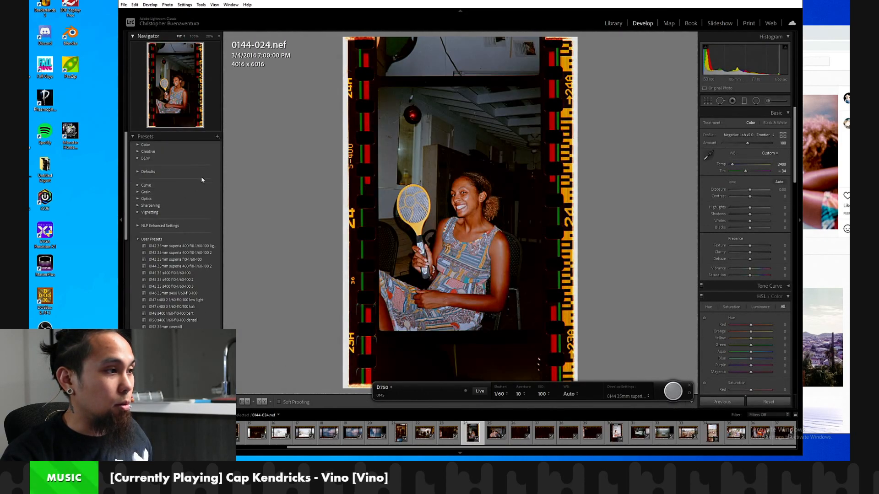
pyautogui.click(217, 136)
pyautogui.click(237, 145)
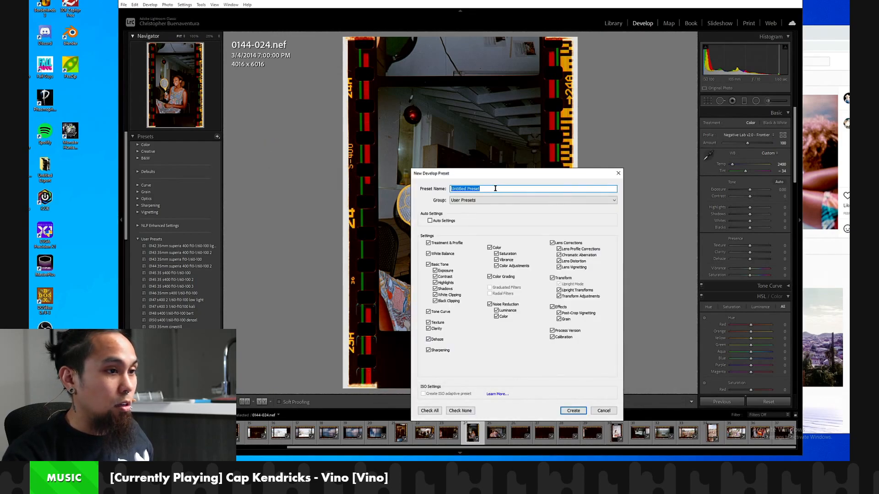
pyautogui.write('0144')
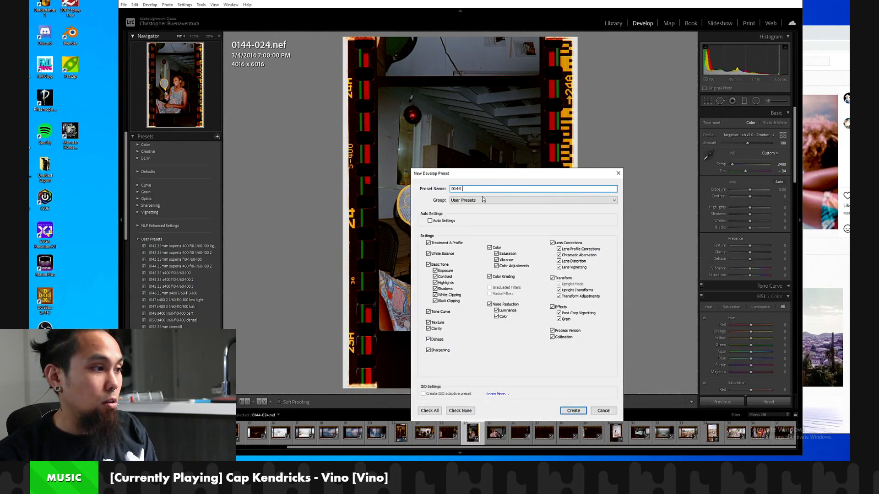
pyautogui.write(' 35mm superia f10-1/60-100')
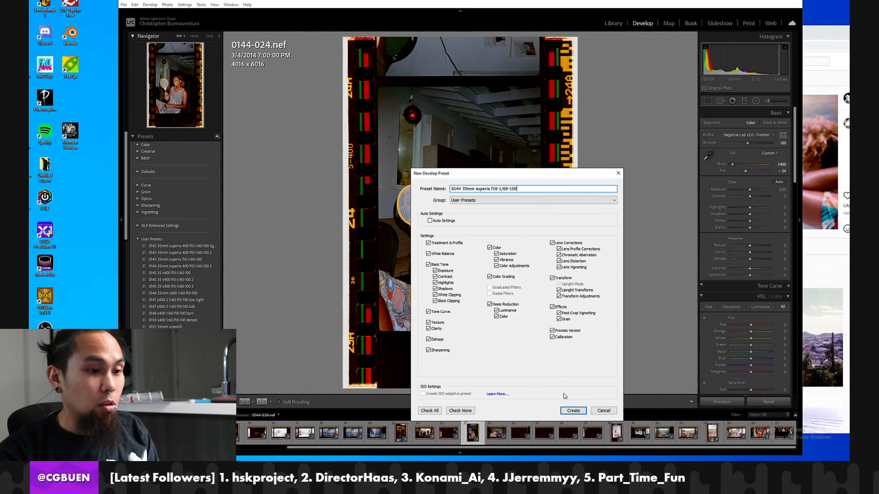
pyautogui.click(574, 411)
# Apply the 0144 35mm superia f10-1/60-100 preset to frame 0145-001 and synchronize its settings to the other frames in folder 0145.
pyautogui.click(613, 23)
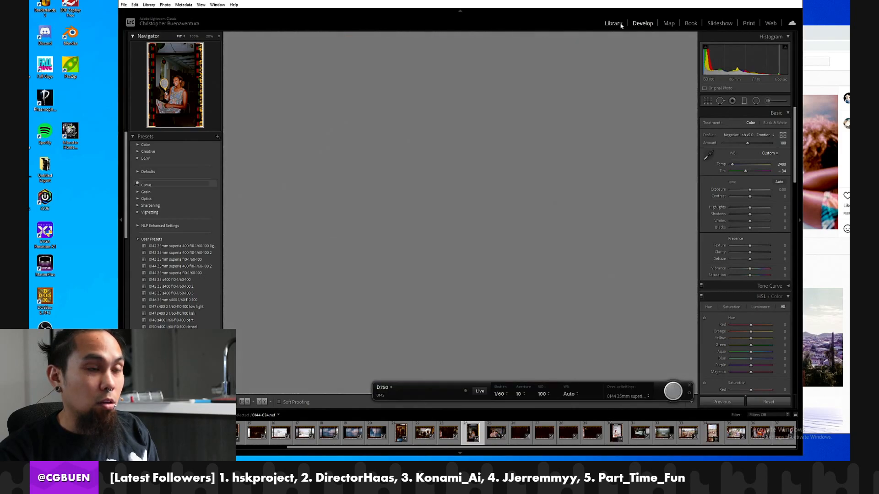
pyautogui.click(179, 253)
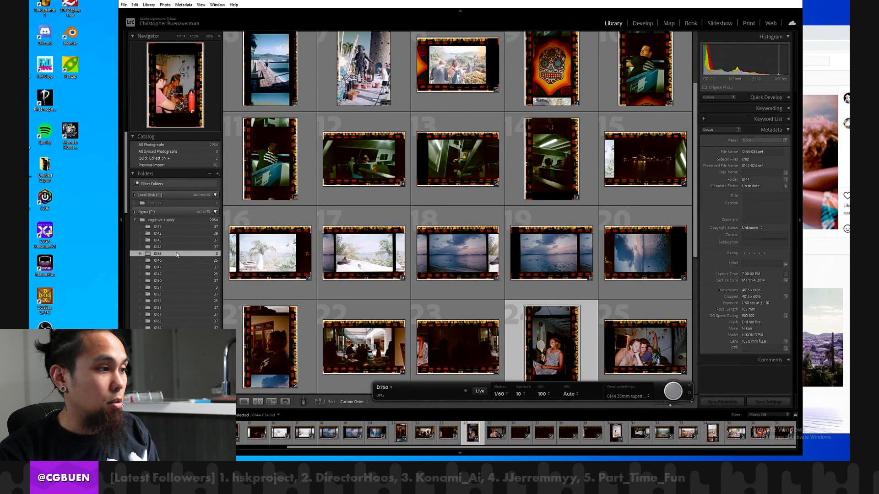
pyautogui.click(642, 22)
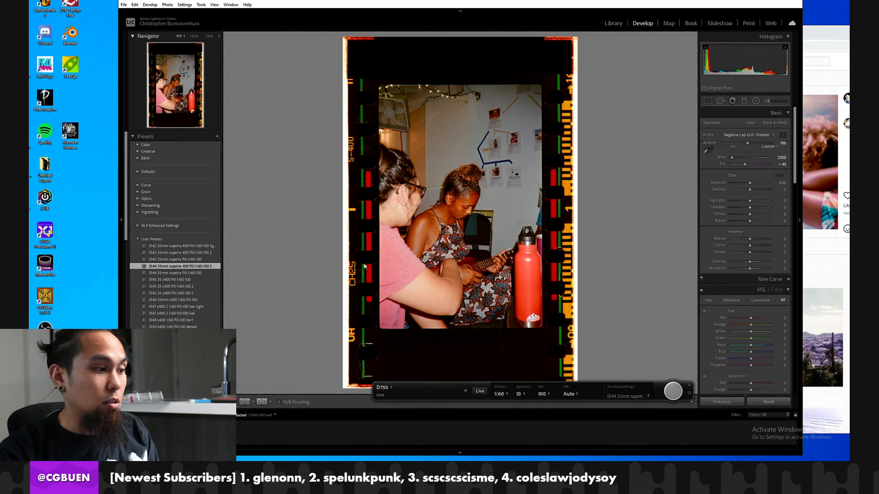
pyautogui.click(215, 273)
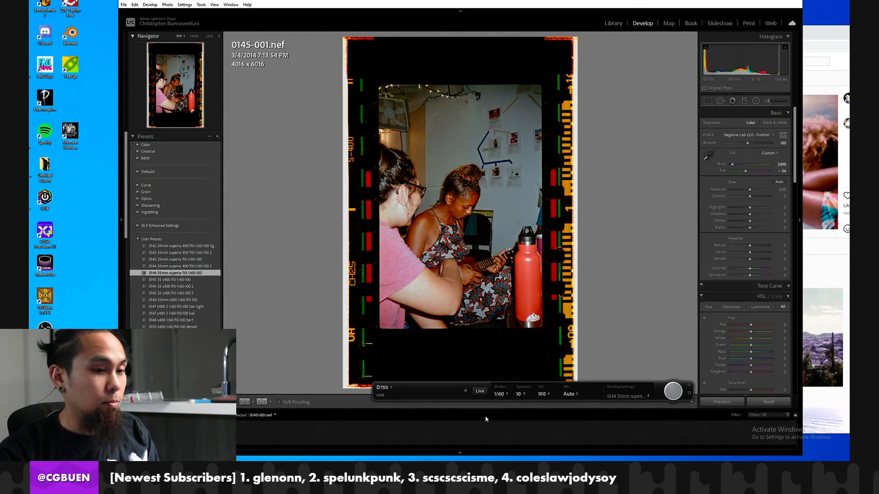
pyautogui.keyDown('shift'); pyautogui.click(197, 433); pyautogui.keyUp('shift')
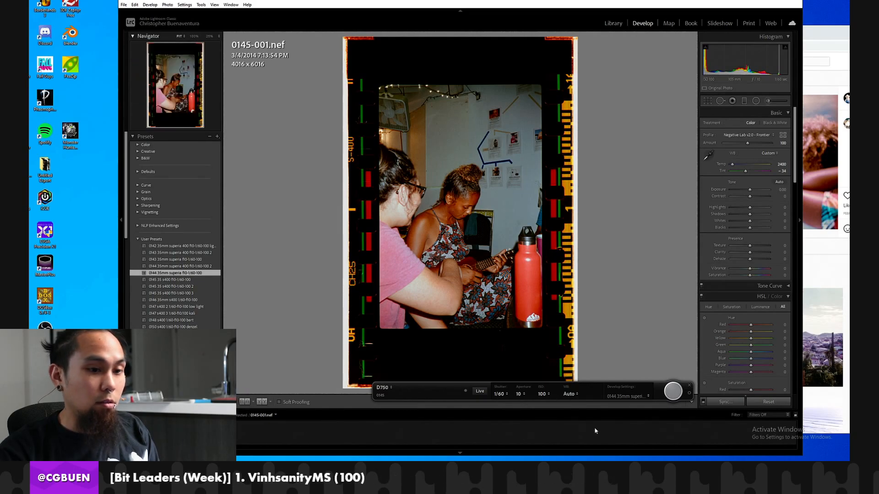
pyautogui.click(720, 403)
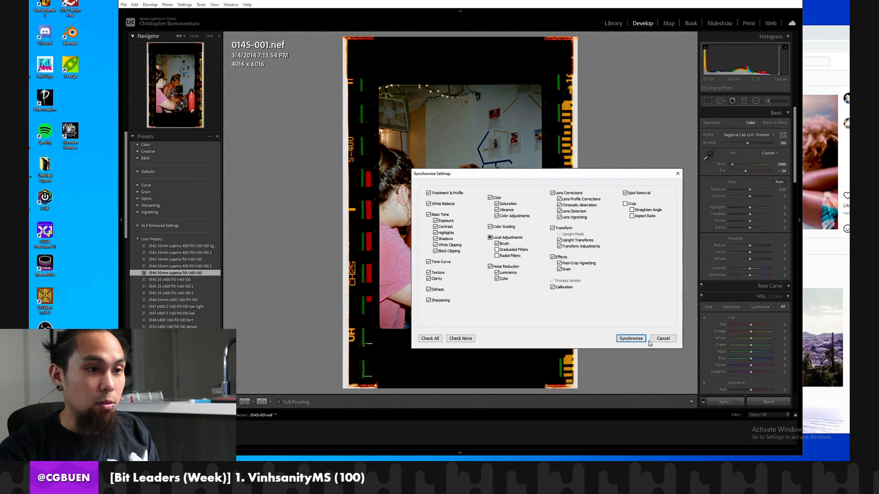
pyautogui.click(630, 338)
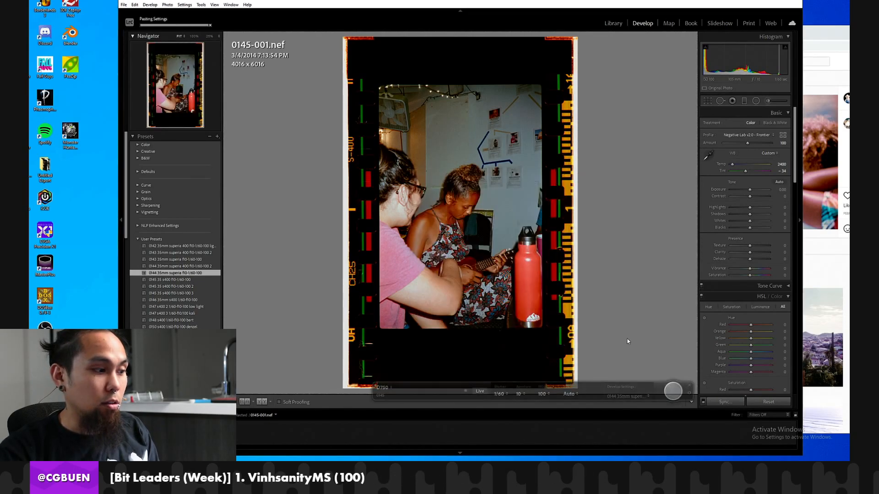
# Set the tethered capture's develop settings to the user preset 0144 35mm superia f10-1/60-100.
pyautogui.click(618, 397)
pyautogui.moveTo(716, 353)
pyautogui.moveTo(714, 396)
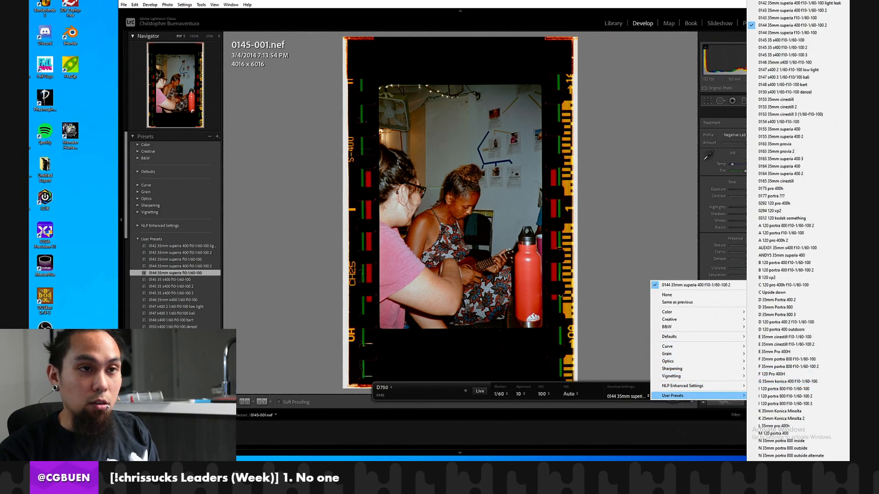
pyautogui.click(832, 32)
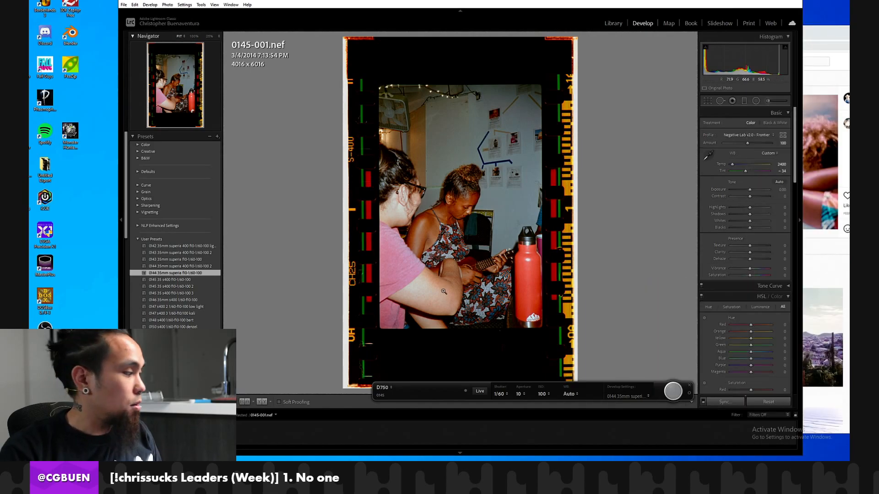
# Capture frames 0145-004 and 0145-005 and apply the preset 0144 35mm superia 400 f10-1/60-100 2 to frame 0145-005.
pyautogui.press('Right')
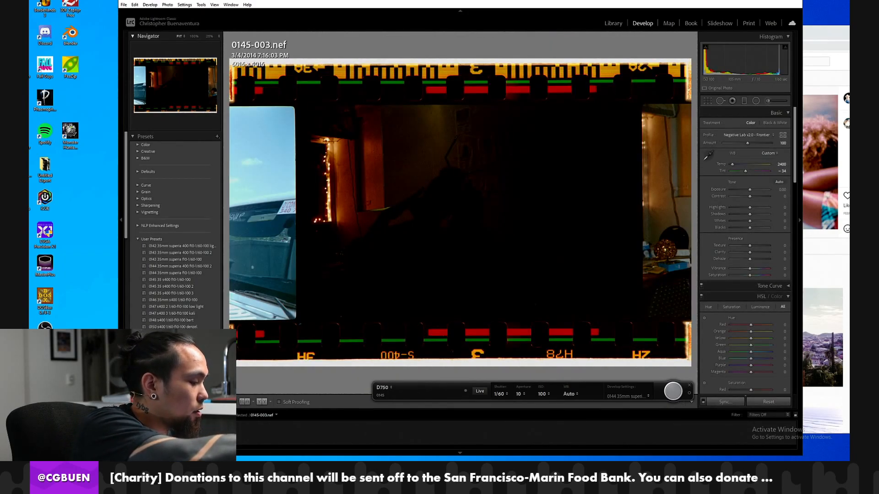
pyautogui.click(676, 394)
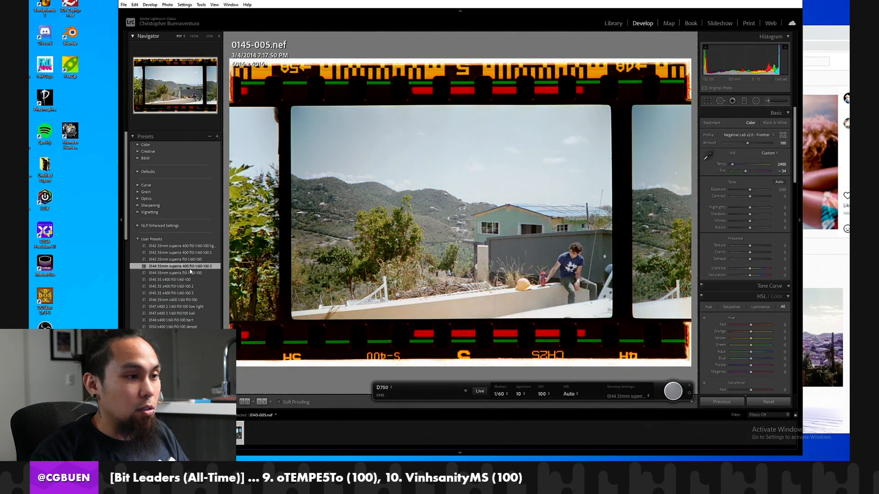
pyautogui.press('Left')
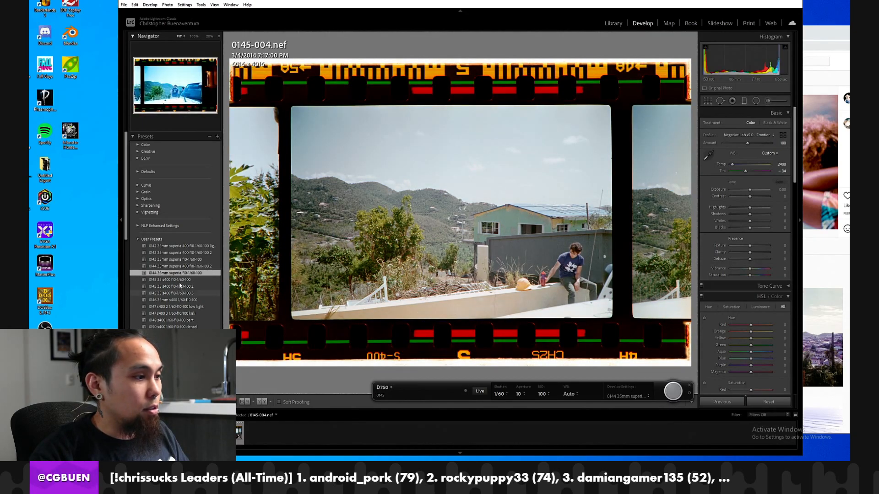
pyautogui.press('Right')
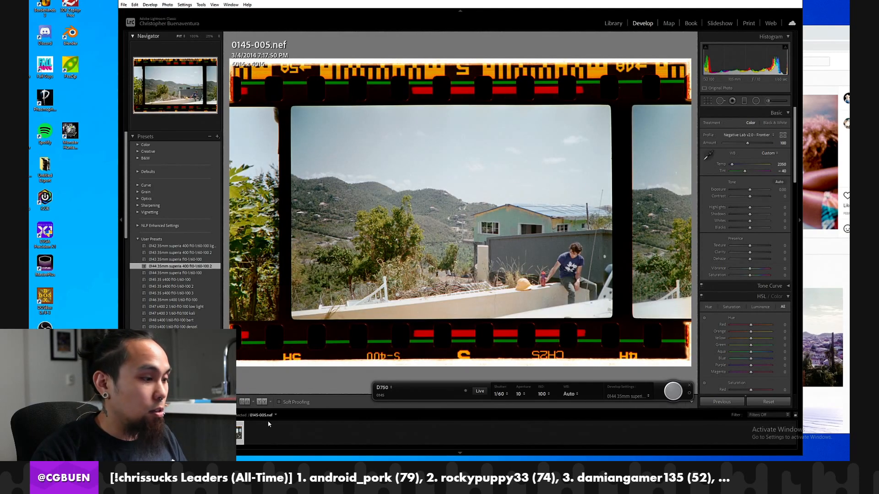
# Switch the tethered capture's develop settings to the user preset 0144 35mm superia 400 f10-1/60-100 2.
pyautogui.click(632, 397)
pyautogui.moveTo(695, 395)
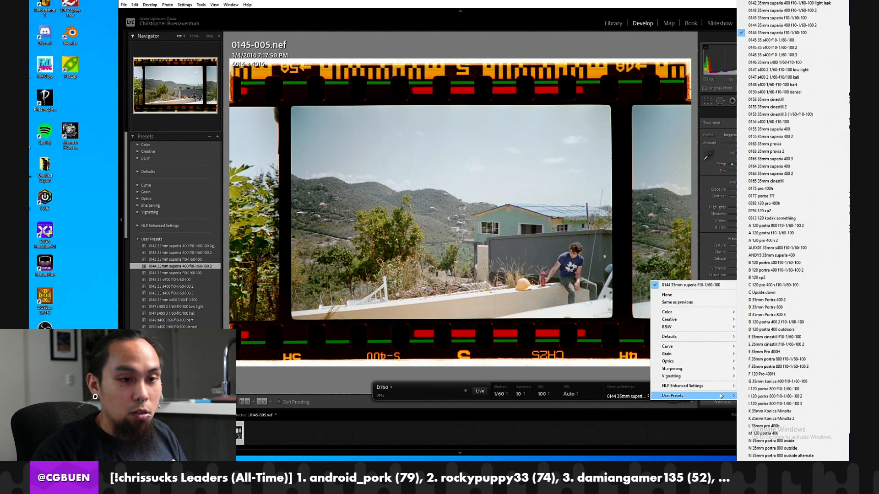
pyautogui.click(759, 24)
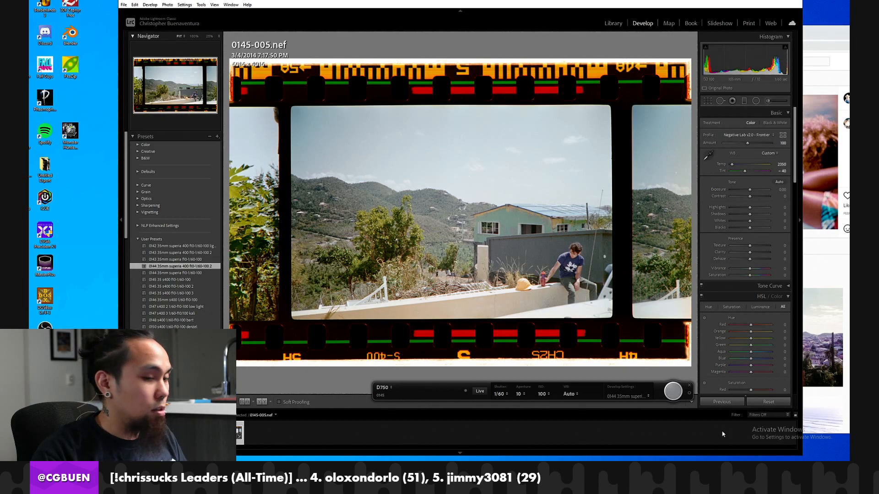
# Capture frames through 0145-012, rotating the sideways frames 0145-011 and 0145-012 clockwise.
pyautogui.click(674, 393)
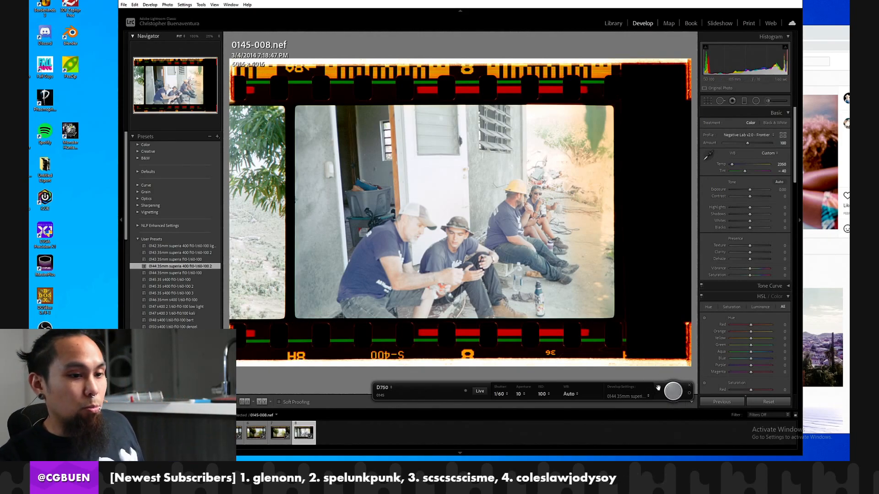
pyautogui.click(679, 395)
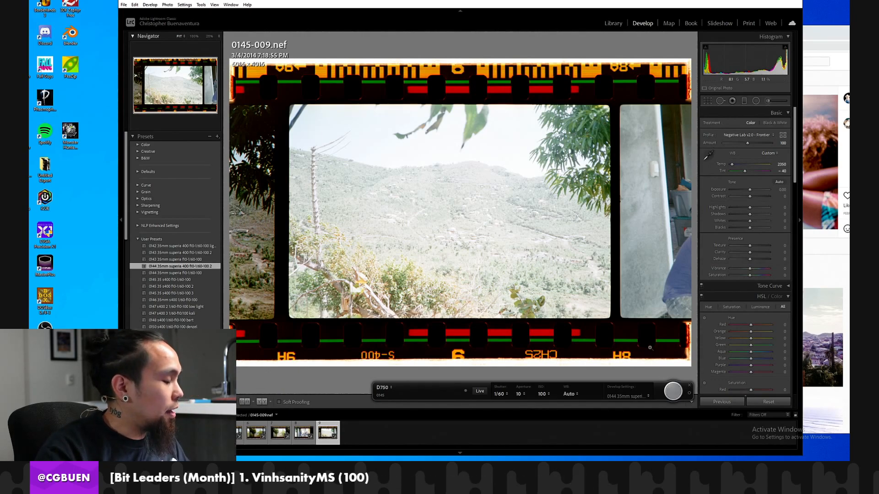
pyautogui.click(681, 397)
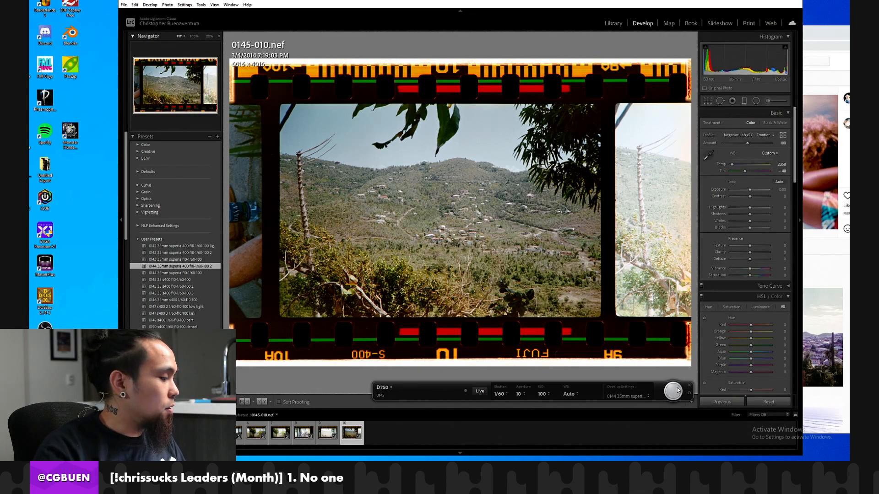
pyautogui.click(673, 391)
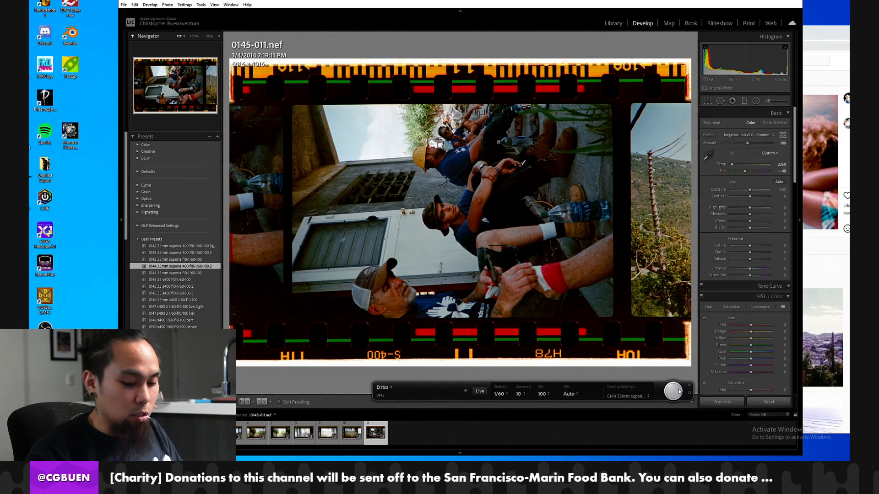
pyautogui.hotkey('ctrl', ']')
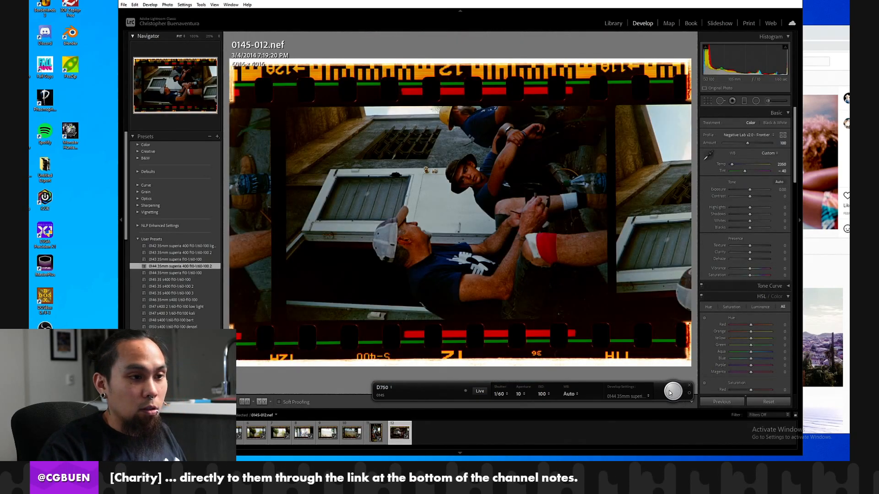
# Return to frame 0145-011 and inspect the seated men and the wall behind them up close.
pyautogui.press('Left')
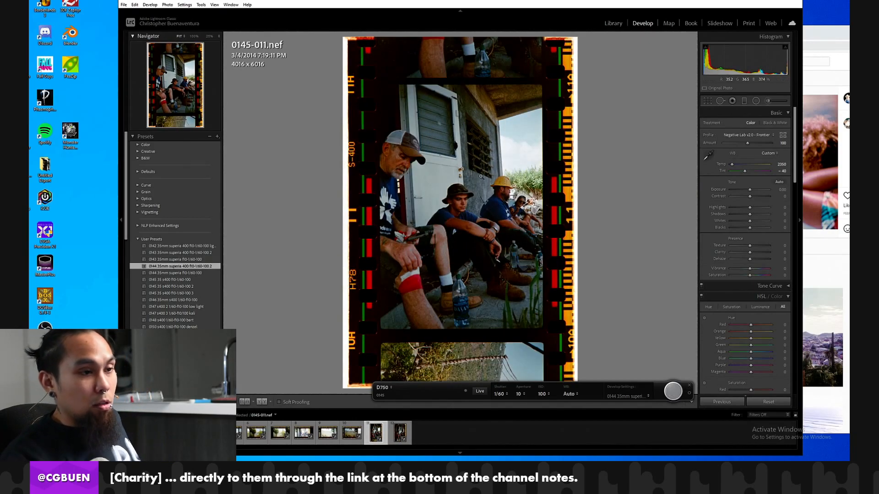
pyautogui.click(458, 187)
pyautogui.click(461, 167)
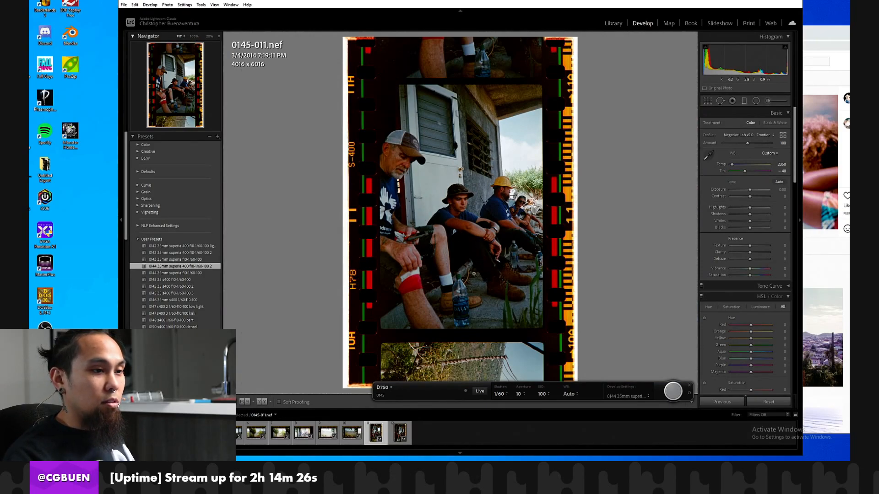
pyautogui.click(435, 185)
pyautogui.click(431, 167)
pyautogui.click(402, 162)
pyautogui.click(424, 197)
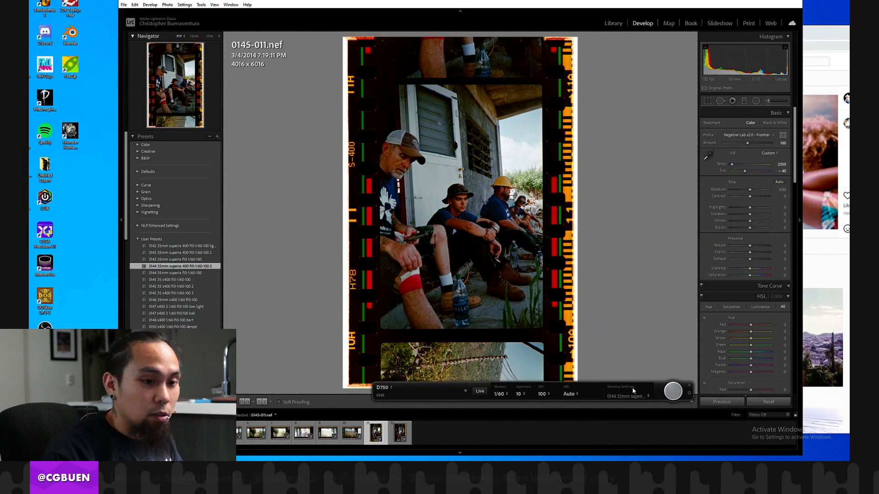
# Capture frames 0145-013 to 0145-017, rotating 0145-014 and 0145-017 clockwise, and check the hands in 0145-017 at 100%.
pyautogui.click(400, 433)
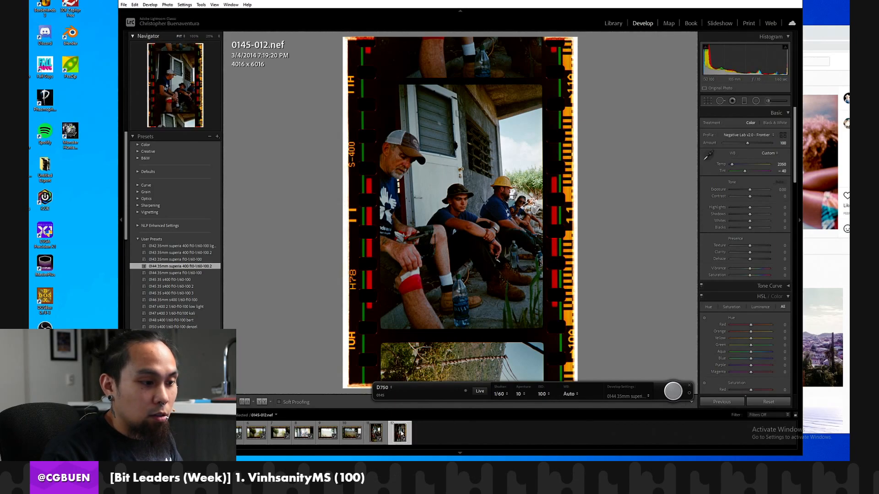
pyautogui.click(673, 393)
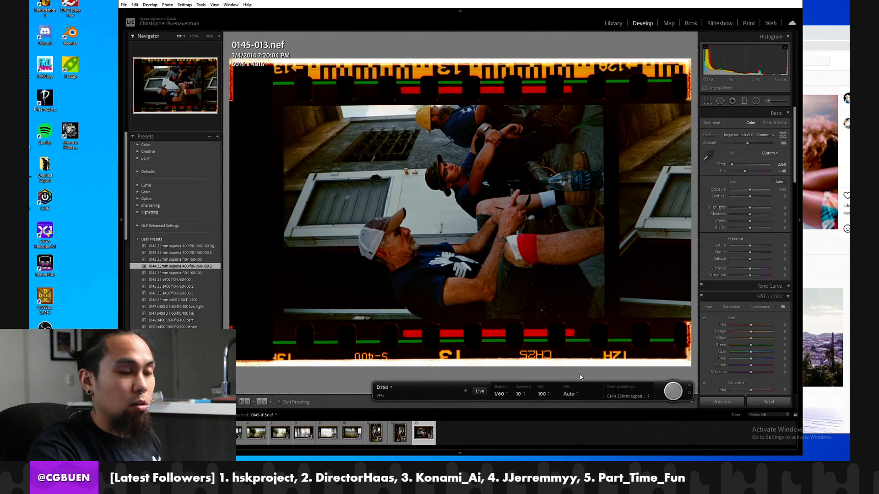
pyautogui.click(673, 391)
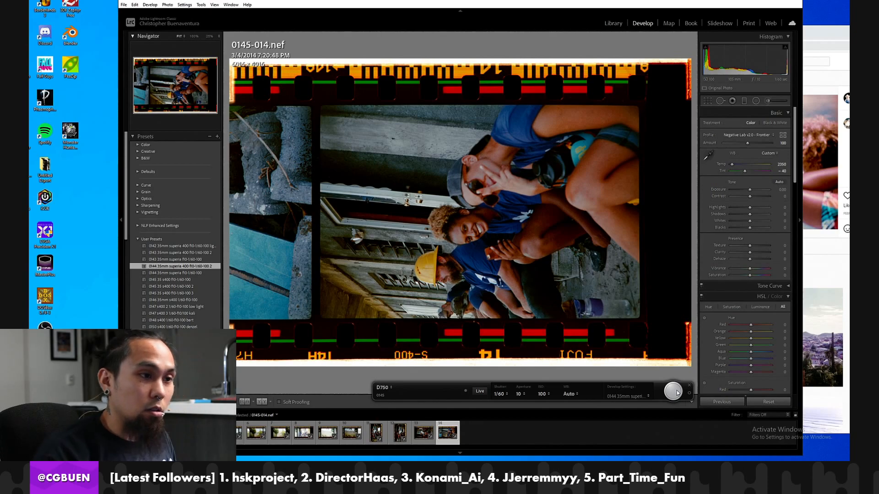
pyautogui.hotkey('ctrl', ']')
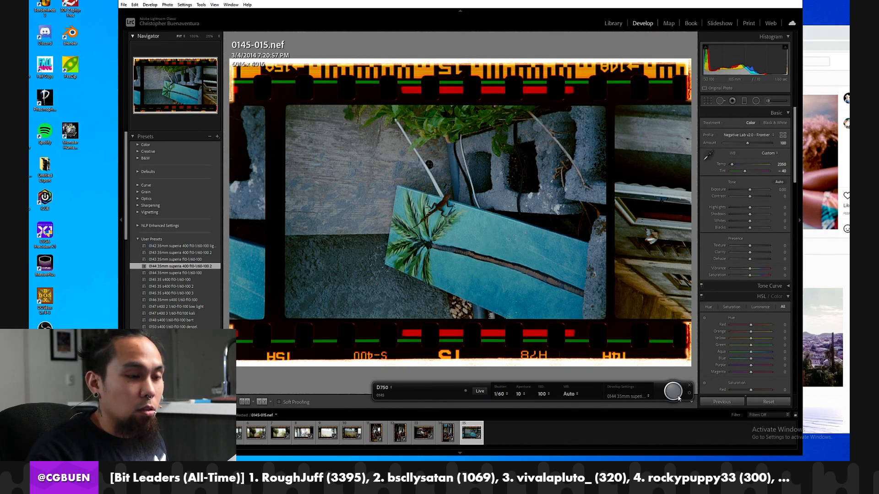
pyautogui.click(677, 395)
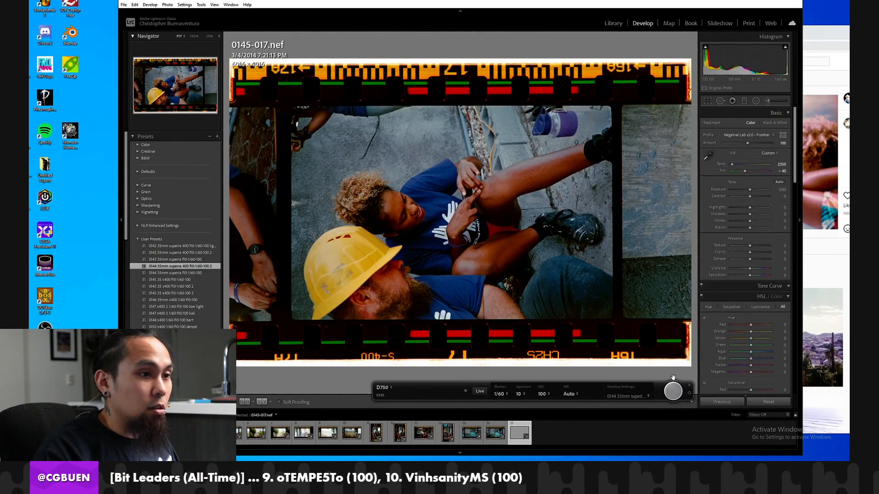
pyautogui.hotkey('ctrl', ']')
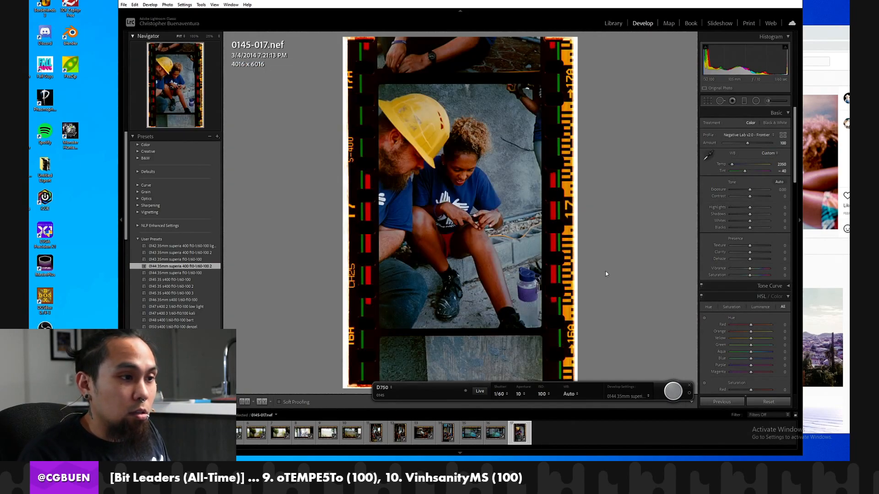
pyautogui.click(493, 238)
pyautogui.moveTo(449, 224); pyautogui.dragTo(475, 249)
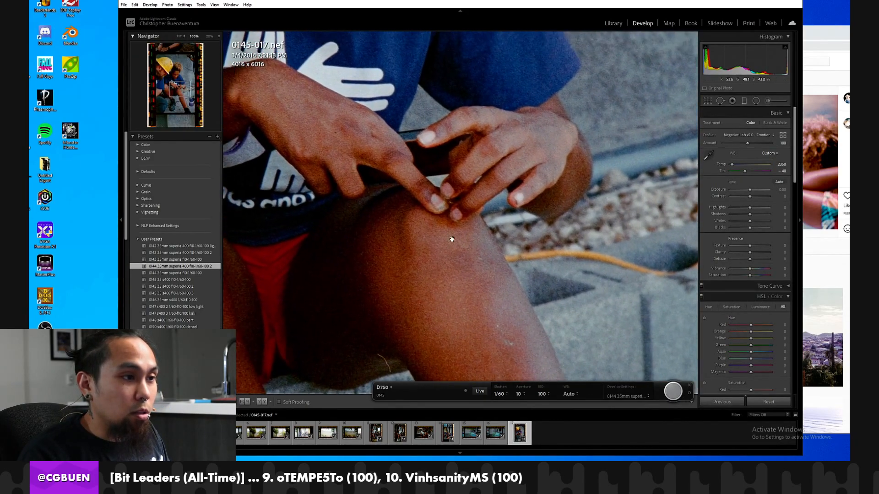
pyautogui.click(452, 214)
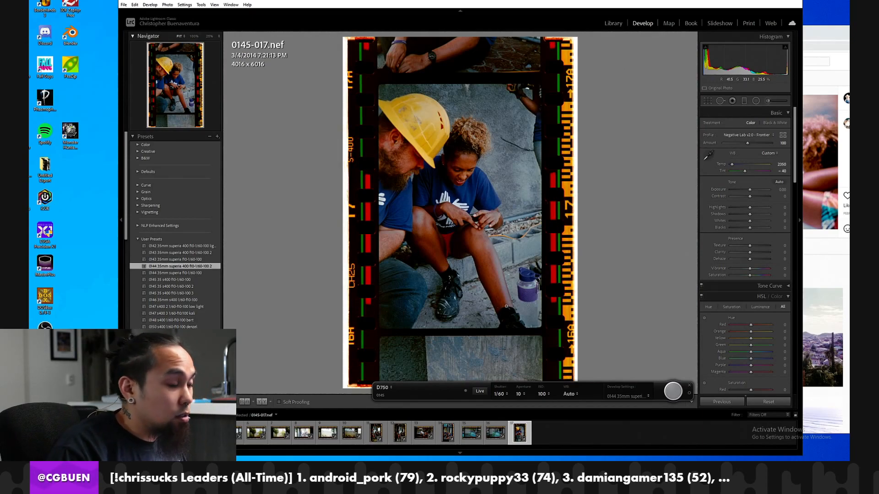
# Capture frame 0145-018, rotate it clockwise, and check the face of the man in the camouflage hat at 100%.
pyautogui.click(672, 392)
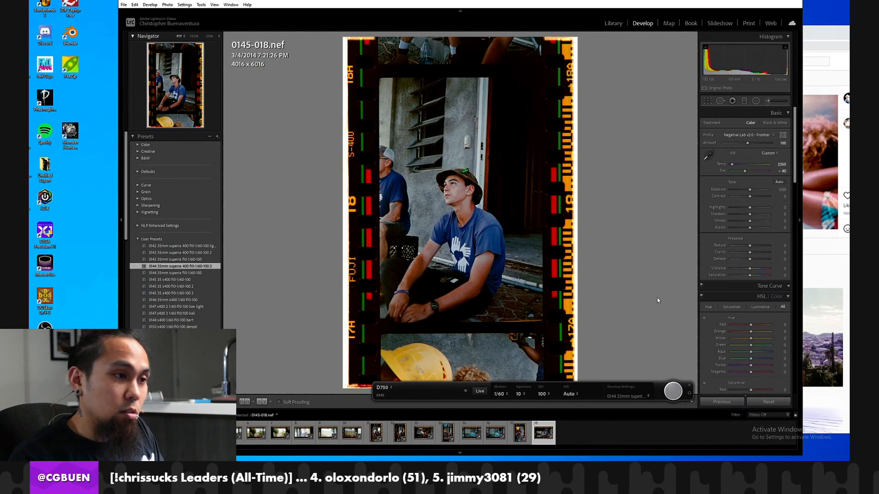
pyautogui.click(474, 192)
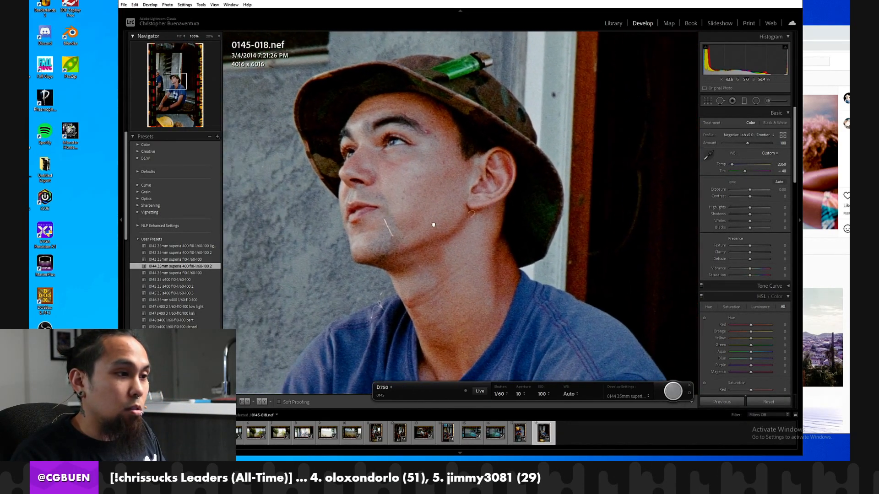
pyautogui.click(362, 246)
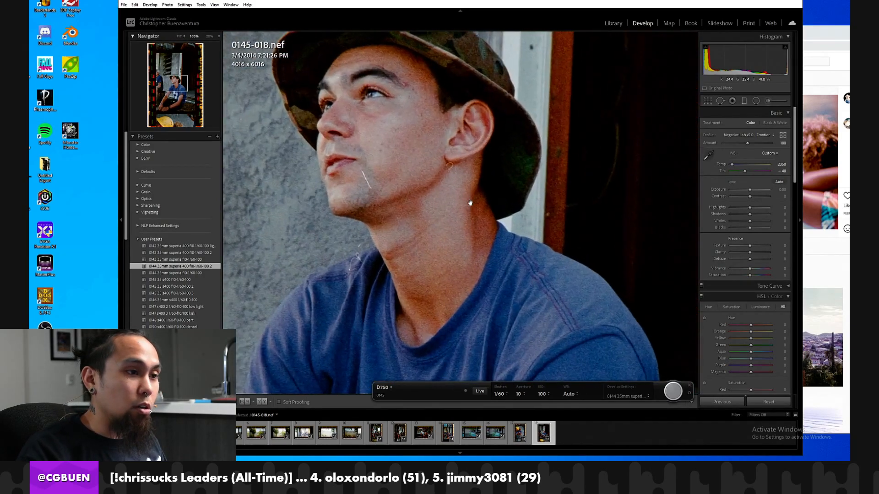
pyautogui.click(460, 200)
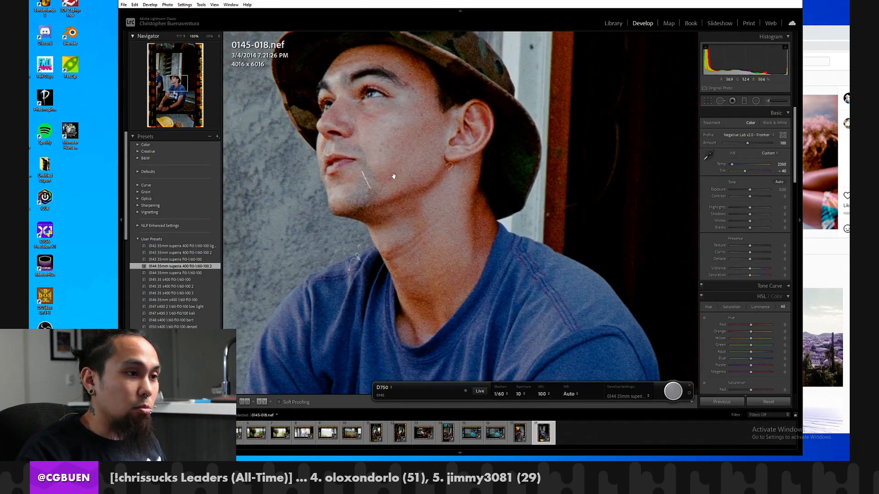
pyautogui.click(397, 188)
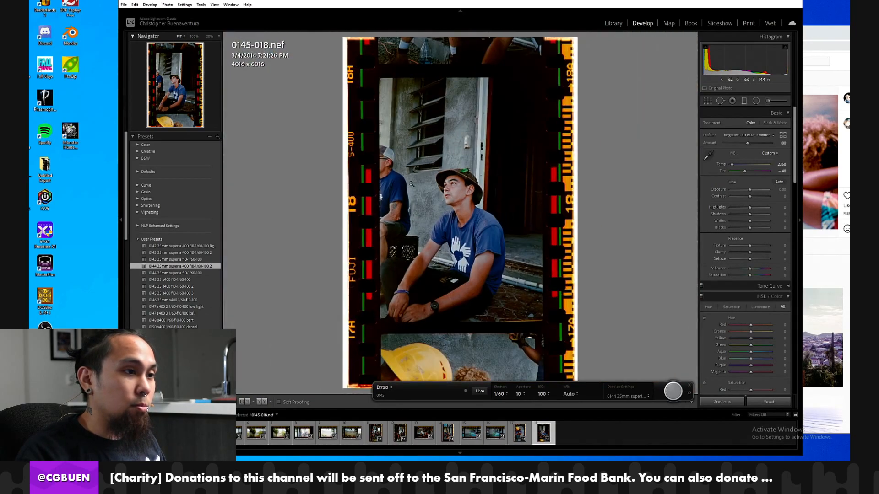
pyautogui.click(460, 190)
pyautogui.click(466, 193)
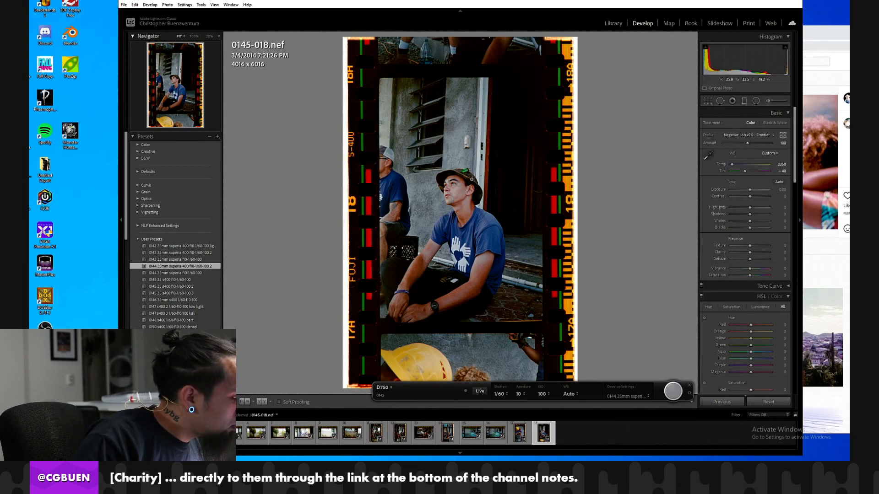
# Capture frames 0145-019 to 0145-022, rotating each one clockwise to upright.
pyautogui.click(672, 398)
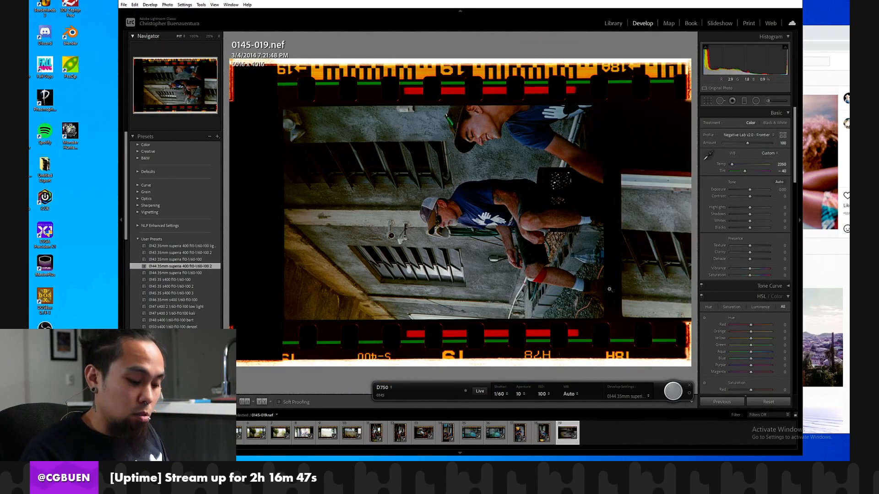
pyautogui.hotkey('ctrl', ']')
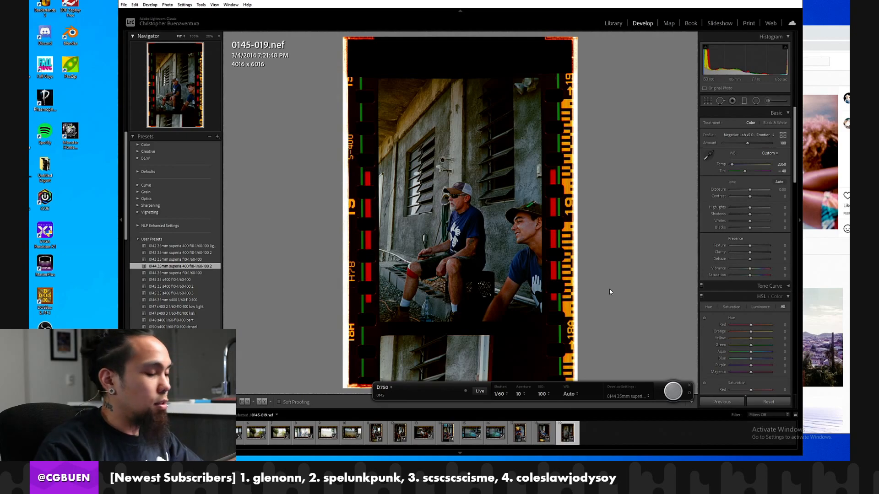
pyautogui.click(671, 393)
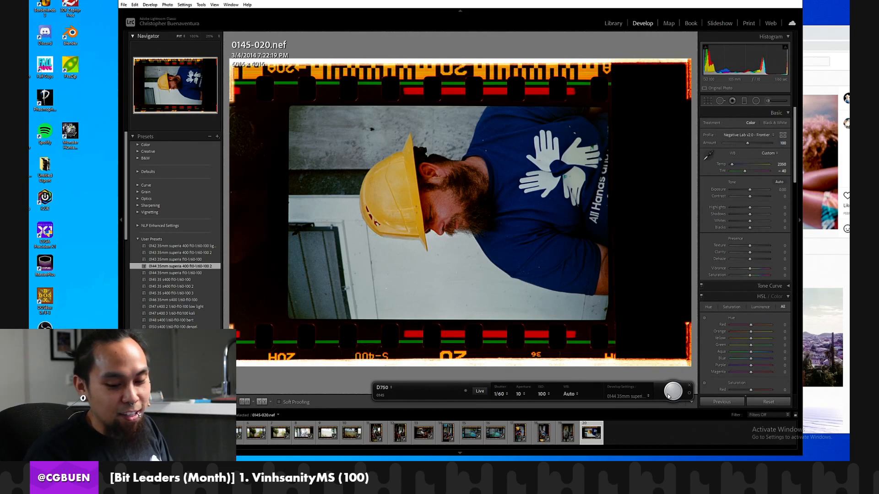
pyautogui.hotkey('ctrl', ']')
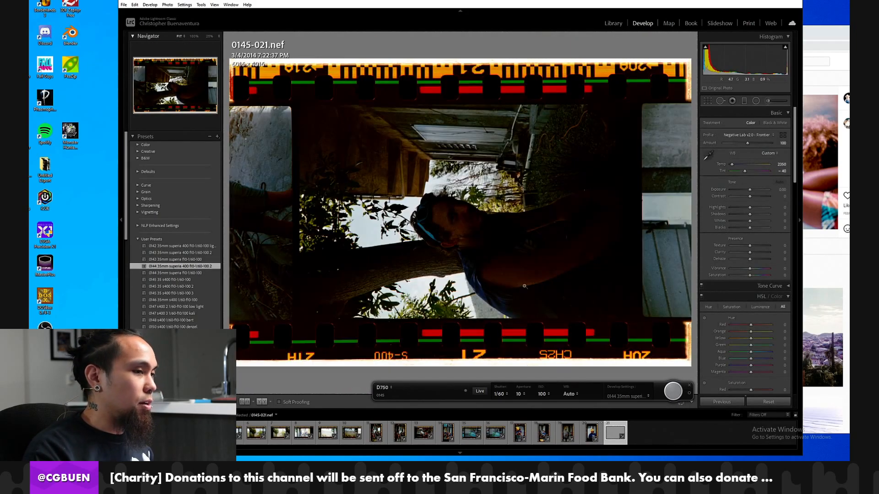
pyautogui.hotkey('ctrl', ']')
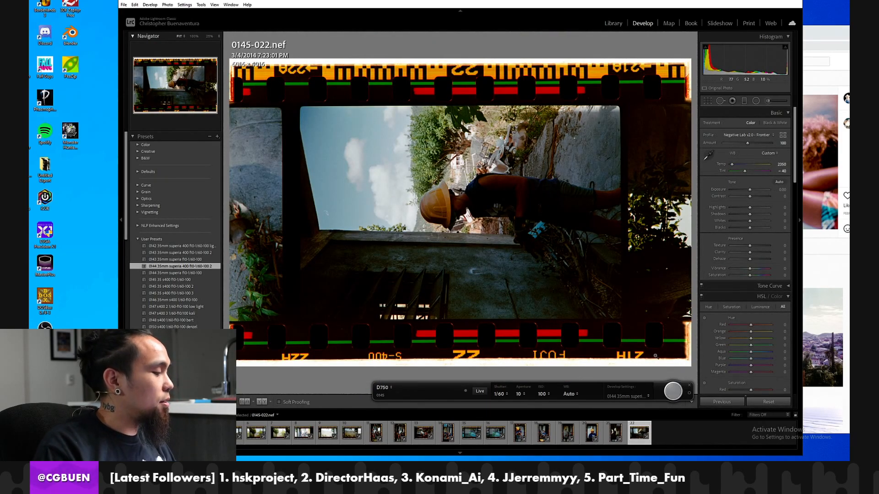
pyautogui.hotkey('ctrl', ']')
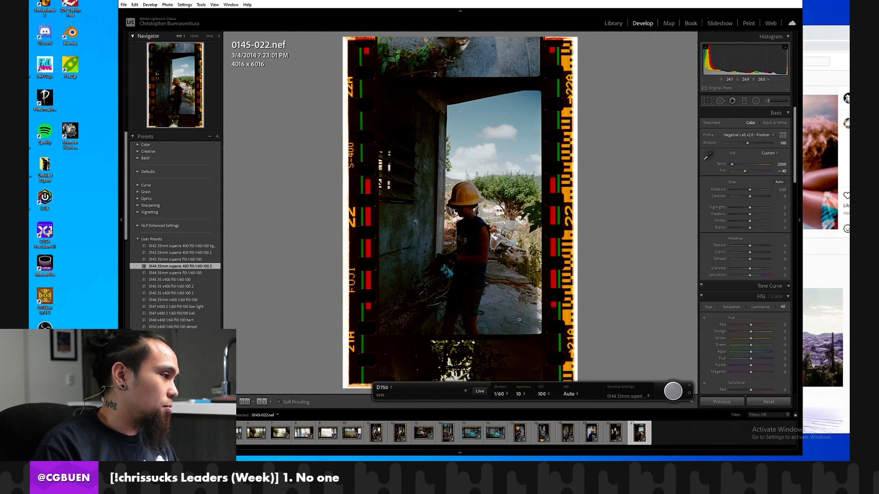
# Capture frame 0145-023, rotate it clockwise, and inspect the boots, jeans and surrounding ground at 100%.
pyautogui.click(673, 391)
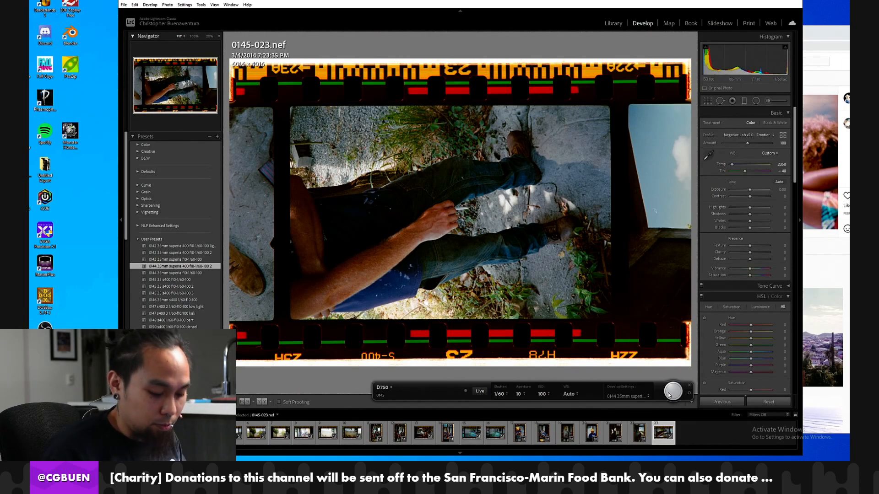
pyautogui.hotkey('ctrl', ']')
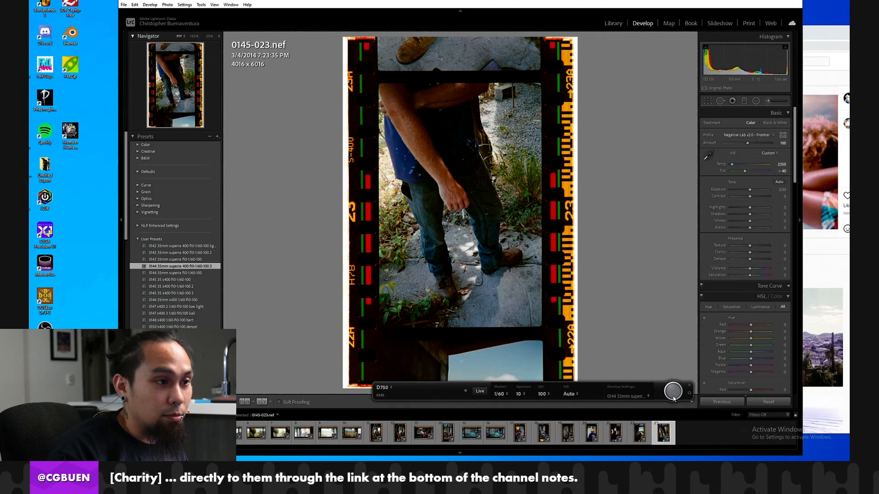
pyautogui.click(499, 280)
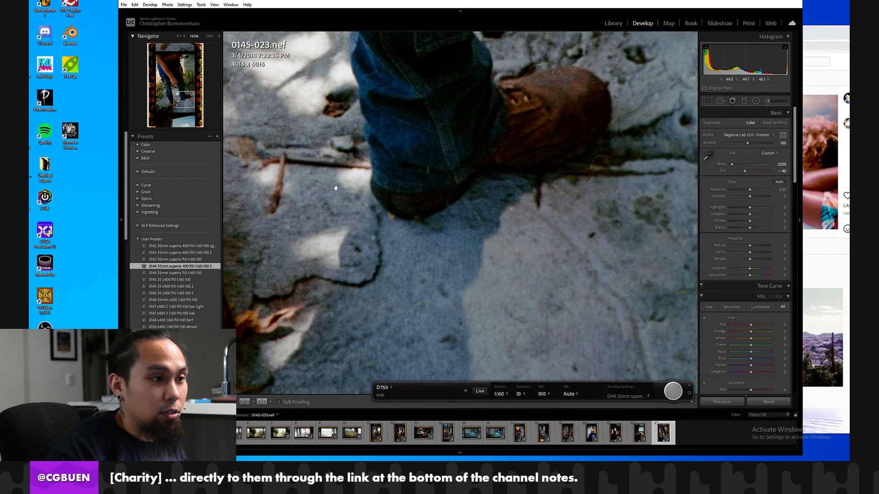
pyautogui.click(372, 195)
pyautogui.click(428, 176)
pyautogui.moveTo(430, 182); pyautogui.dragTo(490, 194)
pyautogui.click(490, 195)
pyautogui.click(392, 210)
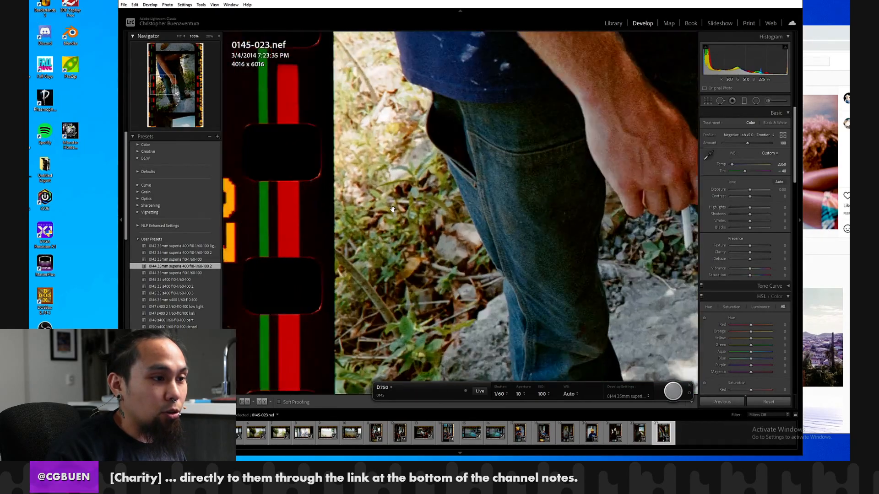
pyautogui.click(398, 209)
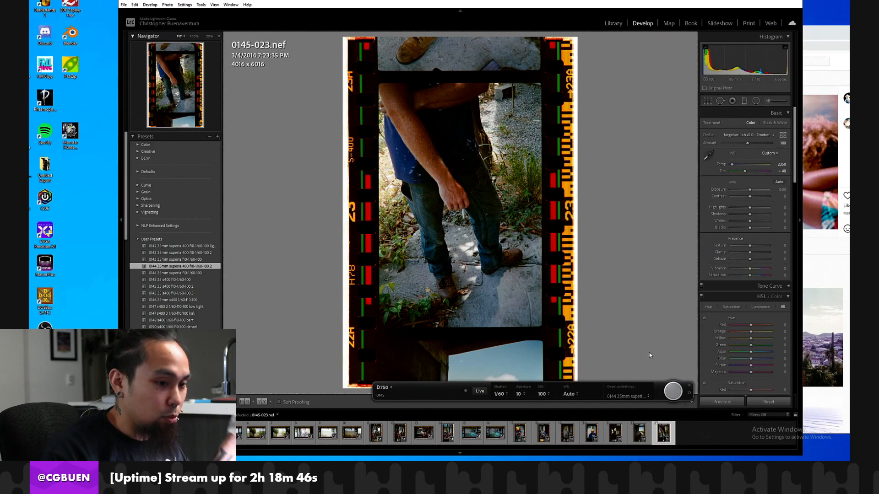
# Capture frame 0145-024, check the seated man's face at 100%, and rotate the frame clockwise.
pyautogui.click(669, 394)
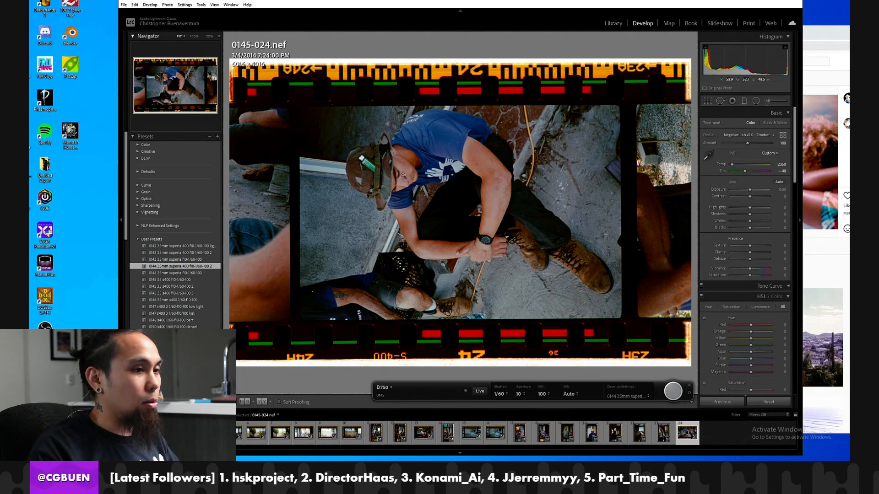
pyautogui.click(400, 177)
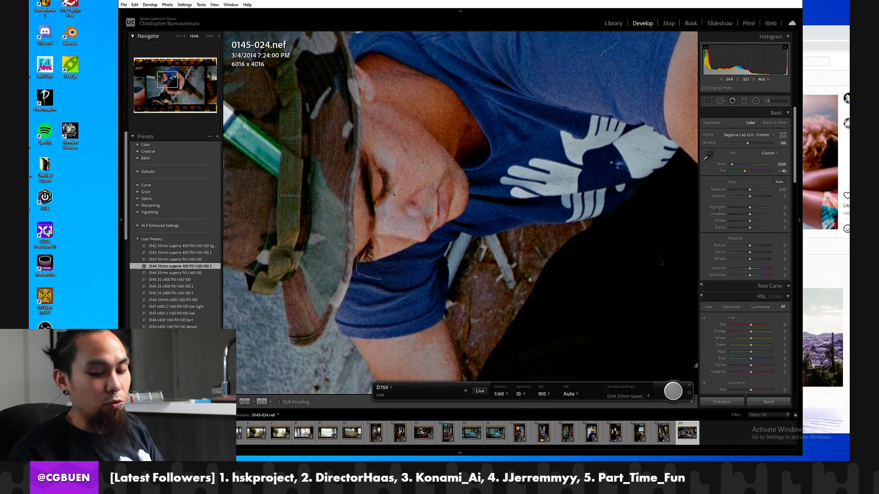
pyautogui.click(391, 192)
pyautogui.hotkey('ctrl', ']')
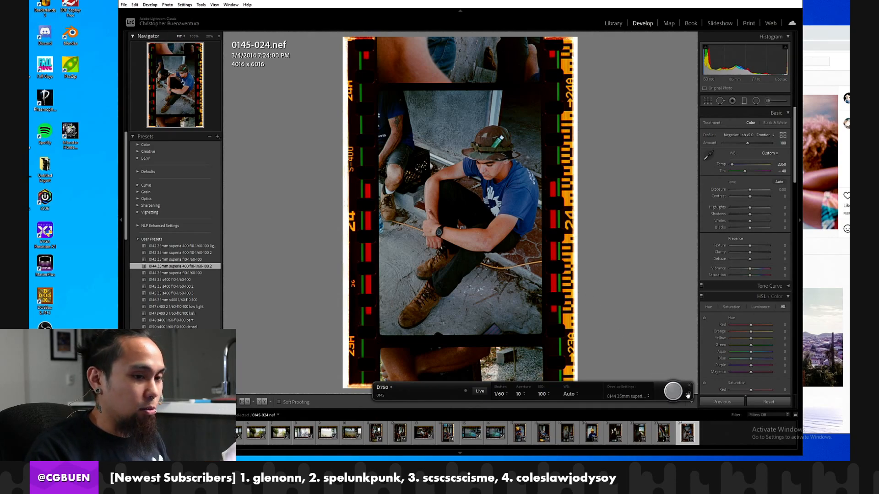
# Capture frames 0145-025 to 0145-027, rotating 0145-026 and 0145-027 clockwise and leaving 0145-025 horizontal.
pyautogui.click(680, 395)
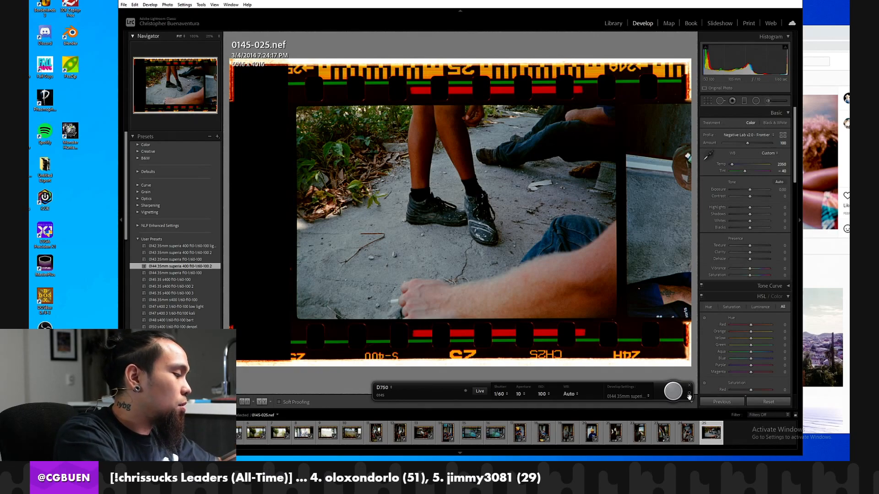
pyautogui.click(666, 396)
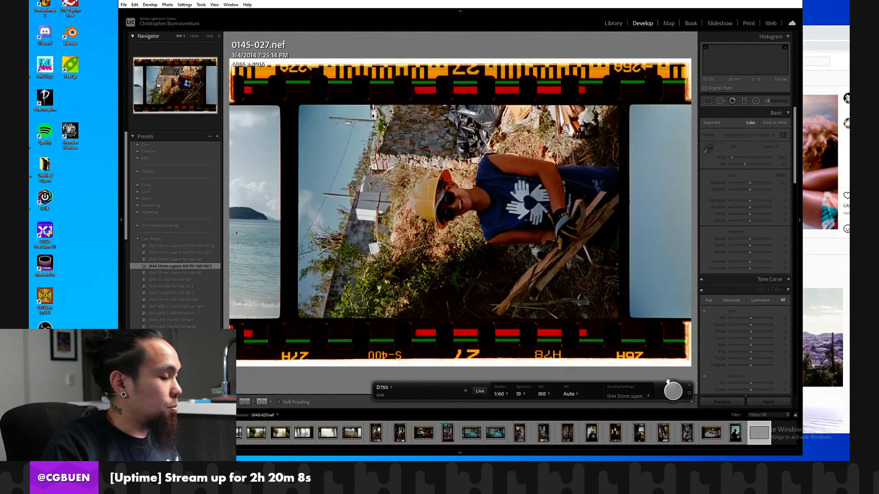
pyautogui.hotkey('ctrl', ']')
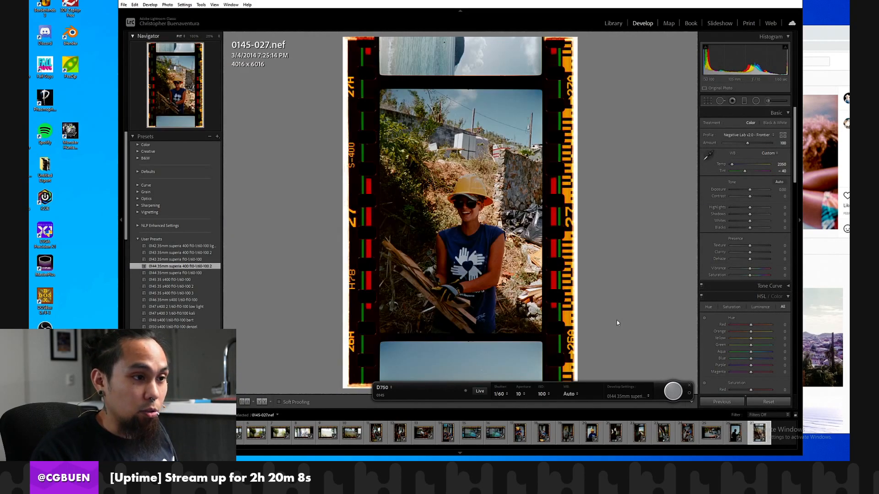
# Examine the stone wall, hillside and helmeted worker's face in frame 0145-027 at 100%.
pyautogui.click(558, 215)
pyautogui.moveTo(366, 220); pyautogui.dragTo(604, 217)
pyautogui.moveTo(311, 213); pyautogui.dragTo(534, 232)
pyautogui.click(534, 232)
pyautogui.moveTo(454, 210); pyautogui.dragTo(494, 214)
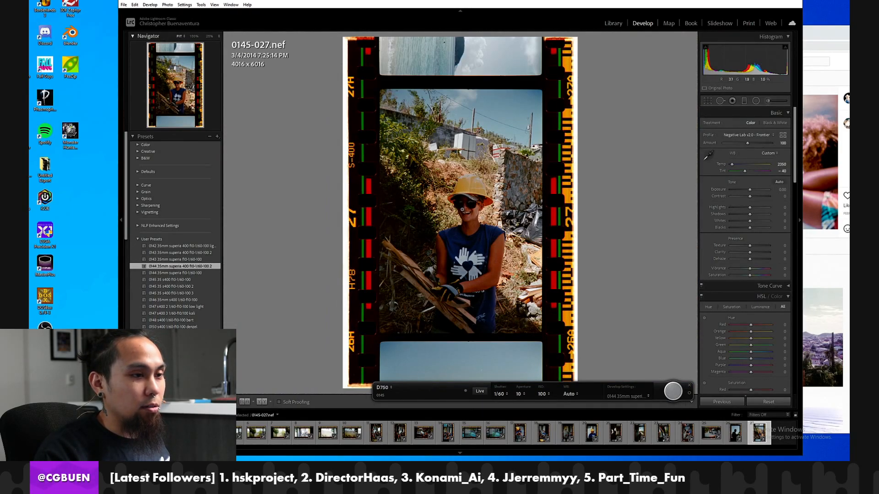
pyautogui.click(464, 211)
pyautogui.moveTo(358, 276); pyautogui.dragTo(433, 343)
pyautogui.moveTo(418, 113); pyautogui.dragTo(225, 287)
pyautogui.moveTo(403, 330); pyautogui.dragTo(352, 257)
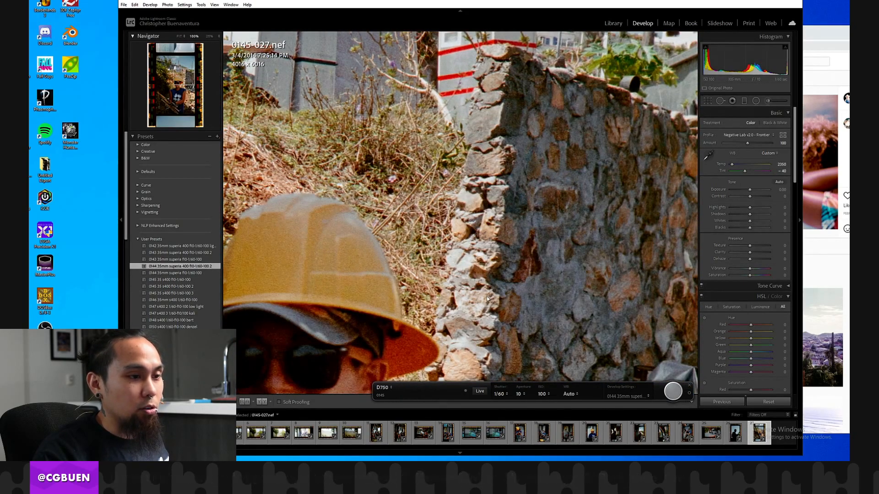
pyautogui.moveTo(487, 299); pyautogui.dragTo(579, 224)
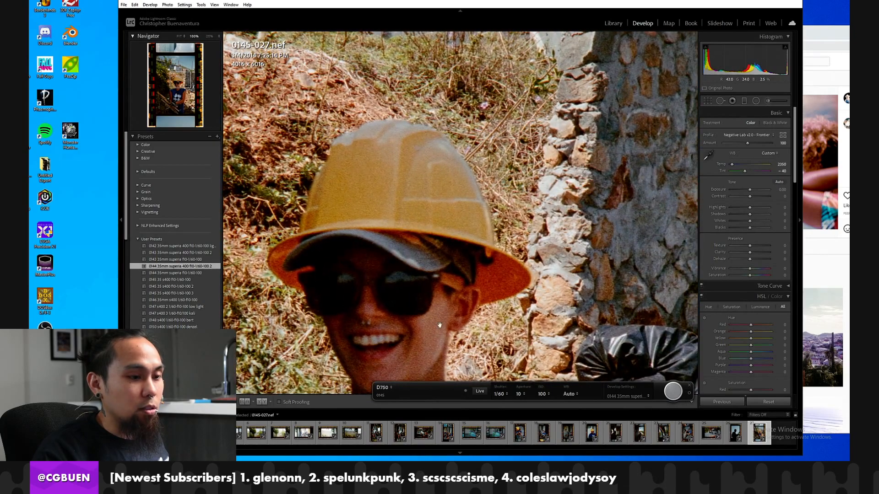
# Open the camera's live view to position the next negative, moving its window aside and fitting frame 0145-027 in view.
pyautogui.click(480, 392)
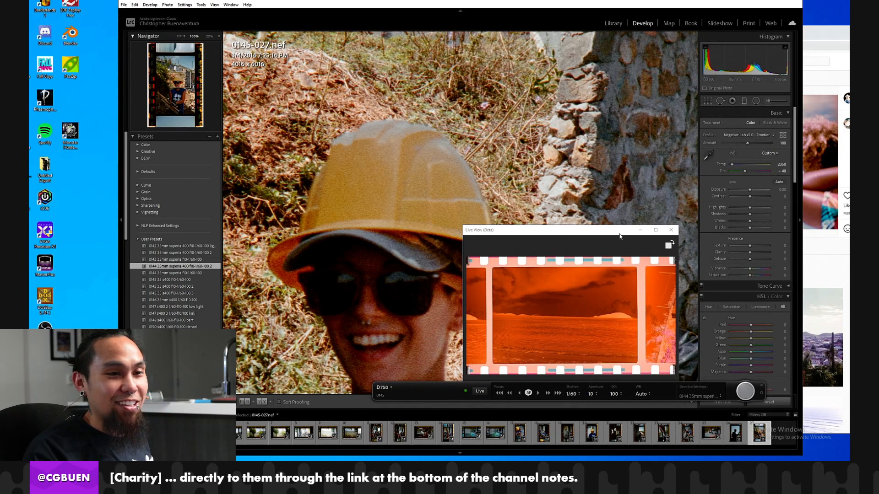
pyautogui.moveTo(622, 241); pyautogui.dragTo(677, 166)
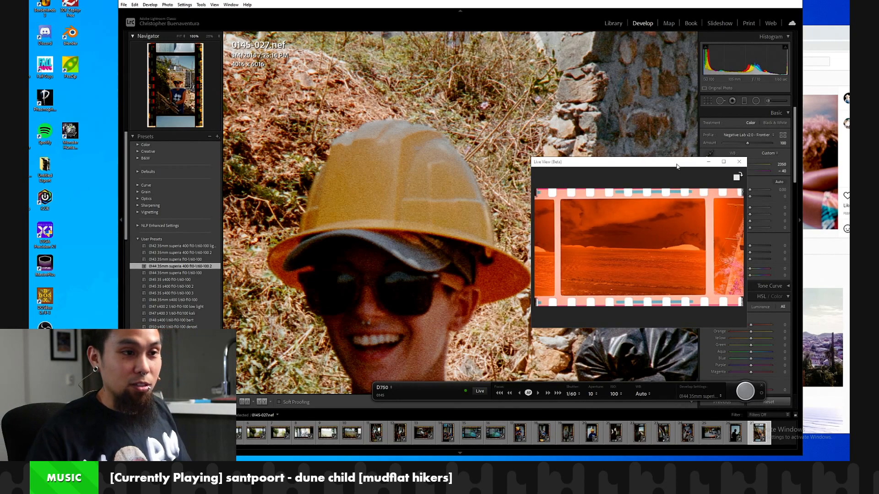
pyautogui.moveTo(676, 166); pyautogui.dragTo(681, 181)
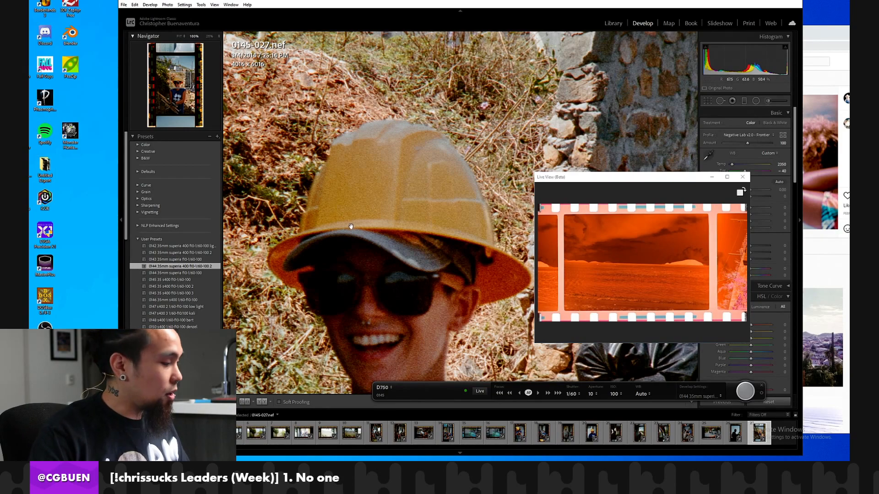
pyautogui.click(432, 201)
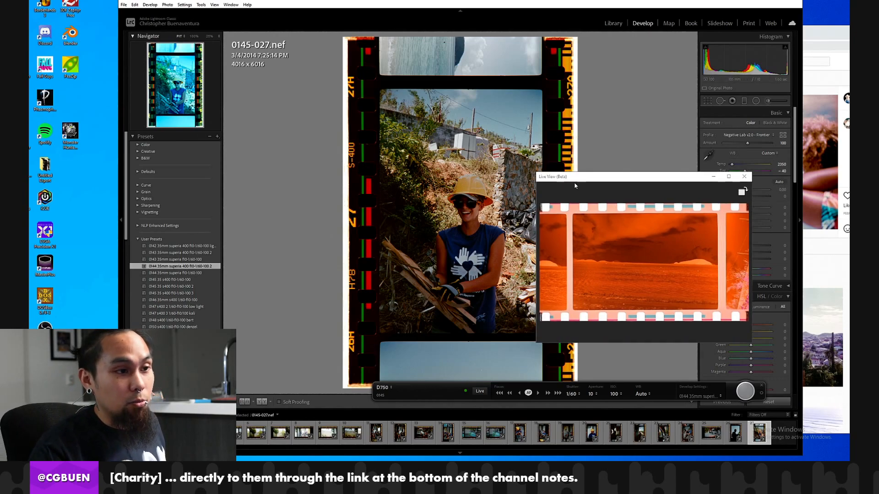
pyautogui.moveTo(571, 180); pyautogui.dragTo(573, 180)
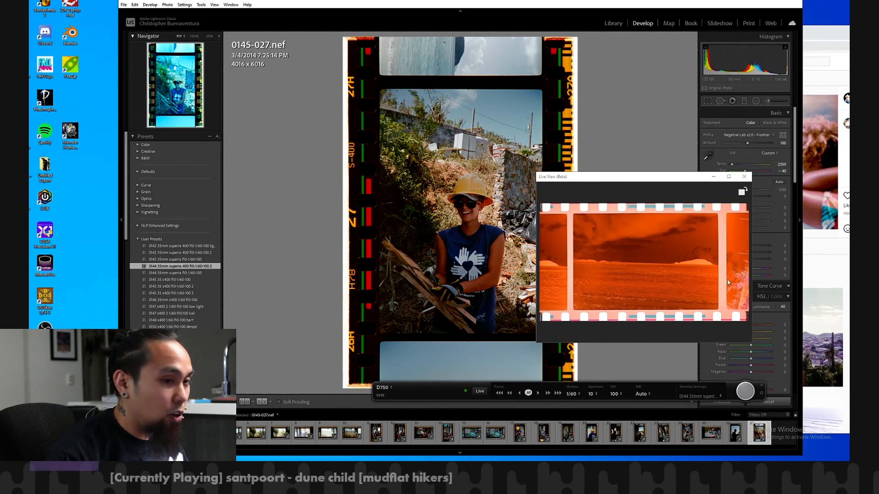
# Capture the beach frame 0145-028 with live view running, and check its water and sky up close.
pyautogui.click(744, 392)
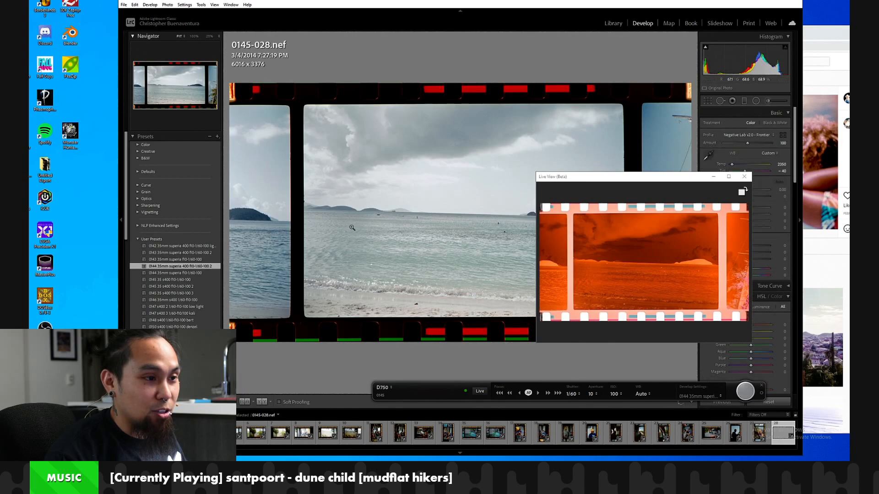
pyautogui.click(355, 226)
pyautogui.click(355, 226)
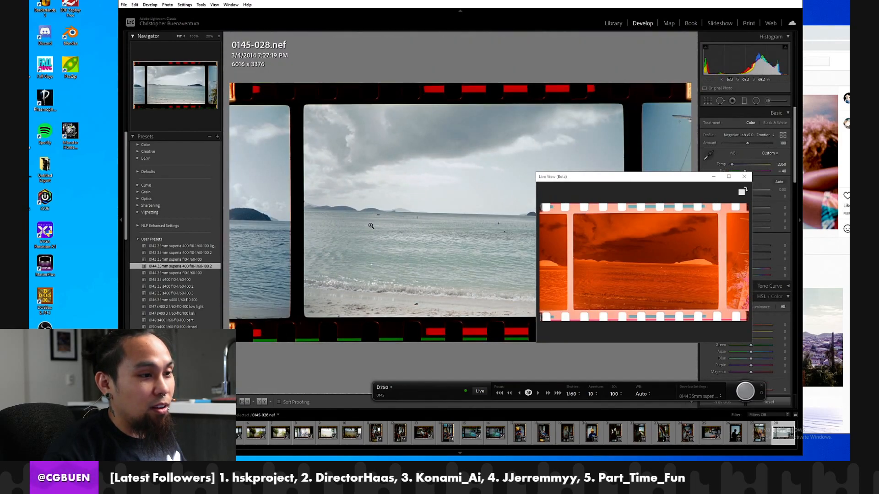
pyautogui.click(397, 143)
pyautogui.click(501, 155)
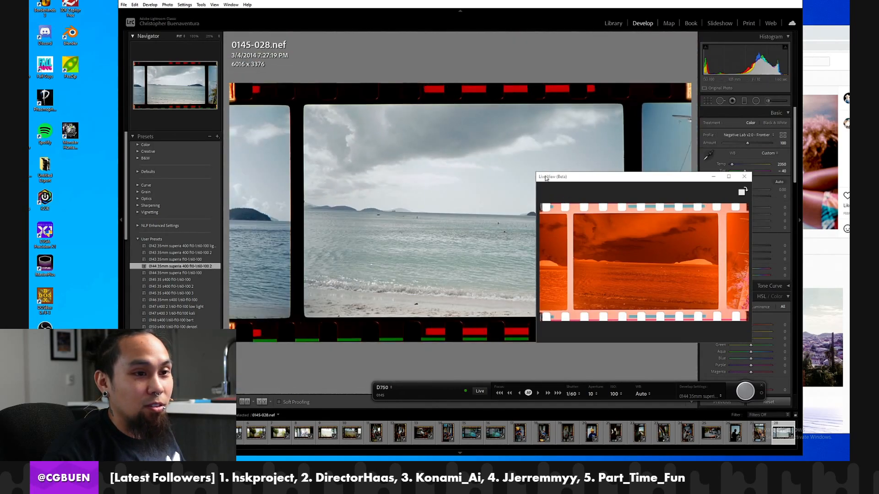
# Close the live view window and inspect the water in beach frame 0145-028 up close.
pyautogui.click(747, 179)
pyautogui.click(439, 249)
pyautogui.click(423, 238)
pyautogui.click(411, 229)
pyautogui.click(411, 229)
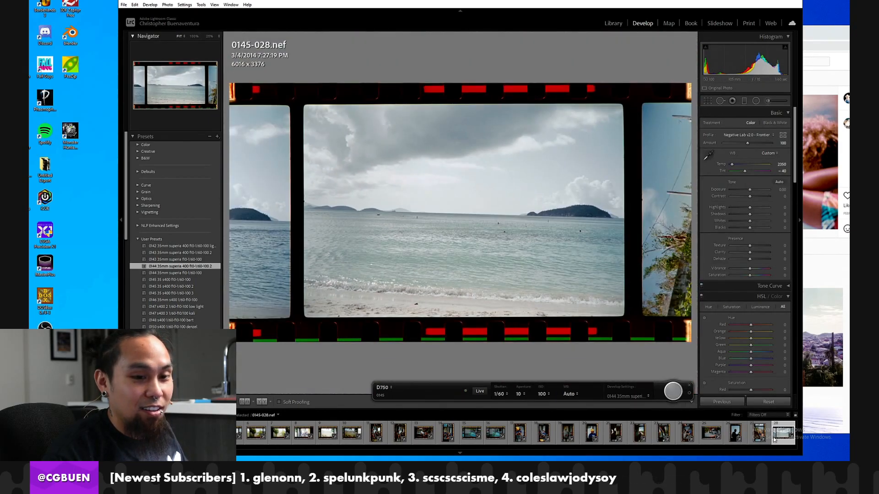
# Briefly review frame 0145-027, position the next beach negative using live view, and capture frame 0145-029.
pyautogui.click(751, 436)
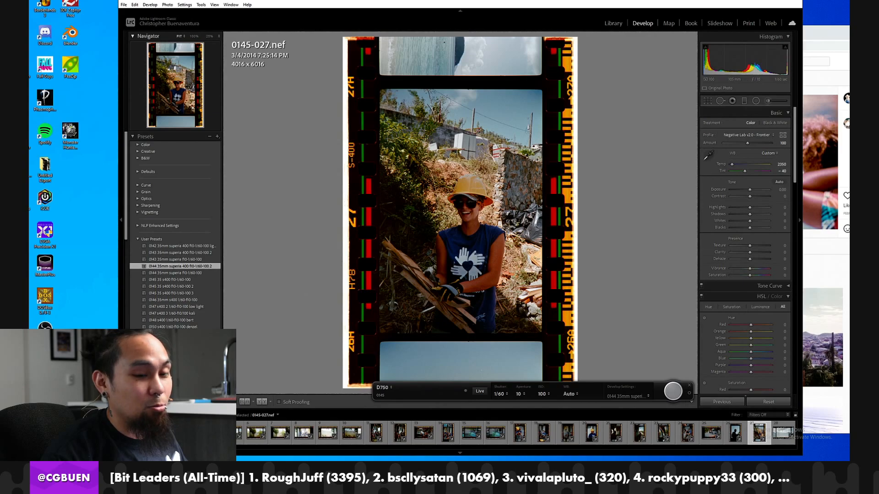
pyautogui.press('Right')
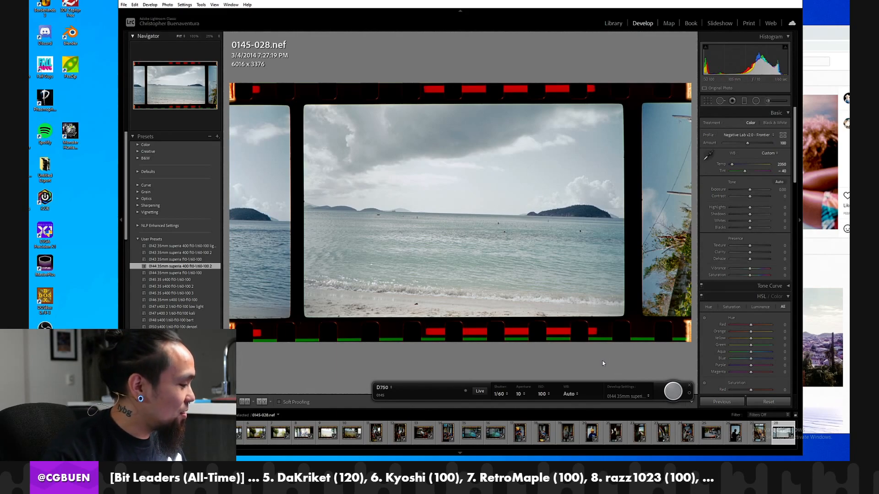
pyautogui.click(480, 392)
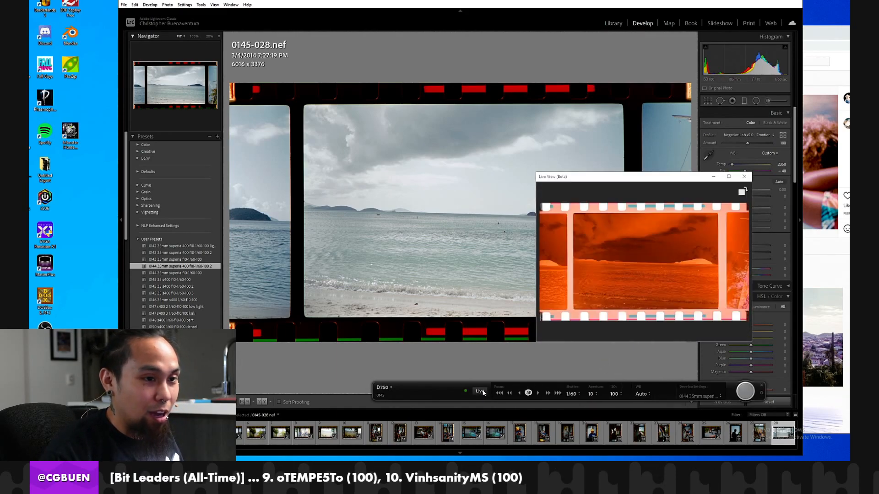
pyautogui.click(744, 177)
pyautogui.click(671, 392)
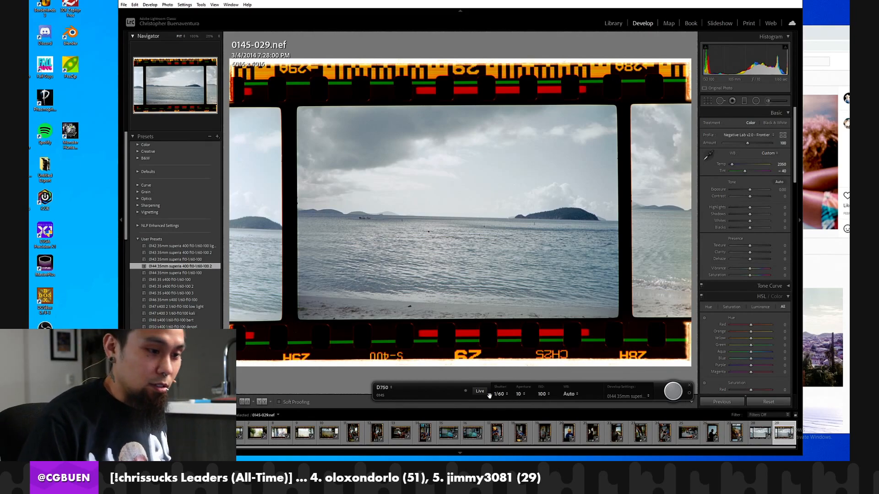
# Position the next two negatives using live view and capture beach frame 0145-030 and sideways portrait frame 0145-031.
pyautogui.click(480, 392)
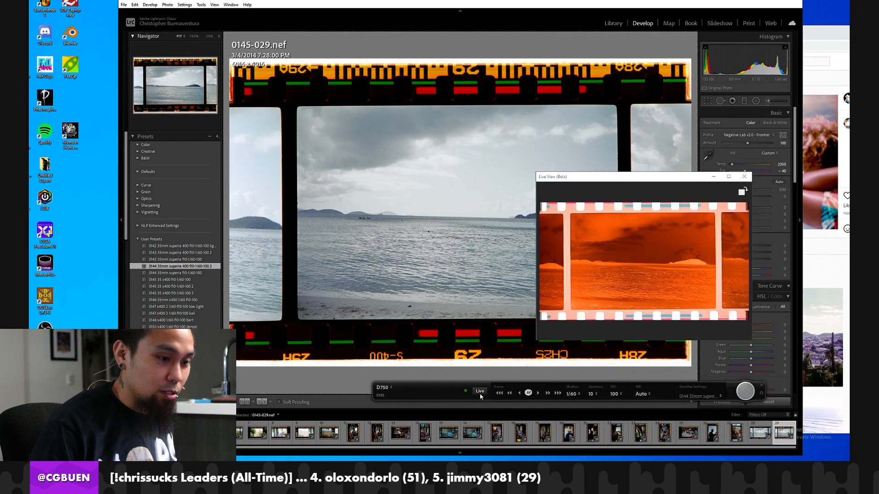
pyautogui.click(744, 176)
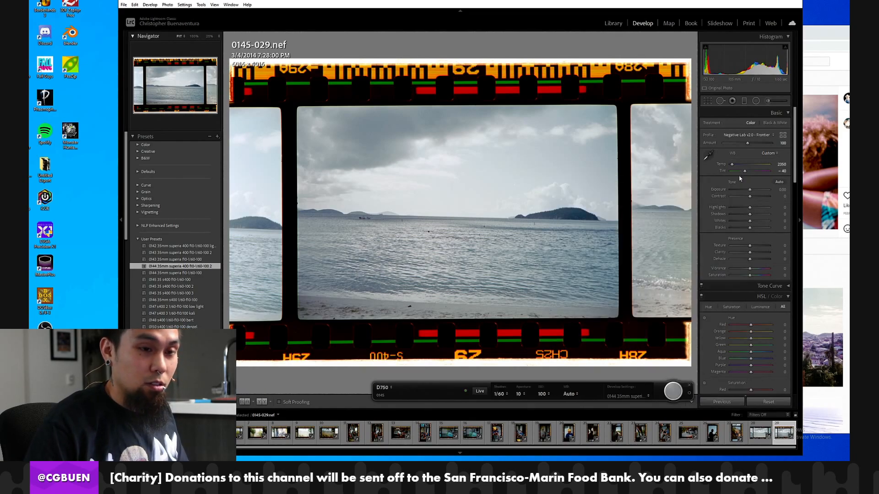
pyautogui.click(666, 394)
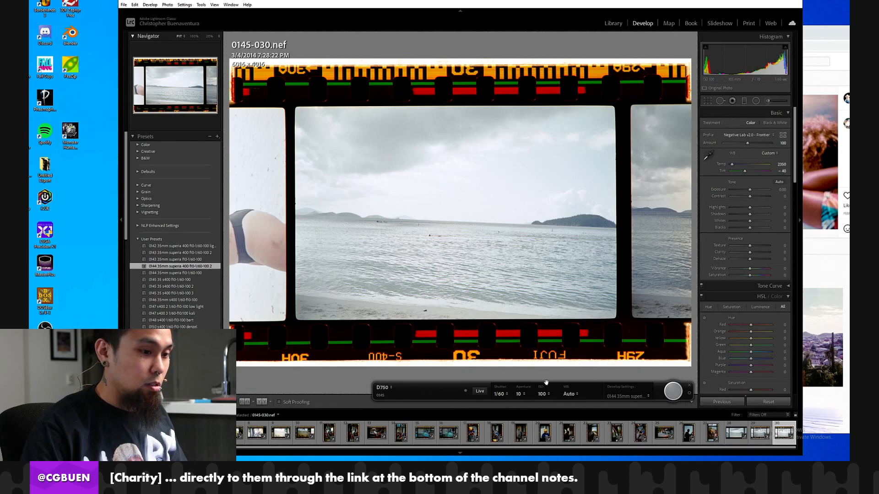
pyautogui.click(477, 393)
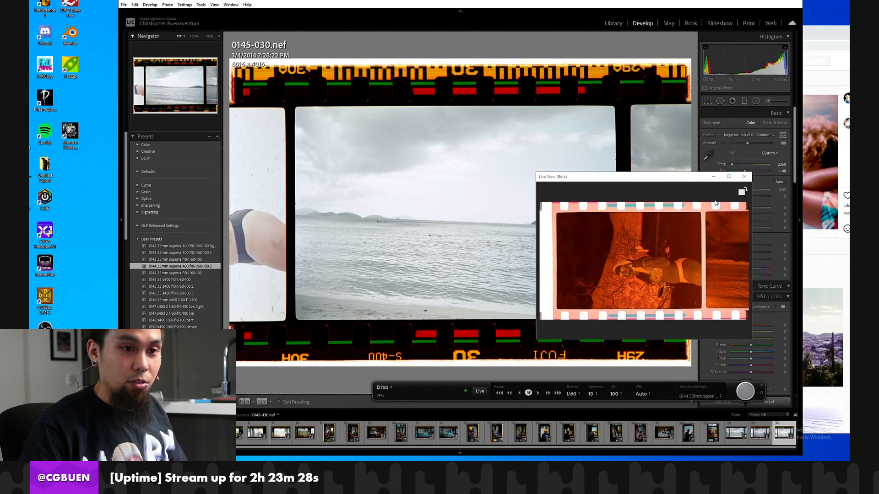
pyautogui.click(744, 180)
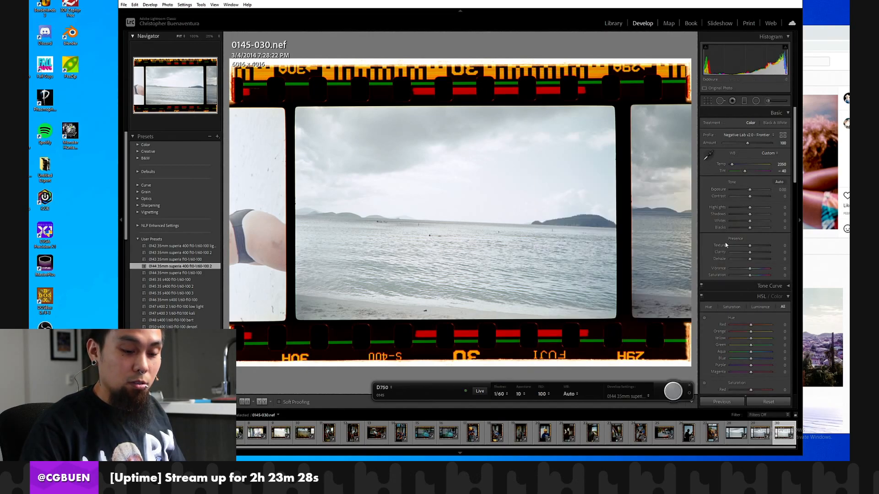
pyautogui.click(672, 389)
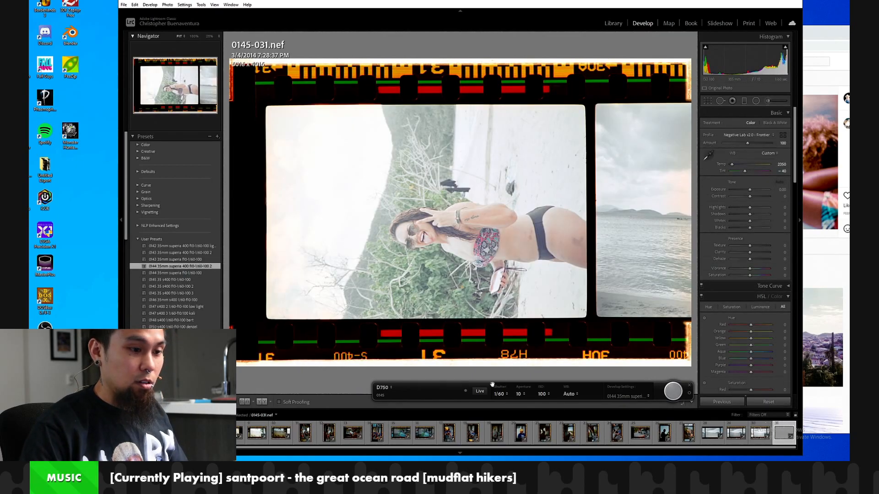
# Align the rooster and following portrait negatives in live view and capture them as frames 0145-032 and 0145-033.
pyautogui.click(481, 392)
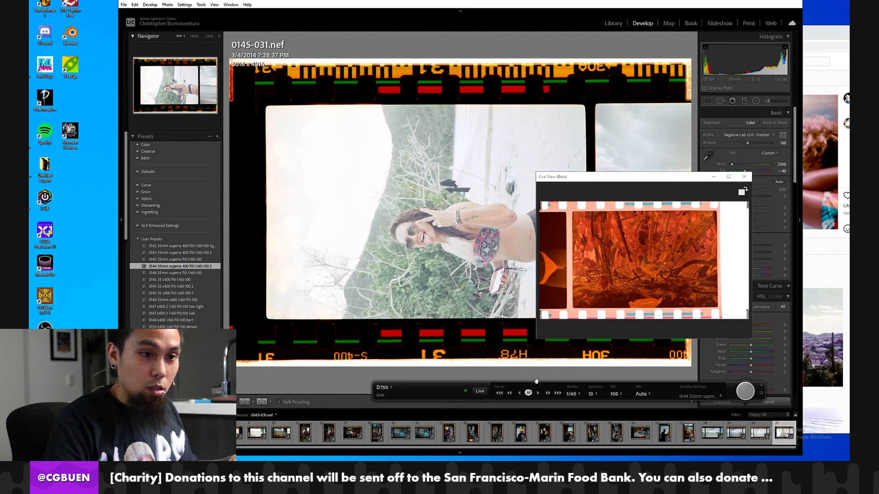
pyautogui.click(744, 176)
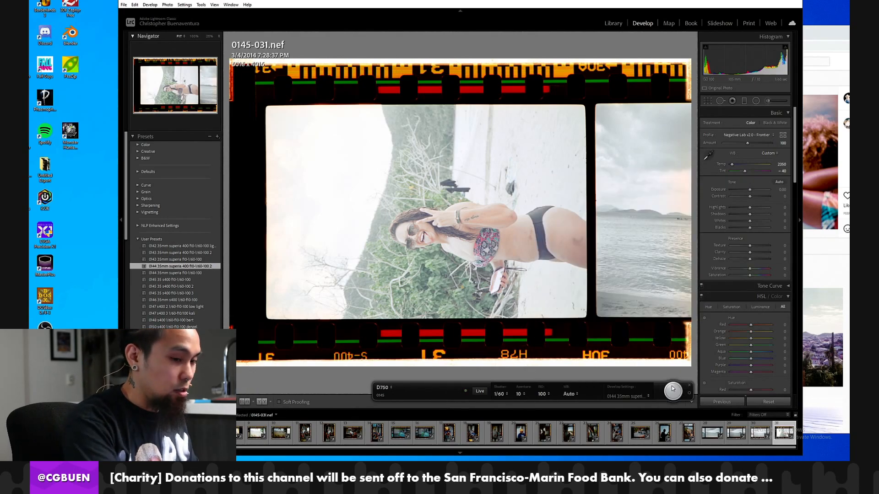
pyautogui.click(673, 389)
pyautogui.click(480, 392)
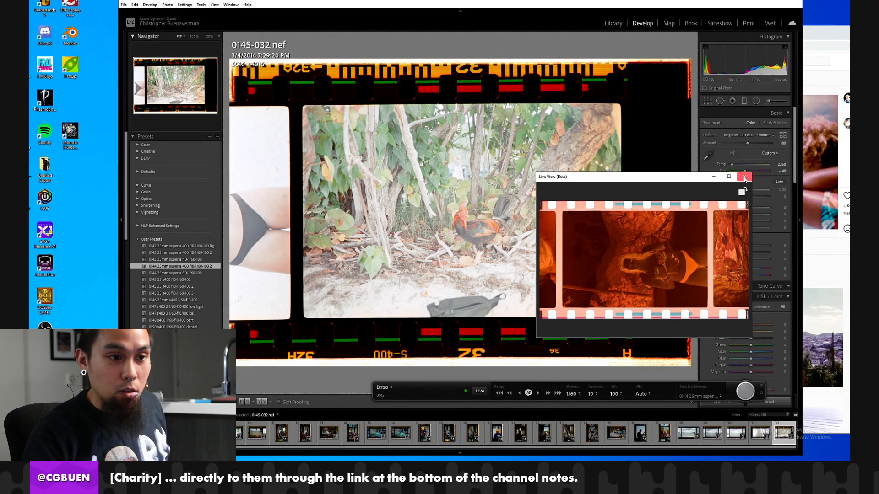
pyautogui.click(745, 178)
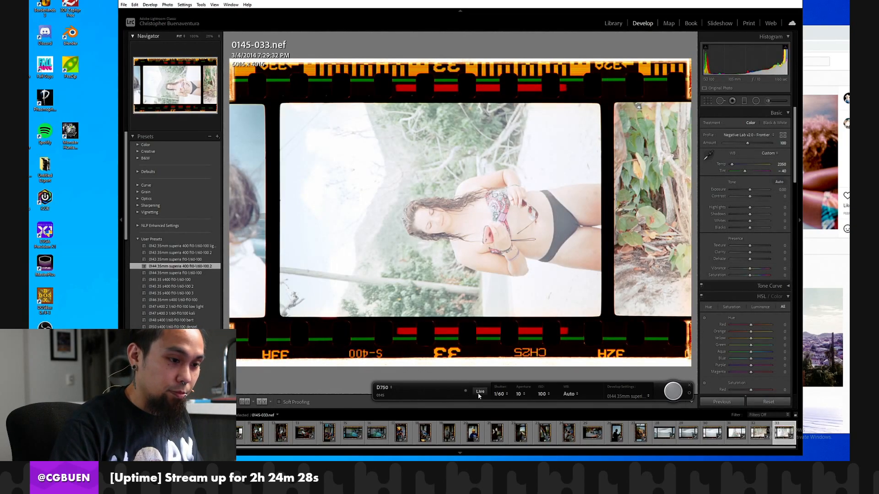
# Capture the two boat-railing negatives as frames 0145-034 and 0145-035, checking each one's position in live view.
pyautogui.click(480, 392)
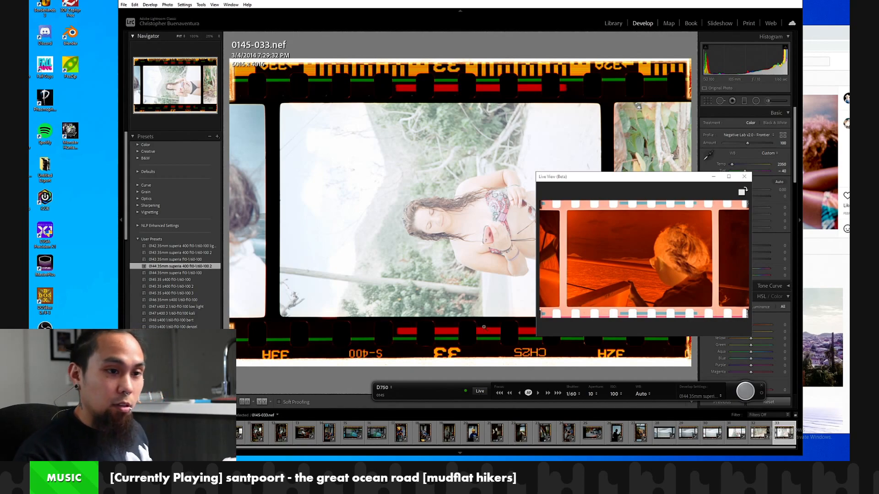
pyautogui.click(745, 391)
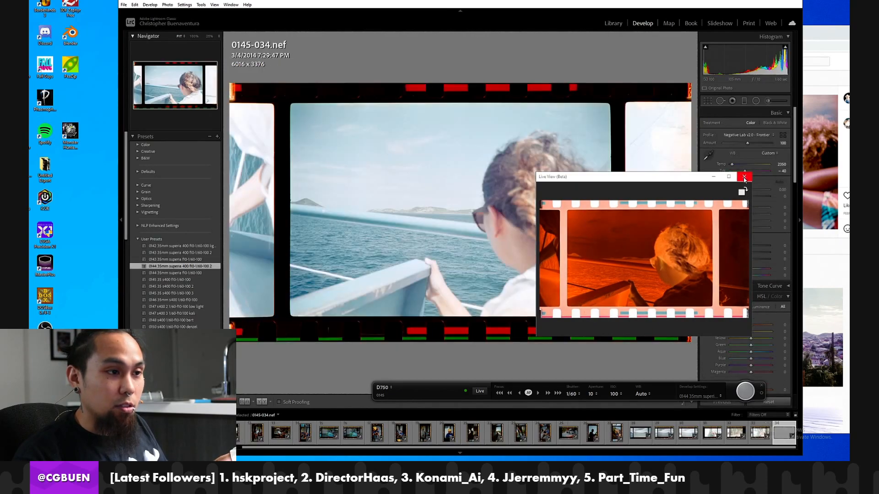
pyautogui.click(744, 177)
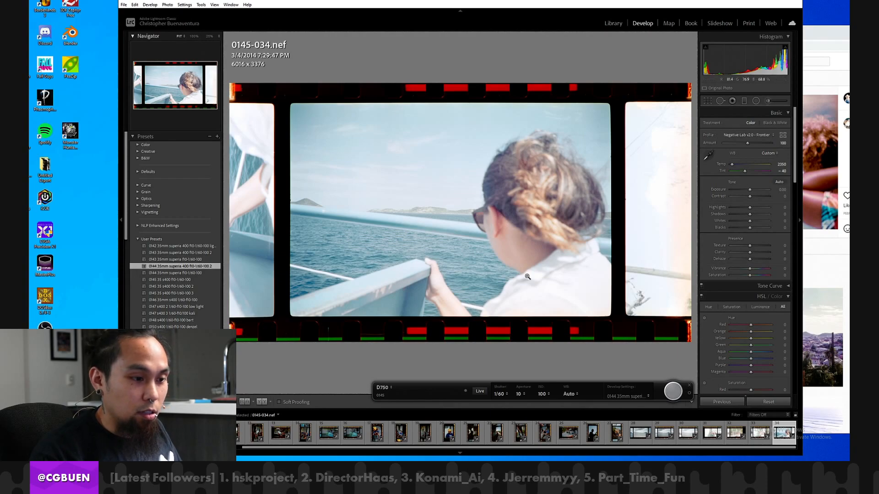
pyautogui.click(478, 391)
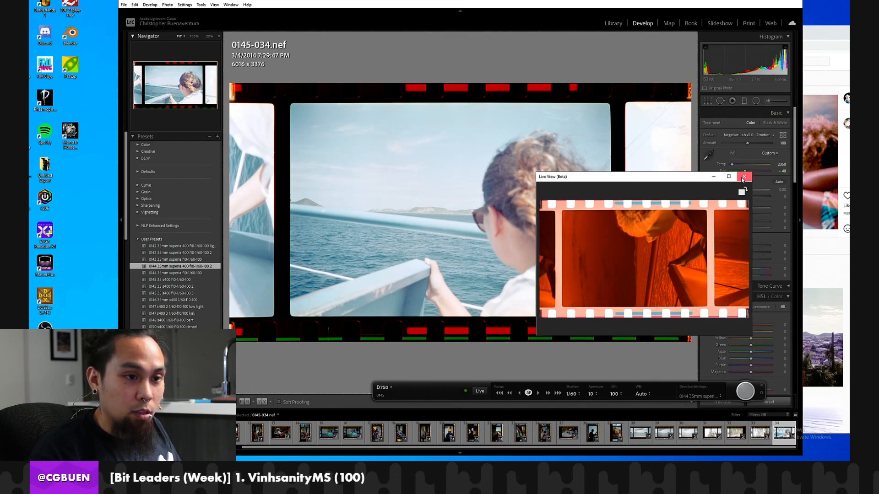
pyautogui.click(743, 178)
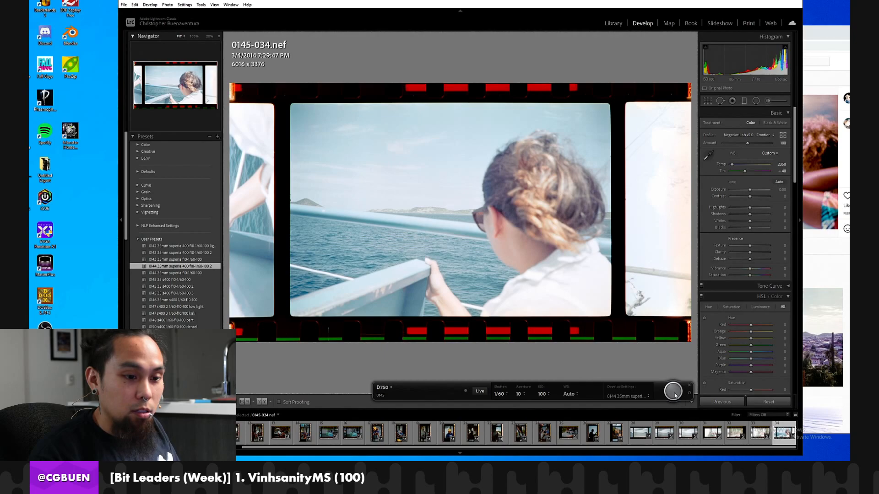
pyautogui.click(673, 392)
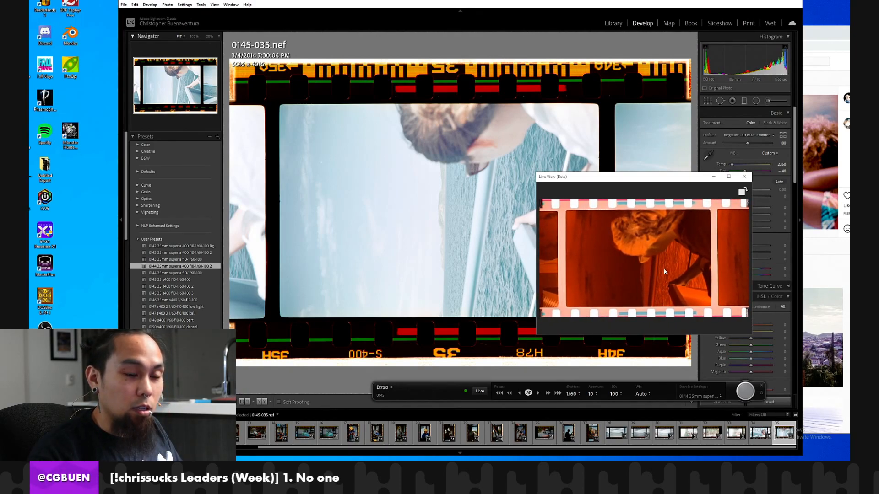
# Capture the last two negatives, frames 0145-036 and 0145-037, with live view positioning, and close the tethered capture bar.
pyautogui.click(744, 177)
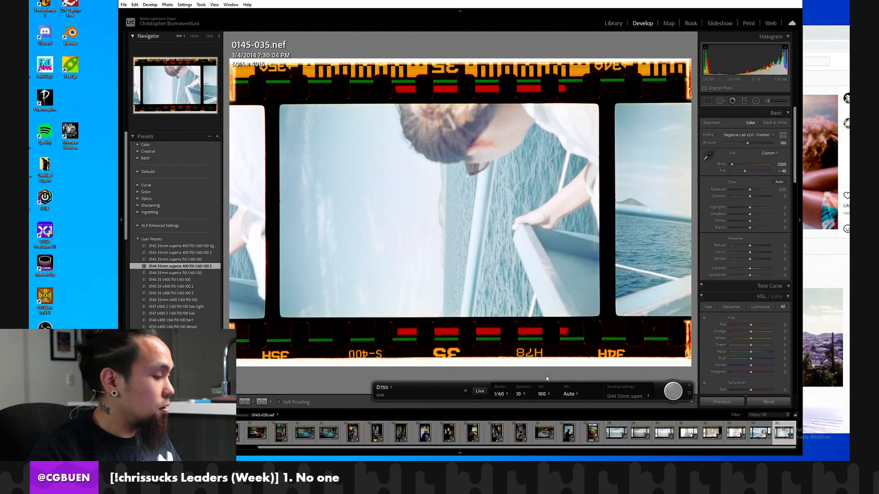
pyautogui.click(481, 393)
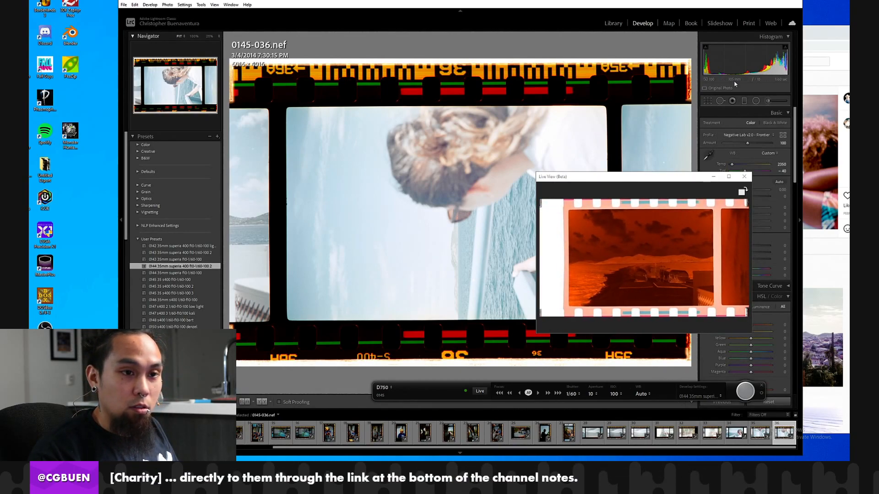
pyautogui.click(744, 177)
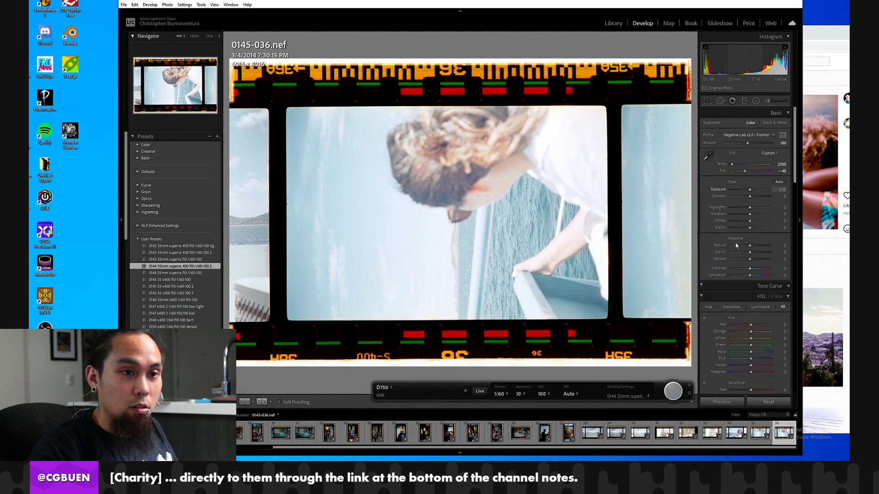
pyautogui.click(672, 392)
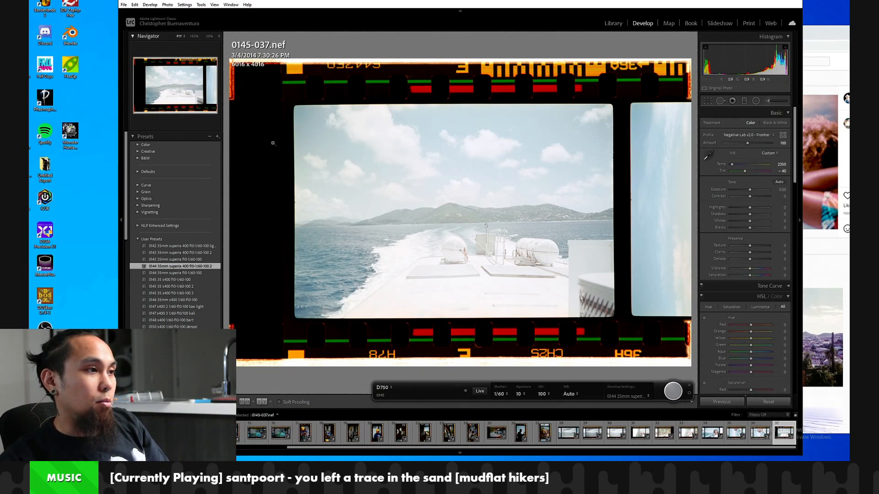
pyautogui.click(690, 386)
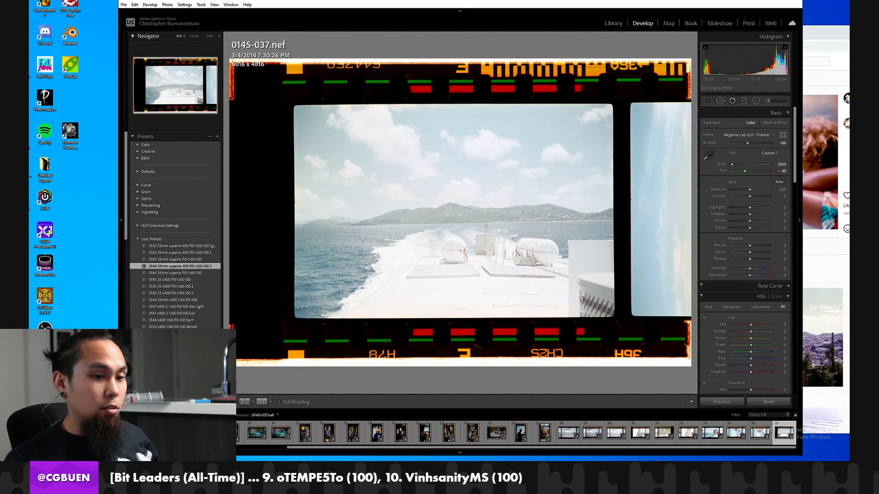
# Reset the develop settings of frame 0145-037 and sample its white balance from the clear film border between frames.
pyautogui.click(762, 402)
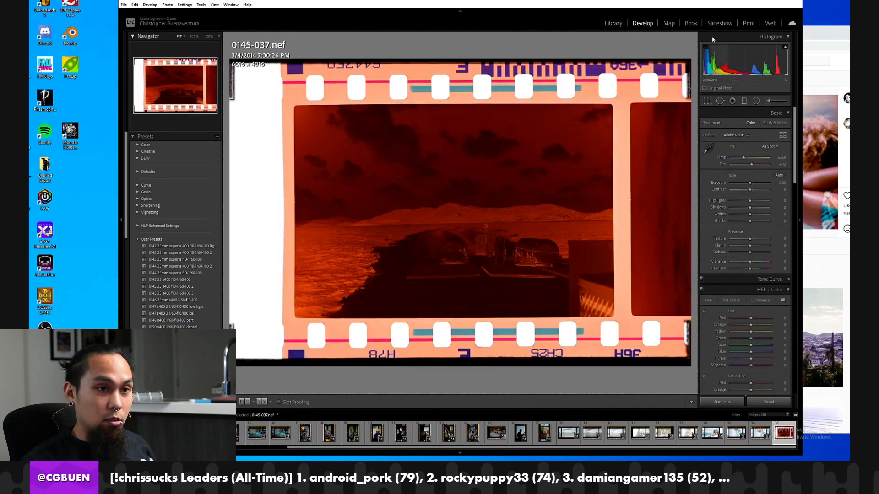
pyautogui.click(708, 149)
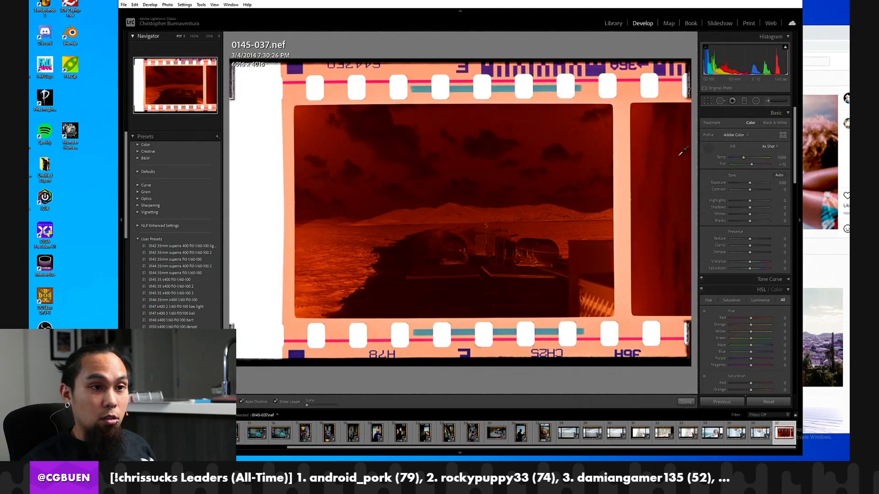
pyautogui.click(624, 179)
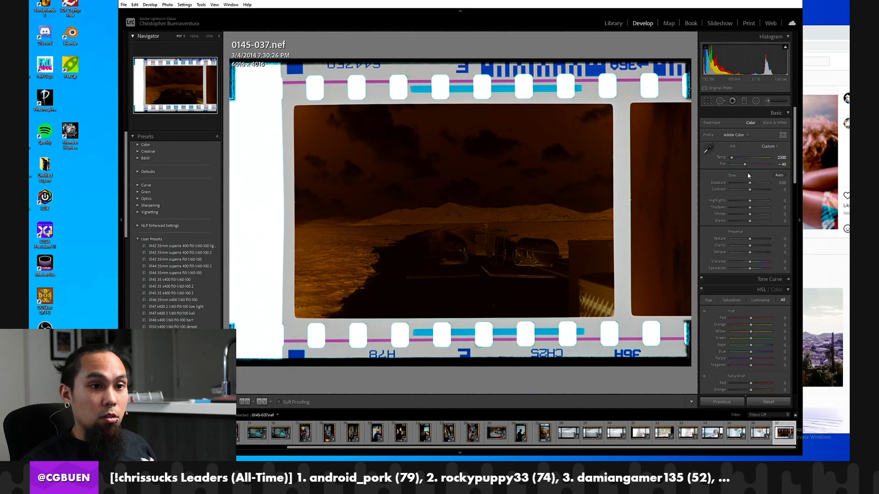
# Raise the exposure of frame 0145-037 to about +2.19 and crop it to the boat-deck image, excluding the film border.
pyautogui.moveTo(750, 183); pyautogui.dragTo(762, 184)
pyautogui.press('r')
pyautogui.moveTo(538, 59); pyautogui.dragTo(539, 83)
pyautogui.moveTo(688, 137); pyautogui.dragTo(645, 144)
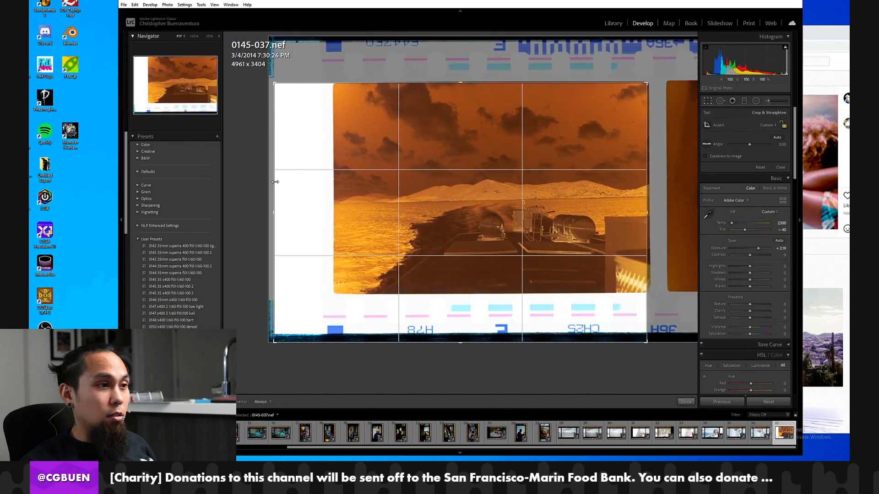
pyautogui.moveTo(274, 181); pyautogui.dragTo(341, 183)
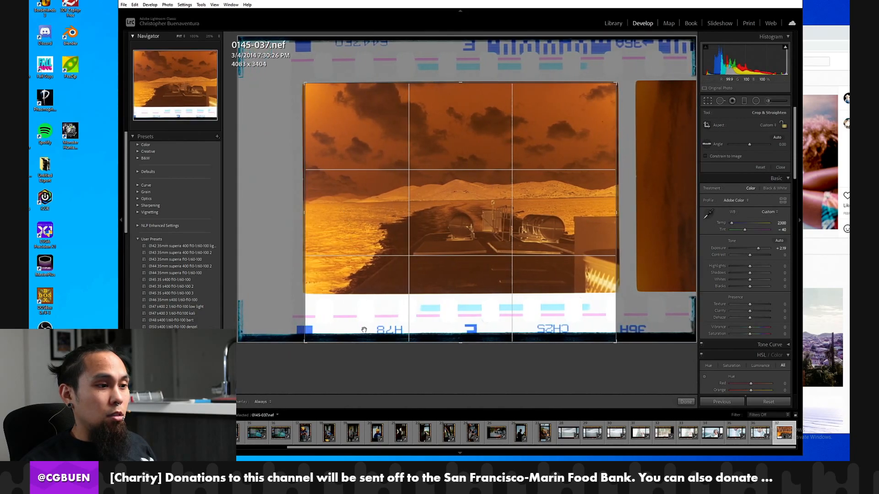
pyautogui.moveTo(366, 342); pyautogui.dragTo(370, 293)
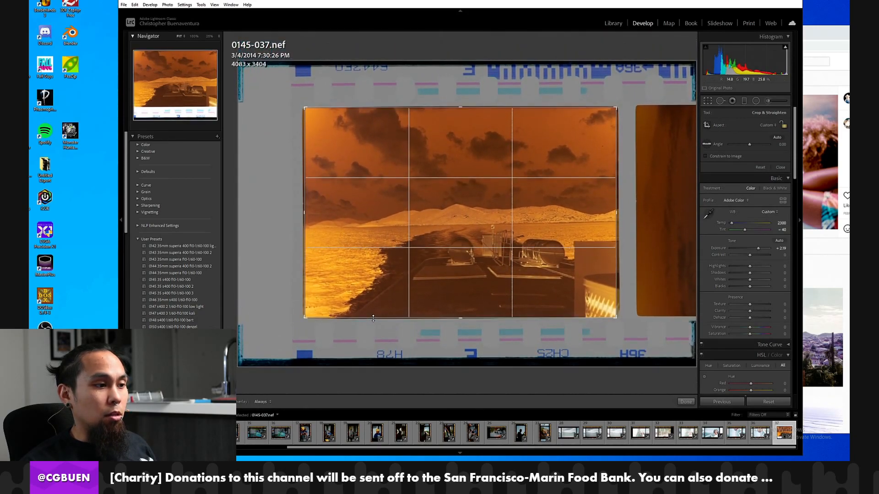
pyautogui.press('Return')
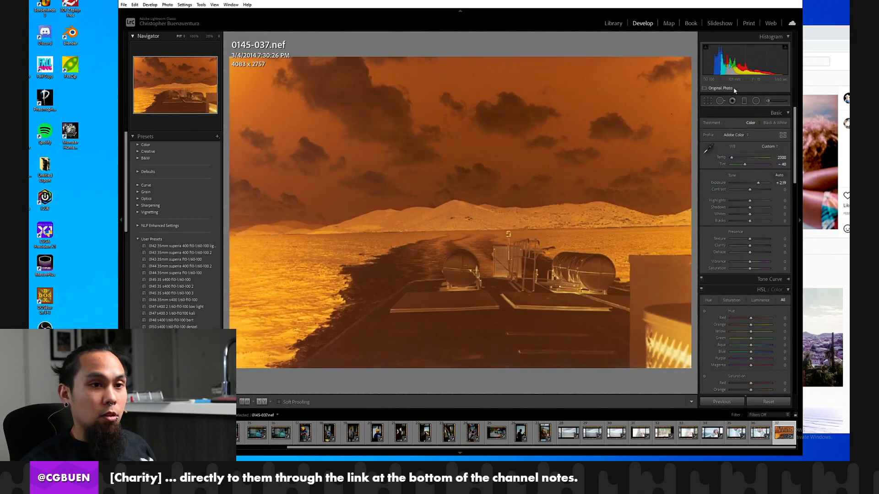
# Convert frame 0145-037 with Negative Lab Pro using the Digital Camera source, Frontier color model and 5 - High pre-saturation.
pyautogui.click(123, 5)
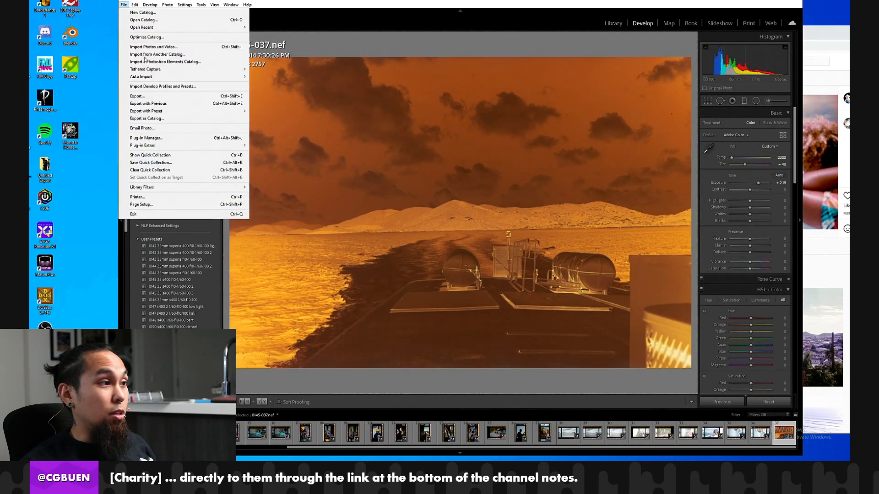
pyautogui.moveTo(161, 148)
pyautogui.click(302, 153)
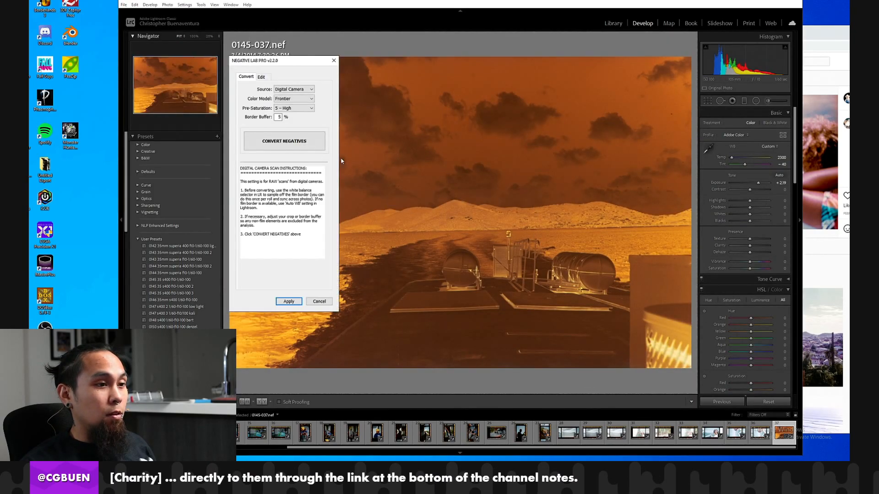
pyautogui.click(298, 148)
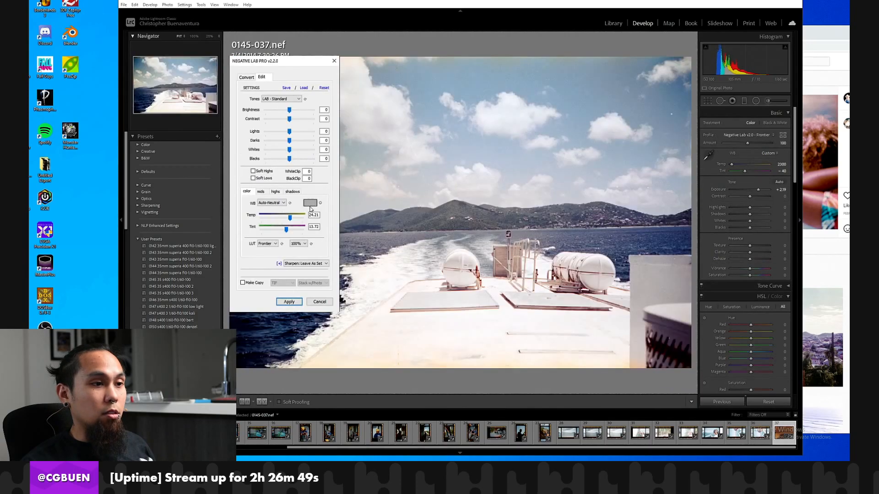
# Lower the brightness of frame 0145-037 to -11 and its contrast to about -16 in Negative Lab Pro.
pyautogui.click(286, 114)
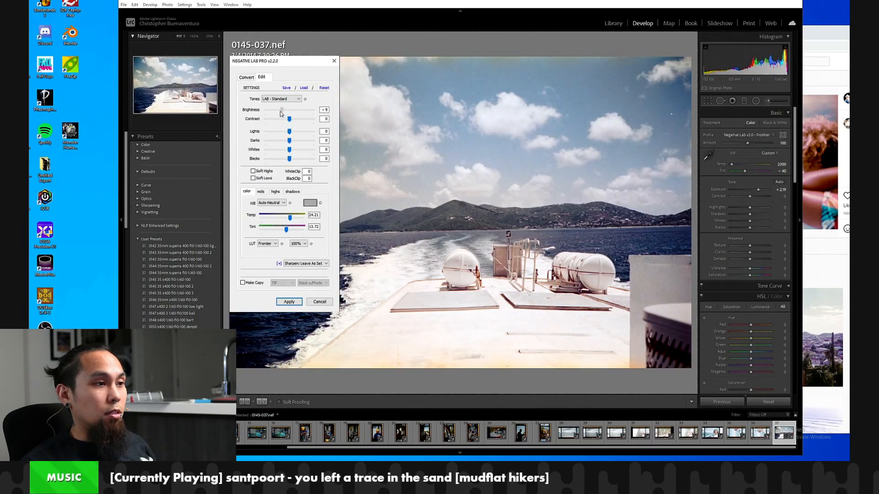
pyautogui.click(284, 114)
pyautogui.moveTo(285, 114); pyautogui.dragTo(276, 123)
# Try the Auto-Warm white balance on frame 0145-037 and return it to Auto-Neutral.
pyautogui.click(270, 206)
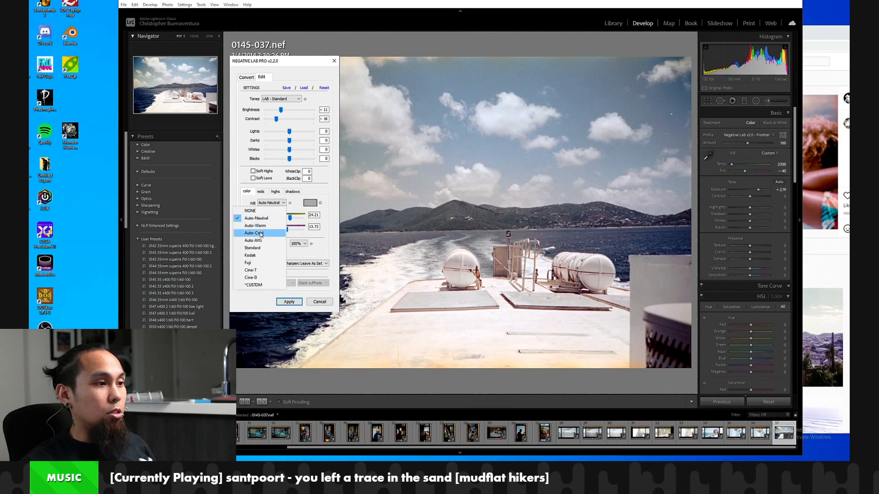
pyautogui.click(263, 228)
pyautogui.click(270, 203)
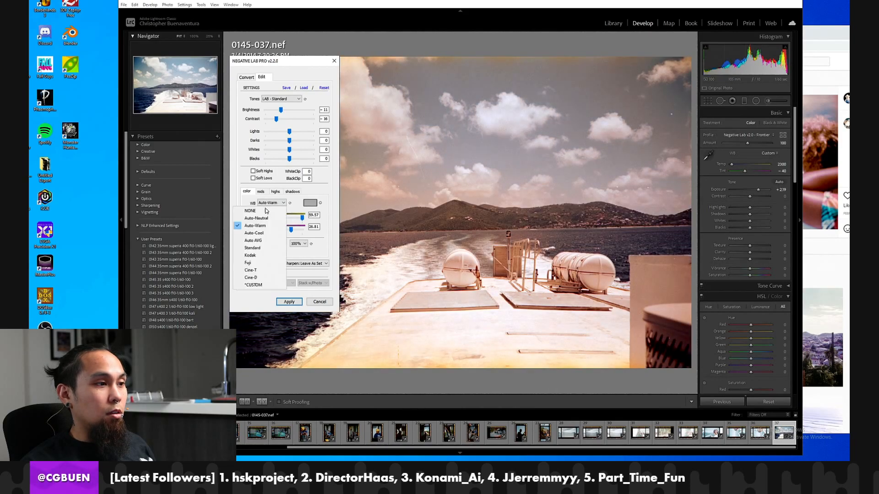
pyautogui.click(267, 222)
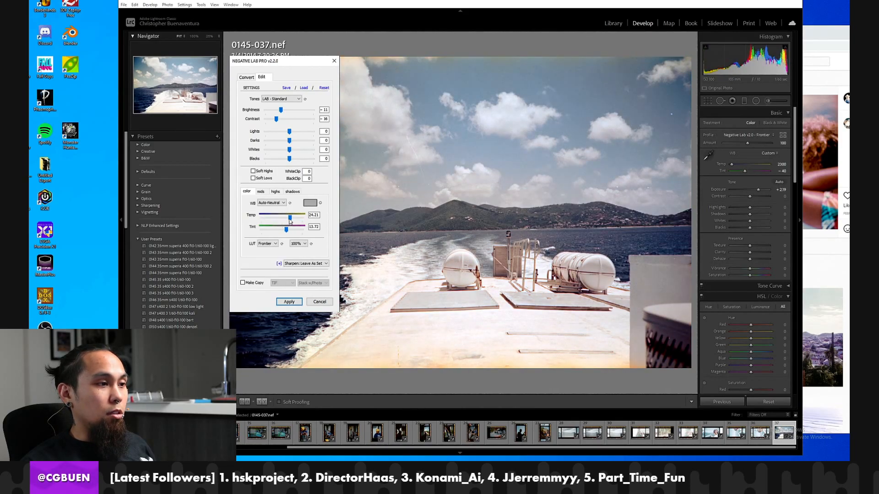
pyautogui.click(272, 204)
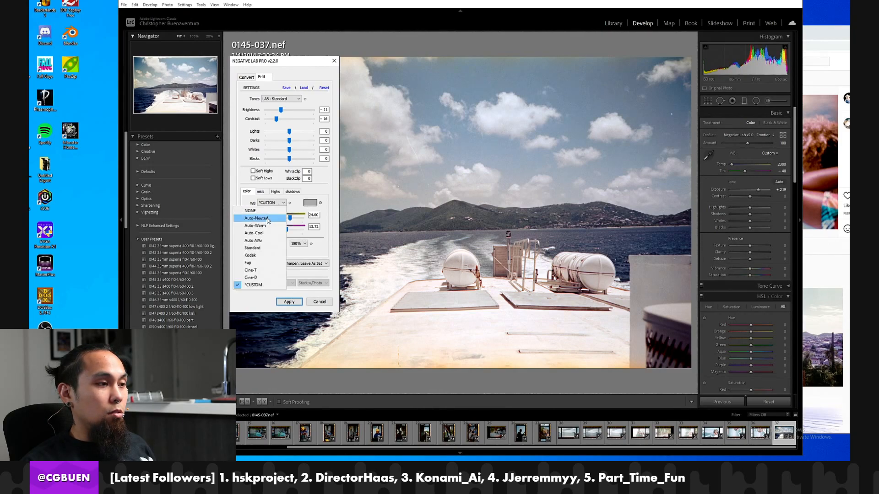
pyautogui.click(268, 218)
# Set tint to about 7, temp to 10, contrast to -24, lights to -8 and whites to -1, and apply the Negative Lab Pro edits.
pyautogui.moveTo(287, 231); pyautogui.dragTo(284, 231)
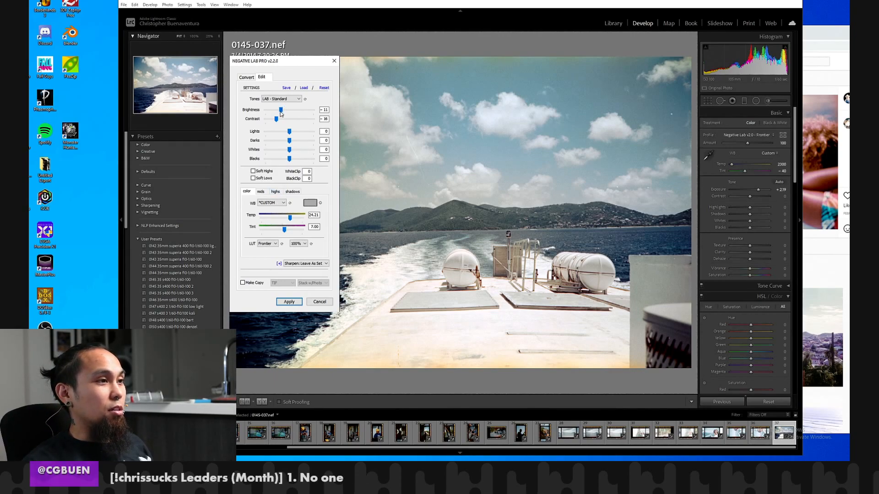
pyautogui.moveTo(276, 120); pyautogui.dragTo(290, 149)
pyautogui.moveTo(292, 220); pyautogui.dragTo(284, 220)
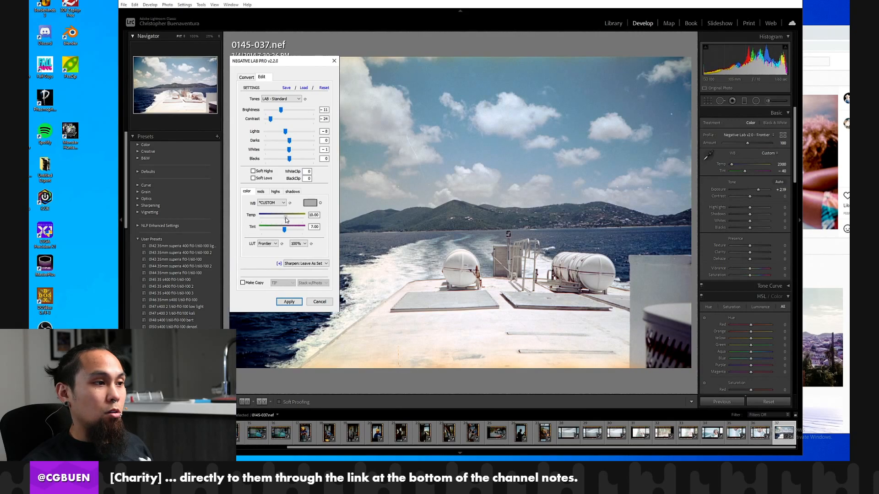
pyautogui.click(287, 302)
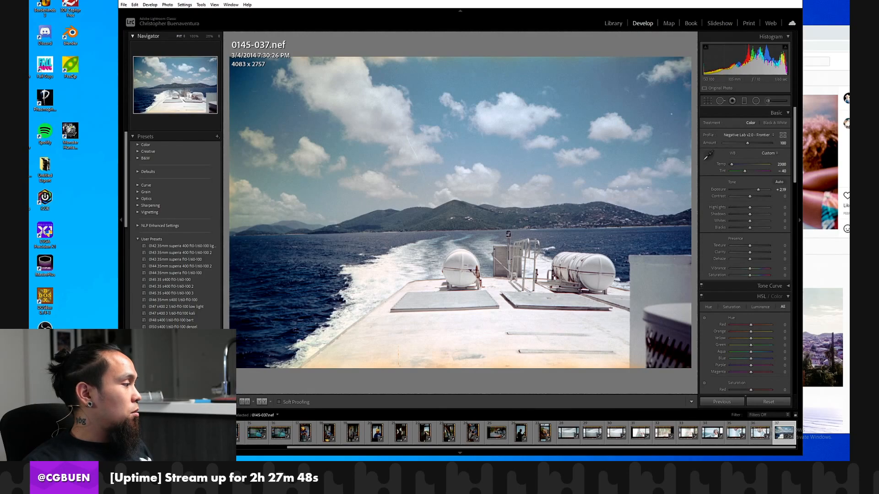
pyautogui.click(476, 277)
pyautogui.click(475, 277)
# Rotate frame 0145-036 clockwise to portrait orientation and inspect its horizon detail and color profile.
pyautogui.click(762, 433)
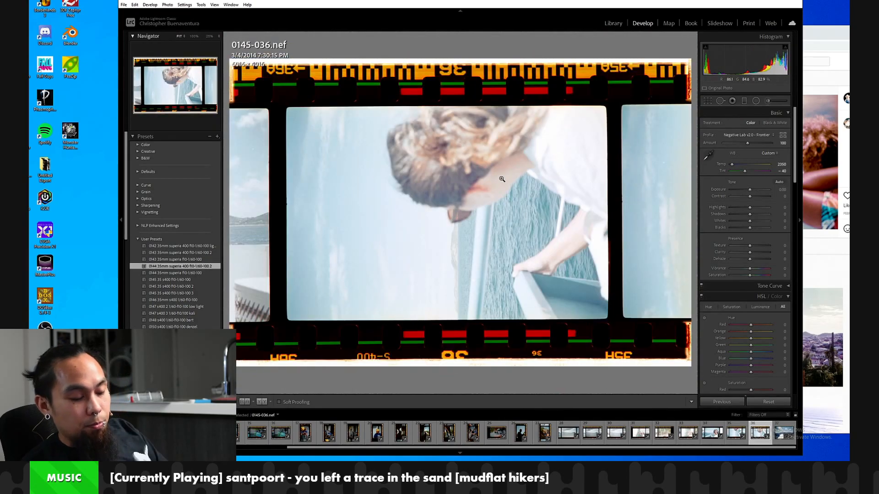
pyautogui.hotkey('ctrl', ']')
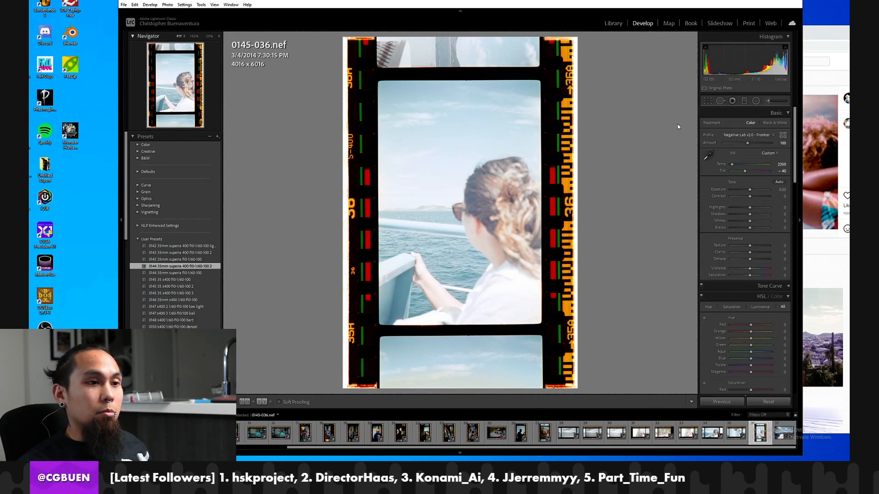
pyautogui.click(404, 211)
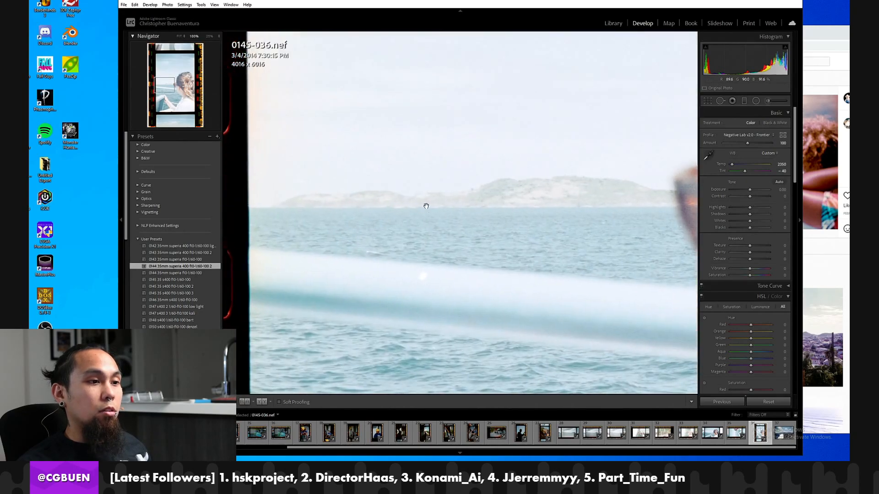
pyautogui.click(486, 215)
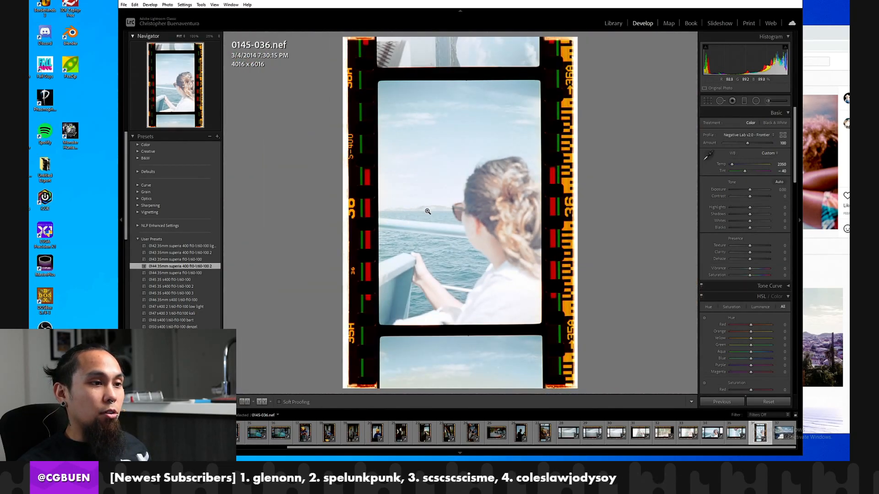
pyautogui.click(738, 136)
pyautogui.click(738, 136)
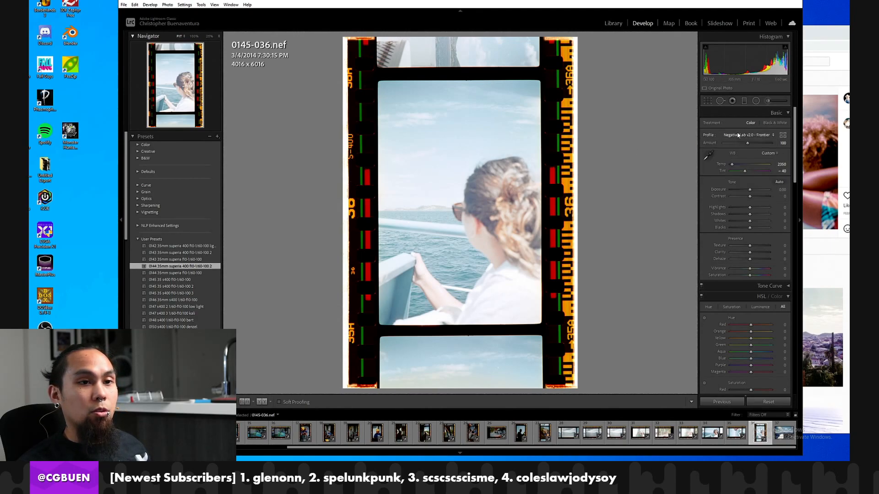
pyautogui.click(738, 135)
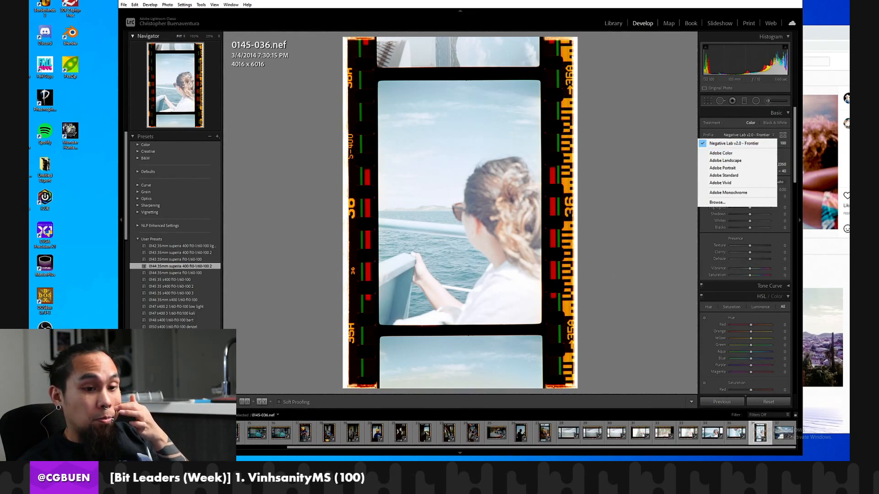
# Synchronize the develop settings of frame 0145-037, excluding the crop, to frames 0145-028 through 0145-036.
pyautogui.click(774, 438)
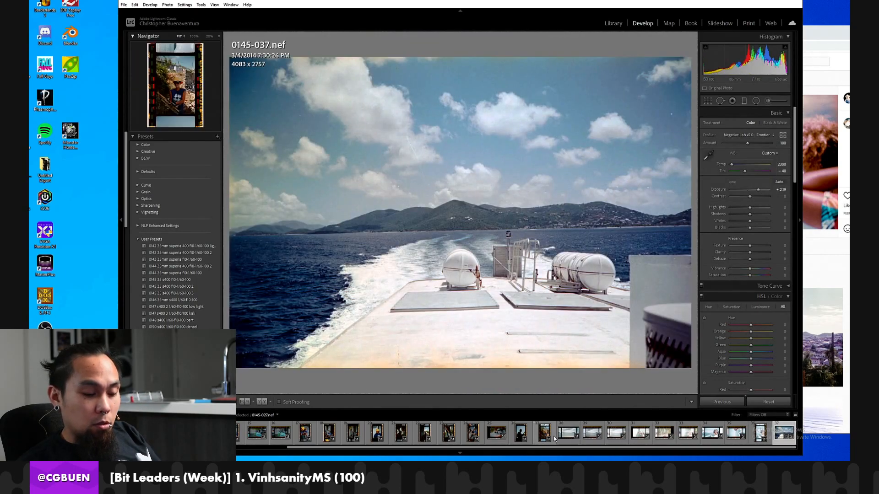
pyautogui.keyDown('shift'); pyautogui.click(559, 439); pyautogui.keyUp('shift')
pyautogui.click(723, 401)
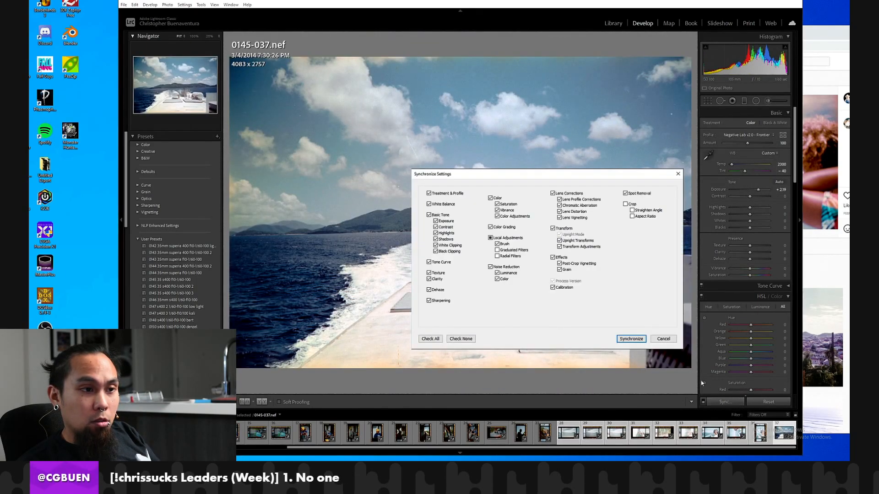
pyautogui.click(632, 340)
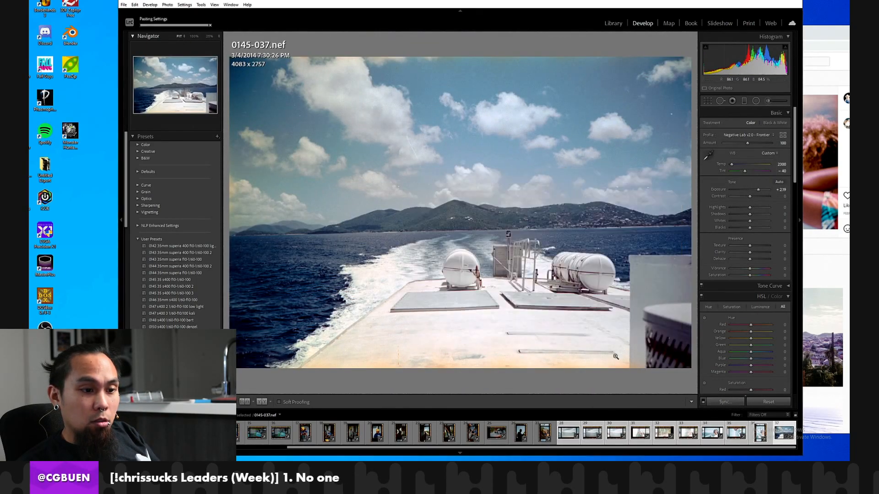
# Review the synchronized frames from 0145-028 to 0145-031, rotating 0145-031 clockwise to portrait orientation and inspecting its detail.
pyautogui.click(567, 432)
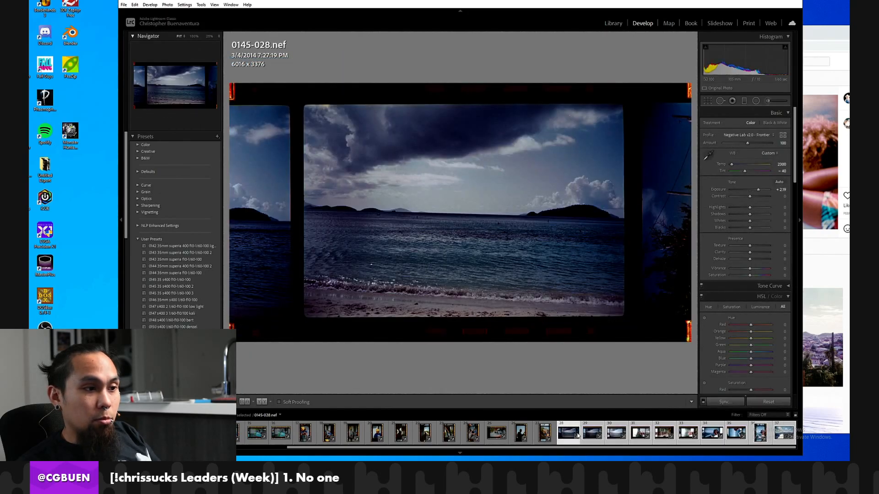
pyautogui.click(593, 433)
pyautogui.press('Right')
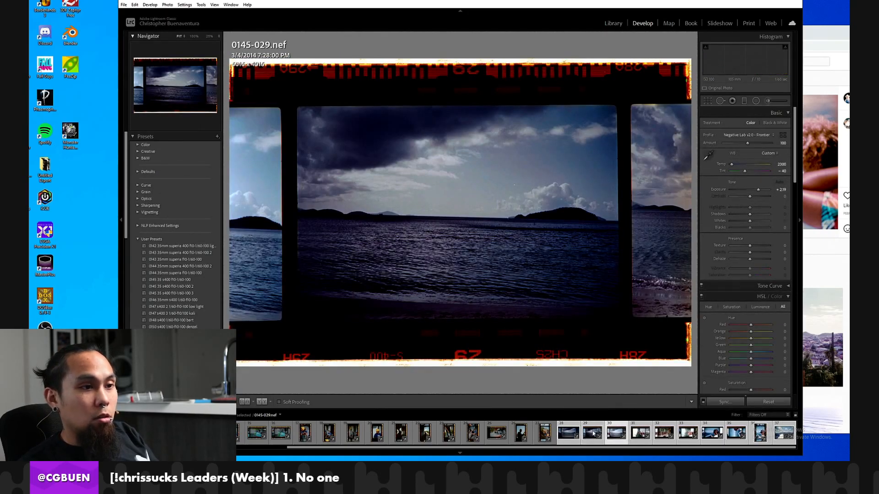
pyautogui.press('Right')
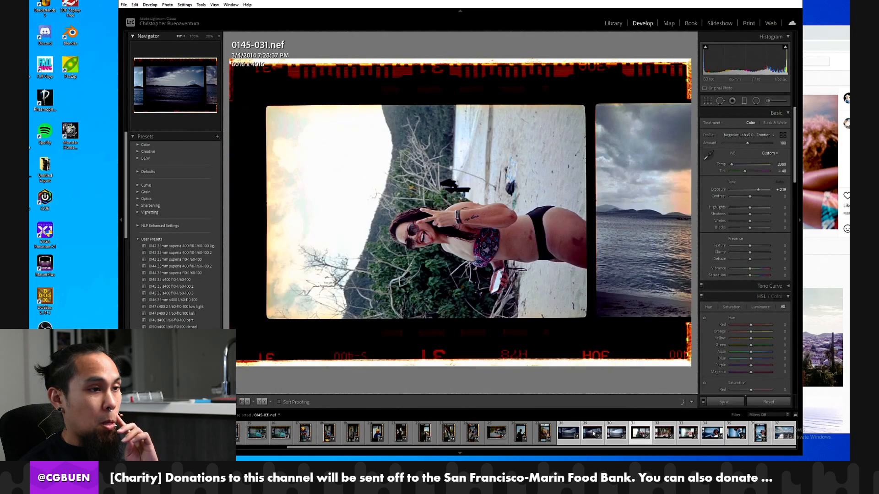
pyautogui.hotkey('ctrl', ']')
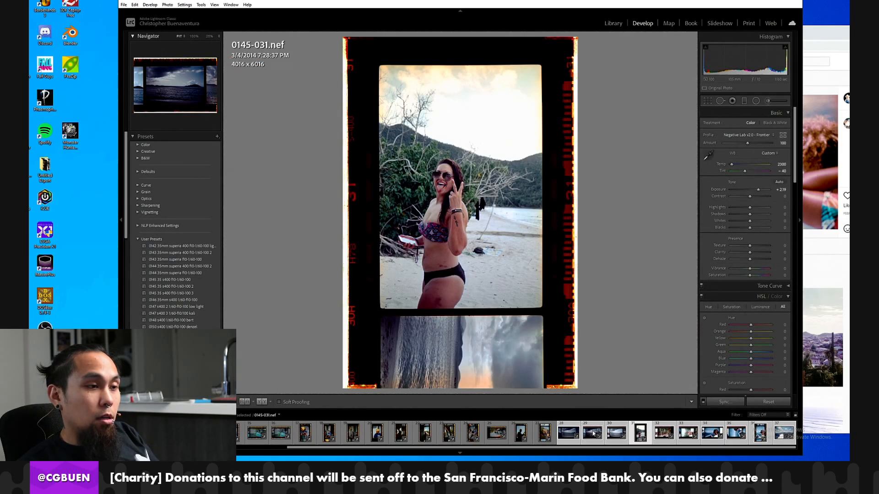
pyautogui.click(486, 188)
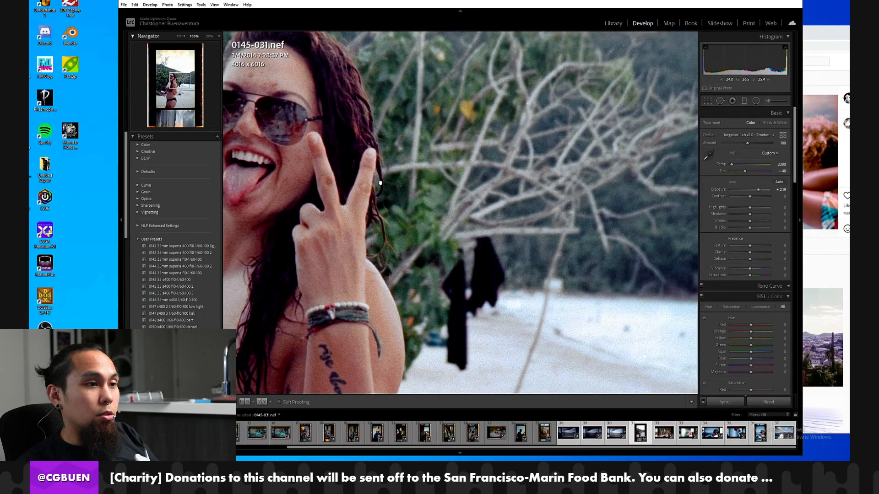
pyautogui.click(380, 182)
pyautogui.moveTo(416, 184); pyautogui.dragTo(462, 173)
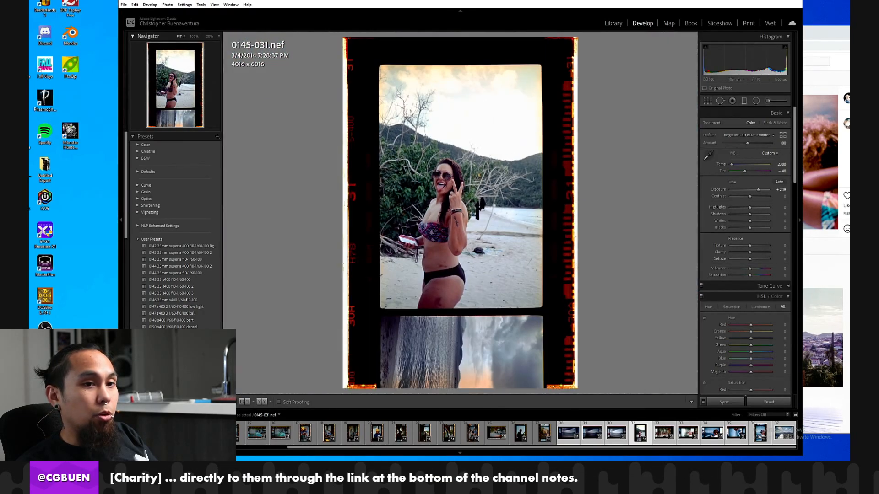
# Switch to the browser and look through the photographer's Instagram profile for the published boat-deck photo, opening the "Red hook" post.
pyautogui.click(814, 31)
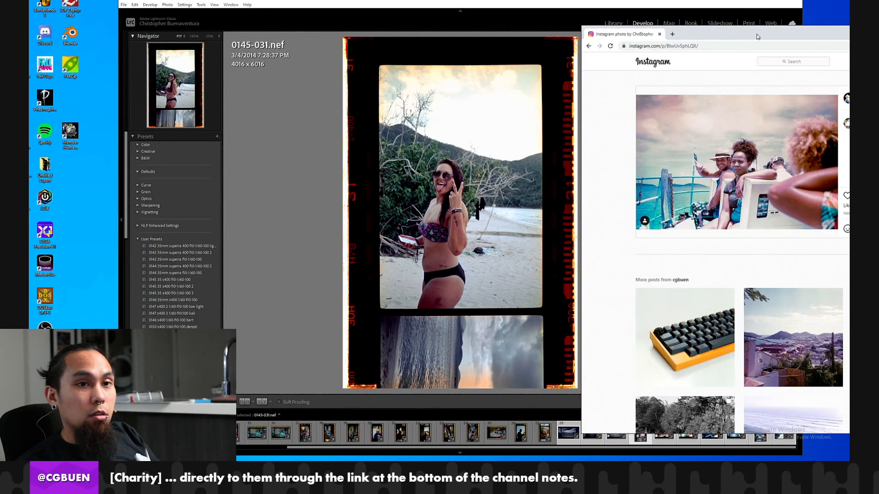
pyautogui.moveTo(751, 38); pyautogui.dragTo(659, 36)
pyautogui.click(773, 97)
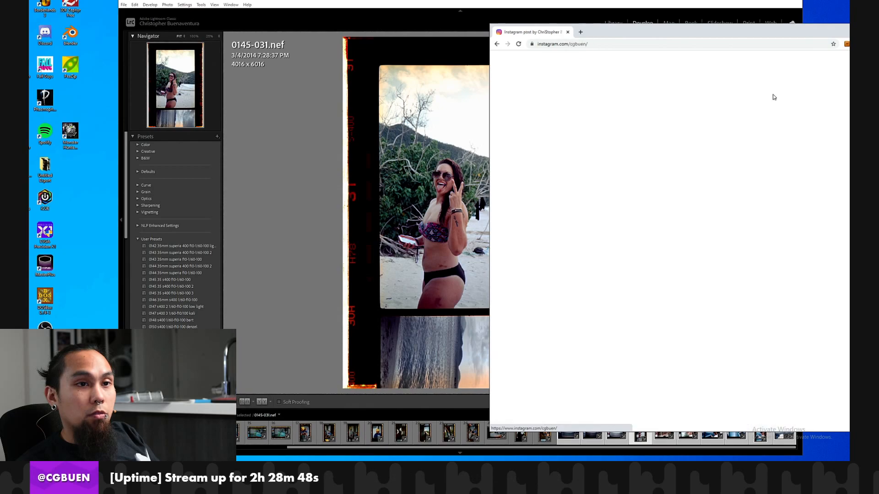
pyautogui.scroll(-10, 673, 163)
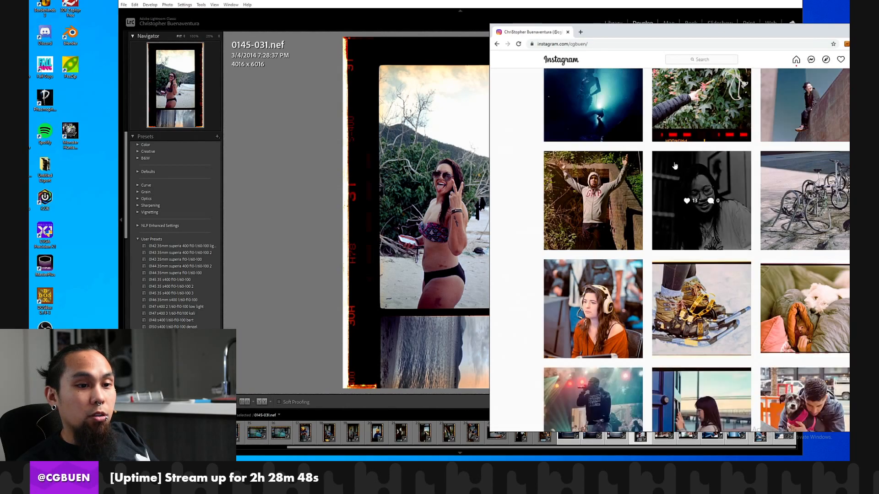
pyautogui.scroll(-10, 674, 164)
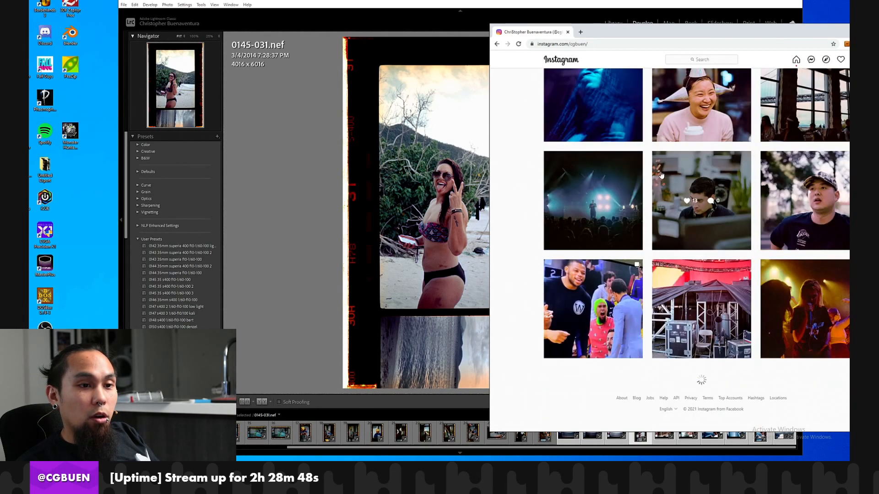
pyautogui.scroll(-10, 662, 175)
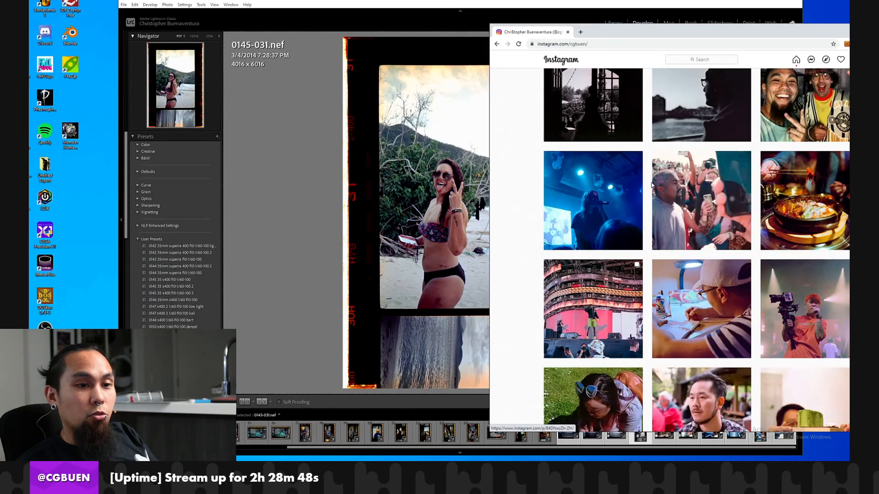
pyautogui.scroll(-10, 652, 183)
pyautogui.scroll(-10, 649, 173)
pyautogui.scroll(-10, 649, 177)
pyautogui.scroll(-12, 650, 177)
pyautogui.scroll(16, 645, 173)
pyautogui.scroll(-2, 610, 219)
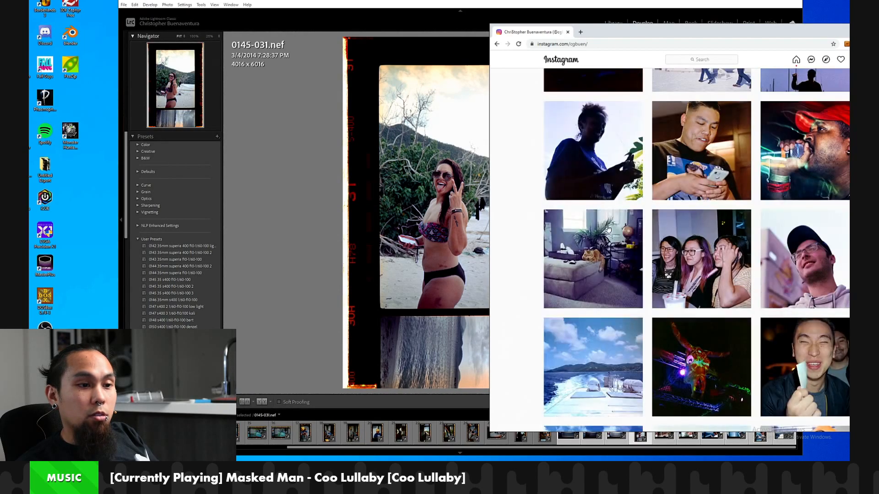
pyautogui.click(572, 355)
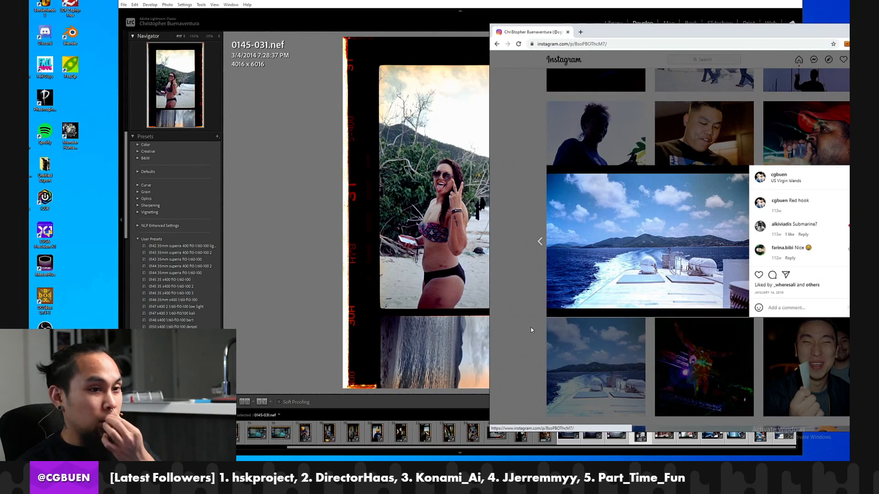
# Display frame 0145-037 in Lightroom and bring the Instagram post over it to compare the two versions.
pyautogui.click(334, 273)
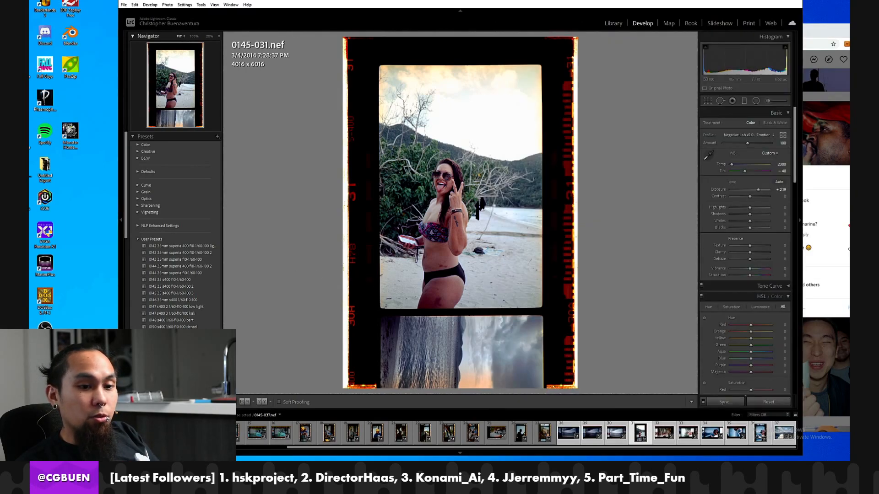
pyautogui.click(788, 436)
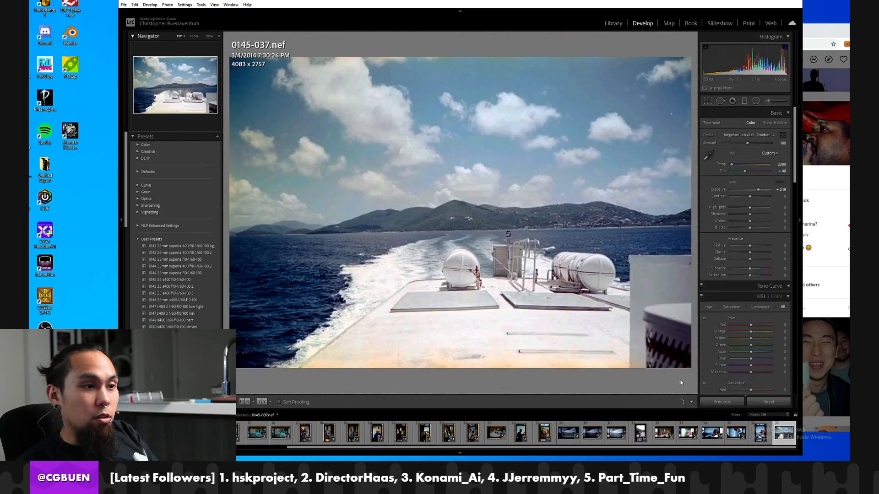
pyautogui.hotkey('alt', 'Tab')
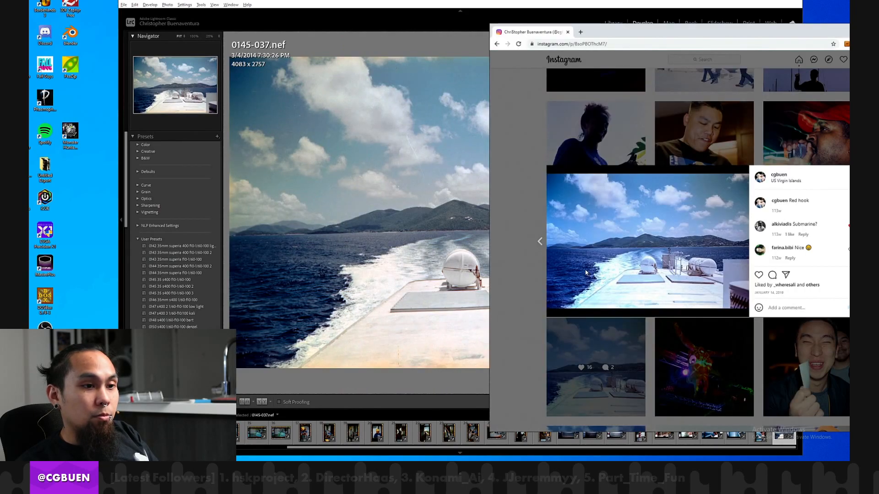
# Find and open the published beach portrait post on the Instagram profile, and compare it with frame 0145-031 in Lightroom.
pyautogui.click(566, 339)
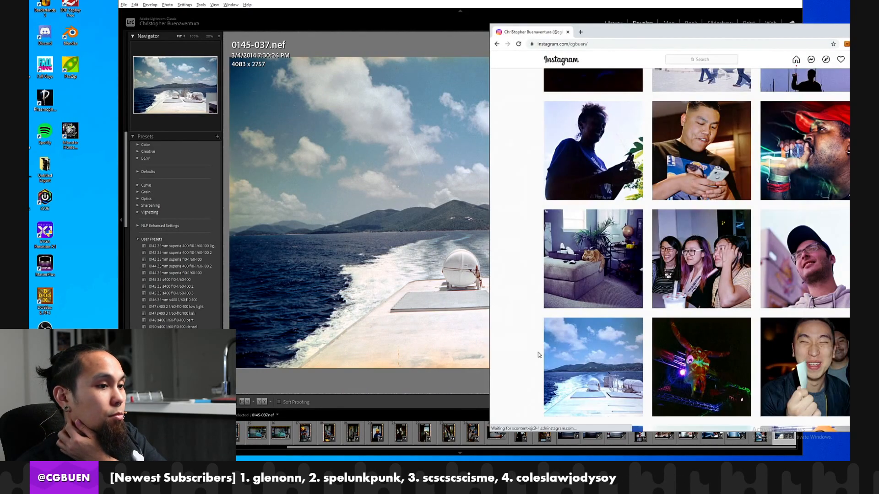
pyautogui.scroll(-5, 582, 338)
pyautogui.scroll(-10, 599, 336)
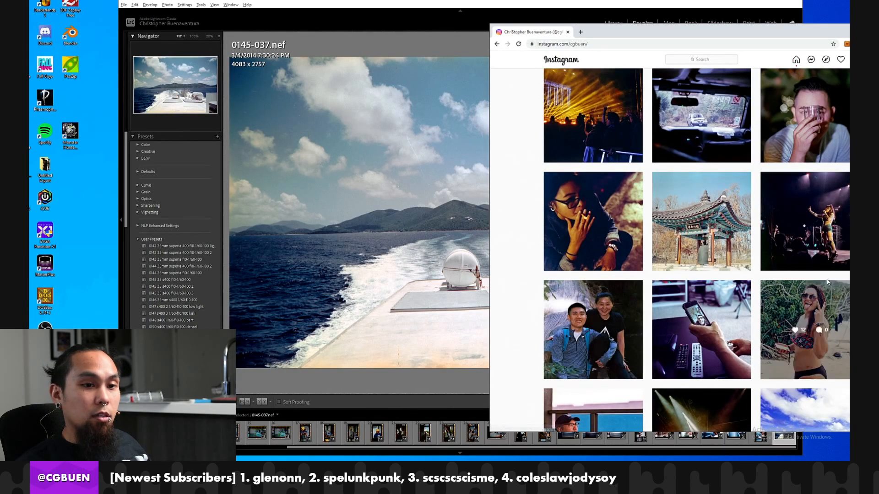
pyautogui.click(829, 288)
pyautogui.click(407, 310)
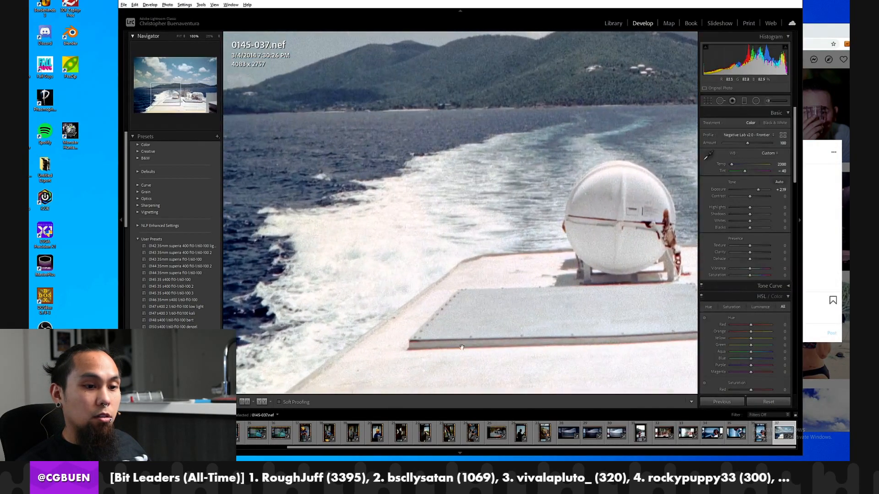
pyautogui.click(622, 324)
pyautogui.click(641, 432)
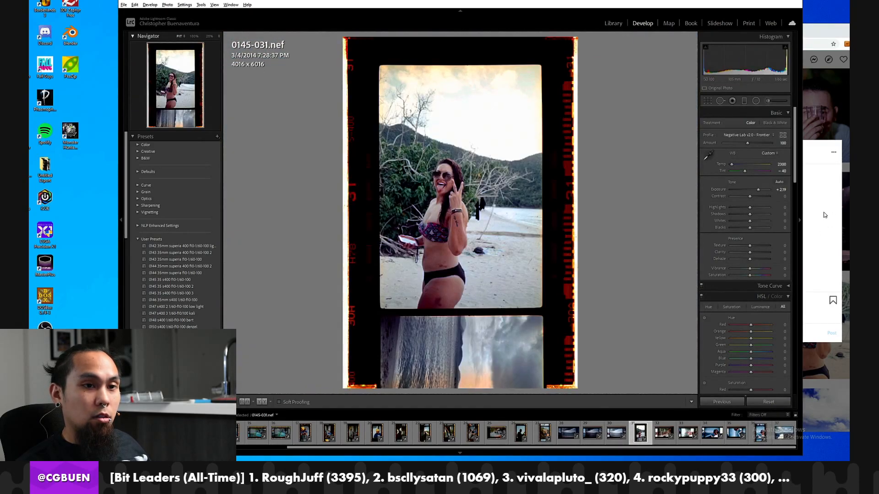
pyautogui.hotkey('alt', 'Tab')
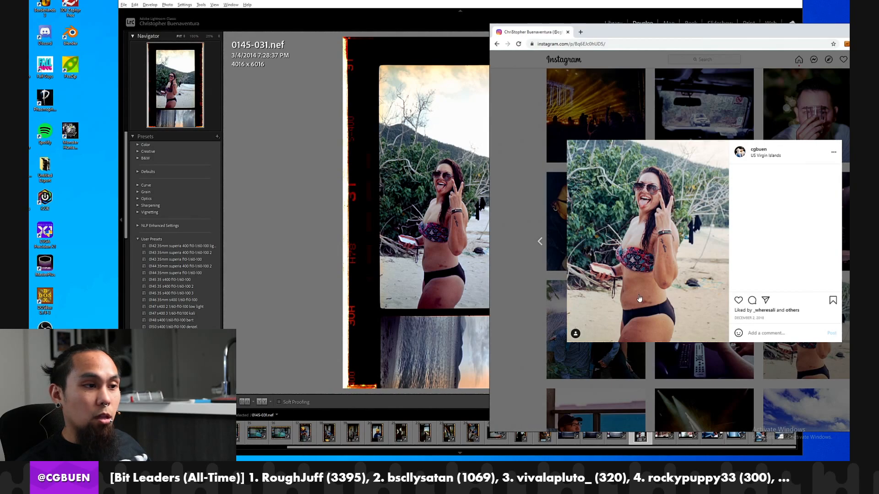
# Set the exposure of frame 0145-031 to +1.67, checking its look against the Instagram post.
pyautogui.click(375, 197)
pyautogui.click(392, 199)
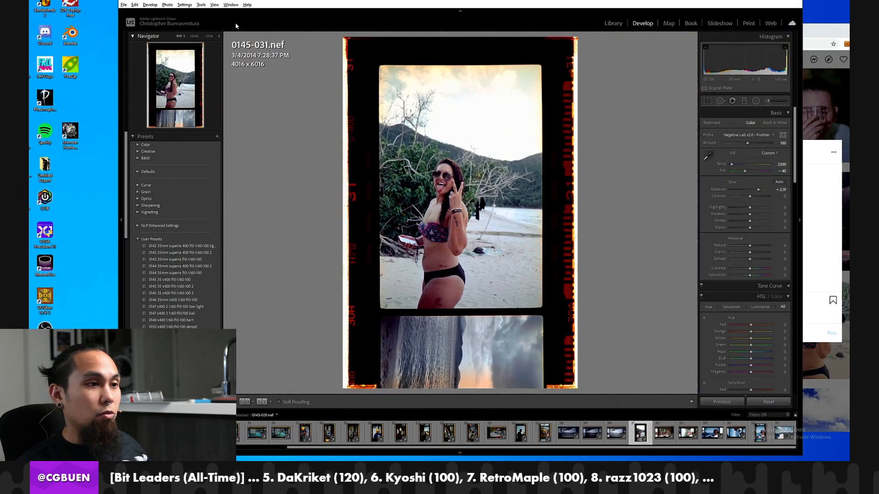
pyautogui.moveTo(760, 193); pyautogui.dragTo(756, 191)
pyautogui.click(807, 194)
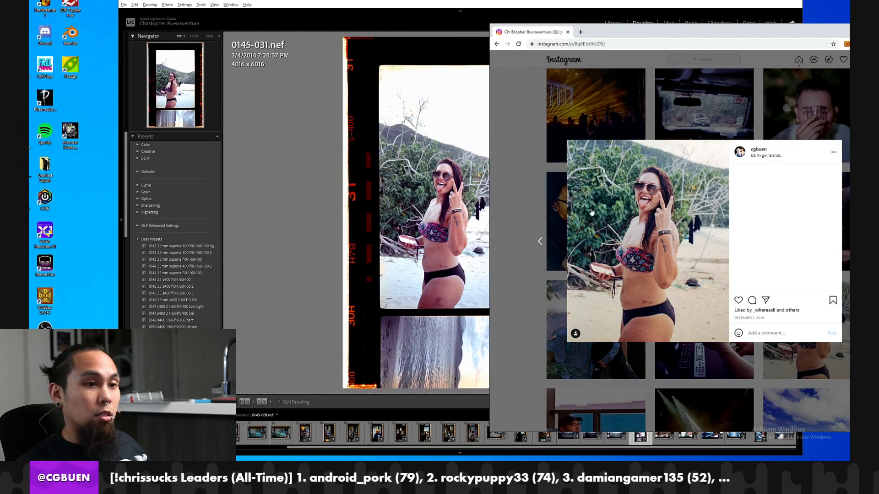
pyautogui.click(416, 187)
pyautogui.click(416, 187)
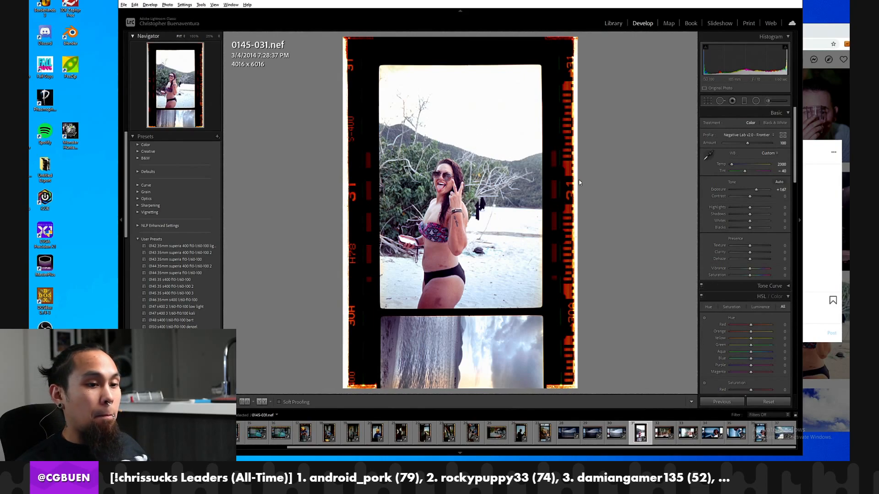
# Apply the roll's saved user preset to the seascape frames 0145-030, 0145-029 and 0145-028.
pyautogui.press('Left')
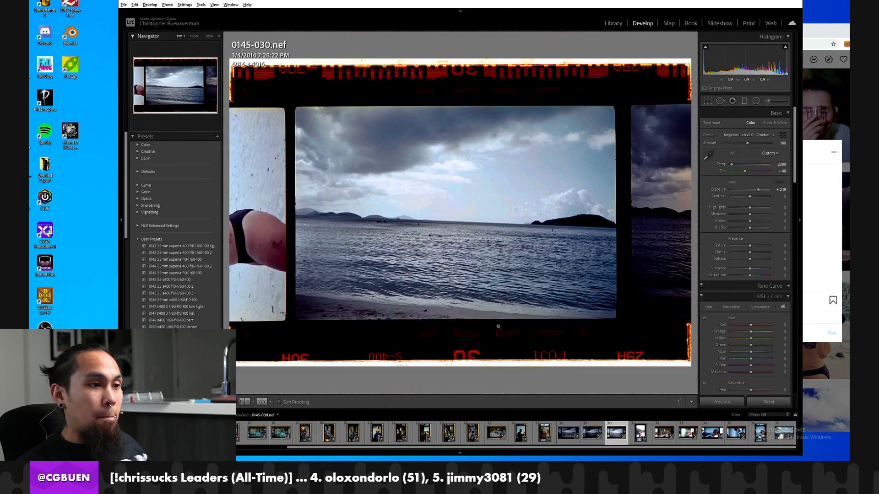
pyautogui.scroll(-15, 166, 266)
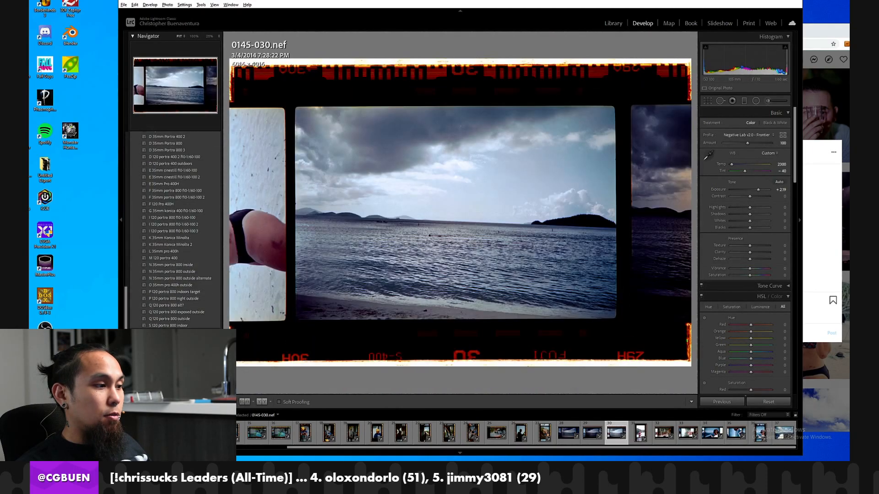
pyautogui.click(168, 346)
pyautogui.hotkey('ctrl', 'z')
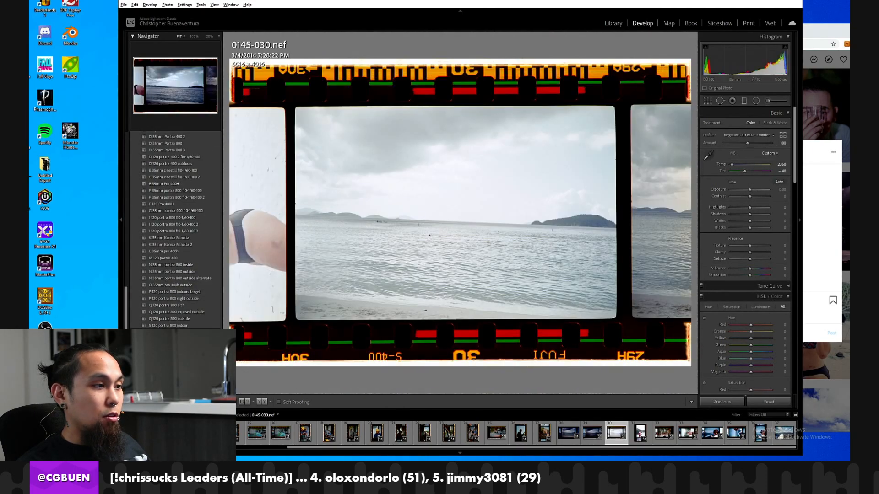
pyautogui.press('Left')
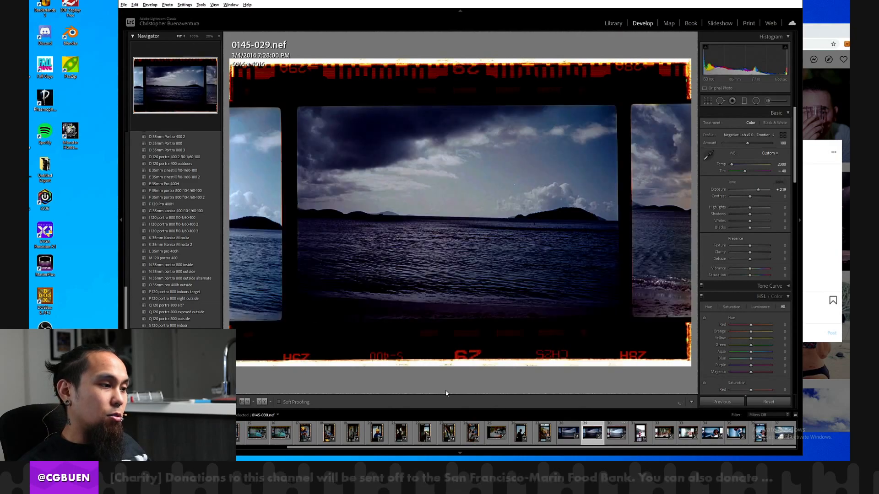
pyautogui.click(168, 346)
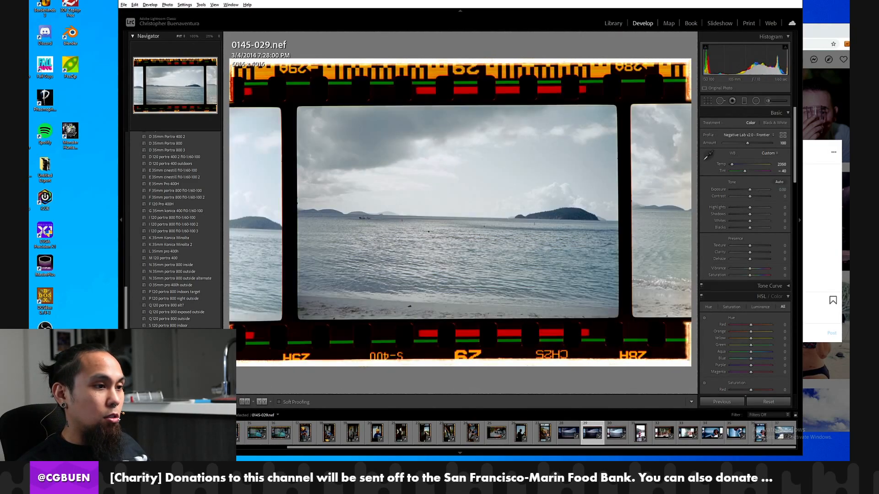
pyautogui.press('Left')
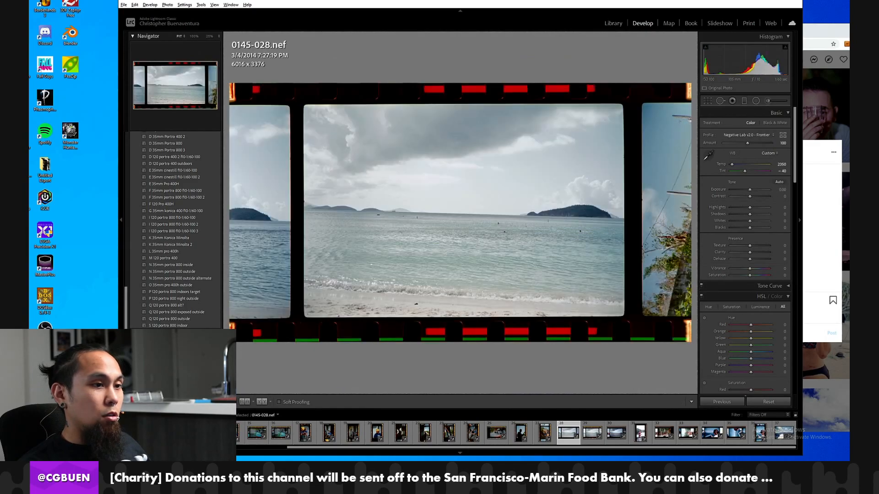
# Reset the develop settings of silhouette frame 0145-026 and sample its white balance from the orange film border.
pyautogui.click(614, 24)
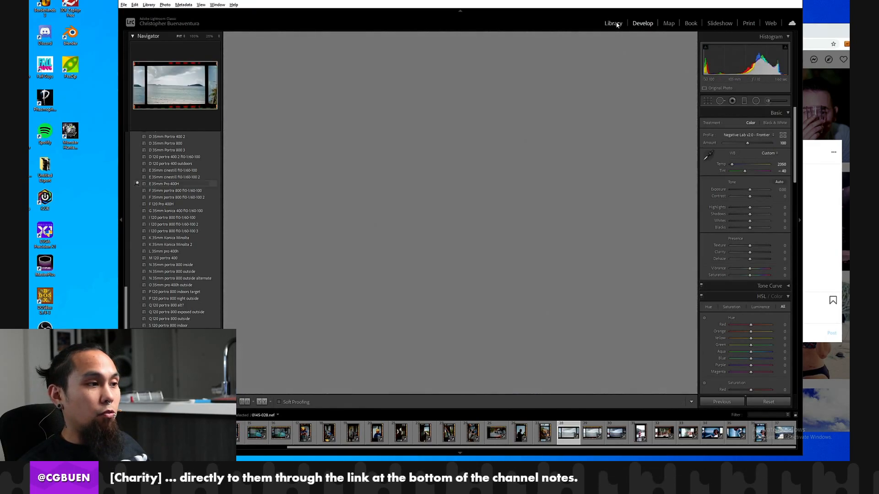
pyautogui.click(543, 431)
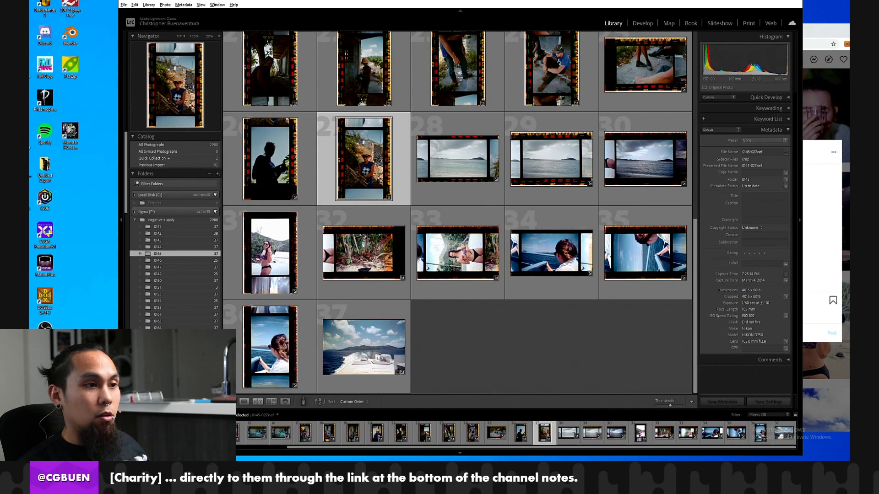
pyautogui.click(633, 22)
pyautogui.press('Left')
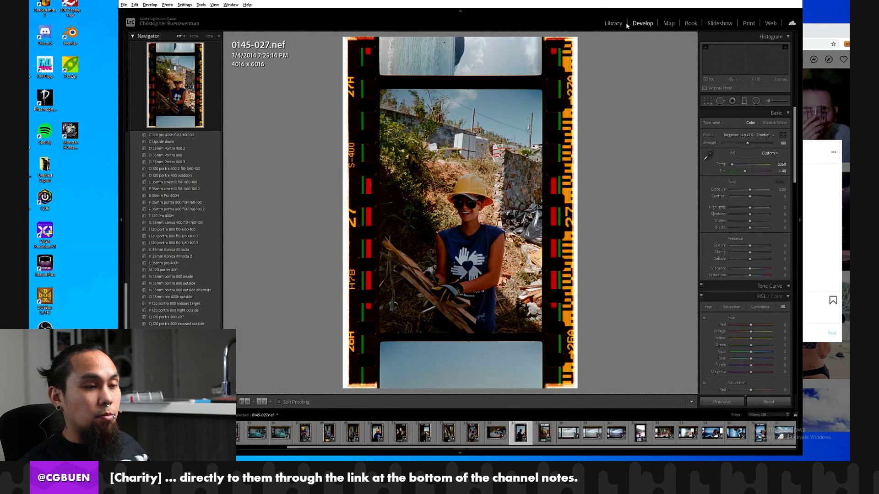
pyautogui.press('Left')
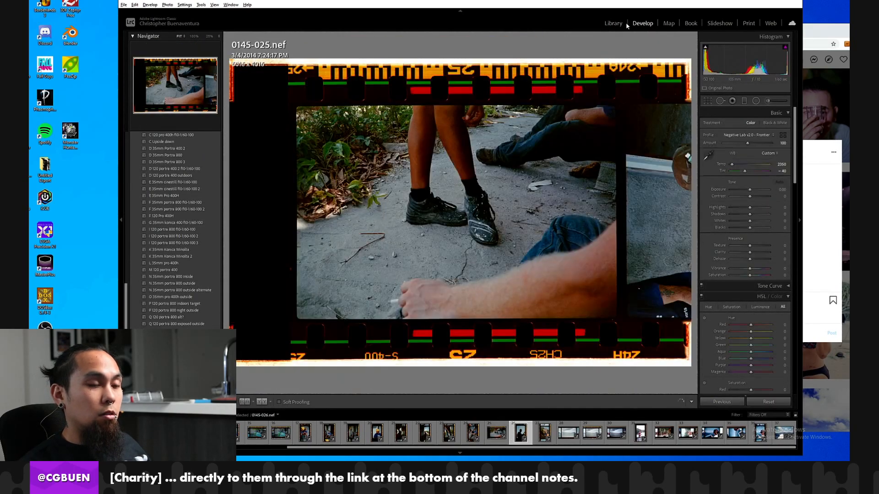
pyautogui.press('Right')
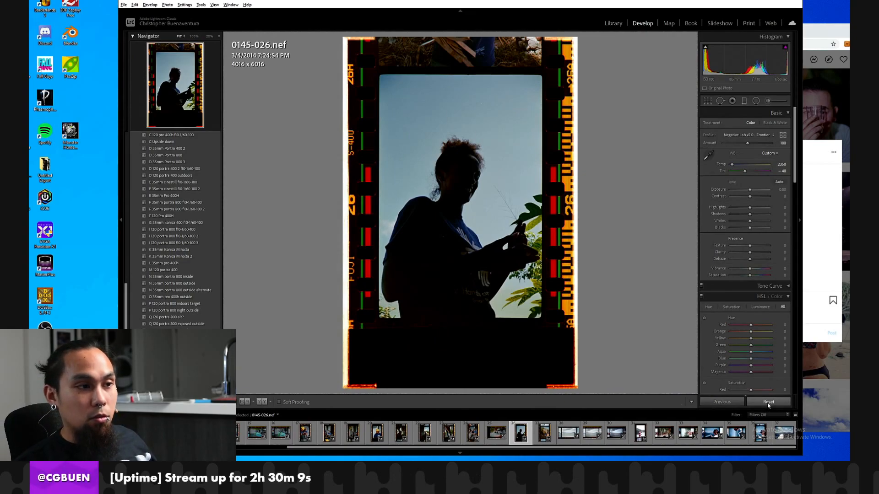
pyautogui.click(768, 402)
pyautogui.click(709, 149)
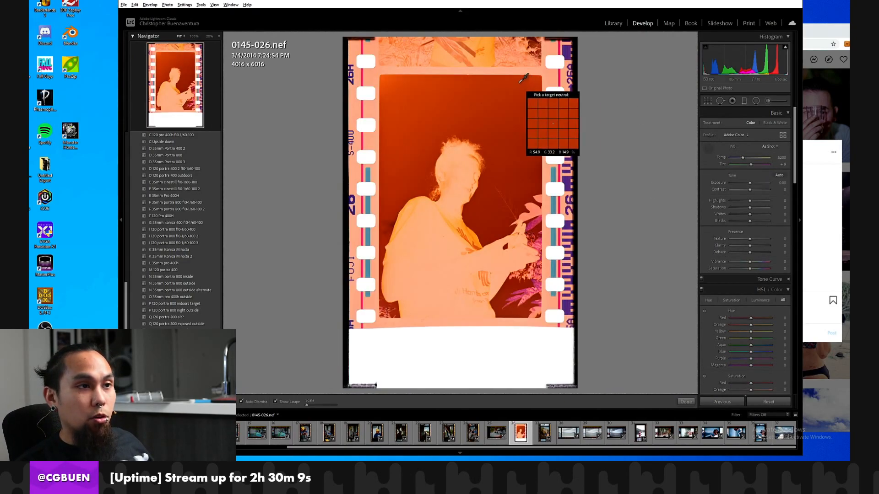
pyautogui.click(520, 69)
# Crop frame 0145-026 on all four sides to the exposed picture area, about 2697 x 4044 pixels.
pyautogui.click(707, 100)
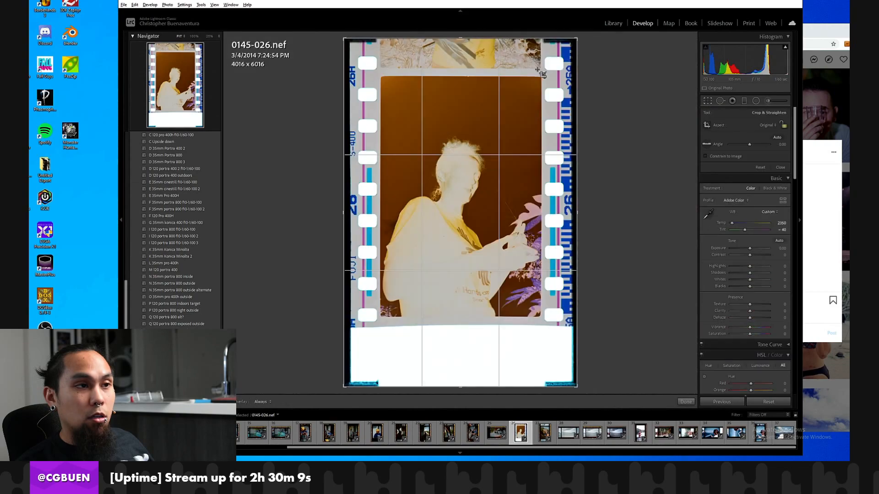
pyautogui.moveTo(522, 38); pyautogui.dragTo(521, 62)
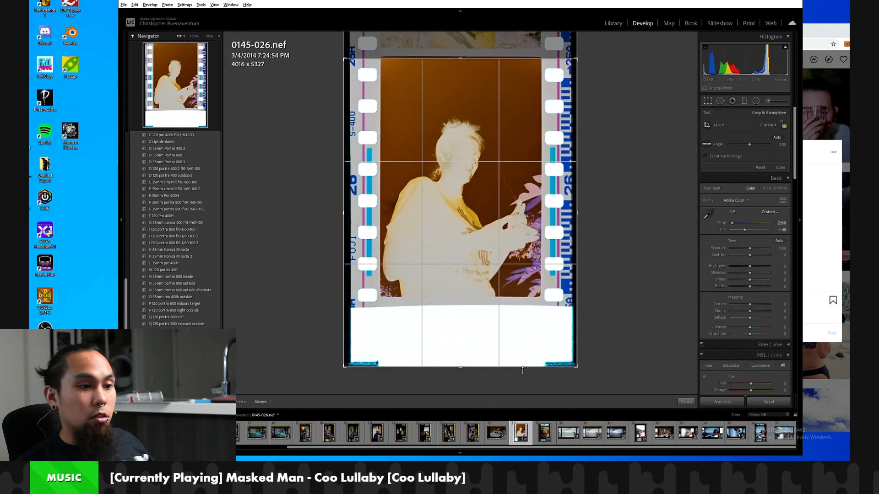
pyautogui.moveTo(521, 369); pyautogui.dragTo(521, 293)
pyautogui.moveTo(344, 238); pyautogui.dragTo(382, 237)
pyautogui.moveTo(557, 228); pyautogui.dragTo(522, 228)
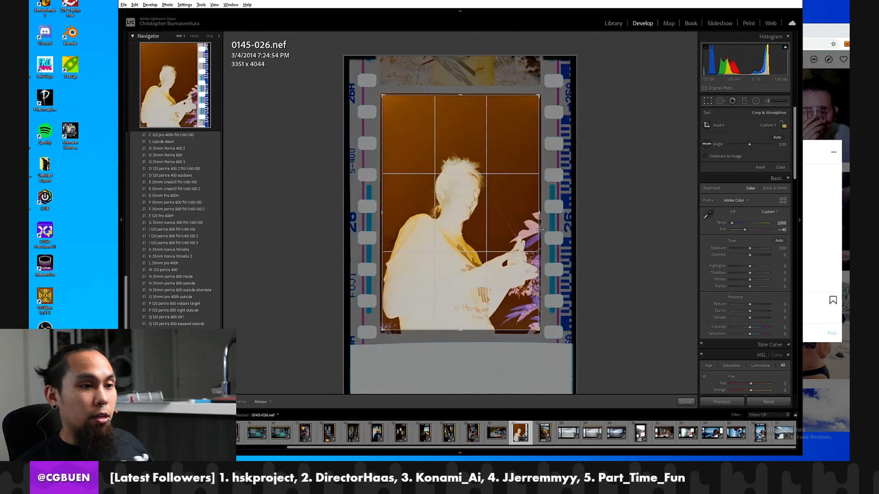
pyautogui.press('Return')
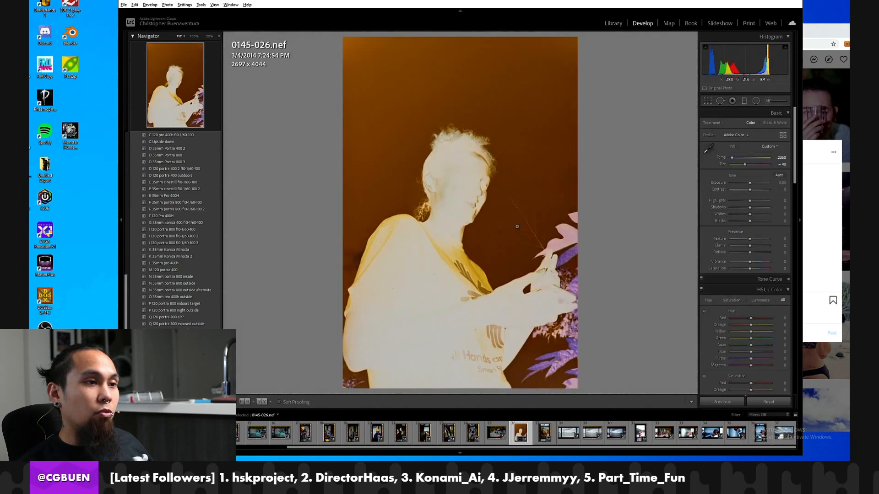
# Convert frame 0145-026 with Negative Lab Pro, using the Digital Camera source, Frontier color model and 5 - High pre-saturation.
pyautogui.click(123, 5)
pyautogui.moveTo(238, 146)
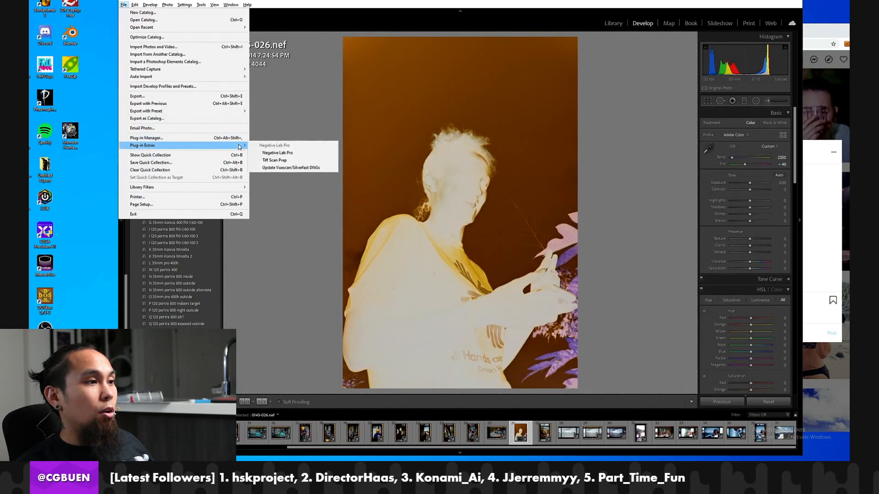
pyautogui.click(278, 153)
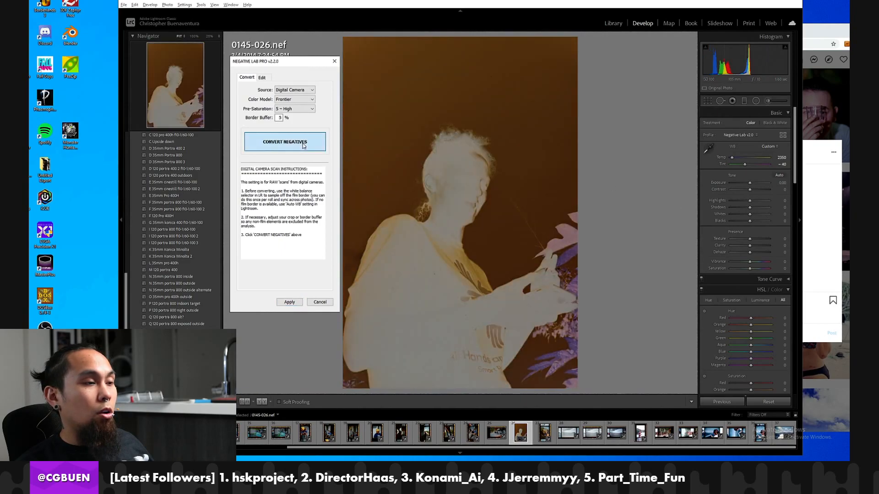
pyautogui.click(302, 146)
# Look through the Instagram profile for the published silhouette portrait, and compare its post with converted frame 0145-026.
pyautogui.click(815, 177)
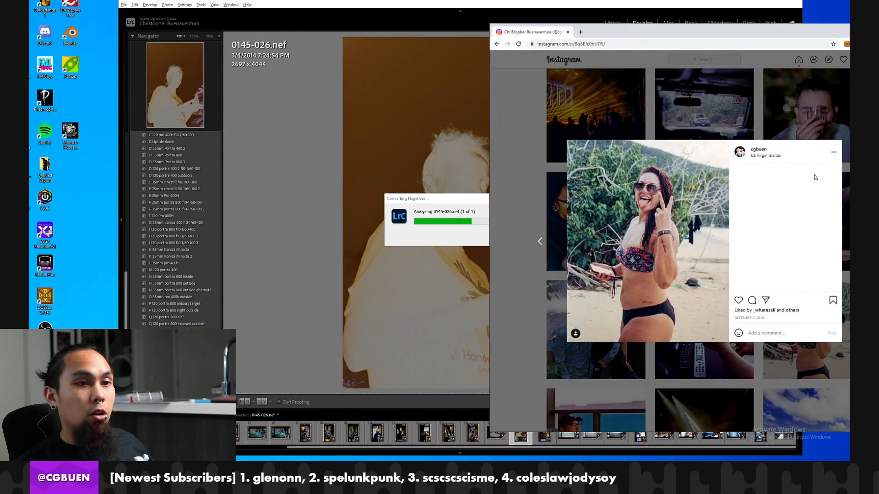
pyautogui.click(795, 132)
pyautogui.scroll(-15, 722, 223)
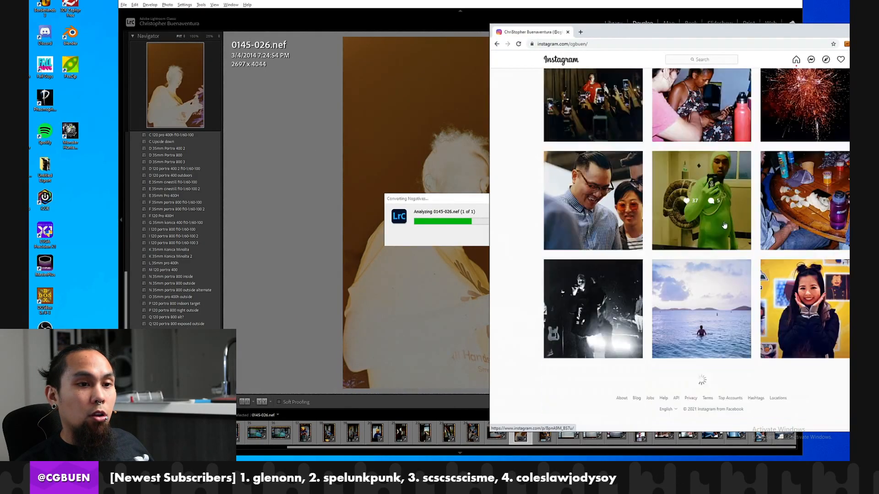
pyautogui.scroll(-20, 722, 224)
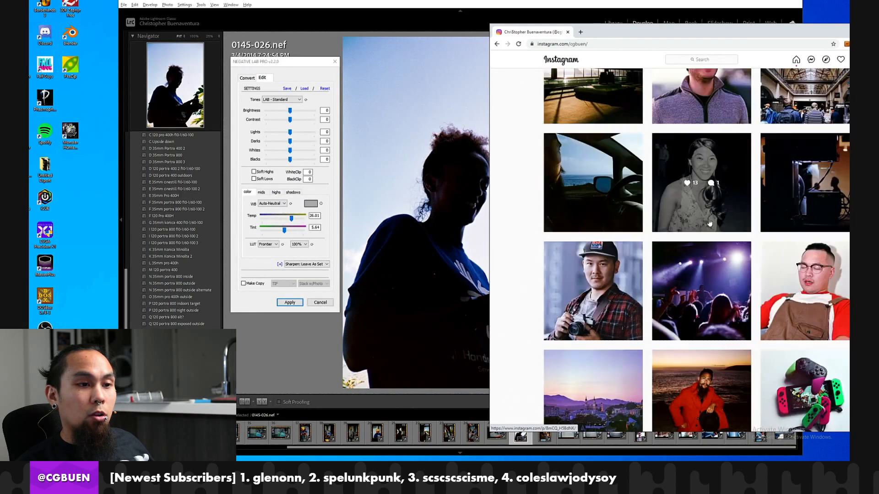
pyautogui.scroll(5, 708, 223)
pyautogui.scroll(-5, 705, 226)
pyautogui.scroll(-3, 696, 229)
pyautogui.scroll(8, 676, 231)
pyautogui.scroll(10, 676, 230)
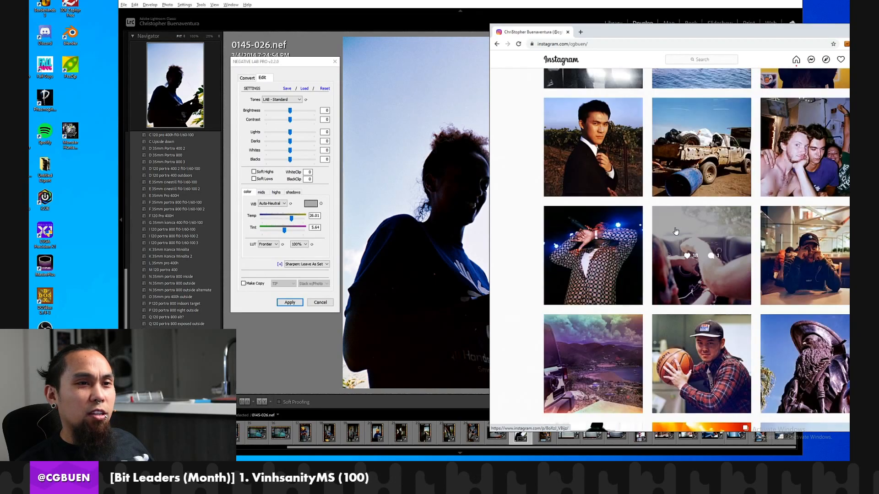
pyautogui.scroll(3, 676, 230)
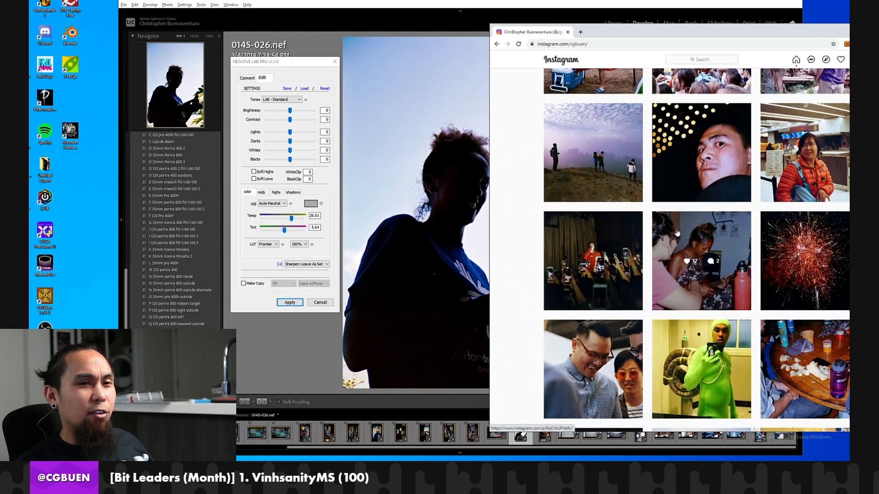
pyautogui.scroll(12, 674, 238)
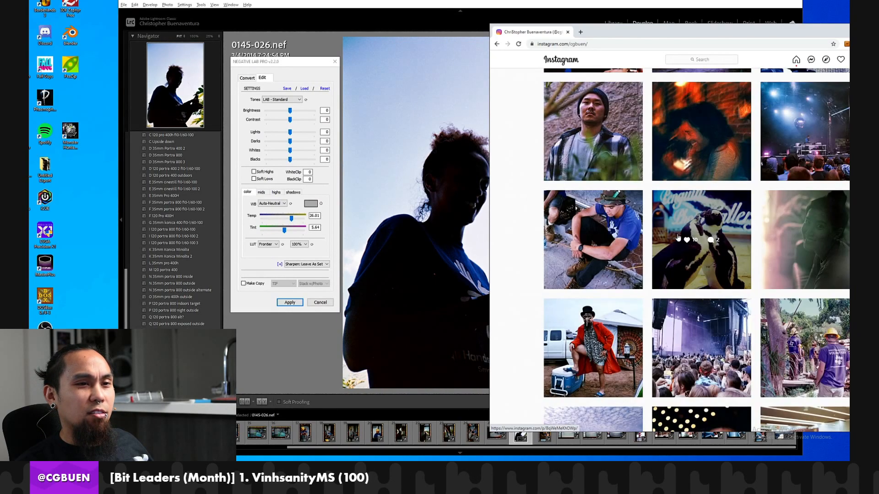
pyautogui.scroll(12, 678, 237)
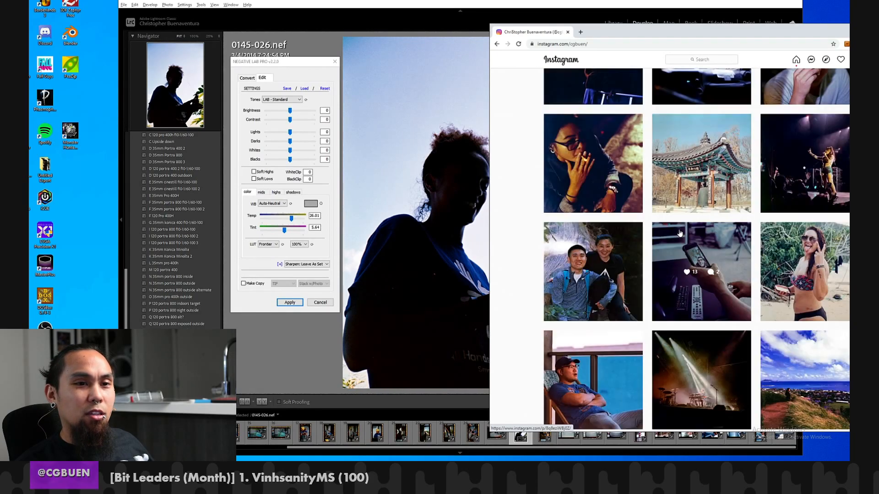
pyautogui.scroll(12, 778, 234)
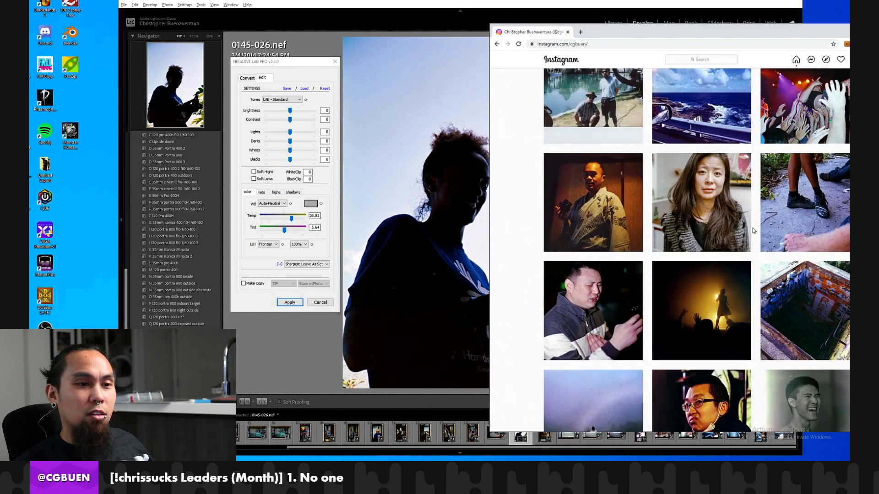
pyautogui.scroll(12, 754, 231)
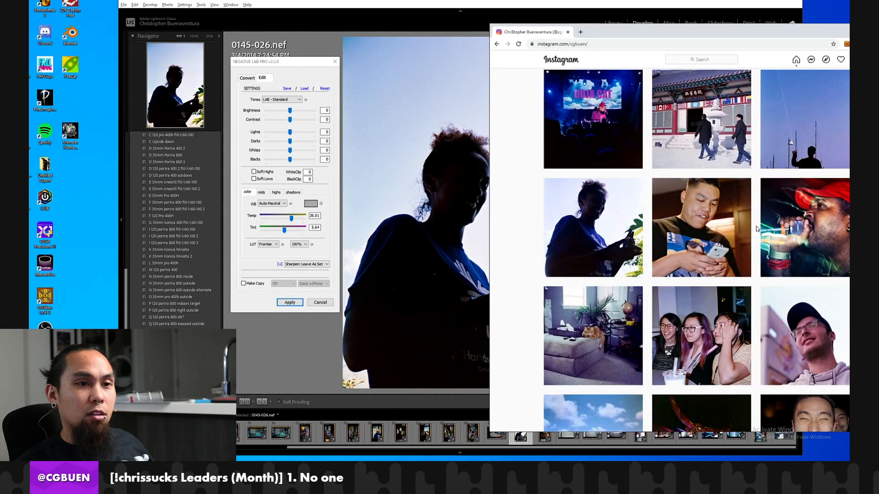
pyautogui.click(621, 231)
pyautogui.hotkey('alt', 'Tab')
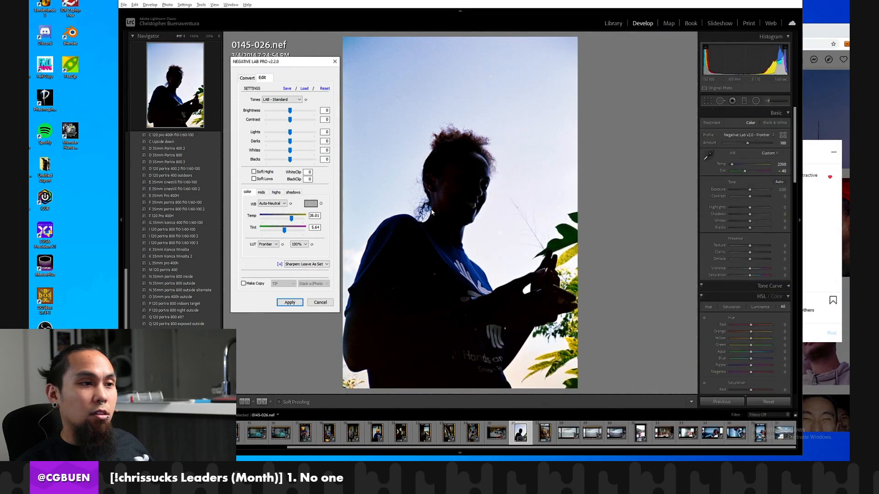
pyautogui.click(813, 32)
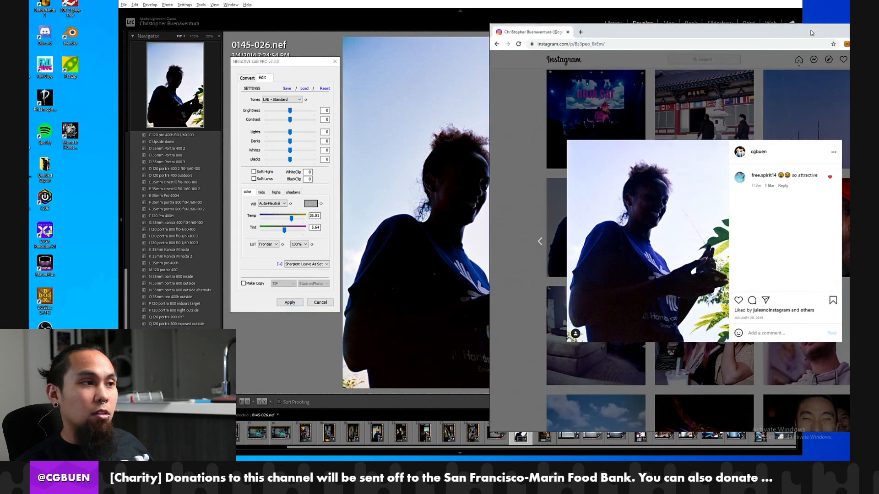
# Set Brightness to 11, Darks to 11 and Blacks to 6 for frame 0145-026, checking against the Instagram post.
pyautogui.click(291, 112)
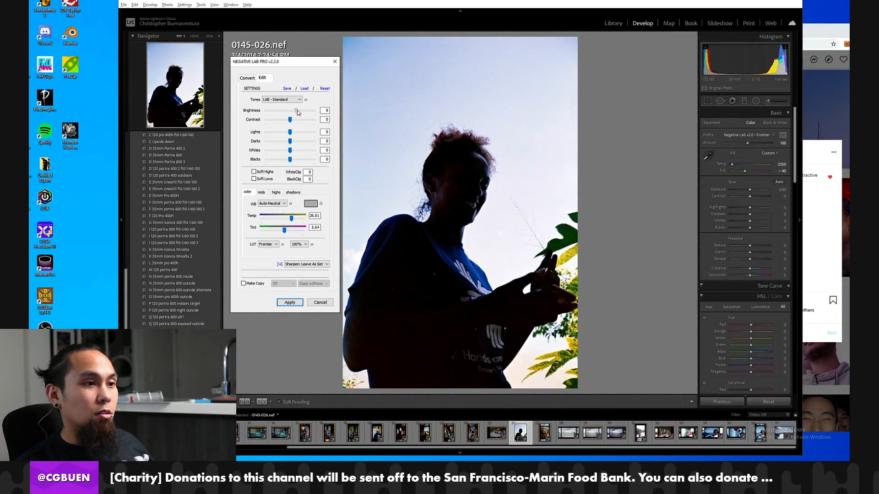
pyautogui.moveTo(299, 113); pyautogui.dragTo(302, 162)
pyautogui.moveTo(300, 165); pyautogui.dragTo(296, 162)
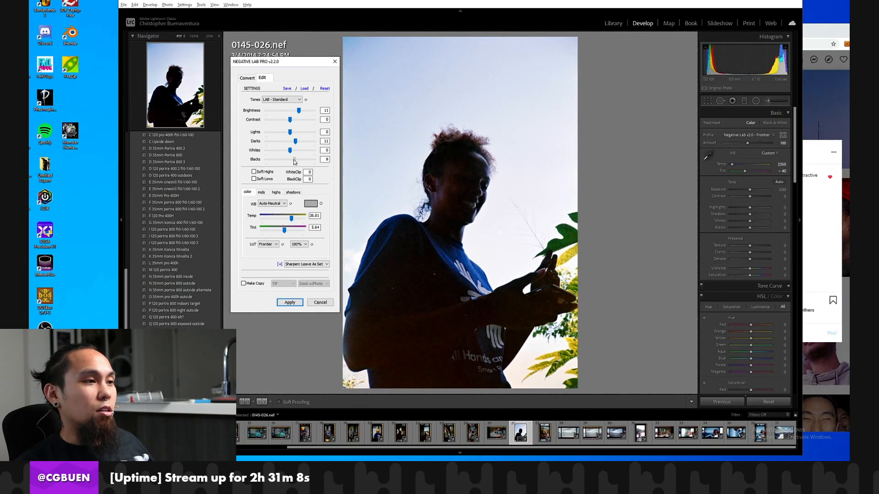
pyautogui.click(814, 150)
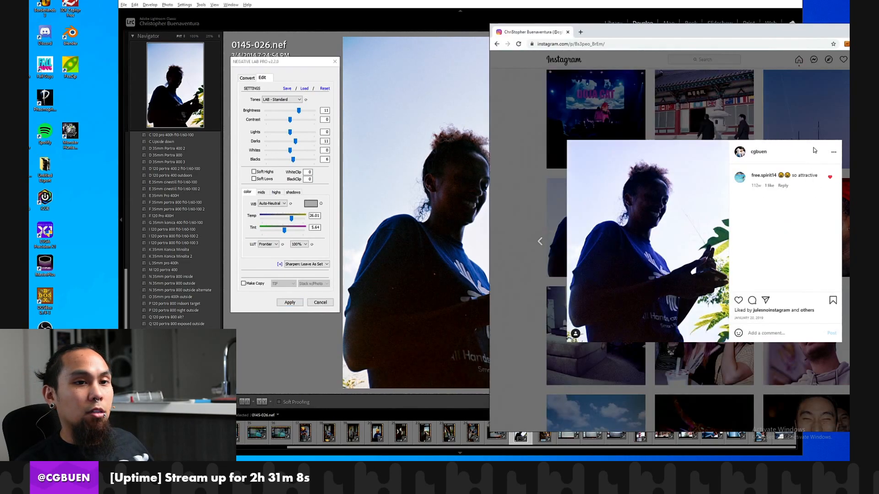
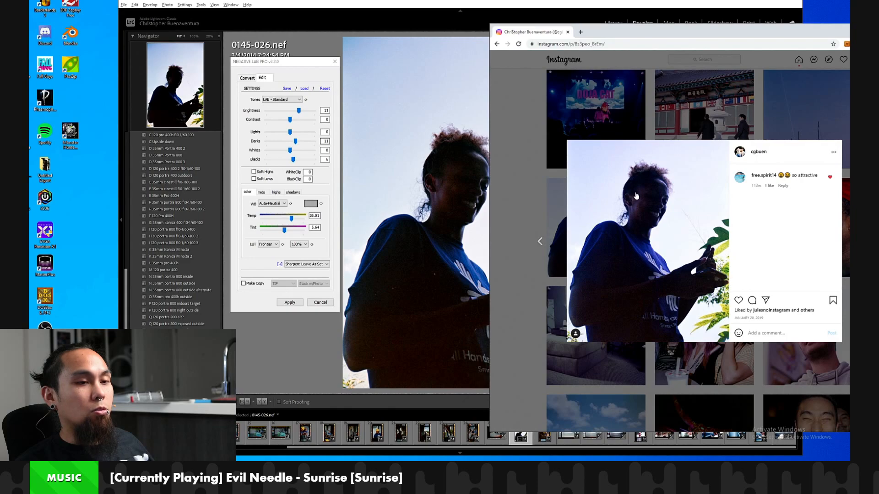
# Compare the silhouette portrait 0145-026.nef in Lightroom with its published version in the Instagram post.
pyautogui.click(659, 17)
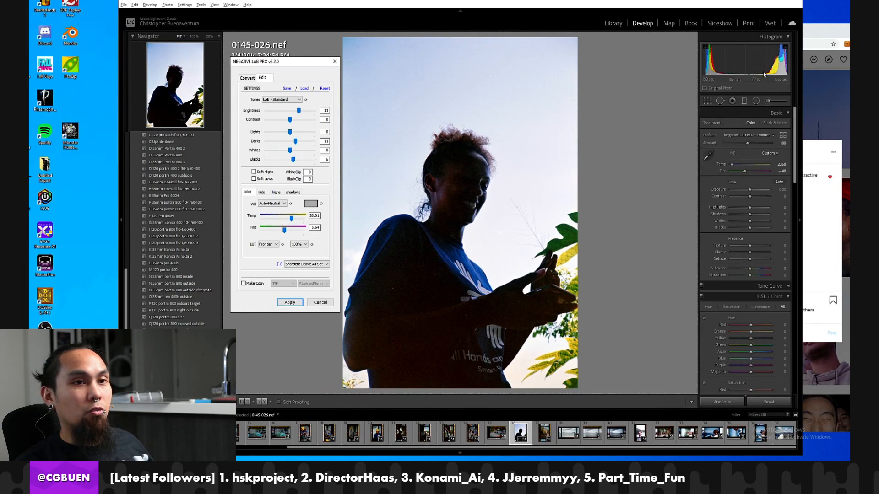
pyautogui.click(820, 40)
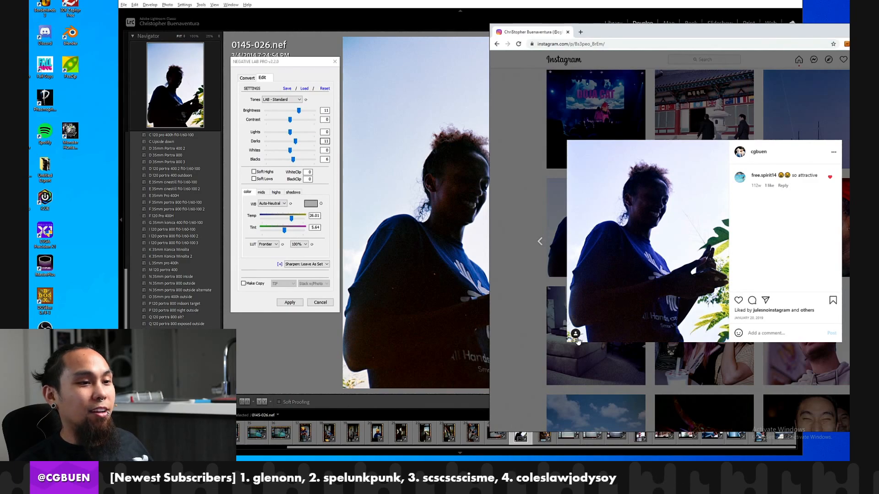
pyautogui.click(417, 158)
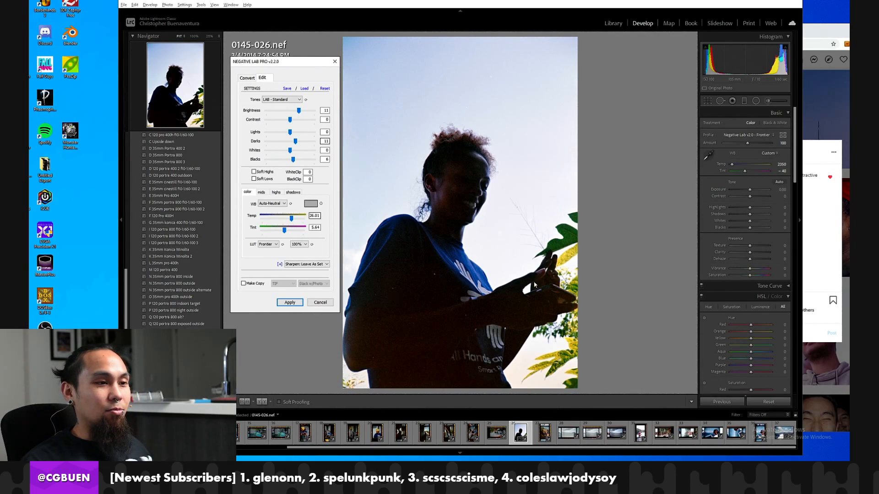
pyautogui.click(817, 203)
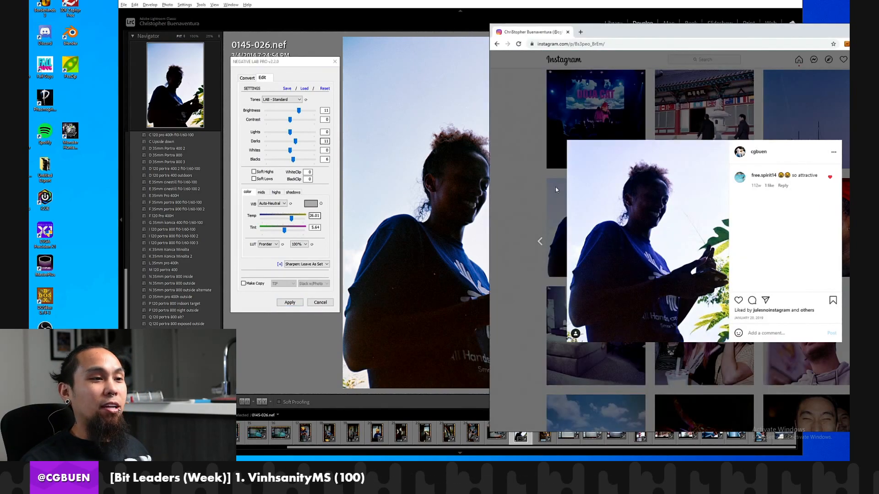
pyautogui.click(289, 165)
pyautogui.click(824, 204)
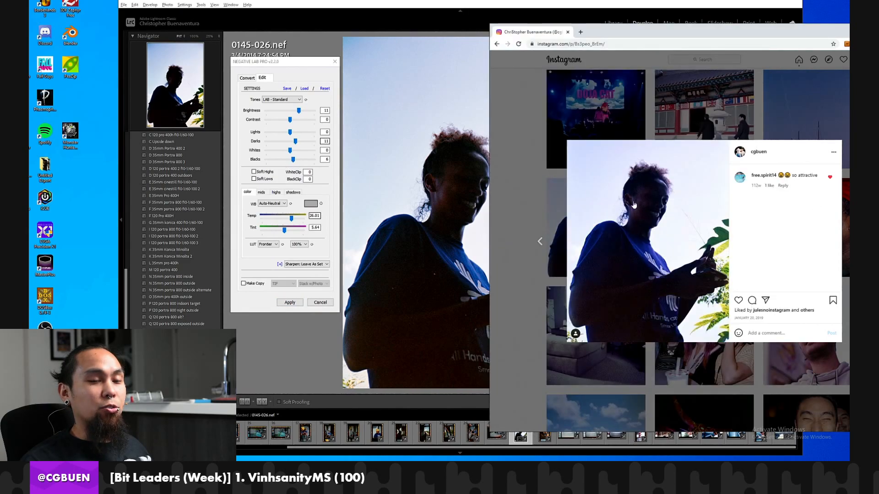
pyautogui.click(401, 188)
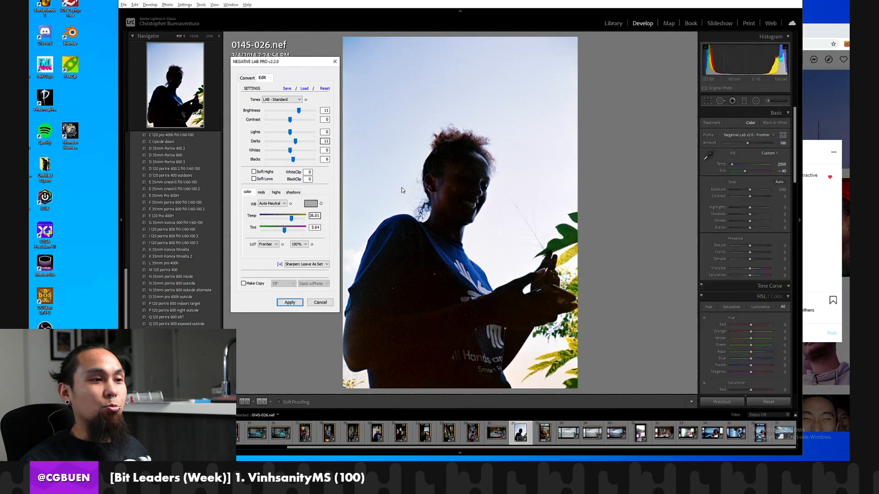
pyautogui.click(802, 220)
pyautogui.click(439, 217)
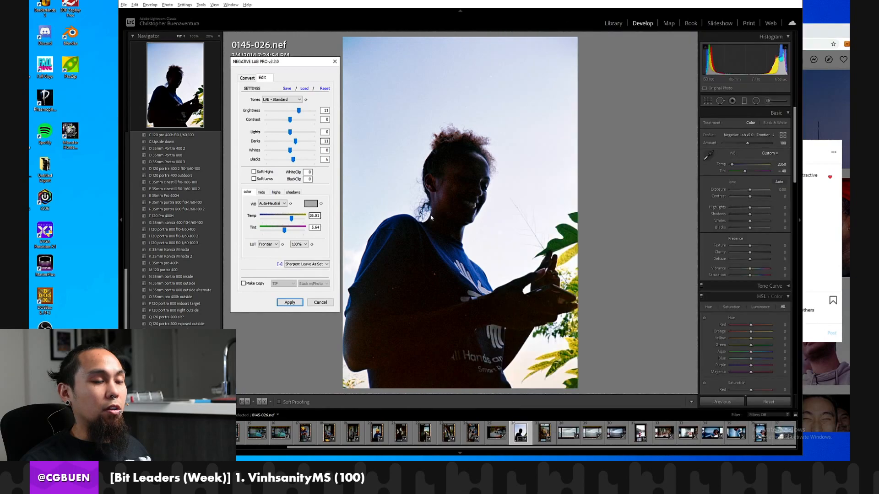
# Apply the Negative Lab Pro edit to the silhouette portrait and open 0145-025.nef.
pyautogui.click(290, 303)
pyautogui.click(497, 432)
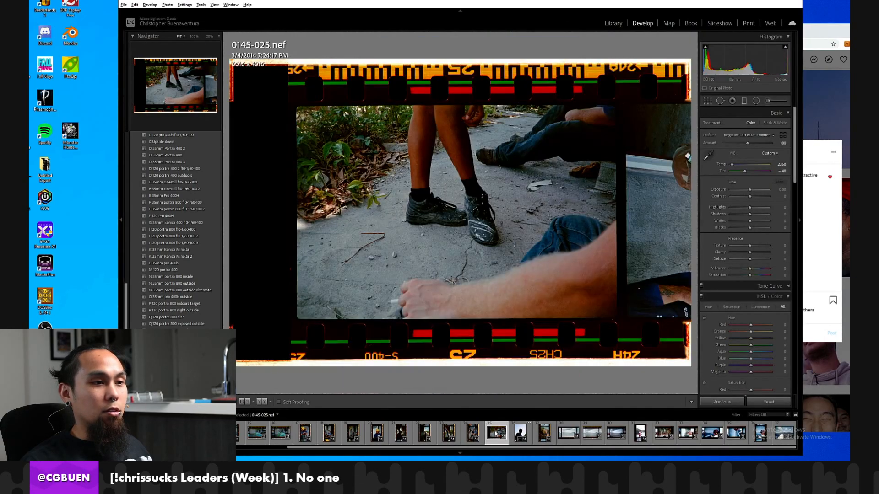
# Switch to Instagram, close the portrait post, and find and open the published photo of the black shoes on concrete.
pyautogui.click(843, 113)
pyautogui.click(812, 118)
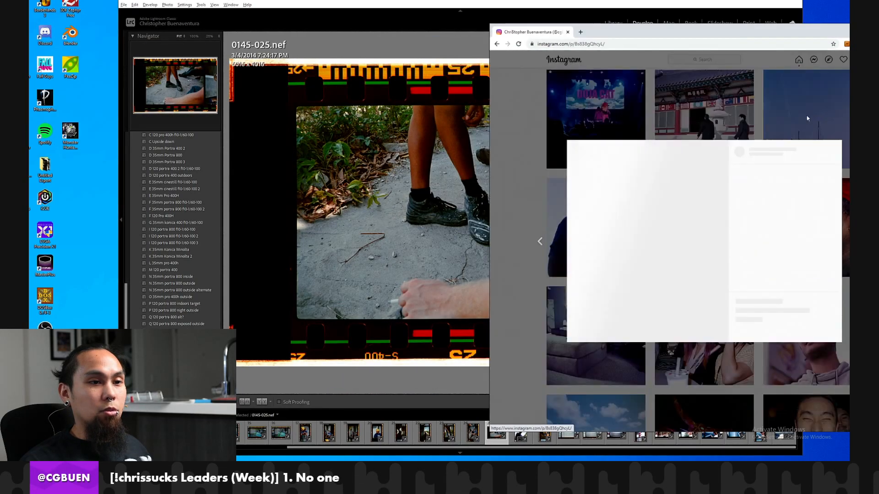
pyautogui.click(707, 135)
pyautogui.scroll(-4, 733, 213)
pyautogui.scroll(-15, 733, 214)
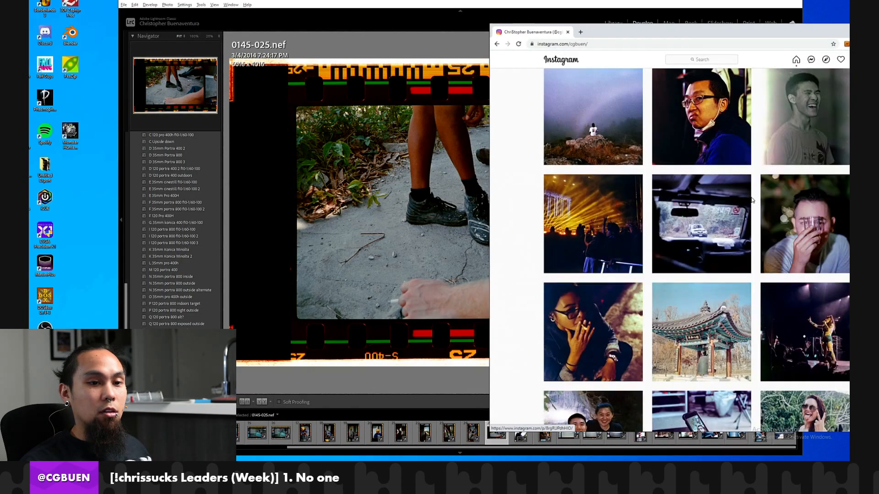
pyautogui.scroll(-12, 750, 210)
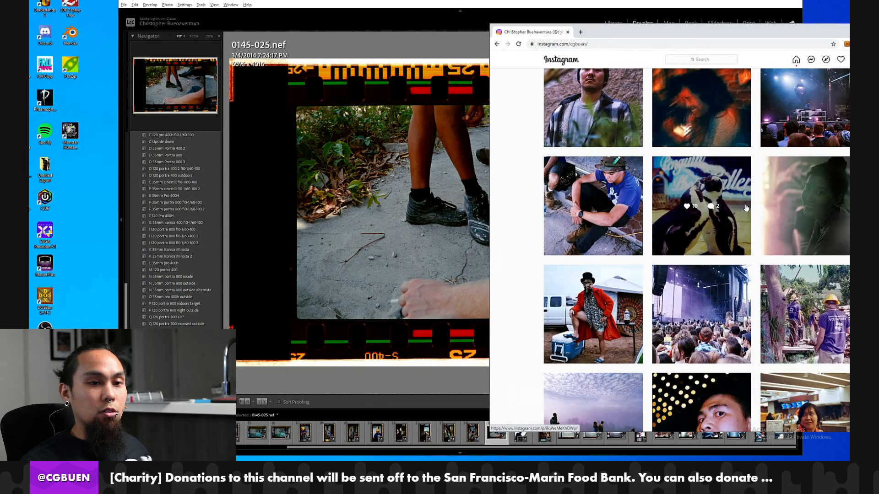
pyautogui.scroll(-5, 739, 219)
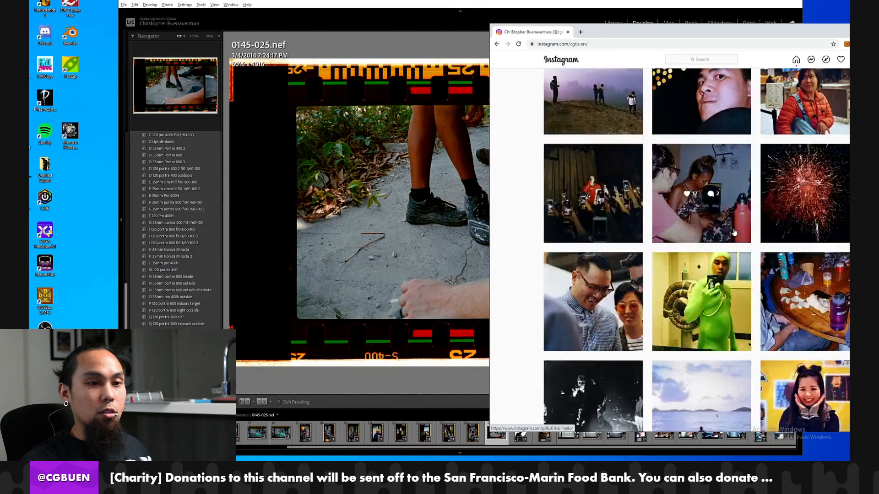
pyautogui.scroll(-15, 699, 231)
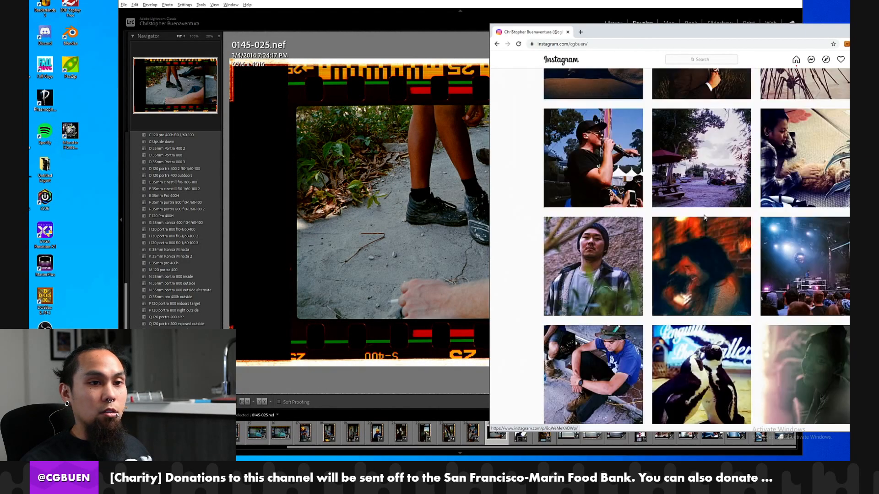
pyautogui.scroll(9, 738, 221)
pyautogui.scroll(-1, 751, 234)
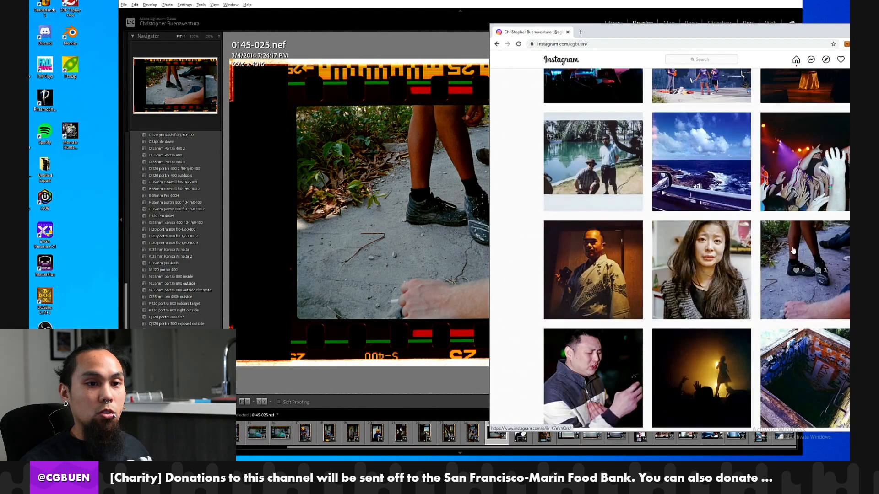
pyautogui.click(792, 265)
# Compare 0145-025.nef in Lightroom with the published shoe photo on Instagram, checking the scan at 100% and closing the post.
pyautogui.click(383, 201)
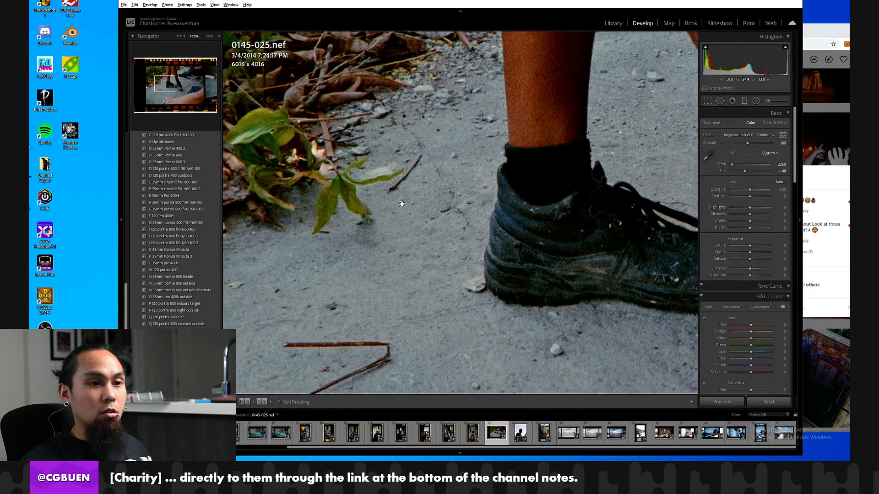
pyautogui.click(617, 187)
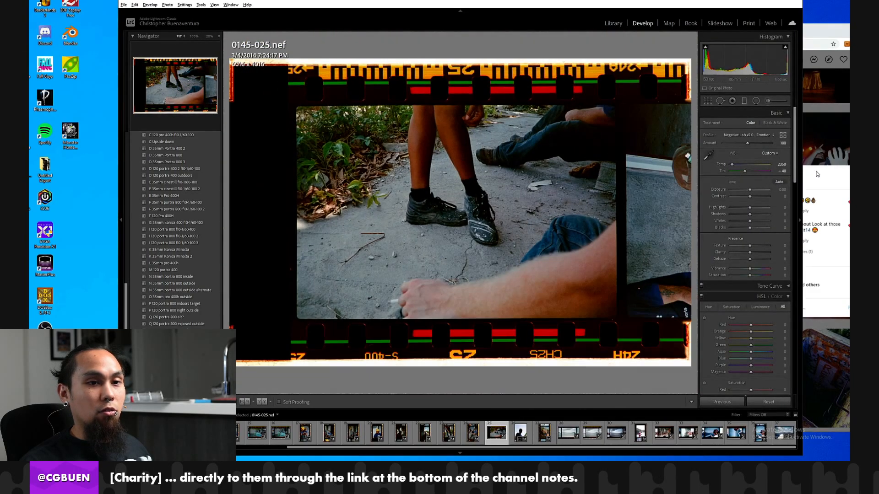
pyautogui.click(817, 174)
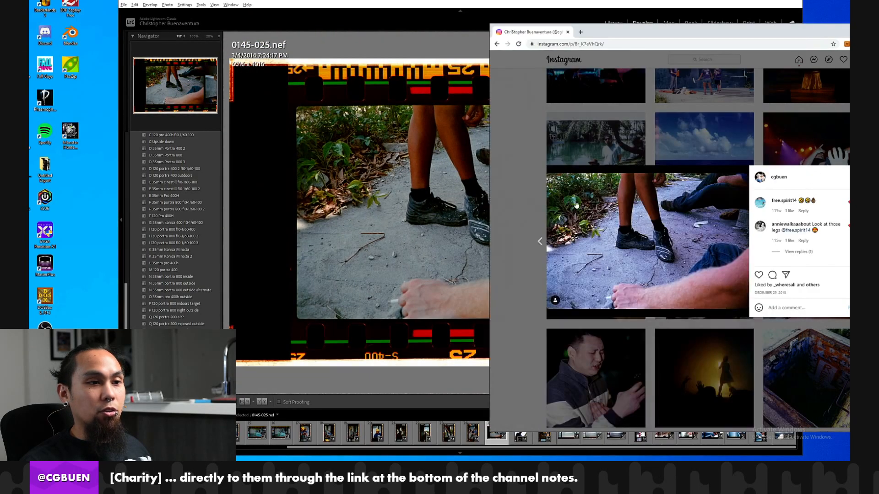
pyautogui.click(463, 203)
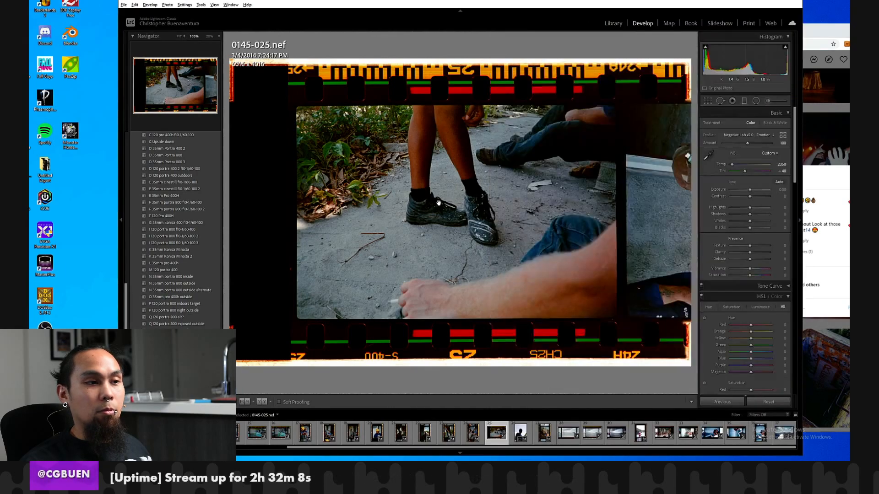
pyautogui.click(442, 204)
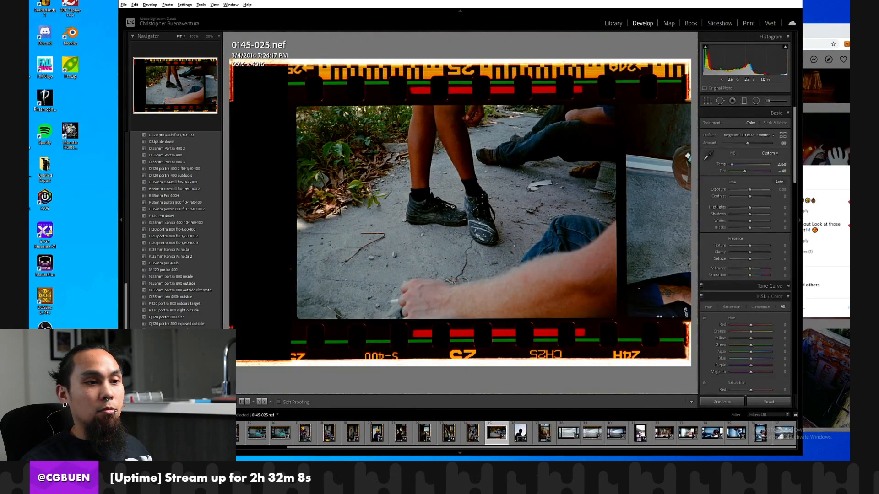
pyautogui.click(832, 188)
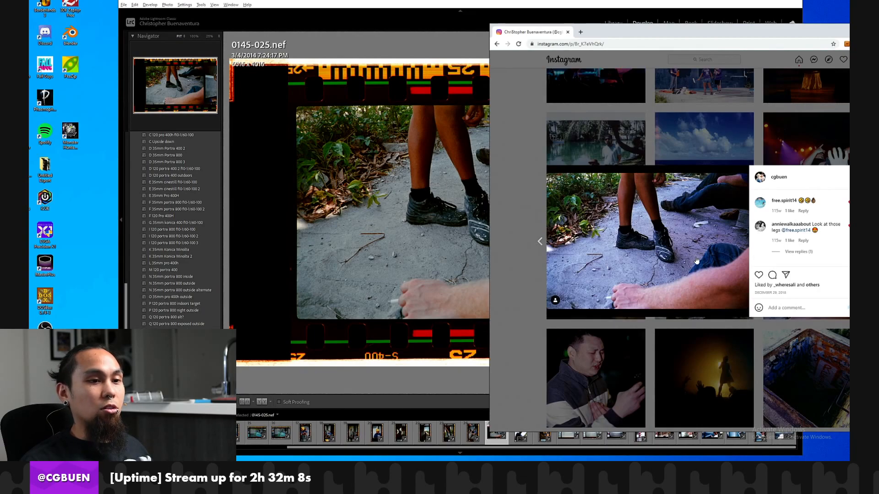
pyautogui.click(533, 171)
pyautogui.click(443, 183)
pyautogui.click(468, 220)
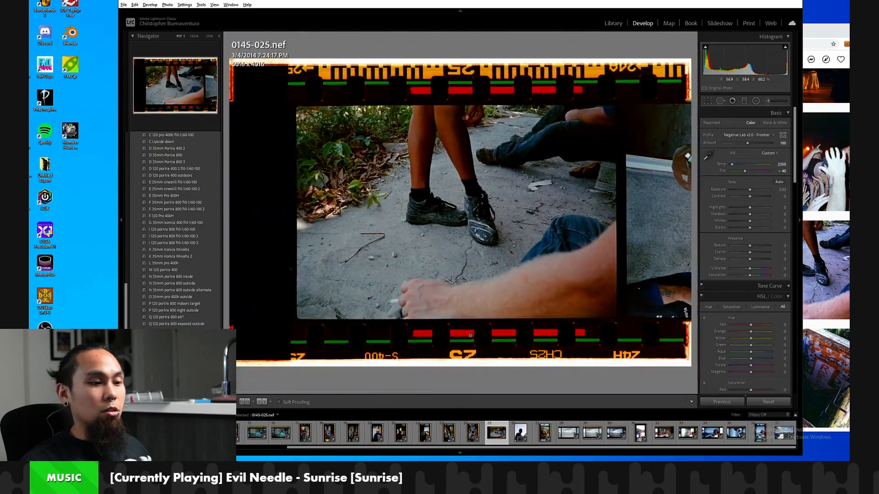
# Go to 0145-024.nef, try an exposure of -0.18 and undo the change.
pyautogui.press('Left')
pyautogui.press('Left')
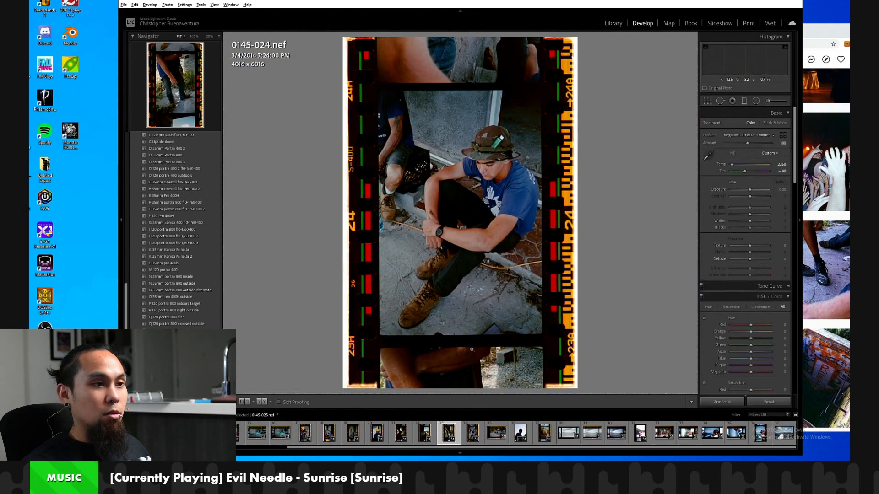
pyautogui.press('Right')
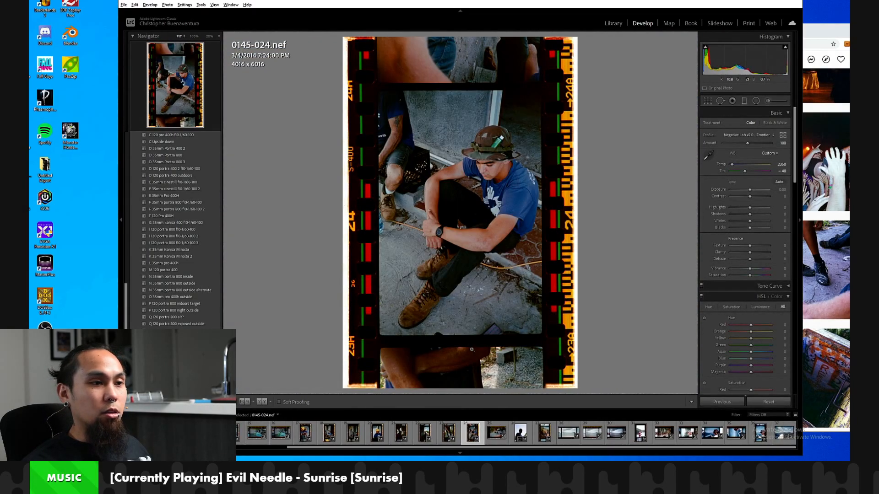
pyautogui.moveTo(750, 188); pyautogui.dragTo(747, 190)
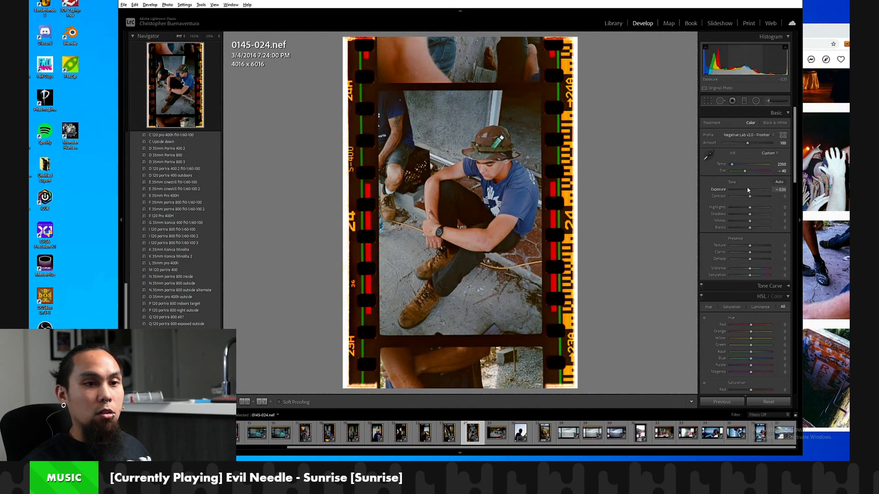
pyautogui.hotkey('ctrl', 'z')
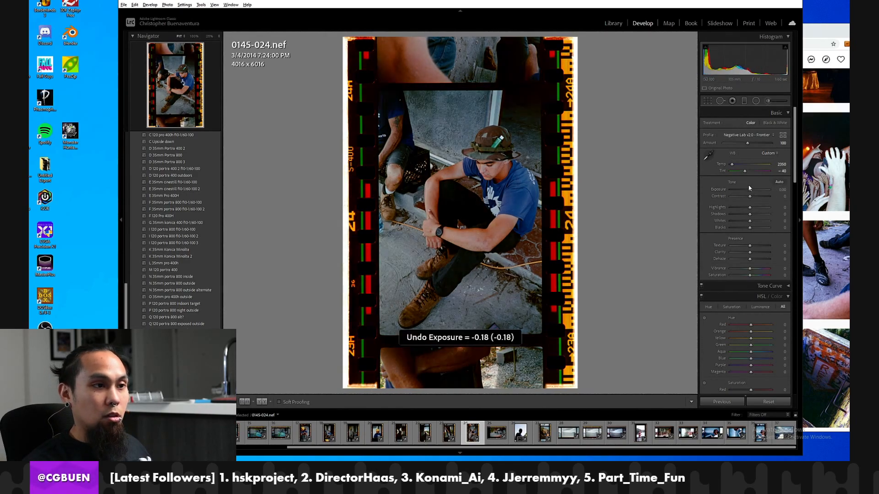
# Review the earlier frames of the roll one by one, back to 0145-011.nef.
pyautogui.press('Left')
pyautogui.press('Left')
pyautogui.press('Left')
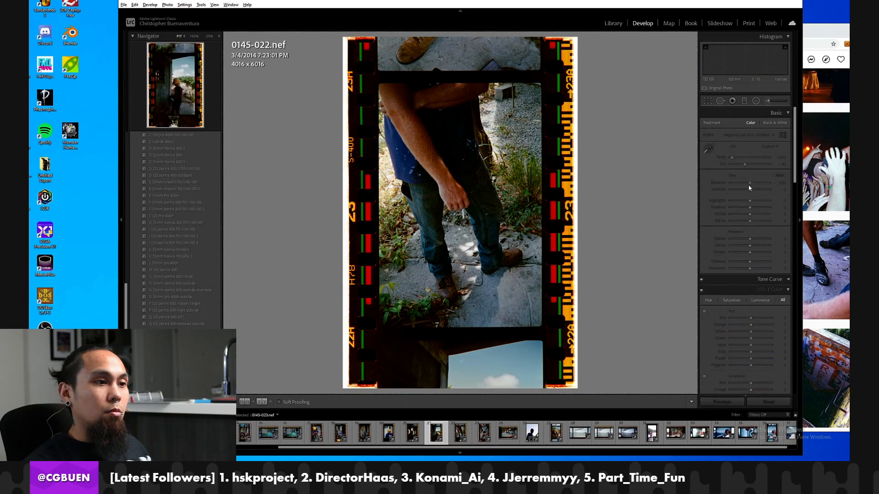
pyautogui.press('Left')
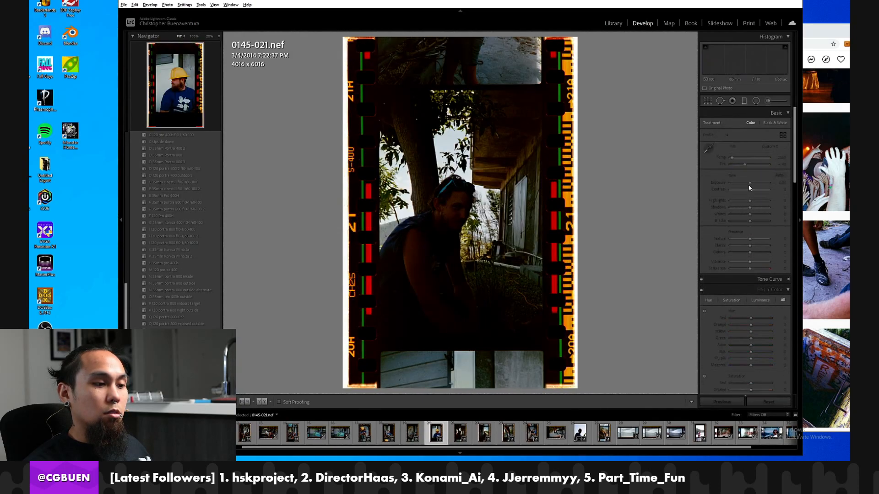
pyautogui.press('Left')
pyautogui.press('Left')
pyautogui.press('Left')
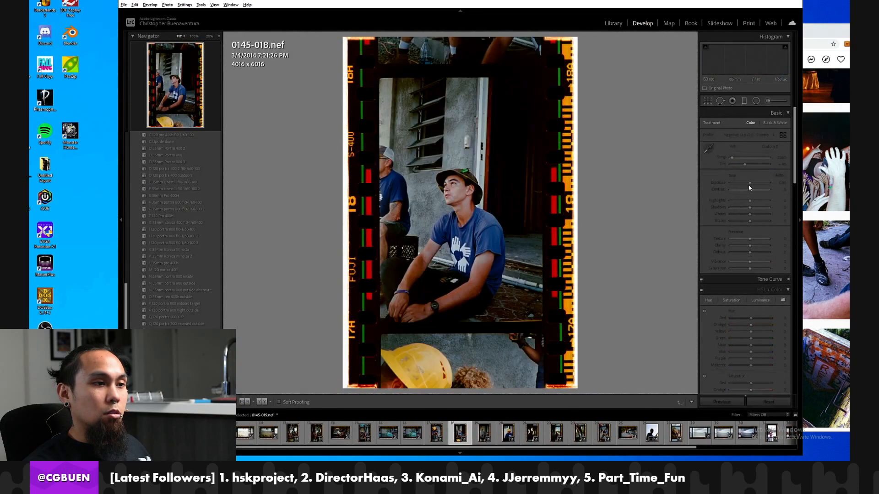
pyautogui.press('Left')
pyautogui.press('Left')
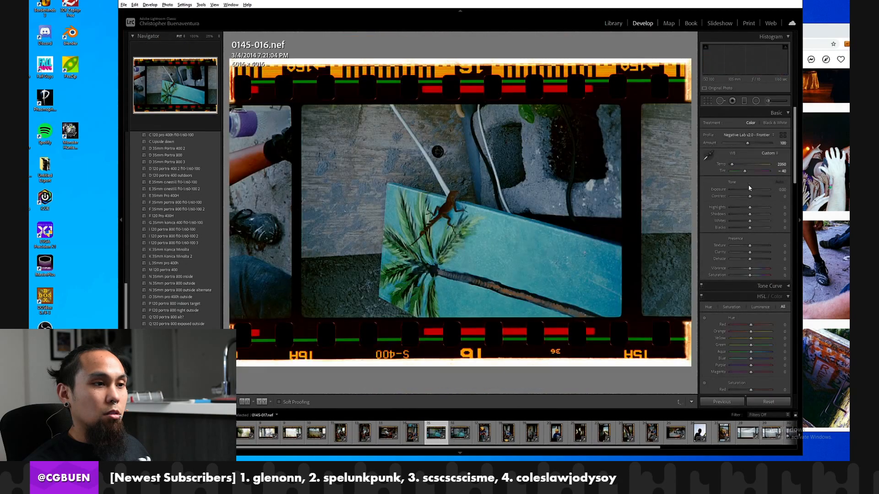
pyautogui.press('Left')
pyautogui.press('Left')
pyautogui.press('Left')
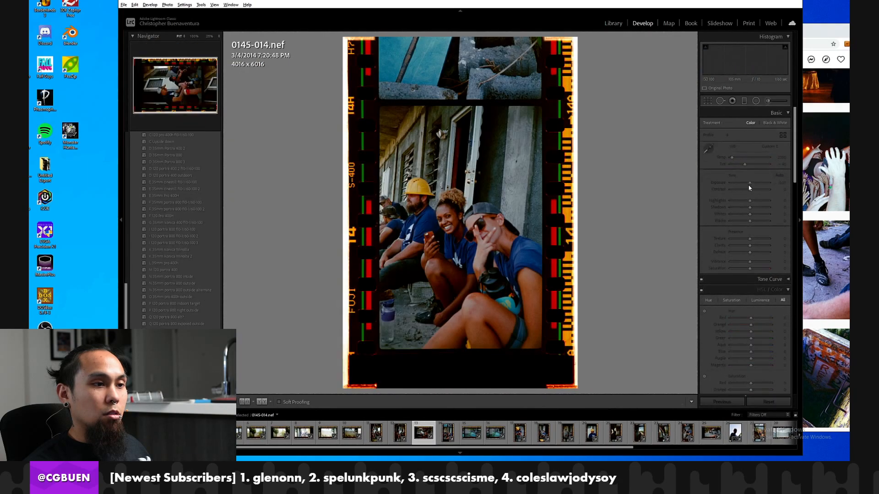
pyautogui.press('Left')
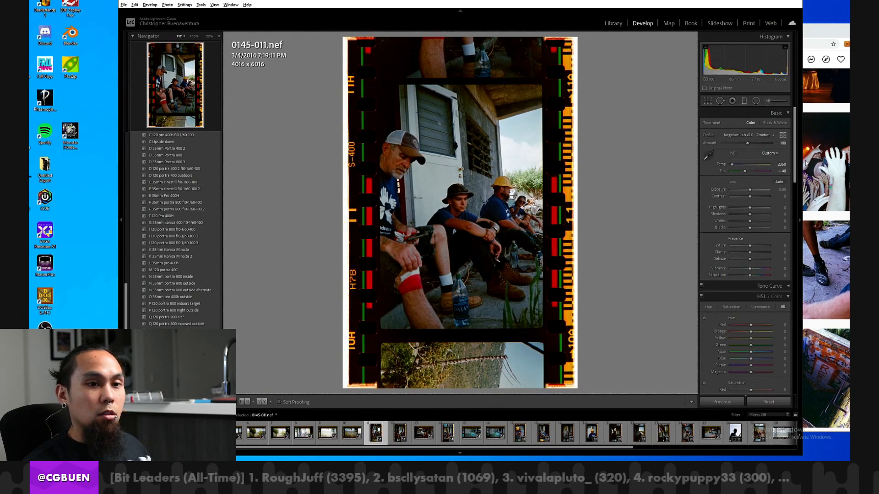
# Switch to Instagram and look through the profile's grid of published photos for shots from this roll.
pyautogui.click(807, 185)
pyautogui.click(701, 141)
pyautogui.scroll(-10, 700, 141)
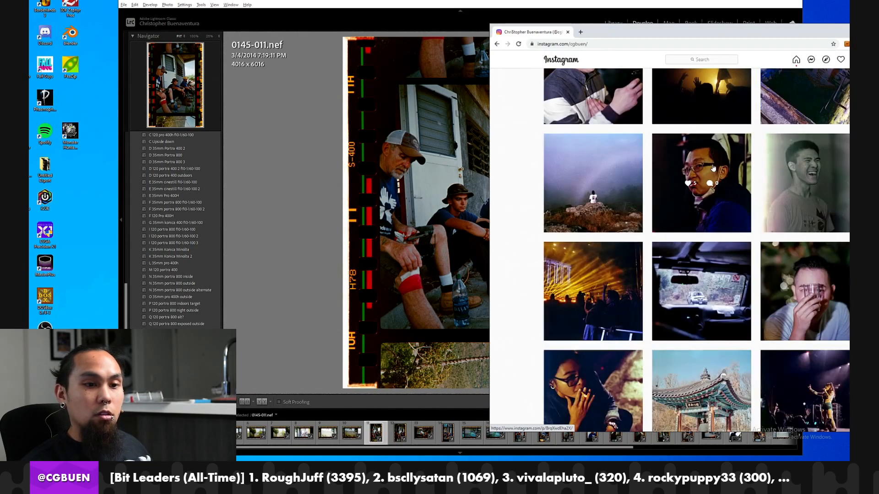
pyautogui.scroll(-15, 697, 172)
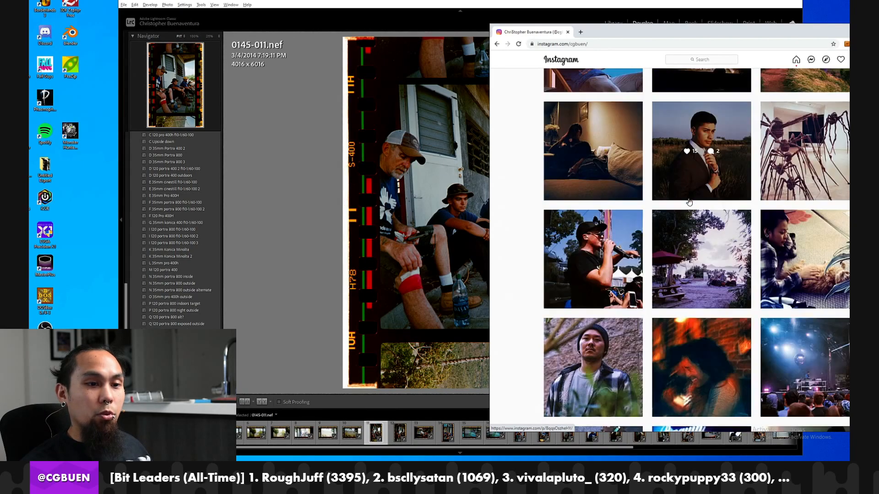
pyautogui.scroll(-10, 691, 211)
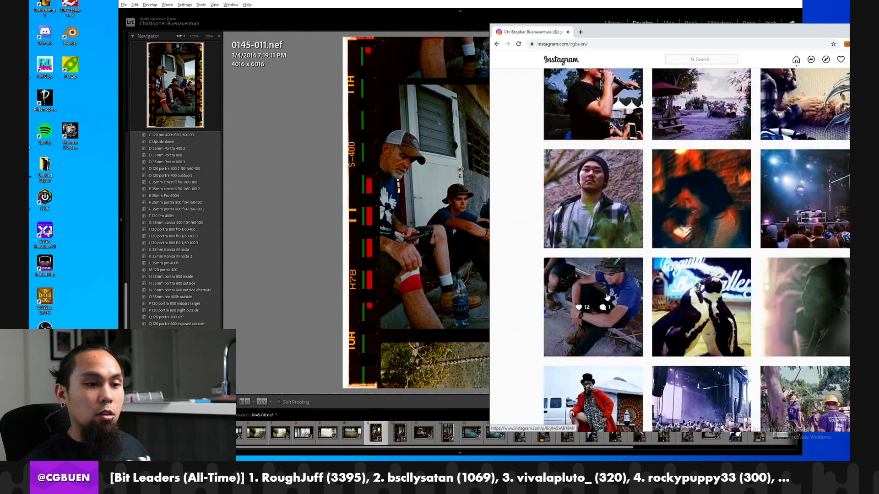
pyautogui.scroll(-10, 595, 159)
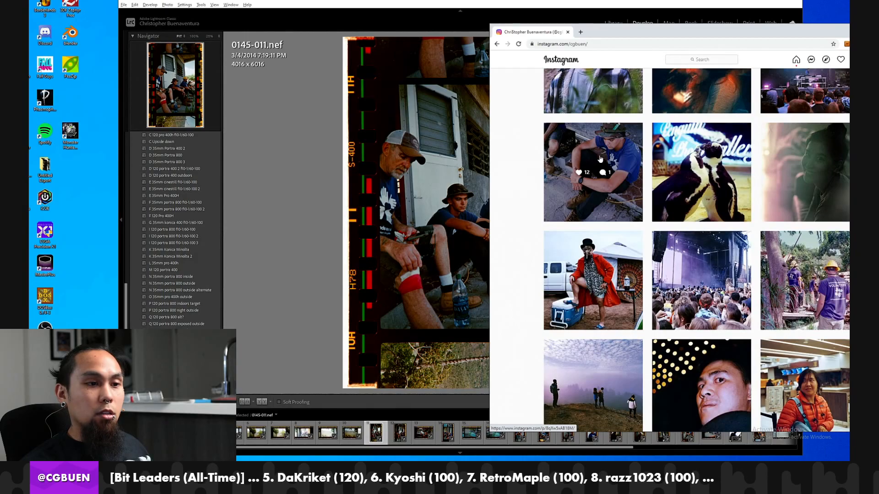
pyautogui.scroll(-10, 600, 217)
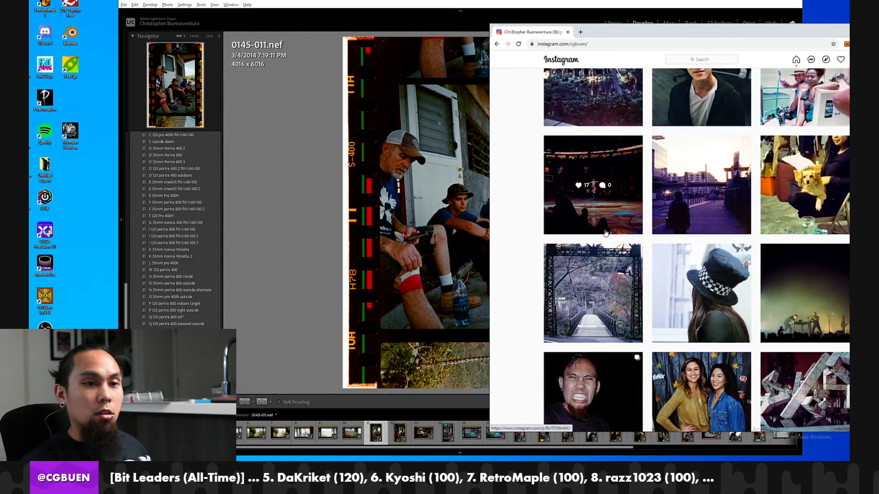
pyautogui.scroll(-10, 606, 235)
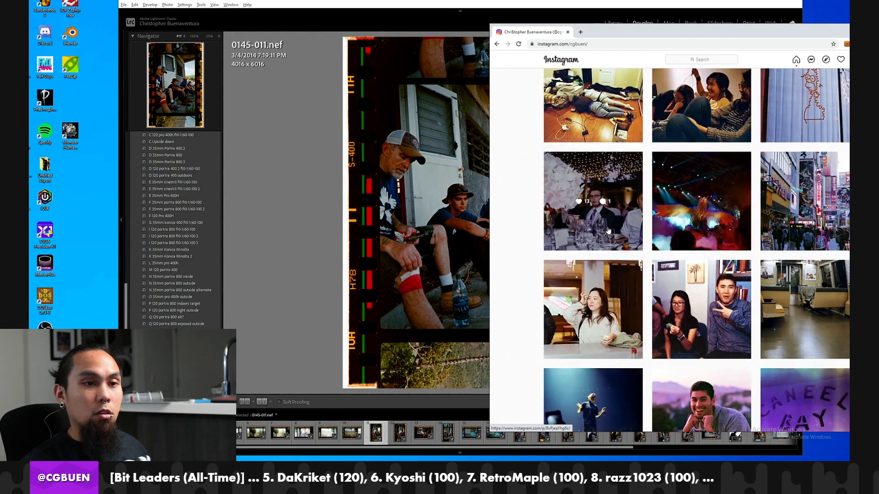
pyautogui.scroll(-8, 607, 221)
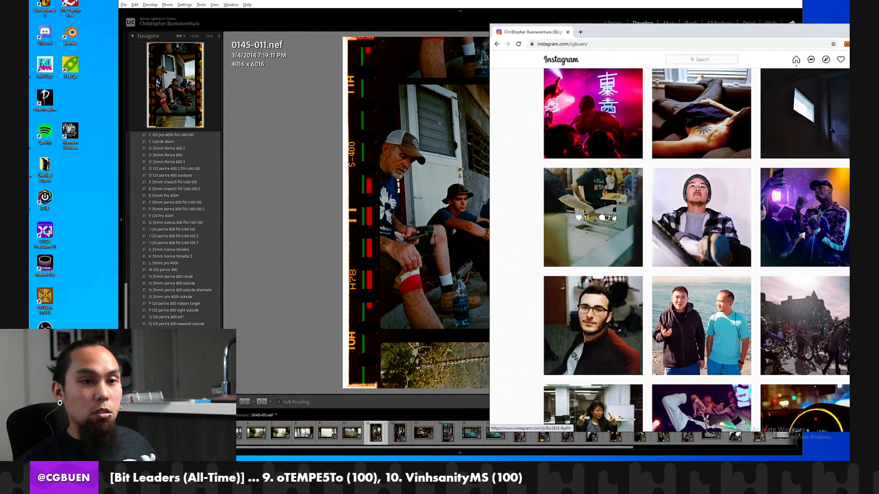
pyautogui.scroll(2, 633, 222)
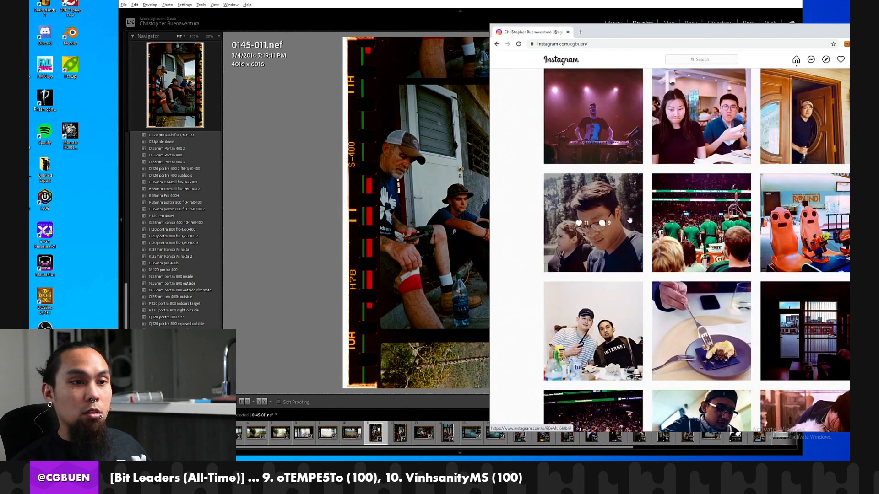
pyautogui.scroll(3, 617, 212)
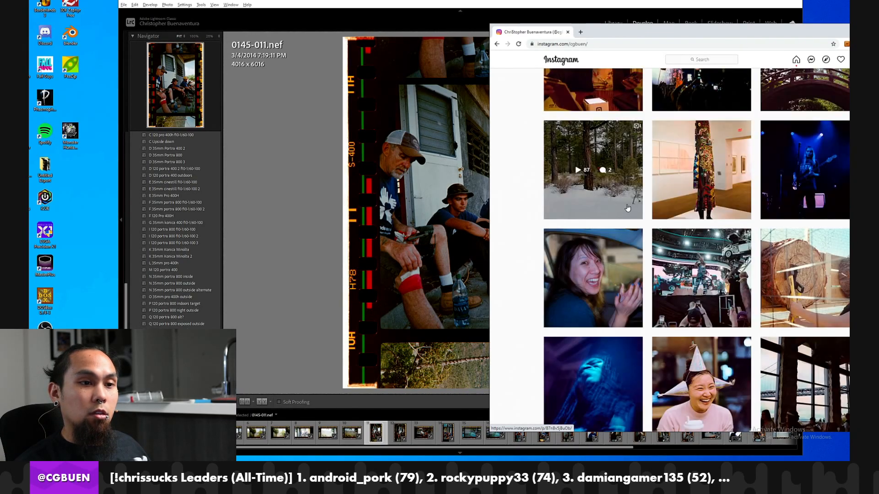
pyautogui.scroll(-10, 632, 214)
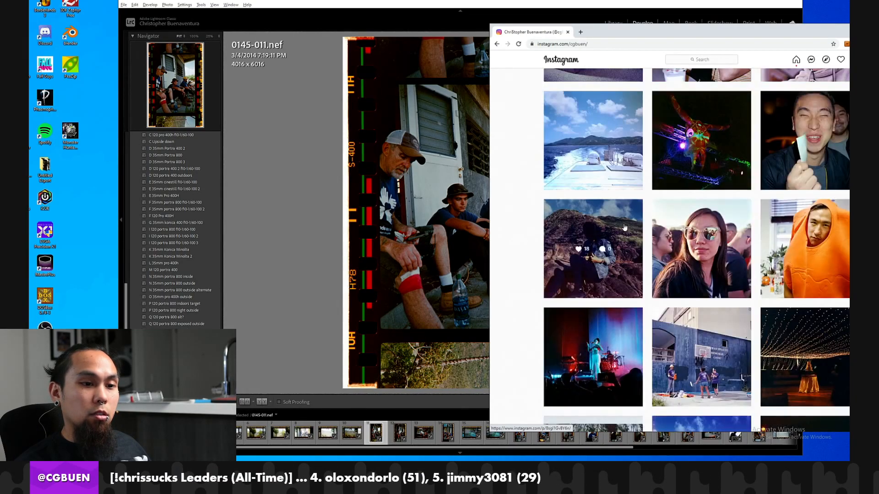
pyautogui.scroll(-15, 719, 232)
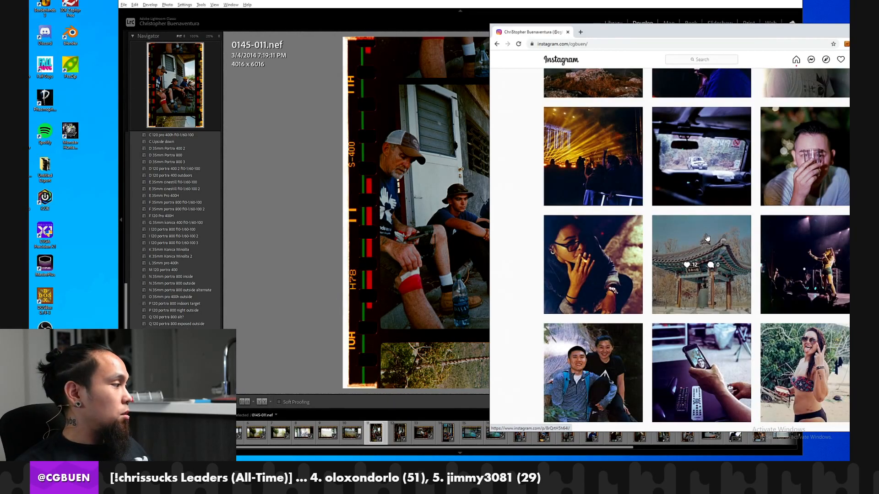
pyautogui.scroll(-10, 707, 237)
pyautogui.scroll(-12, 707, 237)
pyautogui.scroll(-12, 703, 237)
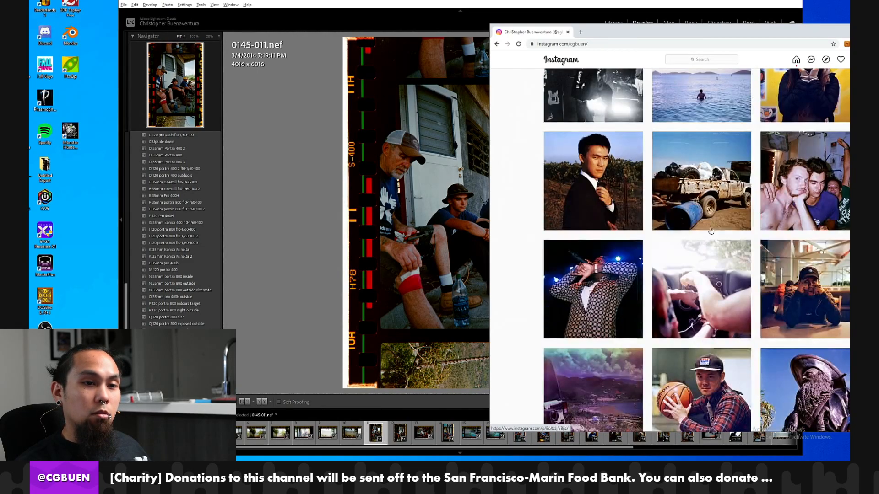
pyautogui.scroll(-12, 708, 236)
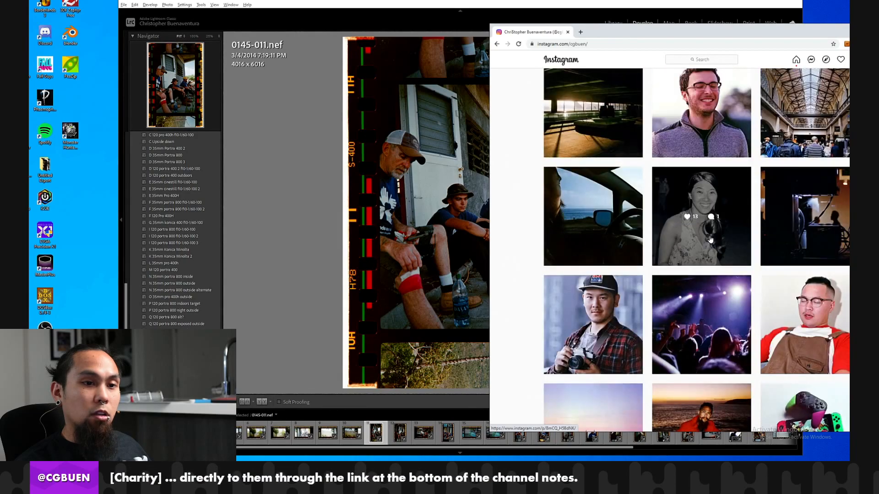
pyautogui.scroll(-2, 709, 242)
pyautogui.scroll(1, 712, 243)
pyautogui.scroll(-3, 635, 198)
pyautogui.scroll(-5, 636, 198)
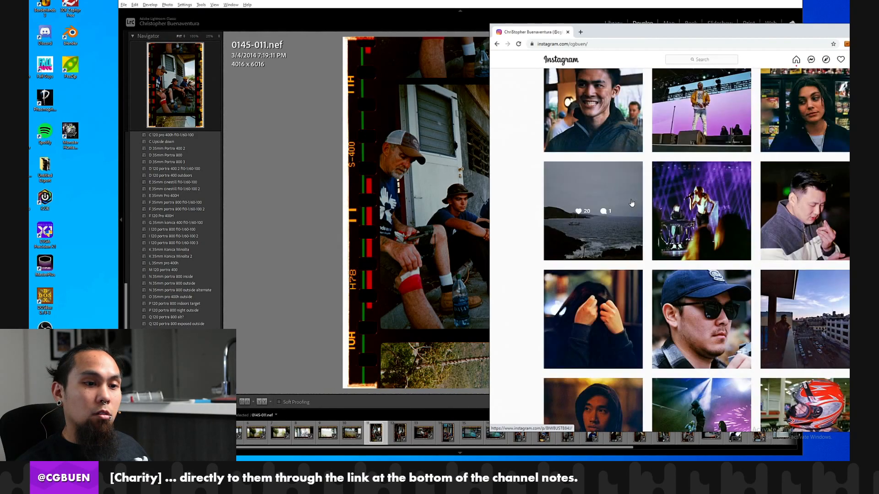
pyautogui.scroll(-20, 632, 203)
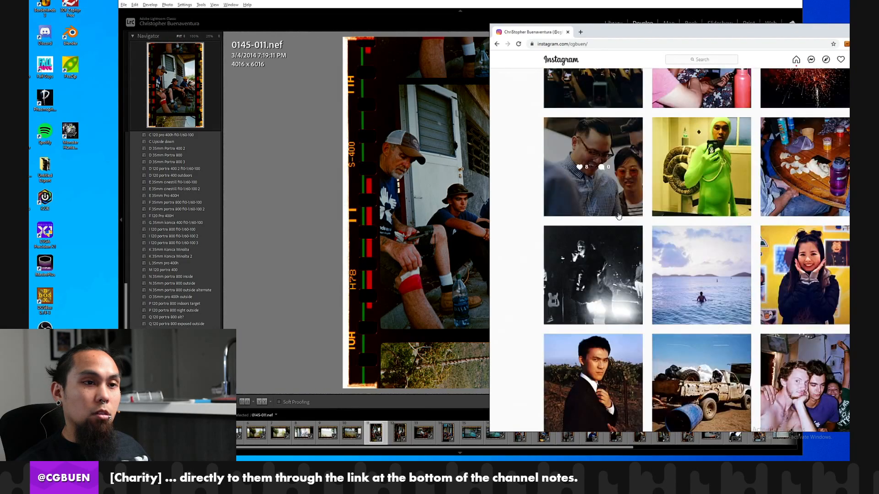
pyautogui.scroll(-10, 629, 217)
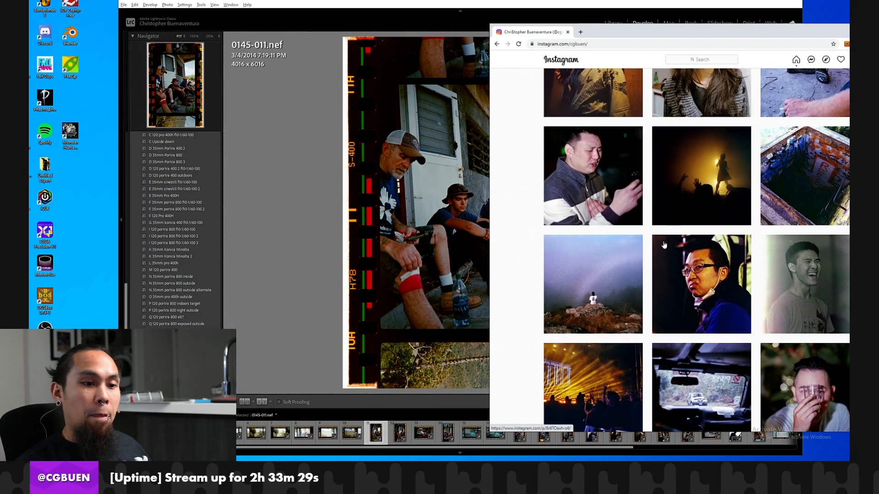
pyautogui.scroll(6, 686, 334)
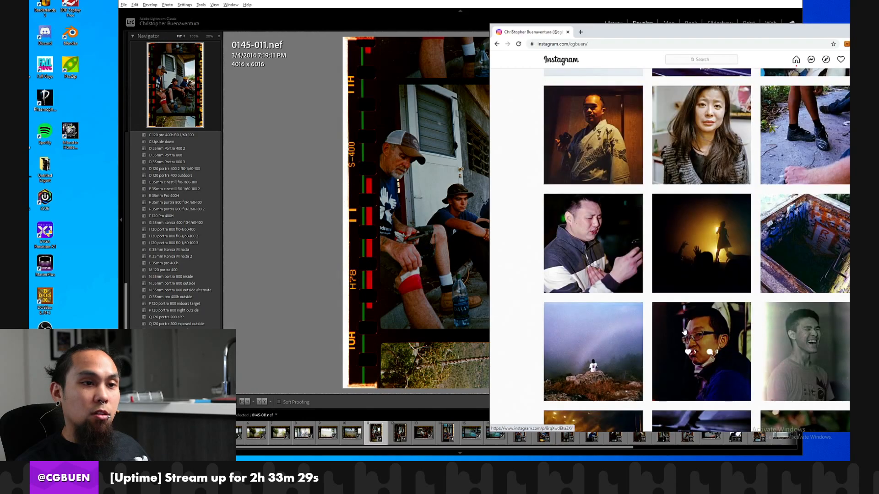
pyautogui.scroll(2, 718, 329)
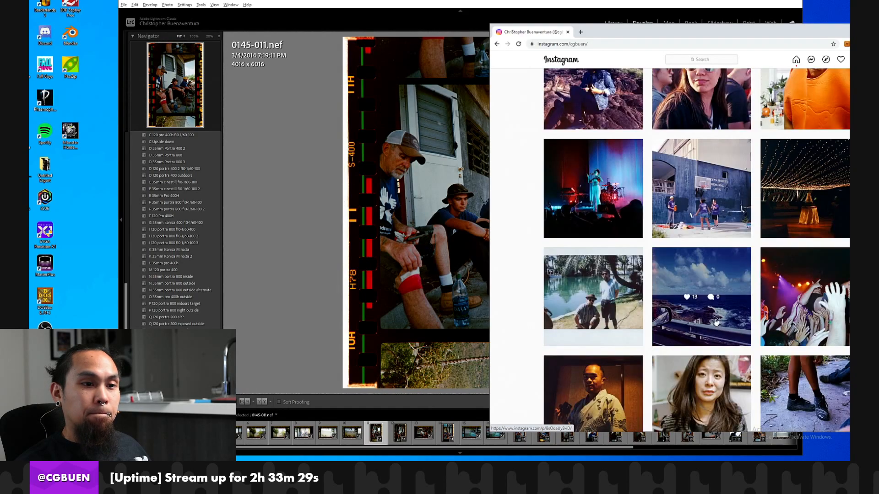
pyautogui.scroll(15, 718, 322)
pyautogui.scroll(10, 719, 323)
pyautogui.scroll(10, 719, 322)
pyautogui.scroll(10, 714, 321)
pyautogui.scroll(2, 706, 326)
pyautogui.scroll(2, 694, 329)
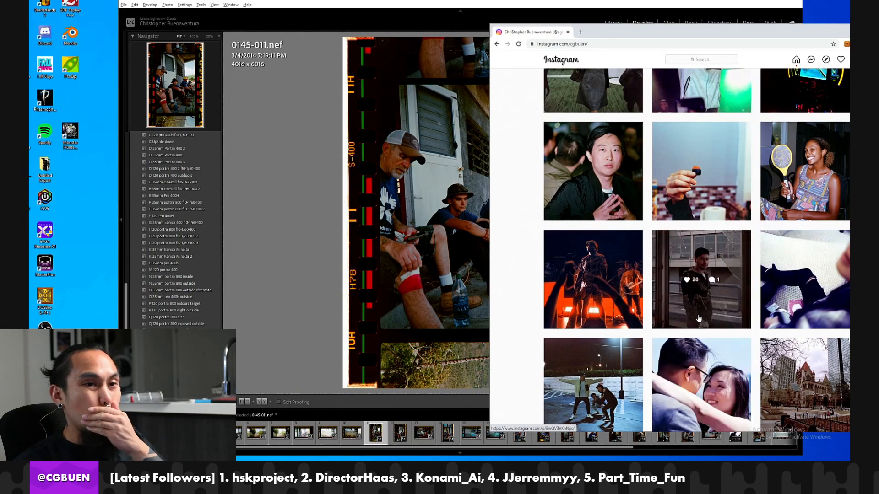
pyautogui.scroll(10, 701, 313)
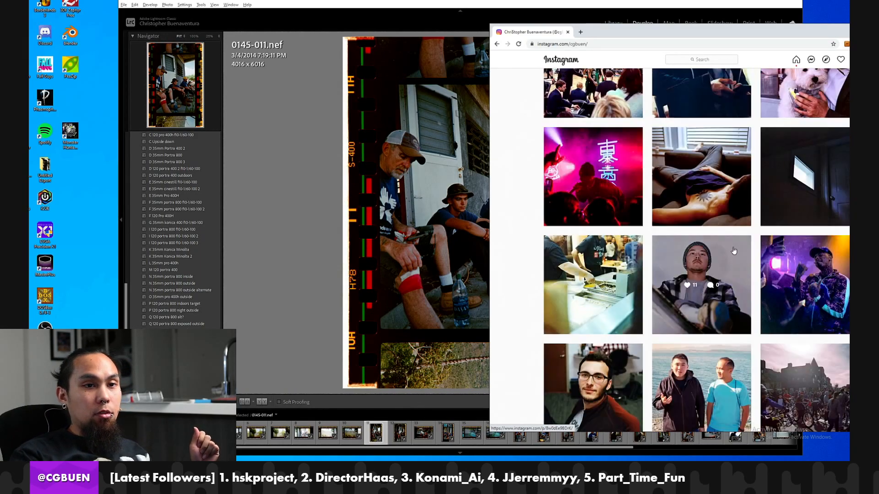
pyautogui.scroll(7, 735, 243)
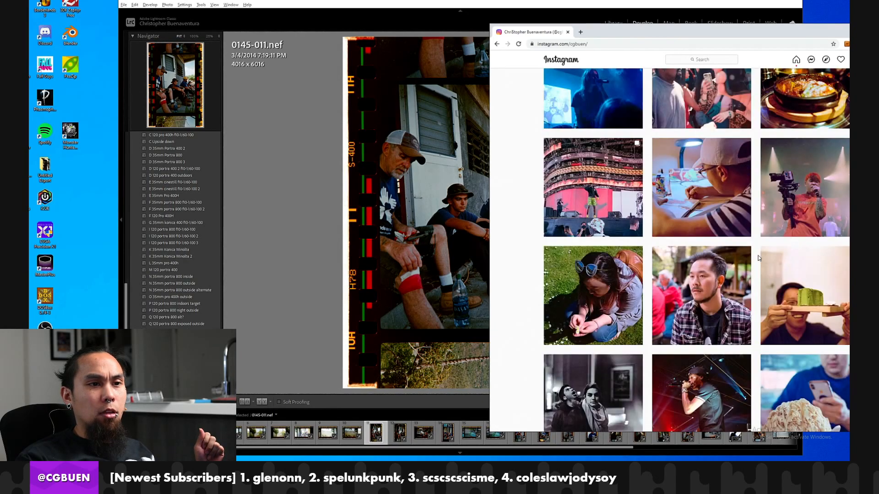
pyautogui.scroll(10, 760, 257)
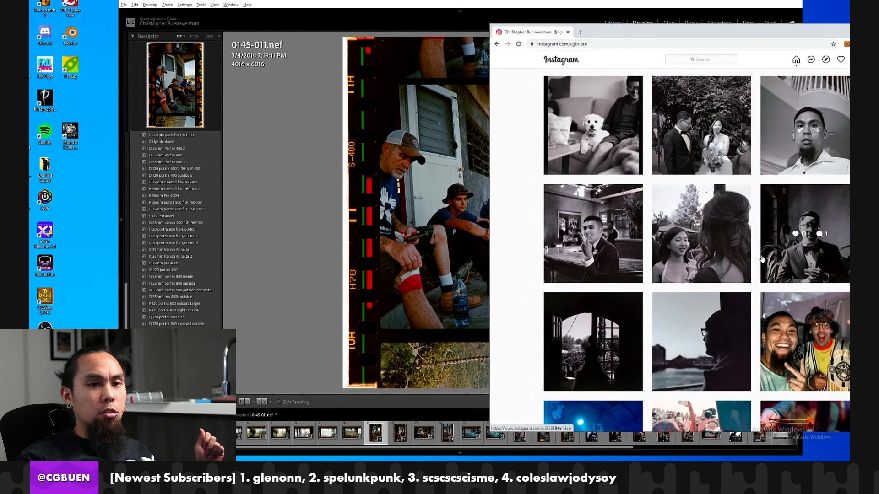
pyautogui.scroll(10, 762, 259)
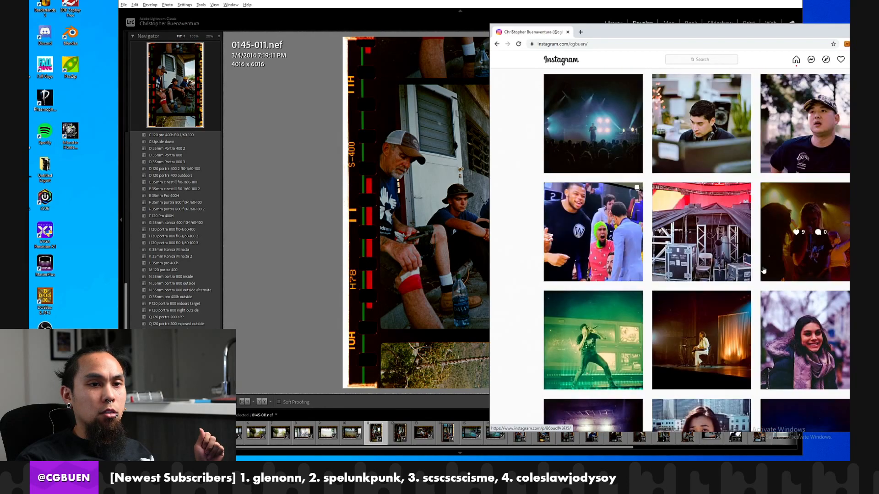
pyautogui.scroll(10, 763, 271)
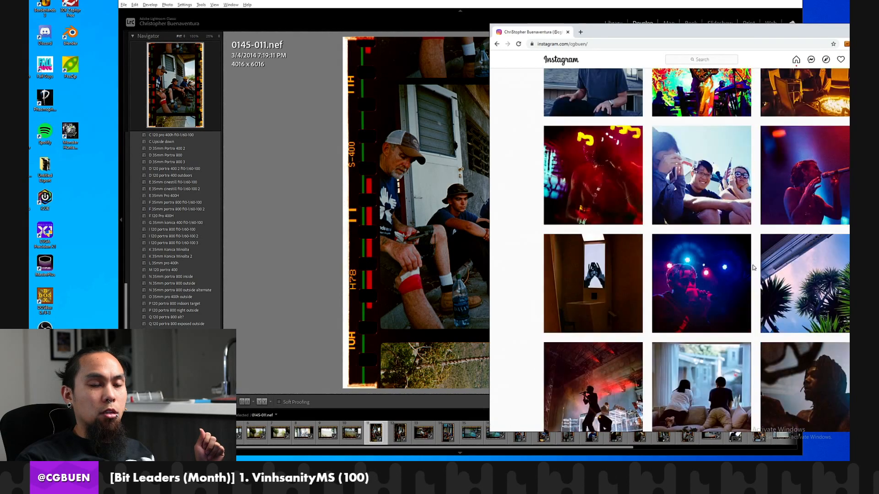
# Return to Lightroom and review the preceding landscape frames, back to 0145-009.nef.
pyautogui.click(345, 262)
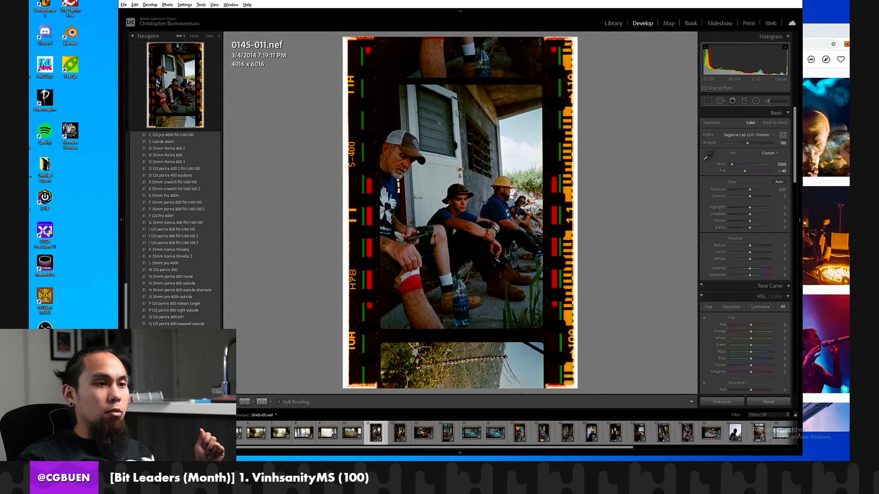
pyautogui.press('Left')
pyautogui.press('Left')
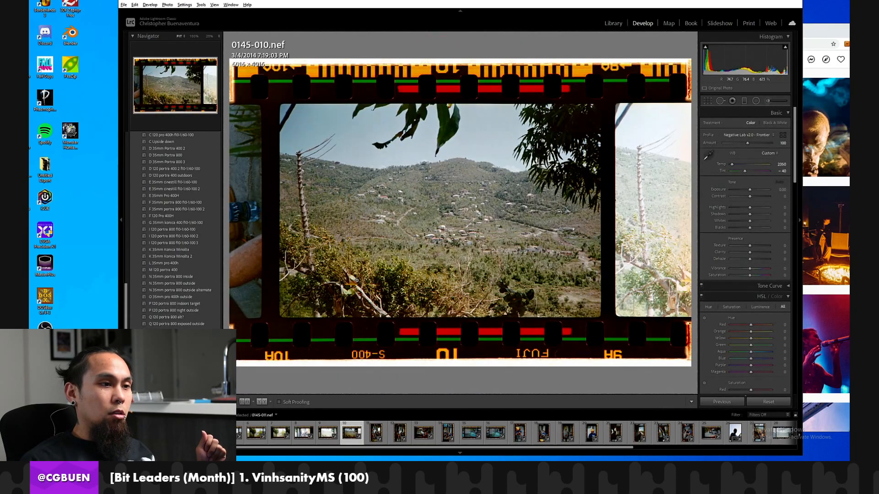
pyautogui.press('Left')
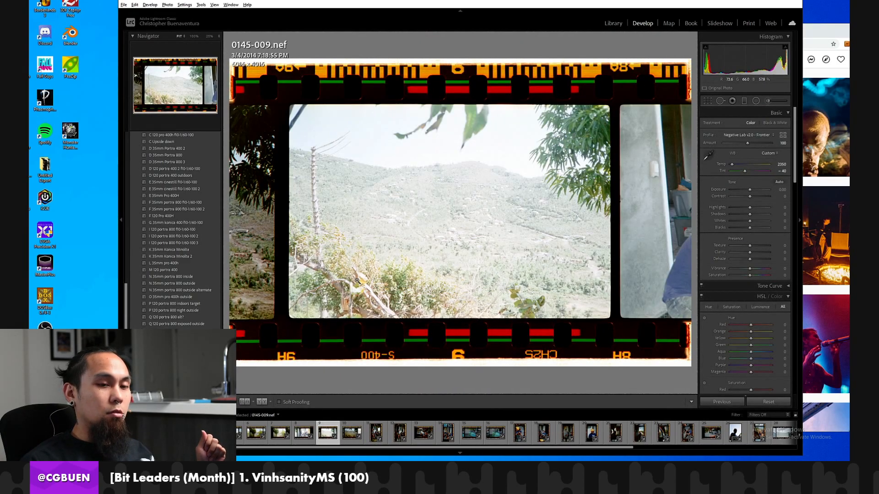
# Synchronize the develop settings of 0145-037.nef, the boat deck photo, to 0145-009.nef with crop left out, and view the resulting frame.
pyautogui.scroll(-3, 731, 435)
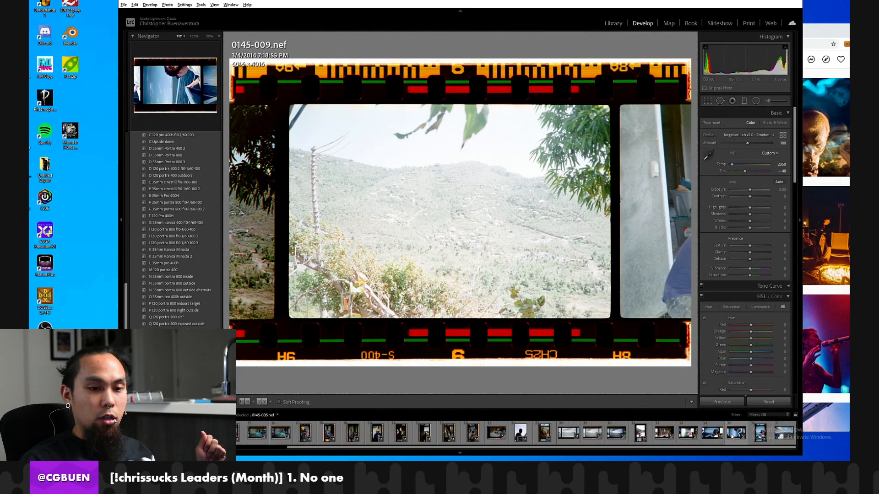
pyautogui.click(777, 432)
pyautogui.scroll(2, 399, 435)
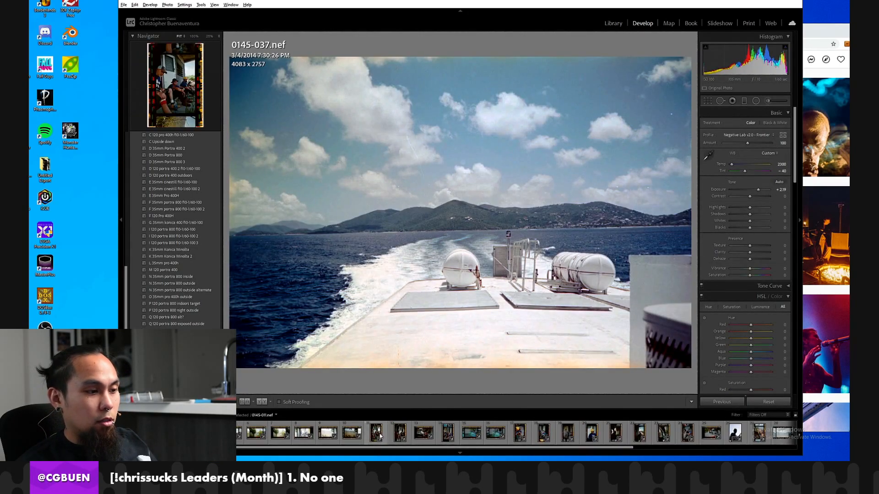
pyautogui.keyDown('ctrl'); pyautogui.click(328, 432); pyautogui.keyUp('ctrl')
pyautogui.click(724, 402)
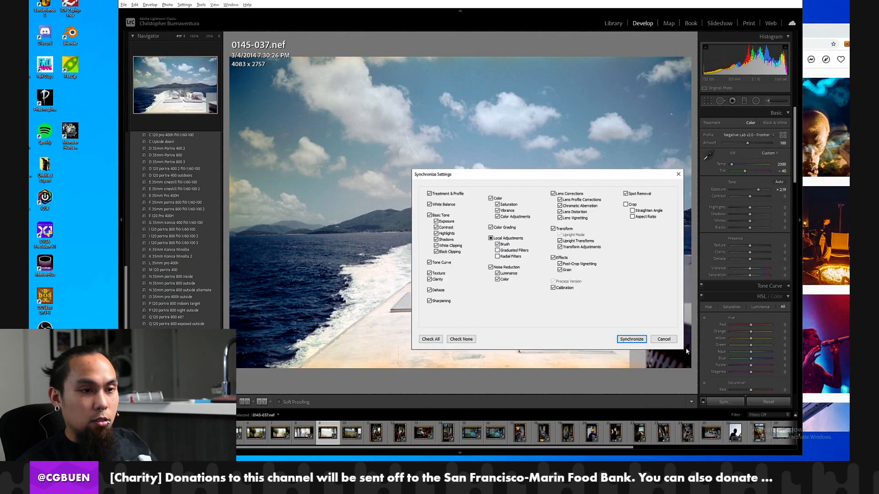
pyautogui.click(631, 339)
pyautogui.click(327, 437)
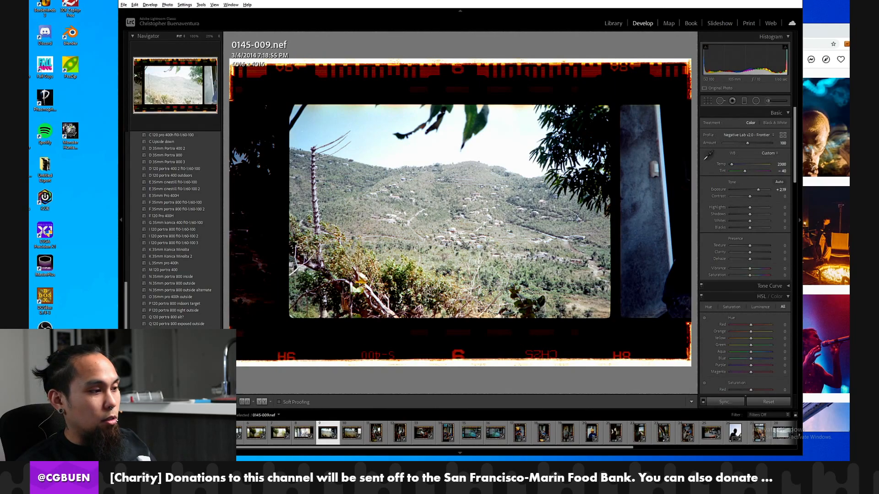
pyautogui.hotkey('ctrl', 'y')
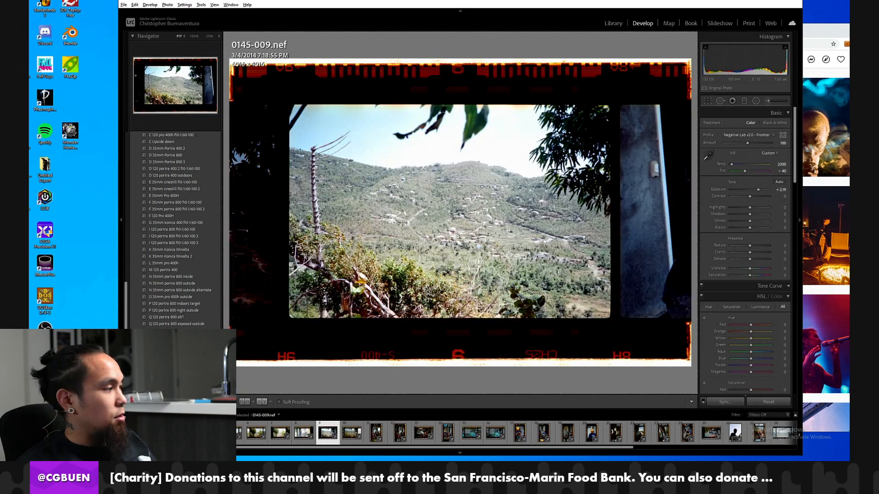
# Review the earlier frames 0145-008.nef to 0145-005.nef, checking them against the synchronized 0145-009.nef.
pyautogui.click(293, 432)
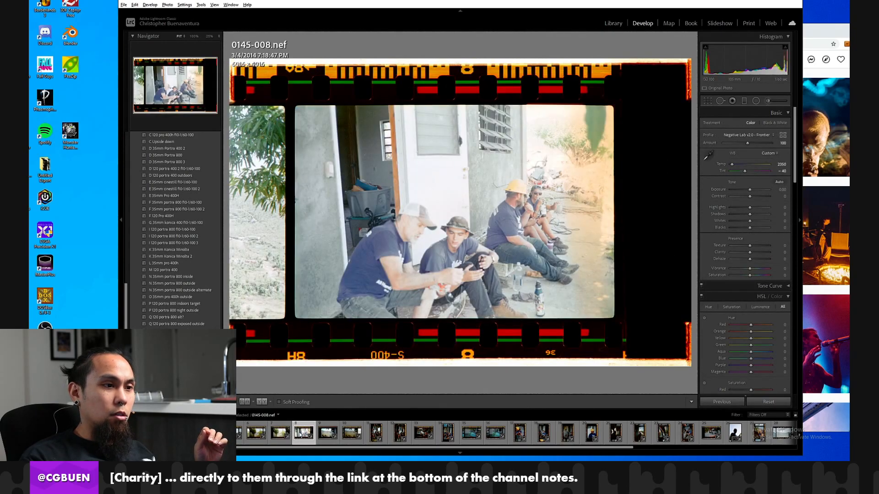
pyautogui.click(278, 436)
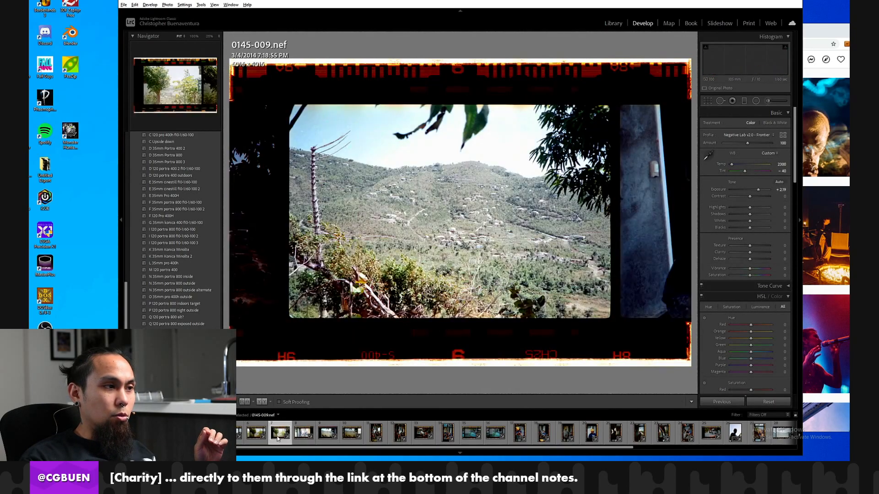
pyautogui.click(313, 437)
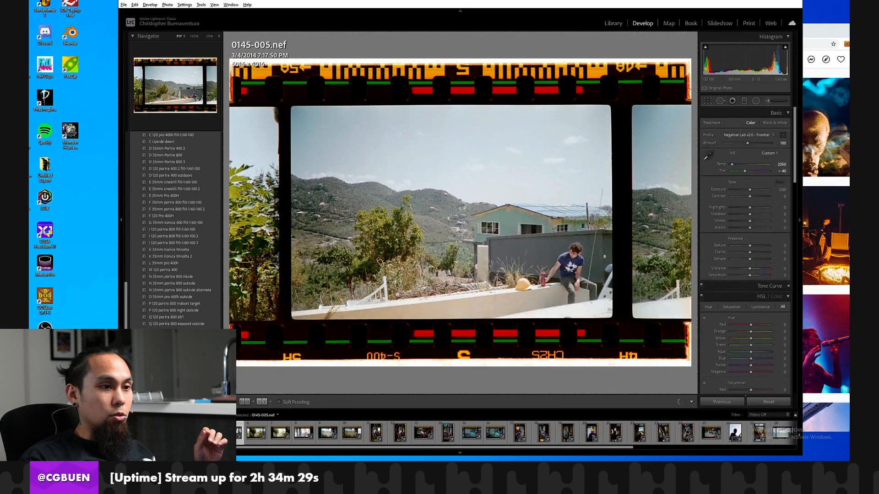
# Synchronize the develop settings of 0145-009.nef to 0145-007.nef and 0145-008.nef, and view both resulting frames.
pyautogui.click(328, 433)
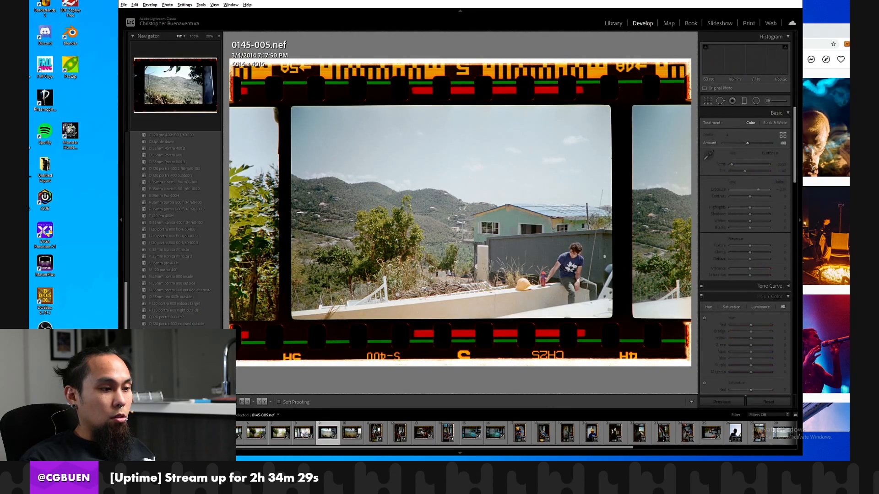
pyautogui.keyDown('shift'); pyautogui.click(289, 437); pyautogui.keyUp('shift')
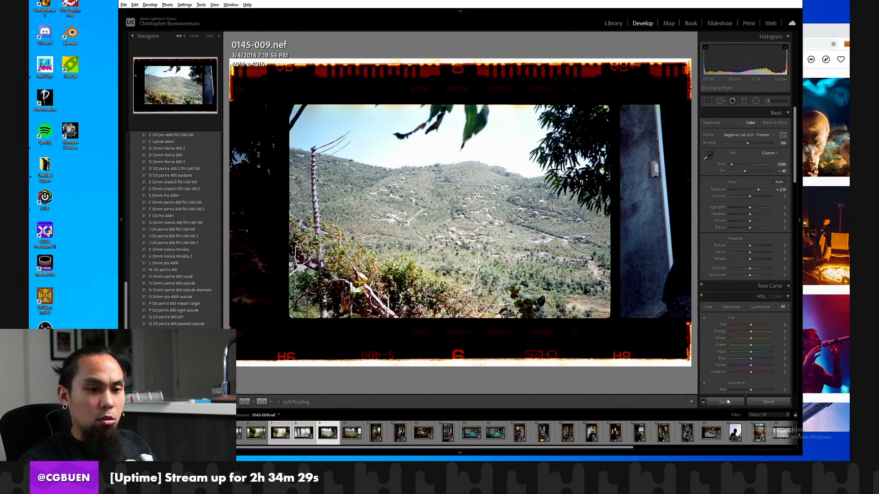
pyautogui.click(728, 401)
pyautogui.click(632, 340)
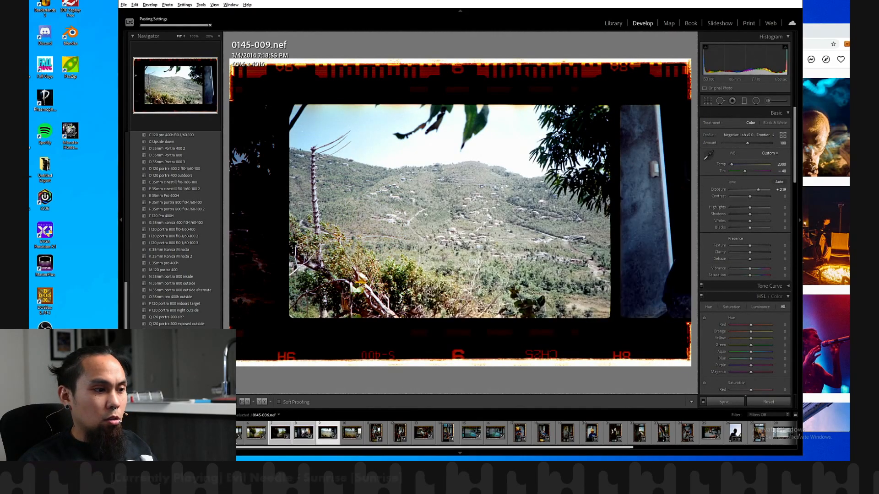
pyautogui.click(298, 434)
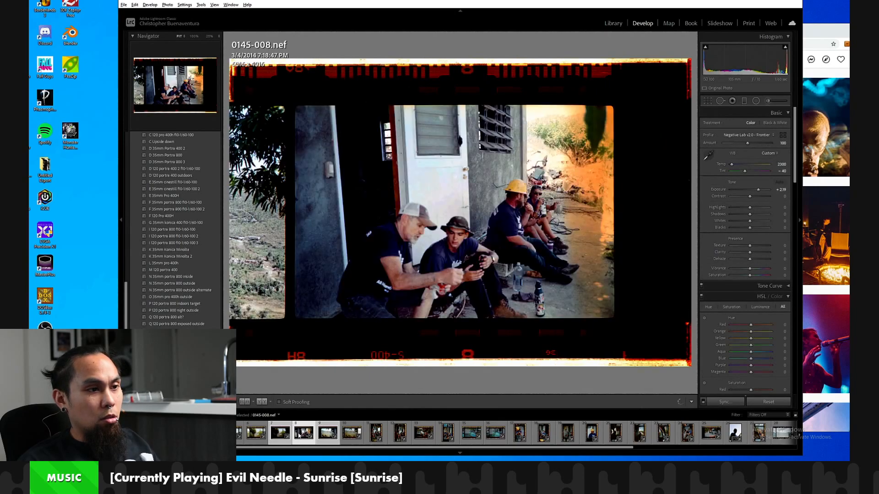
pyautogui.click(281, 439)
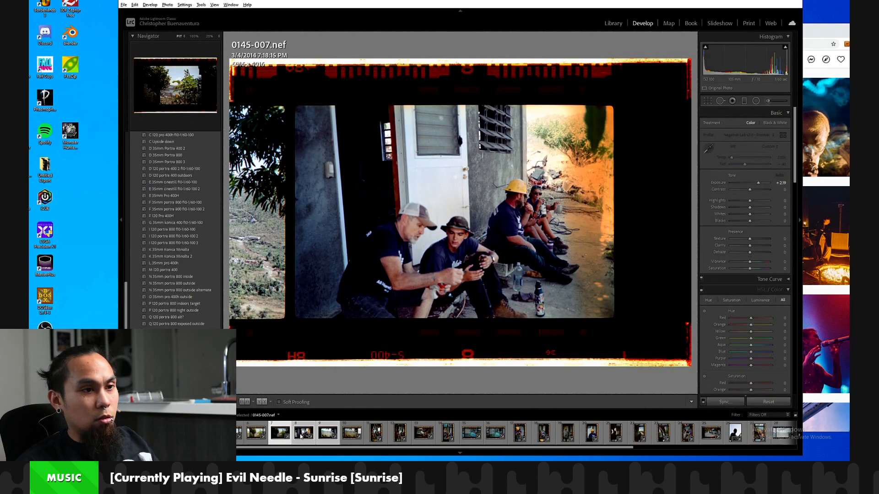
pyautogui.click(302, 437)
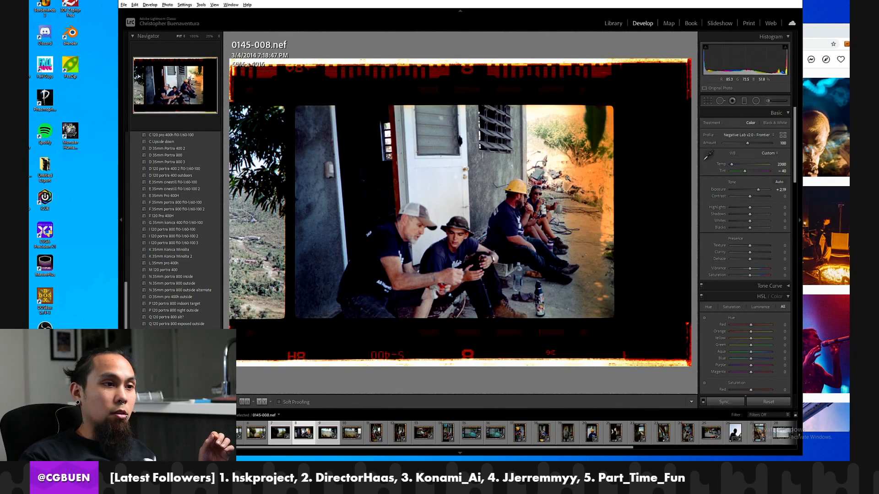
# Review the roll's opening frames from 0145-006.nef back to 0145-001.nef.
pyautogui.click(248, 440)
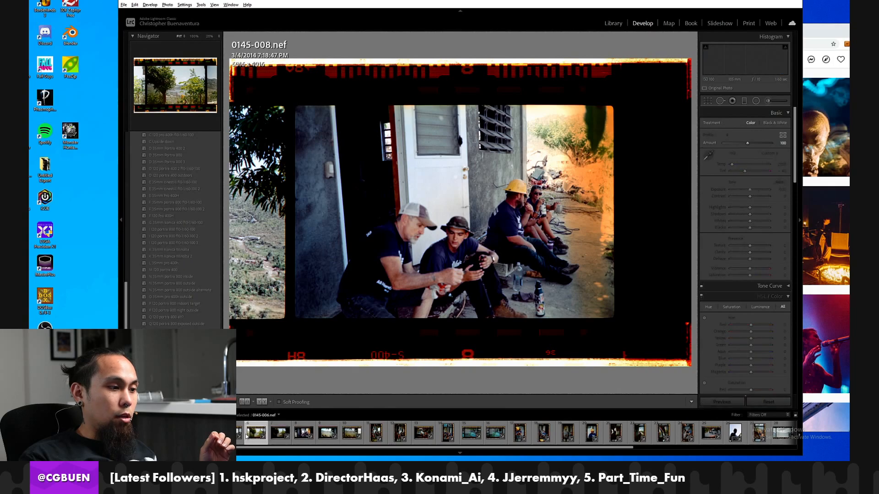
pyautogui.press('Left')
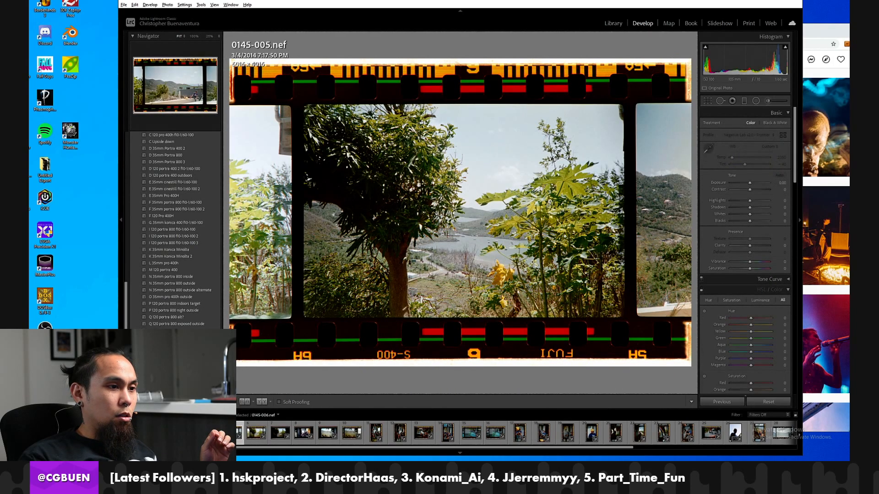
pyautogui.press('Left')
pyautogui.press('Left')
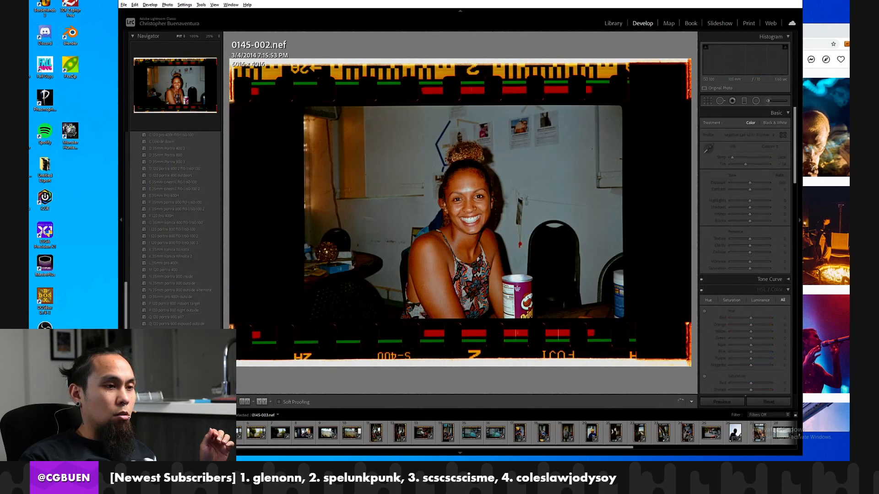
pyautogui.press('Left')
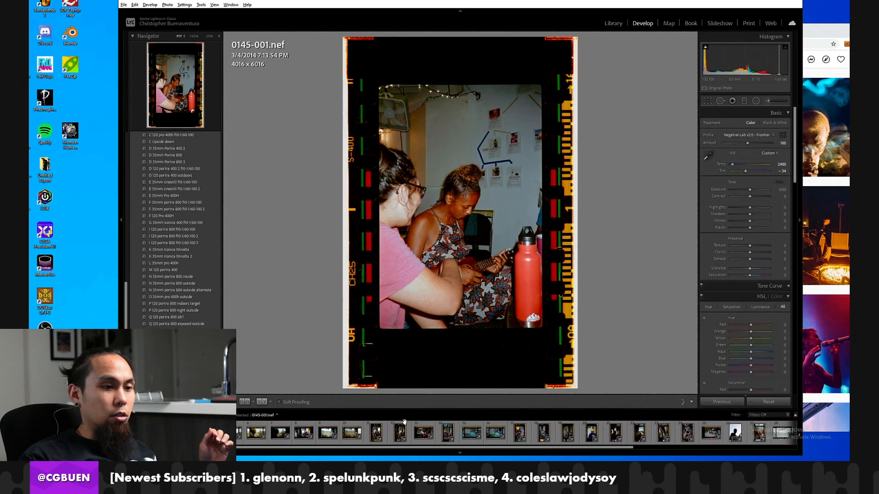
# Review 0145-021.nef and the frames from 0145-026.nef, the backlit portrait, through 0145-032.nef, the rooster photo.
pyautogui.scroll(-5, 404, 431)
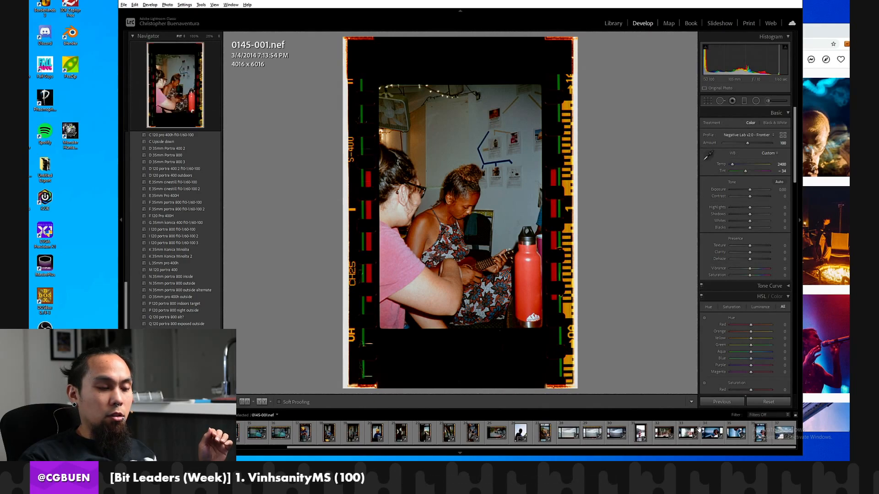
pyautogui.click(400, 433)
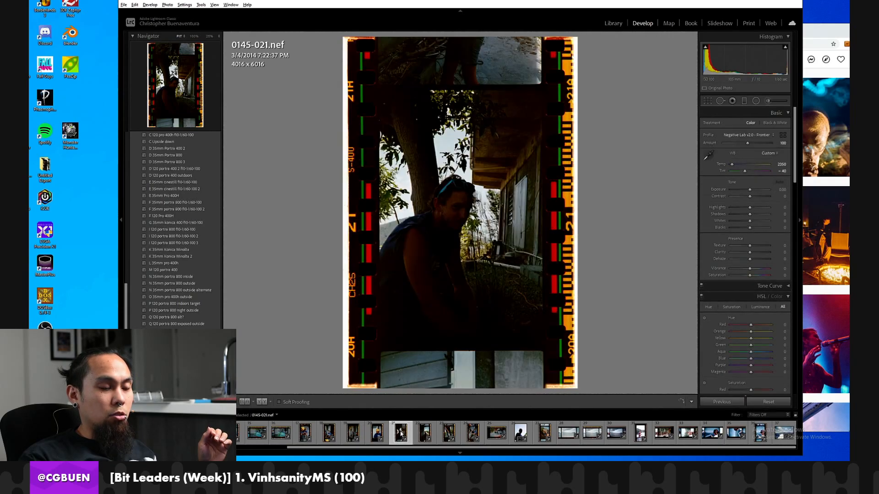
pyautogui.click(526, 434)
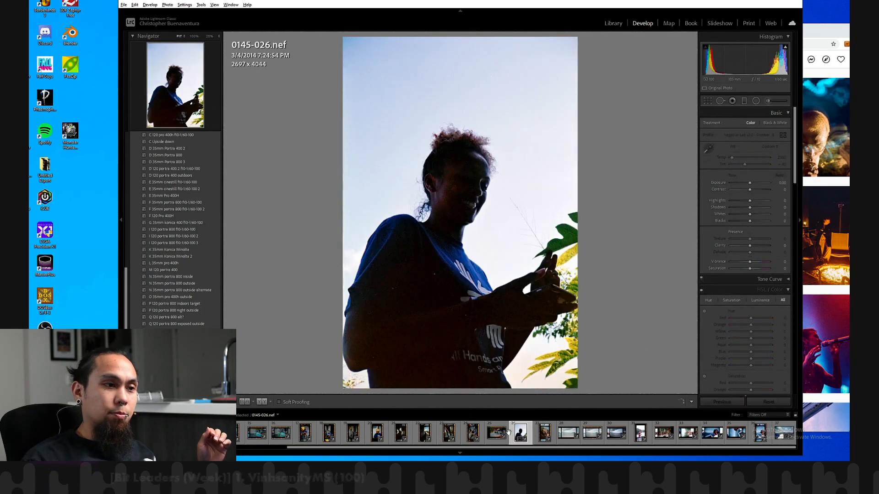
pyautogui.press('Right')
pyautogui.press('Right')
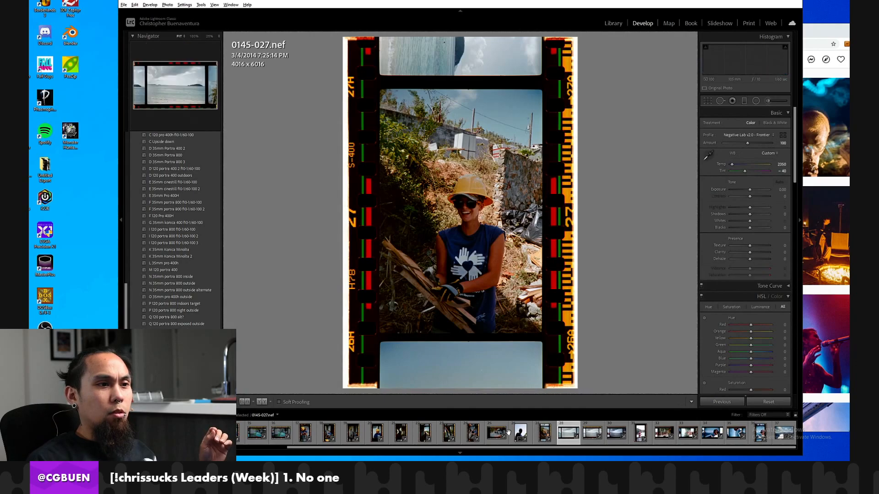
pyautogui.press('Right')
pyautogui.press('Right')
pyautogui.press('Right')
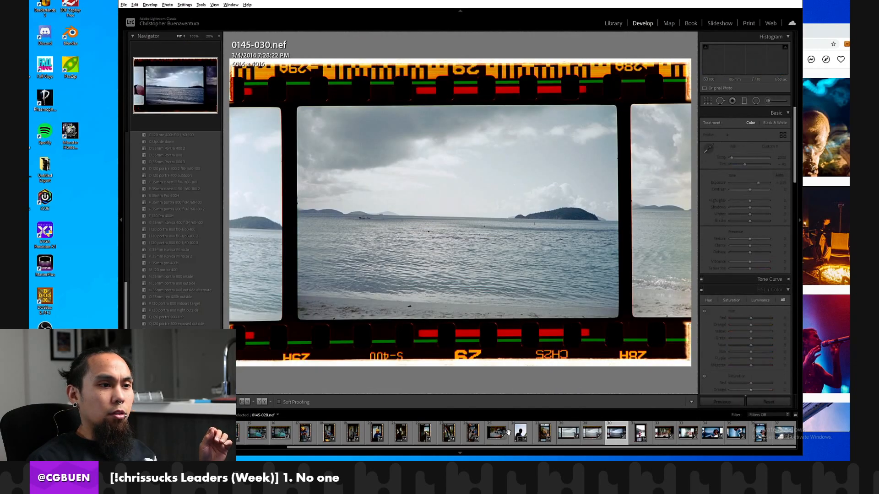
pyautogui.press('Right')
pyautogui.press('Right')
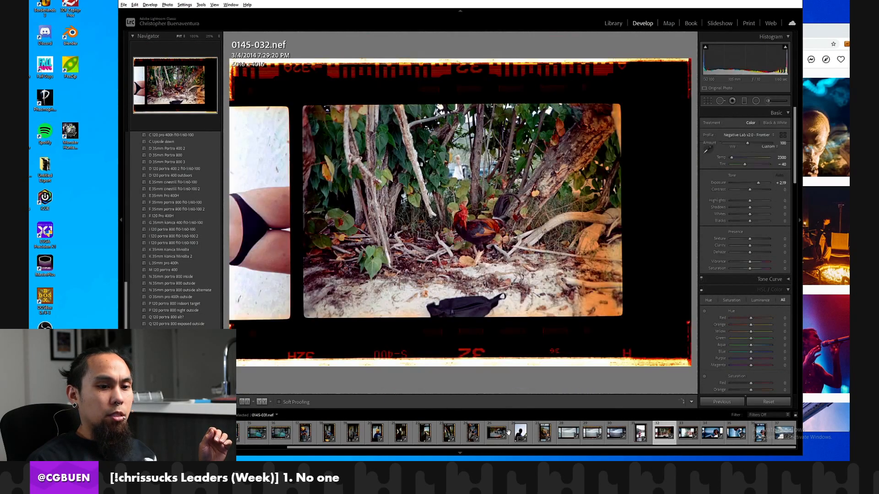
pyautogui.press('Left')
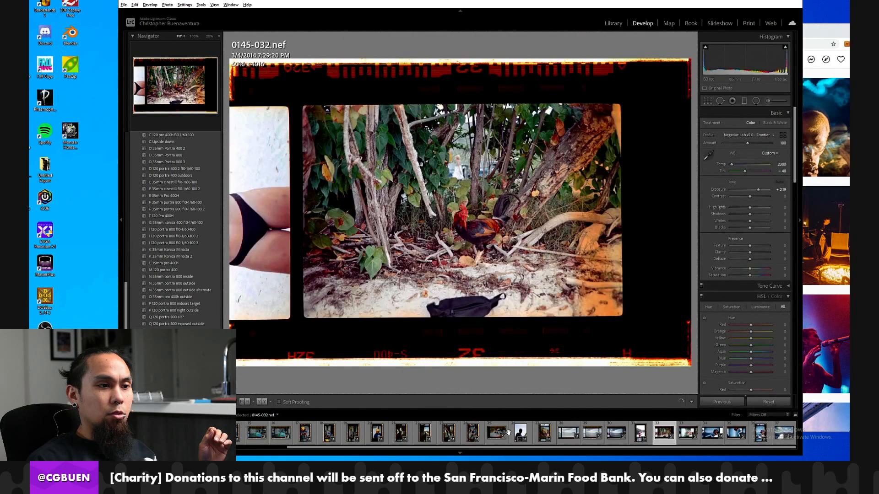
# Examine the rooster and the black bag on the sand in 0145-032.nef at 100% magnification.
pyautogui.click(471, 222)
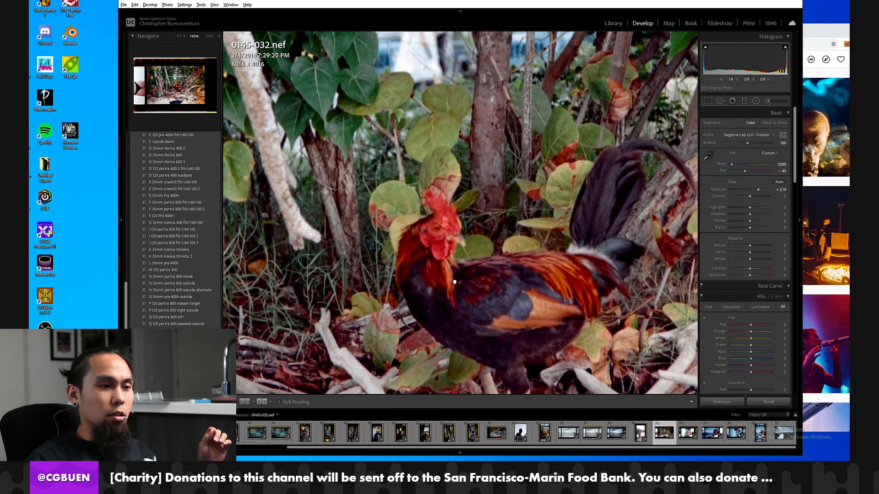
pyautogui.click(457, 313)
pyautogui.click(457, 312)
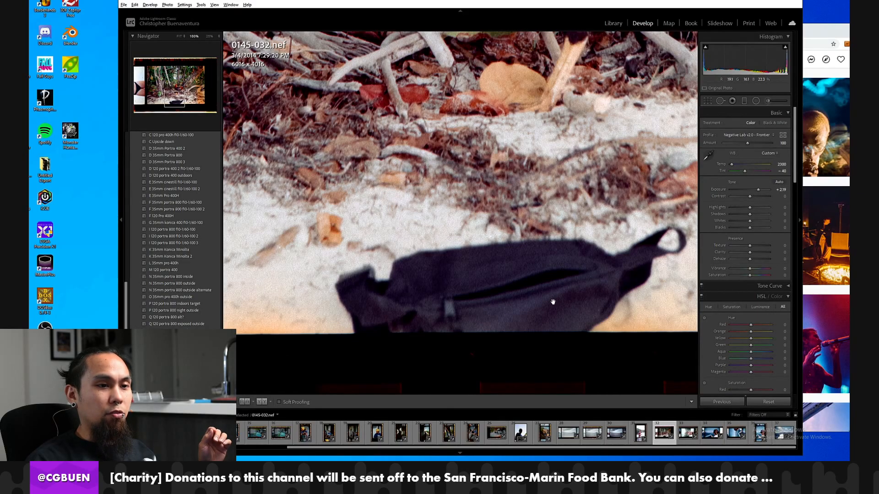
pyautogui.click(549, 282)
pyautogui.click(508, 234)
pyautogui.moveTo(508, 235); pyautogui.dragTo(522, 162)
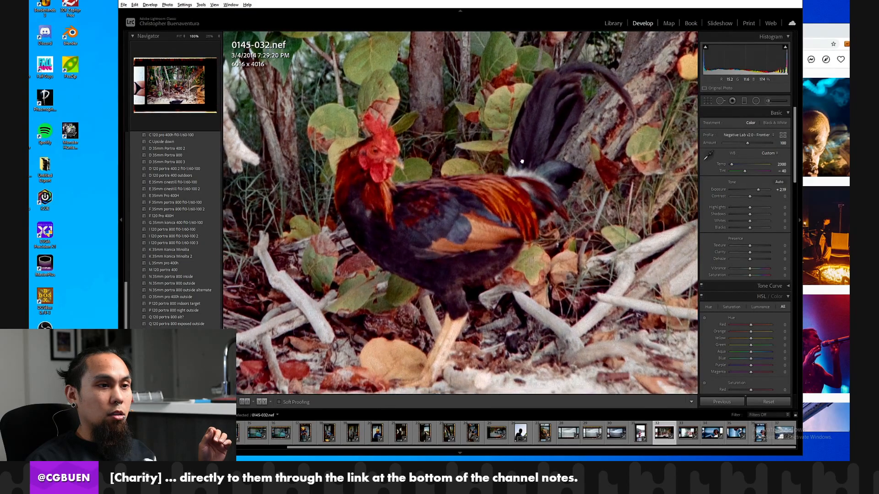
pyautogui.moveTo(513, 201); pyautogui.dragTo(515, 180)
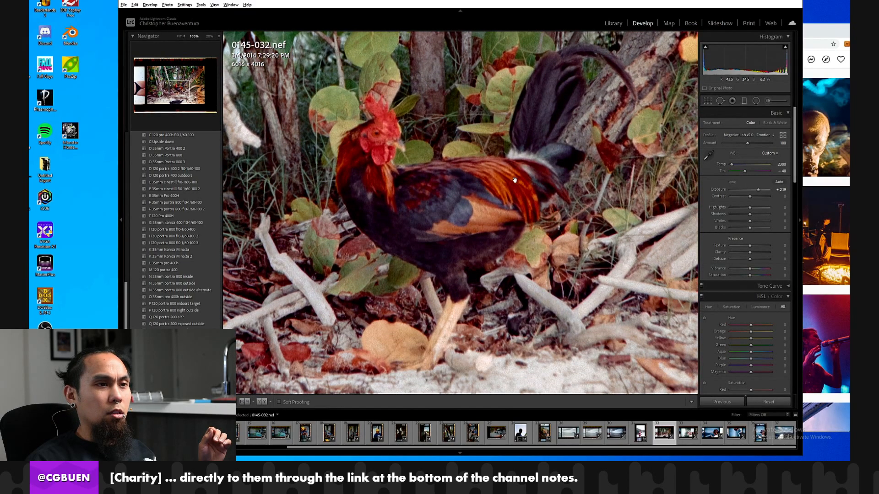
pyautogui.click(515, 180)
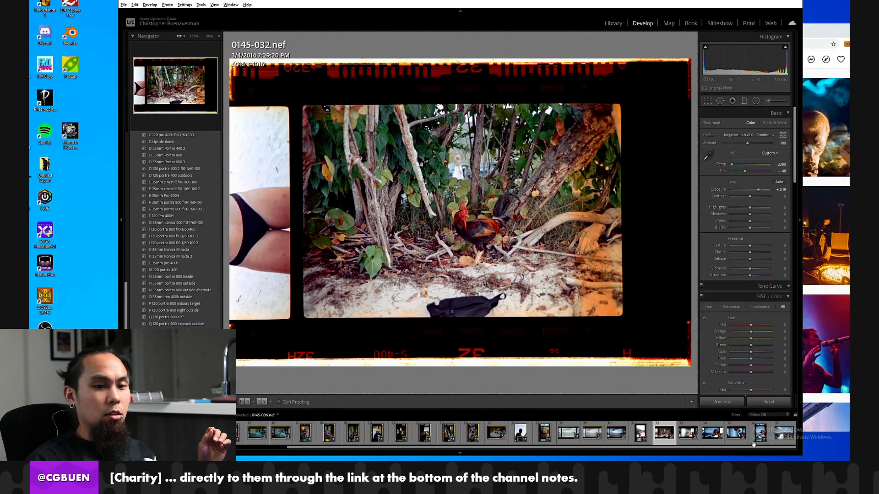
# Go from 0145-037.nef to folder 0144 in the Library and open 0144-036.nef, the table photo, in Develop.
pyautogui.click(760, 433)
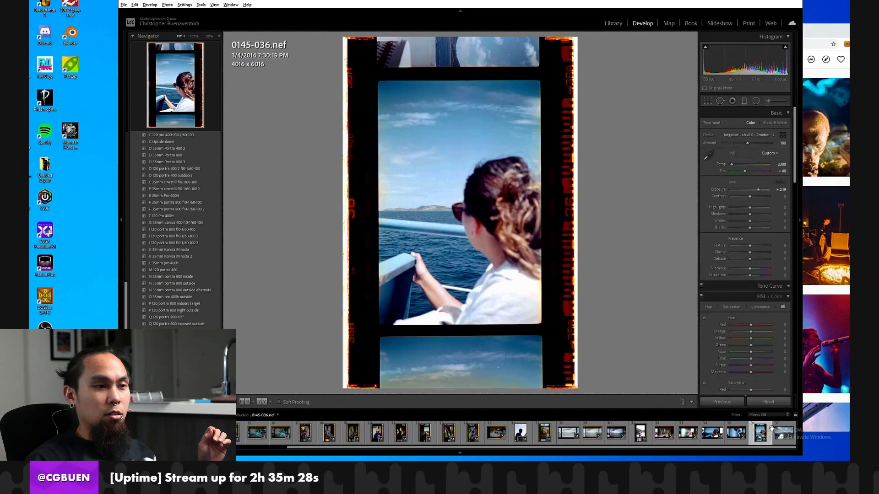
pyautogui.click(782, 432)
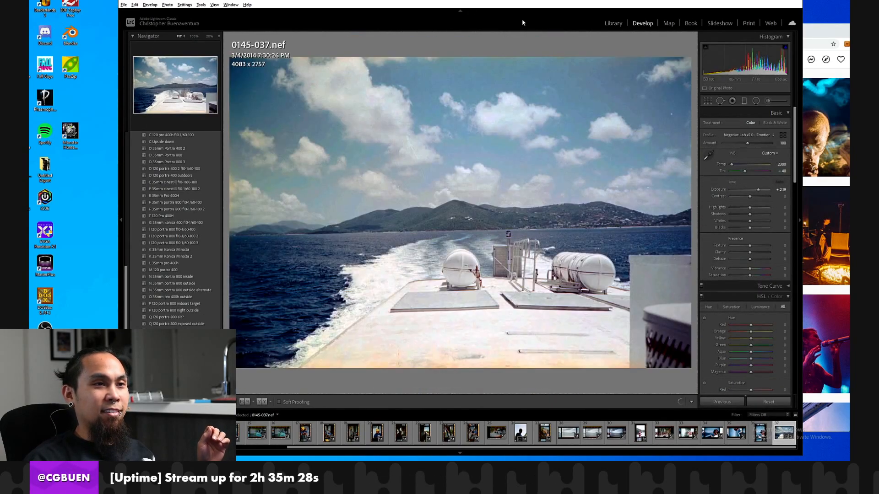
pyautogui.click(612, 23)
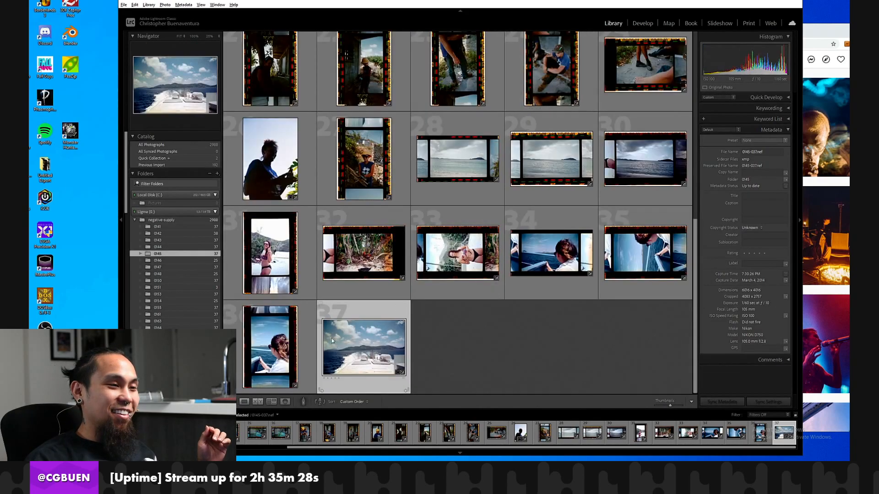
pyautogui.click(158, 247)
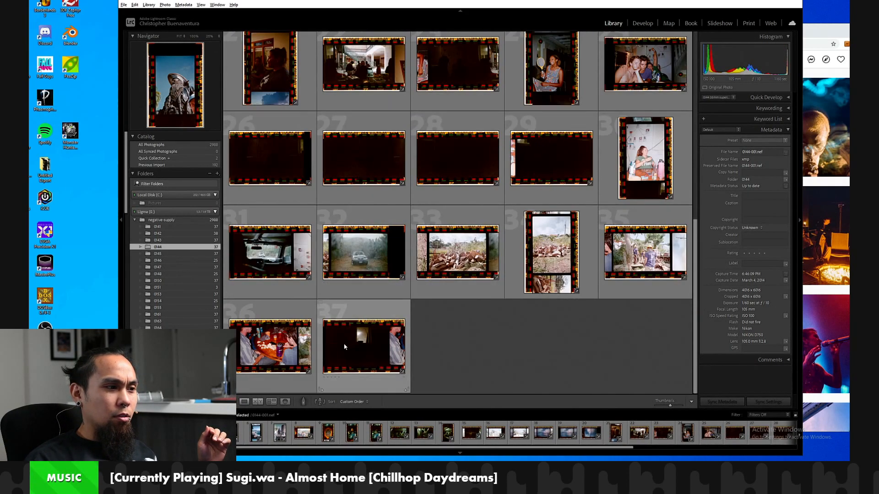
pyautogui.click(364, 347)
pyautogui.click(281, 343)
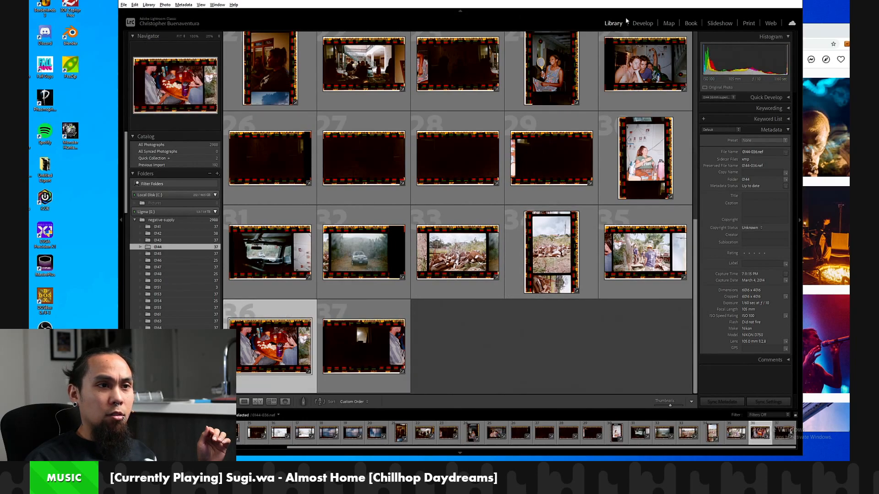
pyautogui.click(642, 23)
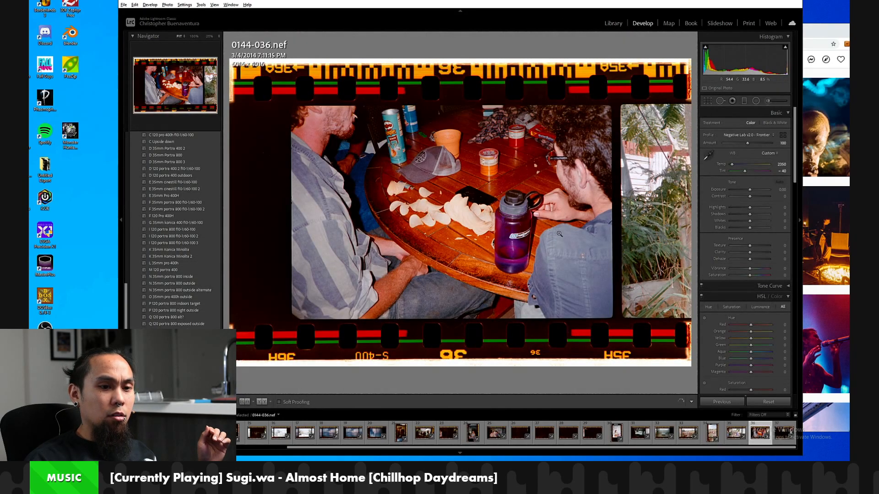
# Reset the develop settings of 0144-035.nef, the volunteers photo, and sample its white balance from the blank film strip between frames.
pyautogui.press('Left')
pyautogui.press('Left')
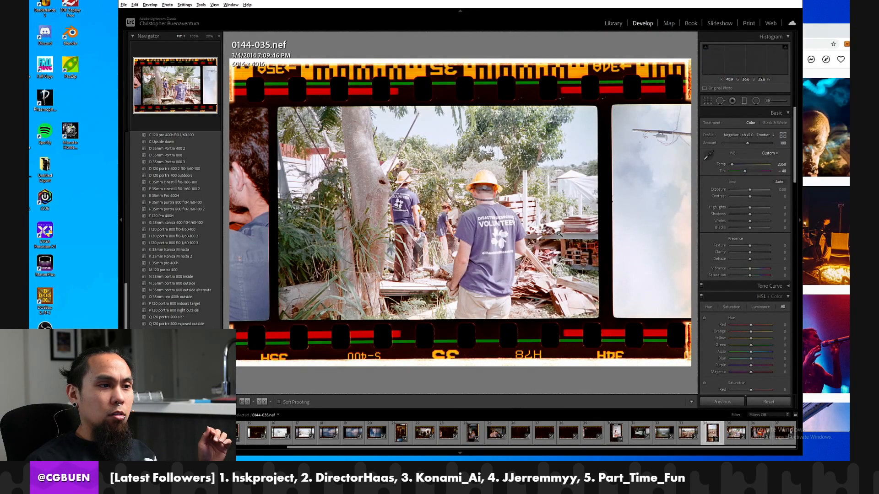
pyautogui.press('Right')
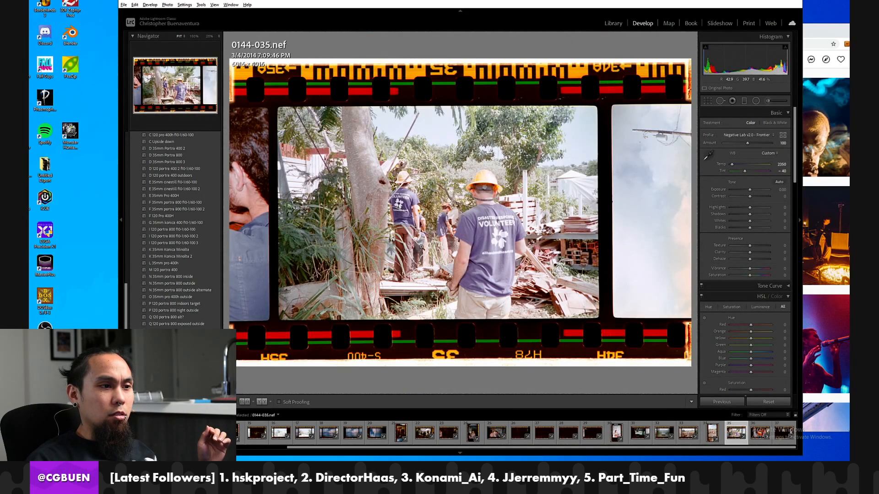
pyautogui.click(768, 402)
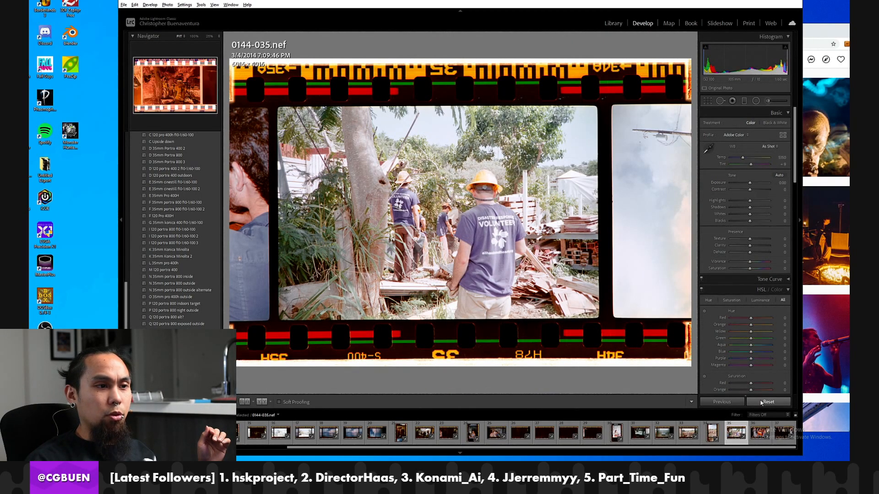
pyautogui.press('w')
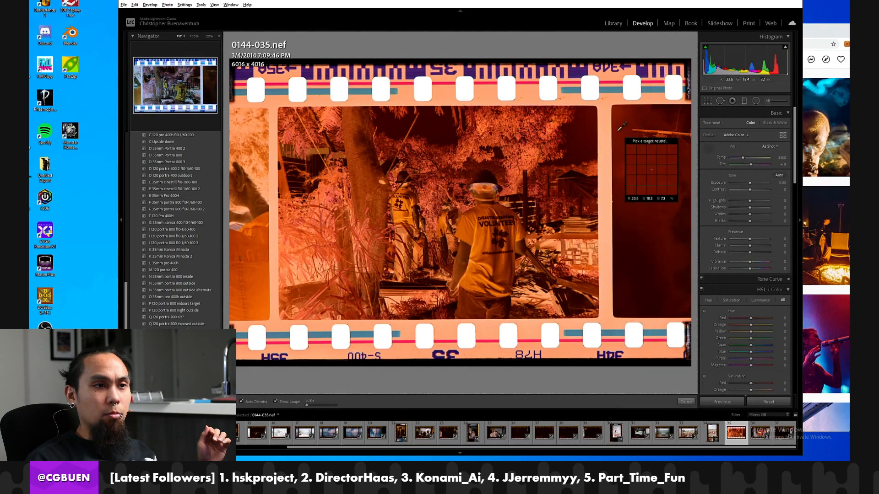
pyautogui.click(604, 137)
# Crop 0144-035.nef to the exposed image area, about 4056 x 2695 pixels, cutting off the sprocket borders and neighbouring frames.
pyautogui.press('r')
pyautogui.moveTo(585, 61); pyautogui.dragTo(591, 110)
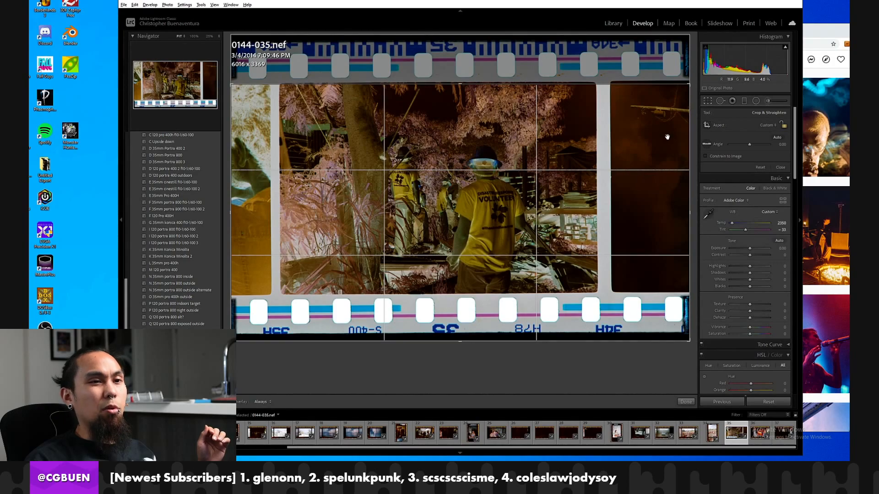
pyautogui.moveTo(689, 149); pyautogui.dragTo(593, 148)
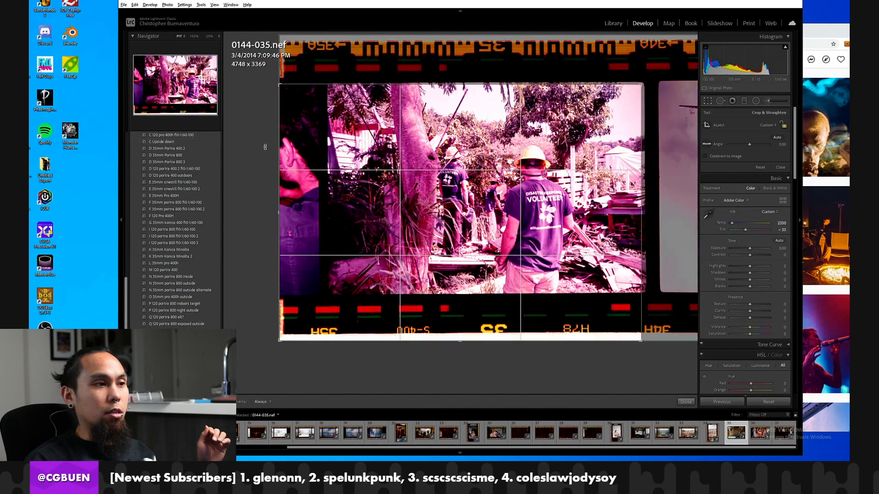
pyautogui.moveTo(265, 147); pyautogui.dragTo(318, 149)
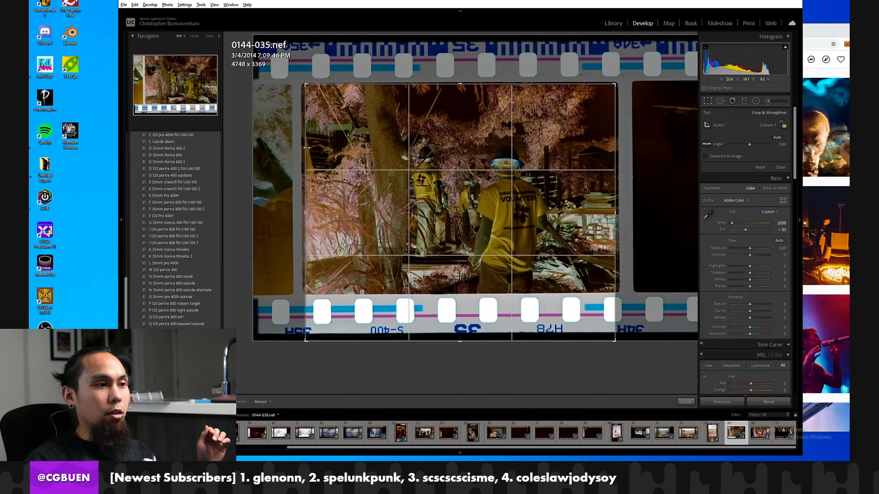
pyautogui.moveTo(373, 341); pyautogui.dragTo(382, 316)
pyautogui.doubleClick(357, 289)
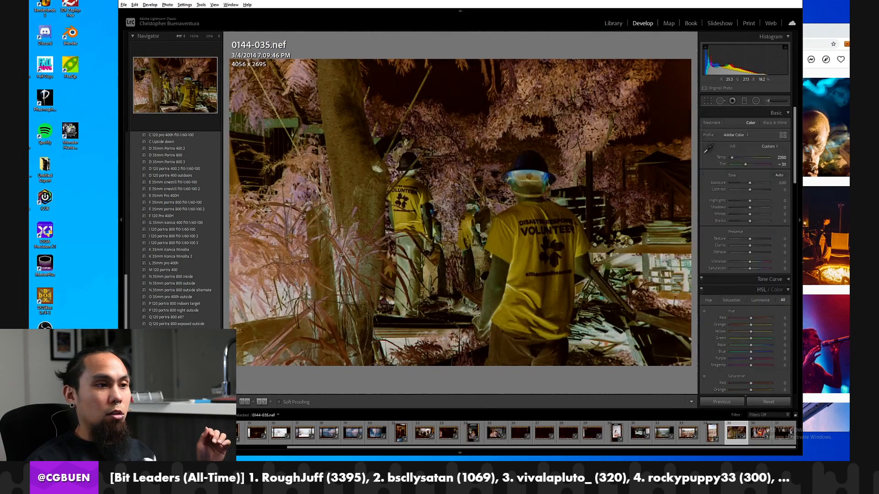
# Open Negative Lab Pro for the cropped 0144-035.nef and convert the negative to a positive.
pyautogui.click(134, 5)
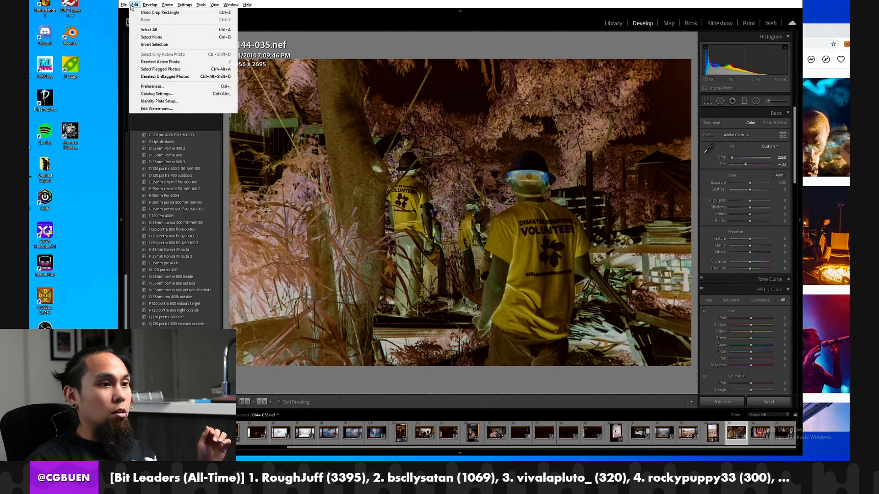
pyautogui.moveTo(123, 5)
pyautogui.moveTo(173, 145)
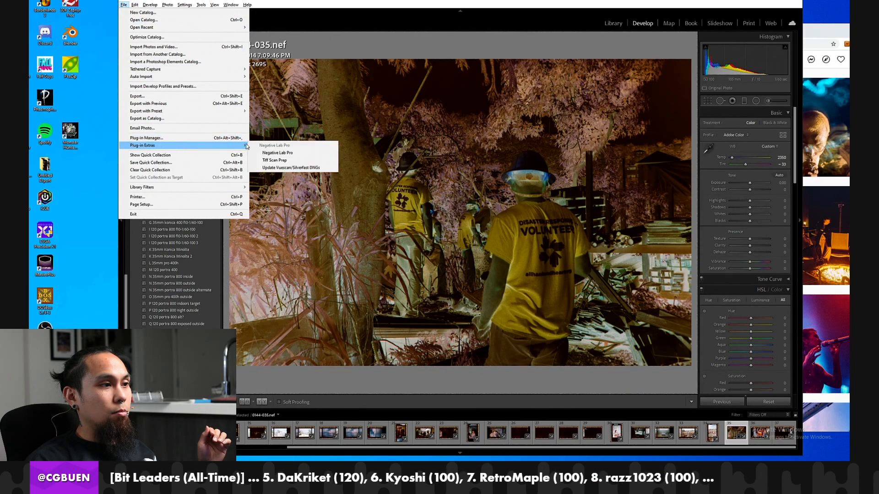
pyautogui.click(268, 154)
pyautogui.click(269, 146)
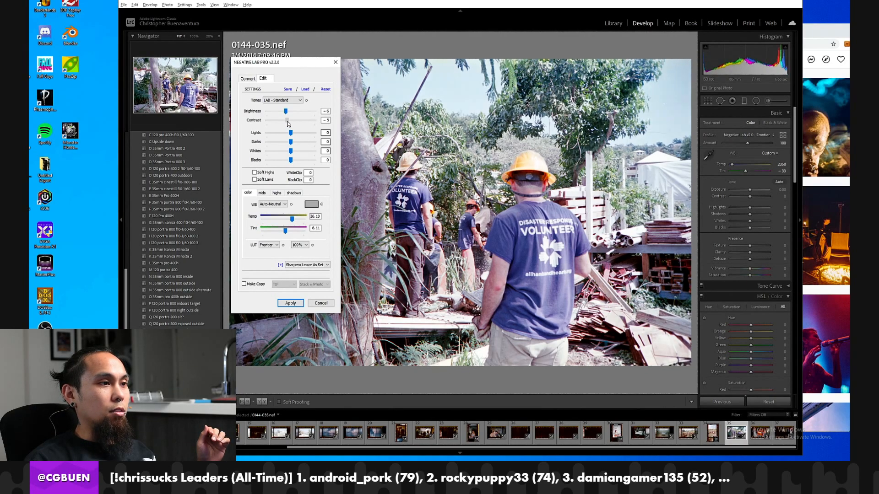
# Apply the conversion with brightness -14, contrast -8, lights -10, whites -25 and Auto-Warm white balance.
pyautogui.moveTo(288, 115); pyautogui.dragTo(283, 113)
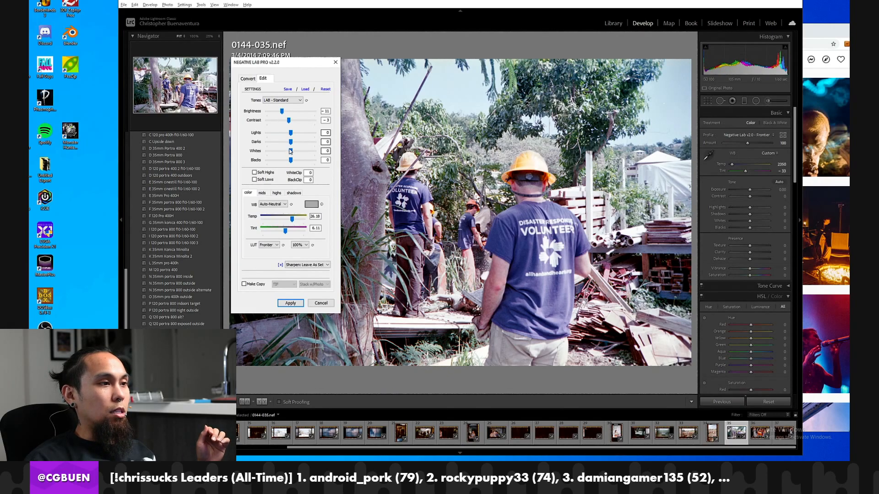
pyautogui.moveTo(291, 134); pyautogui.dragTo(282, 152)
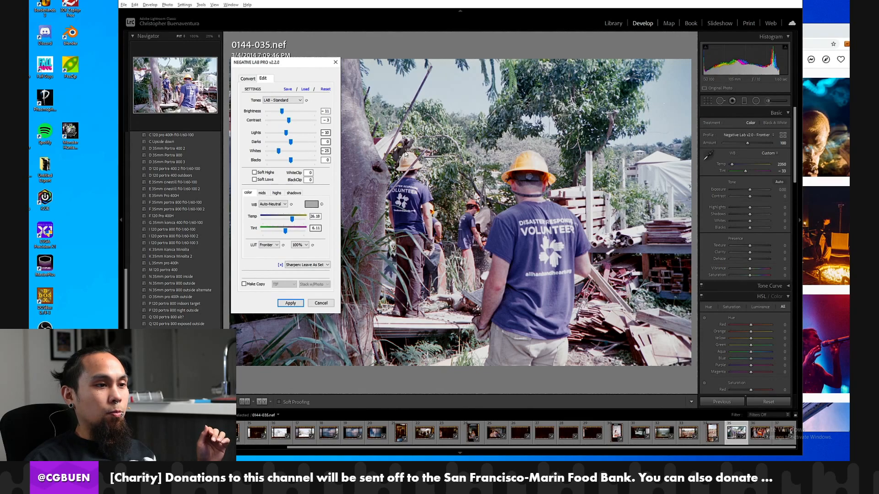
pyautogui.click(273, 204)
pyautogui.click(273, 227)
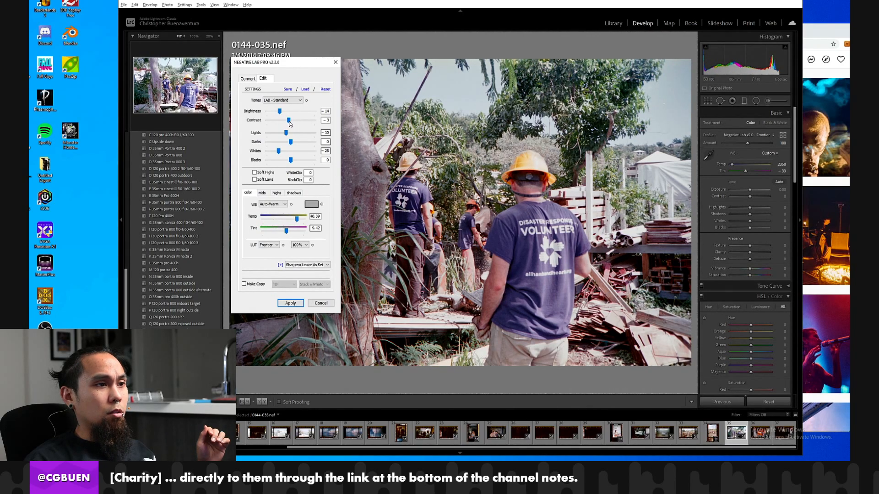
pyautogui.click(287, 303)
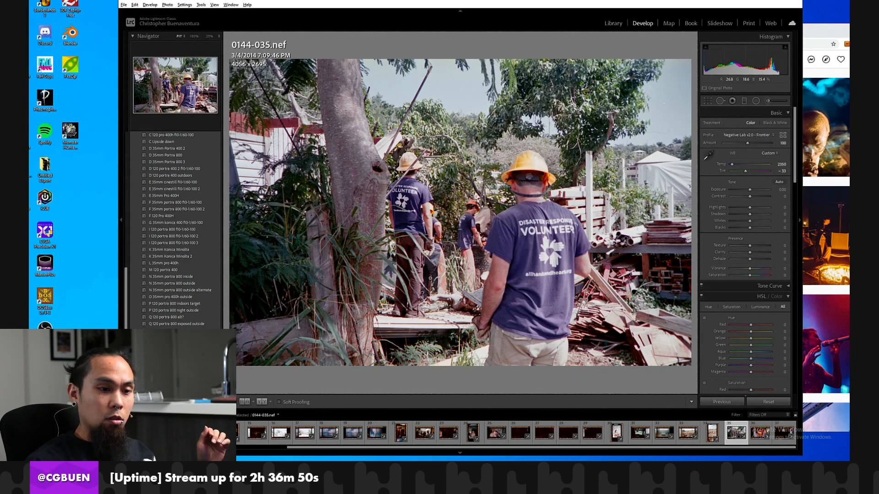
# Step back through the converted scans from 0144-034.nef to 0144-031.nef, the car interior photo.
pyautogui.click(710, 430)
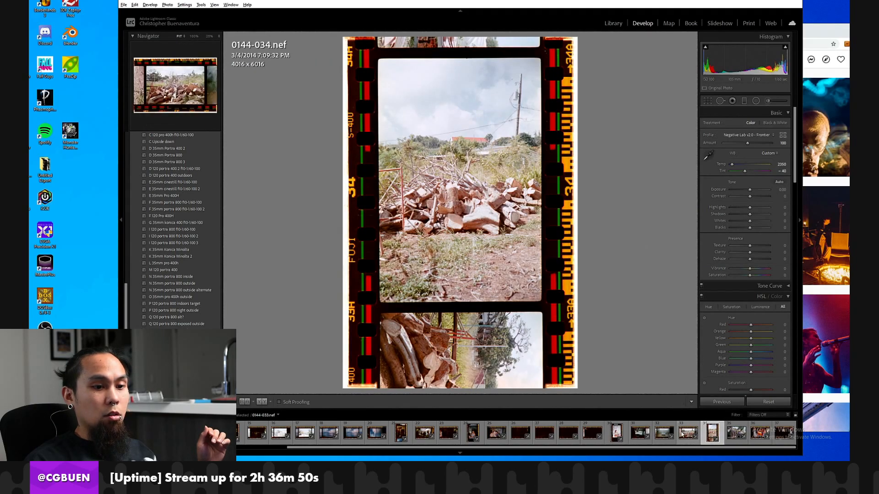
pyautogui.click(688, 432)
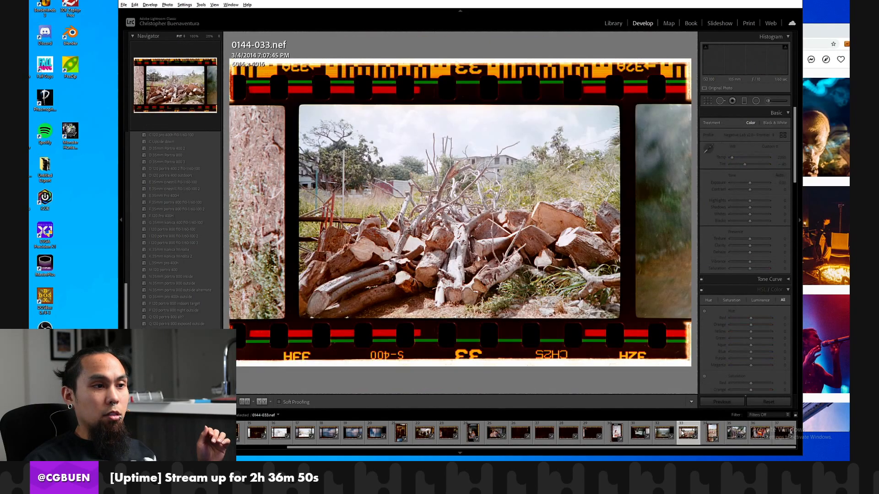
pyautogui.click(657, 434)
pyautogui.click(640, 432)
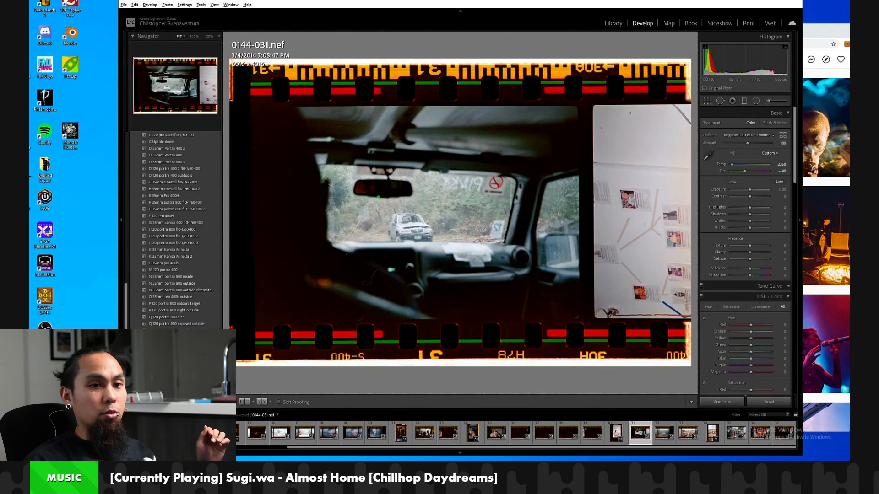
# Switch to the Instagram profile in the browser, open the matching car interior post and compare it with 0144-031.nef in Lightroom.
pyautogui.click(845, 229)
pyautogui.scroll(-20, 746, 226)
pyautogui.scroll(-15, 747, 226)
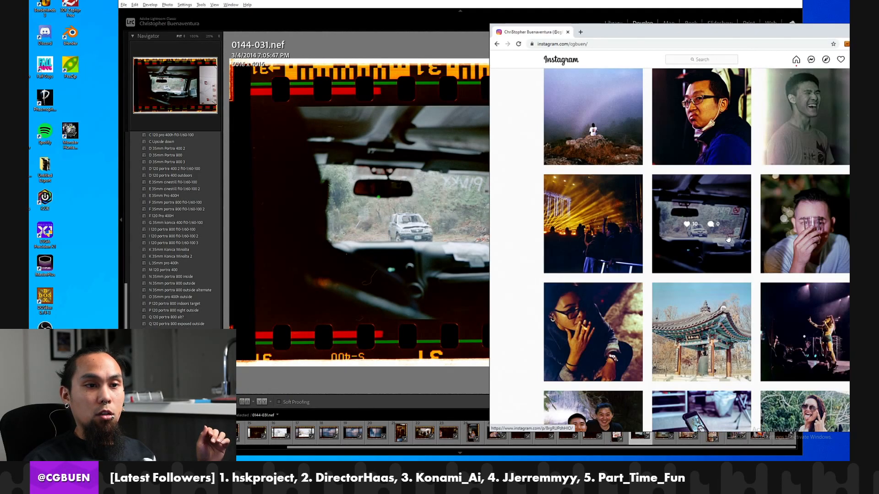
pyautogui.click(727, 239)
pyautogui.click(421, 262)
pyautogui.click(421, 263)
pyautogui.click(425, 261)
pyautogui.click(829, 208)
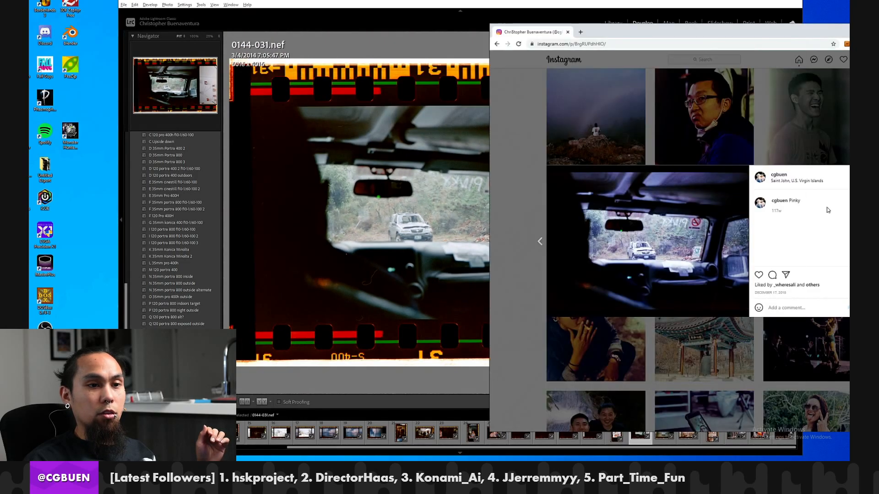
pyautogui.click(384, 228)
pyautogui.click(405, 220)
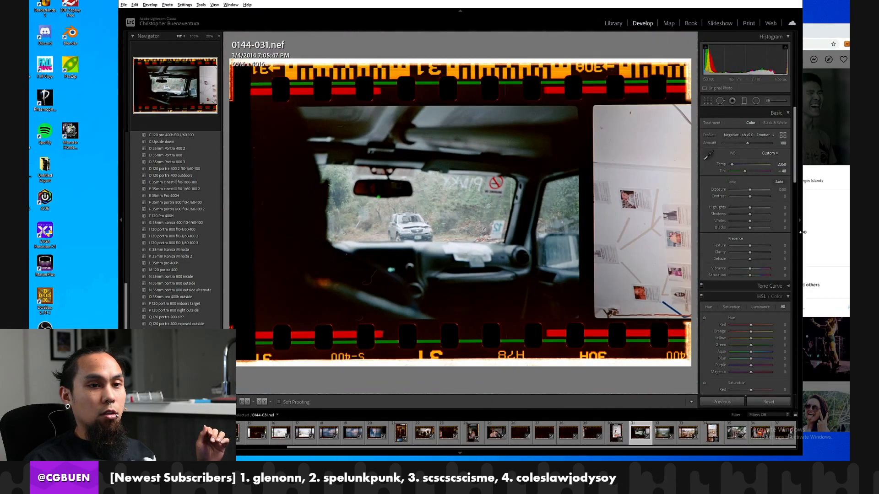
pyautogui.click(818, 231)
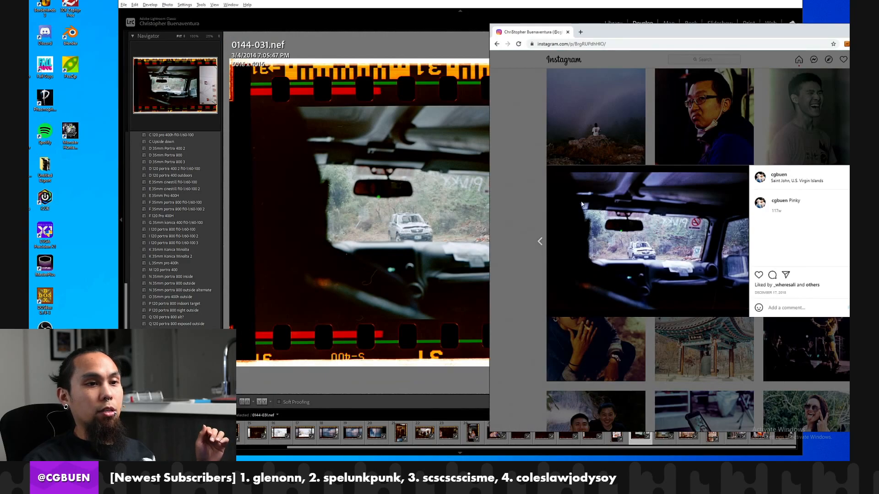
pyautogui.click(434, 191)
pyautogui.click(425, 187)
# Open 0144-025.nef, the photo of three friends at a table, and compare it with its published version on Instagram.
pyautogui.click(613, 429)
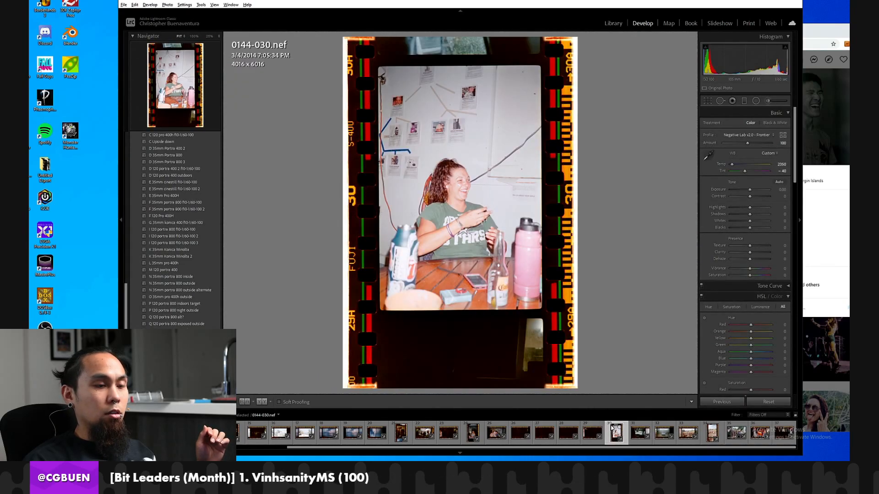
pyautogui.click(498, 432)
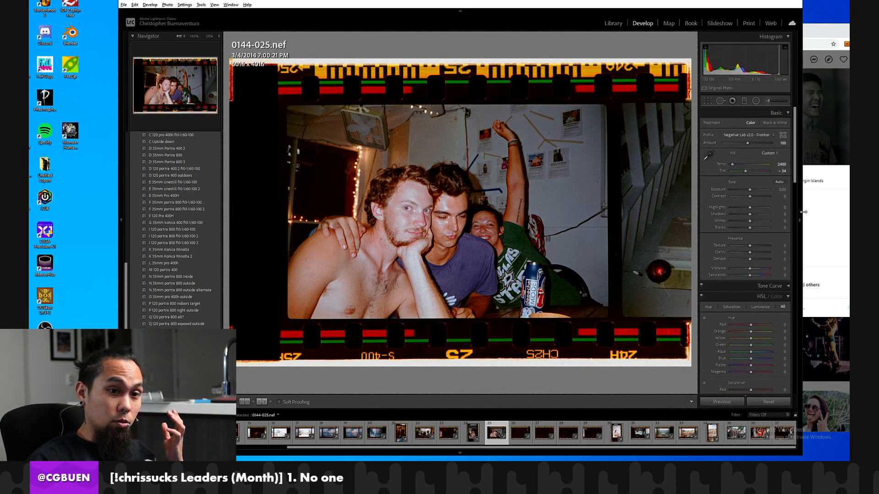
pyautogui.click(817, 154)
pyautogui.click(817, 153)
pyautogui.scroll(-15, 810, 178)
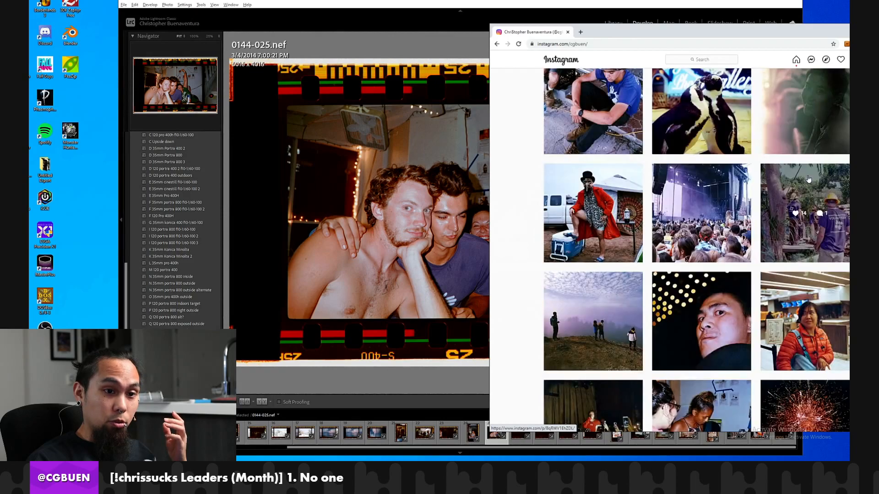
pyautogui.click(808, 181)
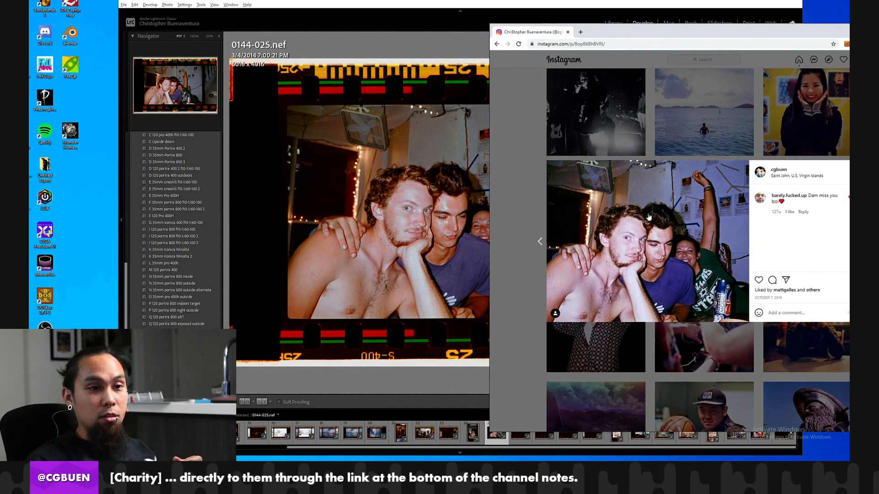
pyautogui.click(321, 259)
pyautogui.click(343, 255)
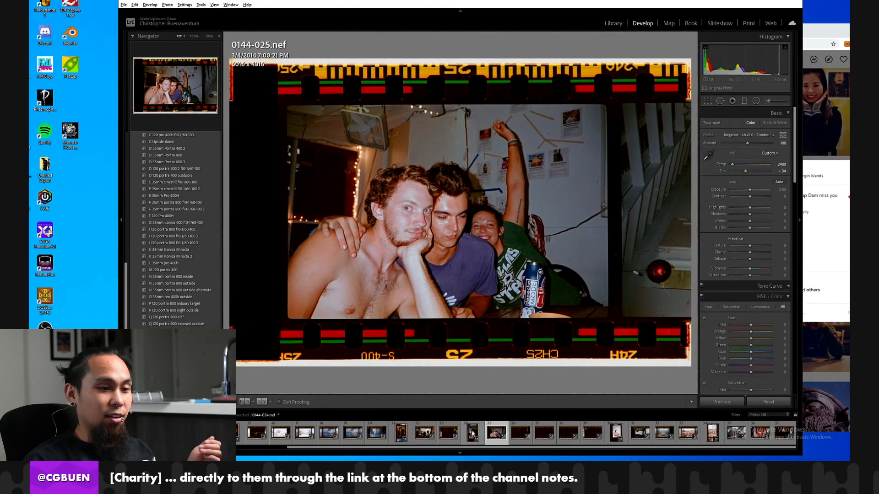
# Review the roll backwards from 0144-024.nef to 0144-008.nef, the photo of two people facing the bay.
pyautogui.click(473, 431)
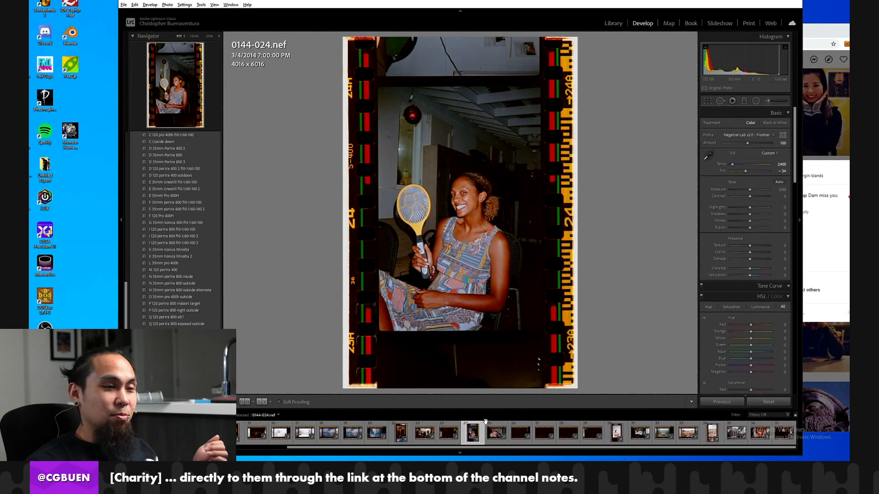
pyautogui.press('Left')
pyautogui.press('Left')
pyautogui.press('Left')
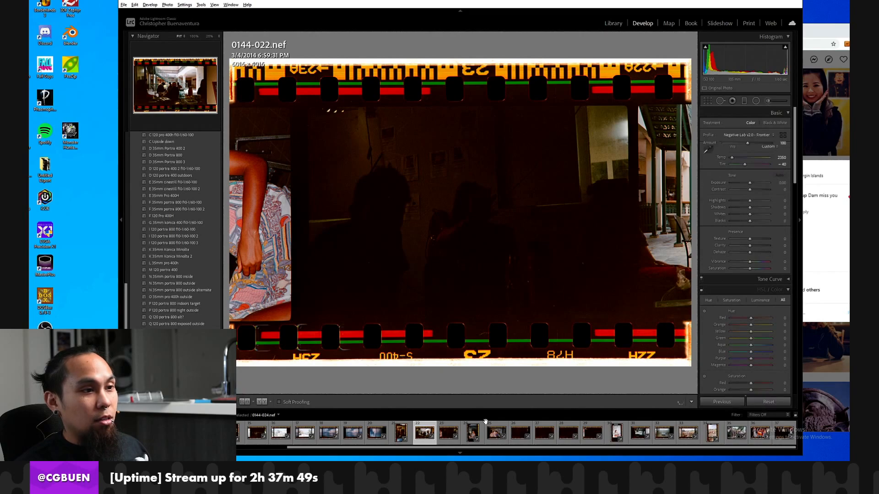
pyautogui.press('Left')
pyautogui.press('Left')
pyautogui.press('Left')
pyautogui.press('Left')
pyautogui.press('Left')
pyautogui.press('Left')
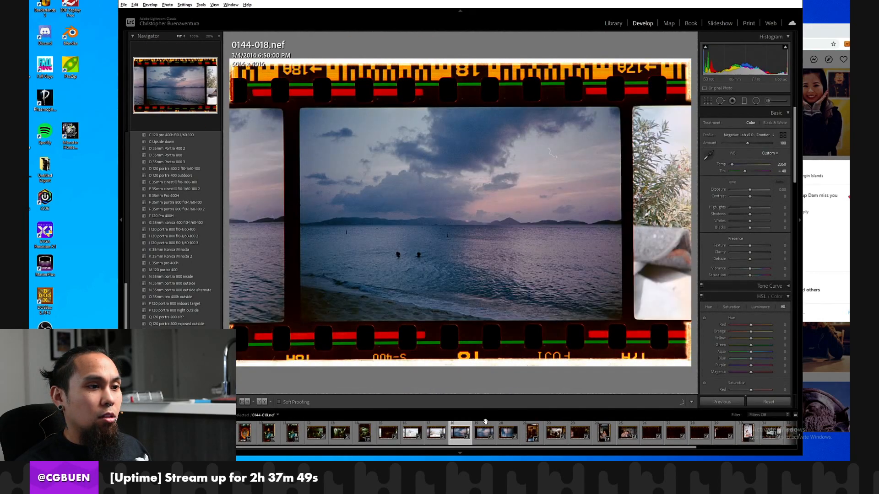
pyautogui.press('Left')
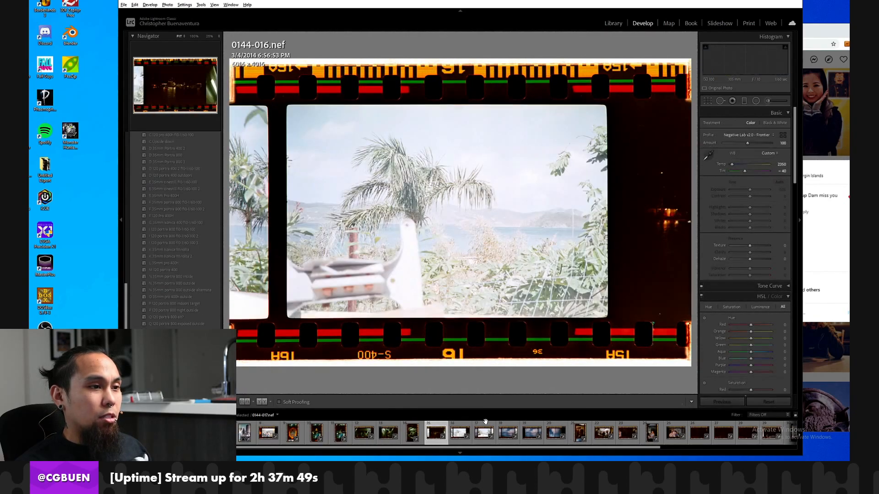
pyautogui.press('Left')
pyautogui.press('Left')
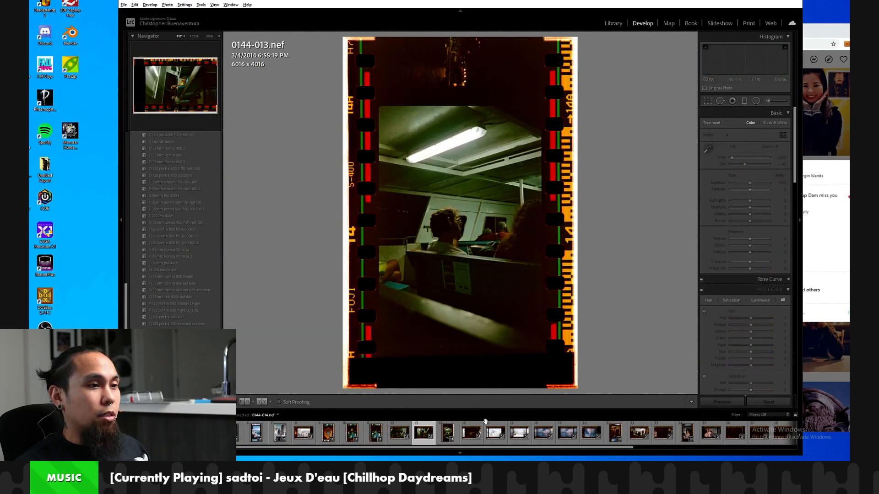
pyautogui.press('Left')
pyautogui.press('Left')
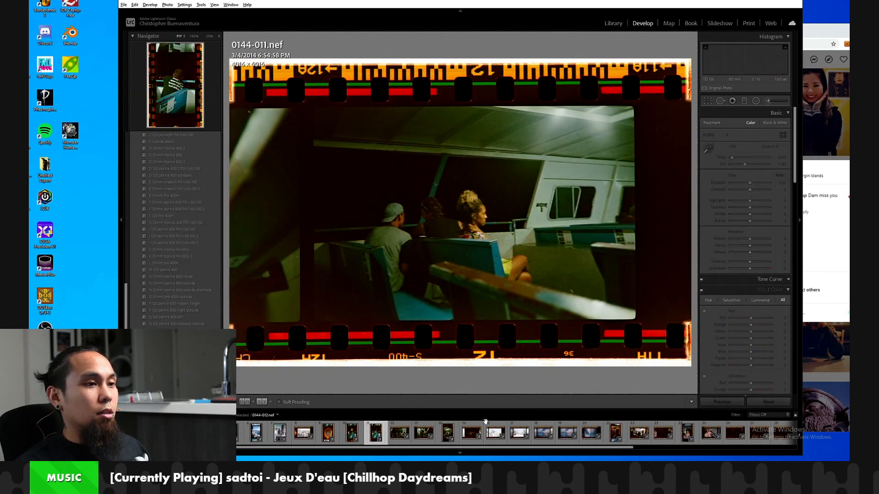
pyautogui.press('Left')
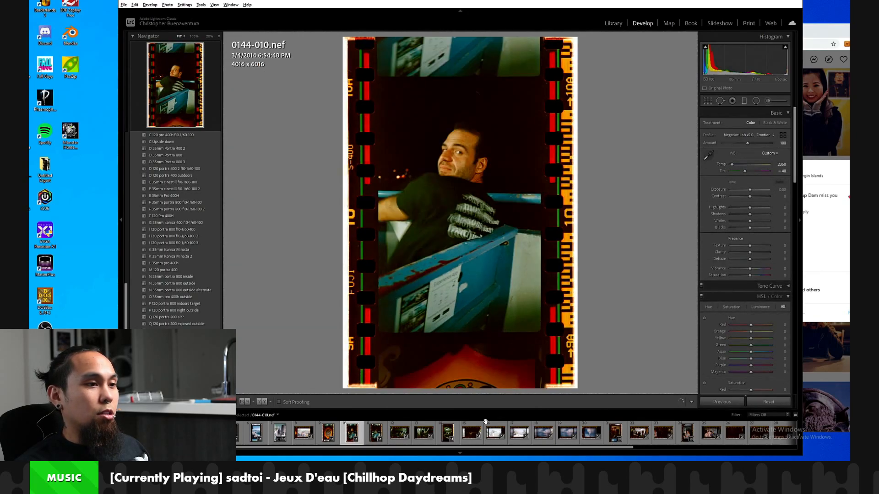
pyautogui.press('Left')
pyautogui.press('Left')
pyautogui.press('Left')
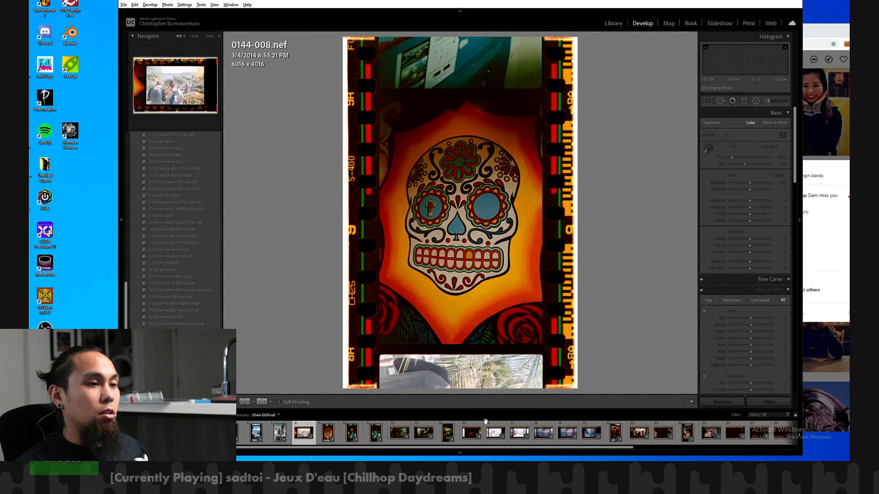
pyautogui.press('Left')
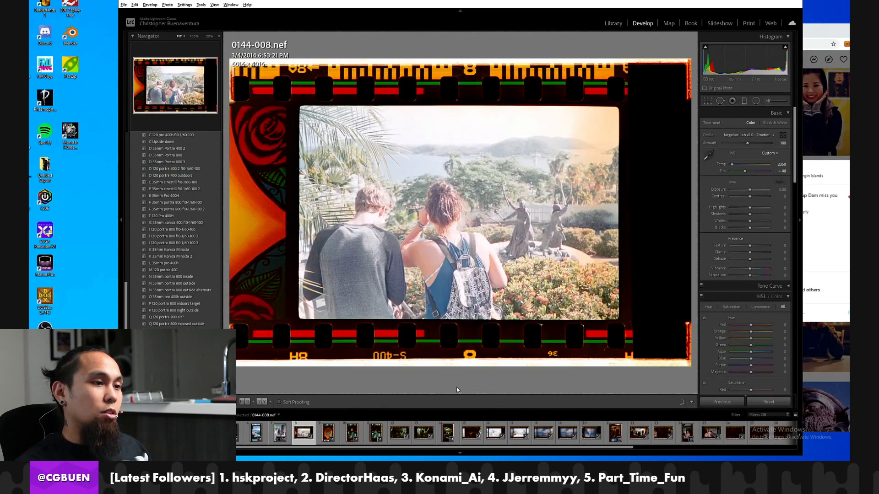
# Reset the develop settings of 0144-008.nef and sample its white balance from the blank film border beside the frame.
pyautogui.click(768, 402)
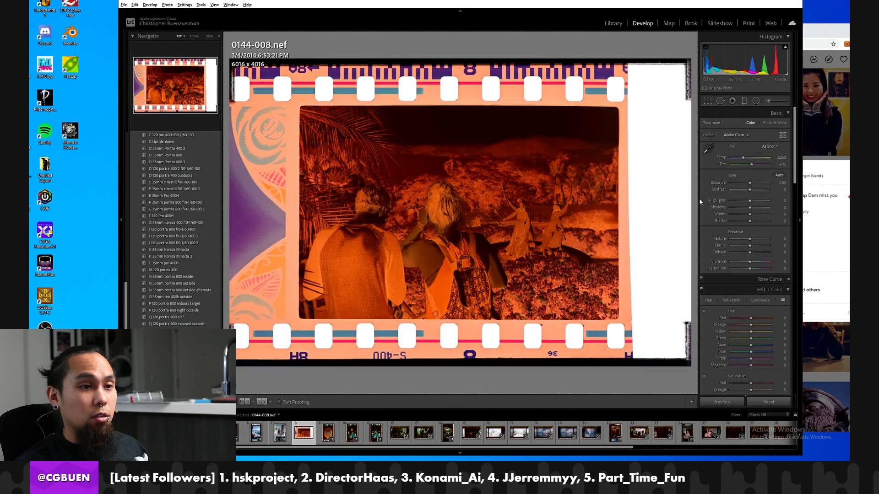
pyautogui.click(707, 145)
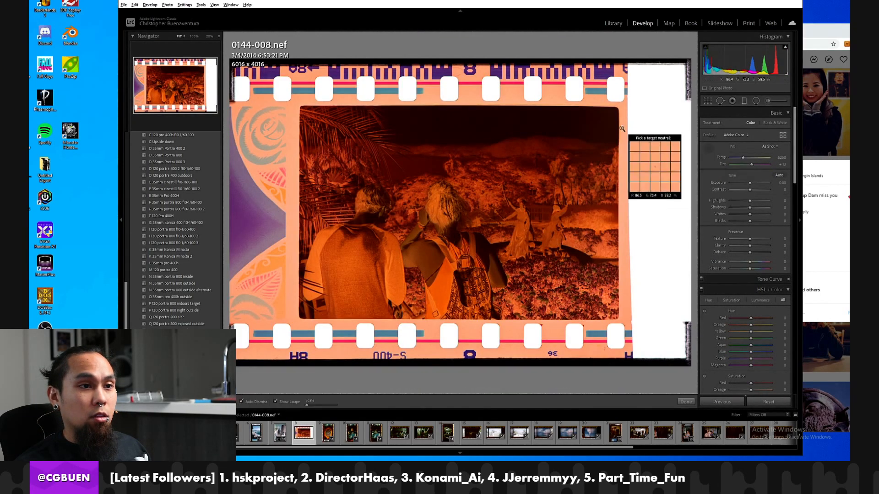
pyautogui.click(633, 121)
# Crop 0144-008.nef to the exposed image area, 4065 x 2739 pixels, excluding the film border and sprocket holes.
pyautogui.press('r')
pyautogui.moveTo(447, 60); pyautogui.dragTo(452, 84)
pyautogui.moveTo(689, 151); pyautogui.dragTo(614, 155)
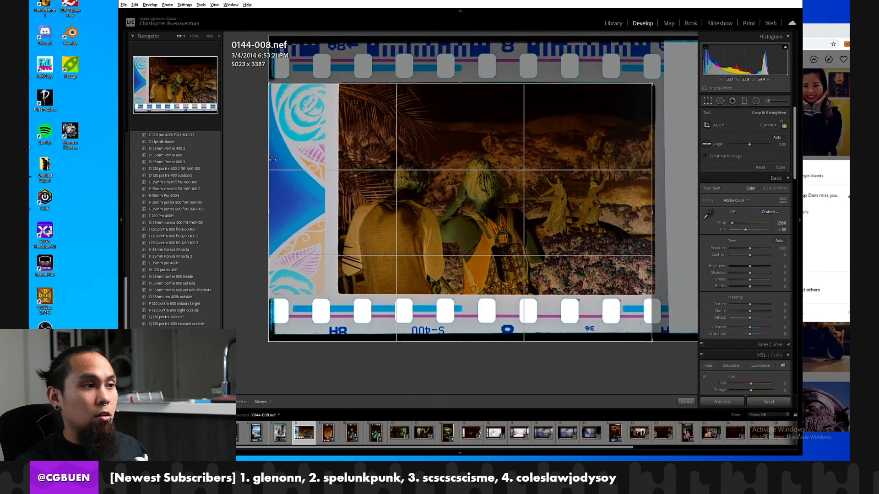
pyautogui.moveTo(270, 166); pyautogui.dragTo(348, 165)
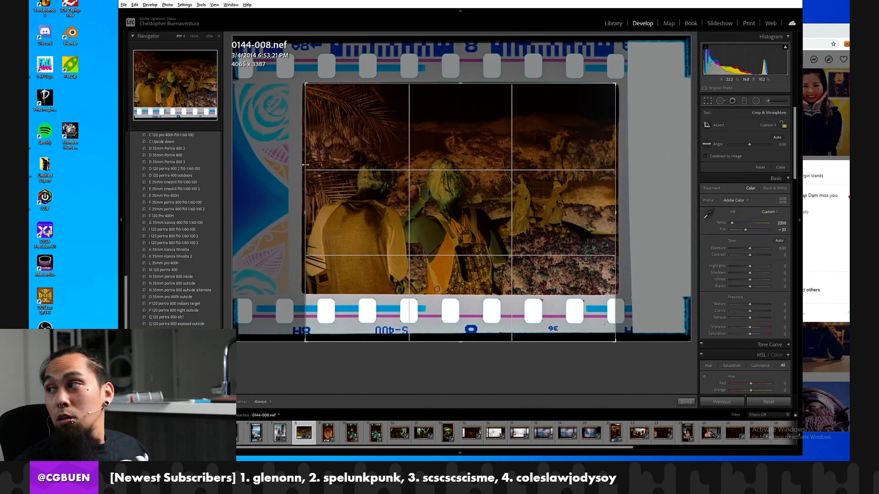
pyautogui.moveTo(396, 344); pyautogui.dragTo(398, 292)
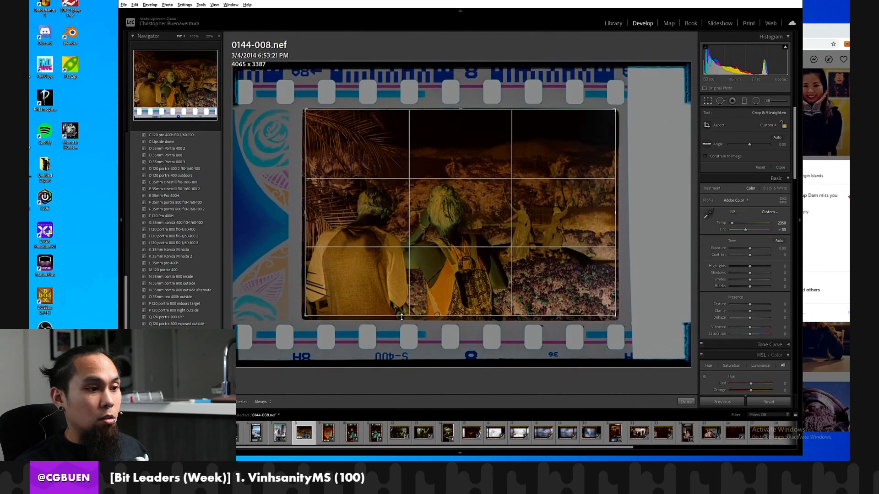
pyautogui.press('Return')
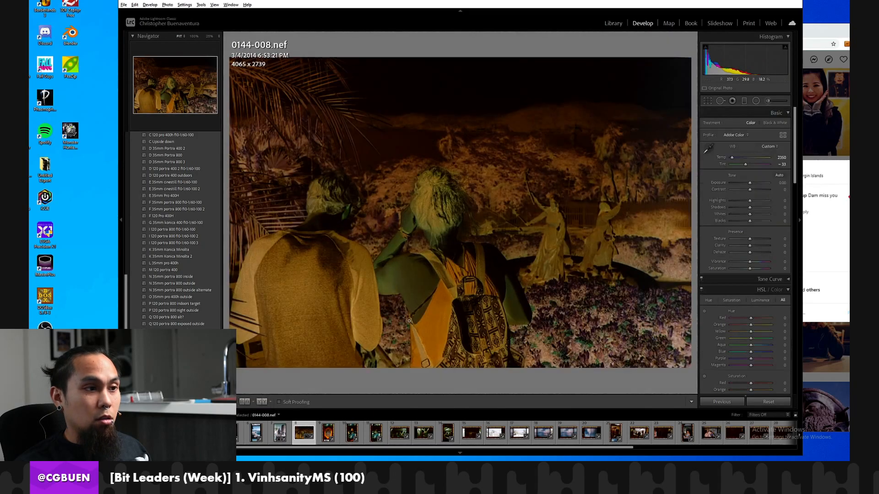
# Raise the exposure of 0144-008.nef to +0.61 and convert the negative with Negative Lab Pro.
pyautogui.moveTo(750, 182); pyautogui.dragTo(752, 183)
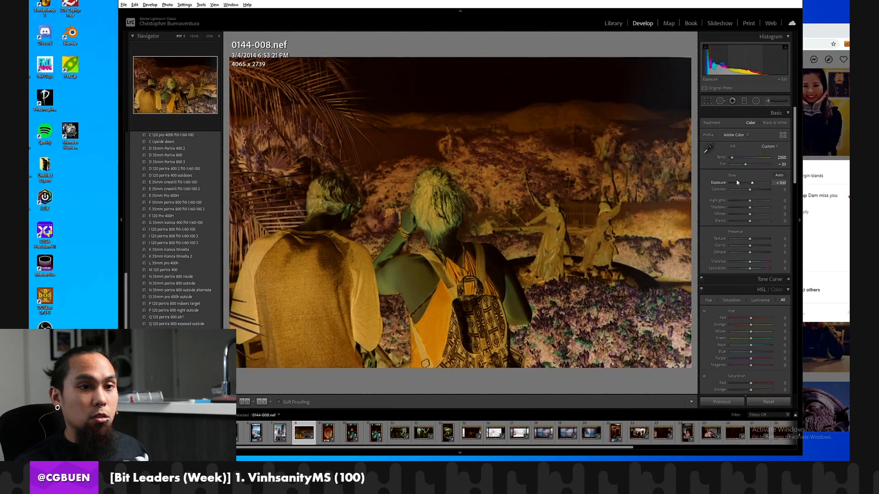
pyautogui.click(123, 5)
pyautogui.moveTo(156, 145)
pyautogui.click(278, 154)
pyautogui.click(281, 147)
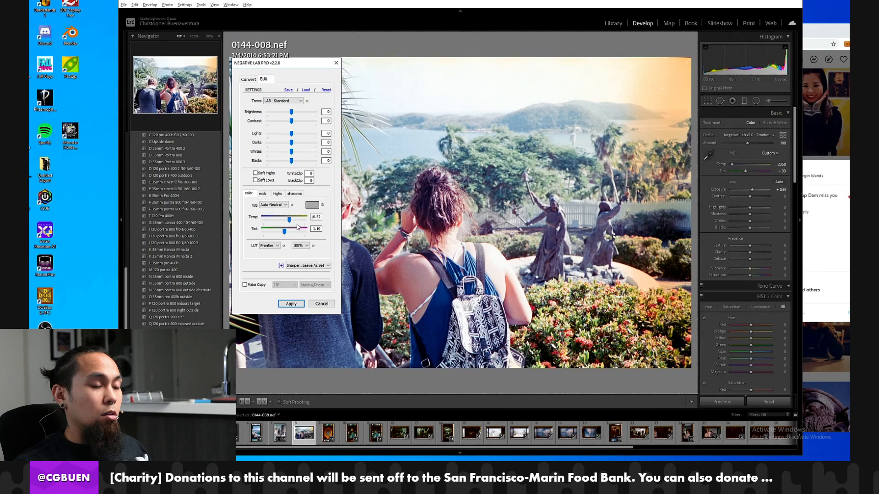
# Set the conversion's brightness to -3, contrast to -2, lights to -5 and whites to -4.
pyautogui.click(290, 111)
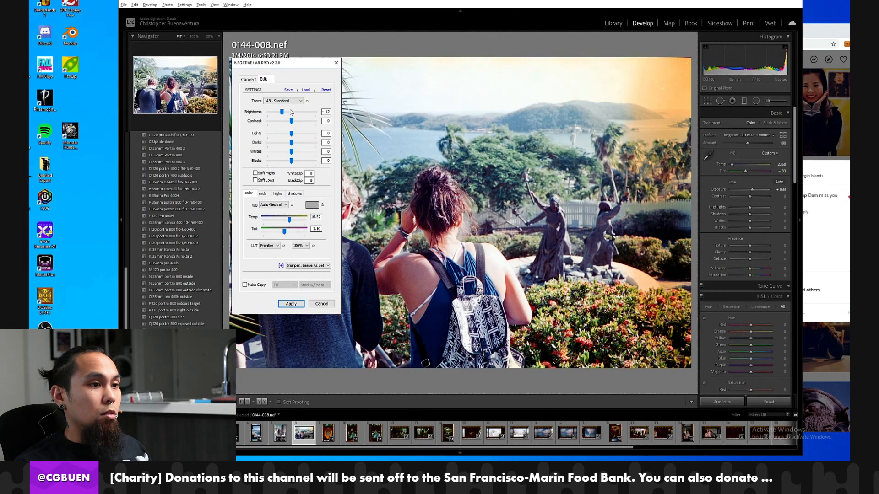
pyautogui.click(290, 113)
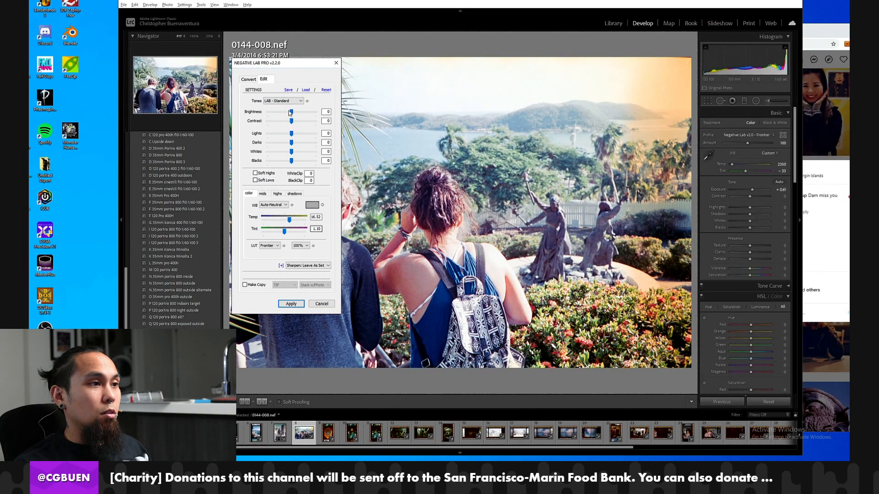
pyautogui.click(289, 121)
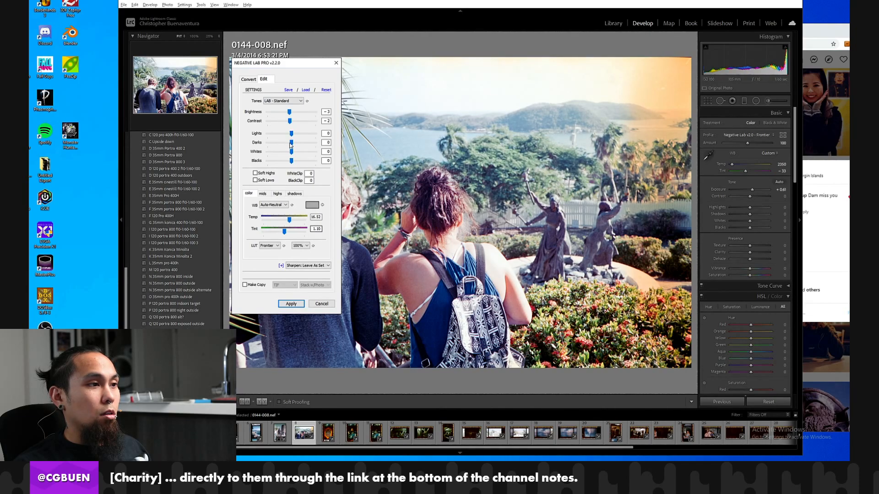
pyautogui.moveTo(290, 151); pyautogui.dragTo(287, 138)
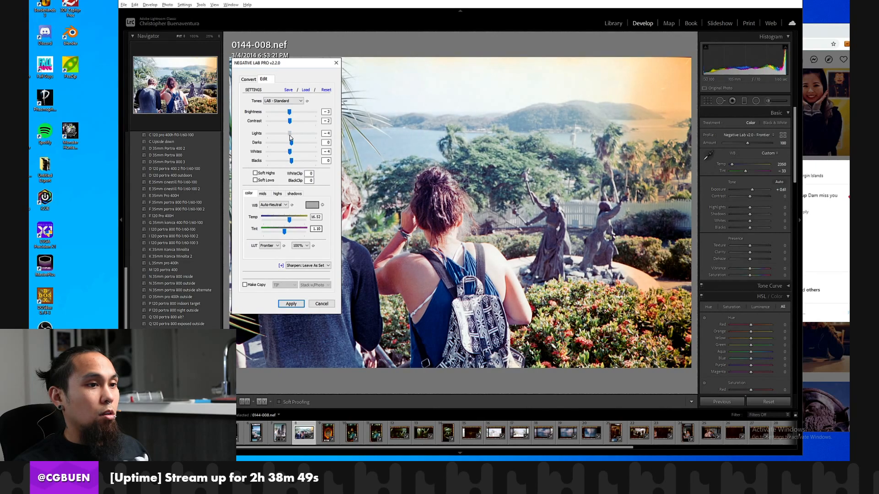
# Try the Auto-Warm white balance preset on the conversion and compare it with Auto-Neutral.
pyautogui.click(280, 206)
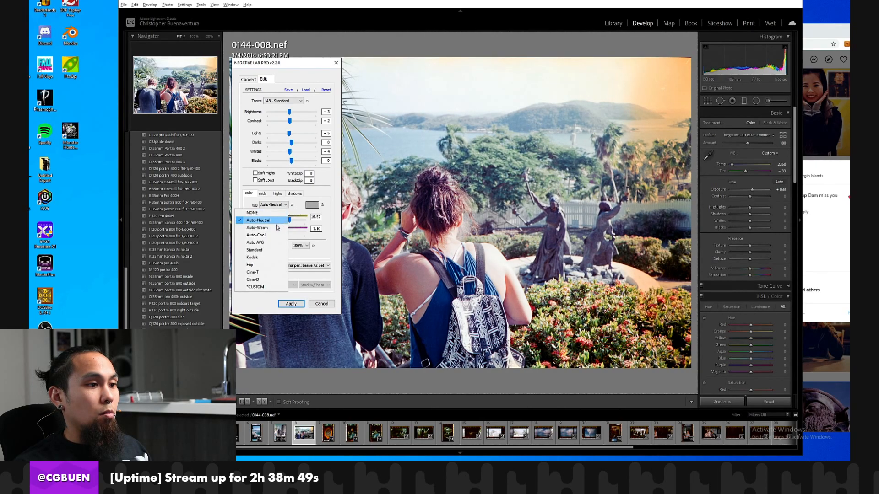
pyautogui.click(277, 224)
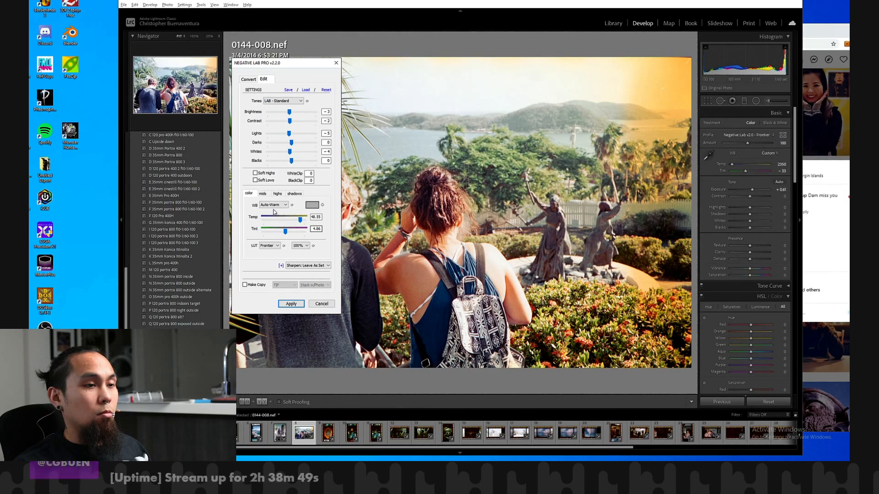
pyautogui.click(273, 205)
pyautogui.click(270, 219)
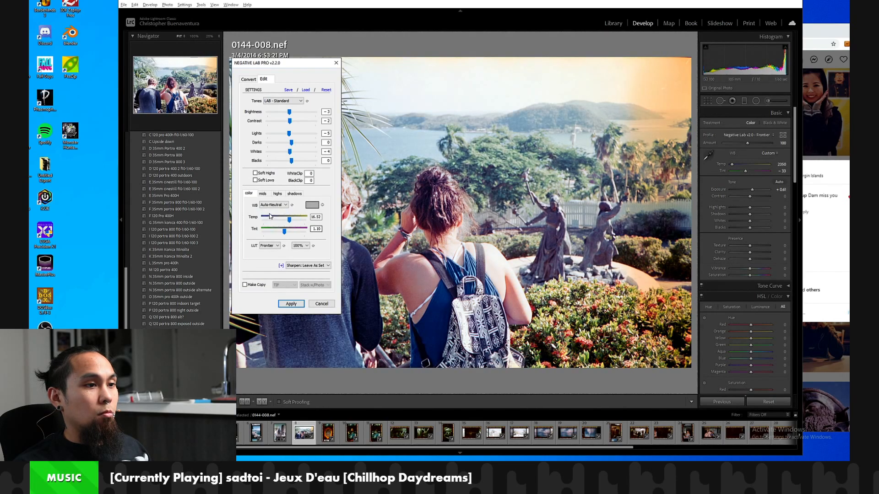
pyautogui.click(270, 206)
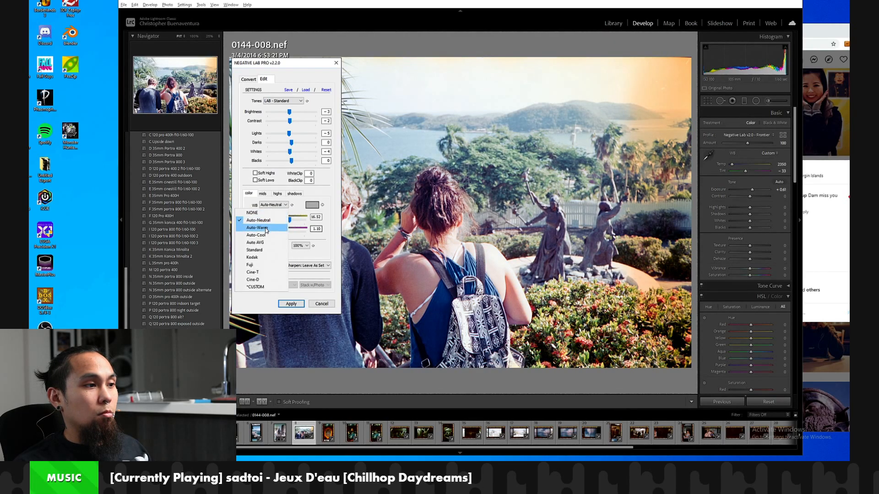
pyautogui.click(269, 223)
pyautogui.click(273, 206)
pyautogui.click(270, 220)
pyautogui.click(272, 206)
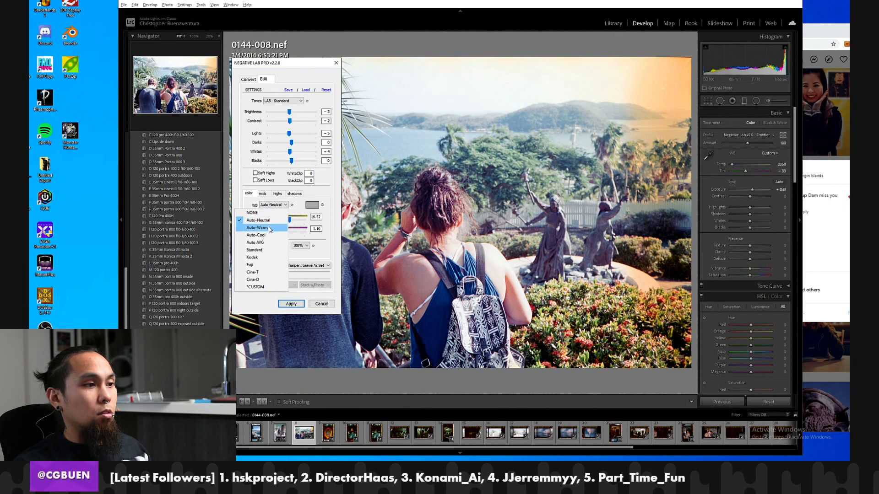
# Set a custom white balance with temperature 37 and tint 3 and apply the Negative Lab Pro edits.
pyautogui.click(316, 222)
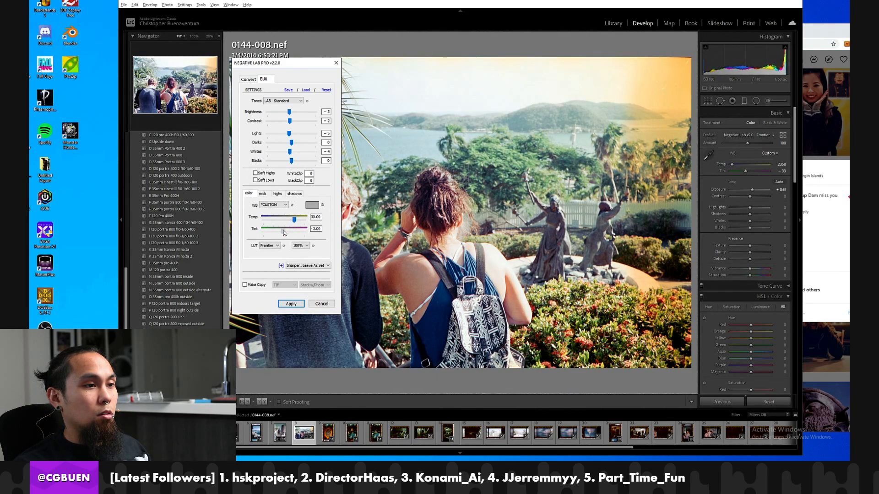
pyautogui.moveTo(284, 232); pyautogui.dragTo(286, 233)
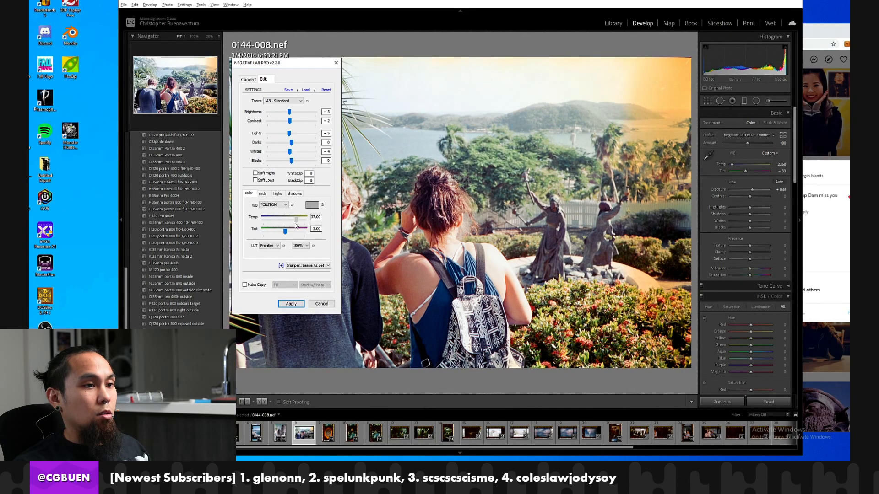
pyautogui.click(285, 301)
pyautogui.click(443, 180)
pyautogui.click(443, 179)
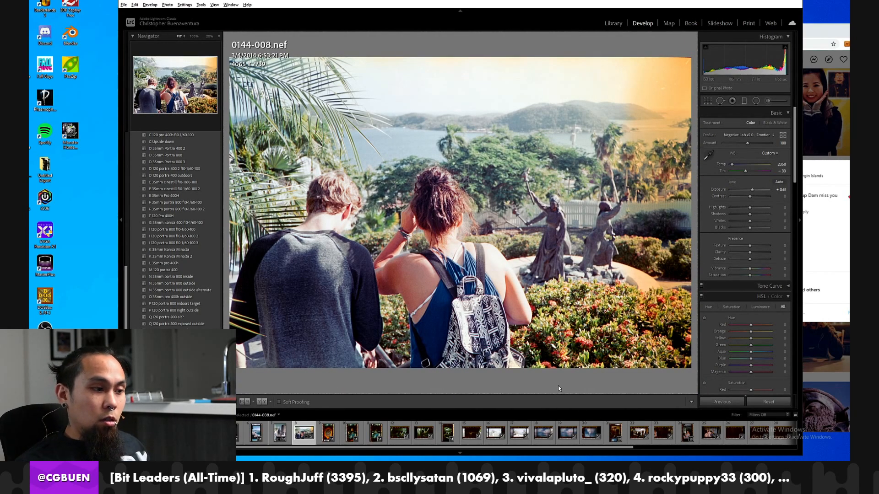
# Review the roll backwards from 0144-008.nef to 0144-001.nef, taking another look at the tower scene in 0144-003.nef.
pyautogui.press('Left')
pyautogui.press('Left')
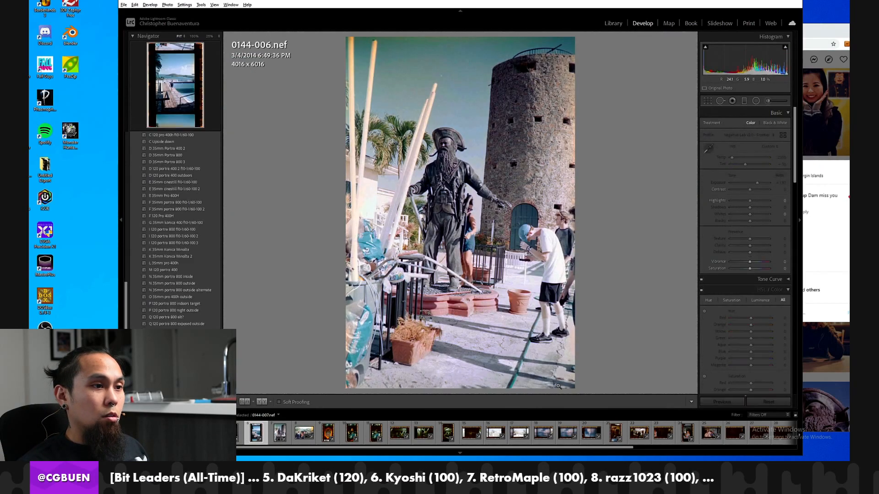
pyautogui.press('Left')
pyautogui.press('Left')
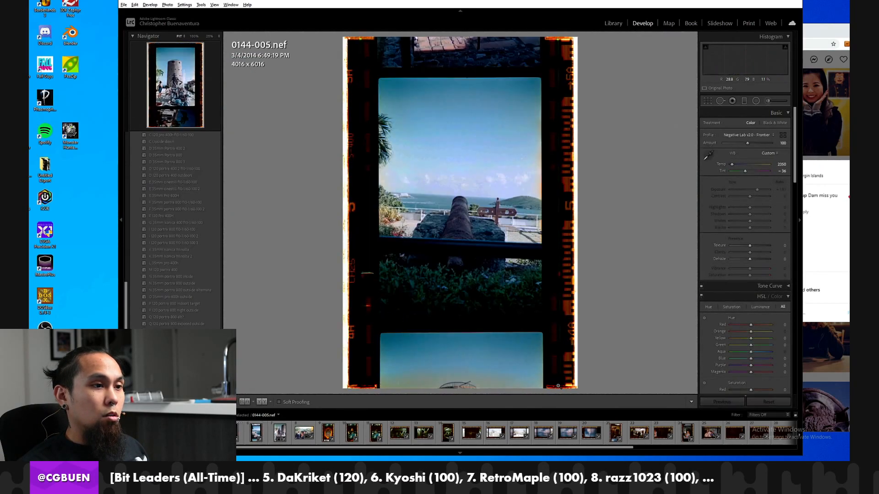
pyautogui.press('Left')
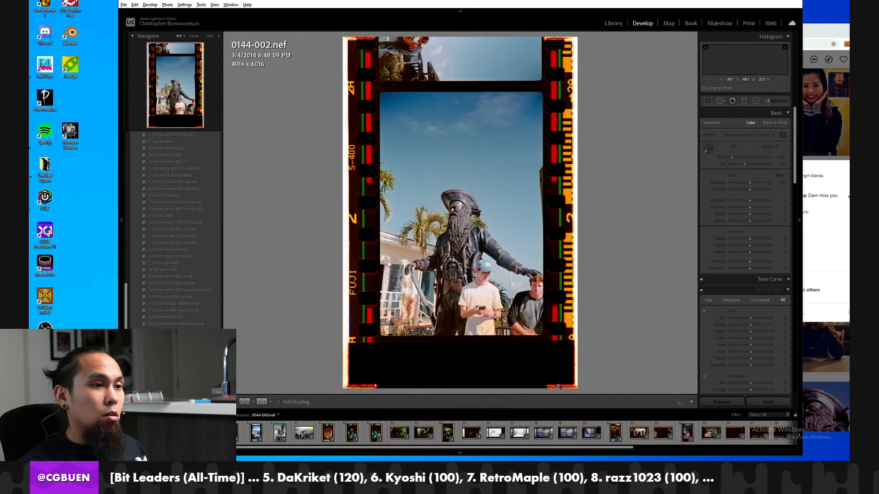
pyautogui.press('Right')
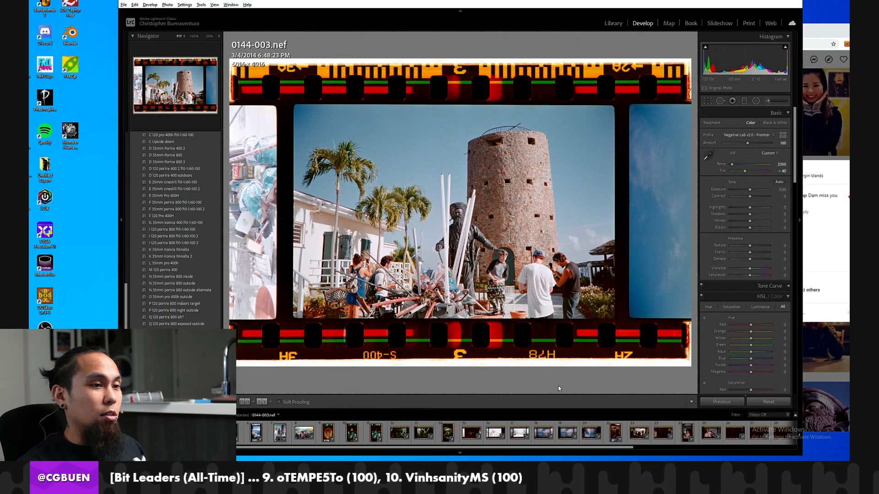
pyautogui.press('Right')
pyautogui.press('Left')
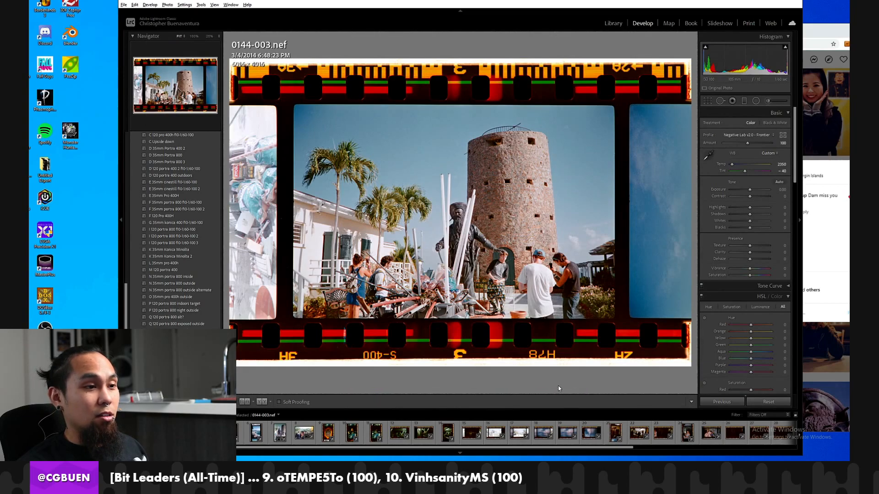
pyautogui.press('Left')
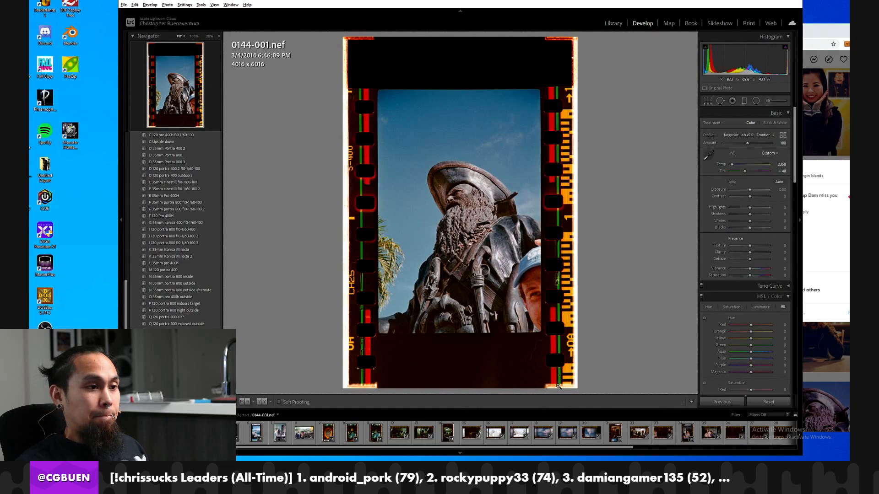
# Examine the statue's face and beard in 0144-001.nef at 100% magnification and return to the full view.
pyautogui.click(474, 222)
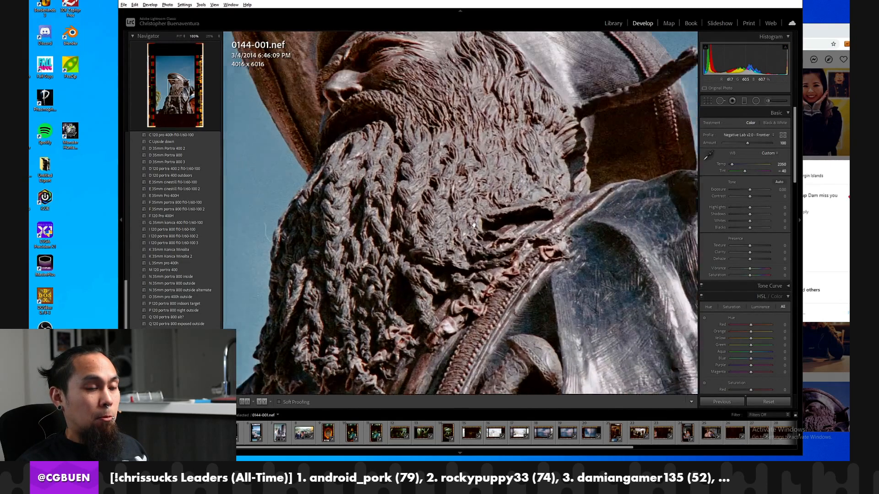
pyautogui.moveTo(471, 220); pyautogui.dragTo(453, 253)
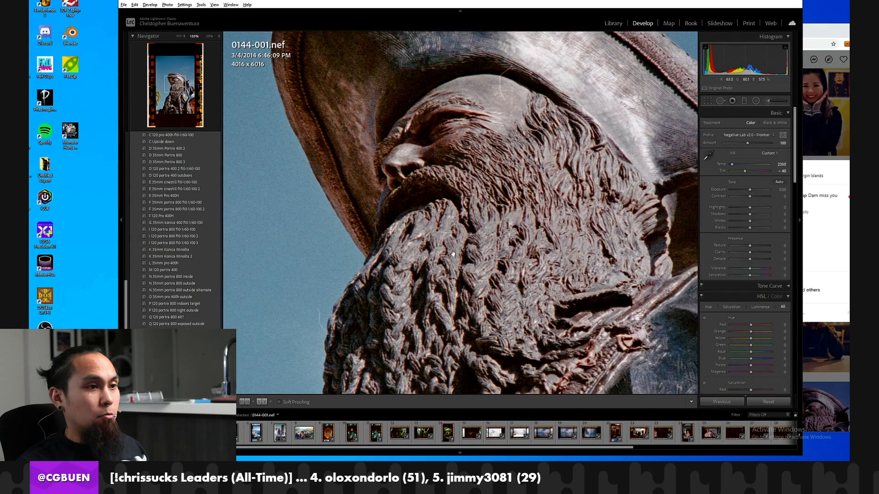
pyautogui.click(453, 253)
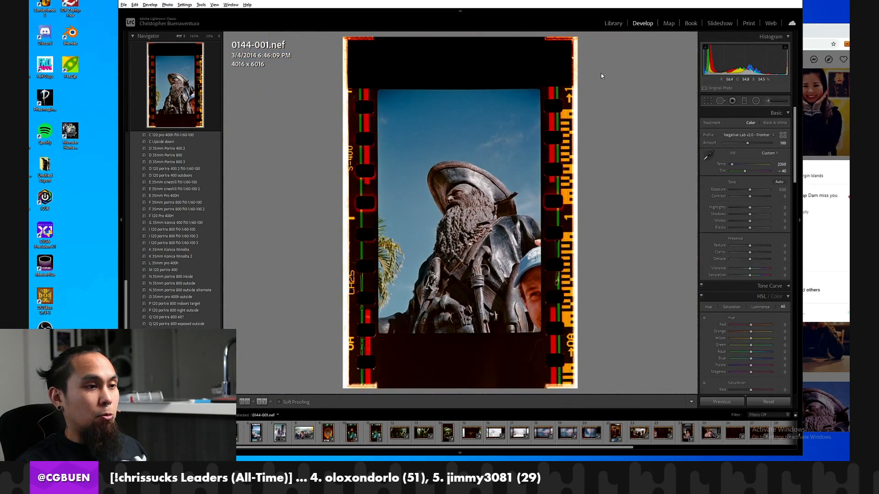
# Open folder 0143 in the Library and look through its whole thumbnail grid.
pyautogui.click(613, 23)
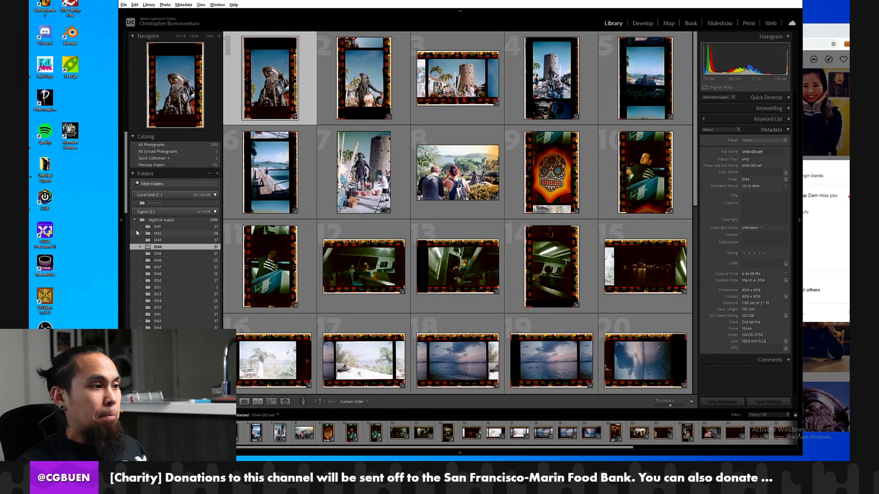
pyautogui.click(158, 240)
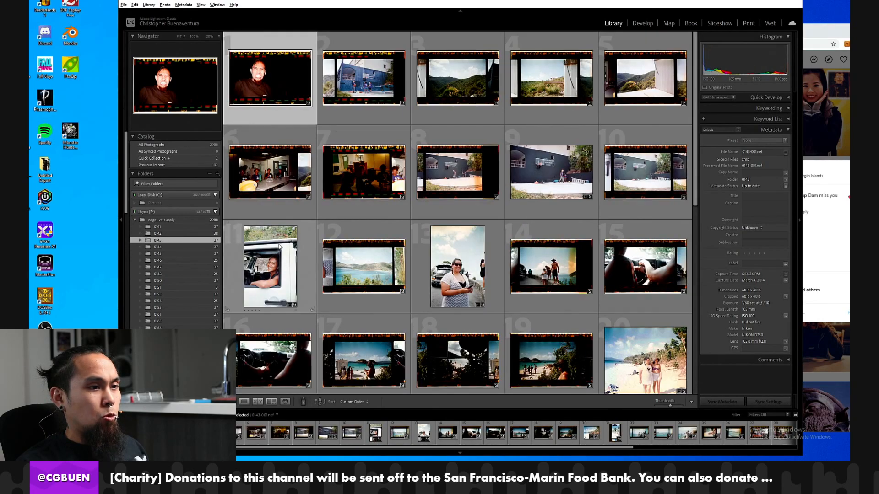
pyautogui.scroll(-3, 458, 247)
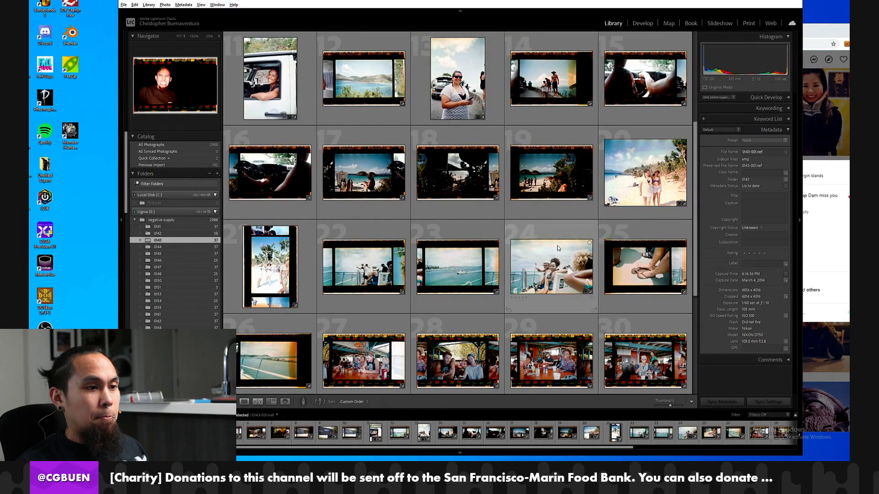
pyautogui.scroll(-3, 545, 251)
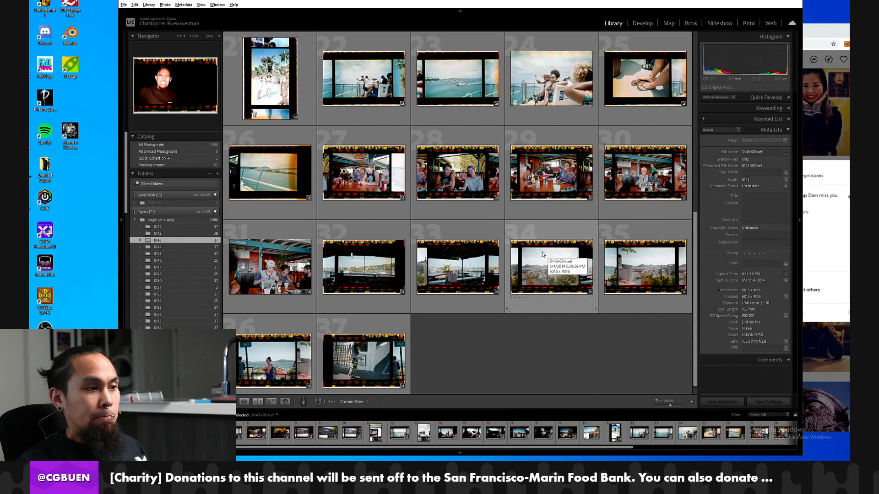
pyautogui.scroll(5, 542, 252)
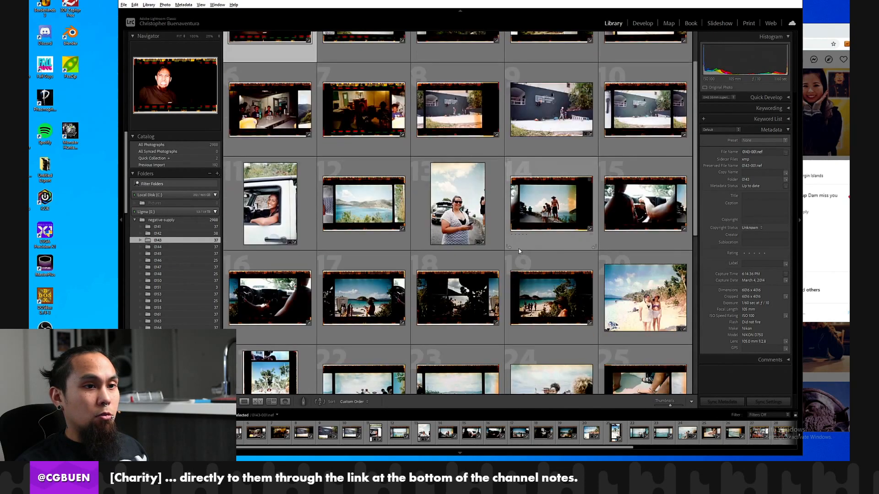
pyautogui.scroll(2, 520, 248)
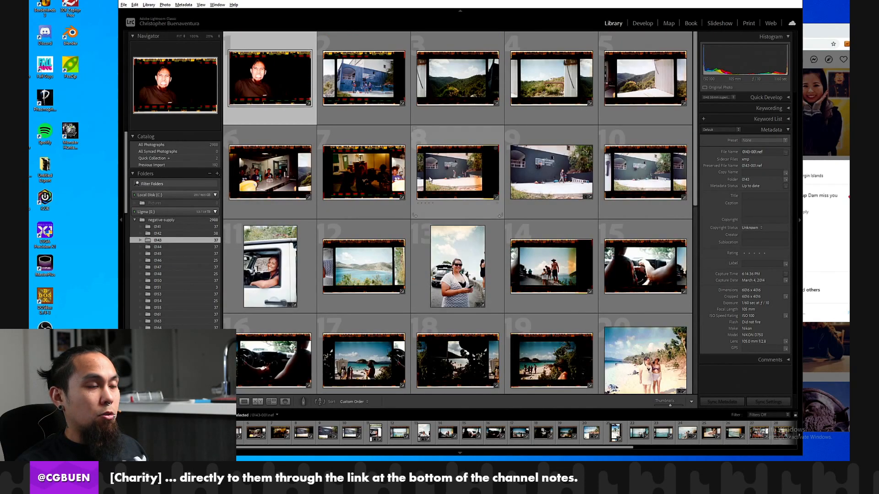
pyautogui.scroll(-7, 395, 113)
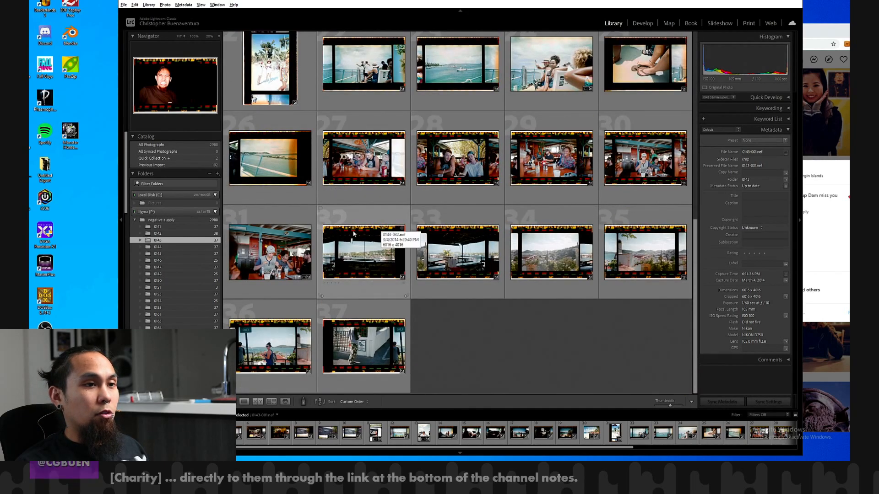
pyautogui.scroll(7, 381, 215)
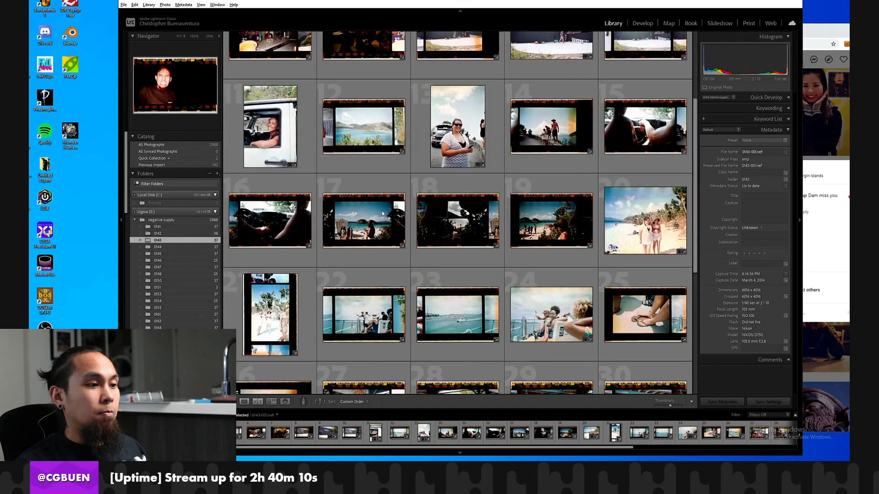
# Open folder 0142 in the Library and look through its whole thumbnail grid.
pyautogui.click(174, 233)
pyautogui.scroll(-7, 276, 223)
pyautogui.scroll(7, 653, 234)
pyautogui.scroll(-7, 599, 227)
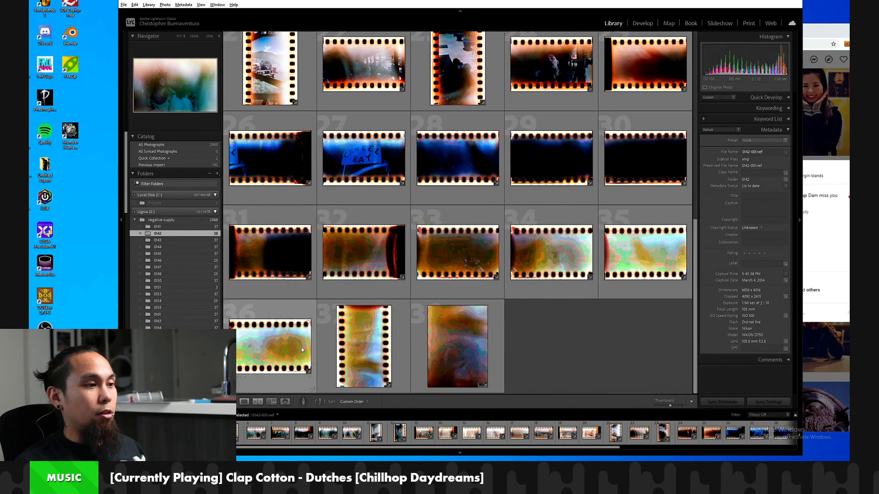
pyautogui.scroll(4, 530, 202)
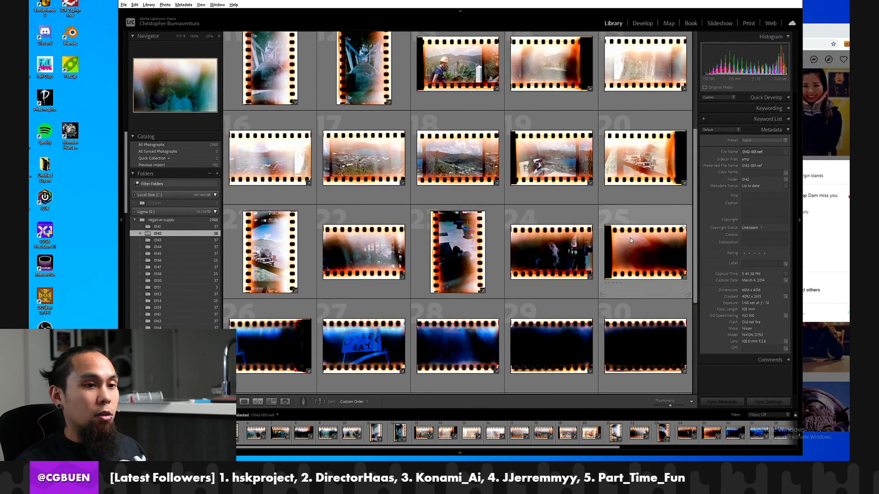
pyautogui.scroll(2, 379, 145)
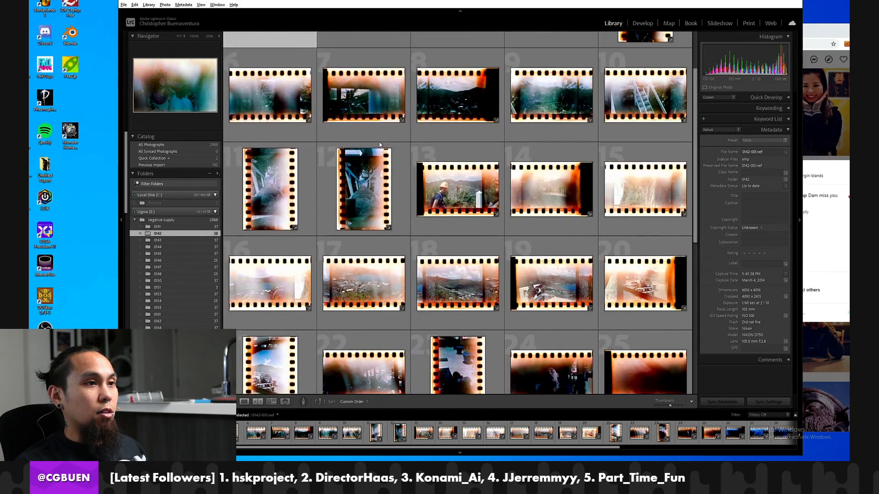
pyautogui.scroll(2, 379, 145)
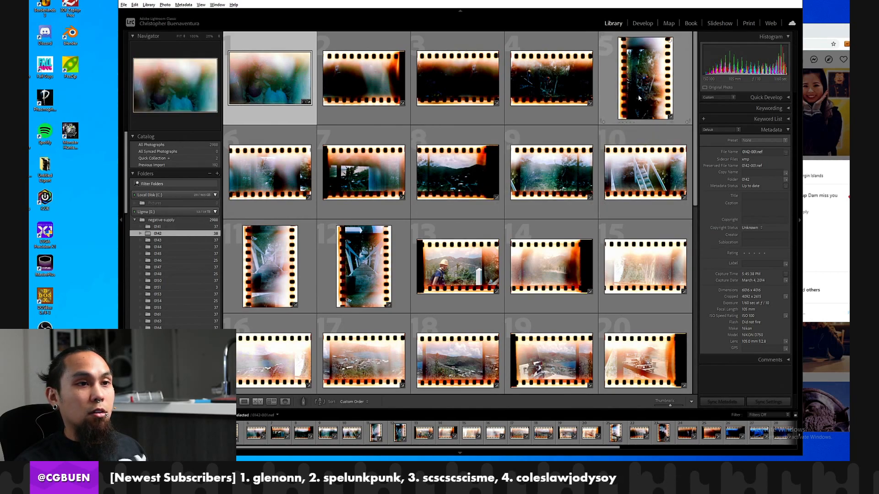
# View the forest scene in 0142-005.nef in Develop, try its exposure adjustment, and return to the Library.
pyautogui.click(638, 73)
pyautogui.click(642, 23)
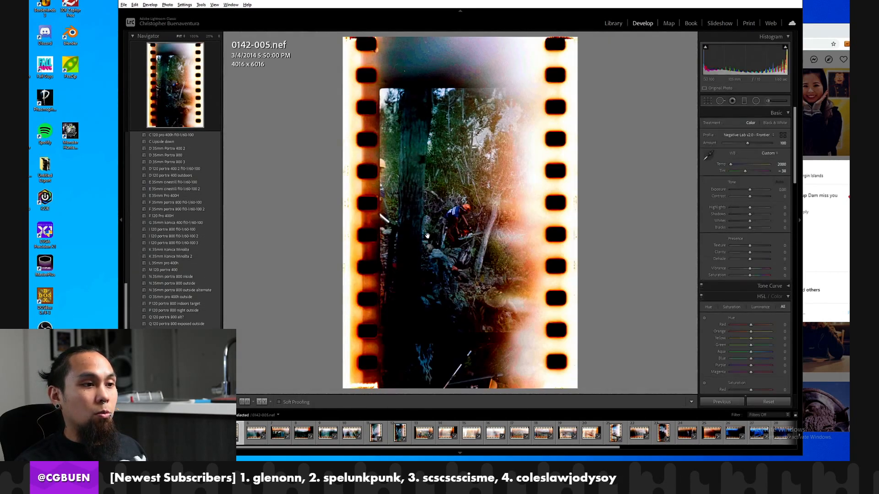
pyautogui.click(455, 234)
pyautogui.moveTo(455, 234); pyautogui.dragTo(311, 287)
pyautogui.click(434, 211)
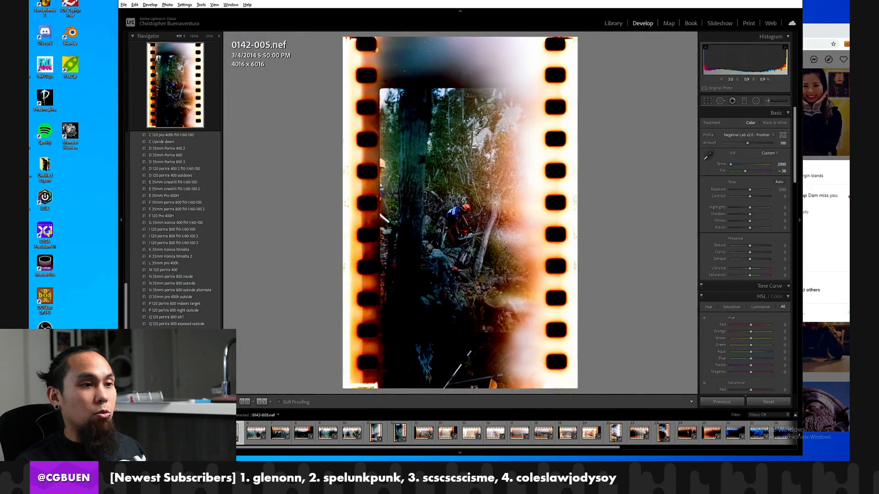
pyautogui.moveTo(750, 189); pyautogui.dragTo(749, 190)
pyautogui.moveTo(475, 191); pyautogui.dragTo(520, 81)
pyautogui.click(625, 22)
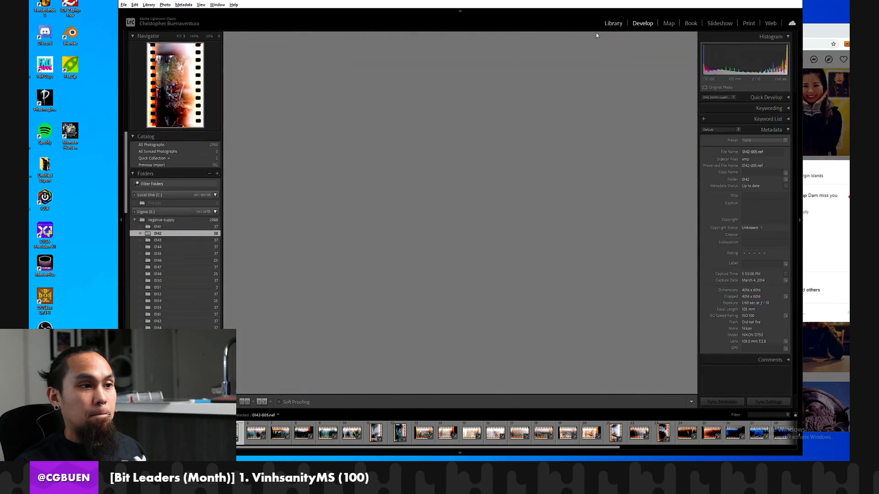
# Look through folder 0141 and view the sea scene in 0141-033.nef in Develop before returning to the Library.
pyautogui.click(152, 226)
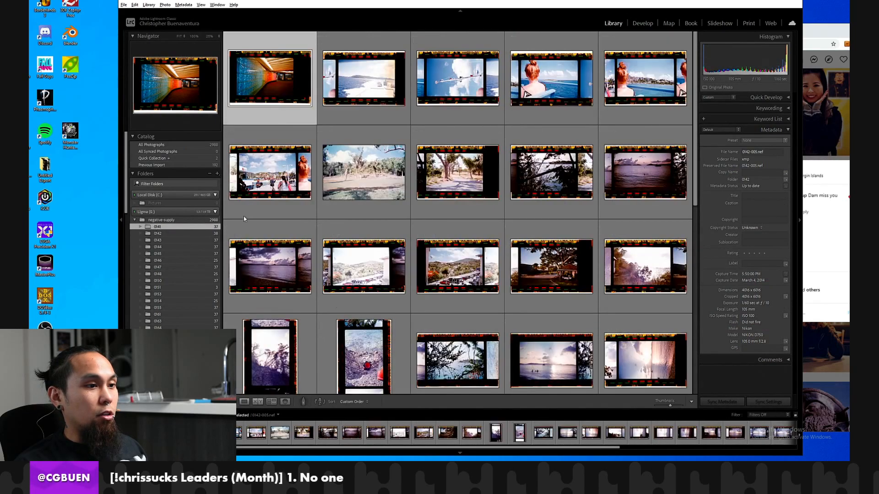
pyautogui.scroll(-8, 525, 162)
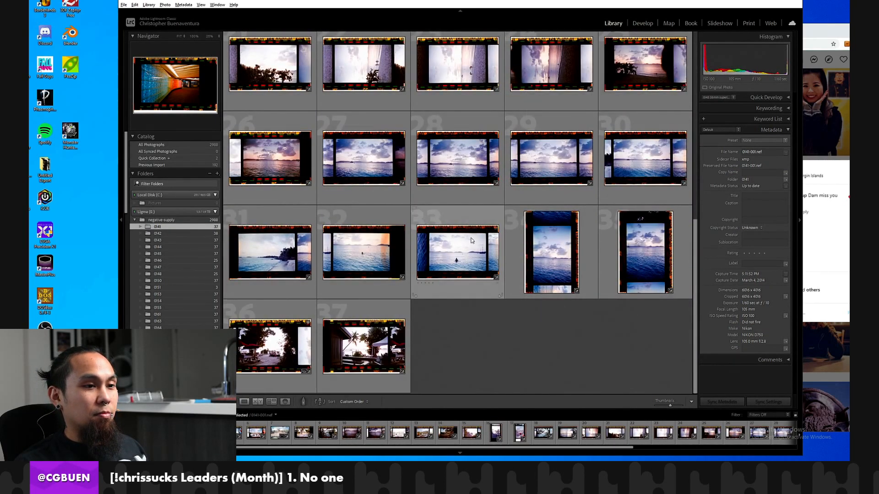
pyautogui.click(458, 251)
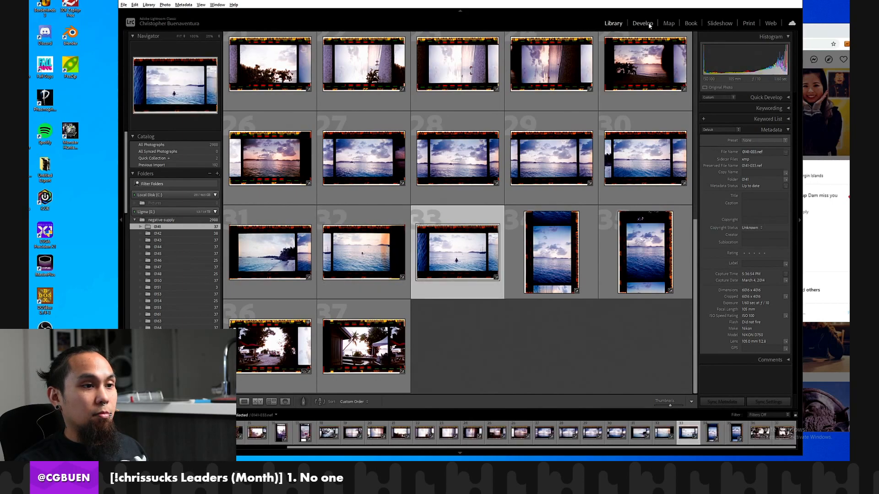
pyautogui.click(643, 24)
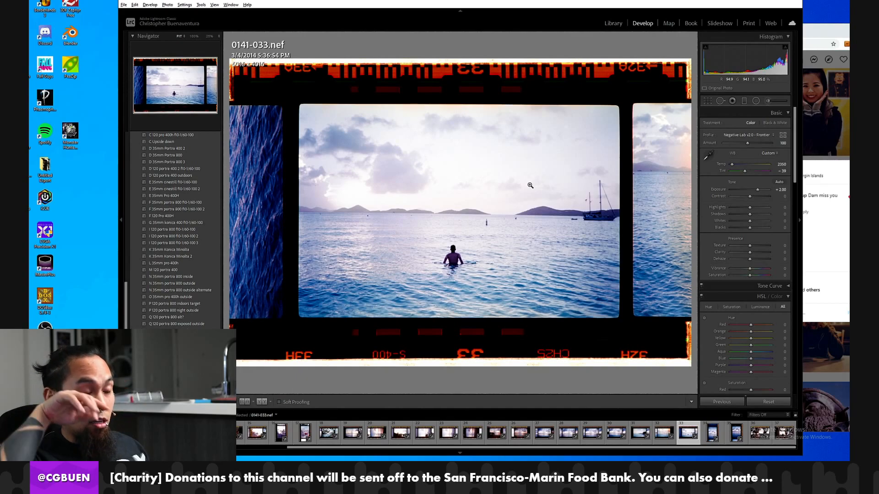
pyautogui.click(613, 23)
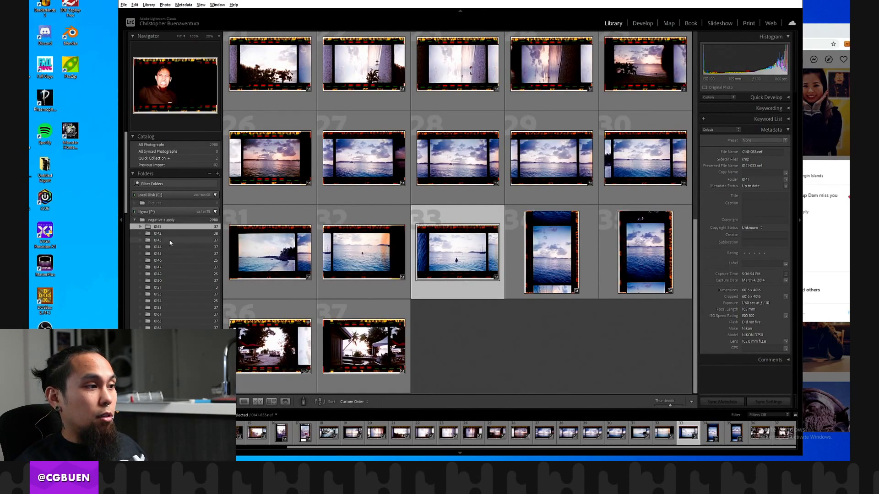
# Check folder 0143 briefly, open folder 0144, and view the tower scene in 0144-003.nef in Develop.
pyautogui.click(165, 240)
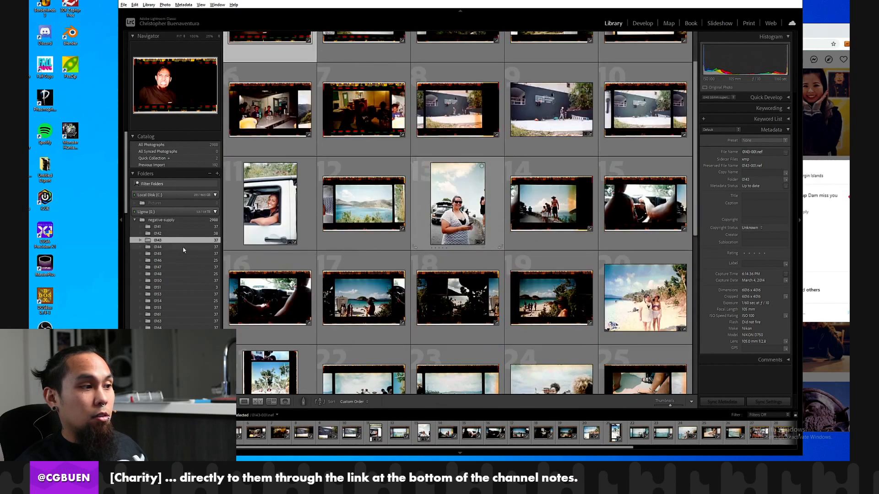
pyautogui.click(203, 247)
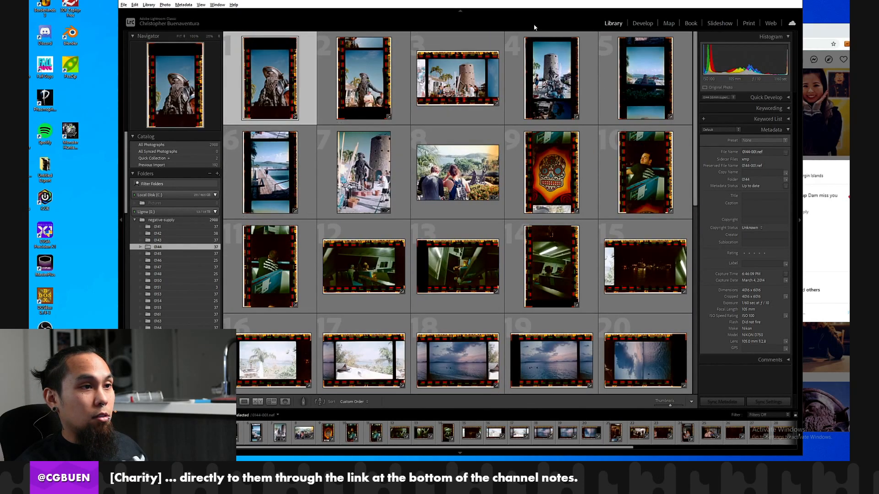
pyautogui.click(454, 77)
pyautogui.click(635, 24)
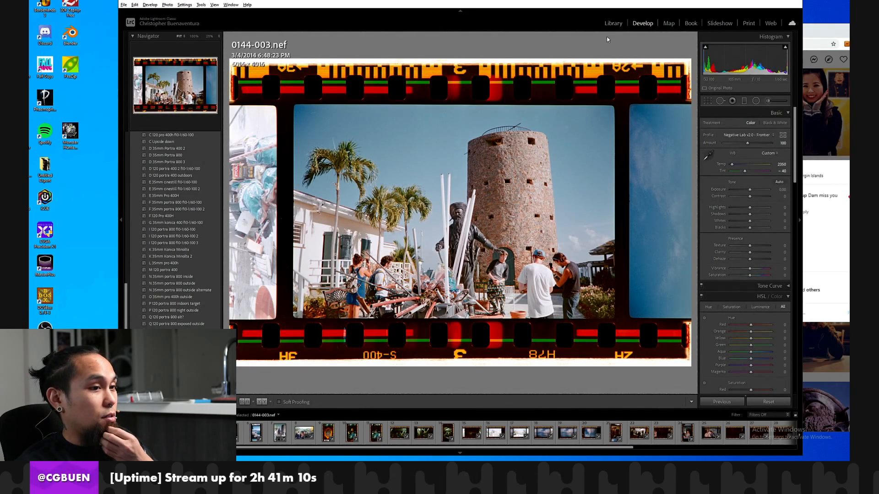
pyautogui.click(613, 23)
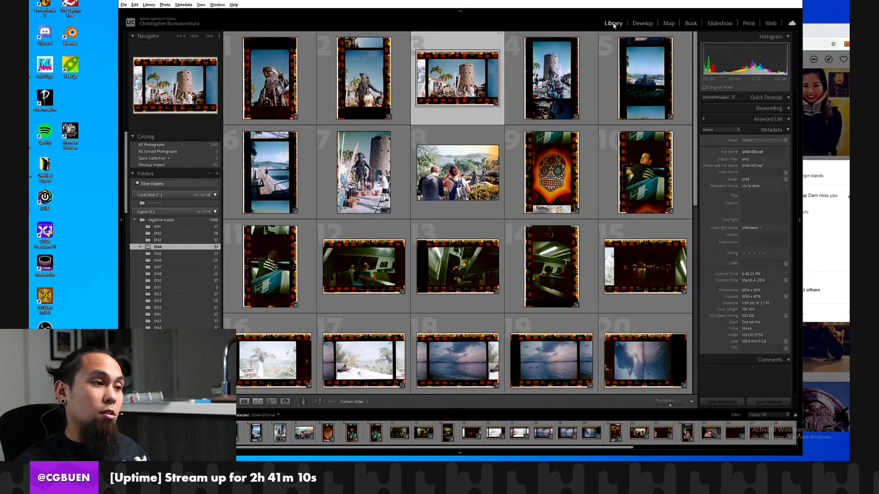
# Compare 0144-007.nef with 0144-003.nef in Develop and look over the 0144 thumbnail grid.
pyautogui.click(340, 171)
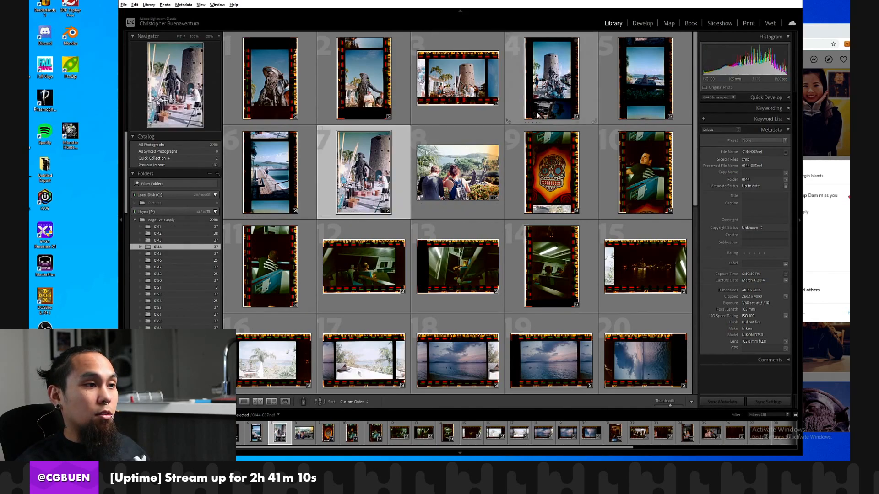
pyautogui.click(631, 23)
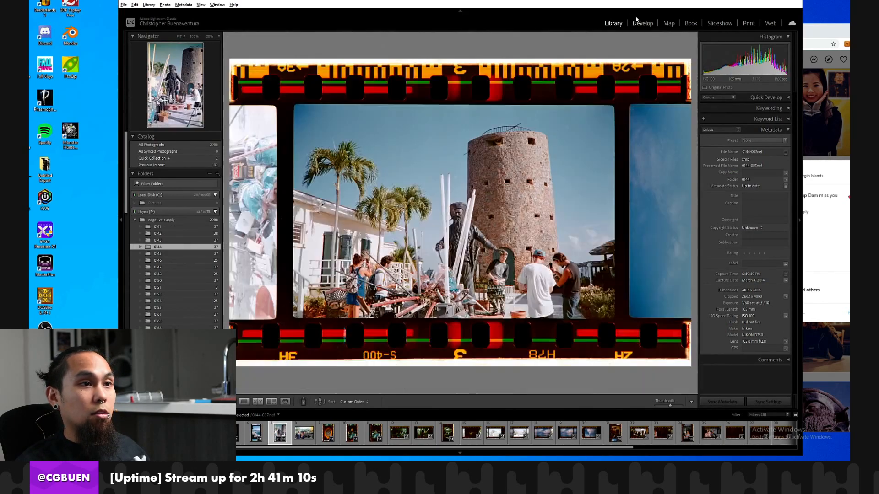
pyautogui.press('g')
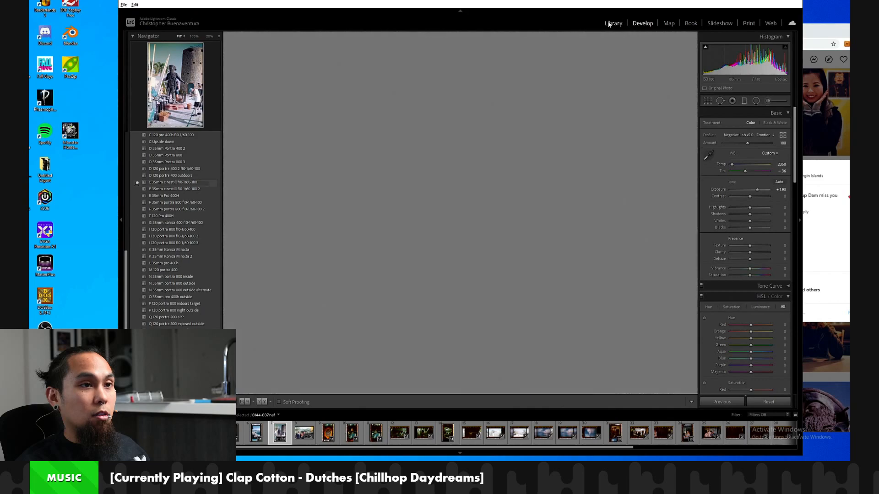
pyautogui.click(634, 23)
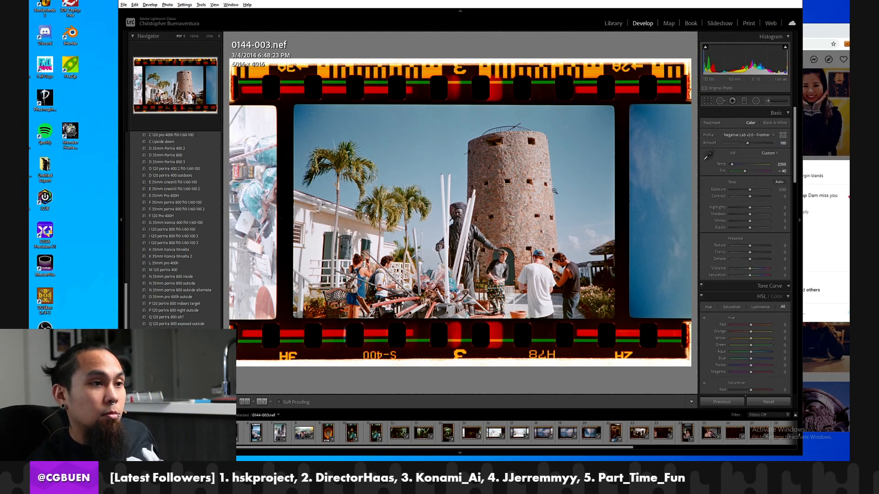
pyautogui.click(614, 23)
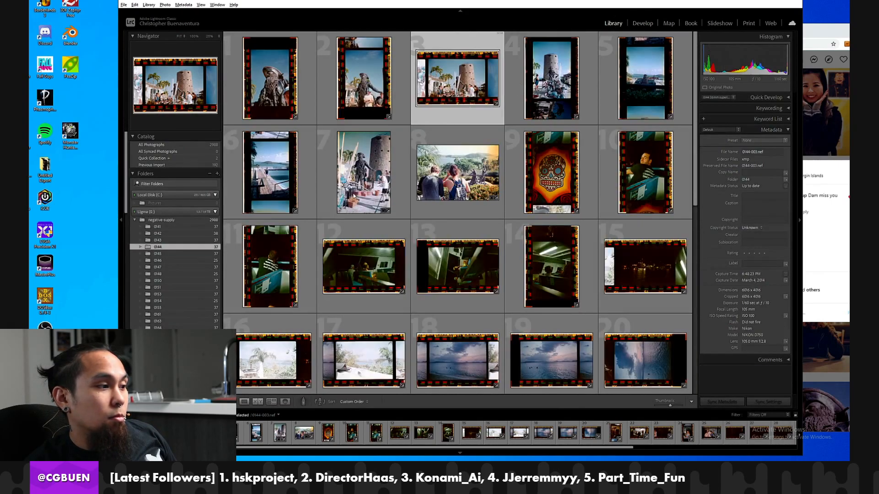
pyautogui.scroll(-2, 330, 157)
pyautogui.scroll(2, 330, 158)
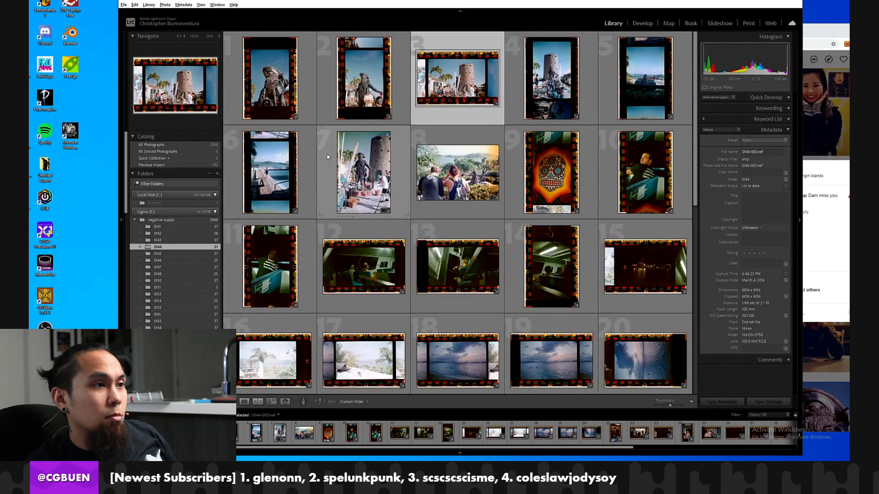
# Look through folder 0143 and view the boat passengers in 0143-024.nef in Develop before returning to the Library.
pyautogui.click(169, 241)
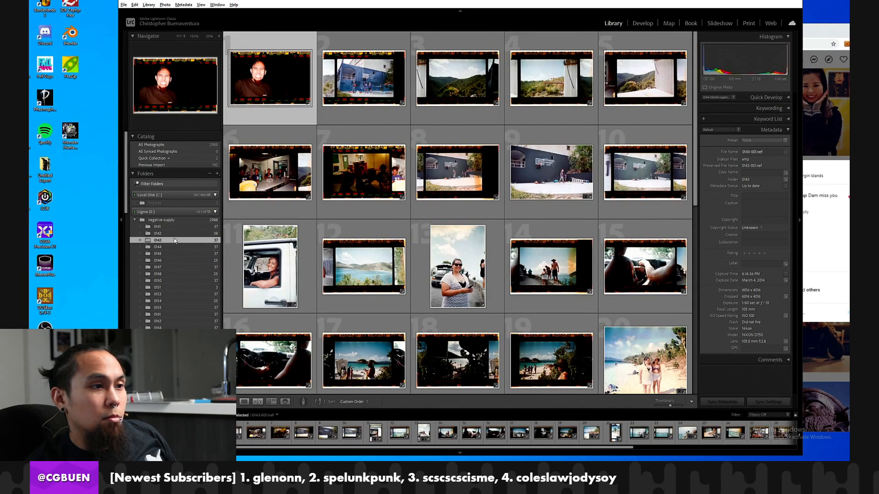
pyautogui.scroll(-3, 393, 237)
pyautogui.scroll(-5, 393, 237)
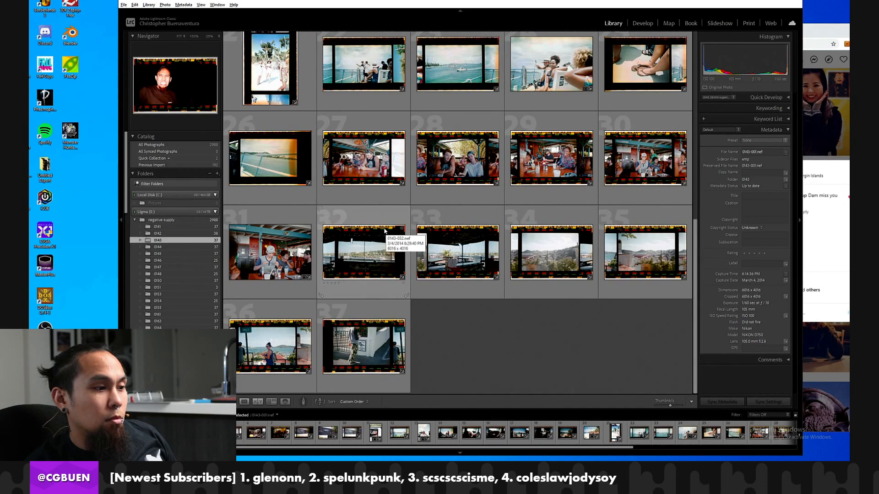
pyautogui.scroll(4, 385, 230)
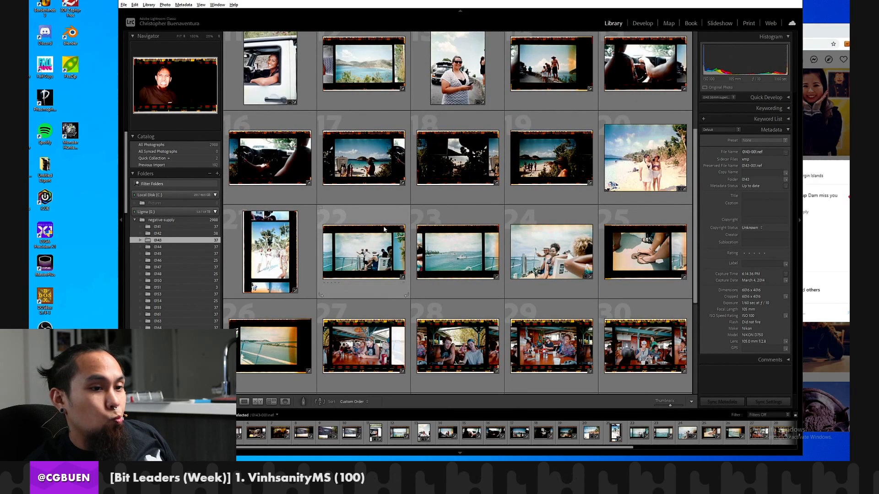
pyautogui.click(550, 250)
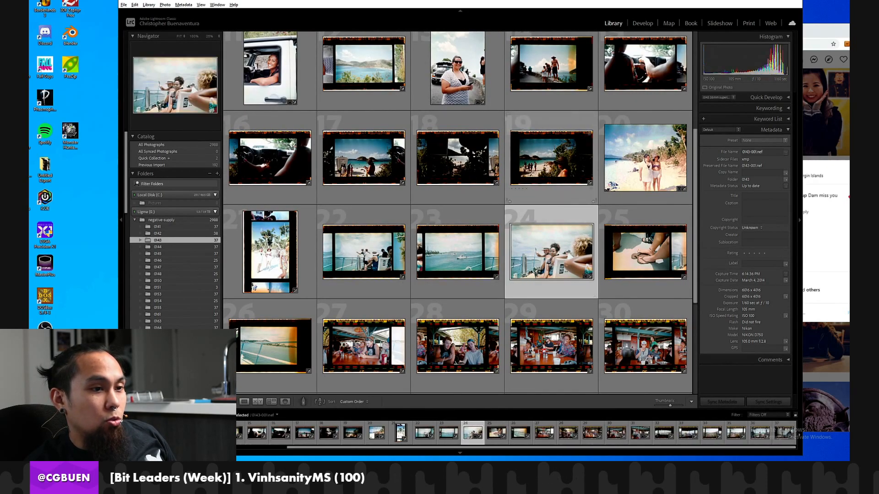
pyautogui.click(642, 23)
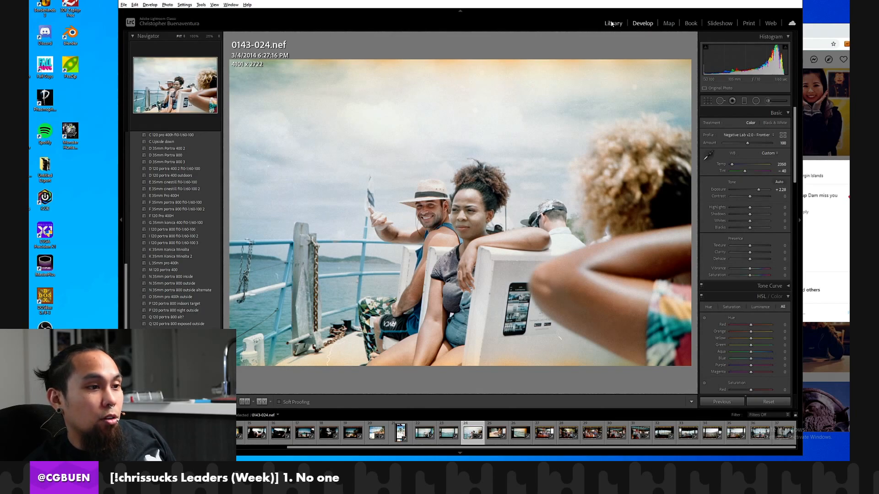
pyautogui.click(612, 23)
# Look through the thumbnails of folder 0145 and open folder 0146.
pyautogui.click(155, 254)
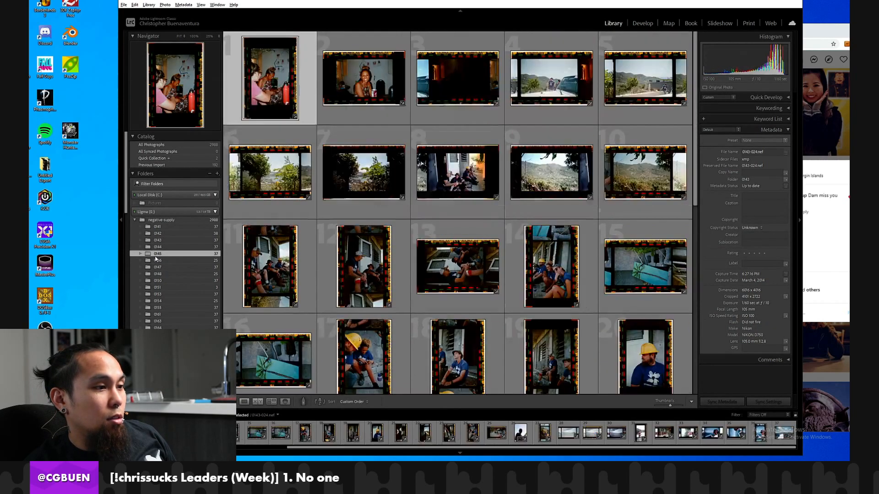
pyautogui.scroll(-10, 377, 239)
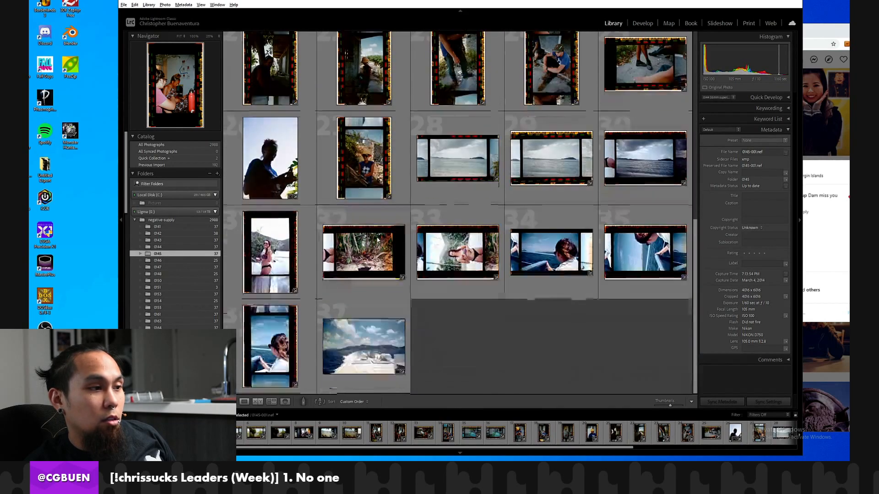
pyautogui.click(176, 260)
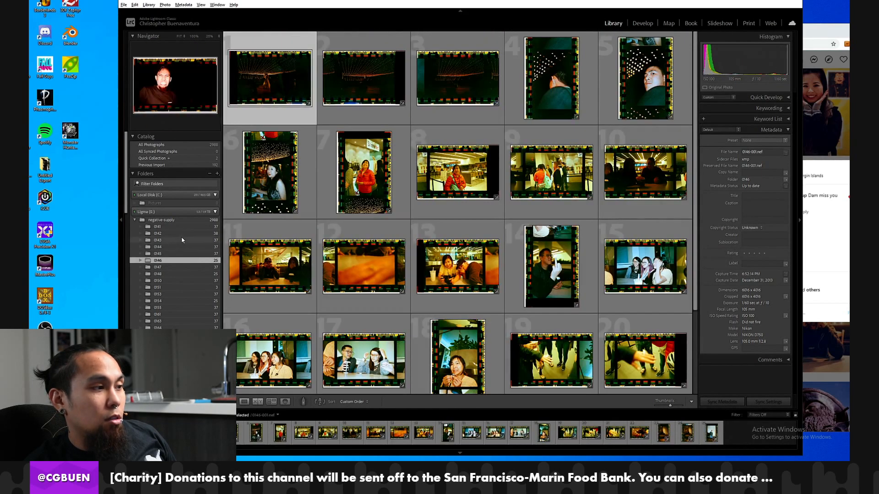
# Return to folder 0143, review its thumbnails again, and view the flash portrait 0143-001.nef in Develop.
pyautogui.click(182, 239)
pyautogui.scroll(-3, 454, 185)
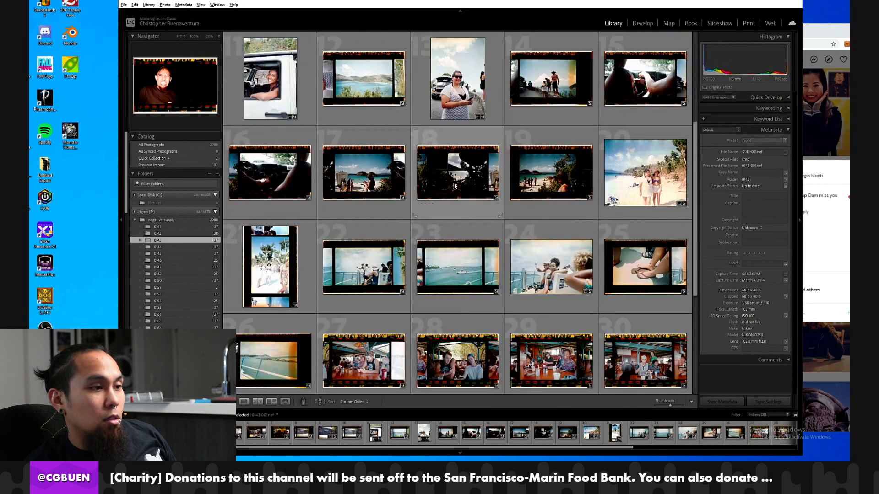
pyautogui.scroll(3, 454, 185)
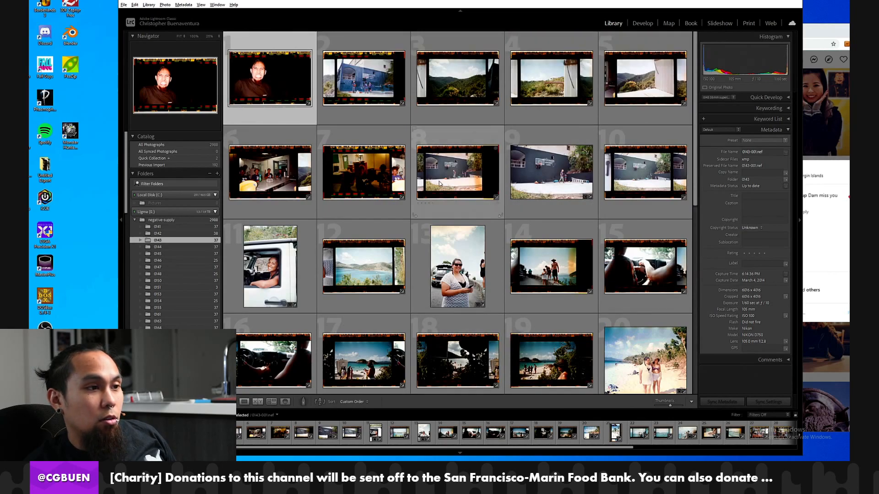
pyautogui.scroll(-3, 439, 183)
pyautogui.scroll(3, 507, 148)
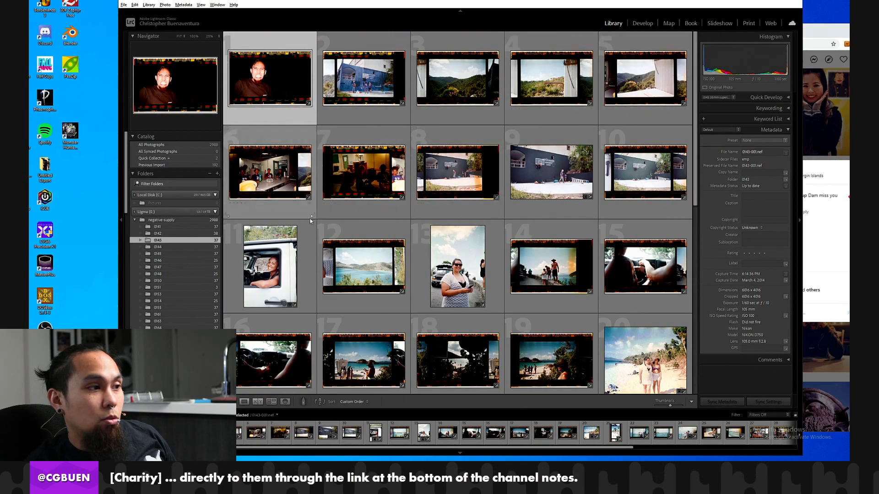
pyautogui.scroll(-3, 572, 151)
pyautogui.scroll(3, 591, 138)
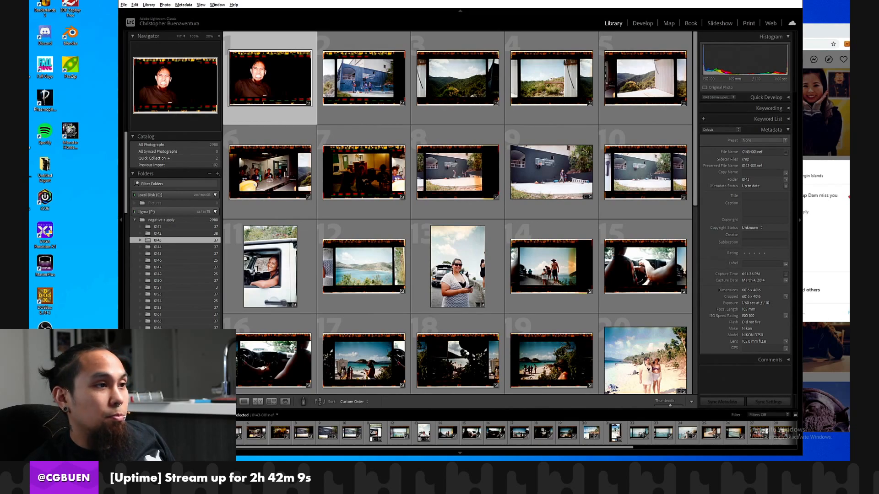
pyautogui.click(642, 23)
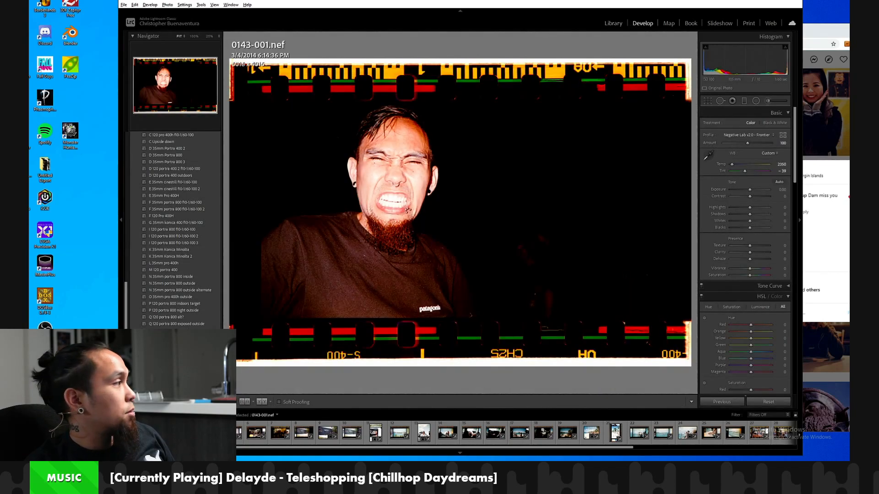